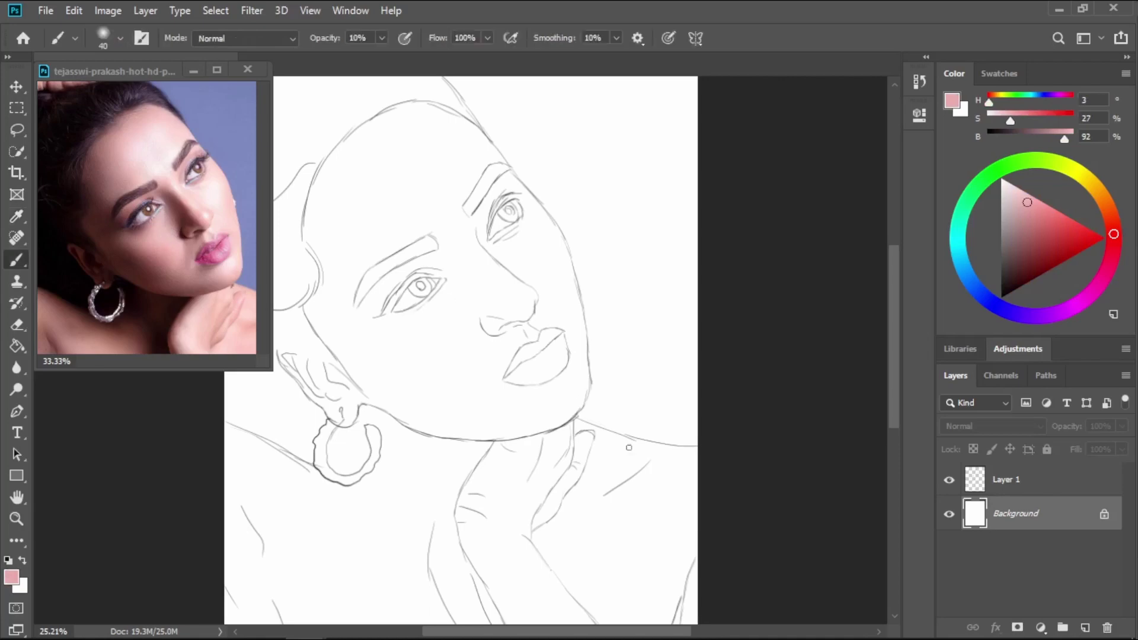
Add a new layer directly above the white background and set the brush opacity to 100%.
click(1086, 627)
scroll(381, 406, up, 5)
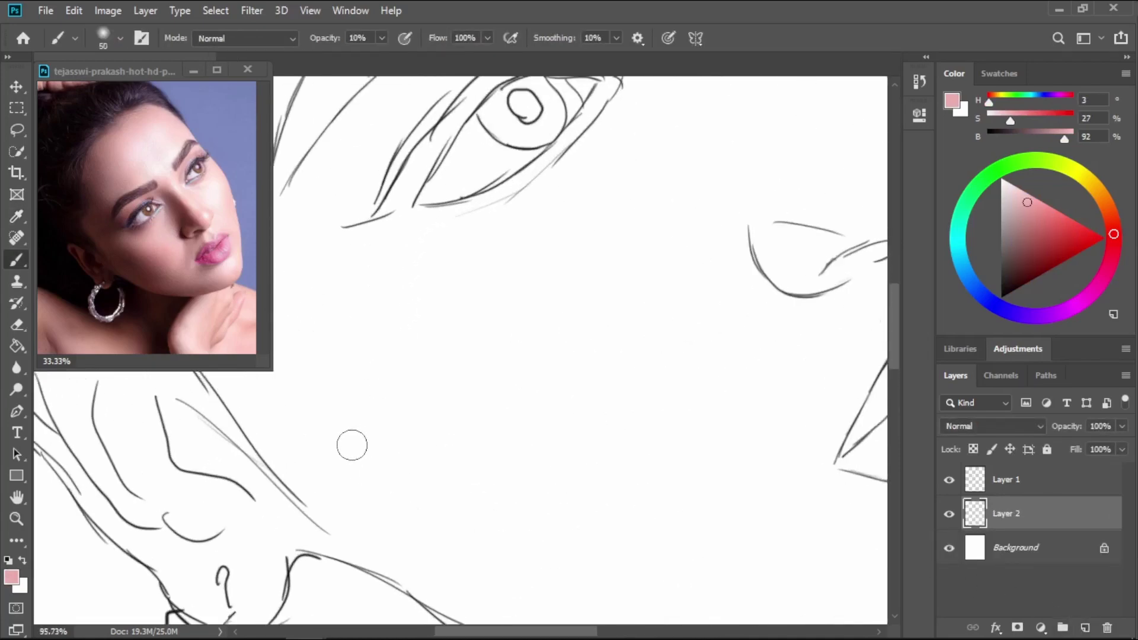
mouse_move(346, 445)
mouse_down()
mouse_move(731, 325)
mouse_move(719, 317)
mouse_up()
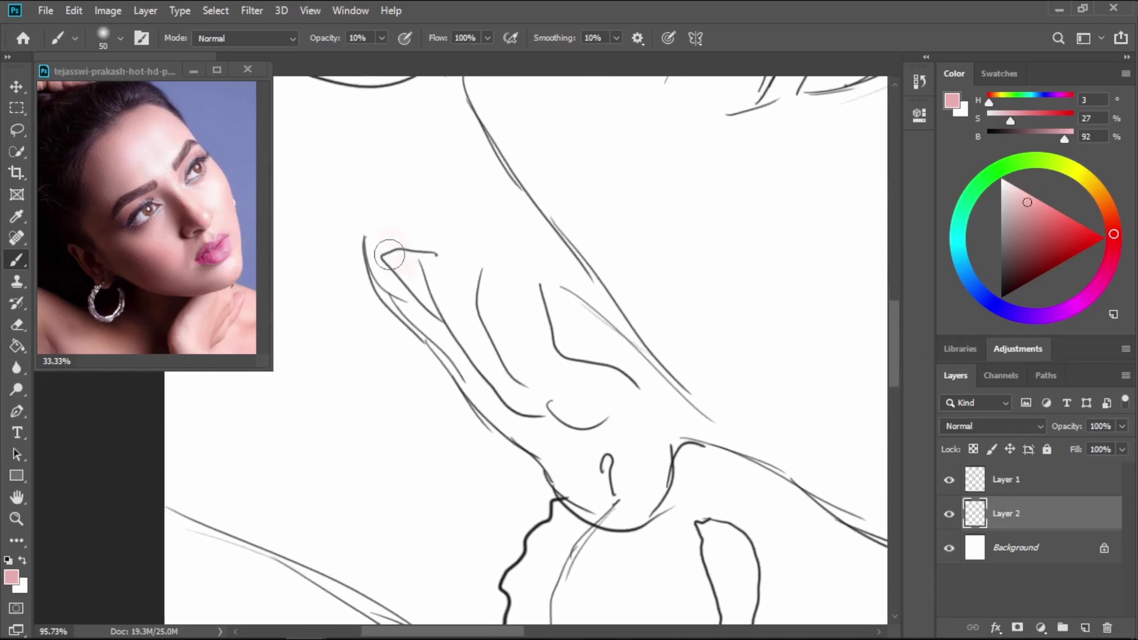
click(380, 39)
drag(378, 55, 493, 69)
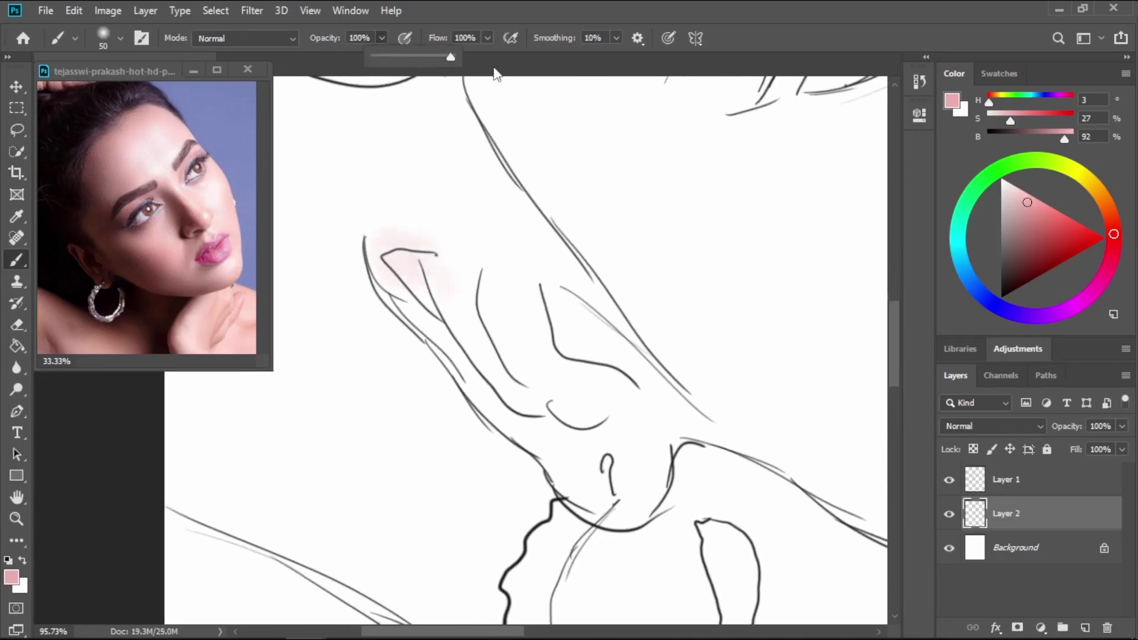
Paint the ear, the jaw edge beside it and the neck around the hoop earring with flat pink skin colour.
mouse_move(427, 276)
mouse_down()
mouse_move(387, 264)
mouse_move(401, 293)
mouse_move(389, 275)
mouse_move(455, 278)
mouse_move(410, 260)
mouse_move(397, 235)
mouse_move(554, 281)
mouse_move(554, 298)
mouse_move(447, 261)
mouse_move(460, 316)
mouse_move(545, 414)
mouse_move(518, 407)
mouse_move(613, 506)
mouse_move(599, 470)
mouse_move(564, 466)
mouse_move(573, 484)
mouse_move(653, 489)
mouse_move(622, 506)
mouse_move(614, 419)
mouse_move(554, 335)
mouse_move(522, 246)
mouse_move(685, 379)
mouse_move(723, 387)
mouse_move(662, 397)
mouse_move(726, 424)
mouse_up()
drag(667, 381, 465, 287)
mouse_move(548, 344)
mouse_down()
mouse_move(682, 415)
mouse_move(729, 265)
mouse_up()
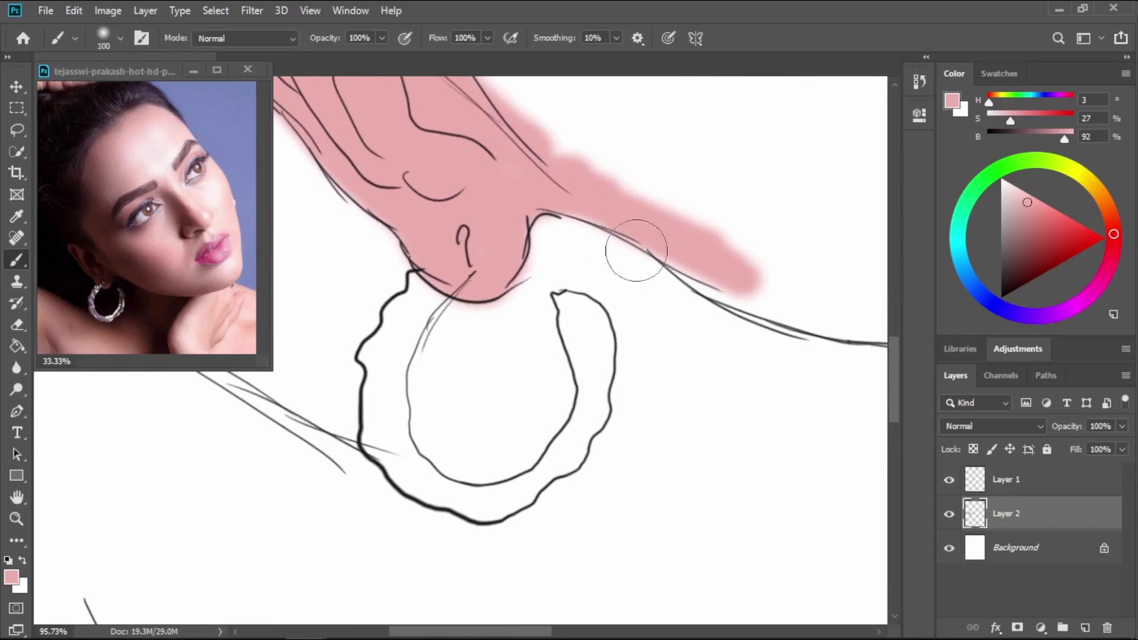
drag(635, 250, 675, 391)
scroll(667, 312, down, 7)
mouse_move(642, 285)
mouse_down()
mouse_move(645, 399)
mouse_move(637, 352)
mouse_move(619, 415)
mouse_move(569, 368)
mouse_move(522, 391)
mouse_up()
Paint a flat pink band along the shoulder line running from the canvas edge to the earring.
scroll(417, 373, up, 2)
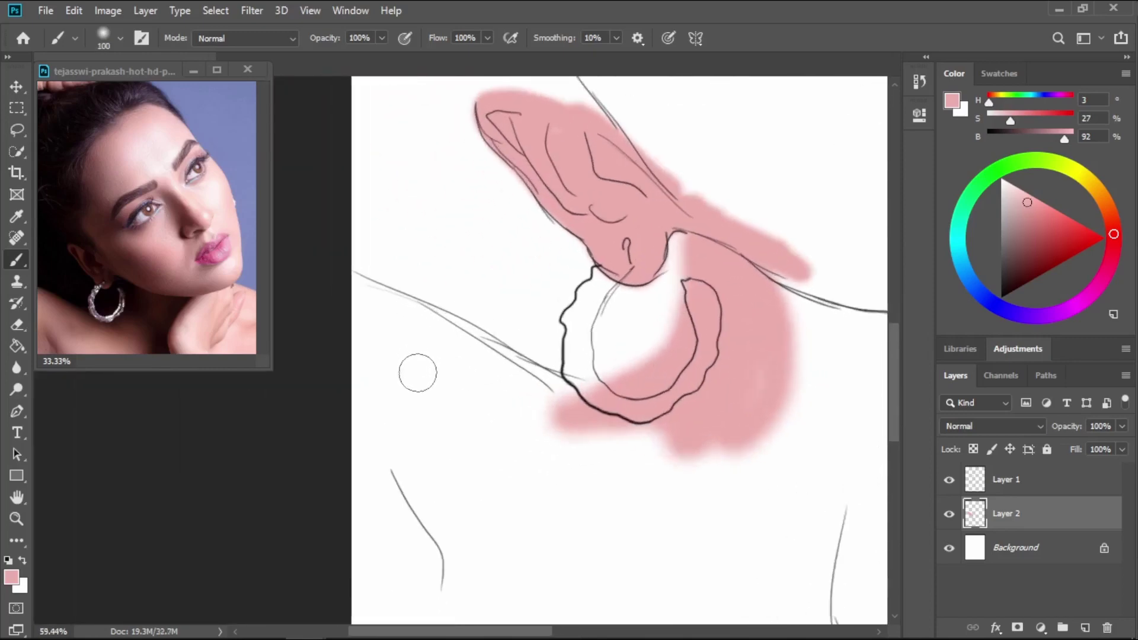
scroll(418, 372, up, 2)
mouse_move(314, 246)
mouse_down()
mouse_move(665, 412)
mouse_move(419, 305)
mouse_move(575, 404)
mouse_move(365, 294)
mouse_move(555, 397)
mouse_up()
mouse_move(310, 268)
mouse_down()
mouse_move(646, 462)
mouse_move(767, 449)
mouse_up()
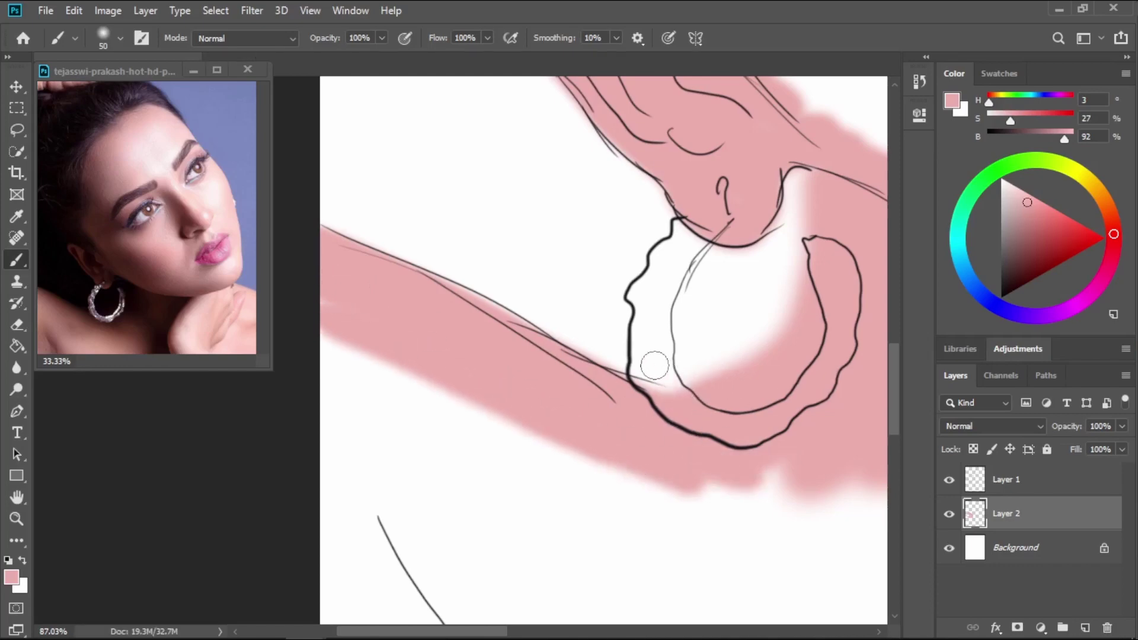
drag(698, 397, 307, 385)
Paint flat pink along the arm outline in the lower-left corner of the drawing.
mouse_move(574, 325)
mouse_down()
mouse_move(518, 424)
mouse_move(287, 452)
mouse_move(552, 368)
mouse_up()
drag(527, 439, 762, 211)
drag(699, 587, 597, 348)
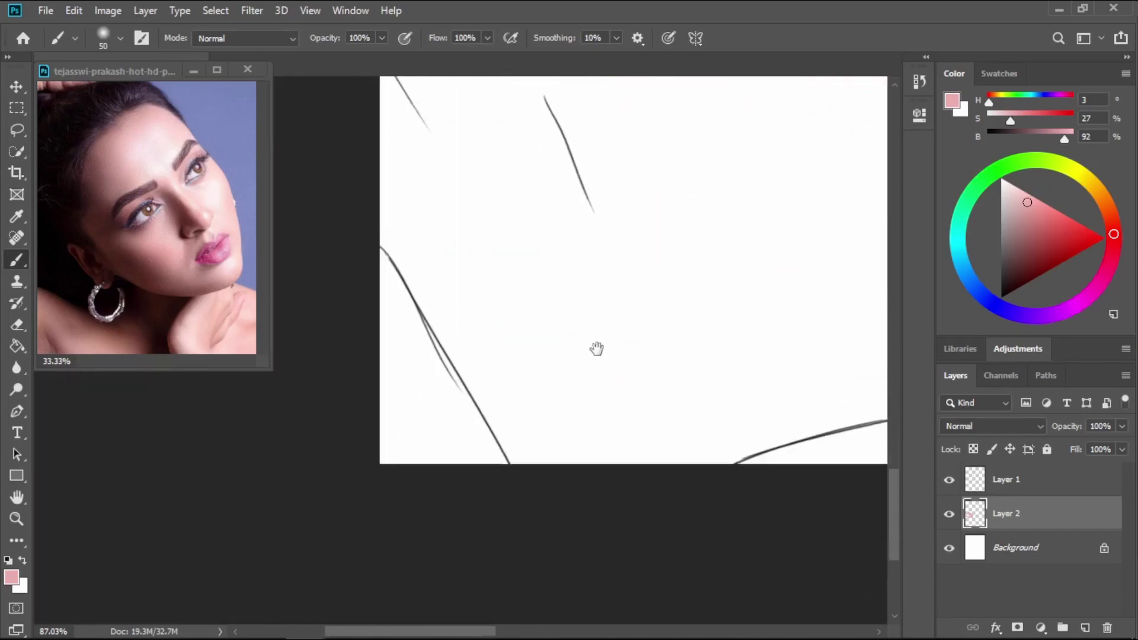
mouse_move(480, 320)
mouse_down()
mouse_move(368, 210)
mouse_move(437, 300)
mouse_move(539, 475)
mouse_move(534, 432)
mouse_up()
Paint the side of the face in flat pink from the temple hairline past the ear down to the jaw.
scroll(450, 302, down, 5)
drag(646, 104, 505, 391)
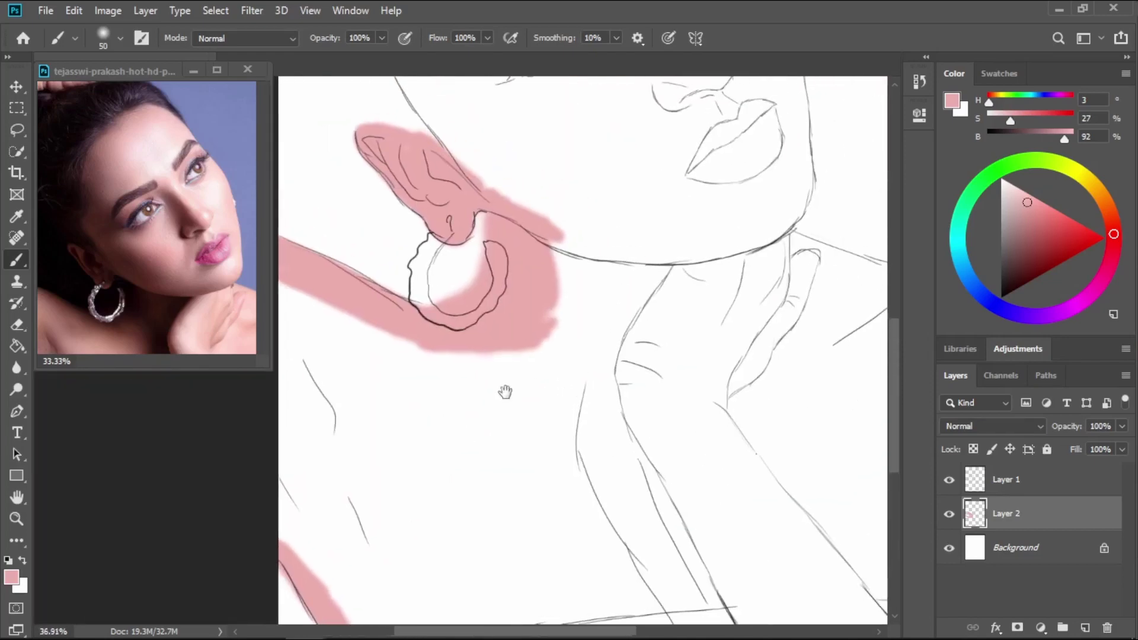
drag(579, 300, 541, 406)
mouse_move(496, 287)
mouse_down()
mouse_move(500, 325)
mouse_move(571, 384)
mouse_up()
scroll(463, 300, up, 4)
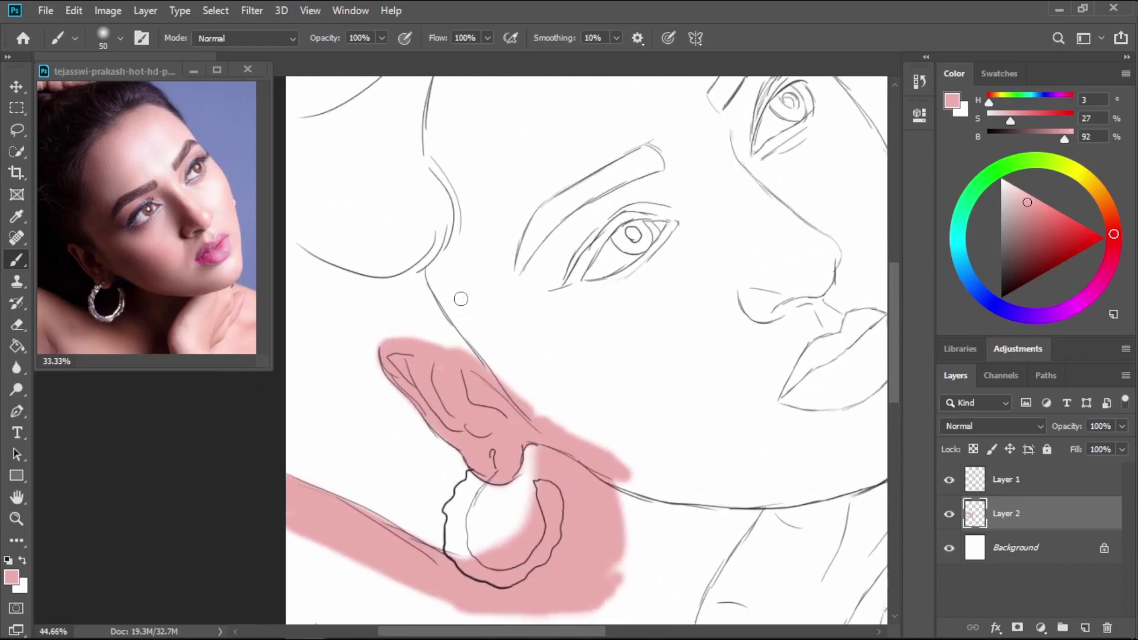
mouse_move(425, 269)
mouse_down()
mouse_move(559, 445)
mouse_move(476, 357)
mouse_move(426, 256)
mouse_move(447, 185)
mouse_move(424, 102)
mouse_move(415, 250)
mouse_move(409, 108)
mouse_move(512, 347)
mouse_move(502, 360)
mouse_move(697, 530)
mouse_move(732, 550)
mouse_up()
Paint flat pink beneath the shoulder line that runs from the chin to the canvas's right edge.
scroll(634, 496, down, 3)
drag(633, 468, 544, 442)
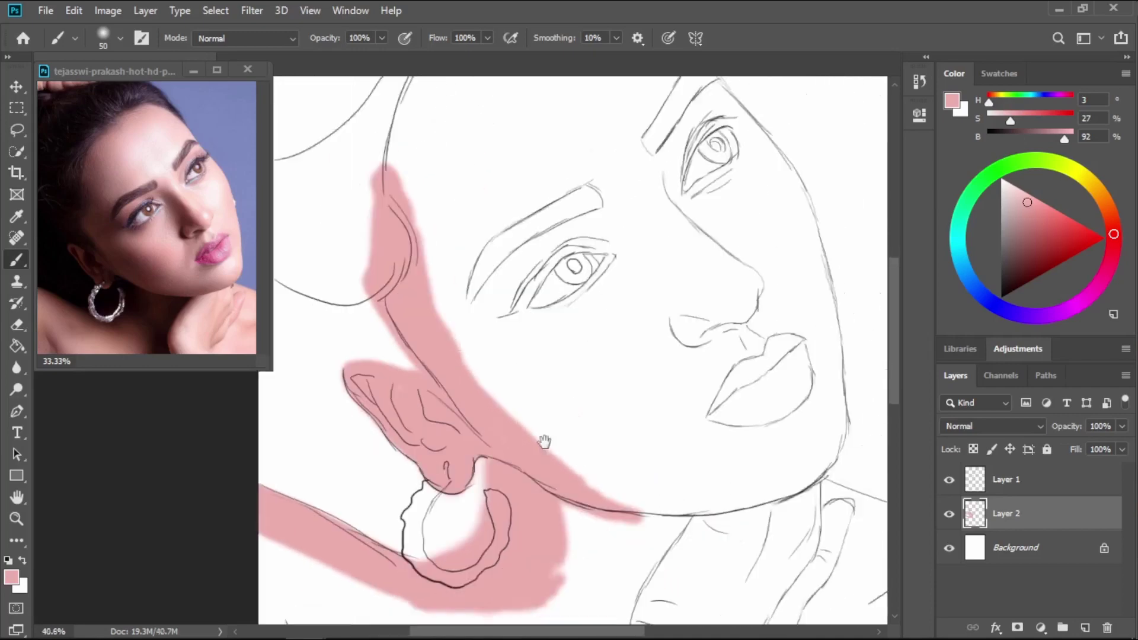
drag(853, 513, 489, 401)
scroll(489, 401, up, 3)
scroll(489, 402, up, 2)
mouse_move(415, 347)
mouse_down()
mouse_move(560, 409)
mouse_move(646, 428)
mouse_move(584, 411)
mouse_move(838, 439)
mouse_up()
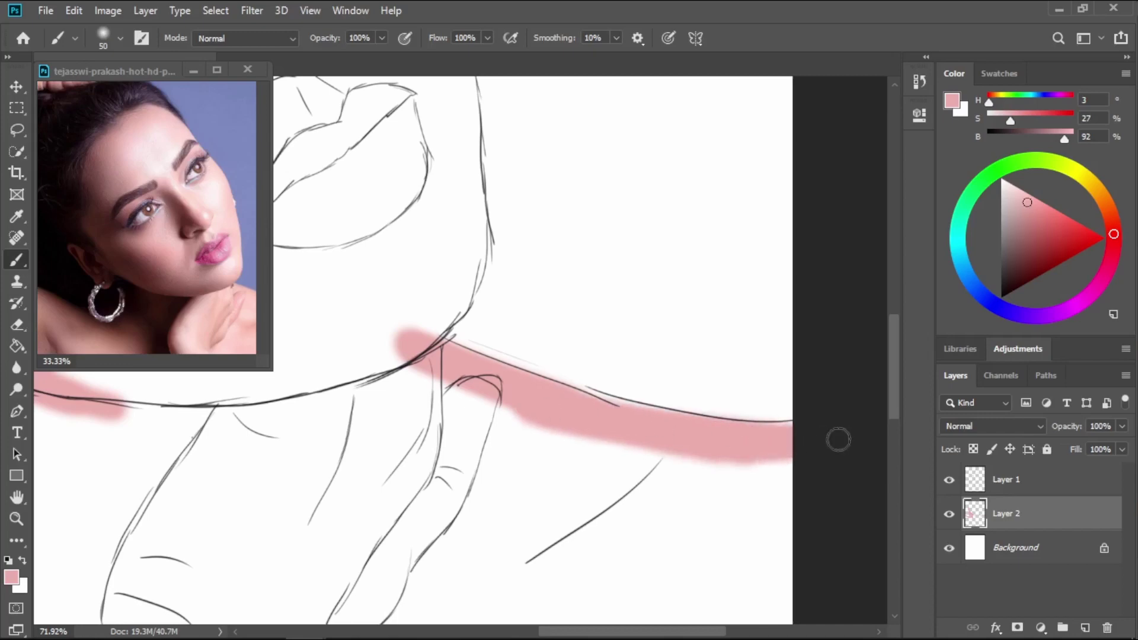
Paint the arm edge at the drawing's lower right, and fill the neck, hand, arms and chest with pink using a brush up to 250 px.
scroll(638, 382, down, 11)
scroll(639, 391, down, 1)
drag(691, 560, 718, 416)
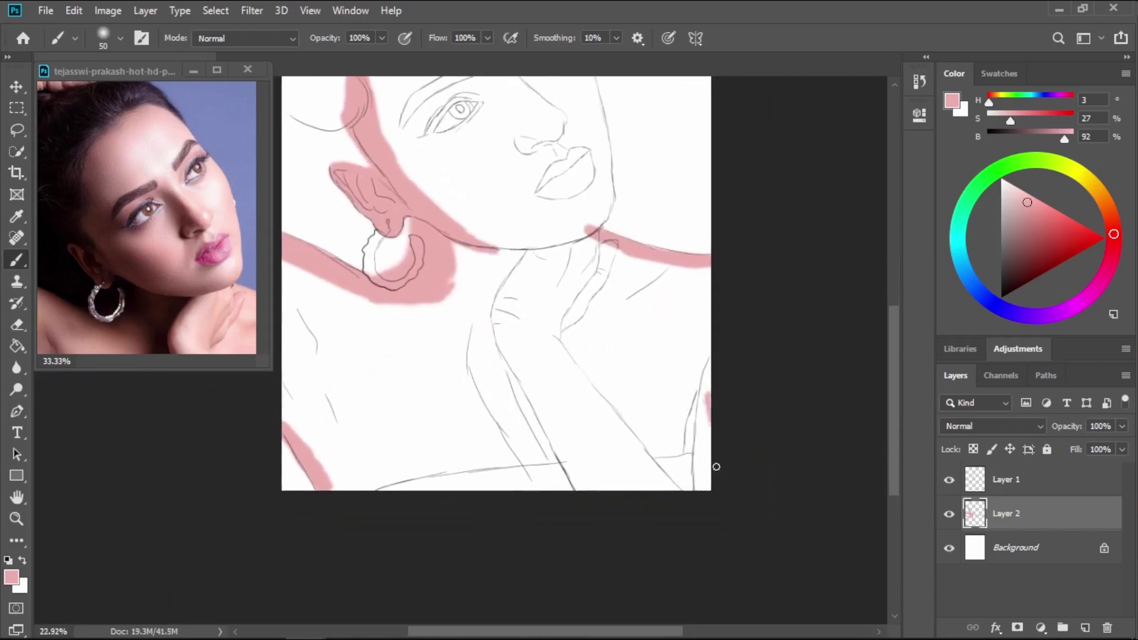
drag(705, 377, 697, 503)
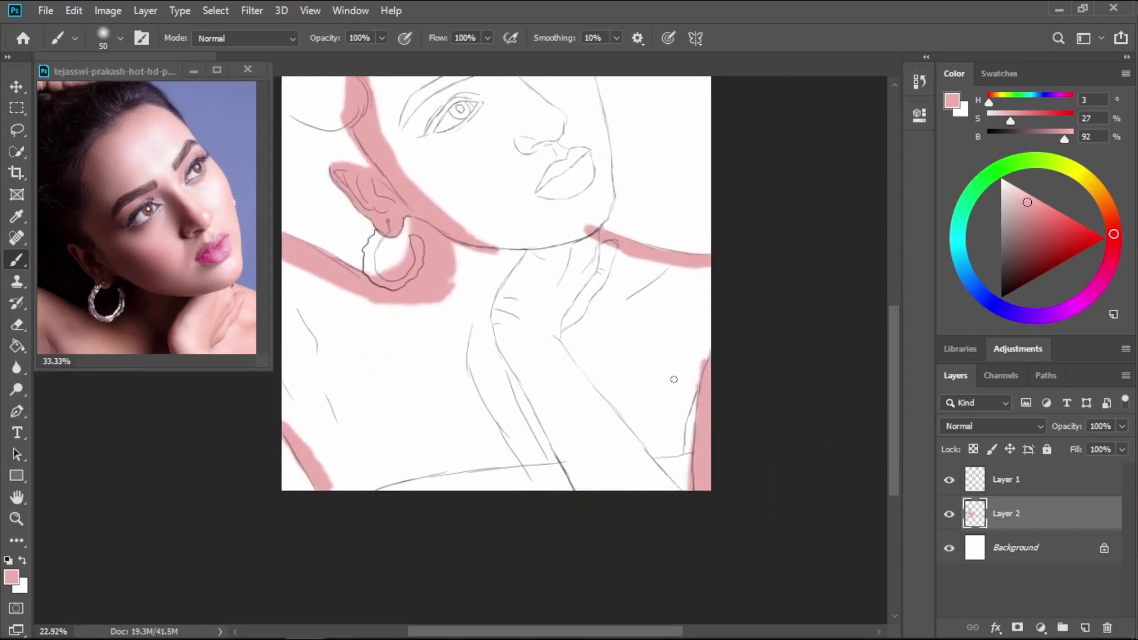
mouse_move(694, 486)
mouse_down()
mouse_move(564, 490)
mouse_move(338, 460)
mouse_move(300, 399)
mouse_move(328, 384)
mouse_move(411, 414)
mouse_move(274, 279)
mouse_move(308, 315)
mouse_move(387, 350)
mouse_move(399, 310)
mouse_move(474, 343)
mouse_move(592, 437)
mouse_move(685, 416)
mouse_move(595, 234)
mouse_move(696, 373)
mouse_move(527, 425)
mouse_up()
mouse_move(519, 278)
mouse_down()
mouse_move(607, 282)
mouse_move(595, 271)
mouse_move(699, 289)
mouse_up()
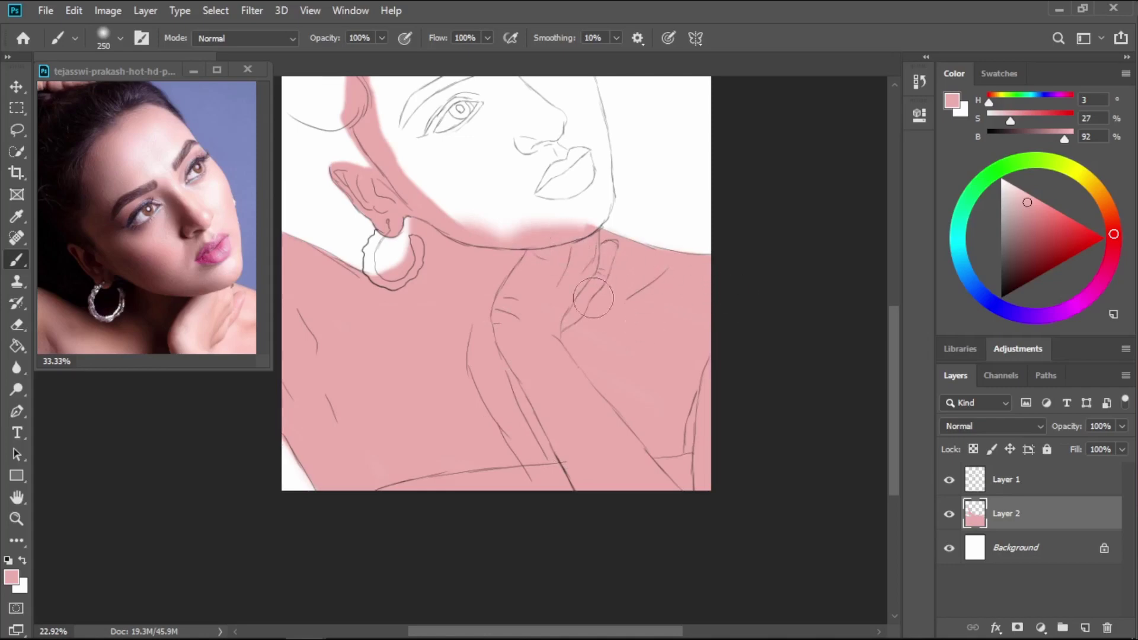
Reduce the brush to 70 px and paint the forehead, the hairline and the far side of the face in flat pink.
scroll(534, 292, up, 10)
drag(610, 350, 531, 543)
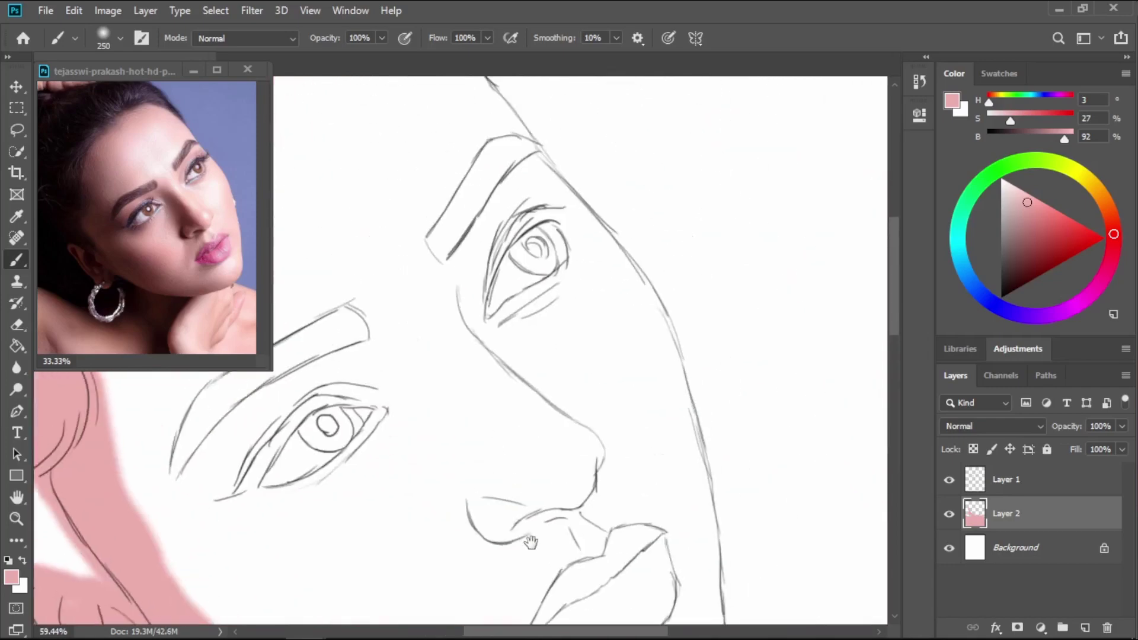
drag(501, 149, 551, 287)
key(bracketleft)
key(bracketleft)
key(bracketleft)
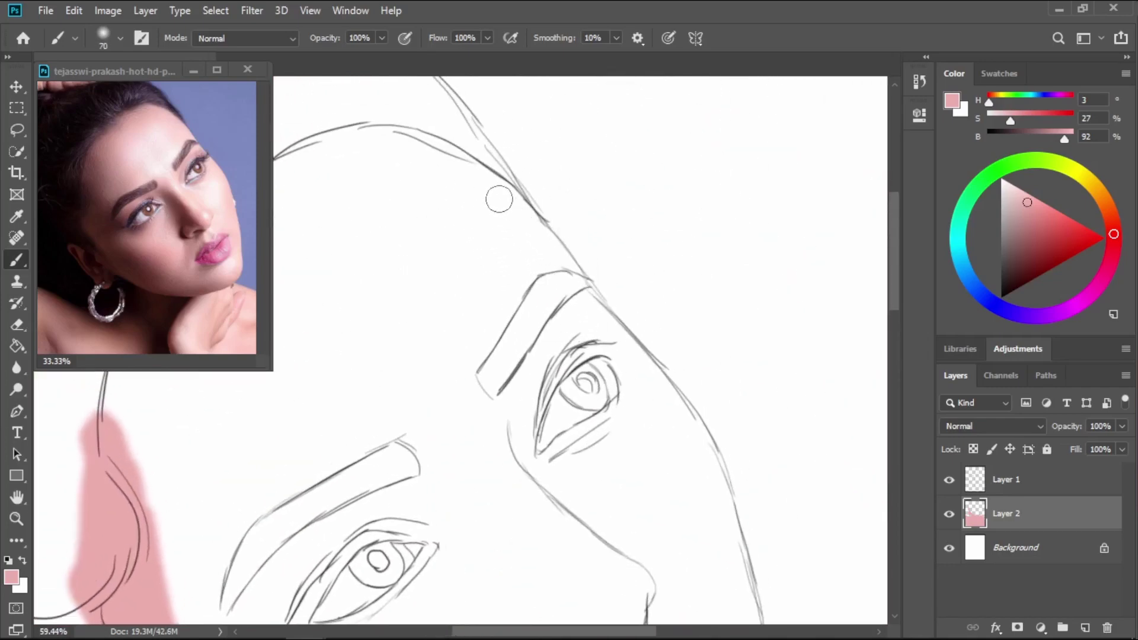
mouse_move(499, 199)
mouse_down()
mouse_move(580, 304)
mouse_move(468, 174)
mouse_move(508, 205)
mouse_move(466, 174)
mouse_move(514, 222)
mouse_up()
mouse_move(615, 350)
mouse_down()
mouse_move(544, 196)
mouse_move(504, 164)
mouse_move(578, 240)
mouse_move(557, 201)
mouse_move(641, 340)
mouse_up()
drag(658, 287, 714, 148)
mouse_move(681, 196)
mouse_down()
mouse_move(709, 256)
mouse_move(710, 229)
mouse_up()
scroll(715, 242, down, 3)
mouse_move(733, 161)
mouse_down()
mouse_move(735, 415)
mouse_move(703, 440)
mouse_move(581, 437)
mouse_move(475, 474)
mouse_move(422, 472)
mouse_move(664, 395)
mouse_move(681, 223)
mouse_move(686, 355)
mouse_up()
drag(662, 170, 708, 404)
mouse_move(706, 400)
mouse_down()
mouse_move(703, 346)
mouse_move(714, 436)
mouse_move(669, 350)
mouse_up()
mouse_move(610, 306)
mouse_down()
mouse_move(741, 543)
mouse_move(742, 532)
mouse_up()
mouse_move(702, 379)
mouse_down()
mouse_move(686, 330)
mouse_move(572, 189)
mouse_move(515, 185)
mouse_move(590, 166)
mouse_up()
drag(519, 280, 665, 233)
mouse_move(520, 191)
mouse_down()
mouse_move(419, 411)
mouse_move(387, 437)
mouse_move(399, 406)
mouse_move(404, 540)
mouse_up()
drag(450, 380, 348, 326)
mouse_move(356, 423)
mouse_down()
mouse_move(421, 196)
mouse_move(408, 197)
mouse_move(602, 119)
mouse_move(584, 158)
mouse_move(770, 362)
mouse_move(849, 488)
mouse_move(646, 261)
mouse_move(526, 178)
mouse_move(622, 272)
mouse_move(683, 368)
mouse_move(432, 170)
mouse_move(515, 232)
mouse_move(594, 346)
mouse_move(567, 363)
mouse_move(639, 419)
mouse_up()
drag(679, 423, 701, 328)
mouse_move(447, 204)
mouse_down()
mouse_move(400, 307)
mouse_move(427, 360)
mouse_up()
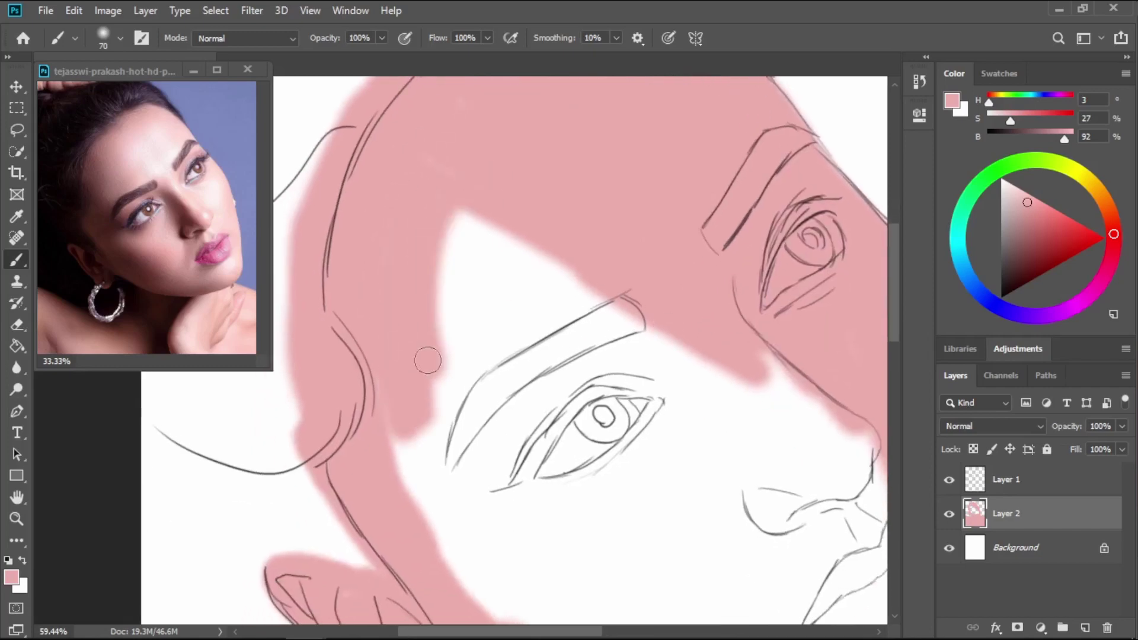
Fill the remaining white of the cheek, near eye, nose and lips with flat pink, enlarging the brush to 175 px.
drag(551, 403, 572, 297)
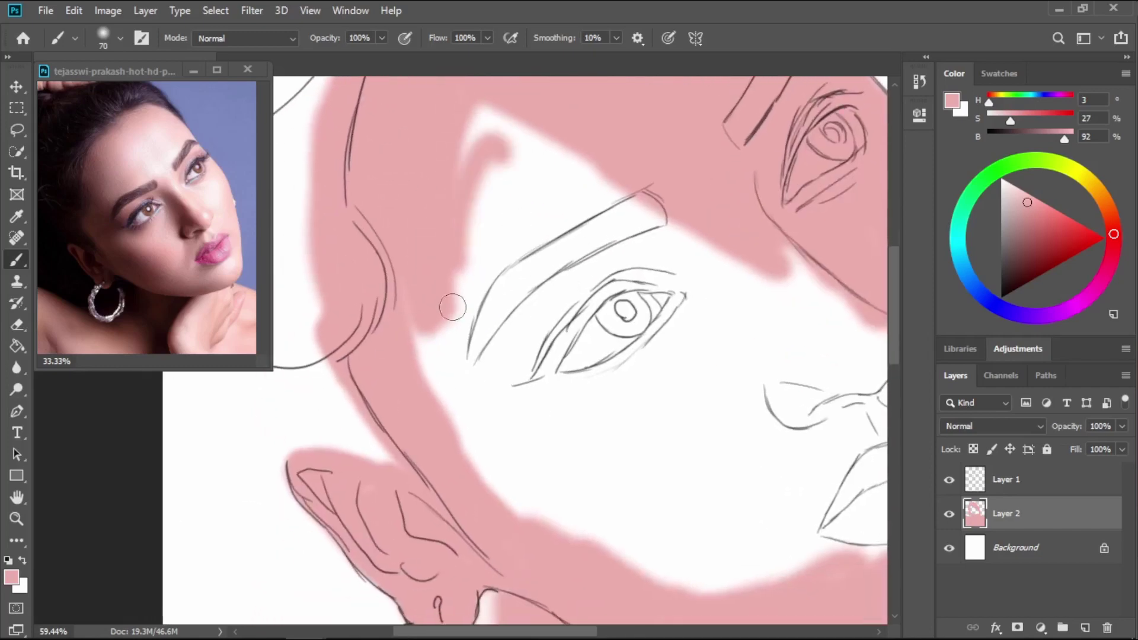
mouse_move(450, 305)
mouse_down()
mouse_move(429, 364)
mouse_move(541, 518)
mouse_move(595, 520)
mouse_move(619, 380)
mouse_up()
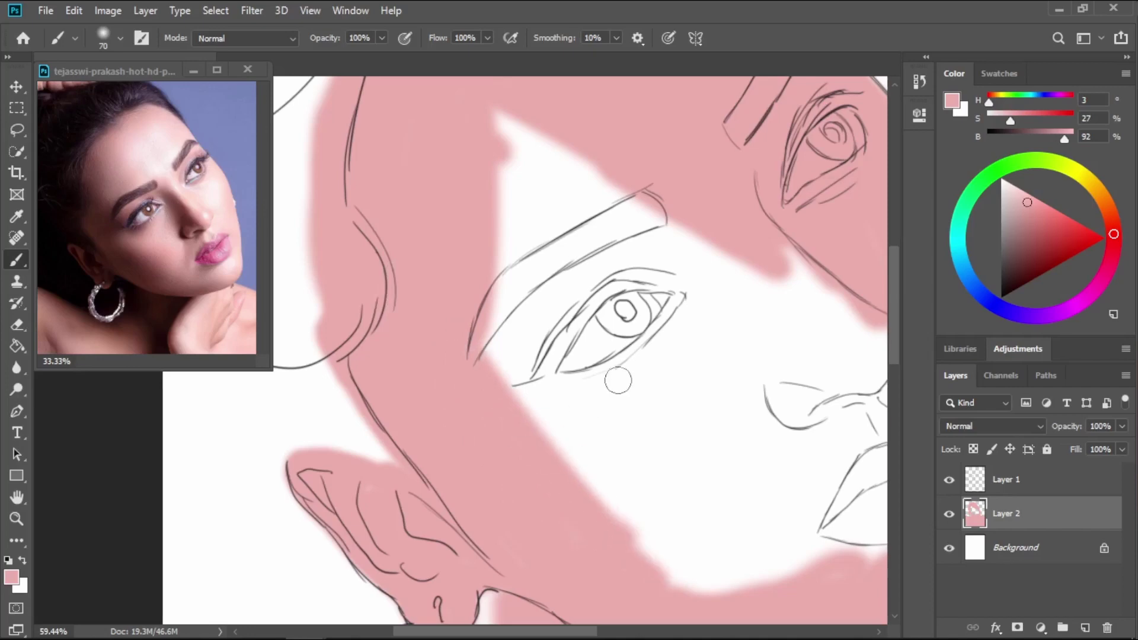
key(])
key(])
mouse_move(534, 276)
mouse_down()
mouse_move(490, 116)
mouse_move(817, 247)
mouse_move(818, 450)
mouse_move(678, 519)
mouse_move(841, 521)
mouse_move(631, 462)
mouse_up()
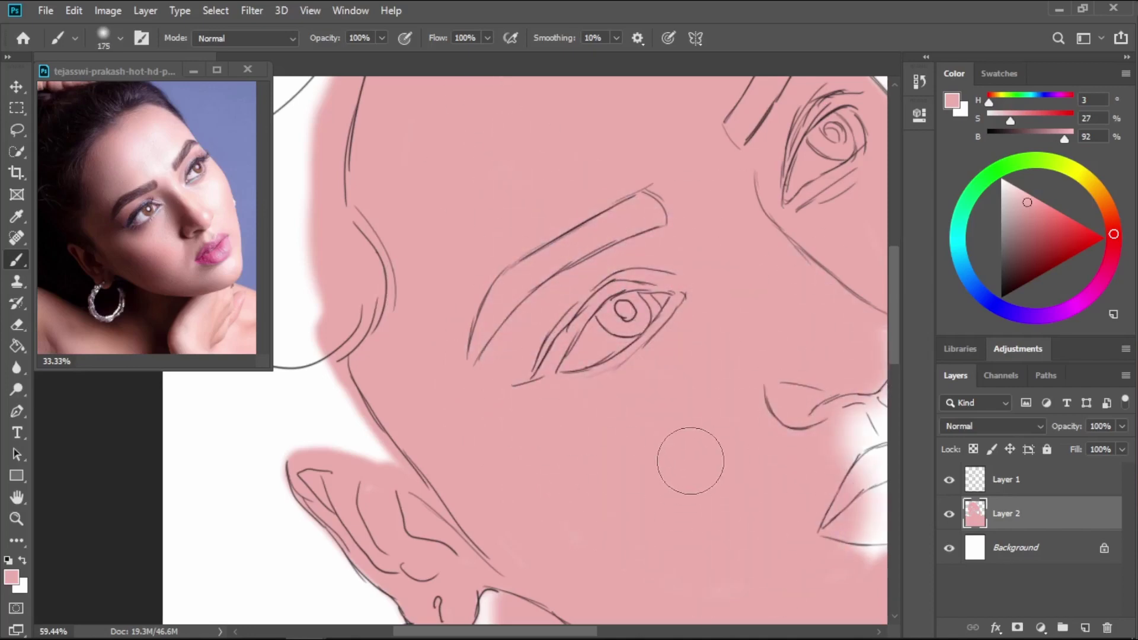
drag(735, 481, 429, 311)
mouse_move(605, 219)
mouse_down()
mouse_move(589, 401)
mouse_move(549, 381)
mouse_up()
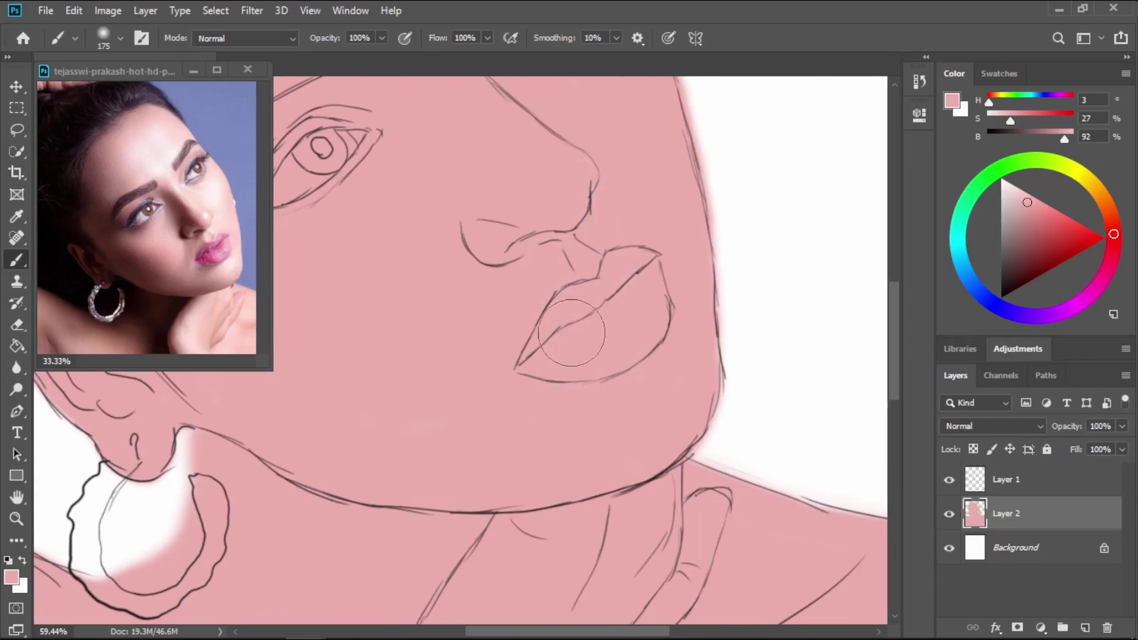
drag(539, 306, 688, 484)
drag(592, 331, 535, 271)
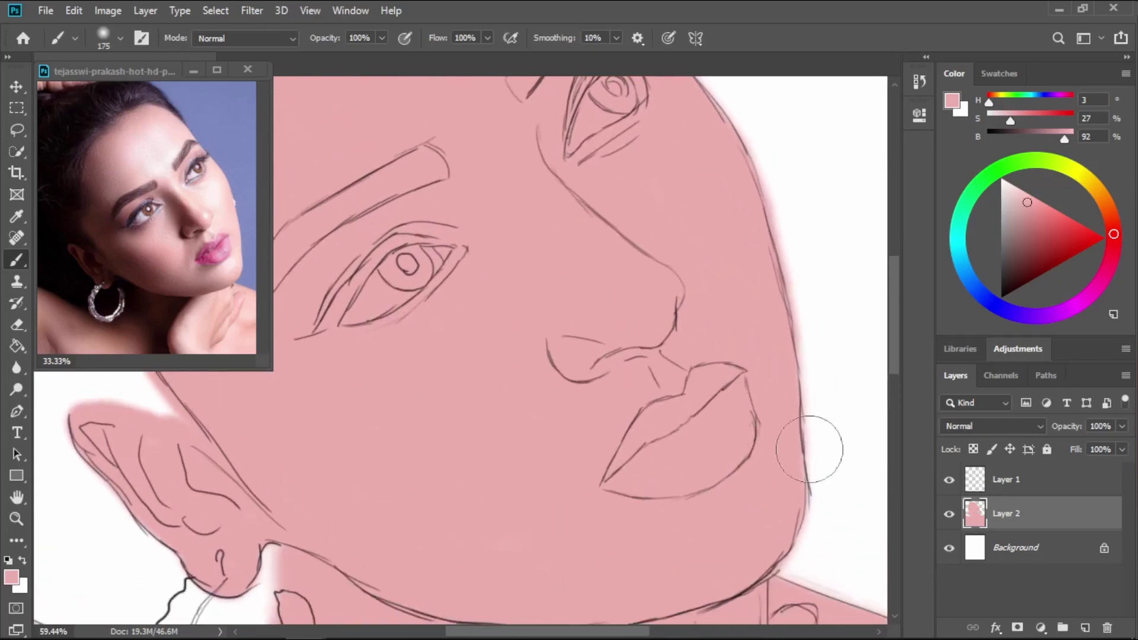
Add a new layer clipped to the pink skin layer and choose a soft round brush with pressure-controlled opacity.
click(1085, 628)
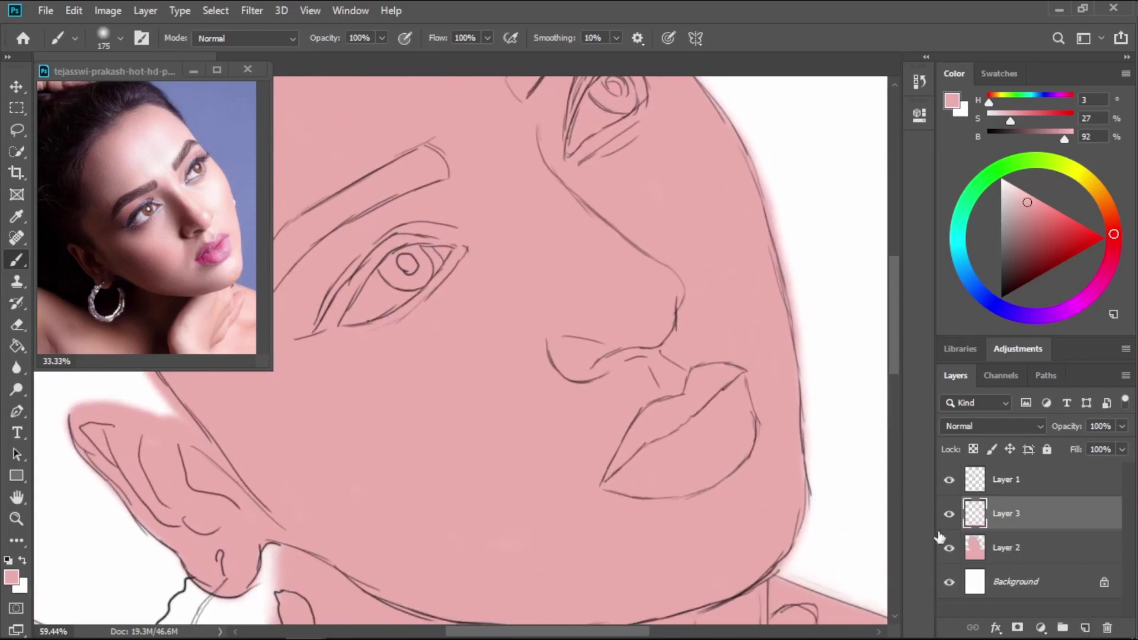
right_click(1065, 531)
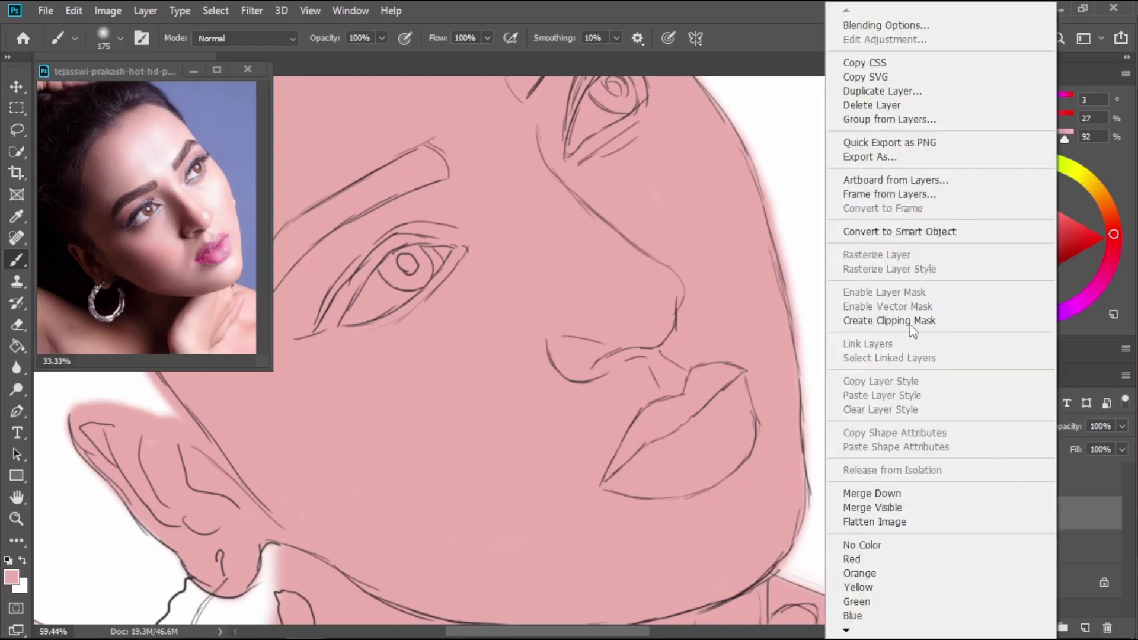
click(909, 324)
drag(590, 280, 652, 343)
click(120, 38)
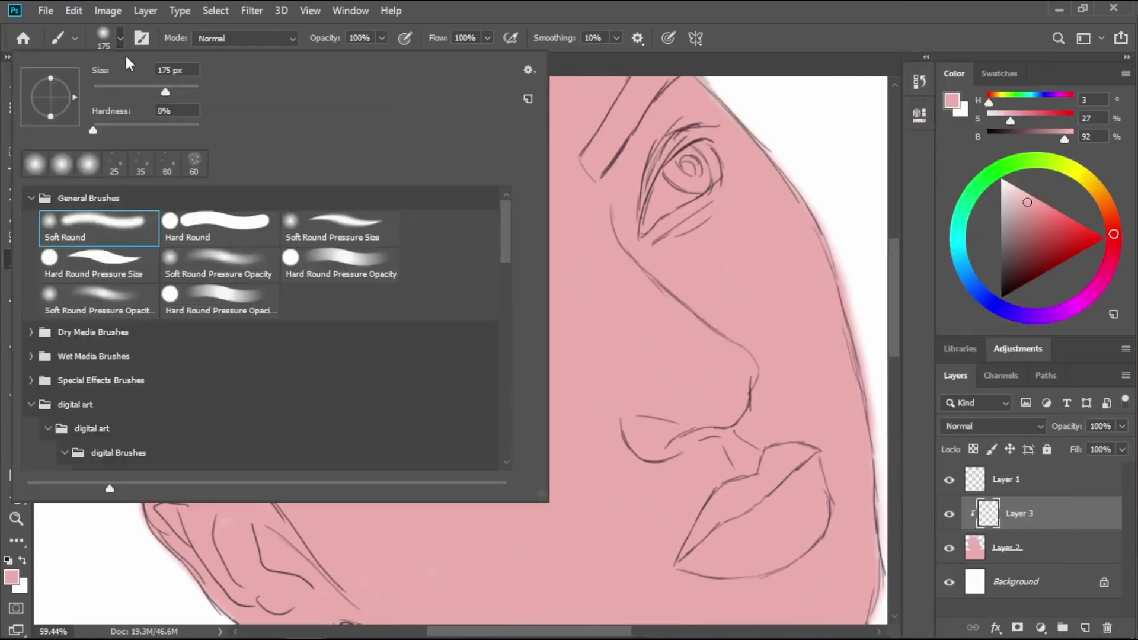
click(128, 301)
click(638, 392)
Sample a skin tone from the nose in the enlarged reference photo and brush it softly along the side of the nose.
key(alt)
key(ctrl+plus)
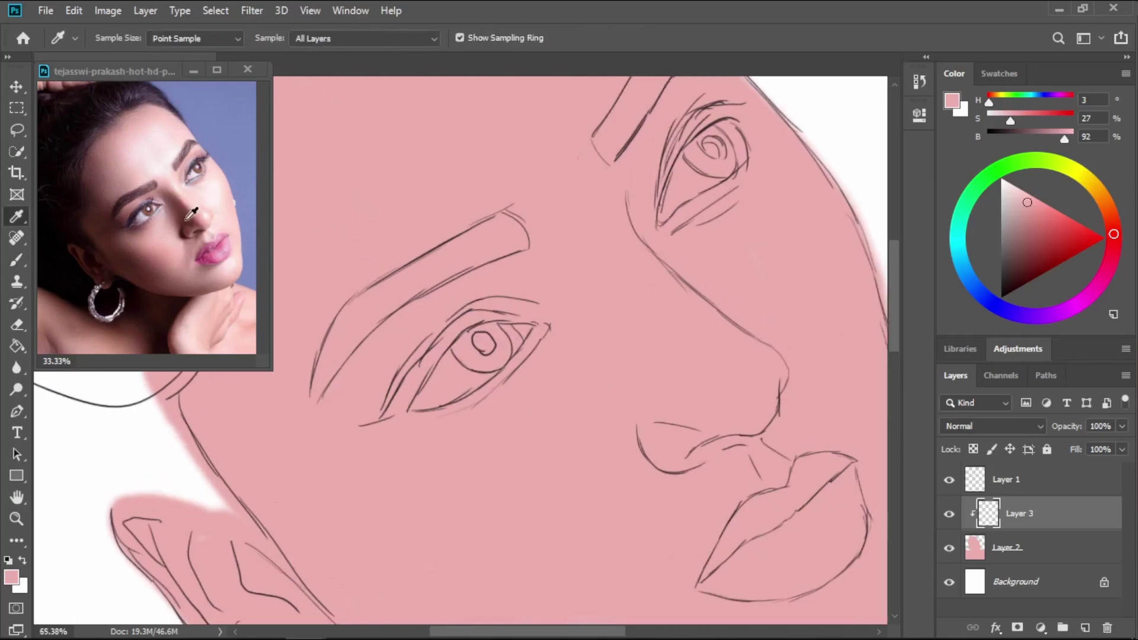
key(b)
click(207, 230)
scroll(212, 228, up, 5)
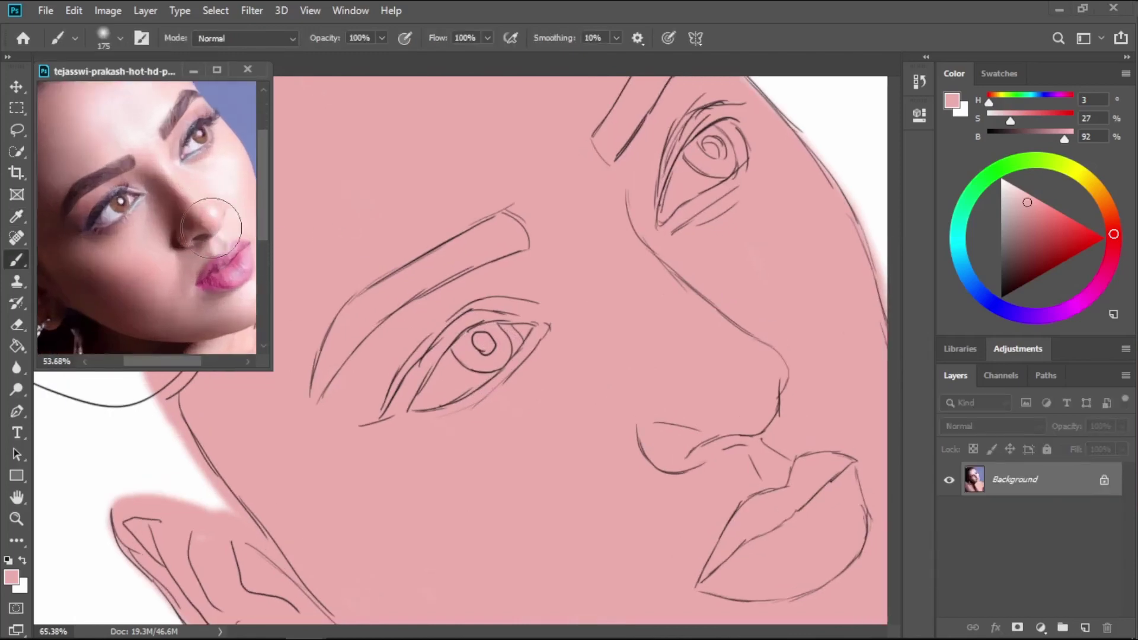
key(i)
click(197, 193)
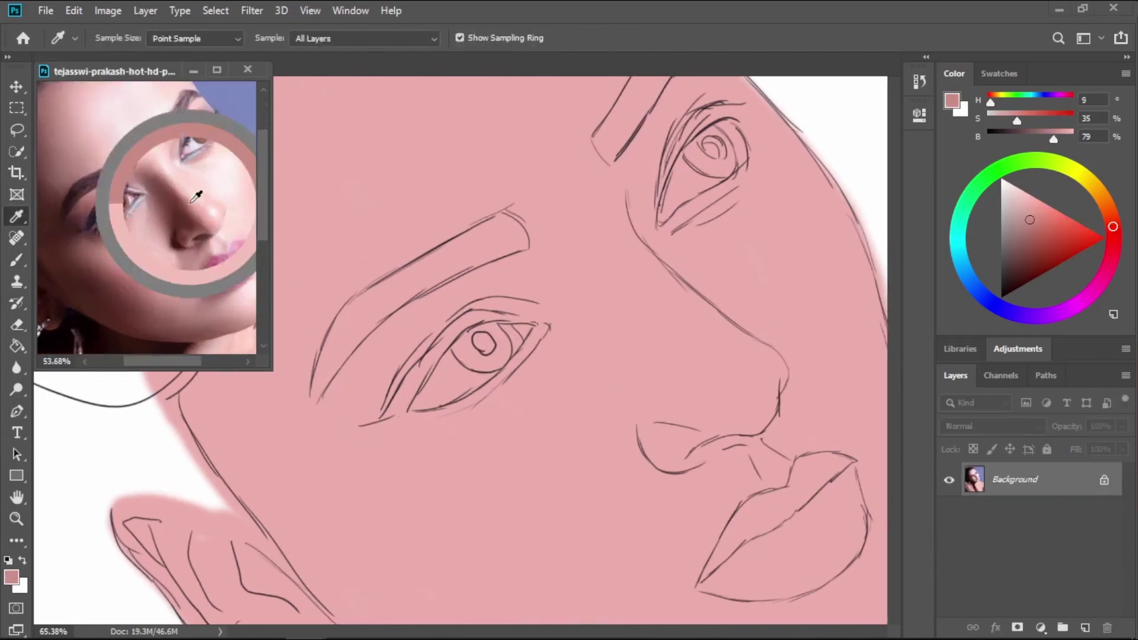
key(b)
click(597, 347)
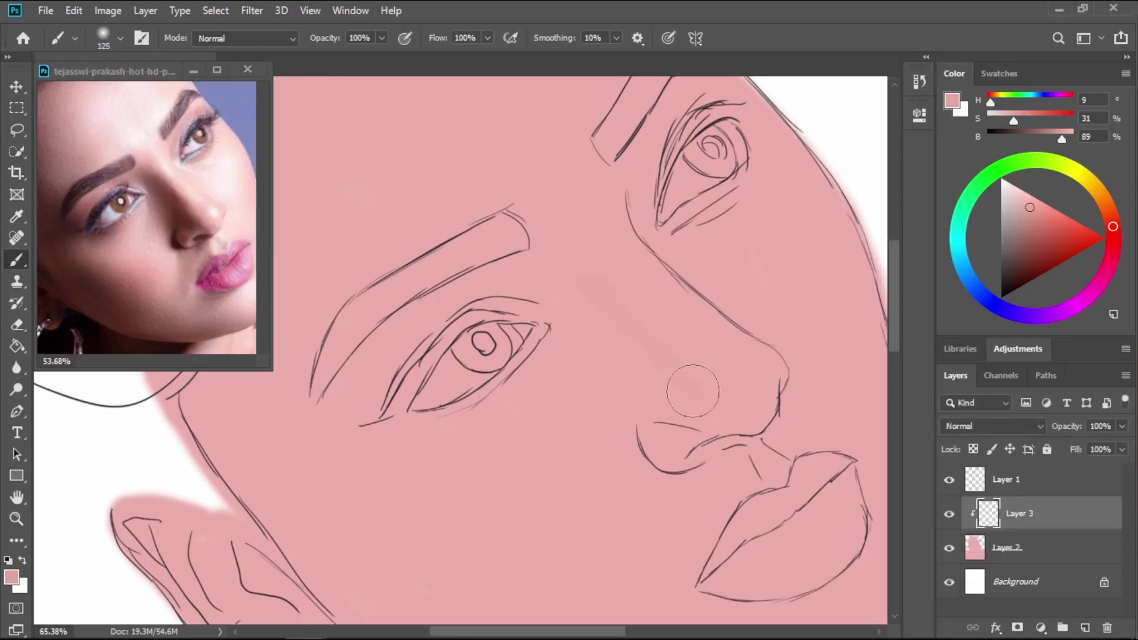
Sample a dark brown from the reference's nose shadow and shade the side of the nose from the inner eyebrow to the nostril.
key(i)
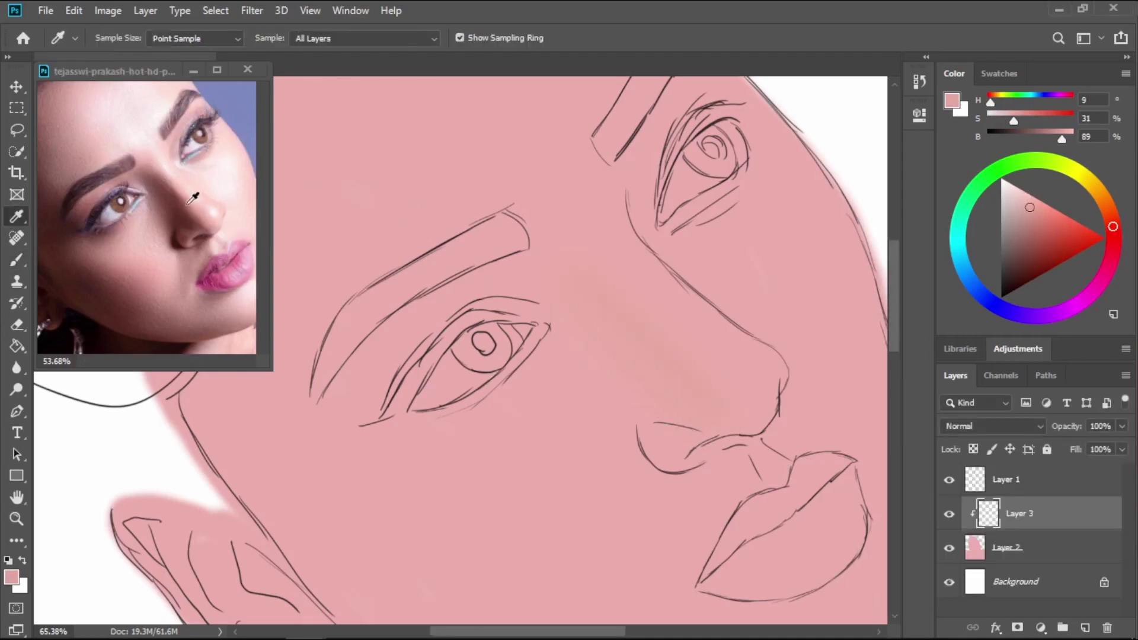
click(190, 201)
key(b)
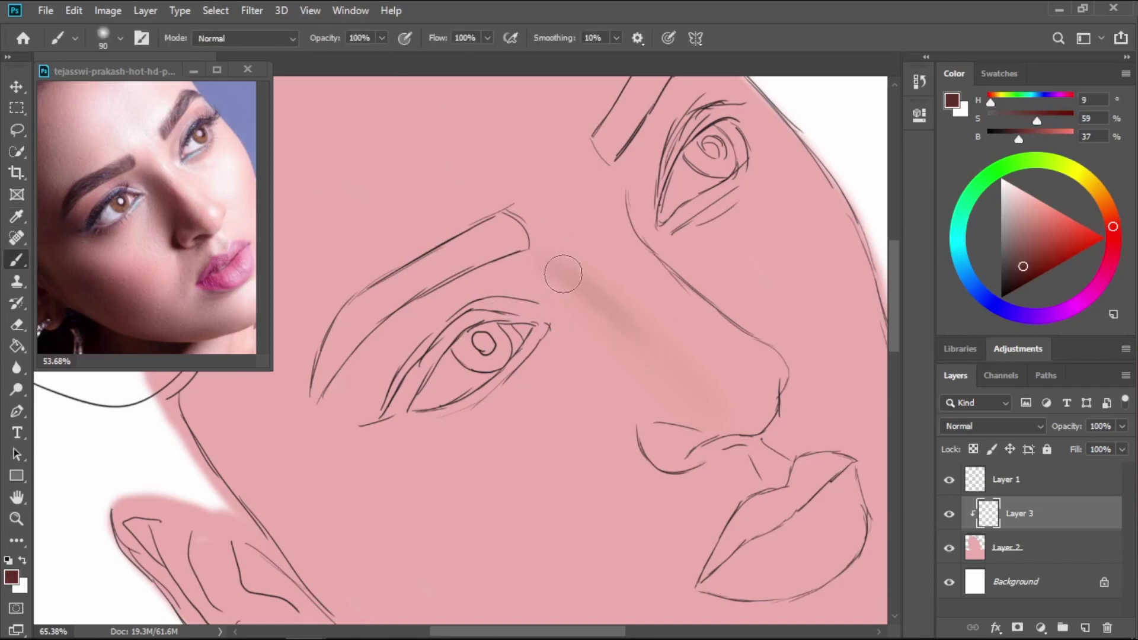
key(bracketright)
drag(539, 252, 622, 336)
drag(581, 296, 701, 413)
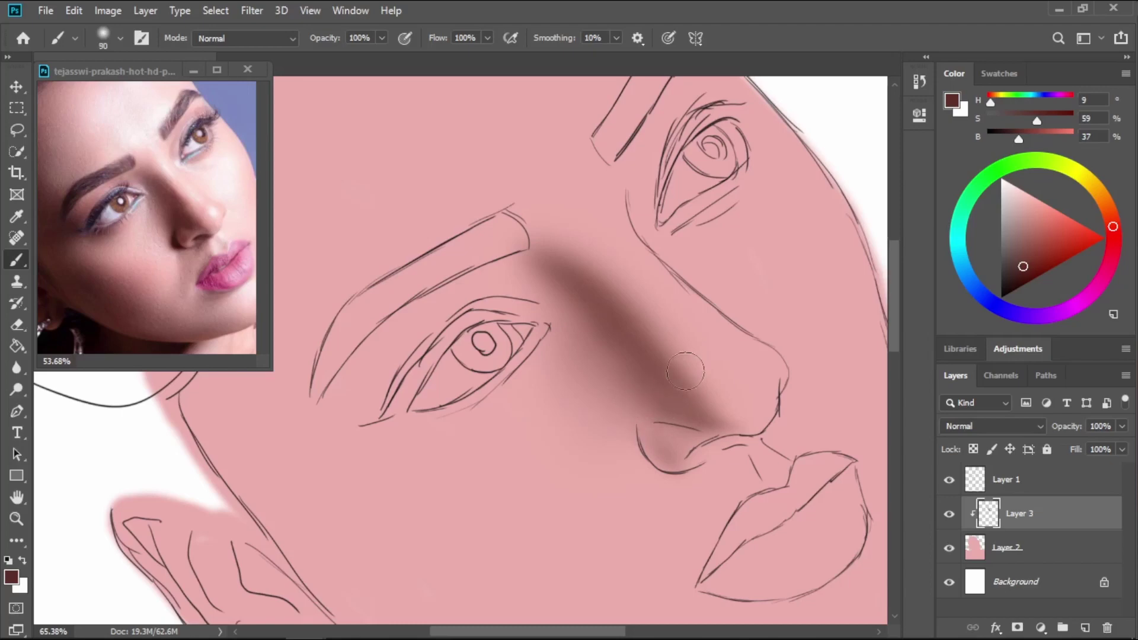
Sample a softer reddish brown from the reference and deepen the shading around the nostril and under the nose.
alt+click(176, 188)
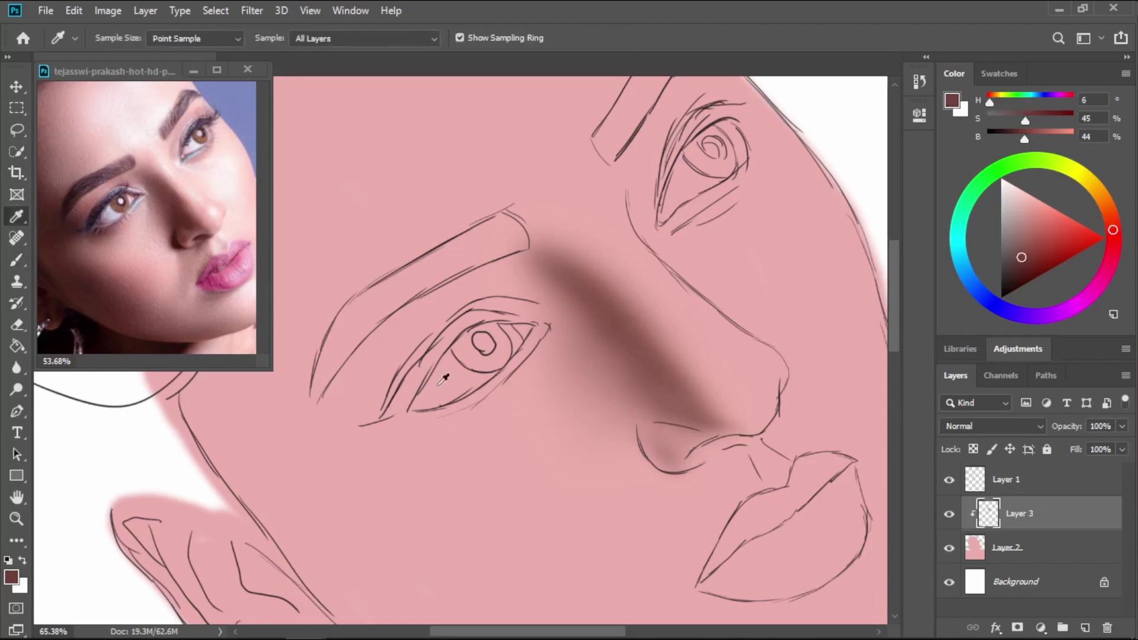
key(b)
drag(661, 430, 655, 408)
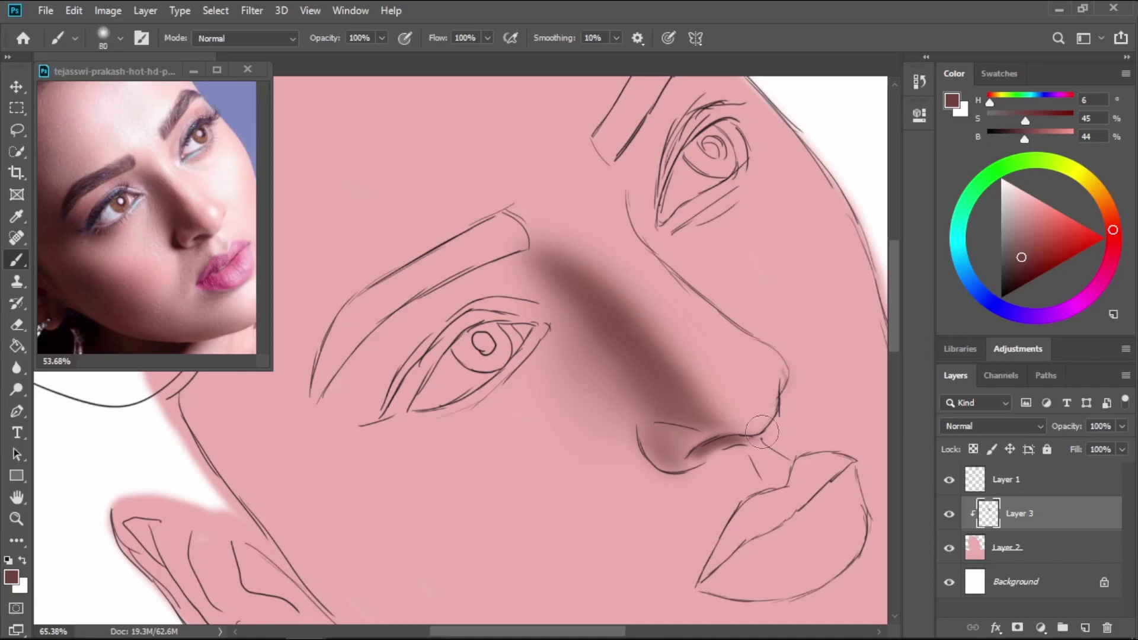
scroll(798, 373, down, 5)
scroll(769, 337, left, 3)
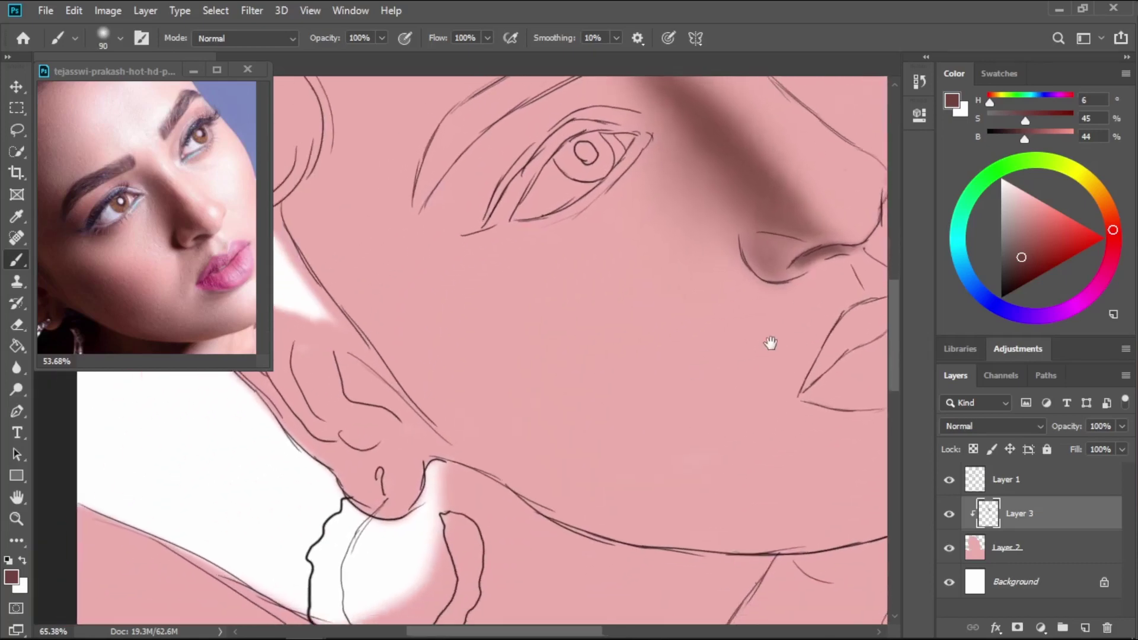
Sample a reddish brown from the reference and shade a large soft shadow on the cheek in front of the ear.
key(i)
key(b)
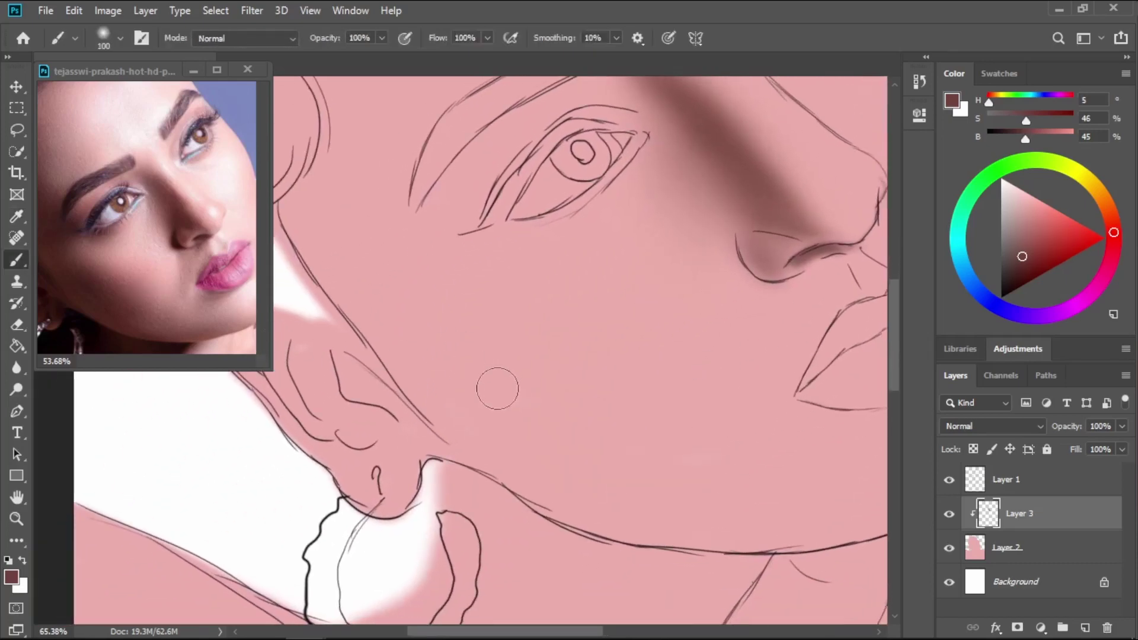
mouse_move(481, 399)
mouse_down()
mouse_move(462, 381)
mouse_move(454, 398)
mouse_up()
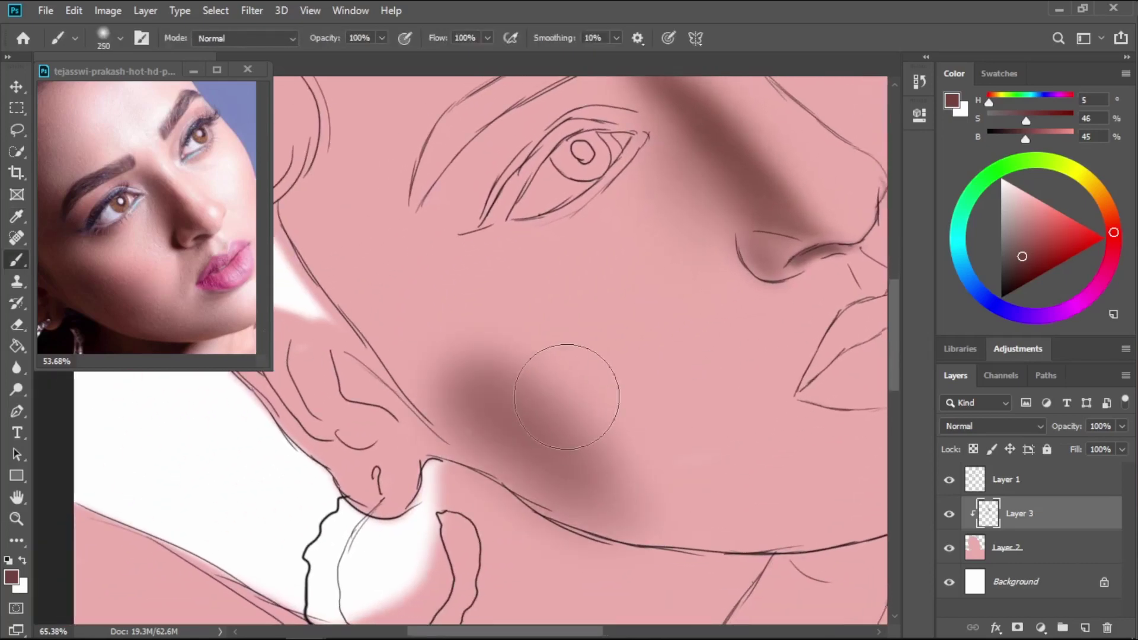
mouse_move(567, 397)
mouse_down()
mouse_move(653, 457)
mouse_move(485, 338)
mouse_move(507, 314)
mouse_move(435, 361)
mouse_move(496, 403)
mouse_move(508, 478)
mouse_up()
key(bracketright)
key(bracketleft)
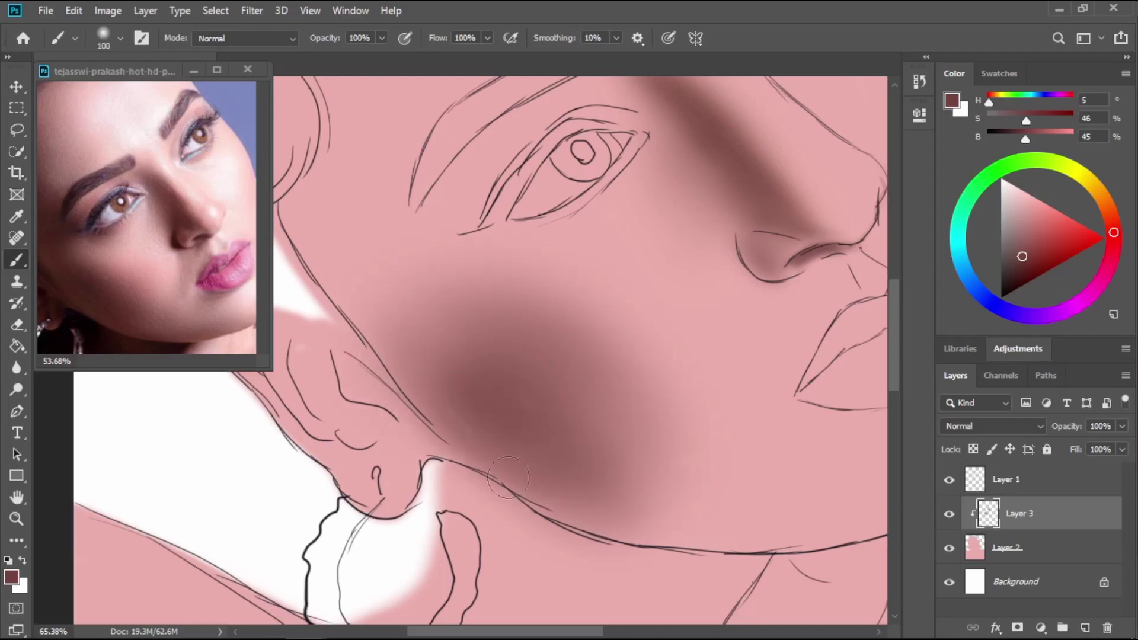
Extend the cheek shadow forward along the jaw with a larger soft brush.
key(bracketright)
key(bracketright)
mouse_move(688, 489)
mouse_down()
mouse_move(711, 488)
mouse_move(569, 379)
mouse_up()
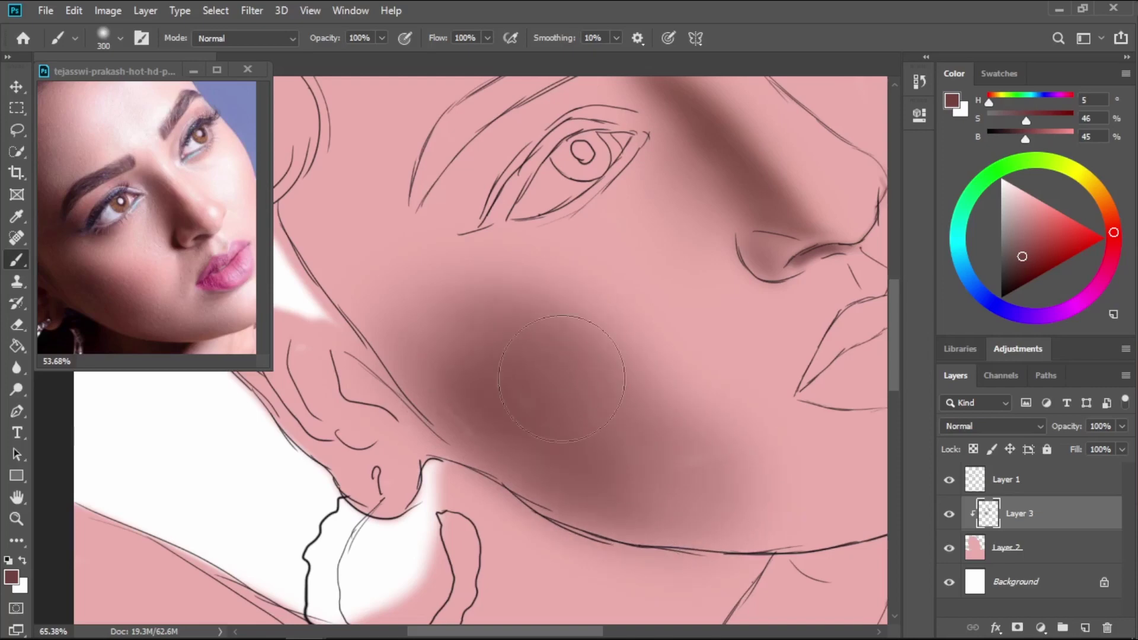
key(bracketright)
Sample a muted pink from the reference's chin and shade the lower edge of the chin along the jawline.
drag(727, 461, 512, 424)
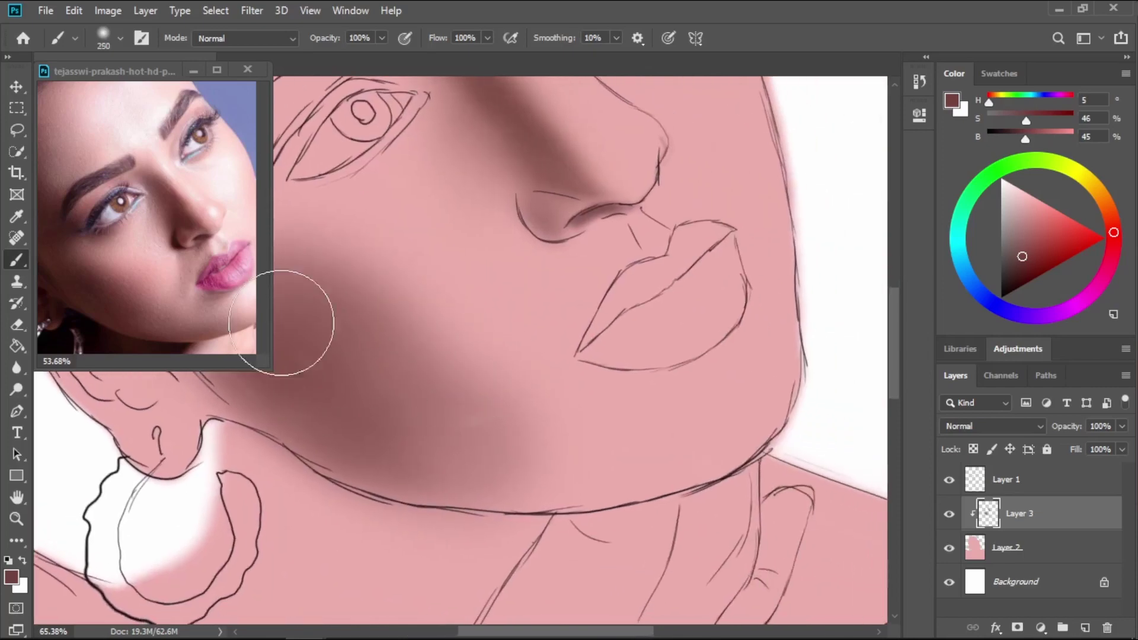
alt+click(222, 328)
scroll(534, 394, up, 1)
key(bracketleft)
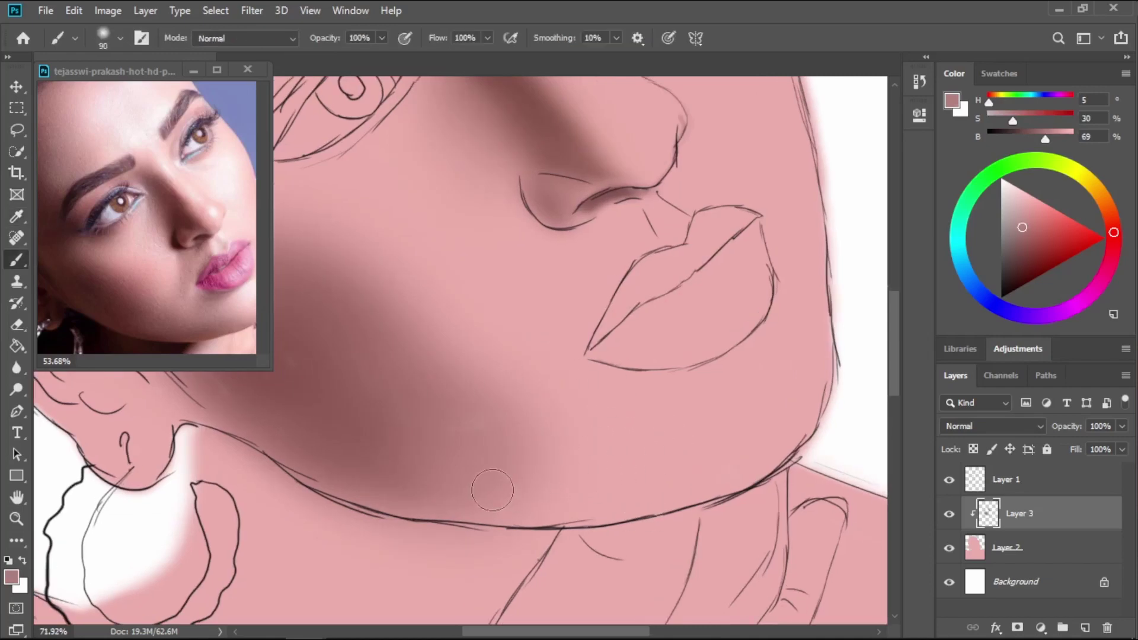
mouse_move(492, 490)
mouse_down()
mouse_move(613, 501)
mouse_move(693, 483)
mouse_up()
mouse_move(755, 443)
mouse_down()
mouse_move(718, 470)
mouse_move(553, 490)
mouse_move(707, 454)
mouse_move(633, 486)
mouse_up()
key(bracketleft)
key(bracketleft)
key(bracketleft)
key(bracketleft)
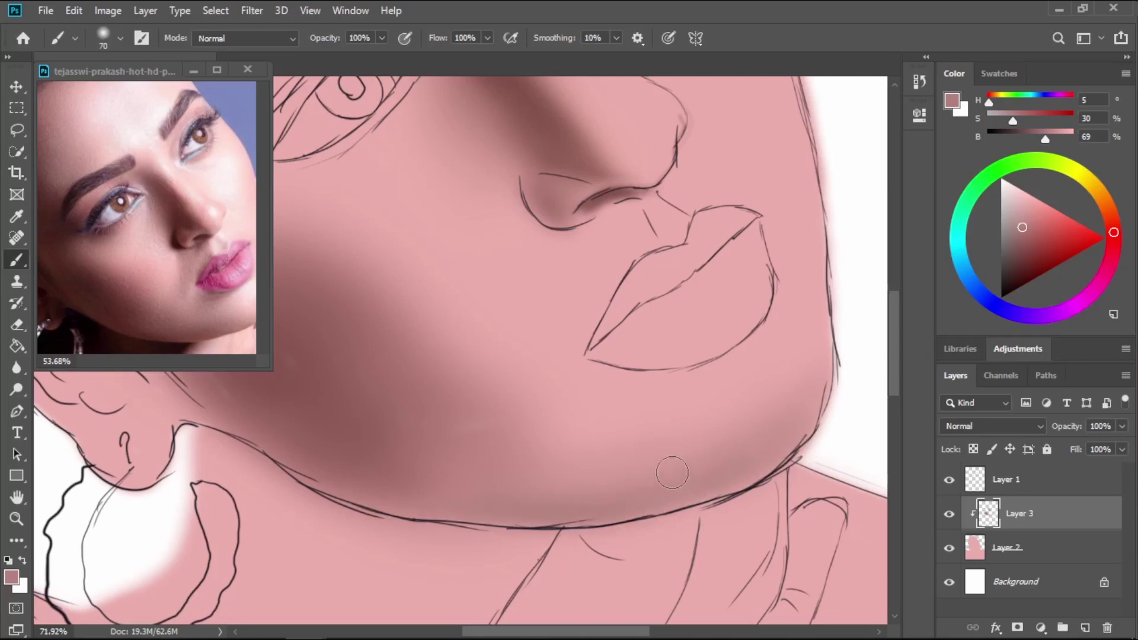
Shade softly under the lower lip and around the near corner of the mouth.
mouse_move(592, 363)
mouse_down()
mouse_move(680, 351)
mouse_move(643, 377)
mouse_move(668, 338)
mouse_up()
key(bracketright)
key(bracketright)
key(bracketright)
key(bracketright)
key(bracketright)
key(bracketleft)
key(bracketleft)
key(bracketleft)
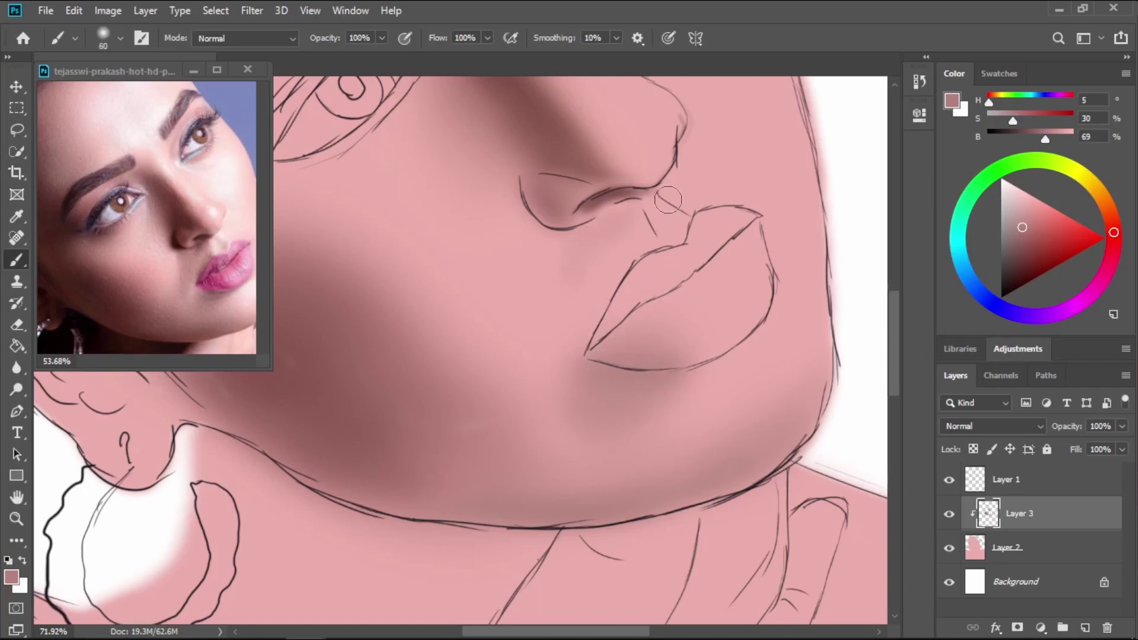
Shade the groove between the nose and upper lip and blend the shadow down beside the mouth.
drag(670, 218, 680, 227)
key(bracketright)
key(bracketright)
key(bracketright)
key(bracketright)
key(bracketright)
key(bracketright)
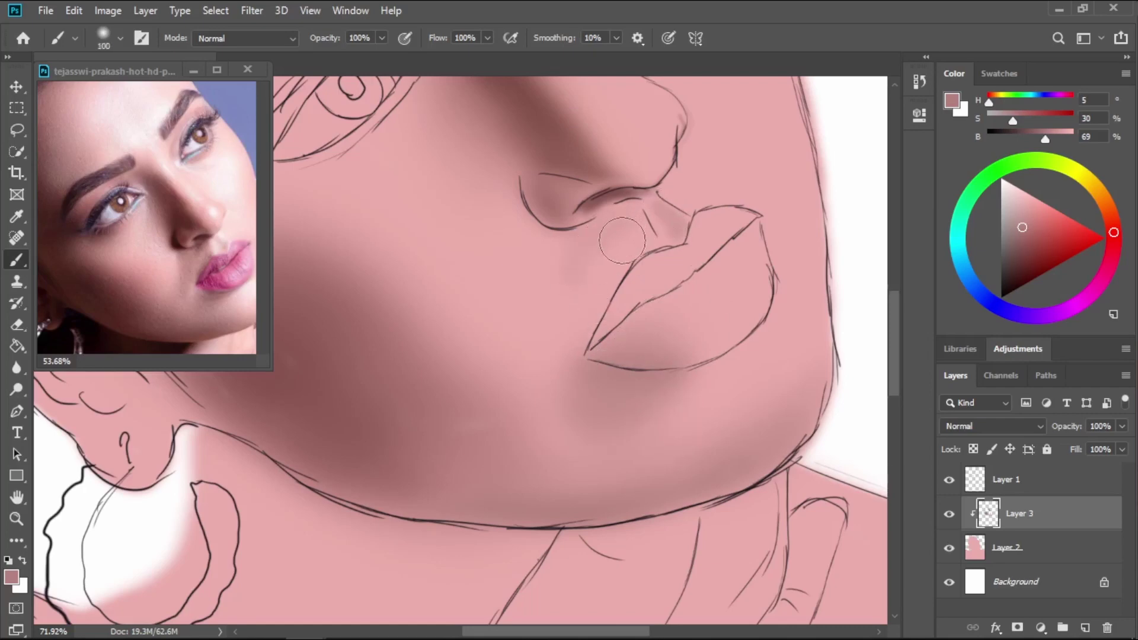
drag(588, 255, 557, 360)
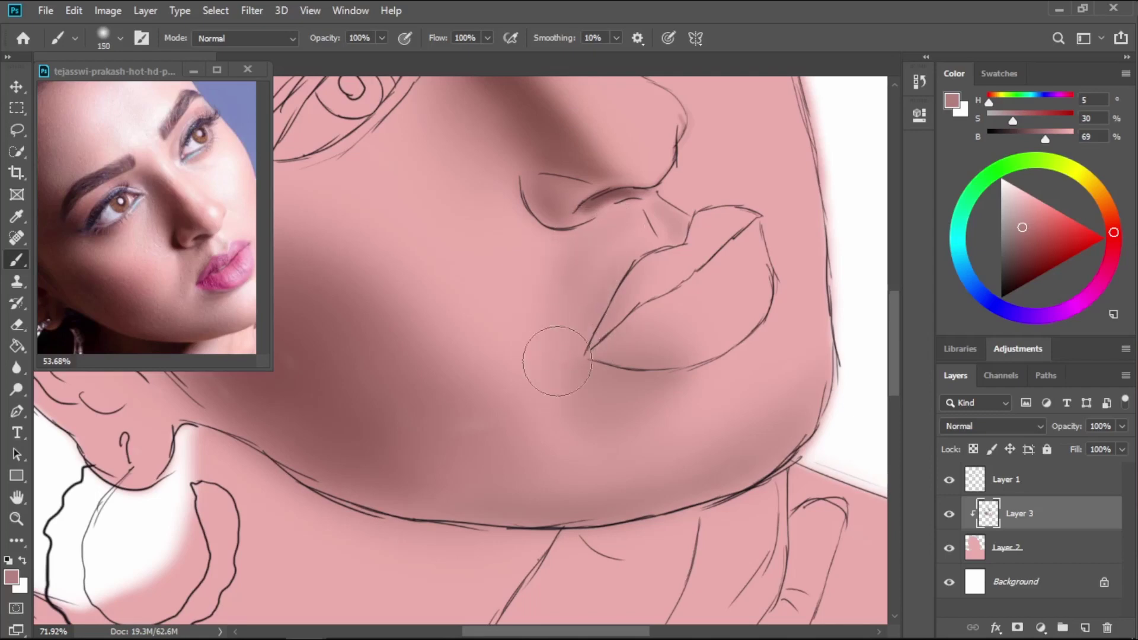
key(bracketleft)
key(bracketleft)
Brush a soft muted-pink shadow over the temple outside the near eye and up the side of the forehead.
drag(558, 310, 838, 437)
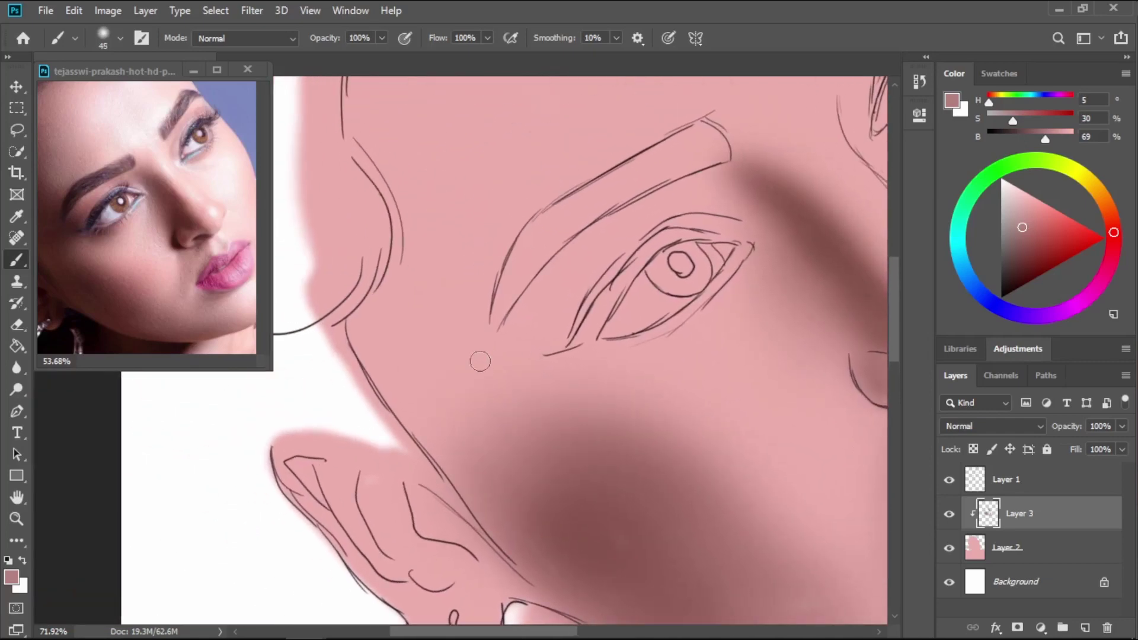
key(bracketright)
key(bracketright)
key(bracketright)
key(bracketright)
key(bracketright)
mouse_move(478, 394)
mouse_down()
mouse_move(466, 439)
mouse_move(508, 499)
mouse_move(441, 328)
mouse_move(499, 349)
mouse_move(521, 393)
mouse_move(478, 337)
mouse_move(530, 346)
mouse_move(554, 307)
mouse_move(570, 331)
mouse_move(540, 303)
mouse_move(544, 362)
mouse_move(499, 377)
mouse_up()
key(bracketright)
key(bracketright)
key(bracketright)
key(bracketright)
key(bracketright)
drag(420, 213, 447, 484)
Sample a very dark brown from the reference's temple and deepen the shadow between the near eye and the ear.
key(i)
click(52, 231)
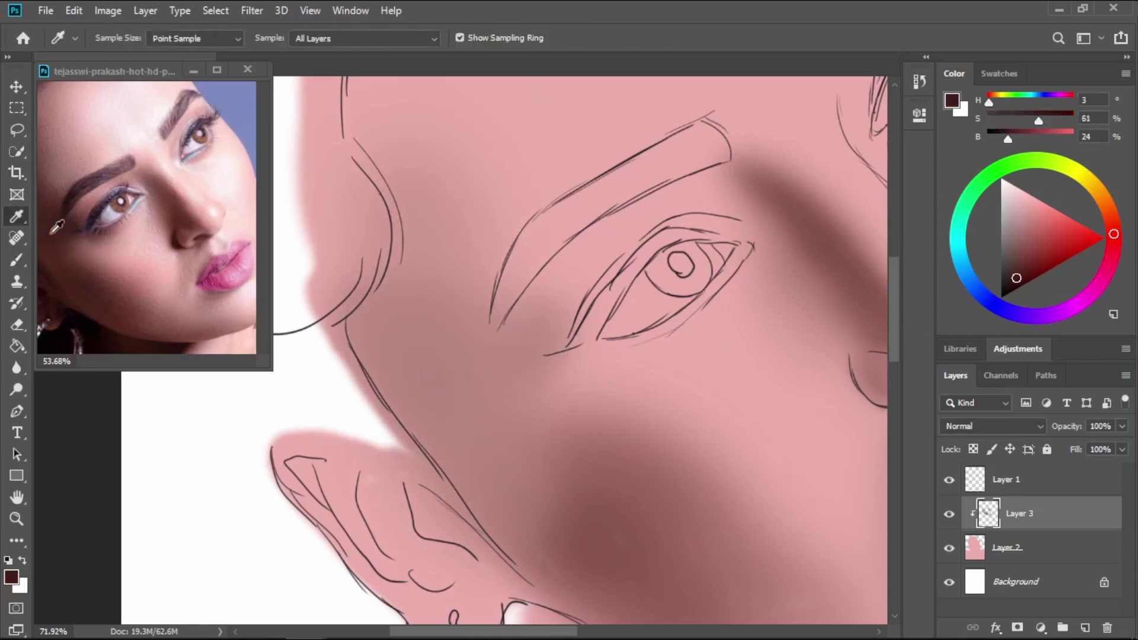
key(b)
mouse_move(524, 371)
mouse_down()
mouse_move(524, 487)
mouse_move(548, 526)
mouse_up()
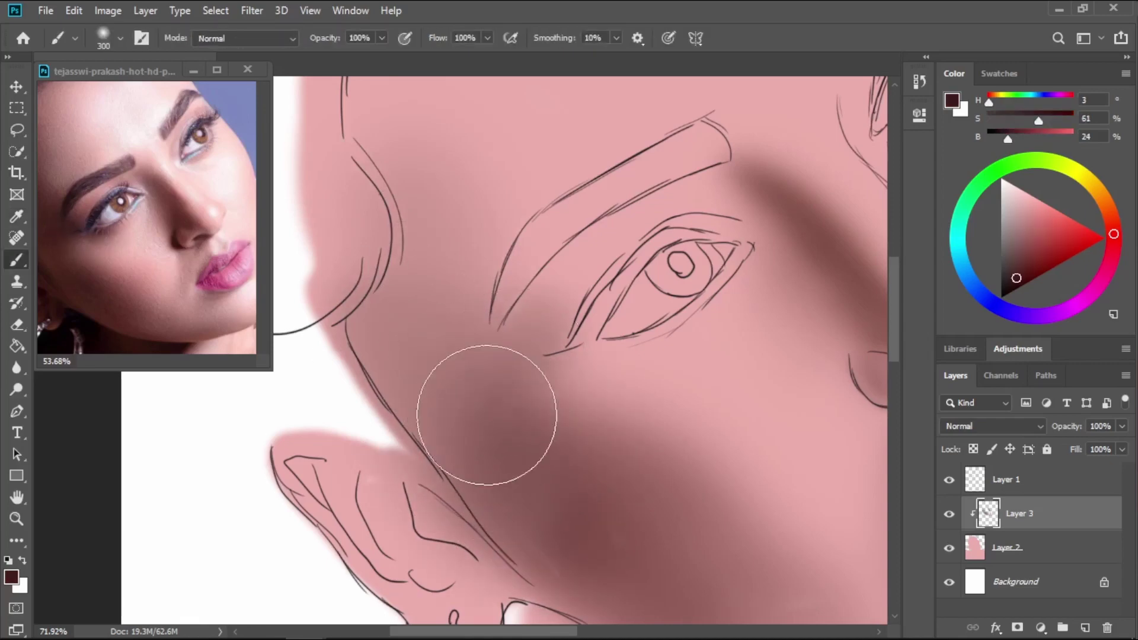
drag(488, 415, 521, 355)
mouse_move(428, 379)
mouse_down()
mouse_move(521, 504)
mouse_move(457, 410)
mouse_move(462, 325)
mouse_up()
Carry the dark temple shadow up past the outer end of the eyebrow along the hairline.
key(bracketleft)
key(bracketleft)
key(bracketleft)
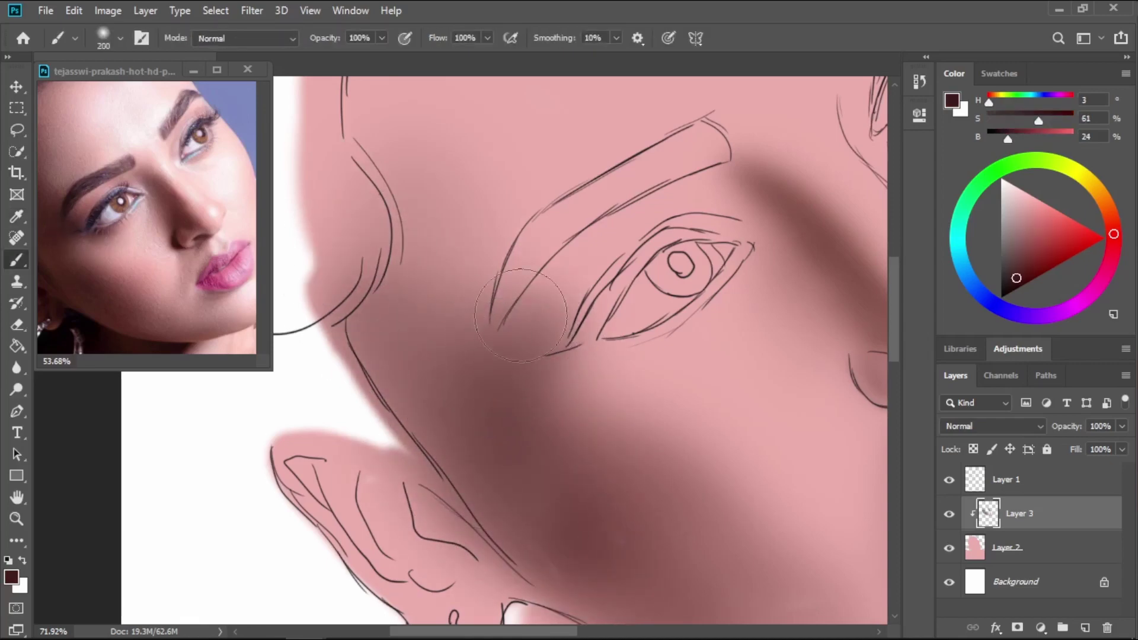
key(bracketright)
key(bracketright)
key(bracketright)
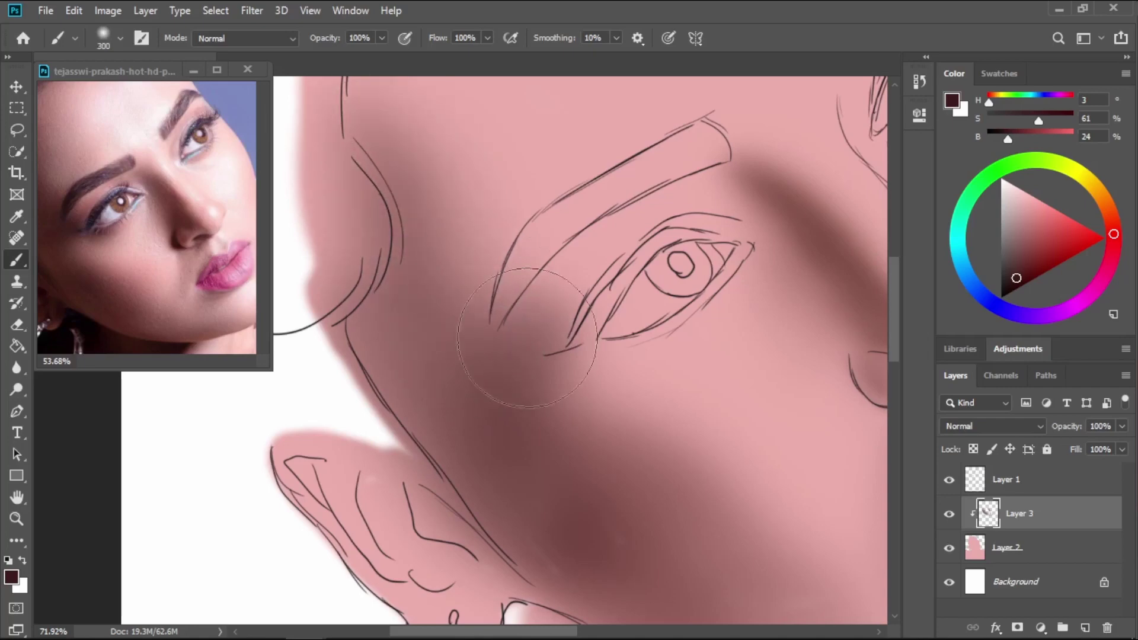
Shade the side and upper edge of the forehead along the hairline with a large soft brush.
scroll(532, 320, down, 1)
scroll(534, 327, down, 2)
drag(549, 338, 557, 512)
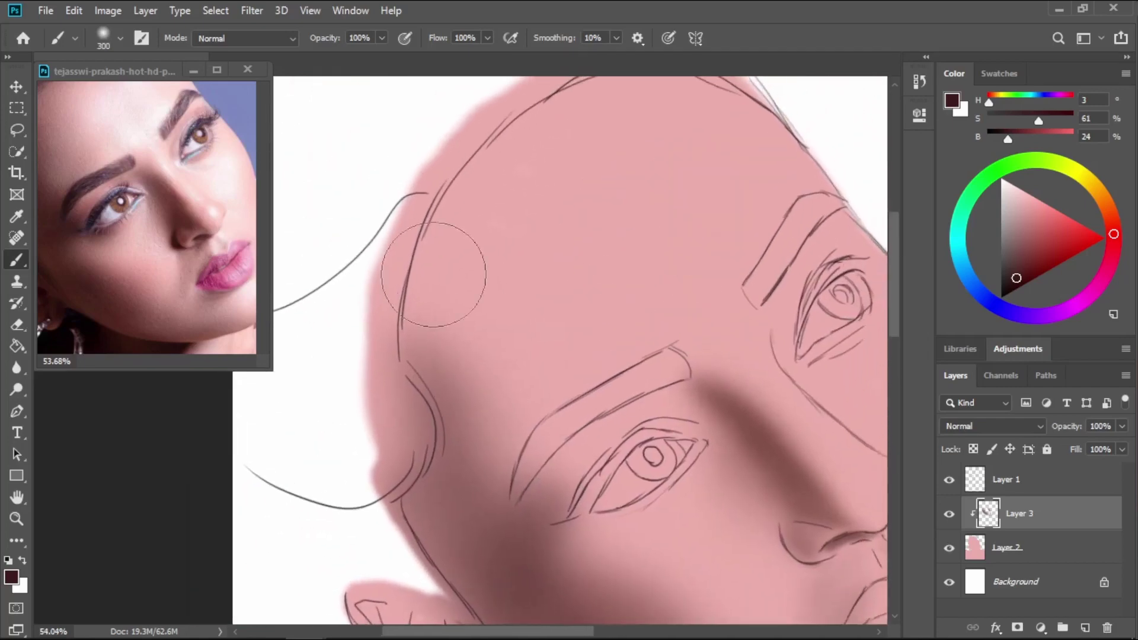
drag(409, 381, 463, 176)
drag(492, 214, 440, 331)
mouse_move(456, 223)
mouse_down()
mouse_move(579, 175)
mouse_move(656, 186)
mouse_up()
Shade the outer corner and the area under the near eye with a smaller soft brush.
drag(499, 485, 557, 279)
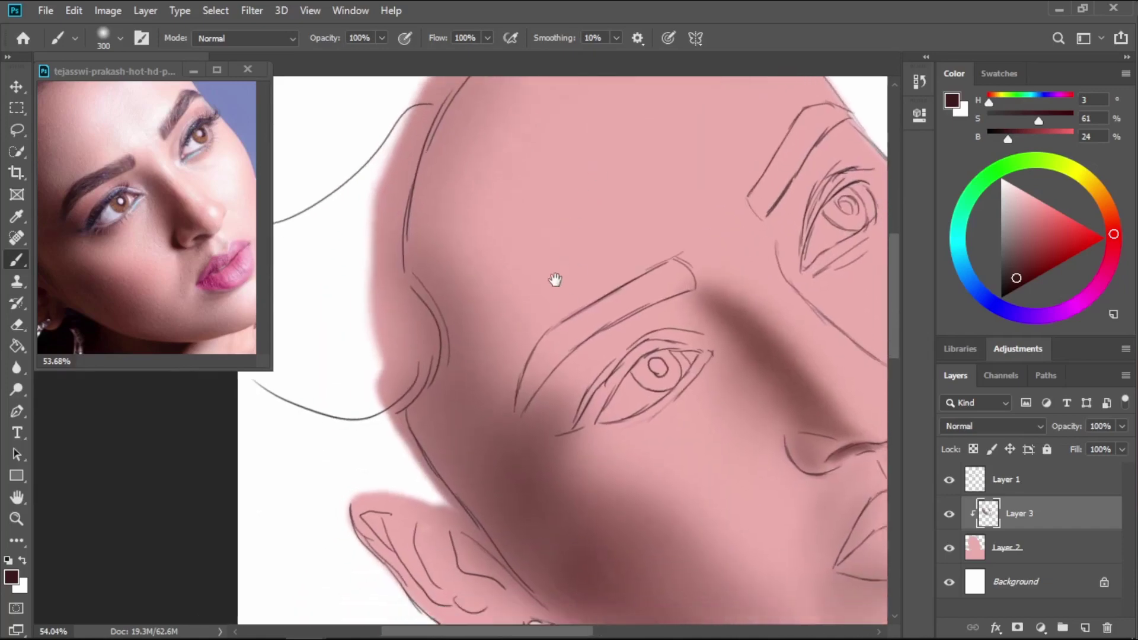
drag(580, 428, 572, 332)
key(bracketleft)
key(bracketleft)
key(bracketleft)
key(bracketleft)
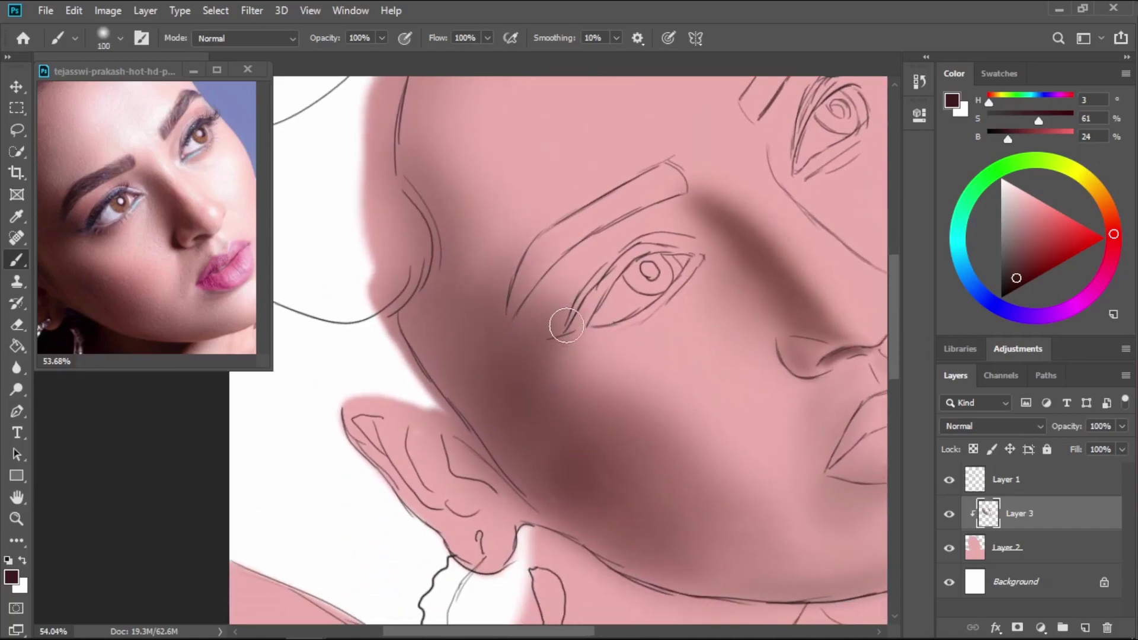
key(bracketright)
key(bracketright)
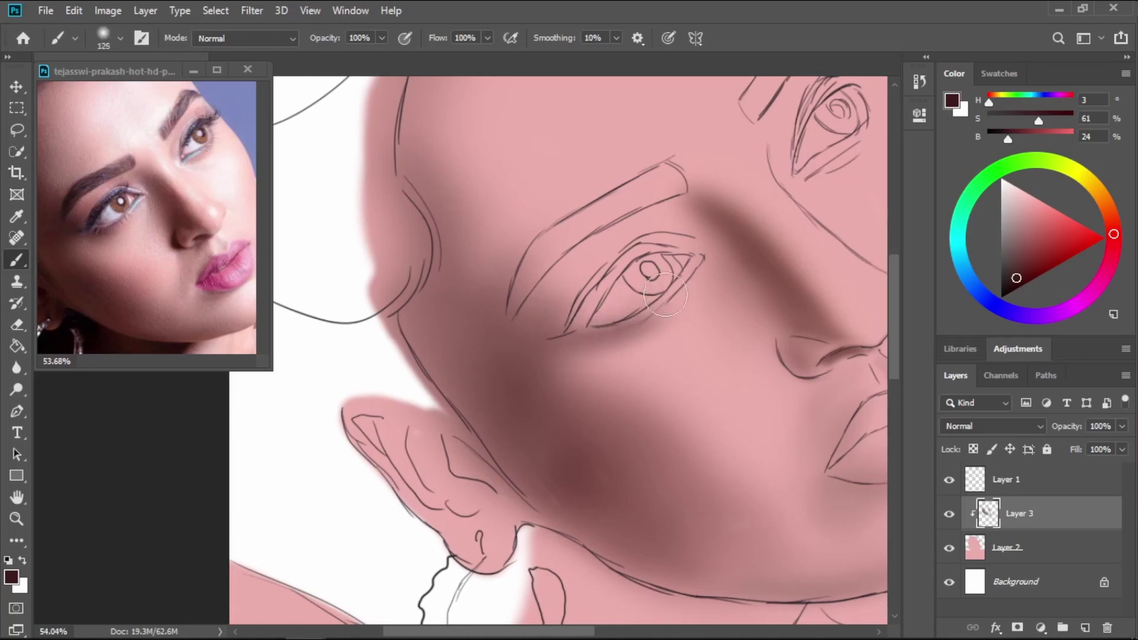
key(bracketleft)
key(bracketleft)
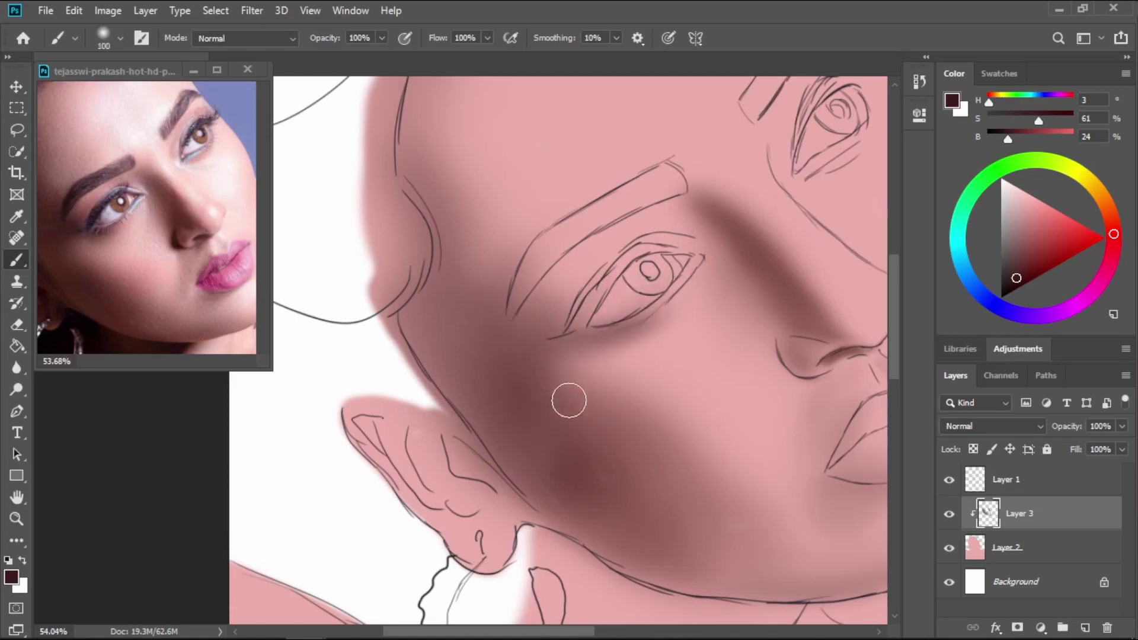
Deepen the cheek shadow and shade the inner part of the ear beside the face with a small brush.
key(bracketright)
key(bracketright)
key(bracketright)
key(bracketright)
key(bracketright)
key(bracketright)
key(bracketright)
key(bracketleft)
key(bracketleft)
key(bracketleft)
key(bracketleft)
key(bracketleft)
key(bracketleft)
key(bracketleft)
key(bracketleft)
key(bracketleft)
drag(467, 450, 509, 492)
key(bracketleft)
key(bracketleft)
key(bracketleft)
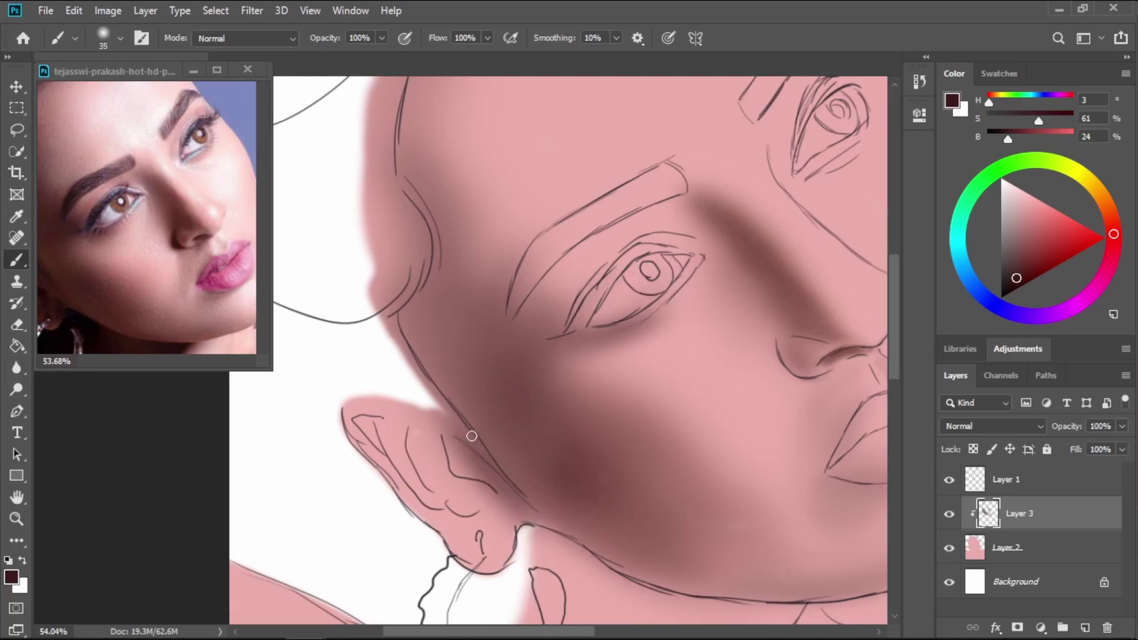
key(bracketleft)
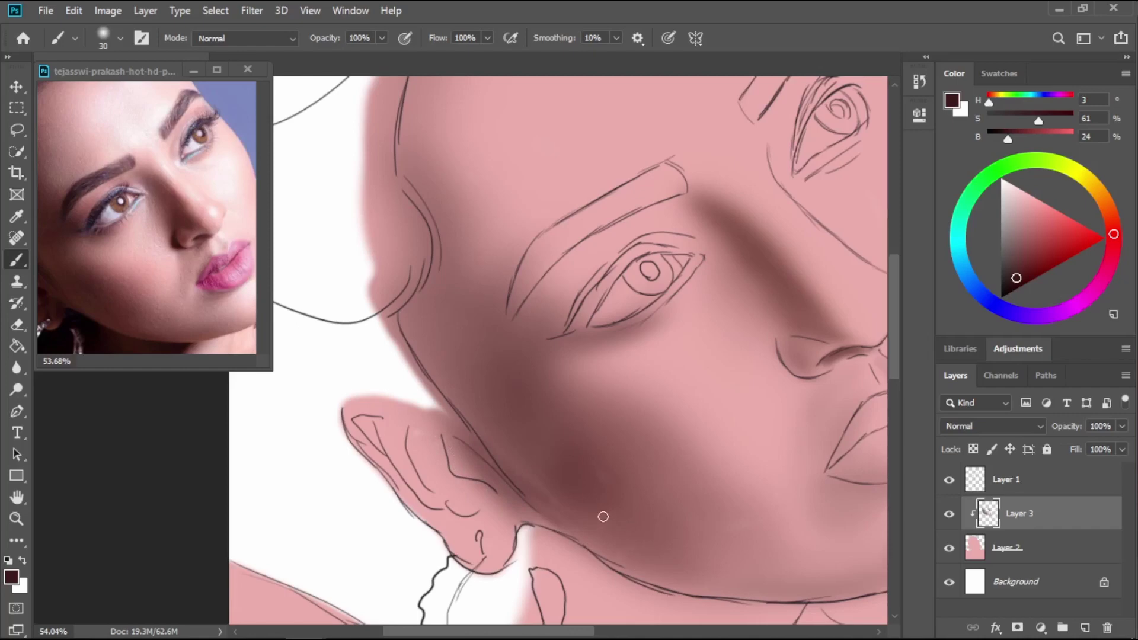
Select the flat skin layer and sample its light pink as the brush colour.
scroll(603, 517, down, 1)
drag(653, 455, 510, 467)
drag(620, 429, 617, 394)
drag(567, 464, 619, 410)
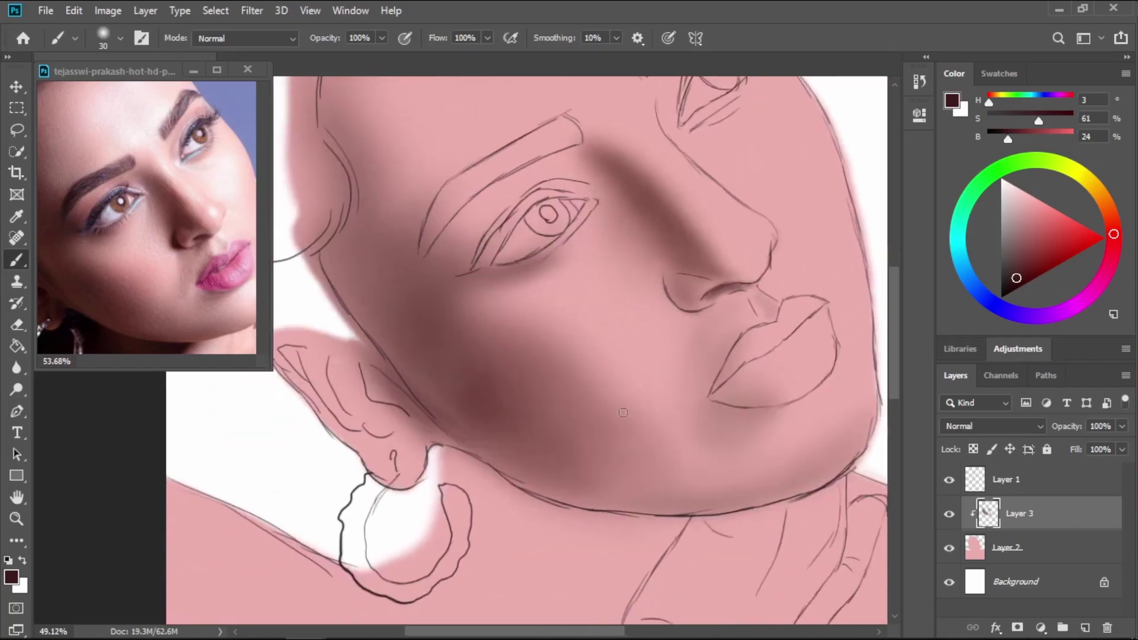
key(alt+bracketleft)
key(i)
click(533, 145)
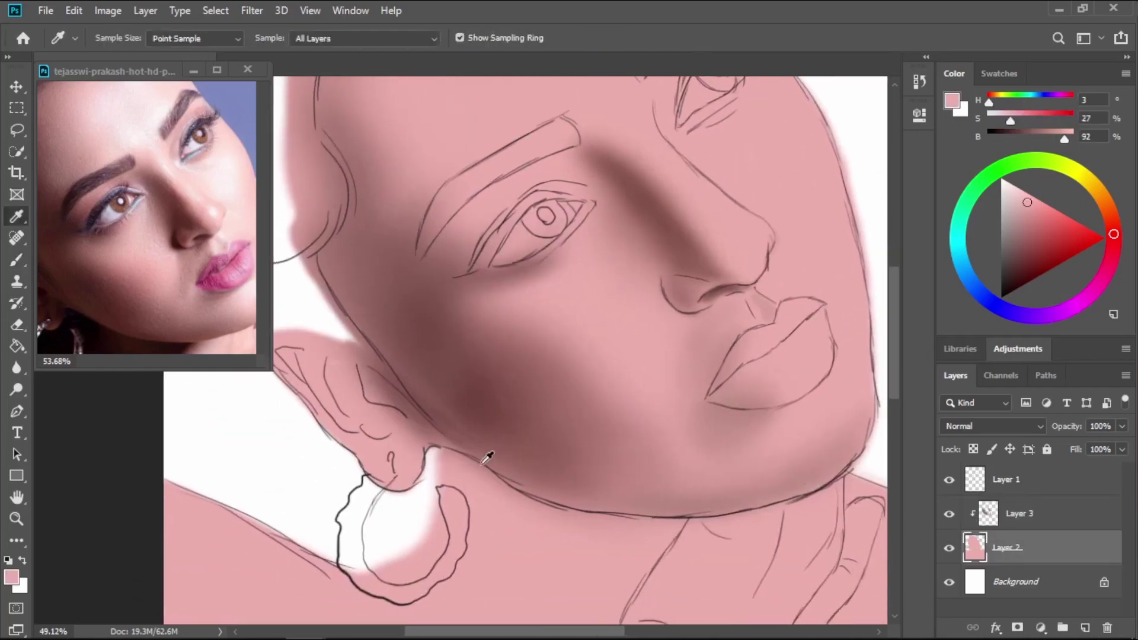
key(b)
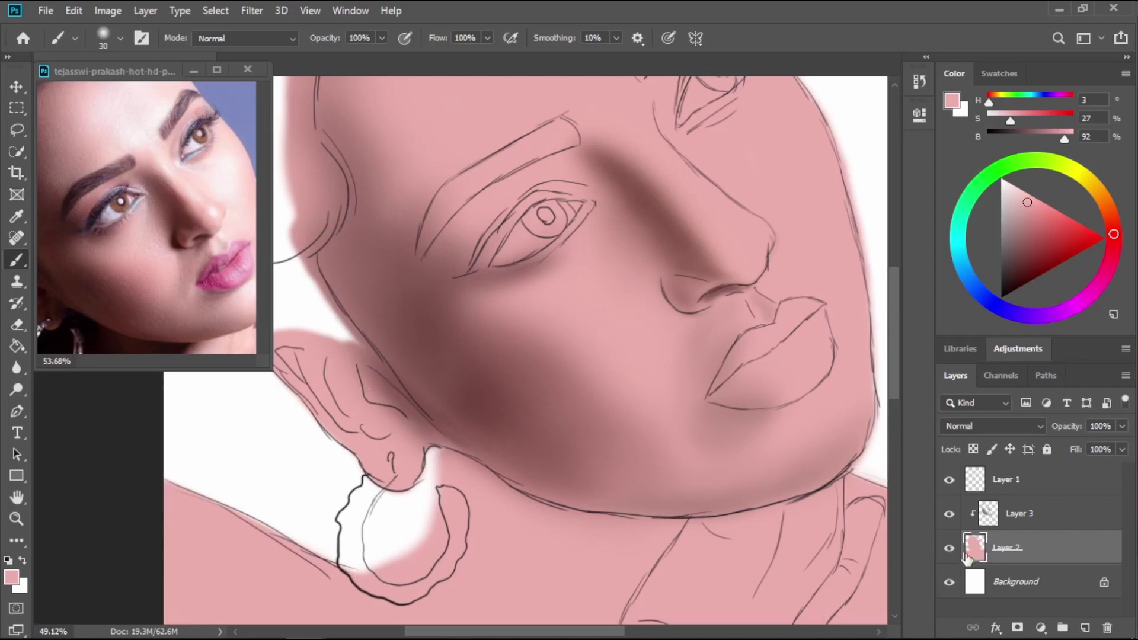
Add a new layer clipped to the skin layer and place it above the shading layer.
click(995, 523)
click(1085, 627)
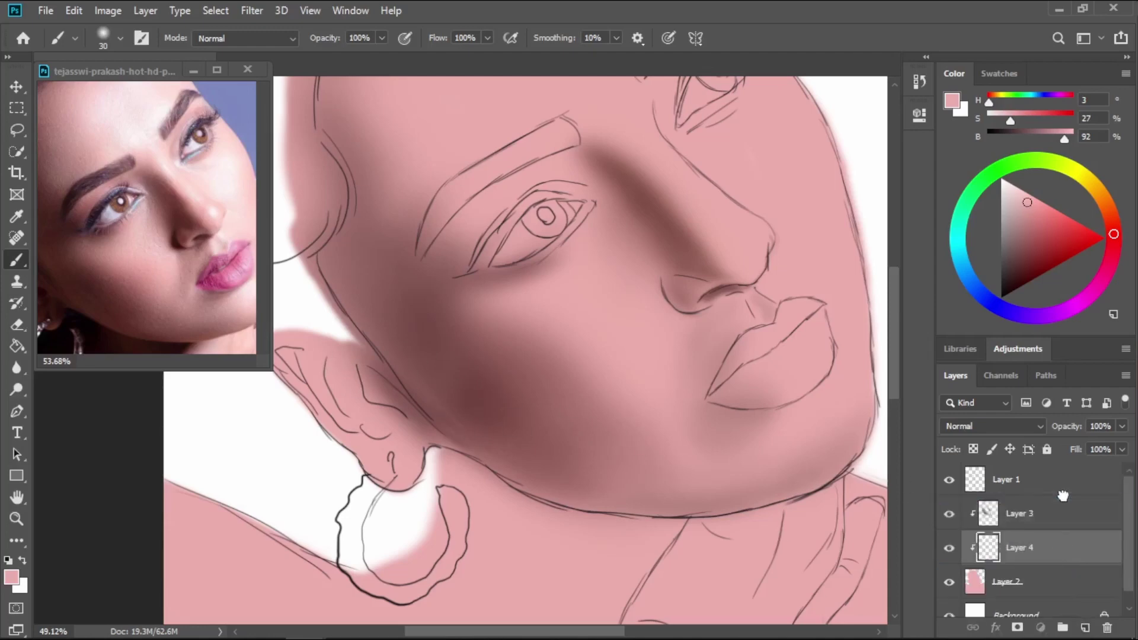
scroll(682, 478, down, 3)
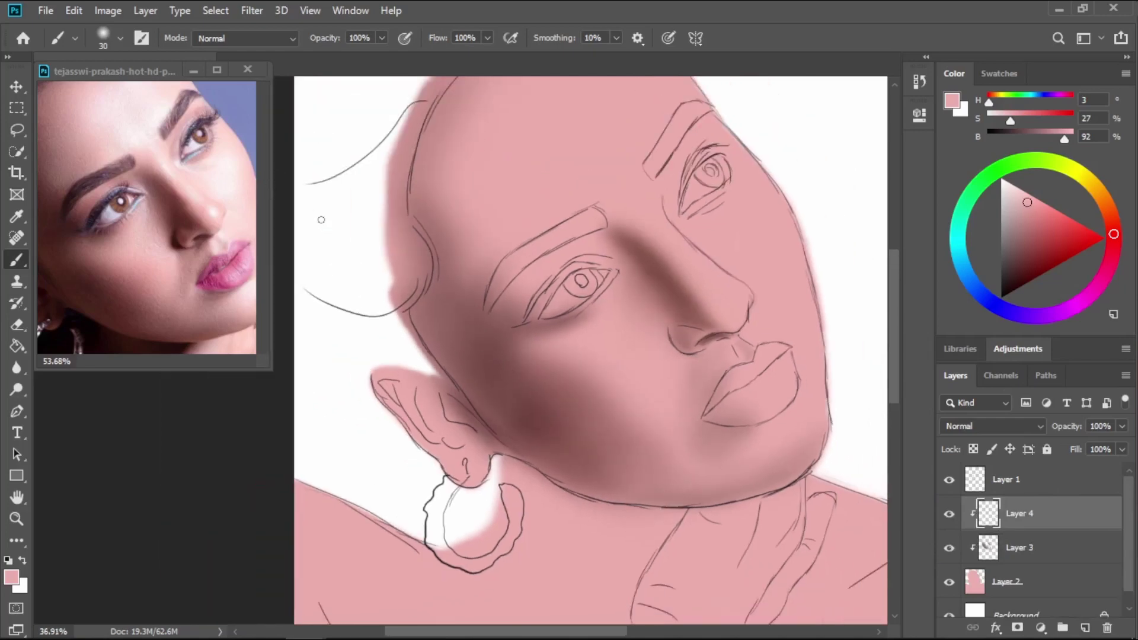
Sample a pale pink from the reference's forehead and brush it softly over the middle of the forehead.
key(i)
click(99, 125)
key(b)
key(bracketright)
key(bracketright)
key(bracketright)
key(bracketright)
key(bracketright)
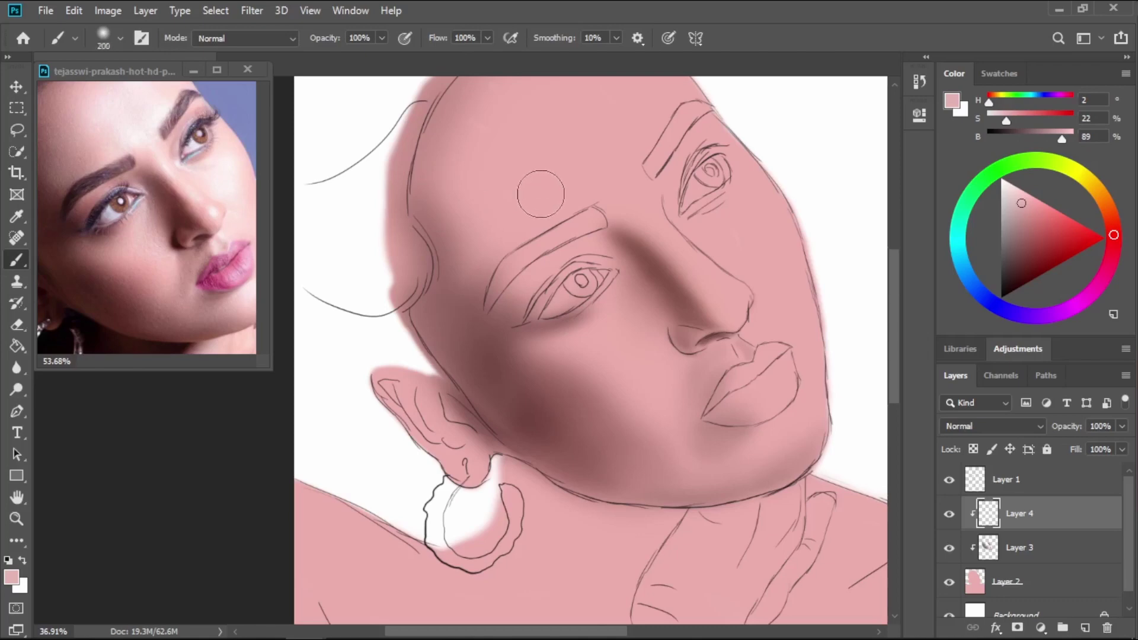
mouse_move(575, 199)
mouse_down()
mouse_move(602, 181)
mouse_move(567, 141)
mouse_move(498, 127)
mouse_move(616, 116)
mouse_move(632, 158)
mouse_move(570, 142)
mouse_move(540, 184)
mouse_up()
Spread the pale pink light further across the forehead above the eyebrows with a larger soft brush.
key(bracketleft)
key(bracketleft)
key(bracketleft)
key(bracketleft)
key(bracketleft)
drag(635, 260, 545, 371)
key(bracketright)
key(bracketright)
key(bracketright)
key(bracketright)
key(bracketright)
key(bracketright)
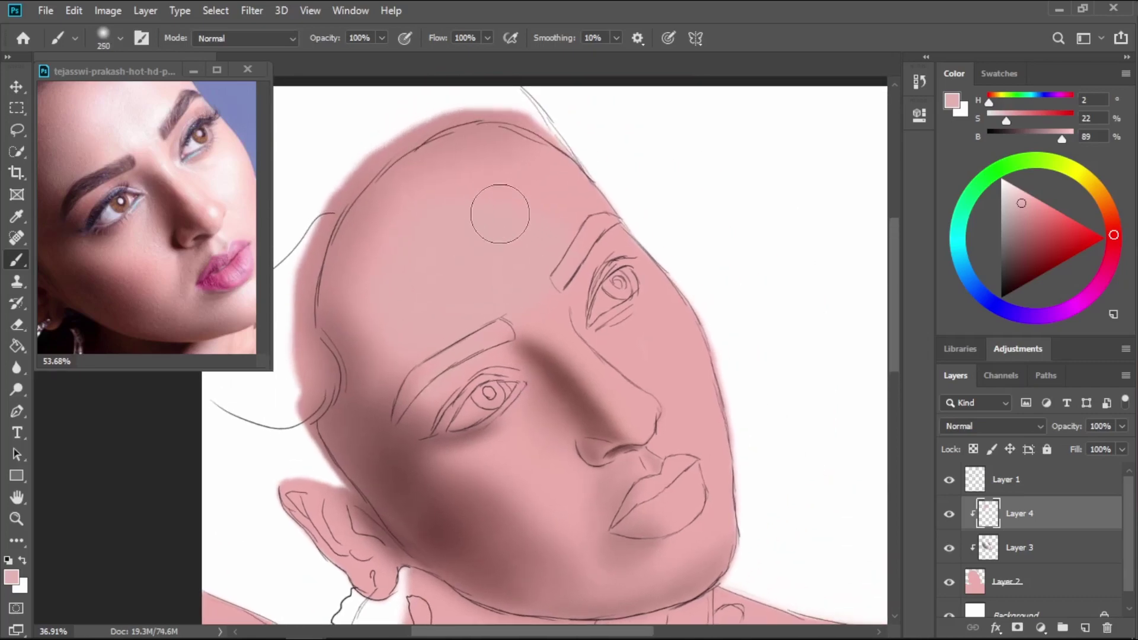
Lighten the bridge and tip of the nose with the pale pink using a smaller brush.
key(bracketleft)
key(bracketleft)
key(bracketleft)
key(bracketleft)
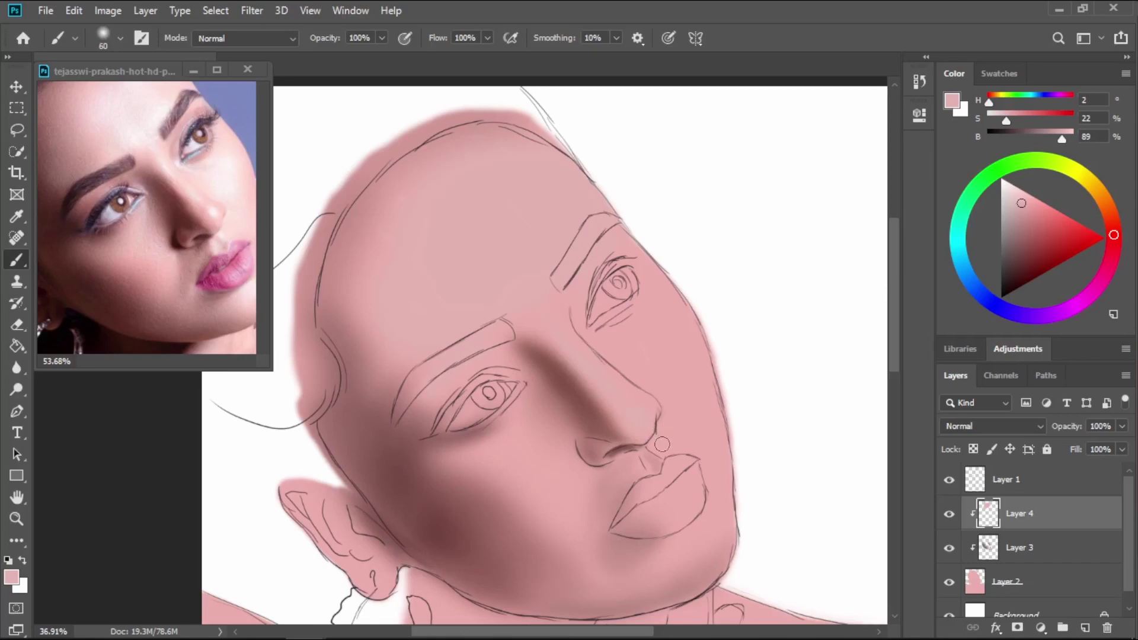
scroll(656, 446, up, 3)
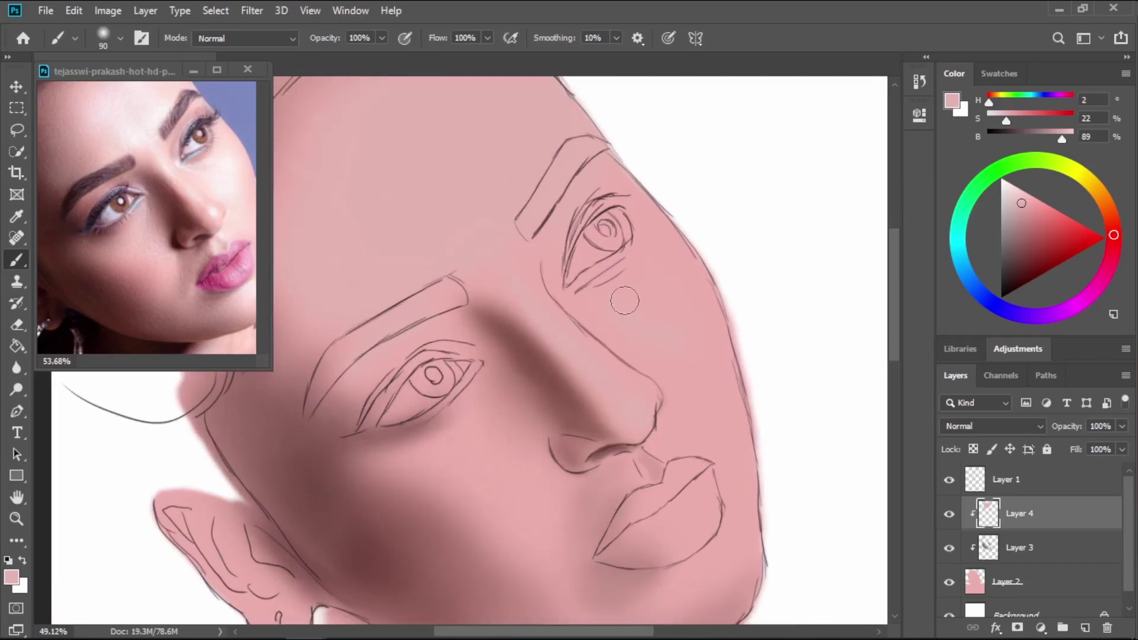
Brush pale pink over the far cheek below the far eye, adjusting the brush size to the area.
key(bracketright)
key(bracketright)
key(bracketleft)
key(bracketleft)
key(bracketleft)
key(bracketleft)
key(bracketright)
key(bracketright)
drag(609, 315, 602, 246)
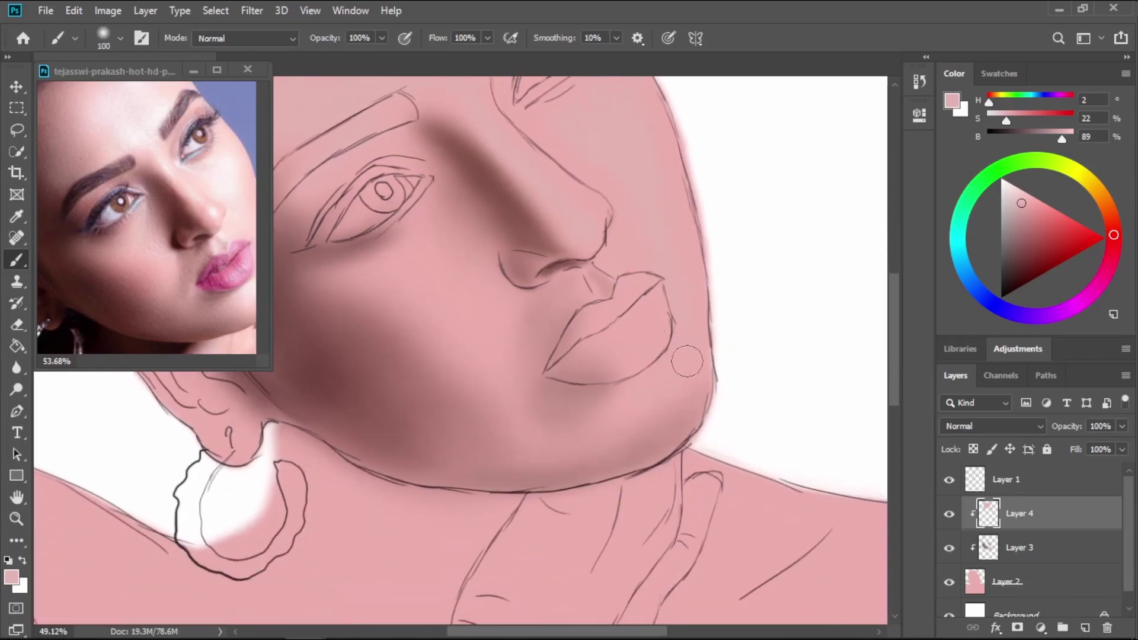
Sample a near-white pink from the reference's bright far cheek and paint a soft highlight on the chin.
key(i)
click(238, 171)
key(b)
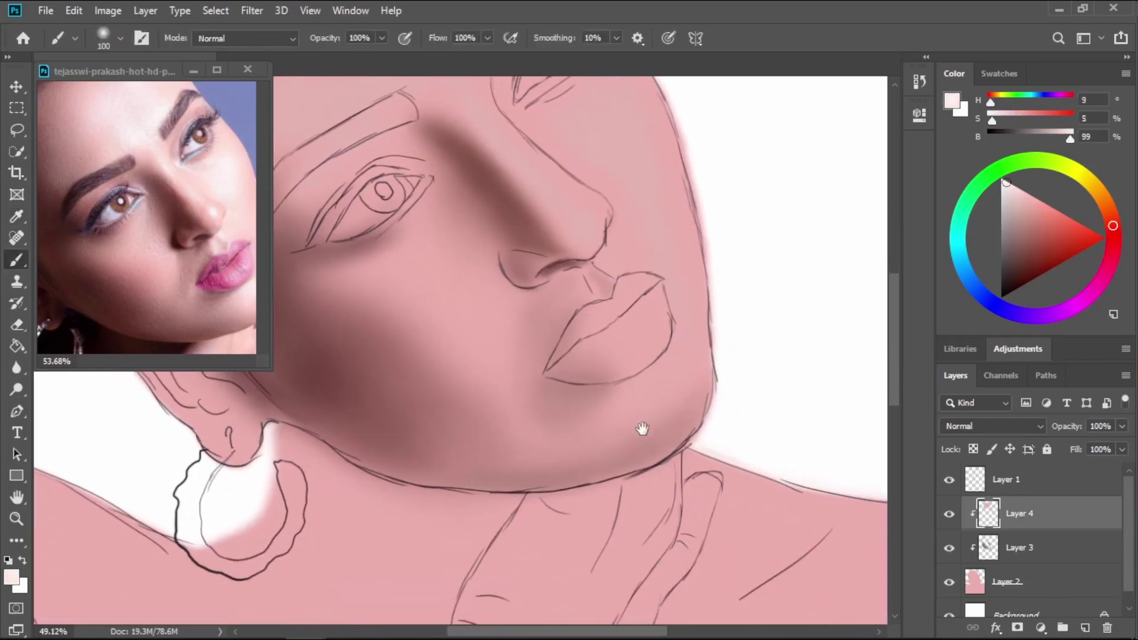
mouse_move(640, 426)
mouse_down()
mouse_move(692, 524)
mouse_move(687, 486)
mouse_move(702, 509)
mouse_move(742, 464)
mouse_move(686, 508)
mouse_move(736, 471)
mouse_up()
key(bracketright)
key(bracketright)
key(bracketright)
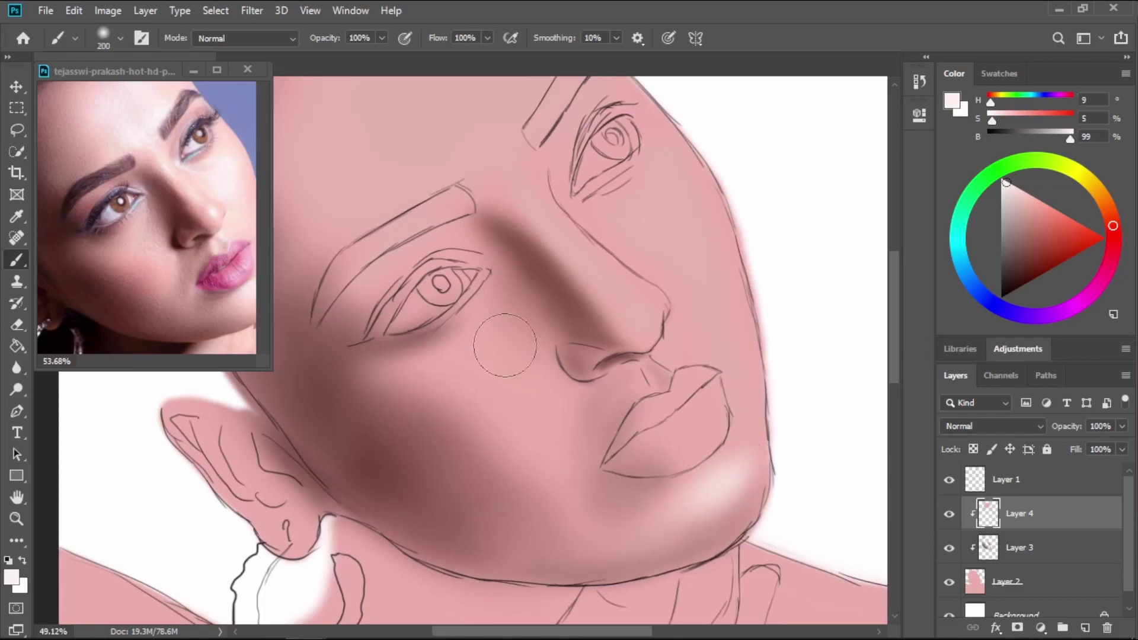
Paint a broad near-white pink highlight on the near cheek with a large soft brush of about 300 px.
key(bracketright)
key(bracketright)
key(bracketright)
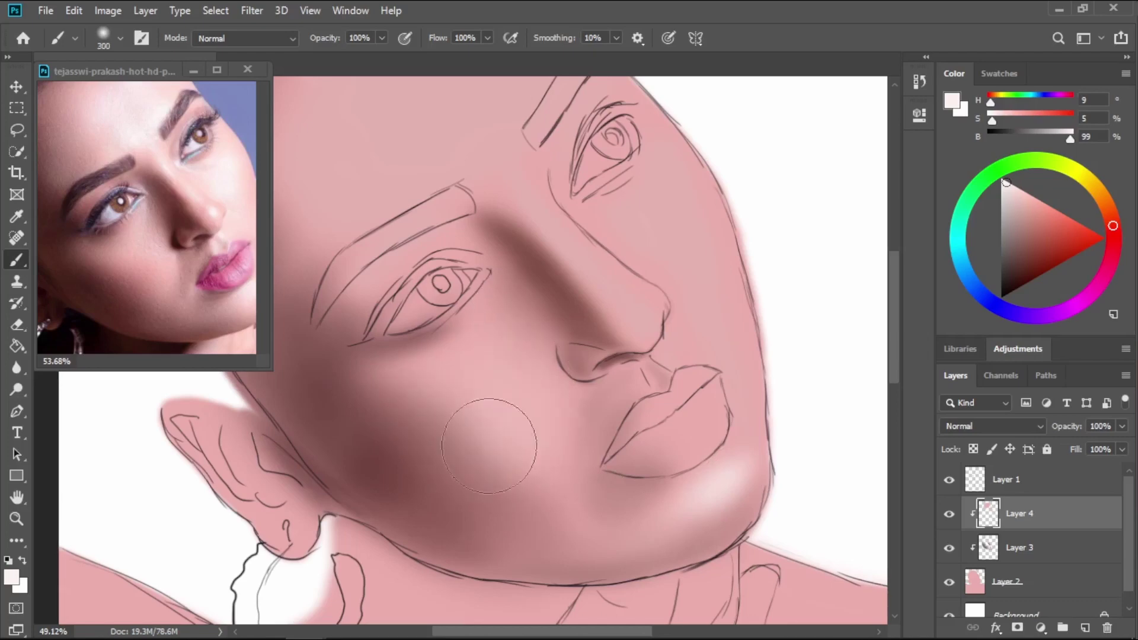
key(bracketleft)
key(bracketleft)
key(bracketleft)
key(bracketleft)
key(bracketleft)
key(bracketleft)
key(bracketleft)
key(bracketleft)
key(bracketleft)
key(bracketleft)
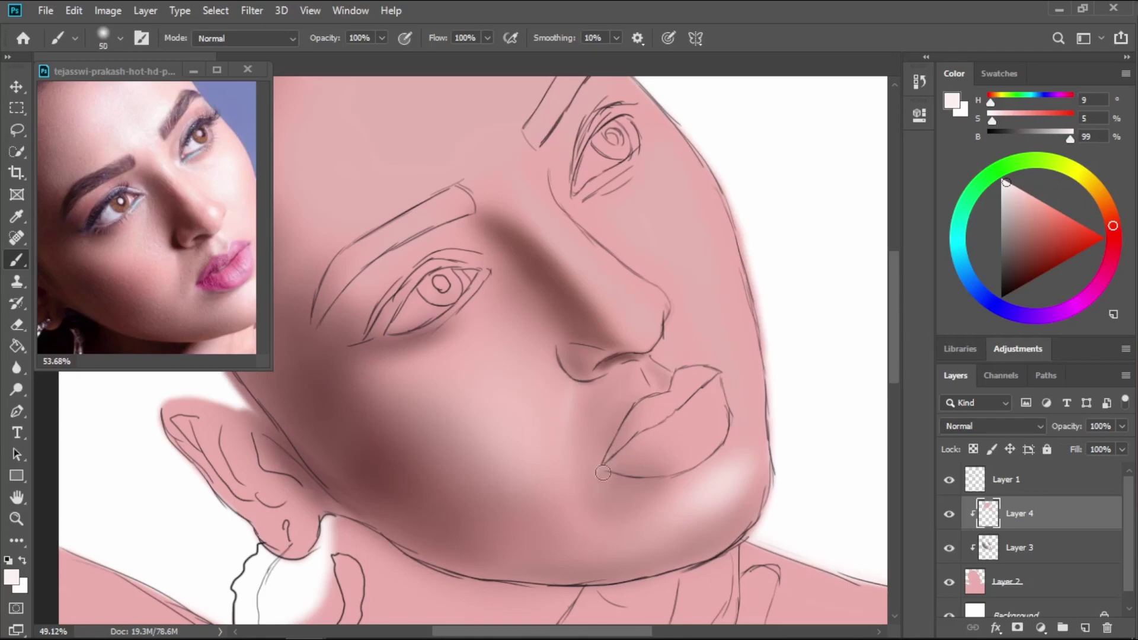
Start a soft near-white highlight on the far cheek below the far eye, adjusting the brush size to the area.
key(bracketright)
key(bracketright)
key(bracketright)
key(bracketright)
key(bracketright)
key(bracketright)
drag(651, 210, 666, 217)
key(bracketleft)
key(bracketleft)
key(bracketleft)
key(bracketleft)
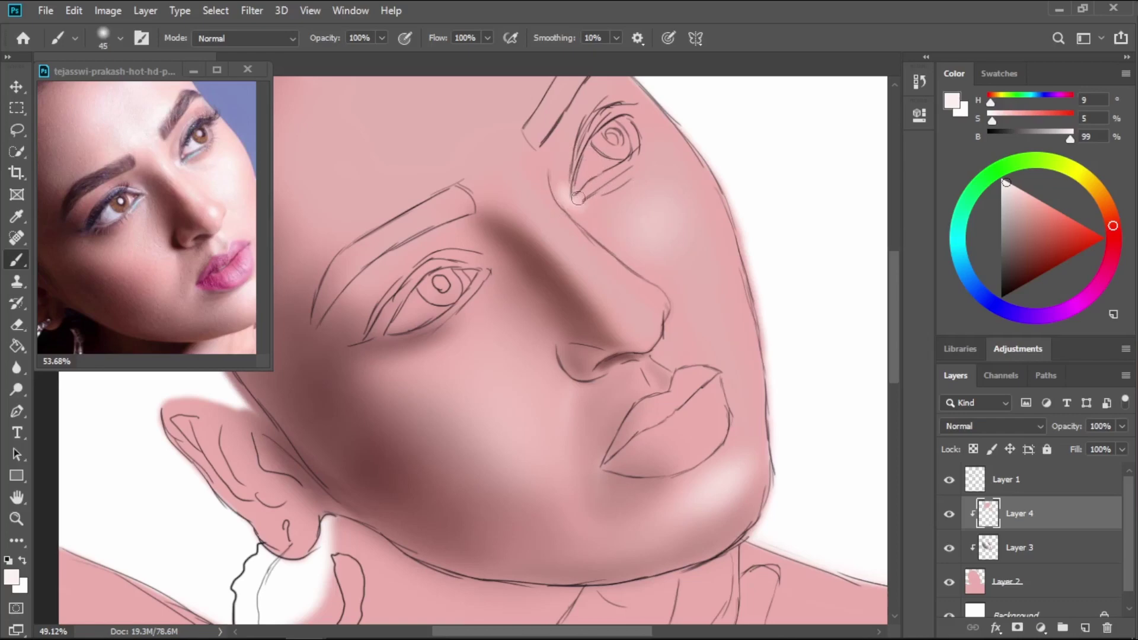
Widen the far cheek highlight up toward the far eye's outer corner and down beside the nose.
key(bracketright)
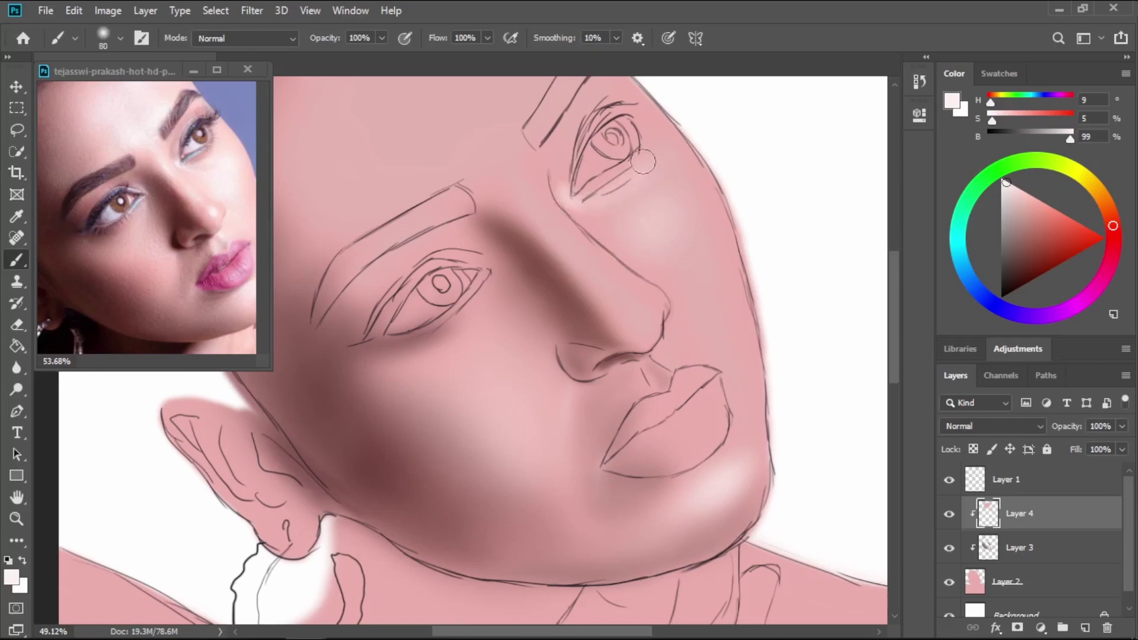
key(bracketright)
key(bracketright)
key(bracketright)
mouse_move(642, 229)
mouse_down()
mouse_move(611, 218)
mouse_move(652, 226)
mouse_move(665, 142)
mouse_up()
mouse_move(692, 265)
mouse_down()
mouse_move(676, 244)
mouse_move(685, 226)
mouse_move(661, 224)
mouse_move(699, 266)
mouse_move(662, 224)
mouse_move(699, 319)
mouse_up()
Lighten the skin between the nose tip and the upper lip with a small soft brush.
key(bracketleft)
key(bracketleft)
key(bracketleft)
key(bracketleft)
key(bracketleft)
key(bracketleft)
key(bracketleft)
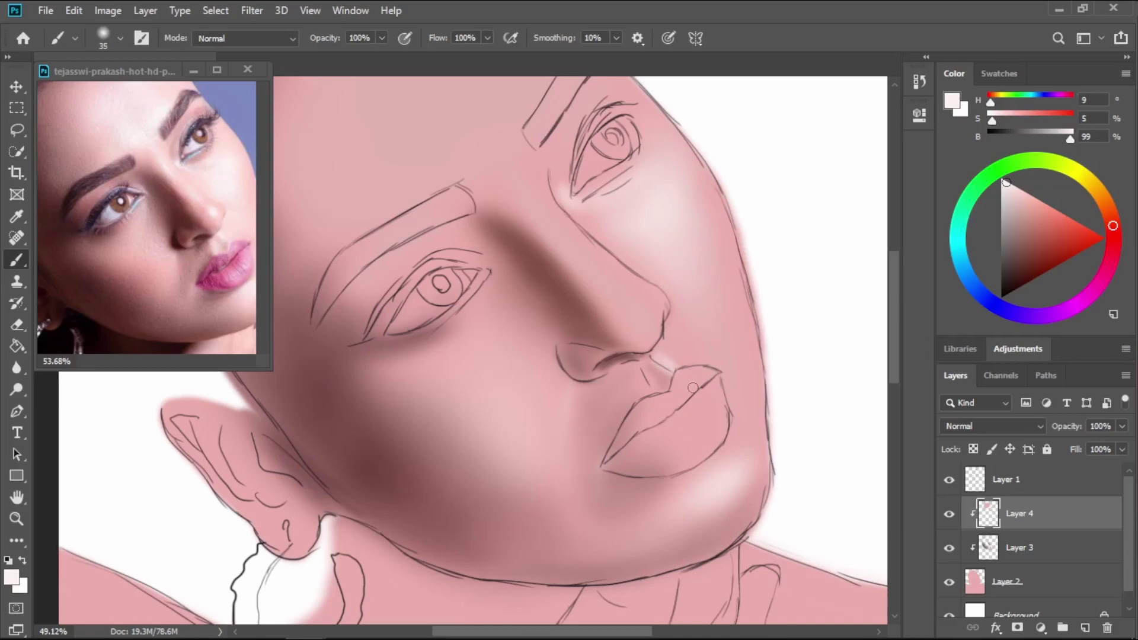
key(bracketright)
drag(673, 359, 681, 339)
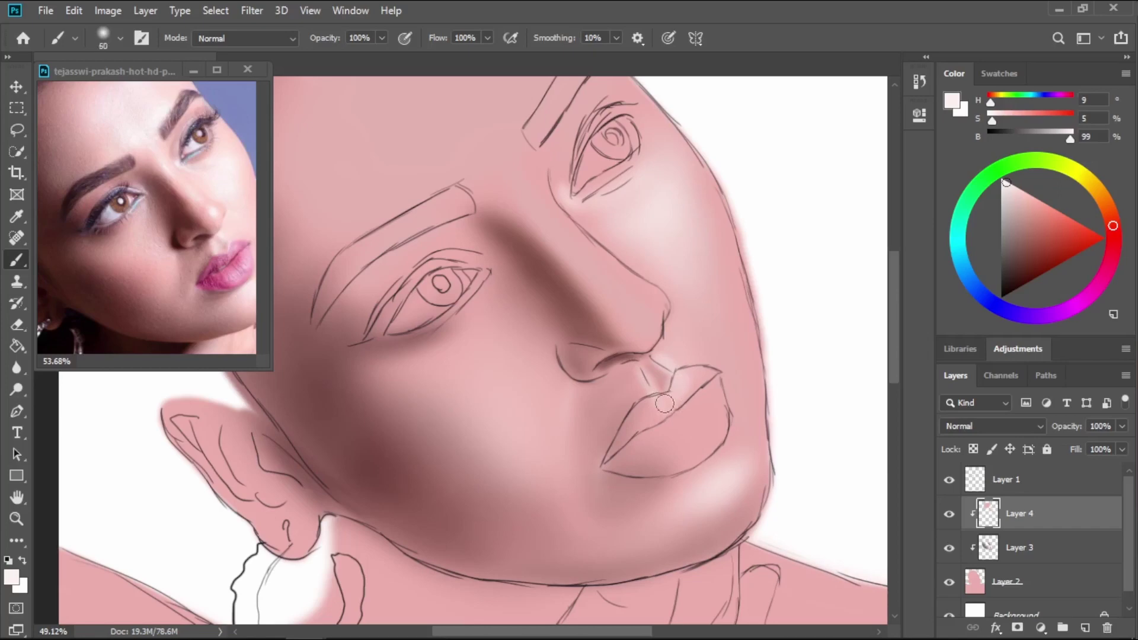
Blend the light above the upper lip into the far cheek beside the nose with a larger brush.
key(bracketright)
key(bracketright)
key(bracketright)
drag(686, 354, 681, 338)
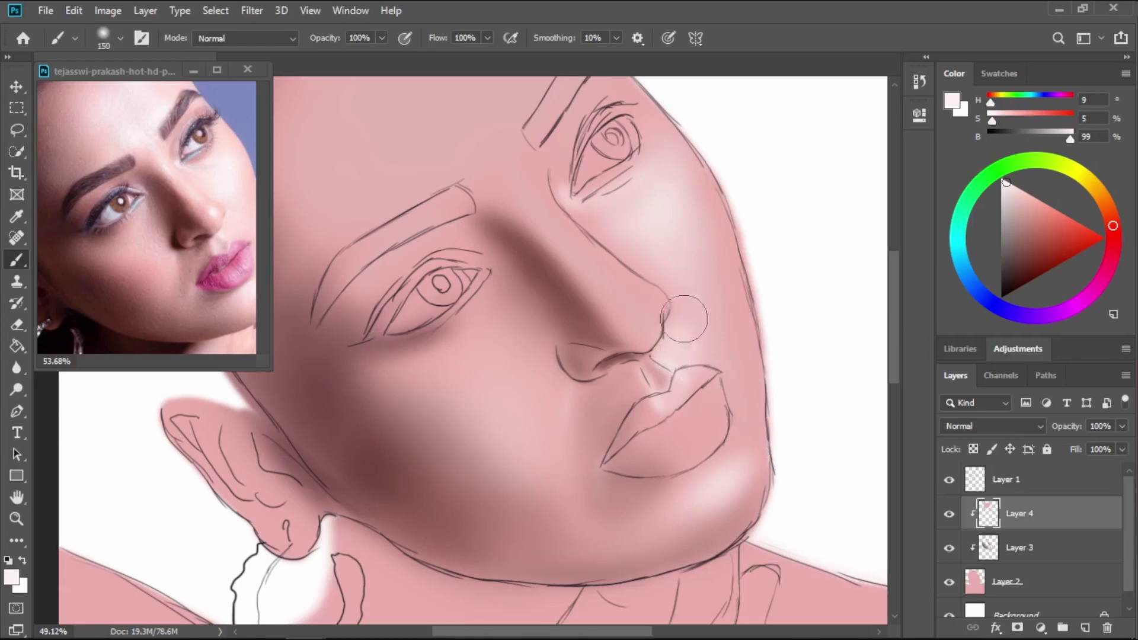
key(bracketright)
key(bracketright)
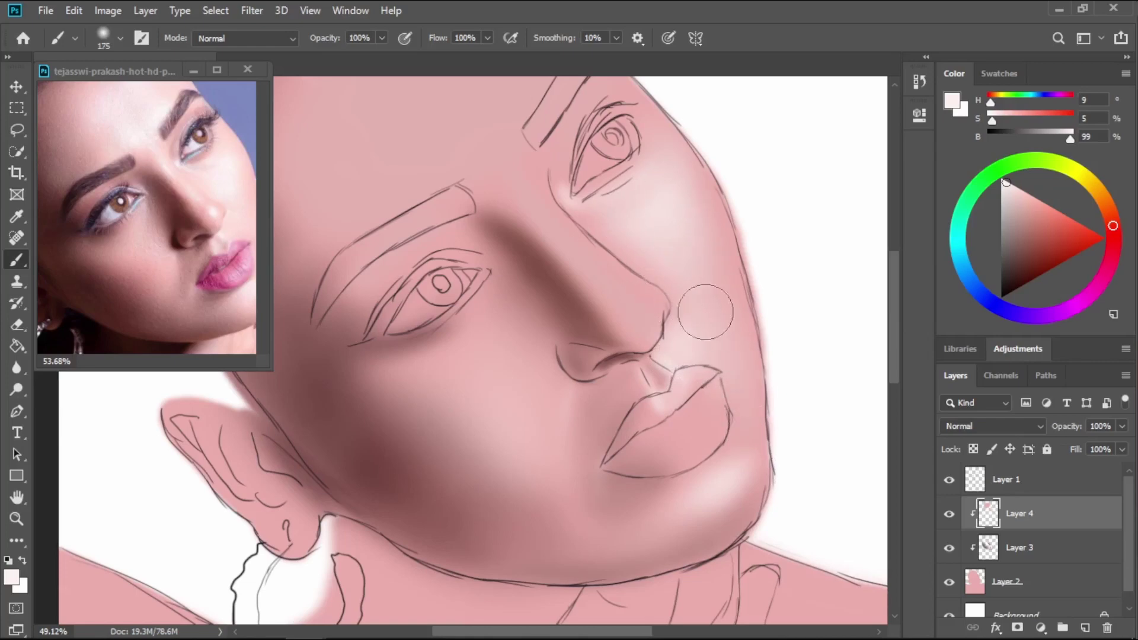
Brush near-white pink below the near eye's inner corner and beside the nose, blending it into the near cheek.
drag(637, 307, 728, 463)
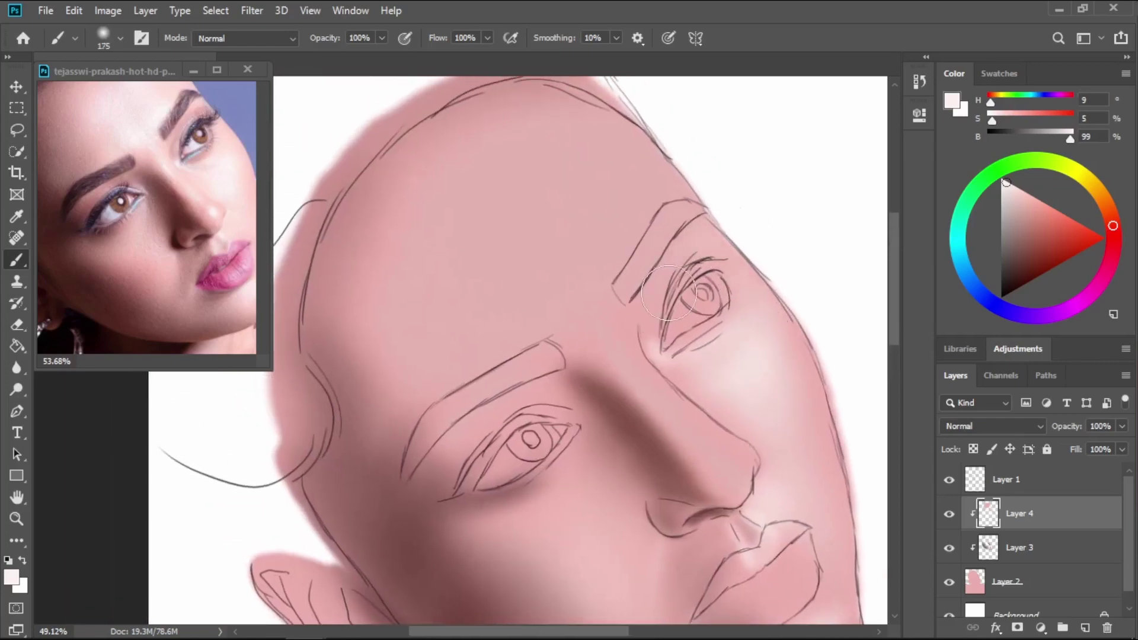
key(bracketleft)
key(bracketleft)
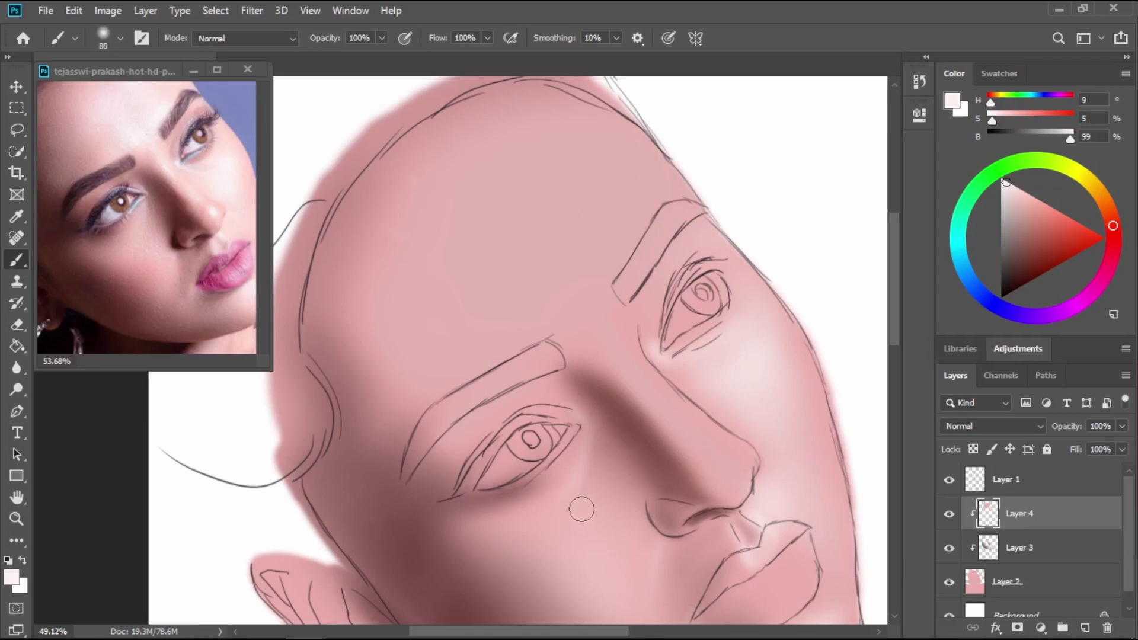
key(bracketleft)
key(bracketright)
key(bracketright)
key(bracketright)
mouse_move(570, 522)
mouse_down()
mouse_move(589, 480)
mouse_move(602, 532)
mouse_up()
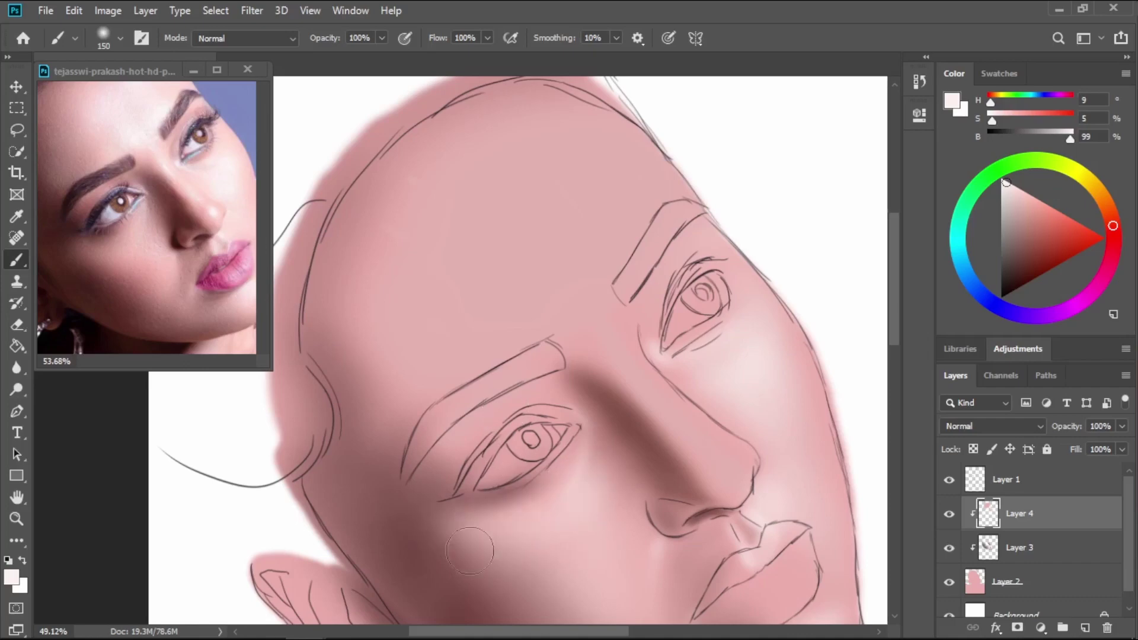
key(bracketright)
key(bracketright)
key(bracketleft)
Paint a broad near-white pink highlight across the middle of the forehead with a large soft brush.
mouse_move(576, 324)
mouse_down()
mouse_move(535, 334)
mouse_move(576, 282)
mouse_move(583, 243)
mouse_move(568, 273)
mouse_move(593, 246)
mouse_move(560, 295)
mouse_move(529, 312)
mouse_move(583, 263)
mouse_up()
key(bracketright)
key(bracketright)
key(bracketright)
key(bracketright)
key(bracketright)
key(bracketright)
key(bracketright)
key(bracketleft)
key(bracketleft)
key(bracketleft)
key(bracketleft)
key(bracketleft)
key(bracketleft)
key(bracketright)
key(bracketright)
mouse_move(543, 218)
mouse_down()
mouse_move(559, 195)
mouse_move(498, 258)
mouse_move(436, 289)
mouse_move(560, 191)
mouse_move(621, 201)
mouse_move(438, 332)
mouse_move(527, 206)
mouse_move(454, 223)
mouse_move(462, 162)
mouse_move(368, 295)
mouse_move(638, 197)
mouse_up()
Carry the forehead highlight down between the eyebrows with a smaller soft brush.
key(bracketleft)
key(bracketleft)
key(bracketleft)
key(bracketleft)
key(bracketleft)
key(bracketleft)
key(bracketleft)
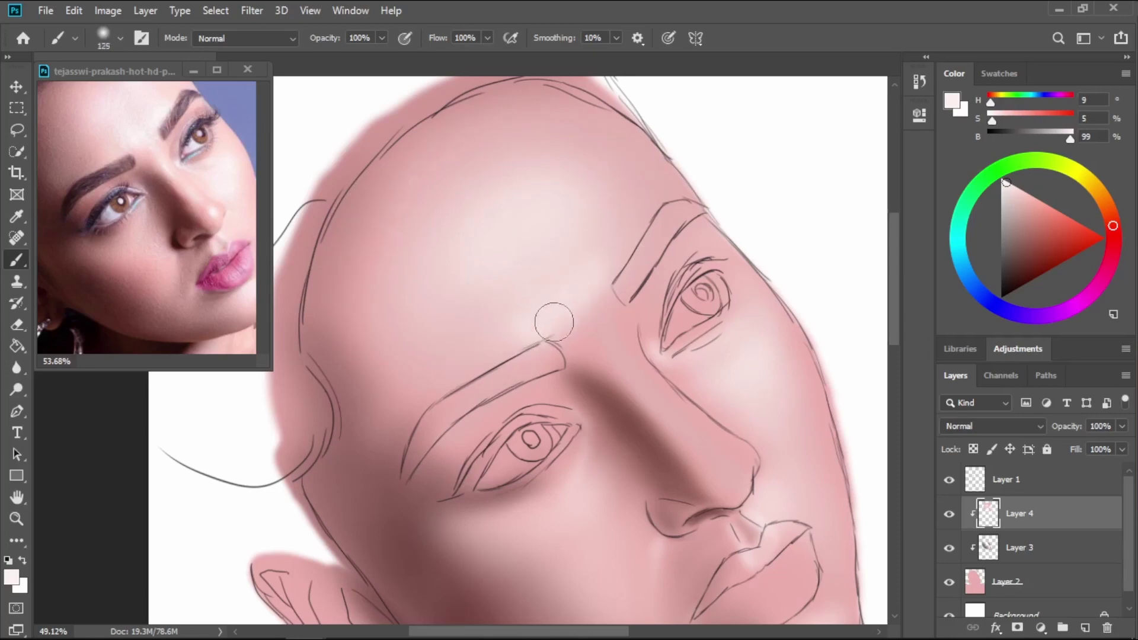
key(bracketleft)
key(bracketleft)
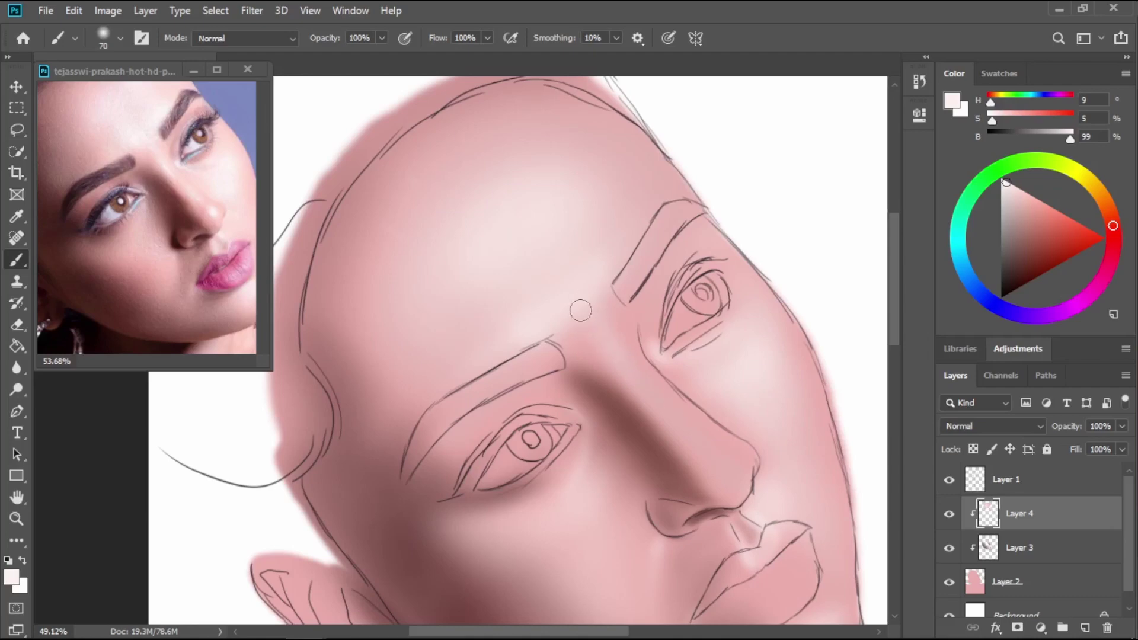
Extend the forehead highlight above the far eyebrow with a soft brush of about 250 px.
key(bracketright)
key(bracketright)
key(bracketright)
key(bracketright)
key(bracketright)
key(bracketright)
key(bracketright)
key(bracketright)
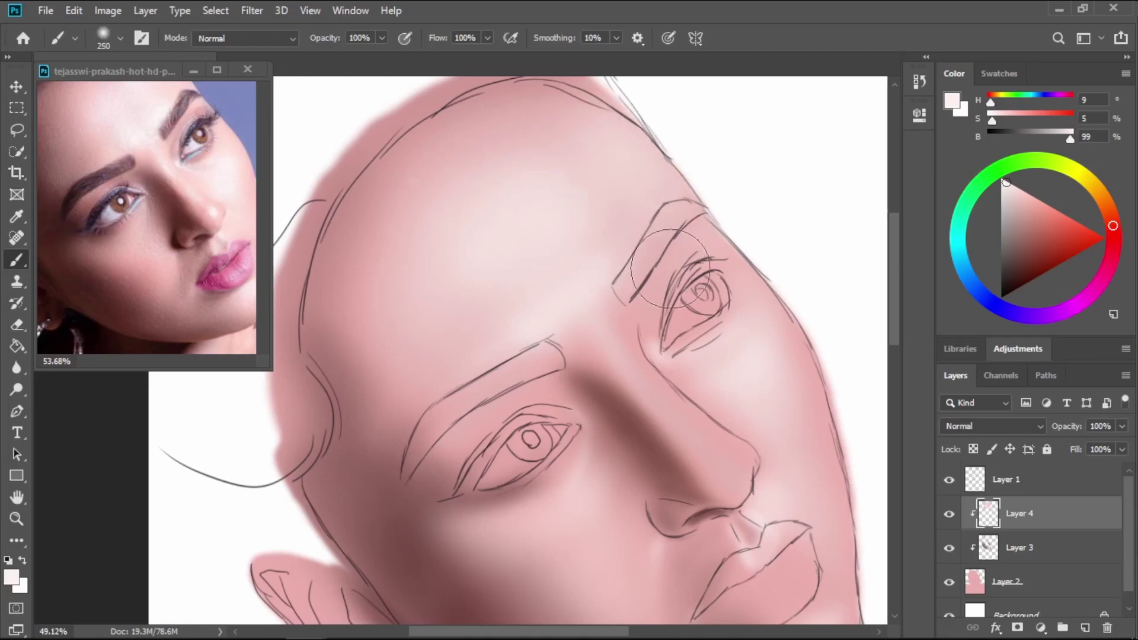
drag(662, 175, 680, 166)
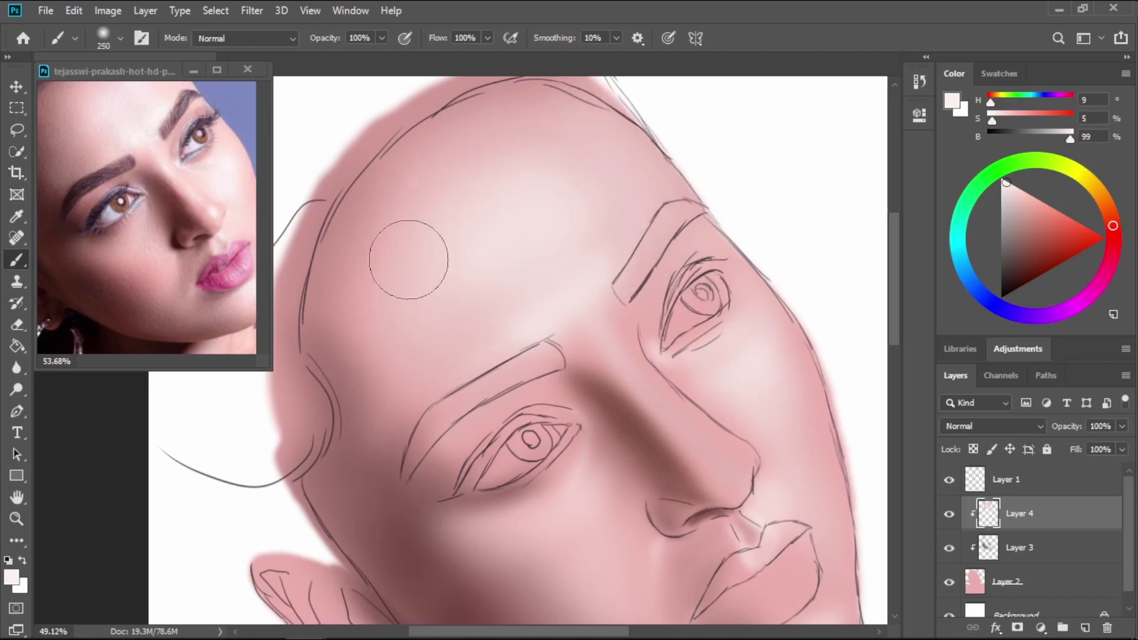
Paint a narrow near-white highlight from between the eyebrows down along the bridge of the nose.
key(bracketleft)
key(bracketleft)
key(bracketleft)
key(bracketleft)
key(bracketleft)
key(bracketleft)
key(bracketleft)
key(bracketleft)
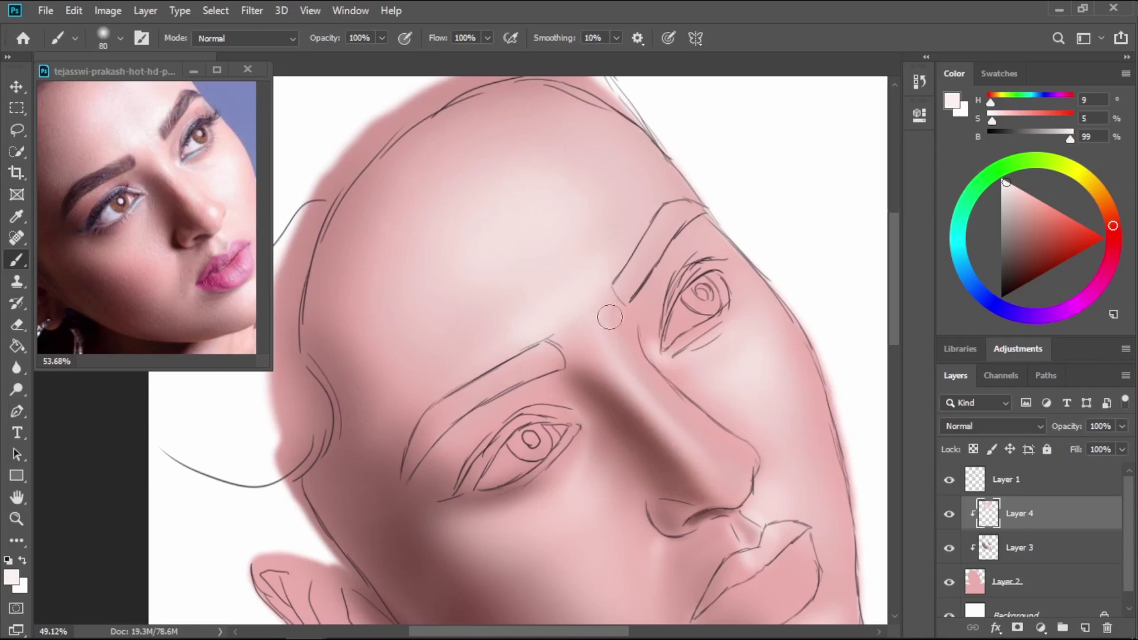
key(bracketright)
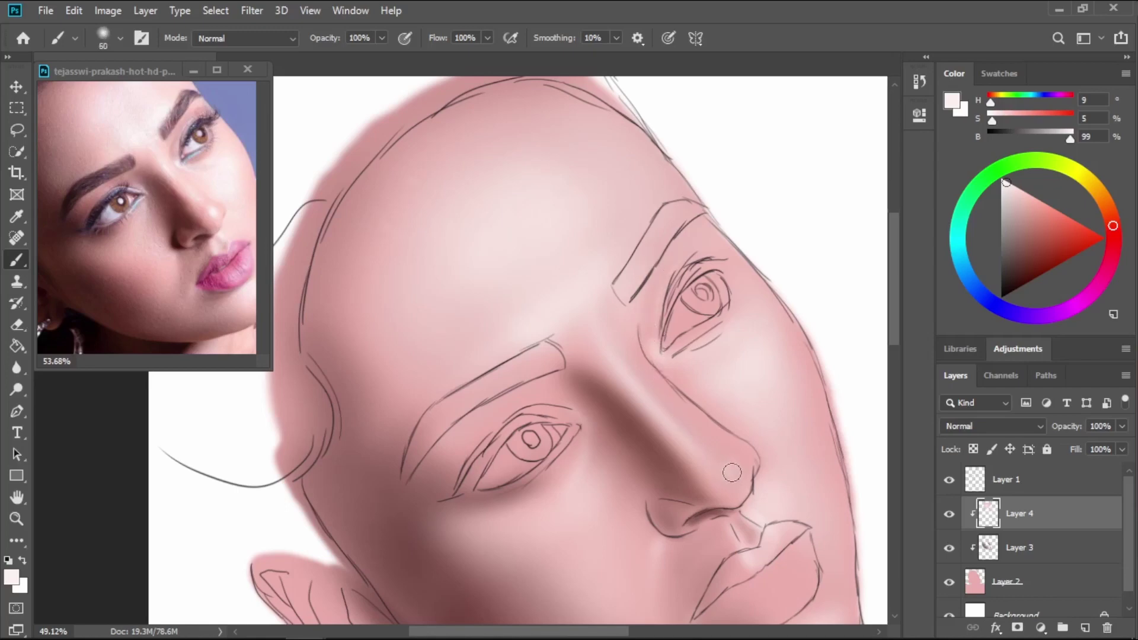
Add a bright highlight to the nose tip and blend it along the lower bridge.
drag(731, 472, 726, 455)
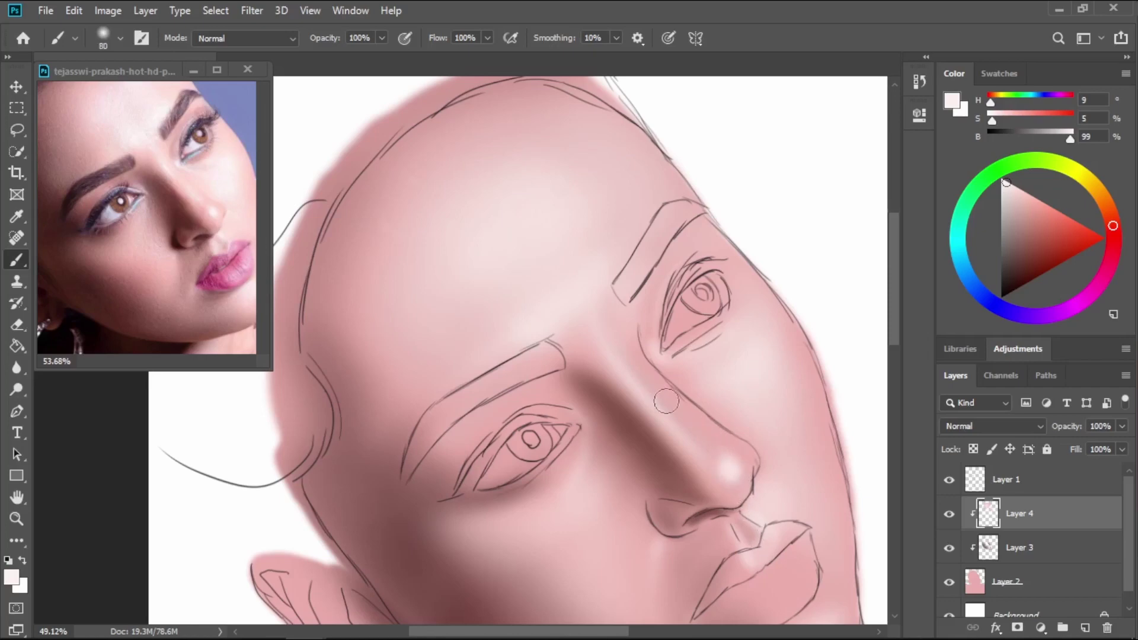
key(bracketright)
drag(666, 401, 711, 459)
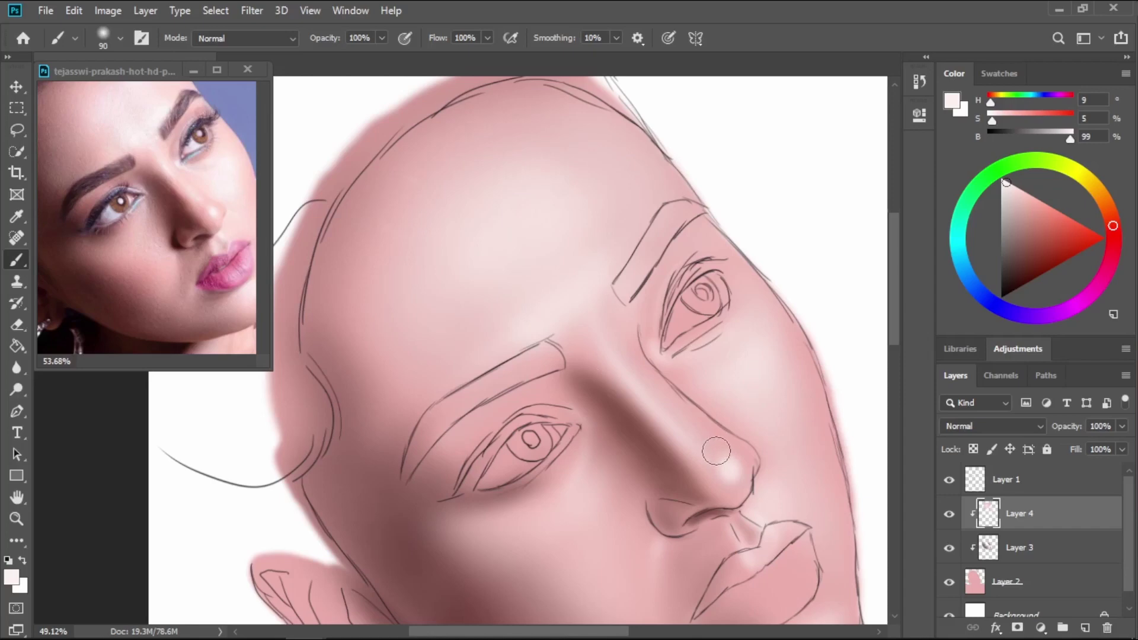
Blend the nose's highlight into its side shadow using pink and brown tones sampled from the painting.
alt+click(598, 360)
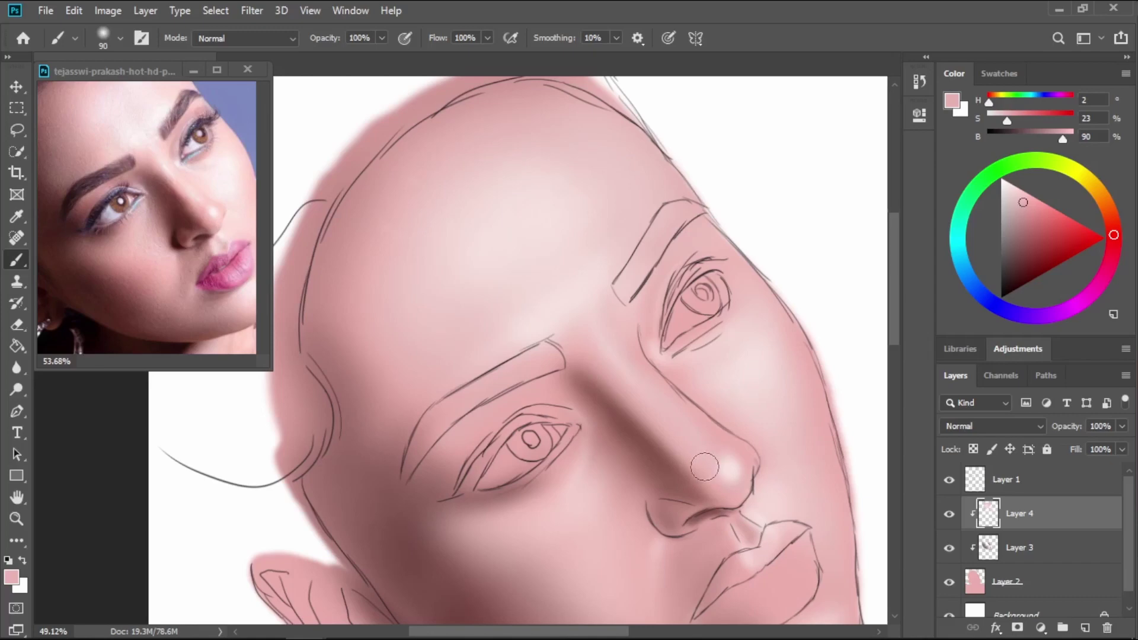
alt+click(654, 411)
key(bracketright)
key(bracketright)
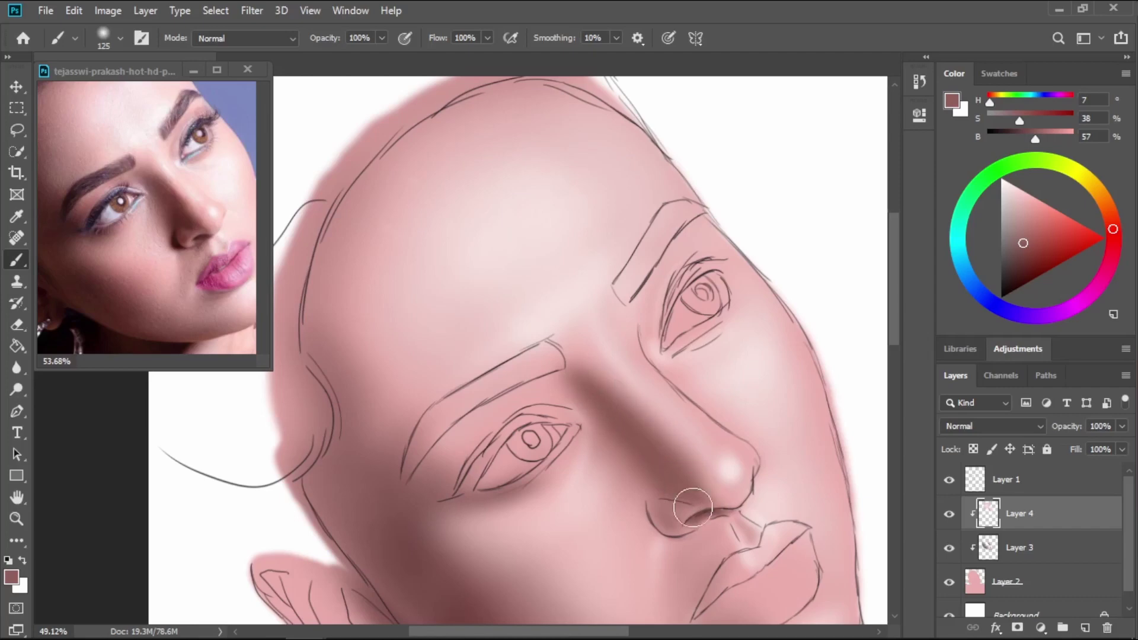
Sample pale pink from the lower forehead and refine the light on the nose's bridge and tip, varying the brush size.
alt+click(550, 303)
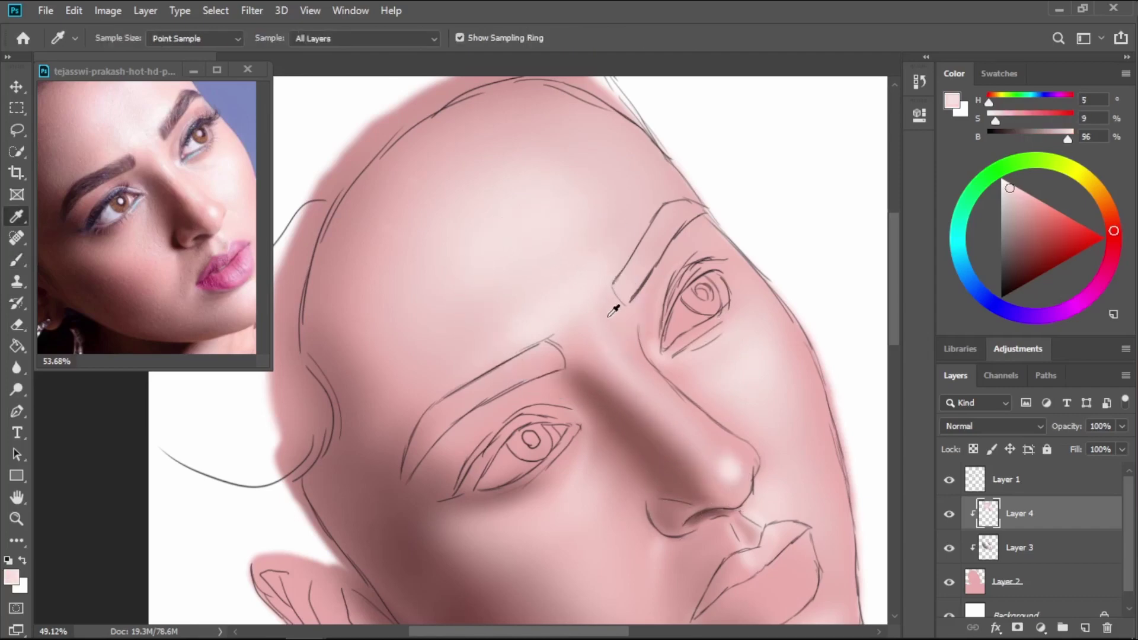
key(bracketleft)
key(bracketleft)
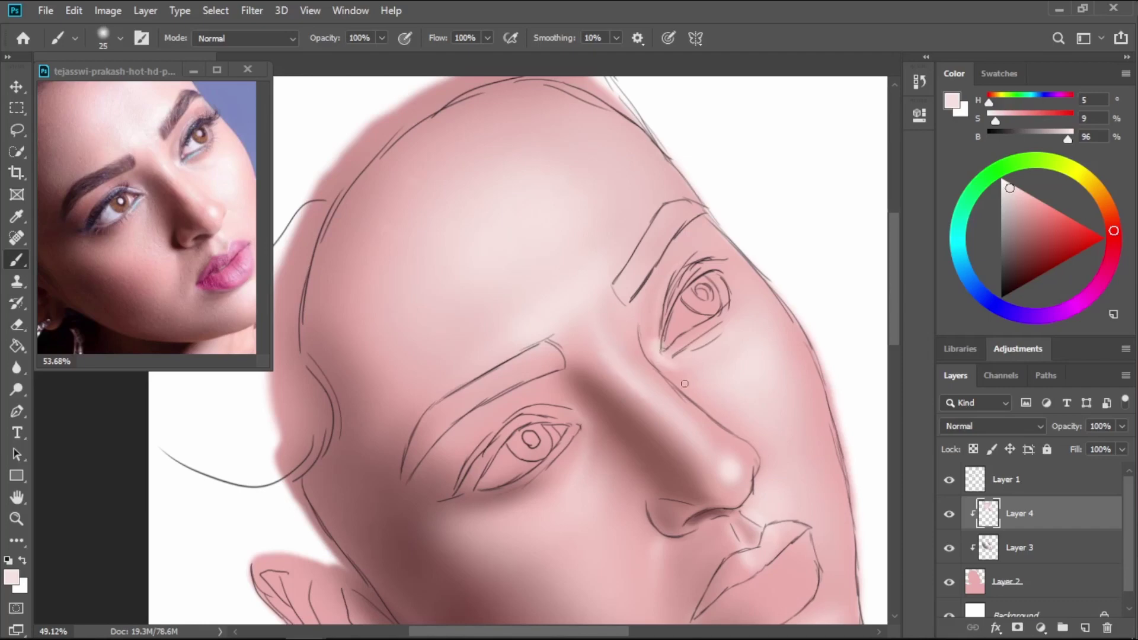
key(bracketright)
key(bracketright)
key(bracketright)
key(bracketright)
key(bracketright)
key(bracketright)
drag(743, 489, 731, 466)
key(bracketleft)
key(bracketleft)
key(bracketleft)
key(bracketleft)
Spread the pale pink toward the outer edge of the chin with a larger soft brush.
drag(717, 508, 677, 306)
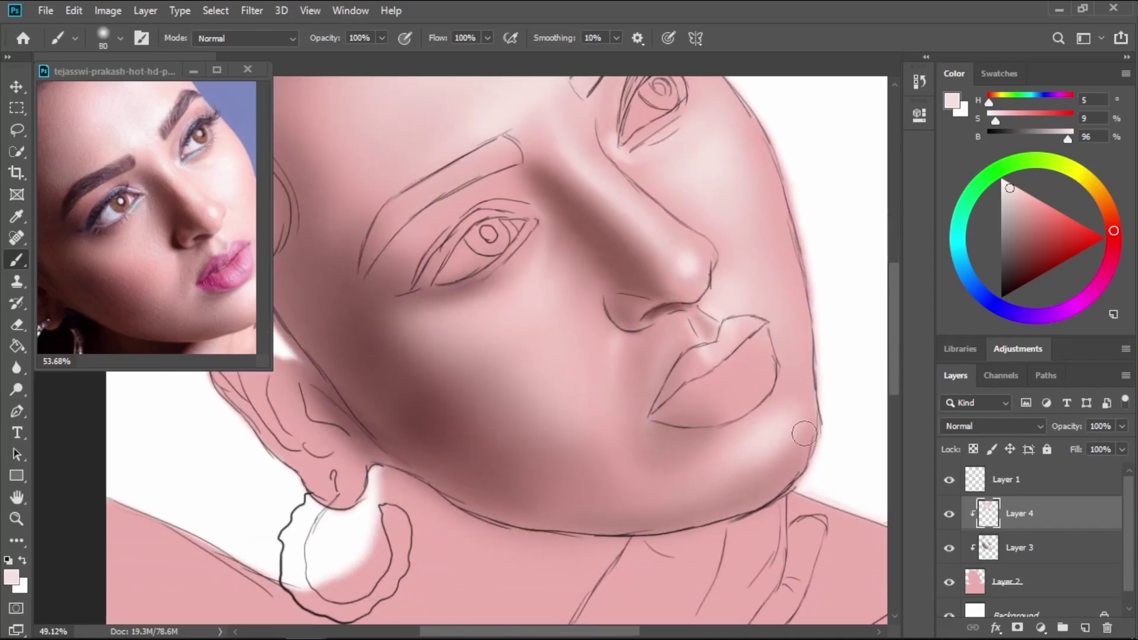
key(bracketright)
key(bracketright)
key(bracketright)
key(bracketright)
key(bracketright)
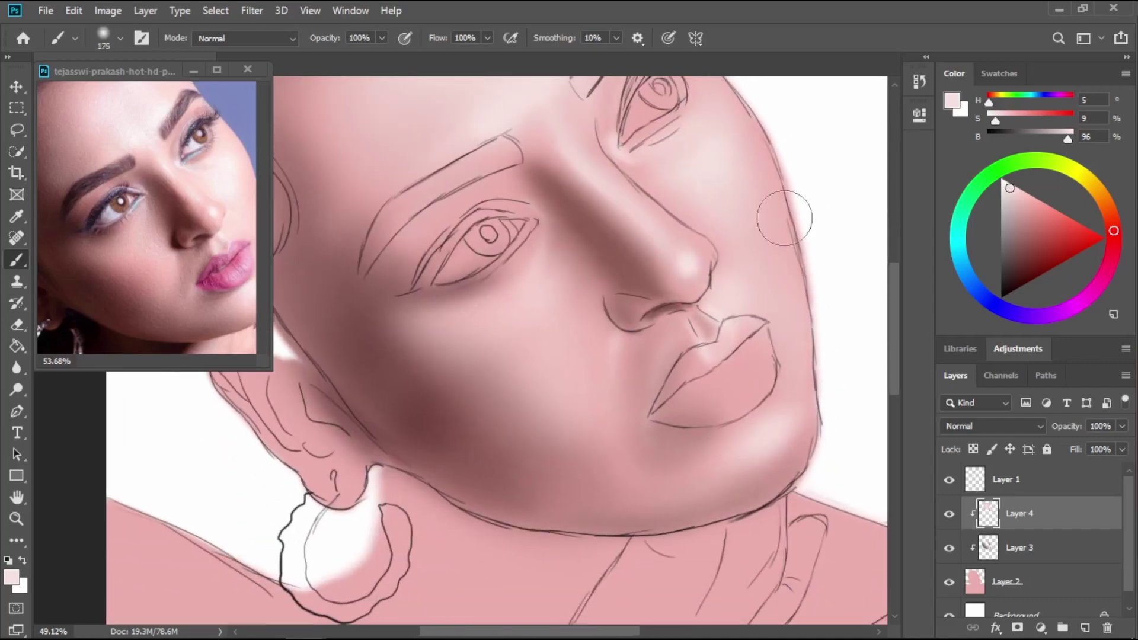
Soften the near cheek highlight with pale pink using a soft brush of about 175 px.
mouse_move(778, 291)
mouse_down()
mouse_move(812, 463)
mouse_move(729, 379)
mouse_up()
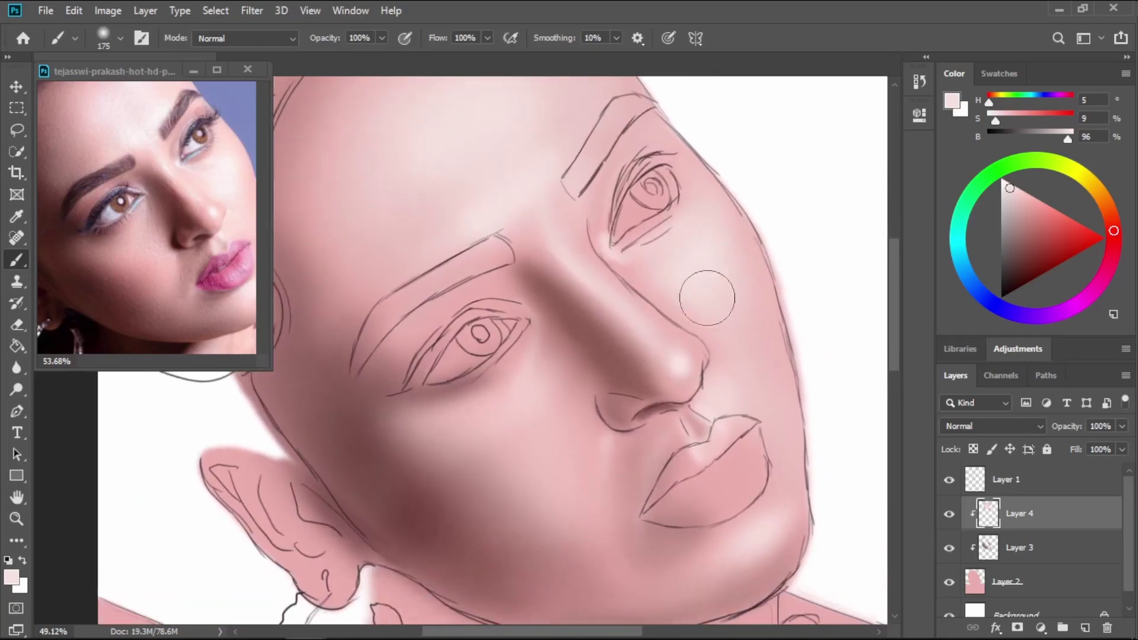
drag(652, 379, 625, 310)
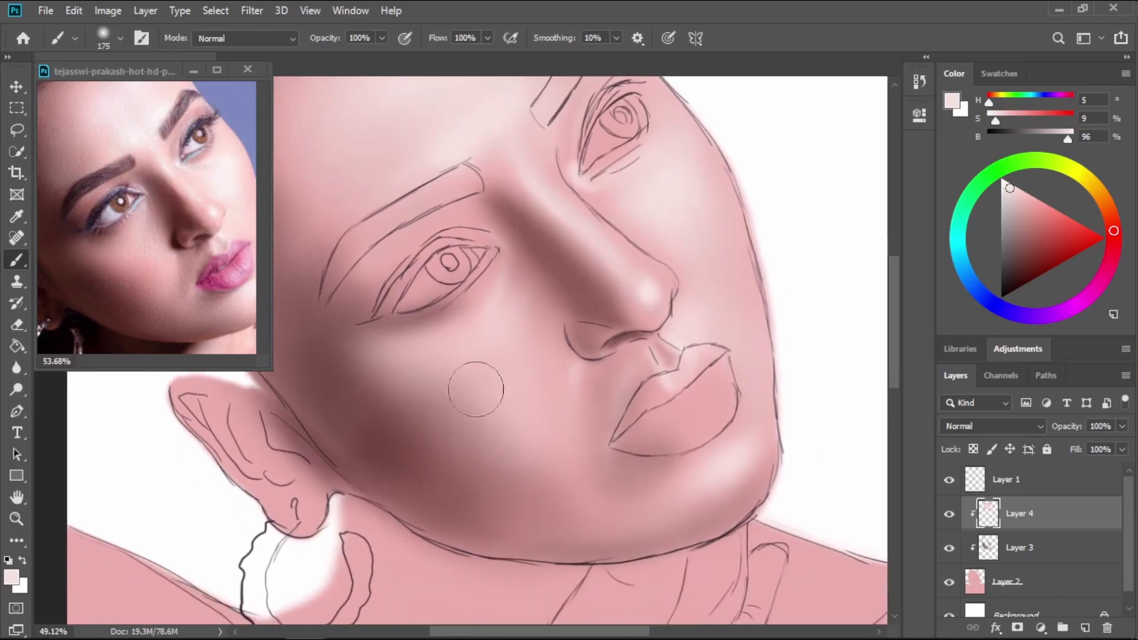
mouse_move(475, 389)
mouse_down()
mouse_move(425, 360)
mouse_move(499, 297)
mouse_move(485, 402)
mouse_move(508, 431)
mouse_move(531, 391)
mouse_up()
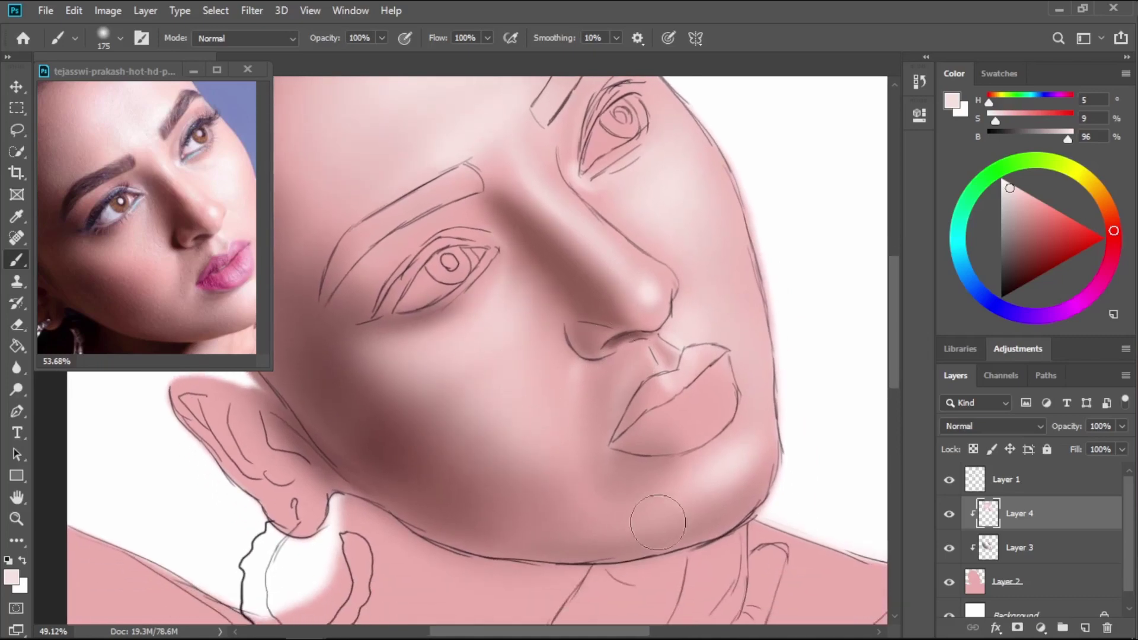
Blend the chin highlight with a smaller brush and soften the light along the far cheek's outer edge.
key(bracketleft)
key(bracketleft)
key(bracketleft)
key(bracketleft)
key(bracketleft)
key(bracketleft)
drag(751, 452, 664, 488)
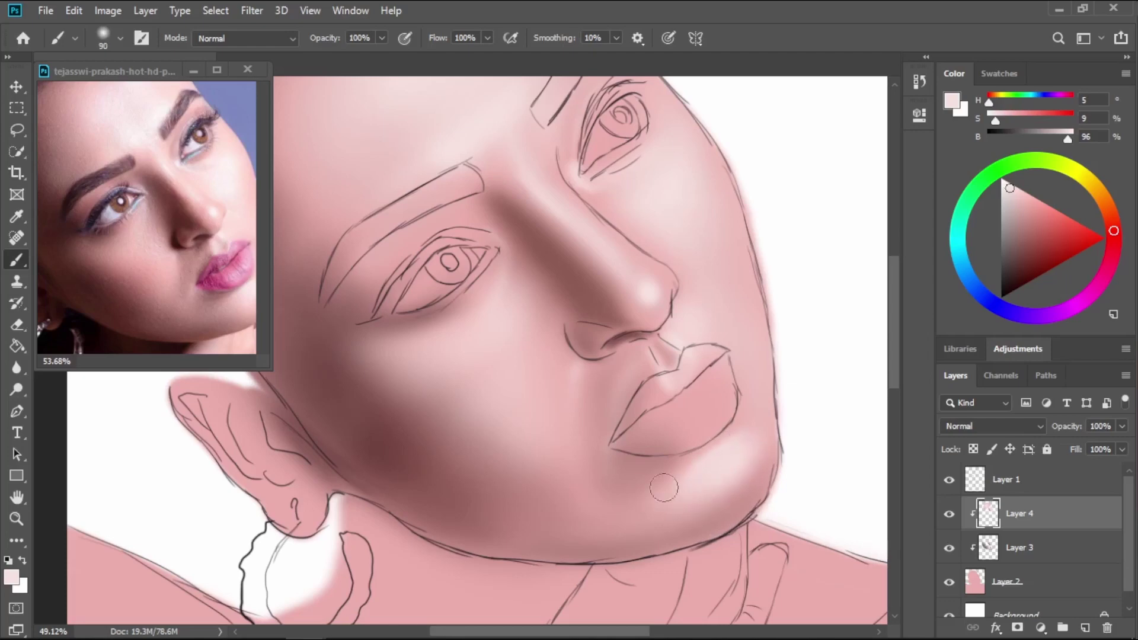
drag(736, 454, 738, 482)
key(bracketright)
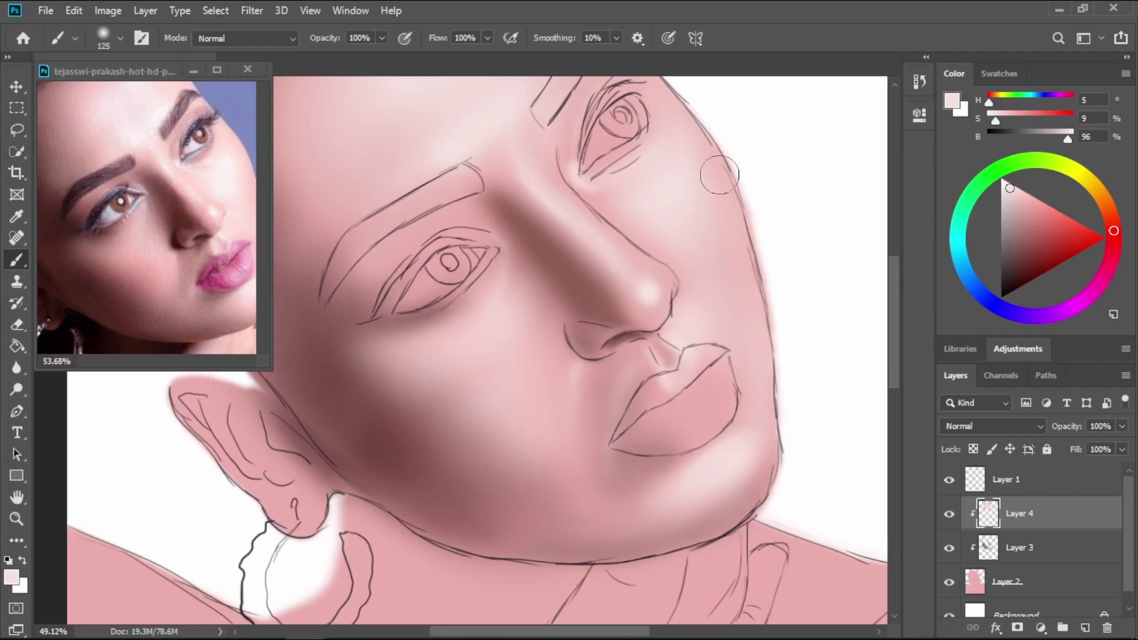
mouse_move(747, 246)
mouse_down()
mouse_move(731, 267)
mouse_move(734, 333)
mouse_move(764, 409)
mouse_up()
On a new clipped layer above the highlights, deepen the near cheek and jaw shadow with dark brown sampled from the reference's shadowed cheek.
click(1085, 627)
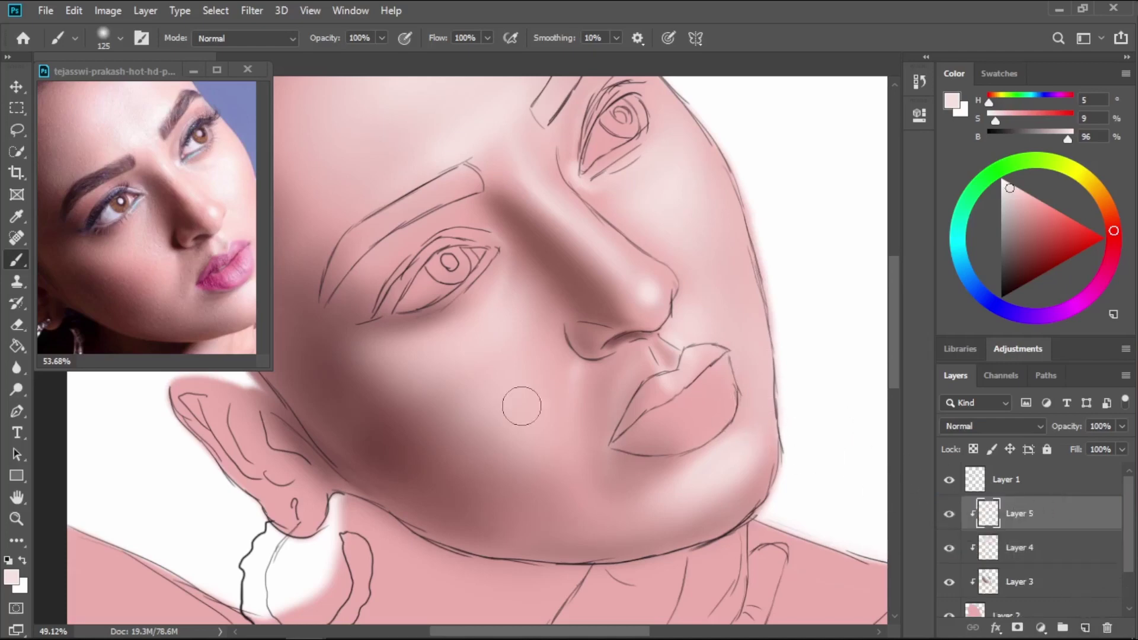
key(space)
mouse_move(496, 411)
mouse_down()
mouse_move(607, 374)
mouse_move(580, 386)
mouse_up()
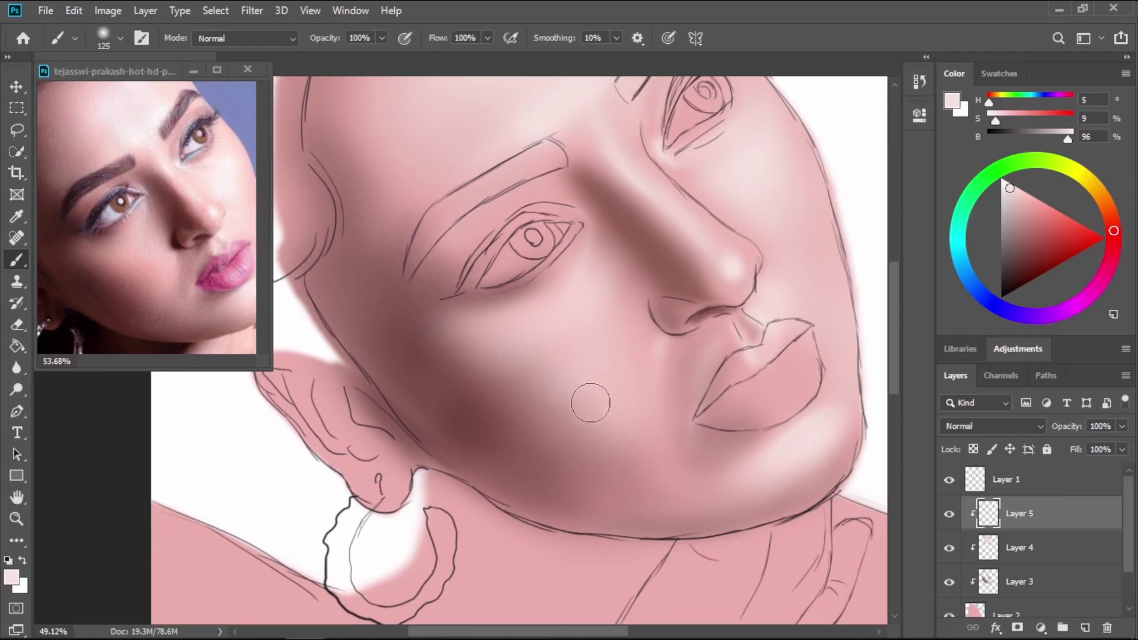
key(i)
click(83, 277)
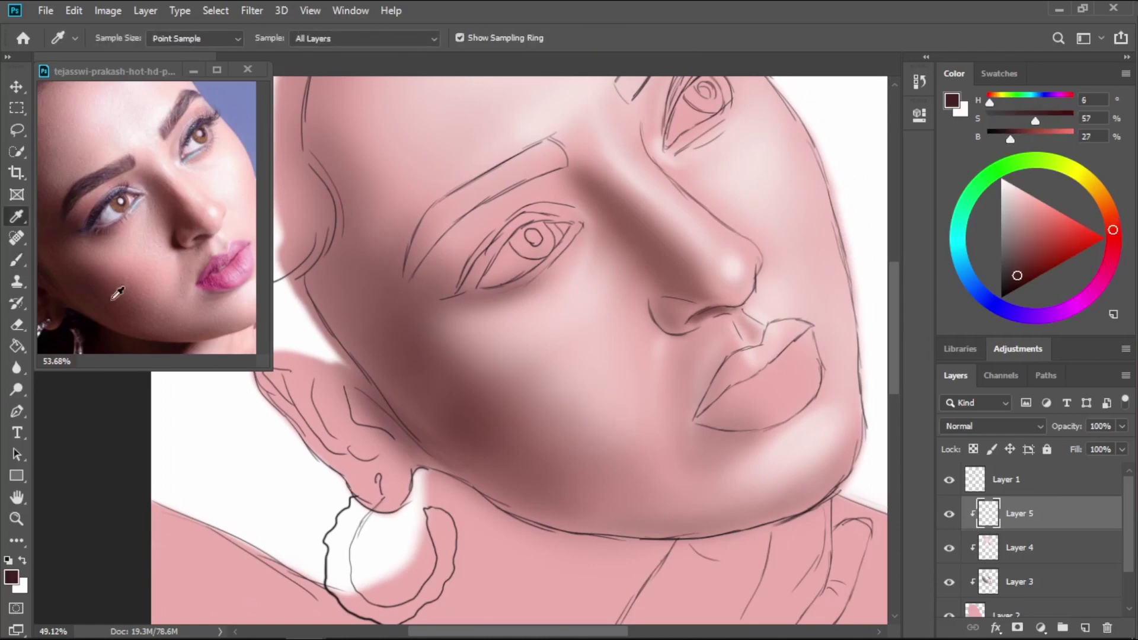
key(b)
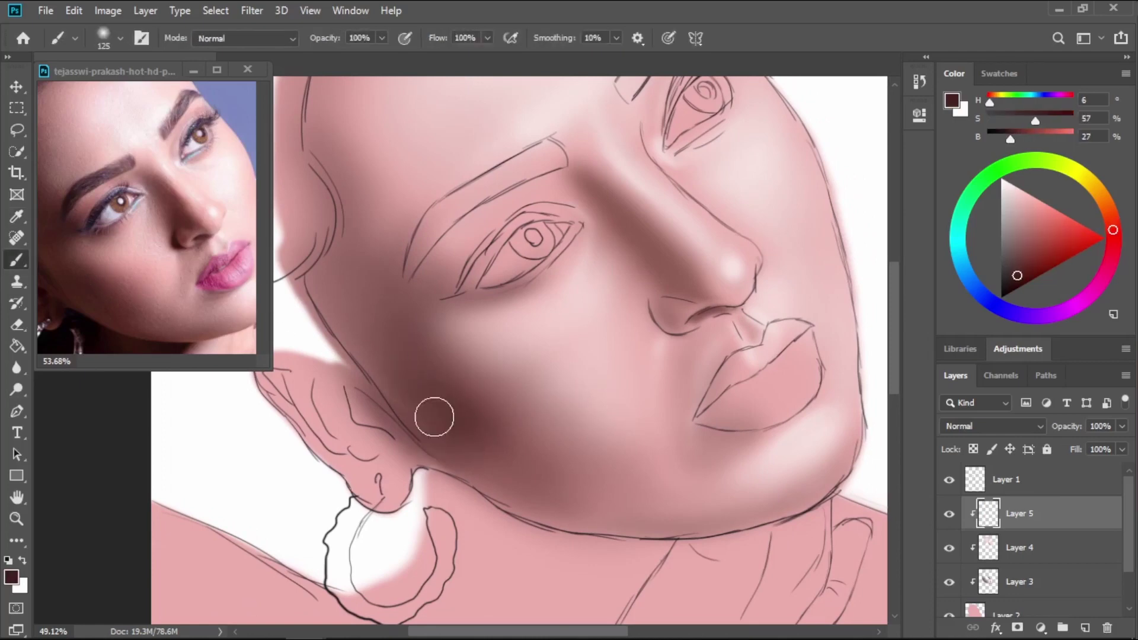
drag(434, 417, 544, 492)
Shade the skin at the near eye's outer corner with dark brown, using a small soft brush.
key([)
mouse_move(427, 293)
mouse_down()
mouse_move(421, 305)
mouse_move(460, 283)
mouse_up()
key(bracketleft)
key(bracketleft)
key(bracketleft)
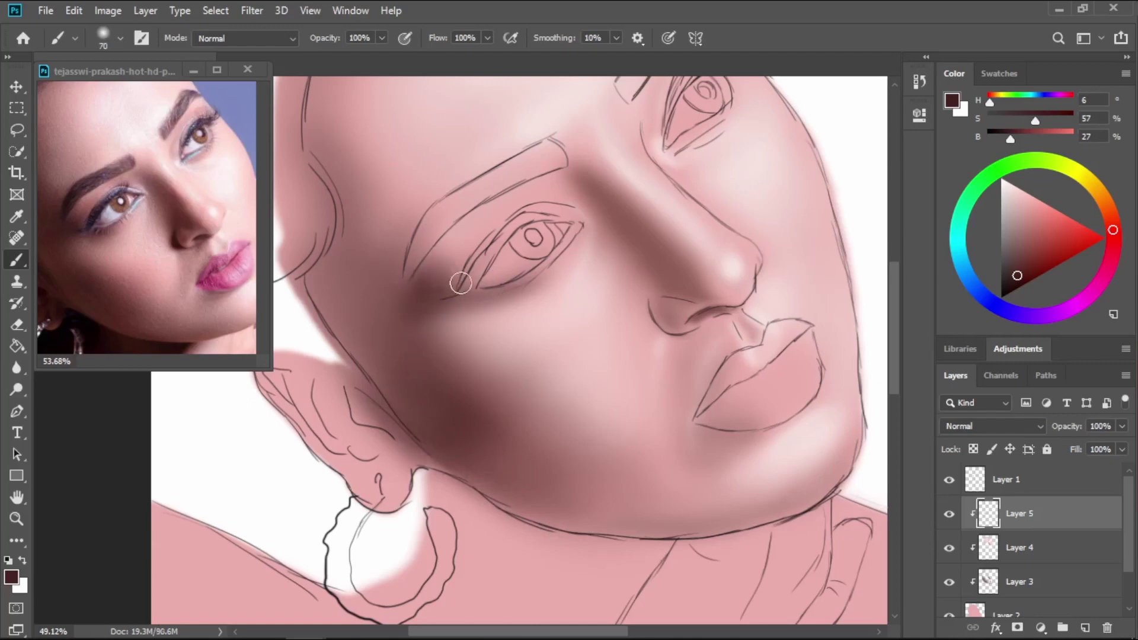
Deepen the shadow beneath the near eye's lower lid with a soft brush of about 80 to 100 px.
key(bracketright)
key(bracketright)
key(bracketright)
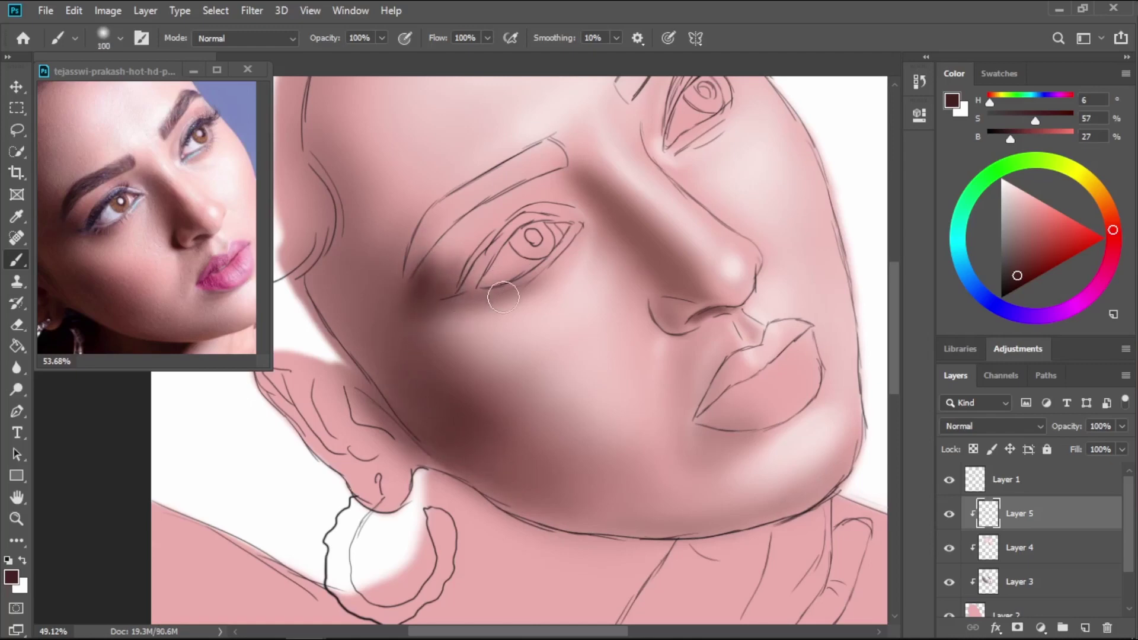
key(bracketleft)
key(bracketleft)
key(bracketleft)
key(bracketleft)
key(bracketleft)
drag(457, 289, 447, 298)
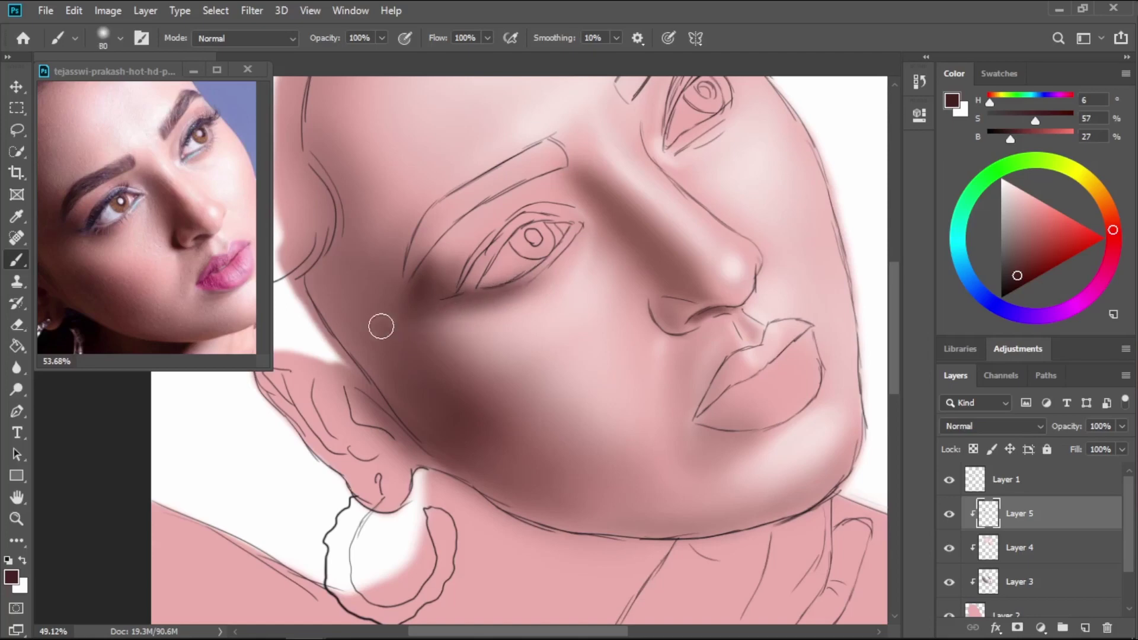
Darken the near temple and the side of the cheek down to the jaw with a soft brush of about 175 px.
key(bracketright)
key(bracketright)
key(bracketright)
key(bracketright)
key(bracketright)
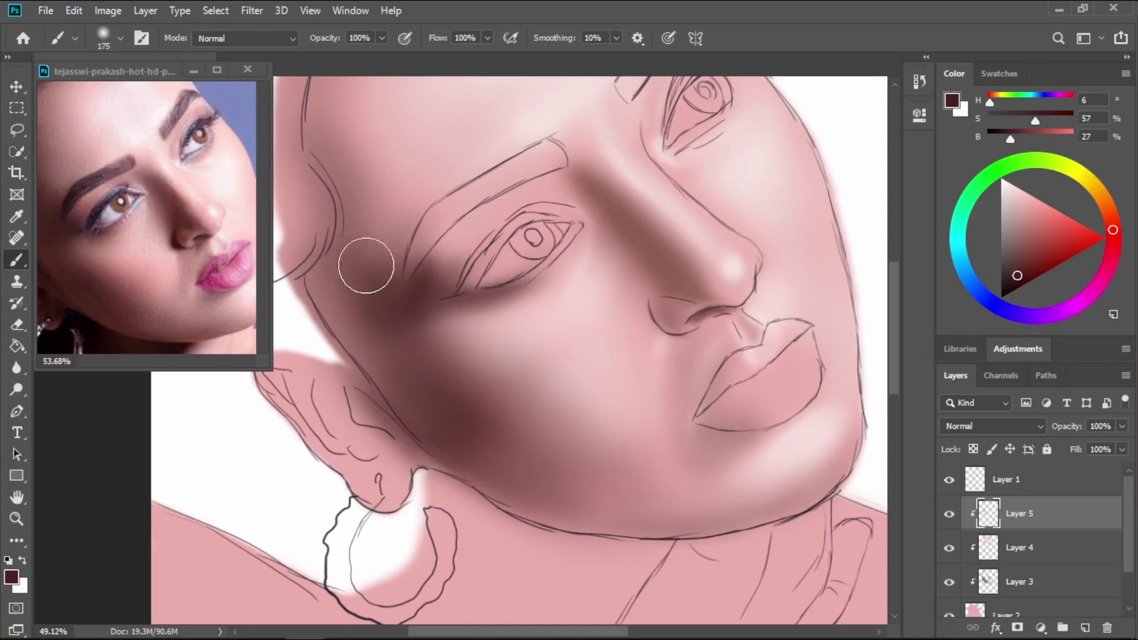
mouse_move(365, 265)
mouse_down()
mouse_move(404, 229)
mouse_move(343, 265)
mouse_move(342, 188)
mouse_move(360, 223)
mouse_move(352, 251)
mouse_move(373, 254)
mouse_move(379, 277)
mouse_move(350, 230)
mouse_move(334, 263)
mouse_move(366, 330)
mouse_move(306, 261)
mouse_move(420, 408)
mouse_move(417, 342)
mouse_move(455, 424)
mouse_move(430, 400)
mouse_move(472, 427)
mouse_move(492, 488)
mouse_move(545, 516)
mouse_move(496, 468)
mouse_move(514, 461)
mouse_move(490, 441)
mouse_move(494, 421)
mouse_move(508, 464)
mouse_up()
key(bracketright)
key(bracketleft)
key(bracketleft)
key(bracketright)
key(bracketright)
Shade the underside of the jaw and chin along the jawline with a soft brush of about 45 px.
key(bracketleft)
key(bracketleft)
key(bracketleft)
key(bracketleft)
key(bracketleft)
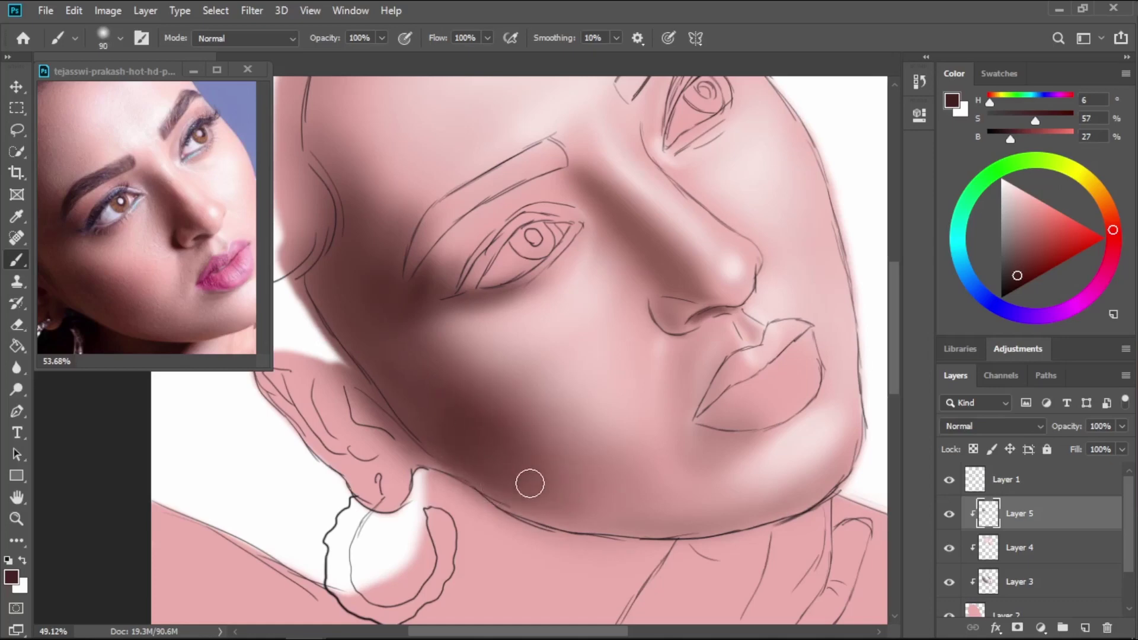
key(bracketleft)
key(bracketleft)
key(bracketleft)
mouse_move(552, 524)
mouse_down()
mouse_move(655, 520)
mouse_move(689, 533)
mouse_move(759, 519)
mouse_up()
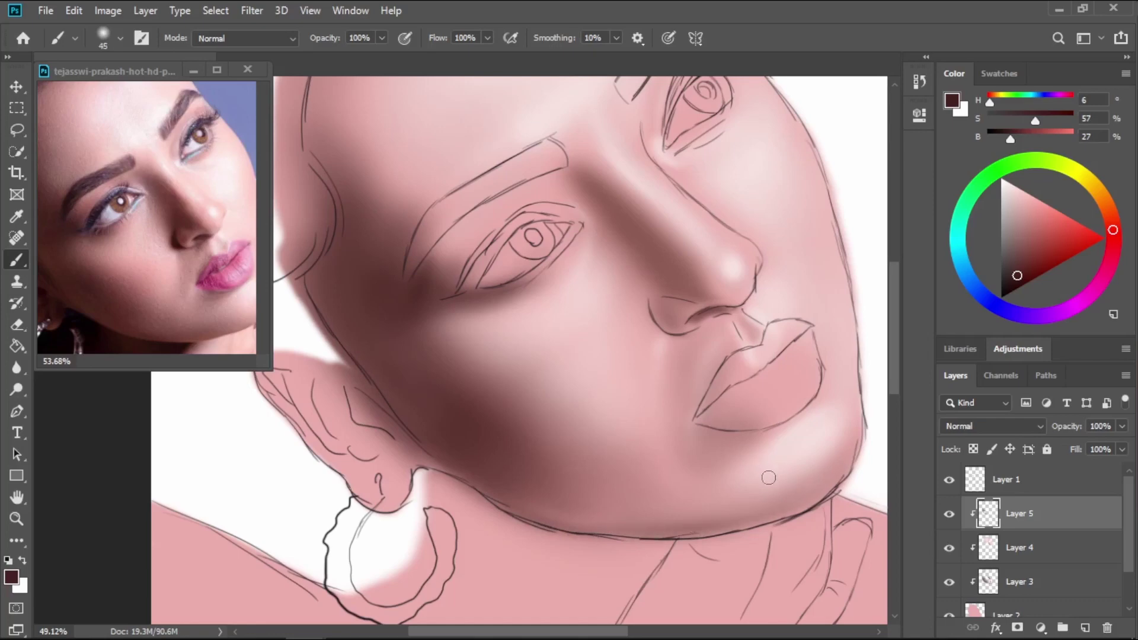
drag(644, 536, 747, 533)
Paint a soft dark brown shadow beneath the lower lip and around the near mouth corner.
key(bracketright)
drag(722, 439, 801, 409)
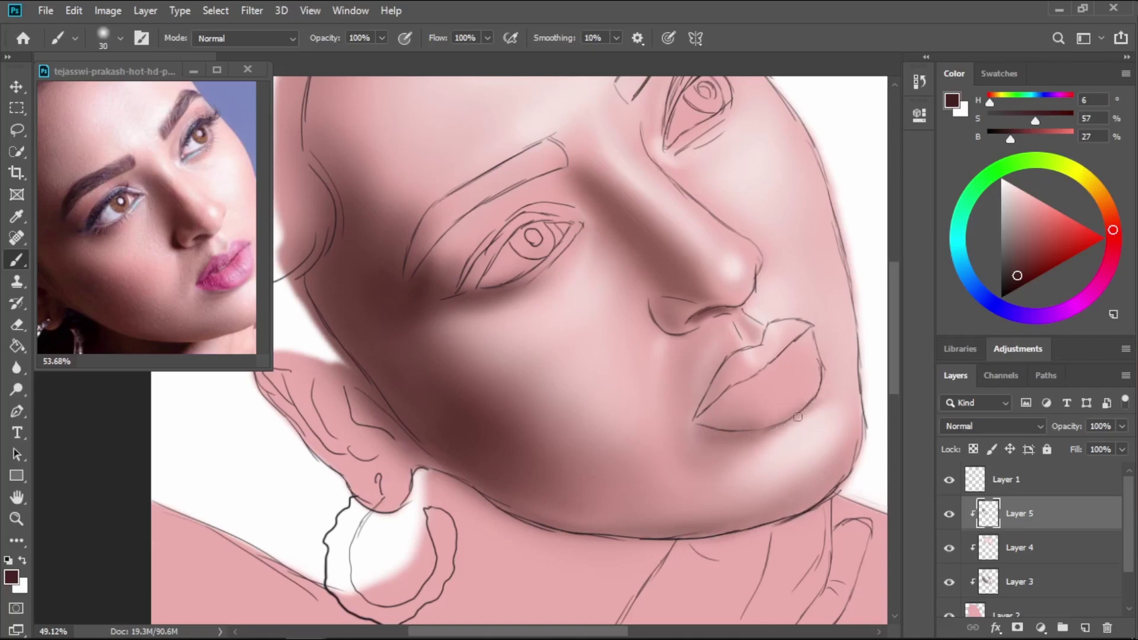
drag(748, 443, 713, 447)
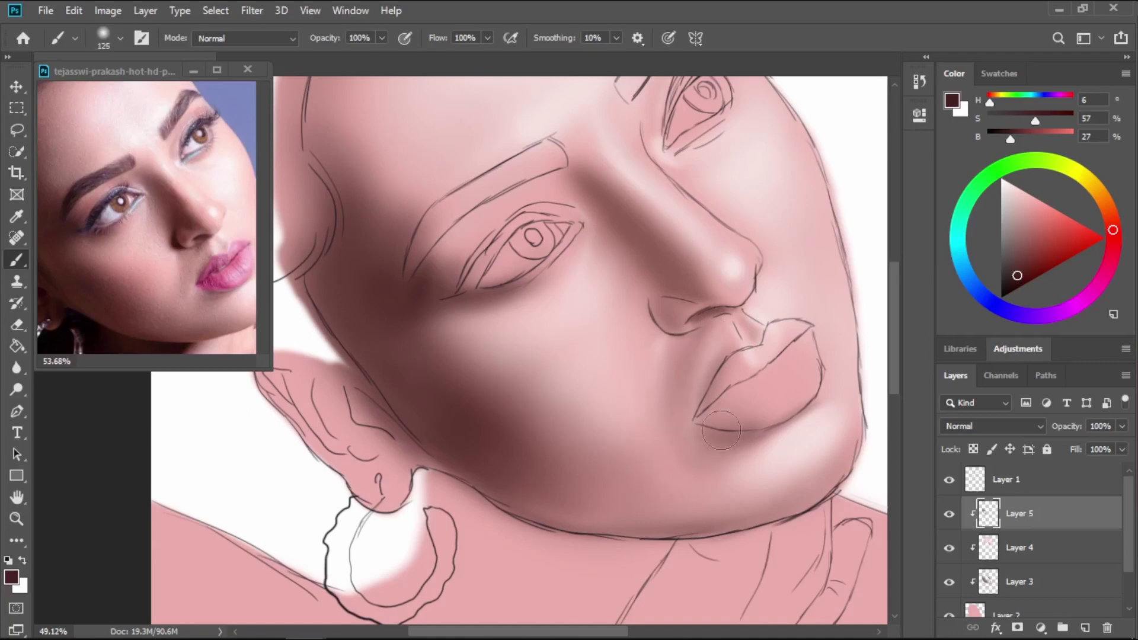
Shade beneath the far eye's lower lid with dark brown, using a soft brush of about 45 px.
key(bracketleft)
key(bracketleft)
mouse_move(679, 139)
mouse_down()
mouse_move(688, 125)
mouse_move(676, 152)
mouse_move(724, 123)
mouse_up()
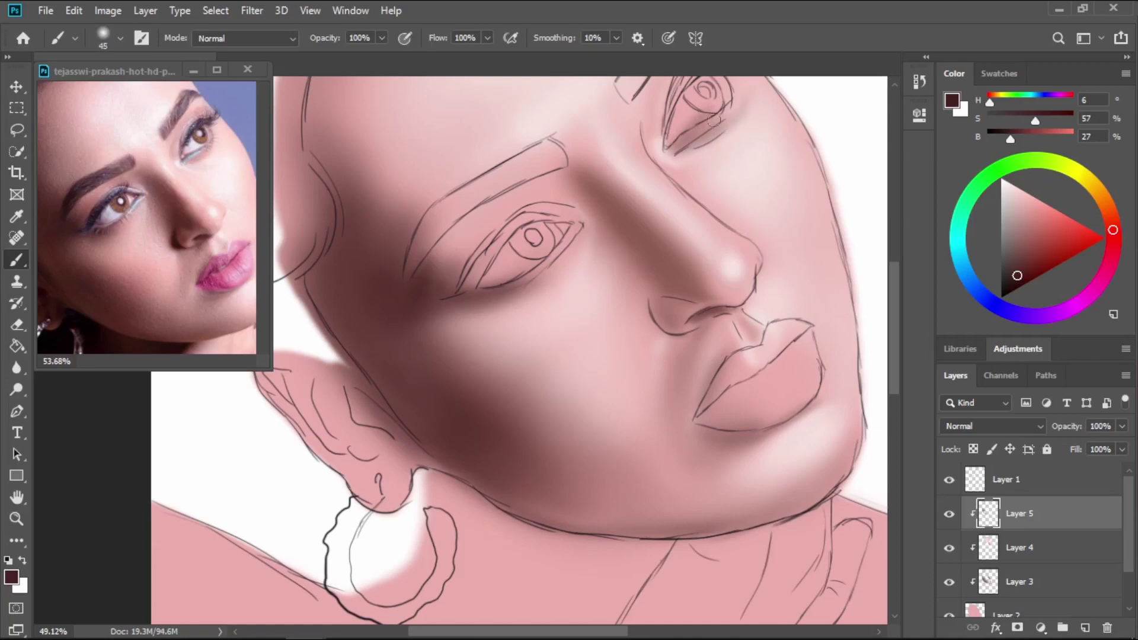
scroll(739, 236, up, 3)
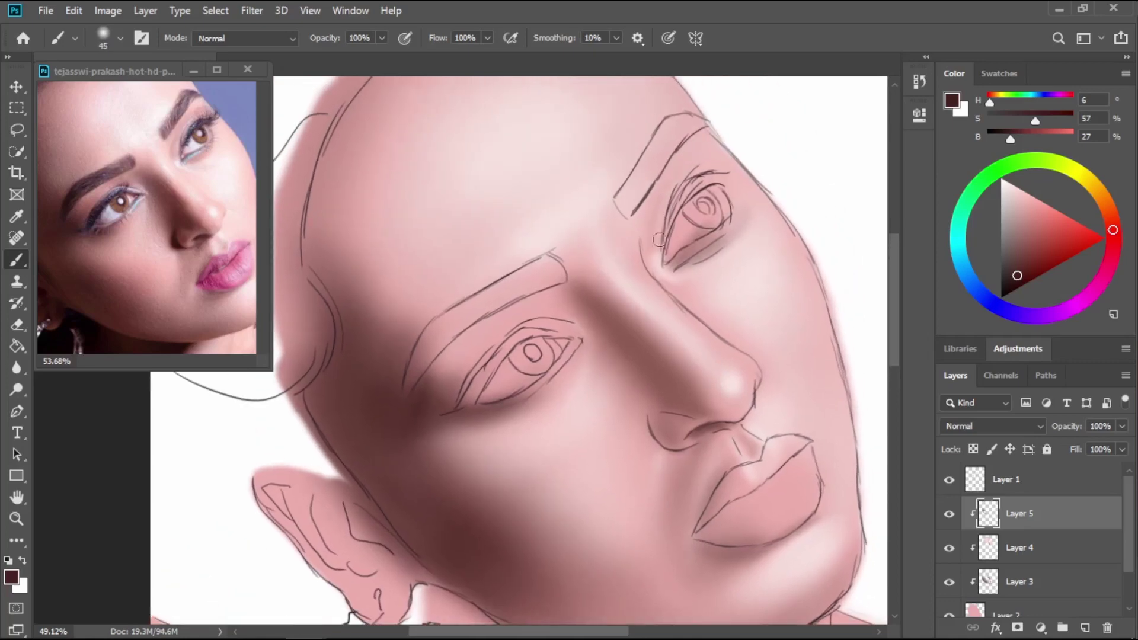
Spread the dark brown shading from the near temple toward the hairline with a soft brush of about 250 px.
mouse_move(611, 339)
mouse_down()
mouse_move(648, 325)
mouse_move(708, 443)
mouse_up()
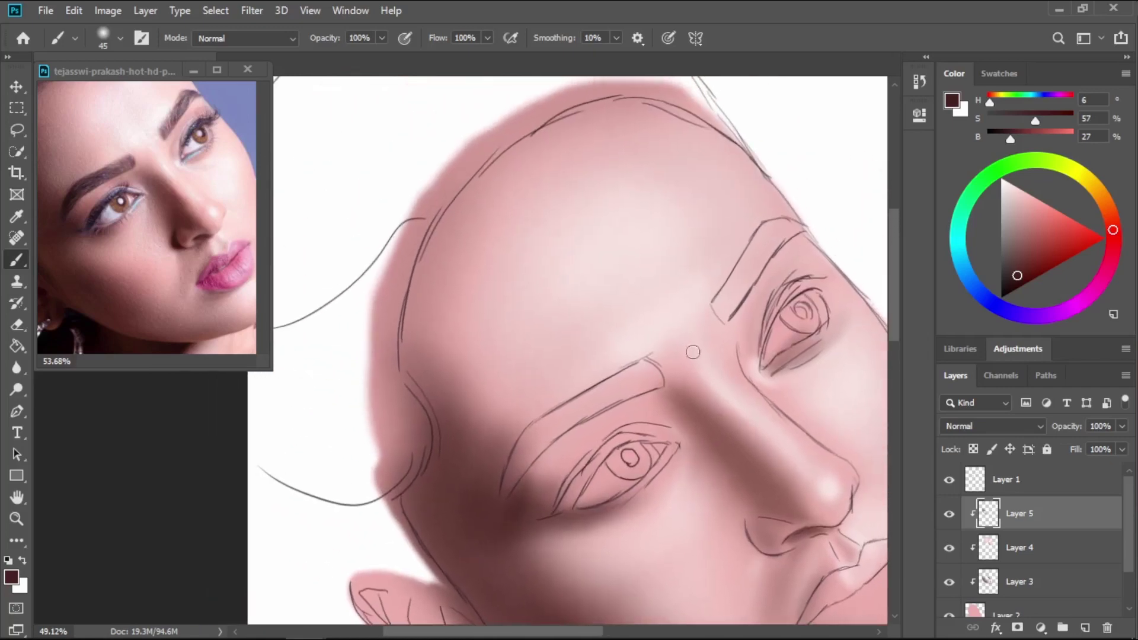
key(bracketright)
key(bracketright)
key(bracketright)
key(bracketright)
key(bracketright)
key(bracketright)
key(bracketright)
key(bracketright)
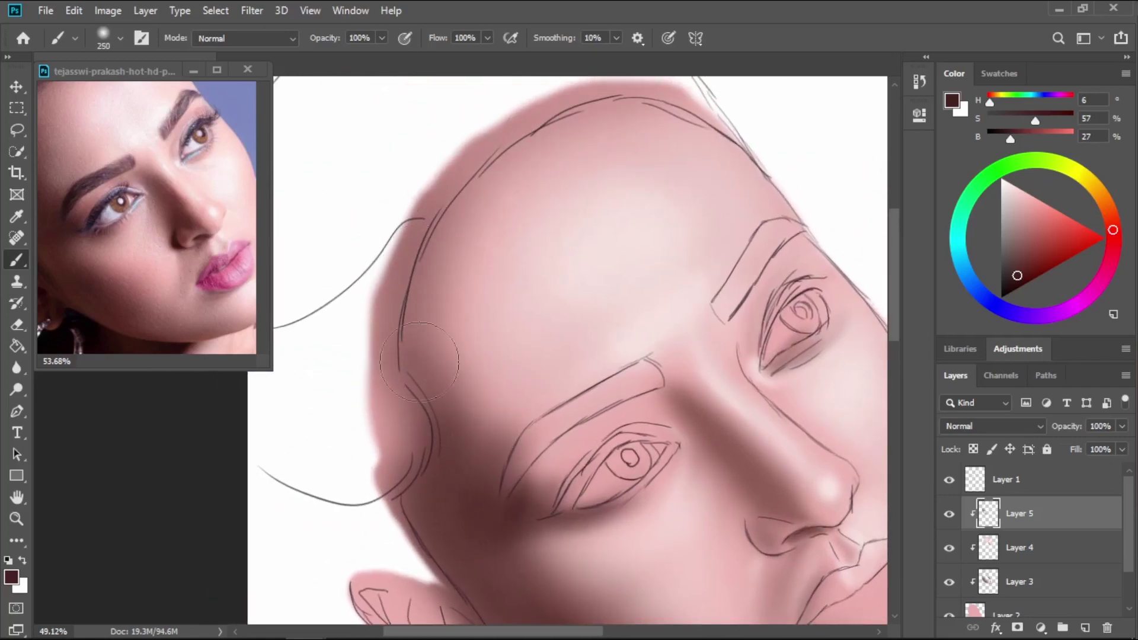
drag(522, 512, 438, 327)
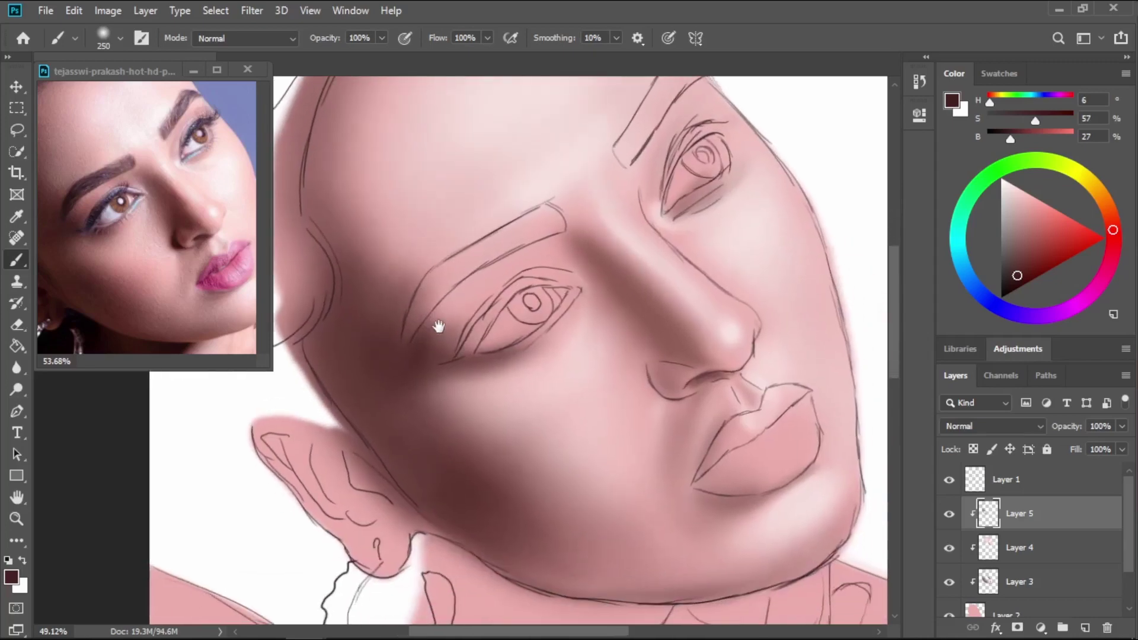
Soften the near cheek shadow with a rose pink sampled from the cheek in the reference photo.
drag(515, 445, 515, 336)
drag(572, 293, 622, 399)
drag(588, 349, 469, 326)
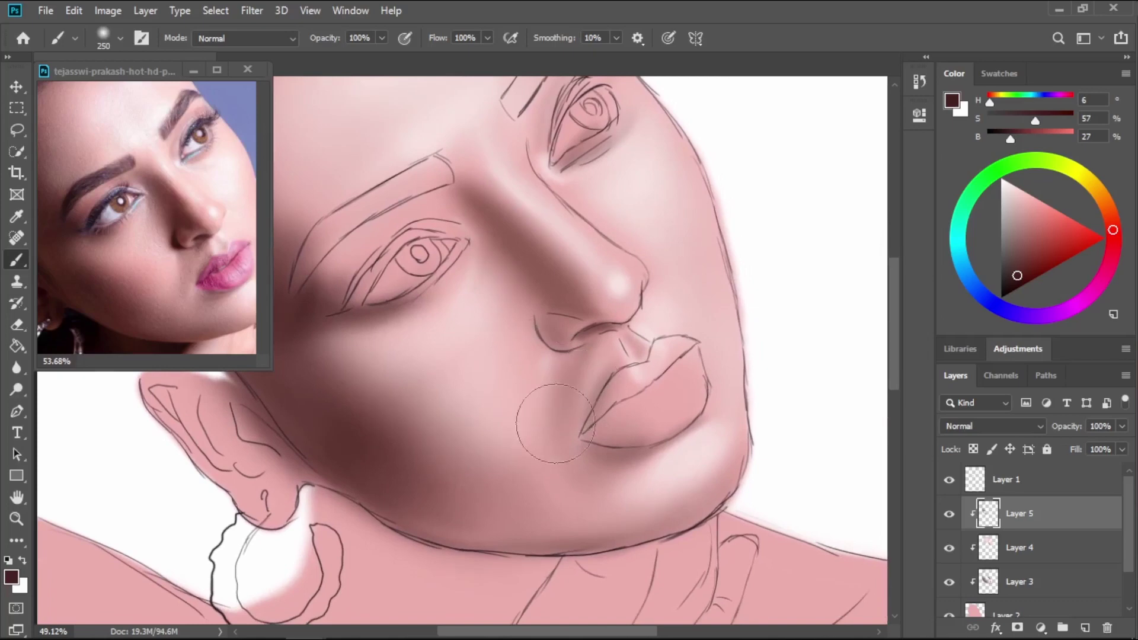
drag(512, 475, 602, 459)
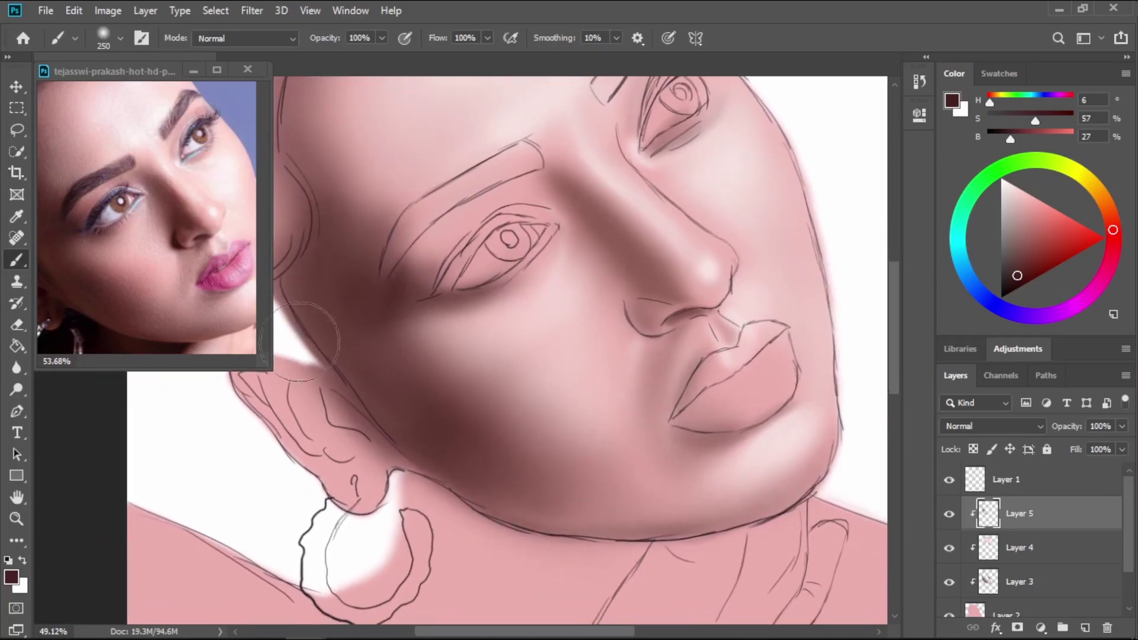
key(i)
click(122, 271)
key(b)
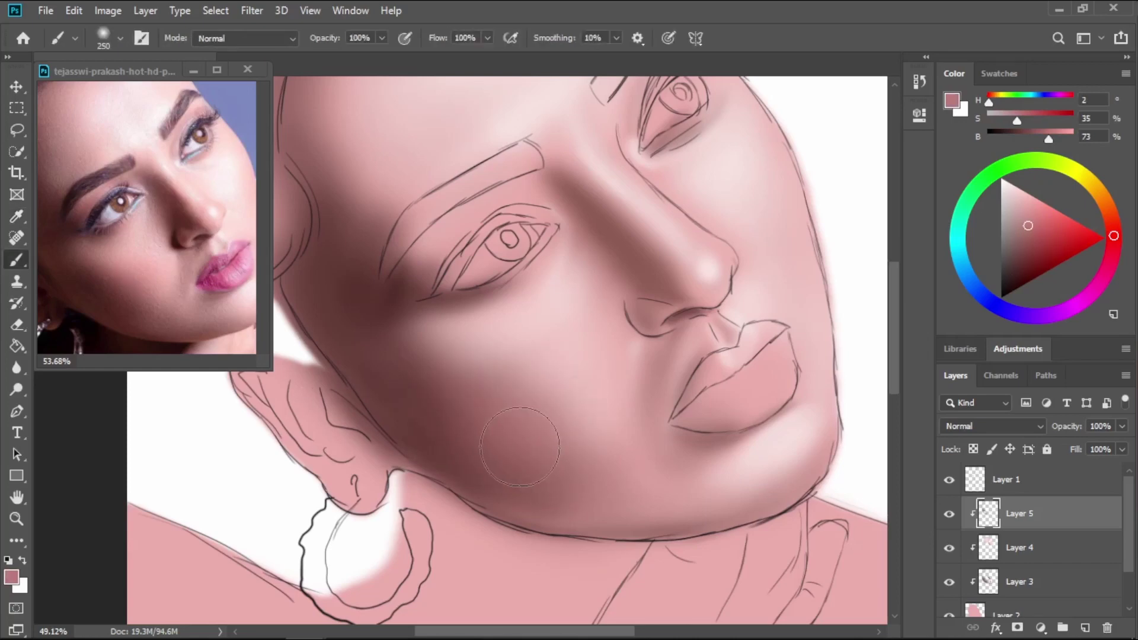
Sample dark brown from the reference's shadowed cheek and rebuild the near cheek shadow, undoing the first stroke.
key(i)
click(91, 286)
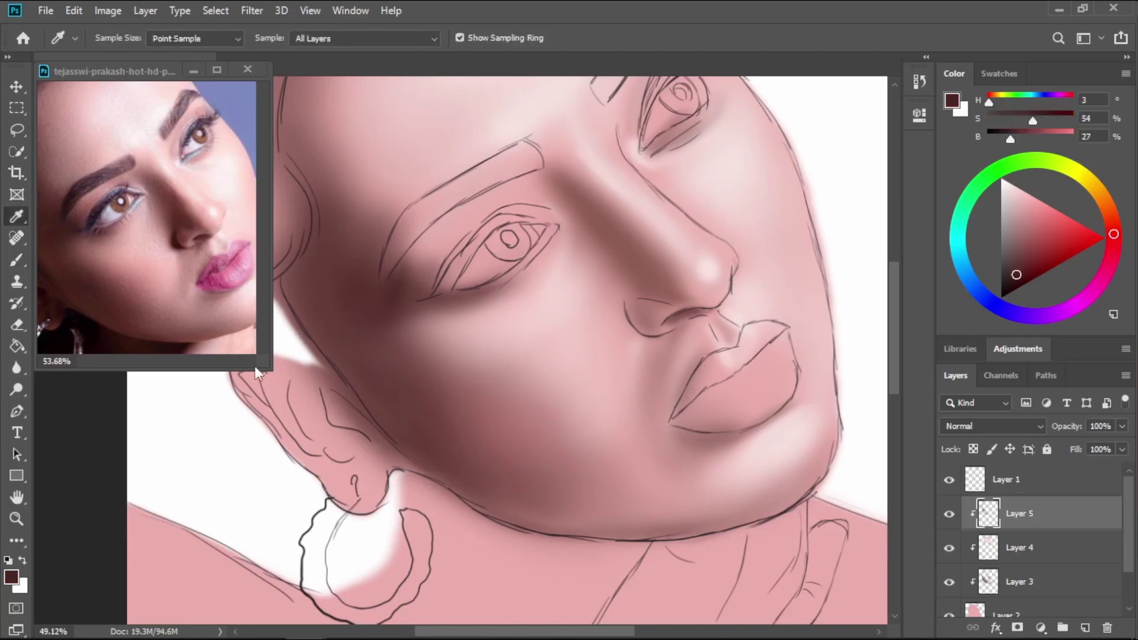
key(b)
drag(425, 413, 528, 454)
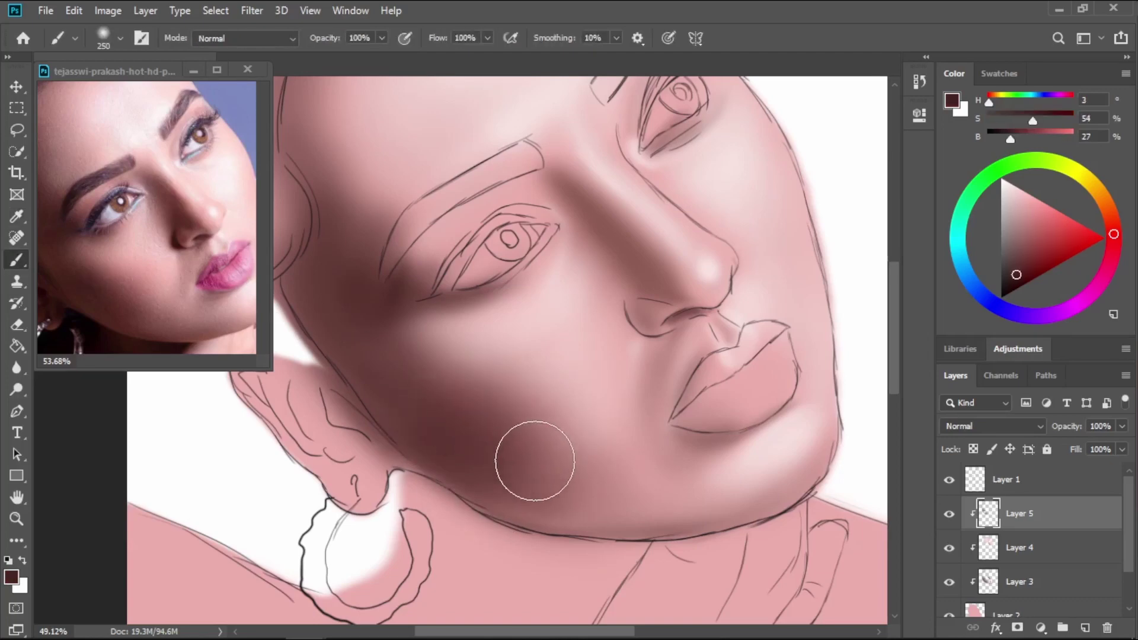
key(ctrl+z)
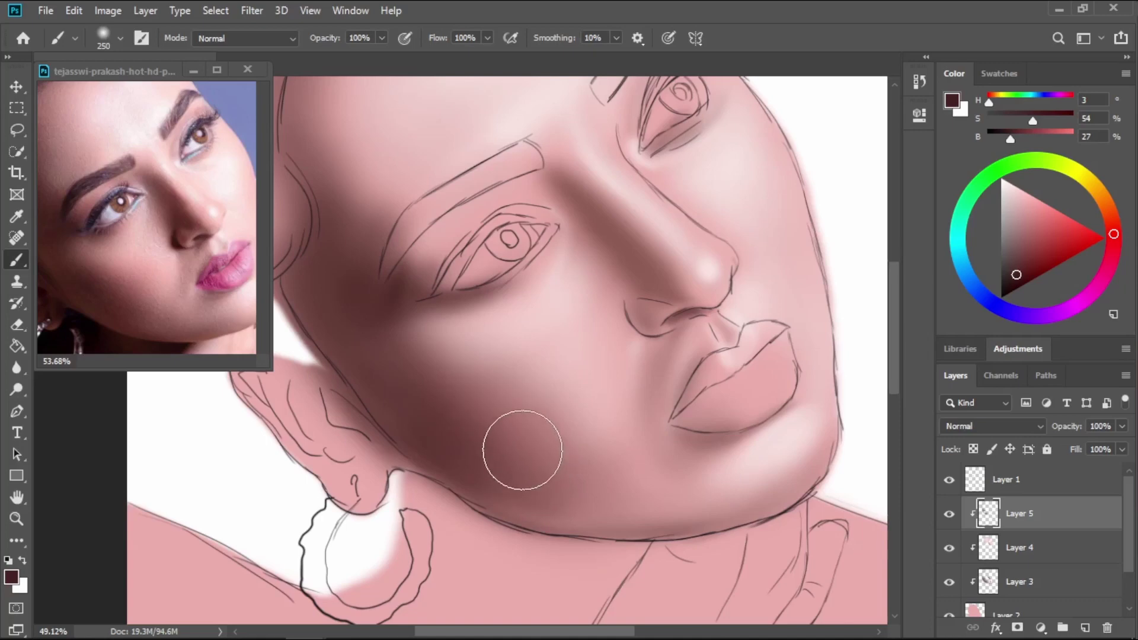
mouse_move(464, 439)
mouse_down()
mouse_move(496, 460)
mouse_move(515, 448)
mouse_move(501, 441)
mouse_move(563, 493)
mouse_up()
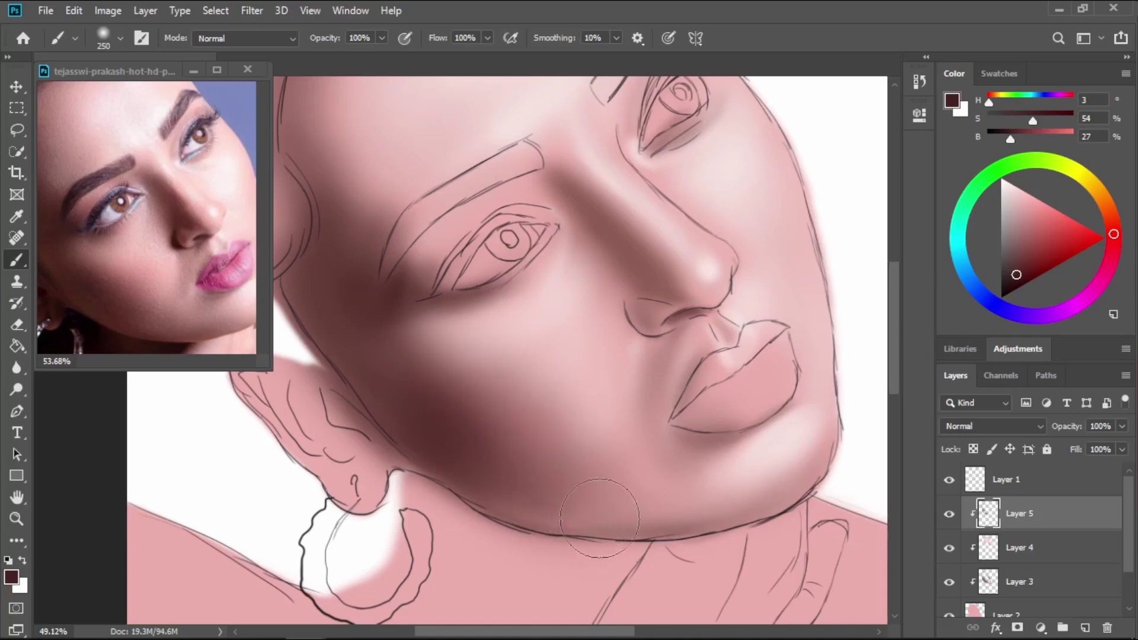
scroll(586, 517, up, 1)
key([)
key([)
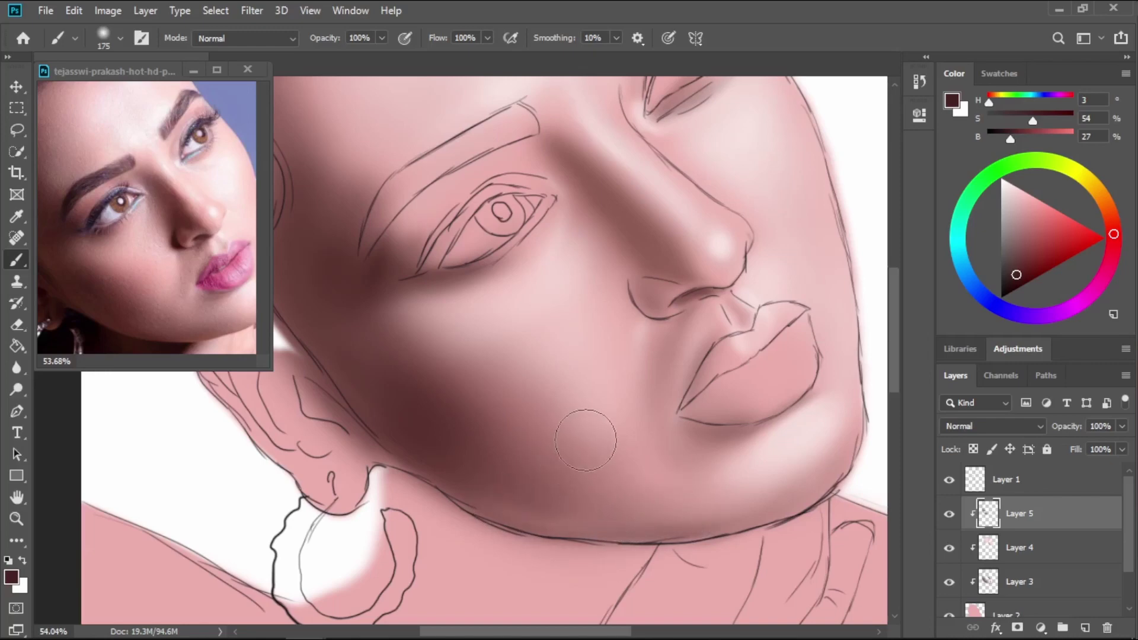
On Layer 4, brighten the far cheek with pale pink sampled from the reference, using a soft brush up to 175 px.
click(1019, 548)
key(i)
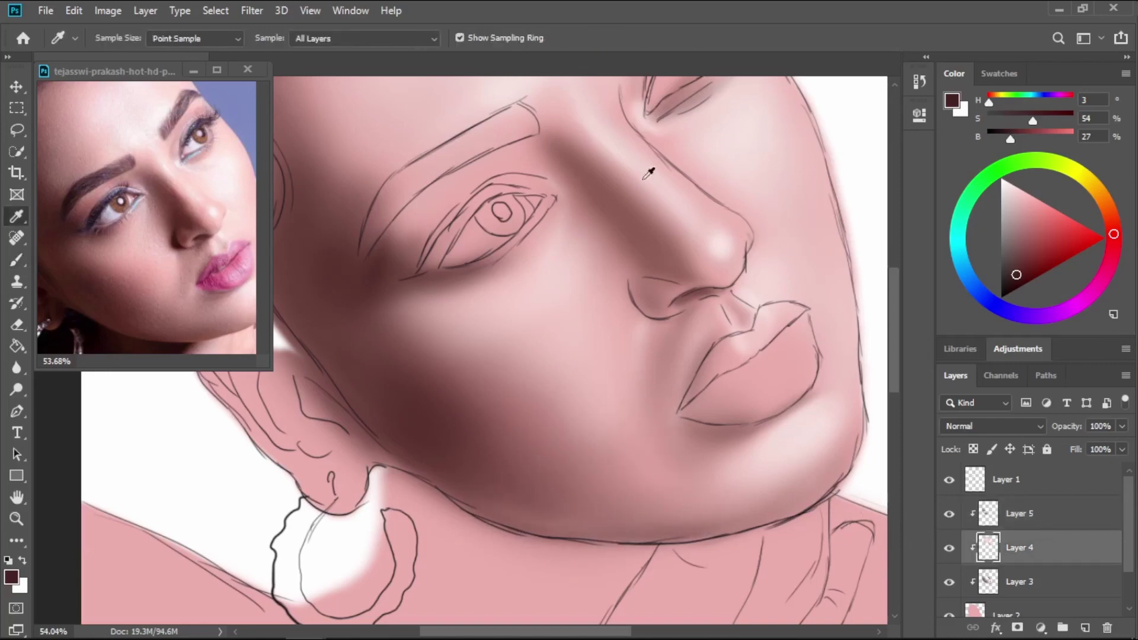
click(231, 166)
key(b)
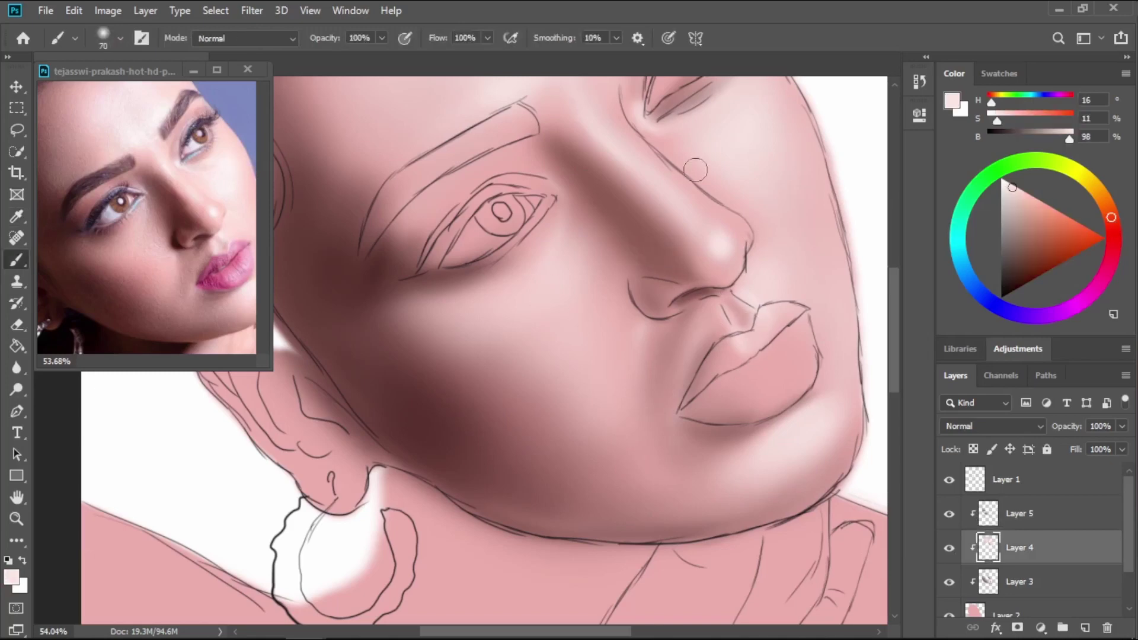
key(bracketright)
key(bracketright)
key(bracketright)
key(bracketright)
key(bracketright)
key(bracketright)
key(bracketright)
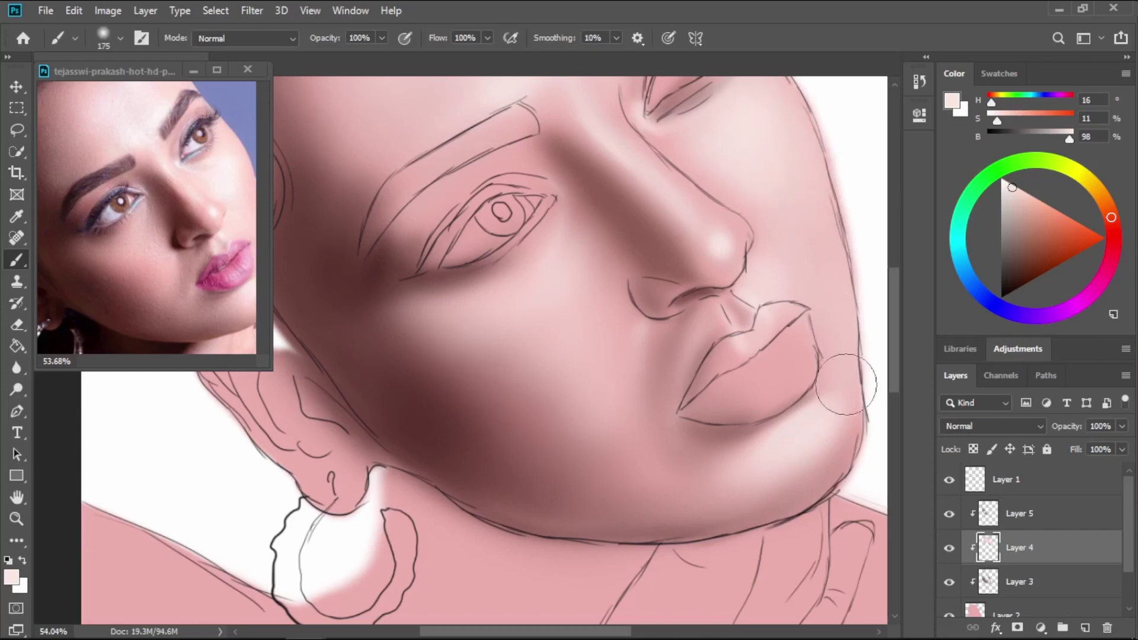
Refine the pale pink highlight along the nose bridge with progressively smaller soft brushes.
scroll(652, 313, up, 5)
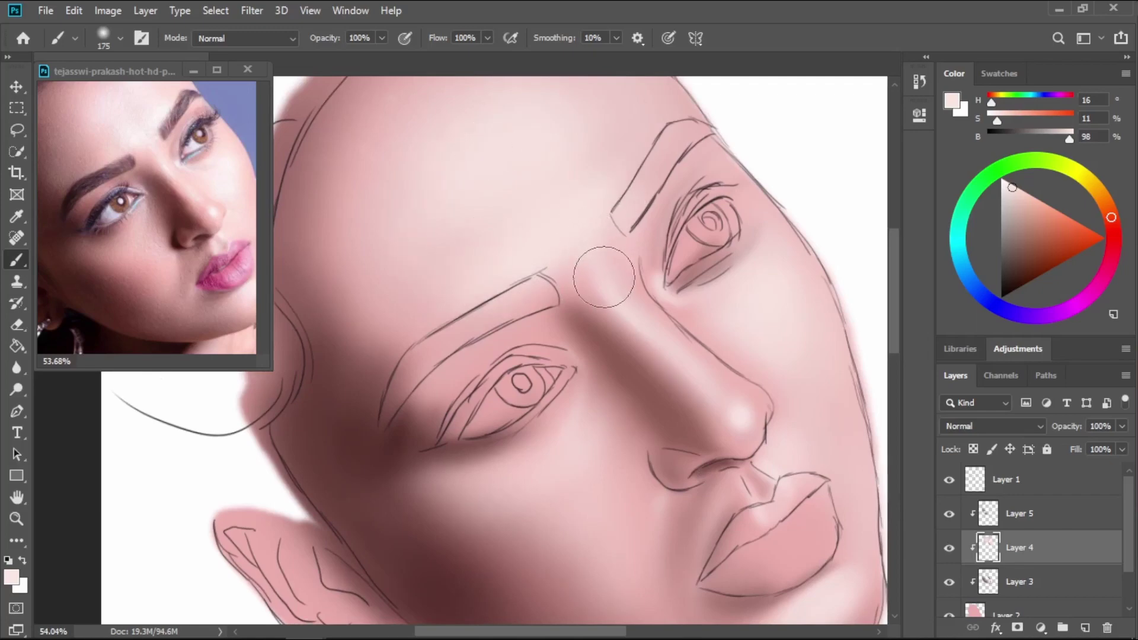
key(bracketleft)
key(bracketleft)
key(bracketleft)
scroll(695, 505, up, 4)
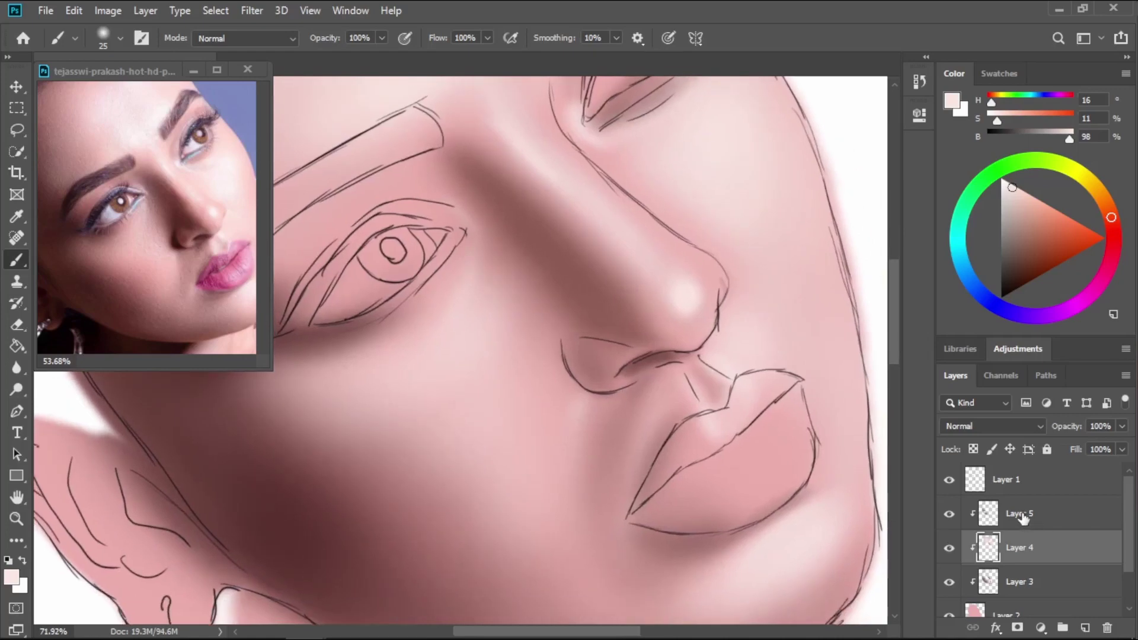
On Layer 5, paint the nostril opening with a dark reddish brown sampled from the reference's nose, using a brush of about 10 px.
click(1015, 514)
scroll(705, 409, up, 2)
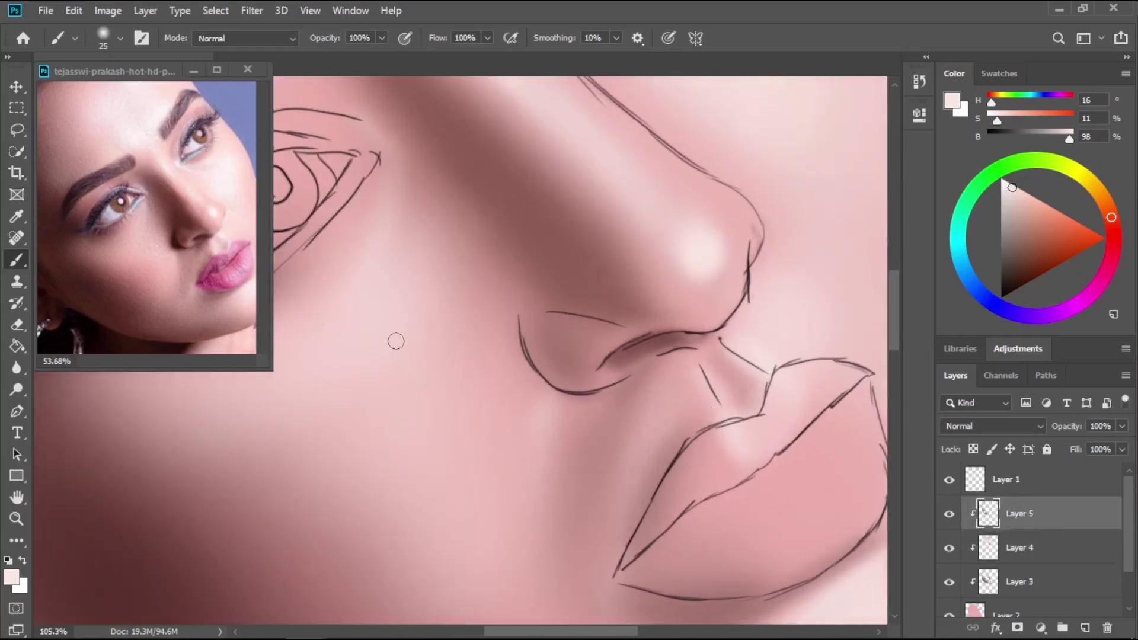
alt+click(183, 237)
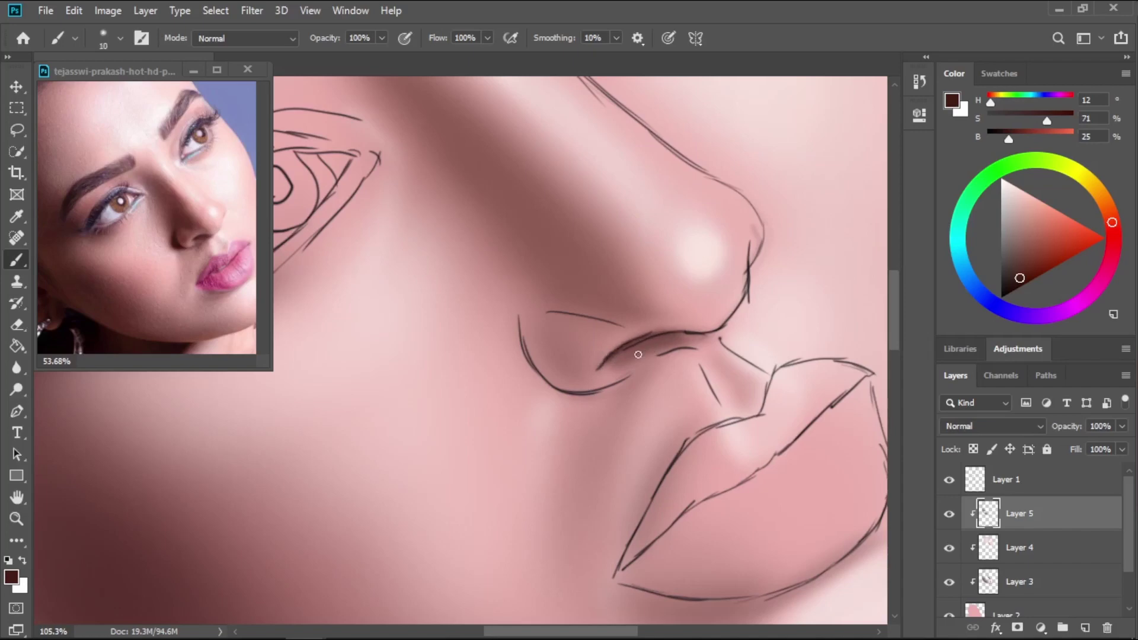
drag(643, 355, 611, 365)
key(bracketleft)
drag(654, 344, 688, 337)
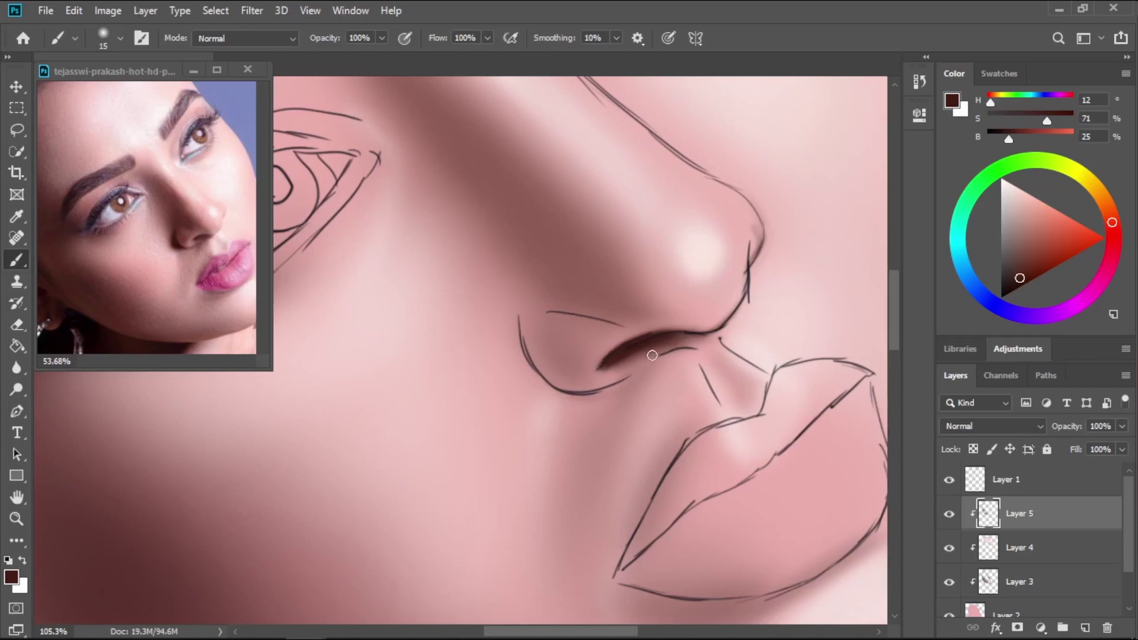
Soften the nostril's lower edge with a 15 to 25 px brush and trace the nostril wing's contour with a 10 px brush.
key(bracketright)
mouse_move(645, 360)
mouse_down()
mouse_move(675, 343)
mouse_move(661, 344)
mouse_move(687, 357)
mouse_move(660, 368)
mouse_move(708, 335)
mouse_move(612, 387)
mouse_up()
key(bracketright)
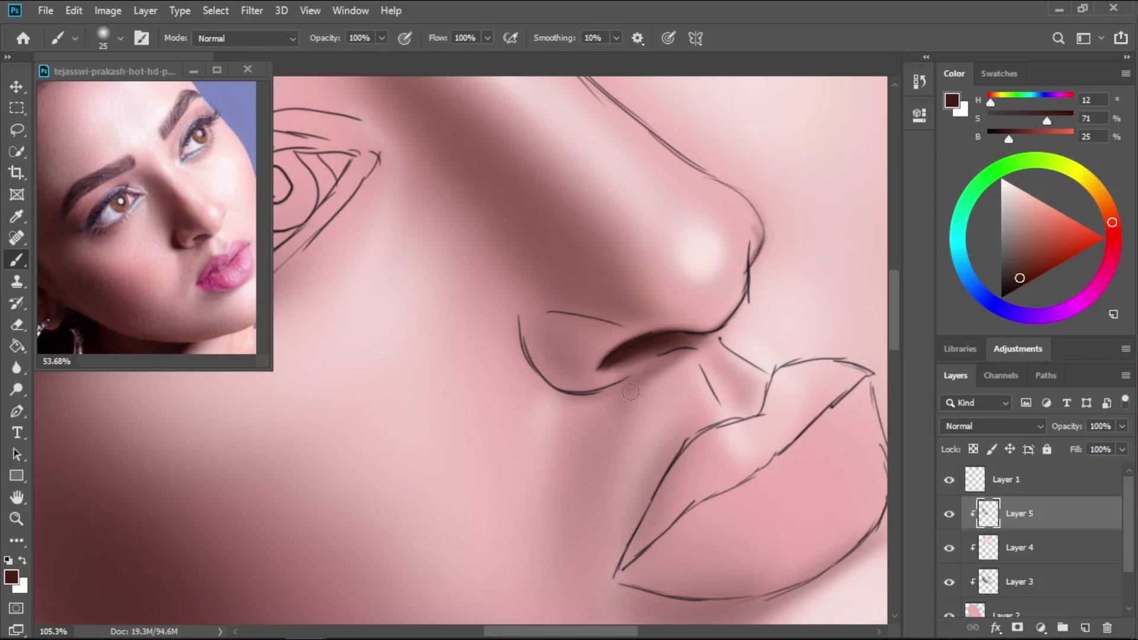
mouse_move(528, 358)
mouse_down()
mouse_move(521, 318)
mouse_move(519, 337)
mouse_move(615, 371)
mouse_up()
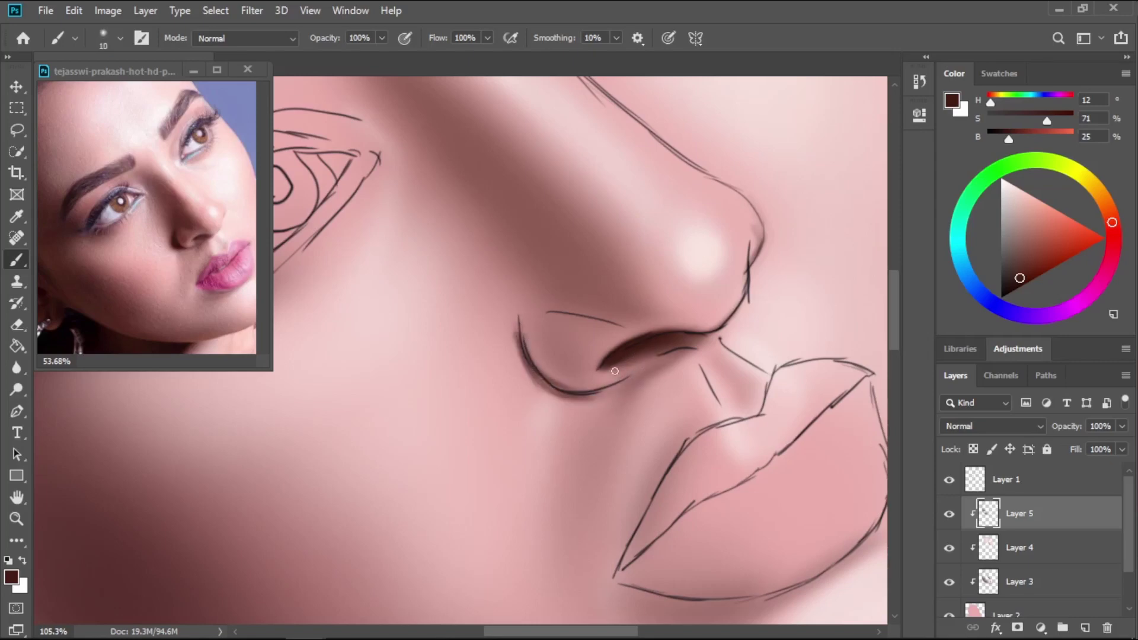
With the sketch layer hidden, paint a dark shadow around the nostril wing and trim its outer edge with an 80 px soft eraser.
click(949, 480)
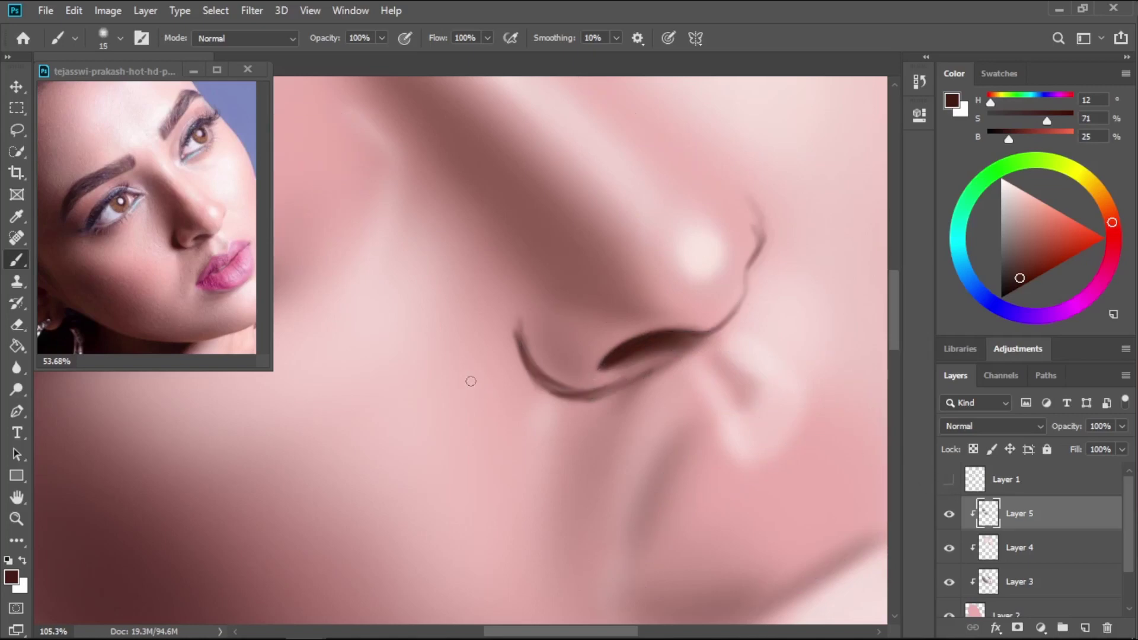
mouse_move(513, 333)
mouse_down()
mouse_move(540, 377)
mouse_move(561, 372)
mouse_move(554, 397)
mouse_move(640, 381)
mouse_move(537, 339)
mouse_move(521, 346)
mouse_move(515, 333)
mouse_move(596, 376)
mouse_move(558, 384)
mouse_move(523, 356)
mouse_move(573, 405)
mouse_move(547, 389)
mouse_move(553, 409)
mouse_move(606, 405)
mouse_move(520, 352)
mouse_move(538, 363)
mouse_move(548, 411)
mouse_move(599, 410)
mouse_move(618, 378)
mouse_move(548, 397)
mouse_move(571, 403)
mouse_up()
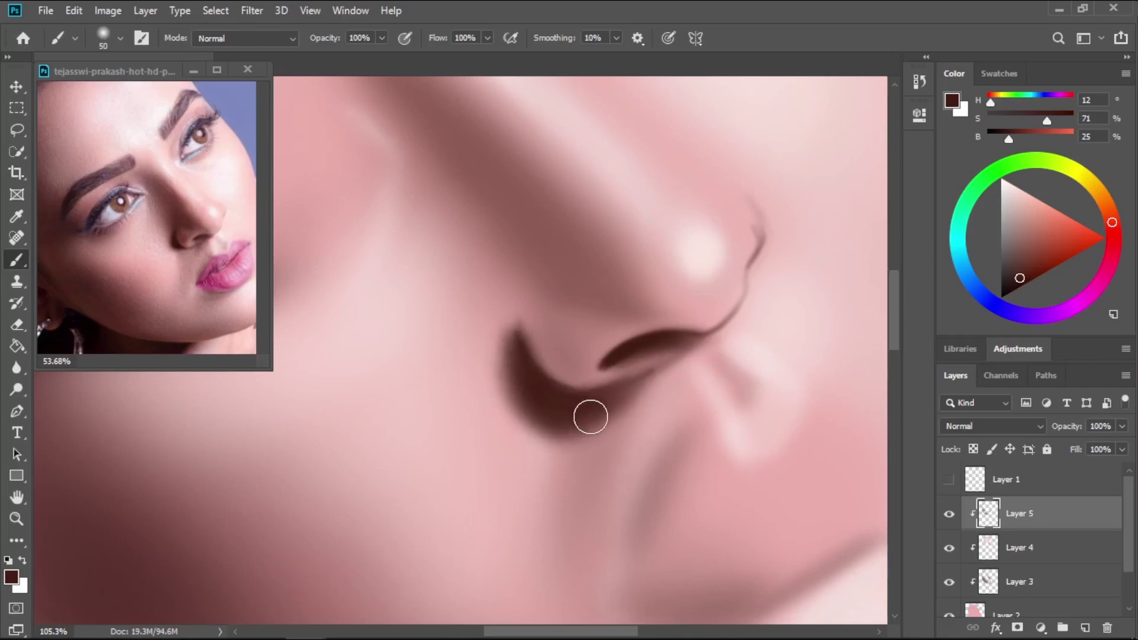
key(e)
mouse_move(538, 457)
mouse_down()
mouse_move(651, 421)
mouse_move(570, 451)
mouse_move(477, 406)
mouse_move(573, 468)
mouse_move(576, 448)
mouse_move(624, 450)
mouse_move(612, 431)
mouse_move(499, 442)
mouse_move(555, 457)
mouse_up()
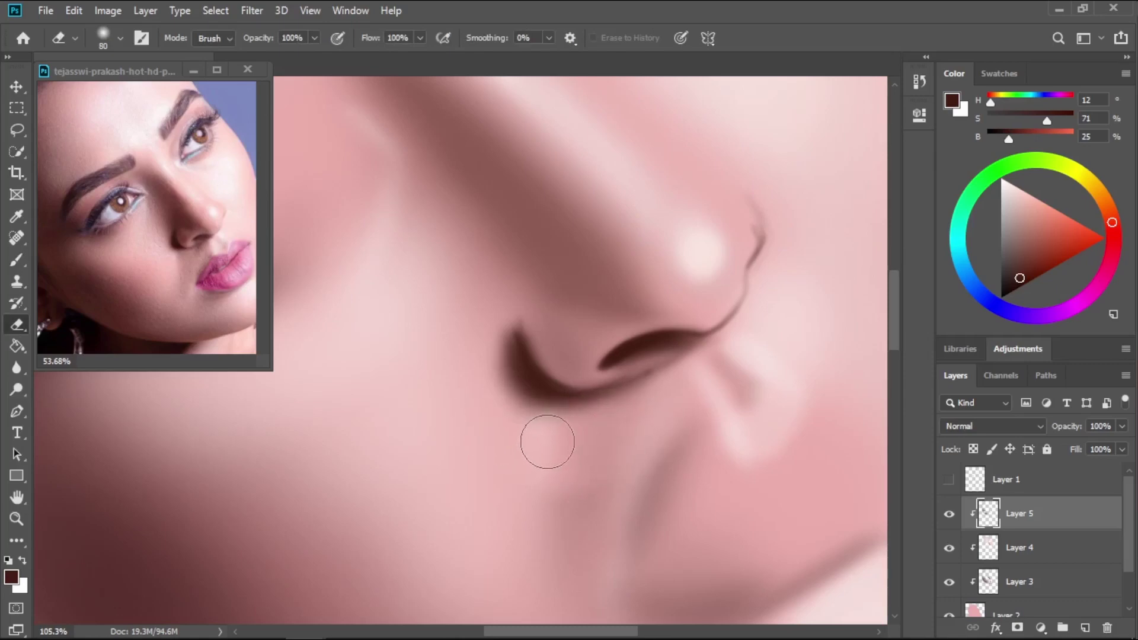
Deepen the shadow on the near side of the nose above the nostril wing with a soft brush of about 90 px.
key(b)
mouse_move(514, 314)
mouse_down()
mouse_move(594, 290)
mouse_move(520, 325)
mouse_move(577, 290)
mouse_move(625, 301)
mouse_move(545, 295)
mouse_move(577, 282)
mouse_move(571, 299)
mouse_move(565, 271)
mouse_move(544, 278)
mouse_move(547, 245)
mouse_move(596, 293)
mouse_move(528, 311)
mouse_move(441, 153)
mouse_up()
key(bracketright)
key(bracketright)
key(bracketright)
key(bracketright)
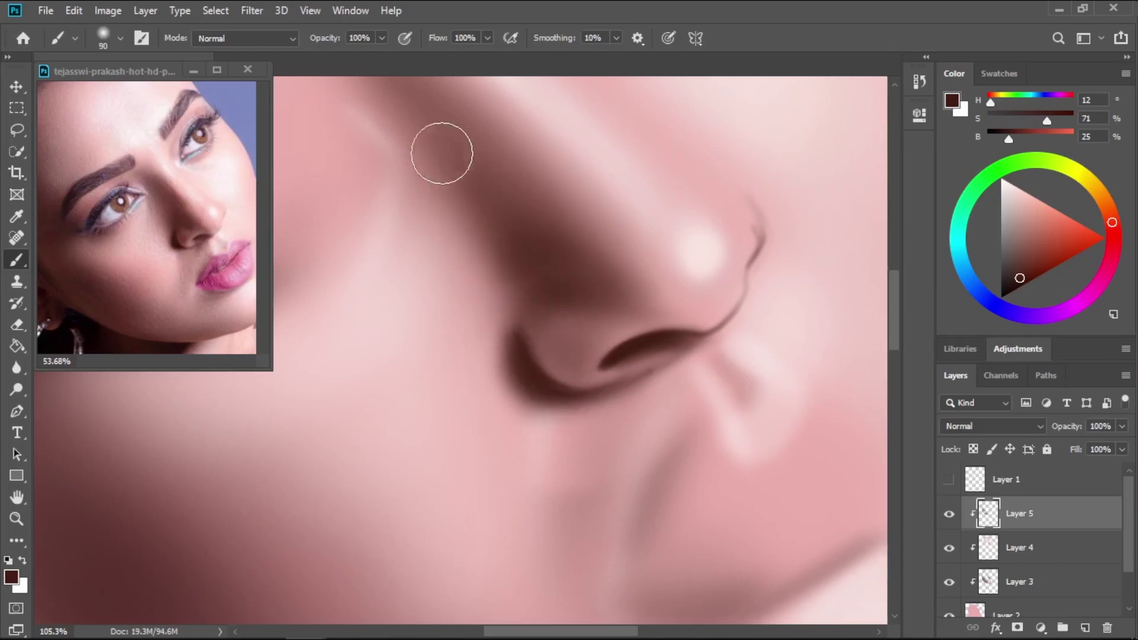
Broaden and soften the shadow on the near side of the nose with a soft brush of 125 px.
key(bracketright)
key(bracketright)
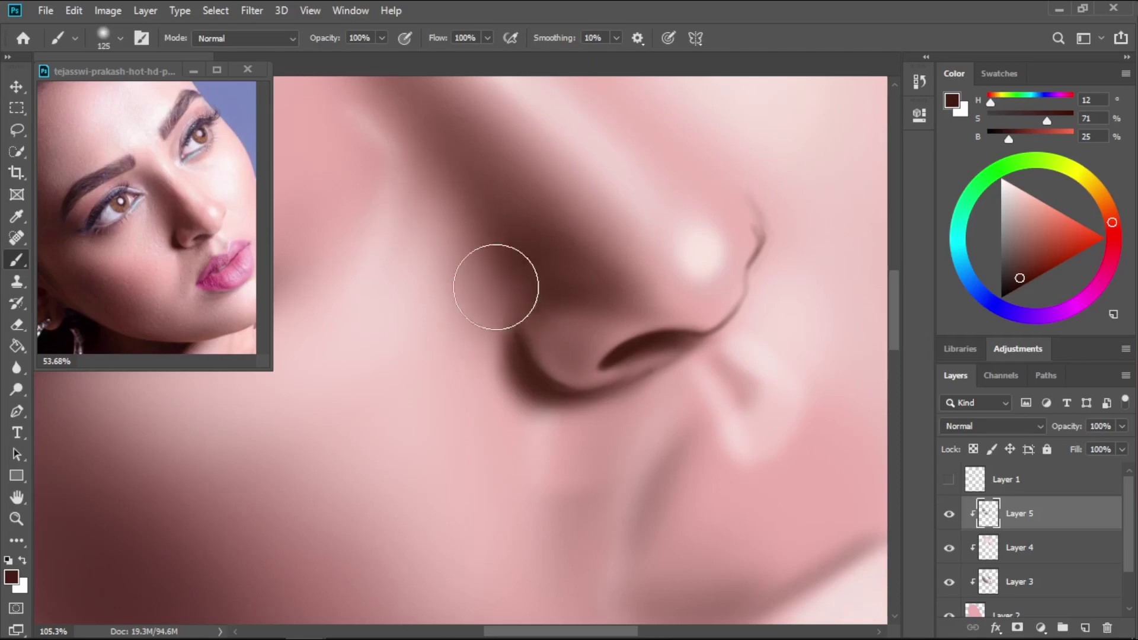
scroll(533, 312, down, 2)
drag(462, 186, 415, 128)
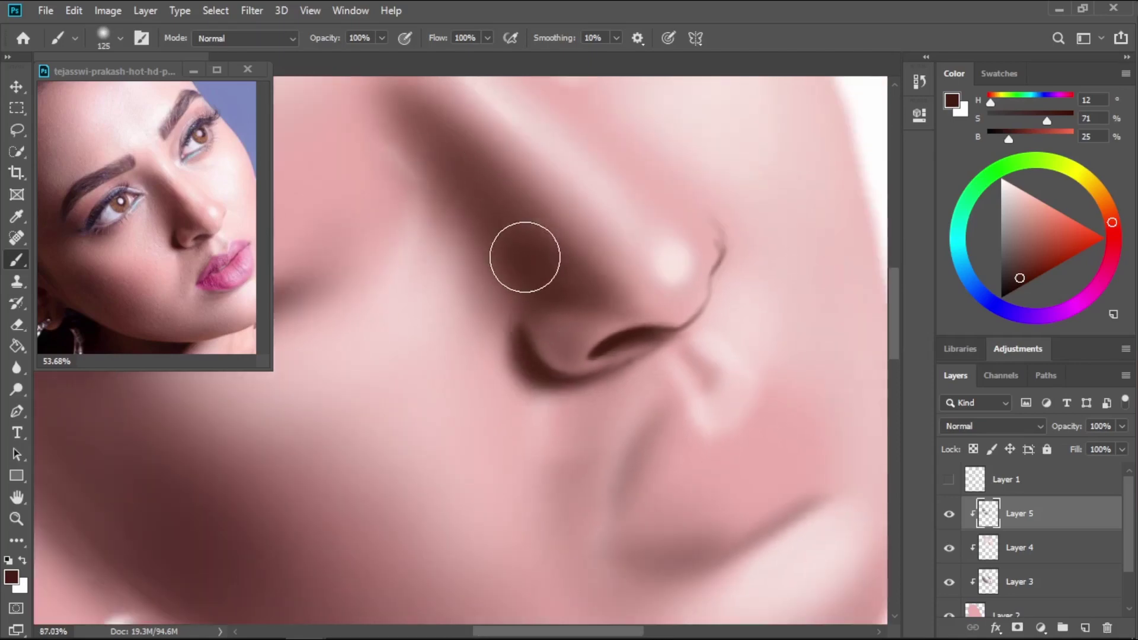
key(ctrl+z)
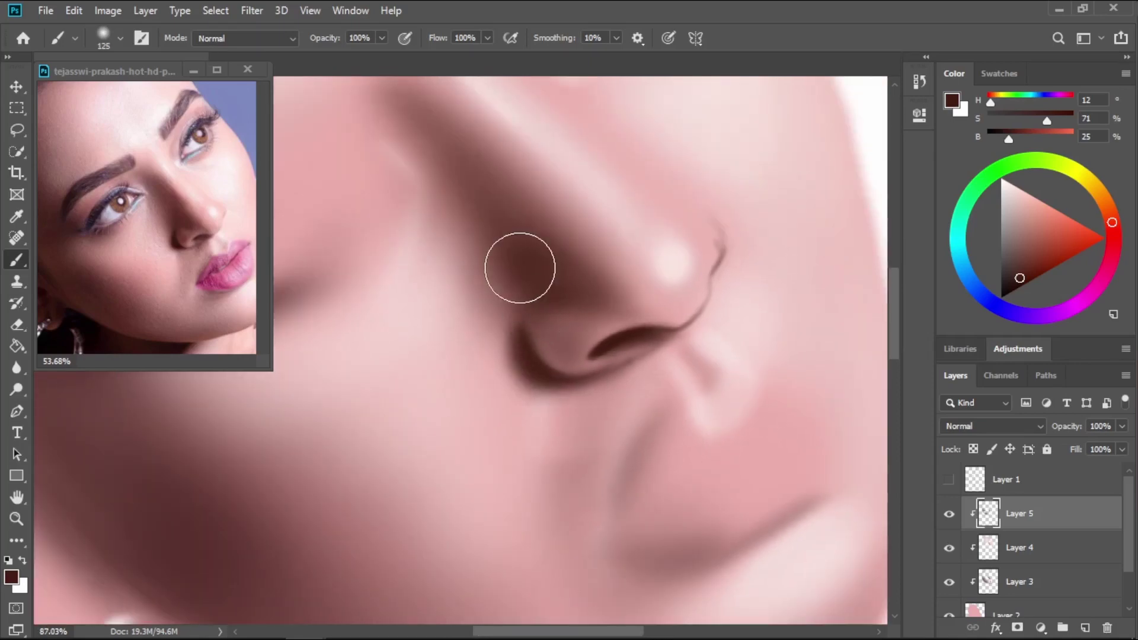
mouse_move(550, 274)
mouse_down()
mouse_move(461, 193)
mouse_move(552, 314)
mouse_move(556, 292)
mouse_move(567, 297)
mouse_move(463, 223)
mouse_move(557, 361)
mouse_up()
Compare the nose shading with and without the sketch on Layer 1, leaving the sketch shown.
scroll(562, 296, down, 1)
click(948, 480)
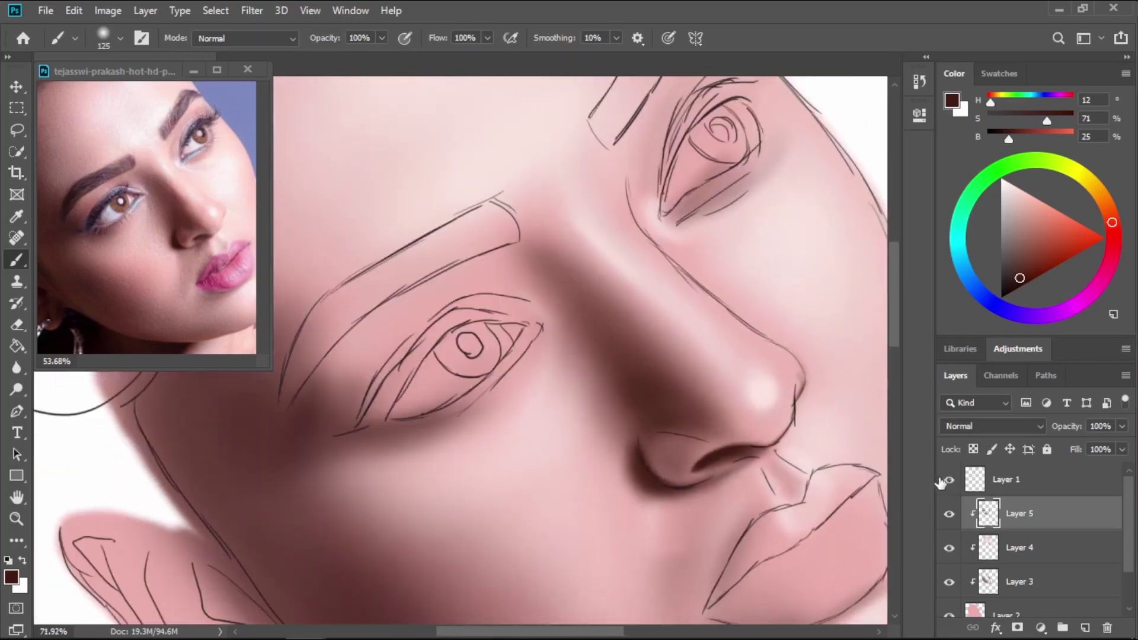
mouse_move(528, 255)
mouse_down()
mouse_move(416, 327)
mouse_move(376, 370)
mouse_up()
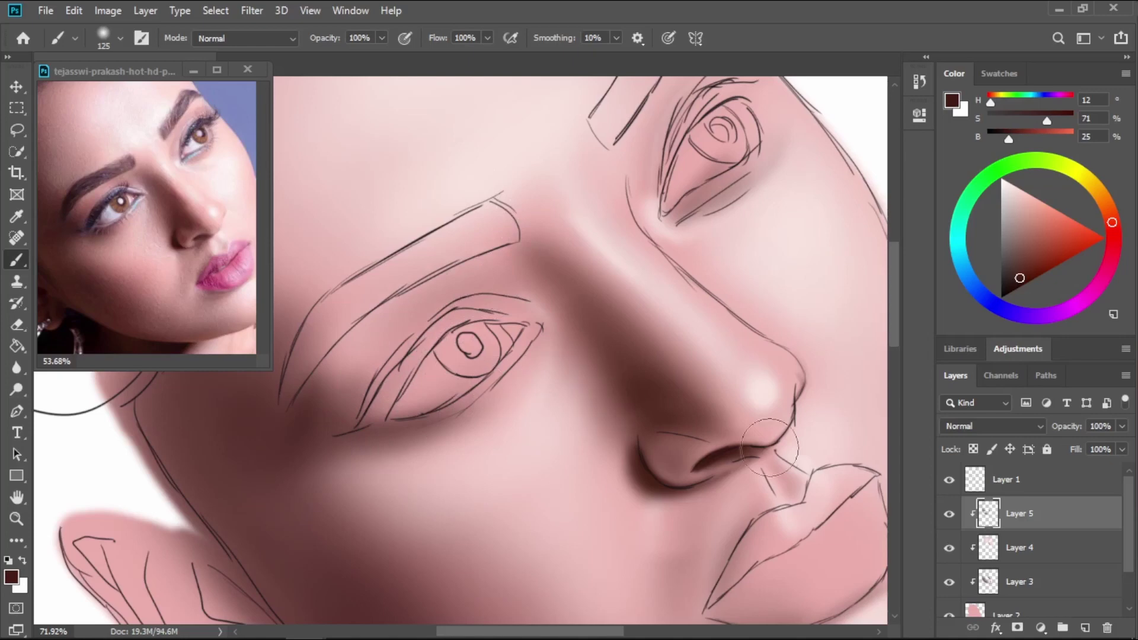
click(948, 480)
mouse_move(723, 416)
mouse_down()
mouse_move(660, 399)
mouse_move(606, 349)
mouse_up()
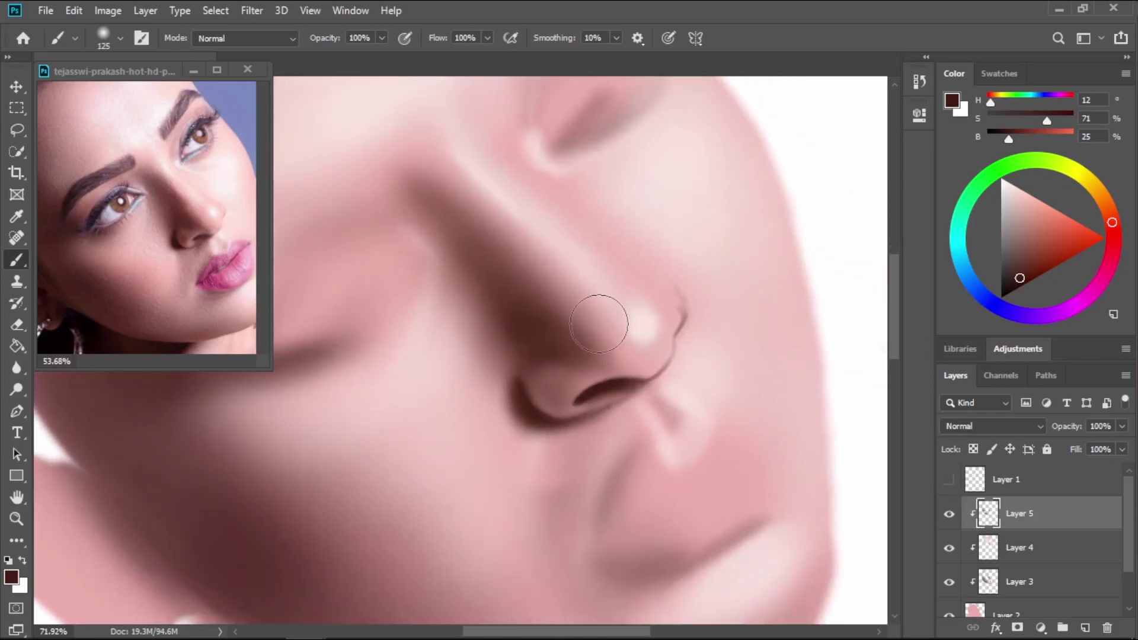
scroll(603, 322, up, 2)
drag(604, 310, 526, 387)
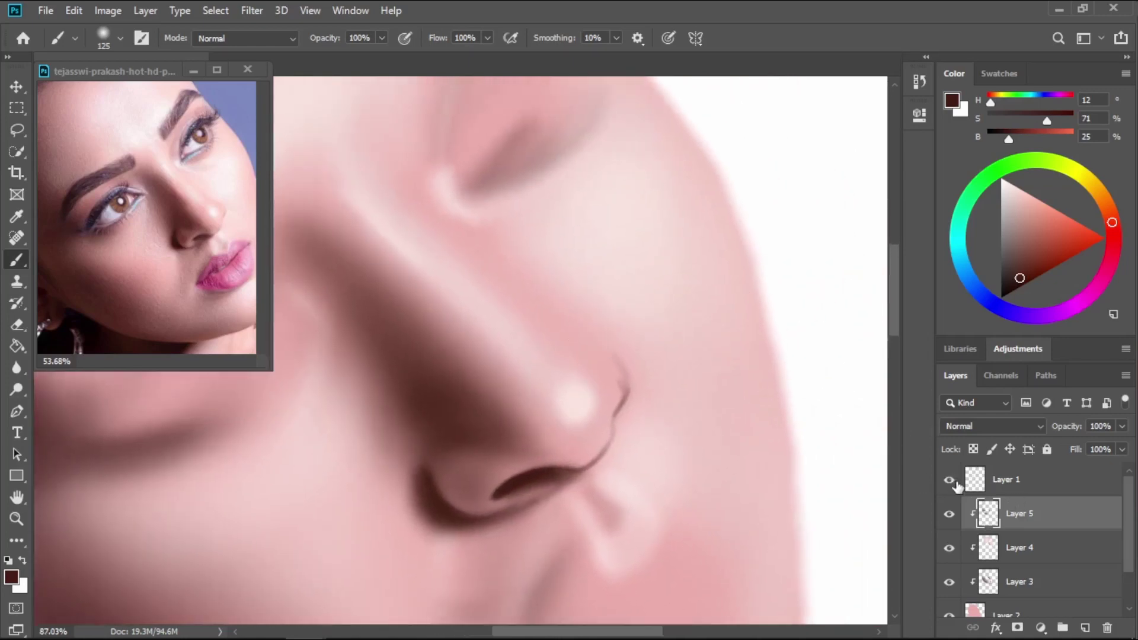
click(949, 480)
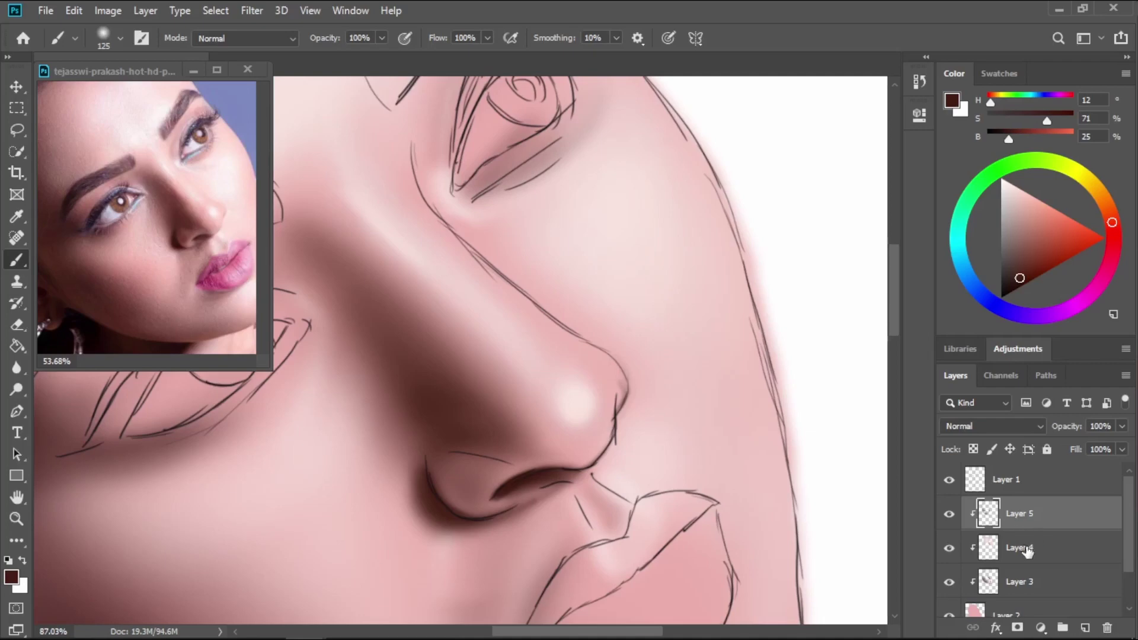
On Layer 4, paint a thin highlight along the far contour of the nose in pale pink sampled from the far cheek, then hide the sketch.
click(1019, 548)
alt+click(630, 267)
key(bracketleft)
key(bracketleft)
key(bracketleft)
key(bracketleft)
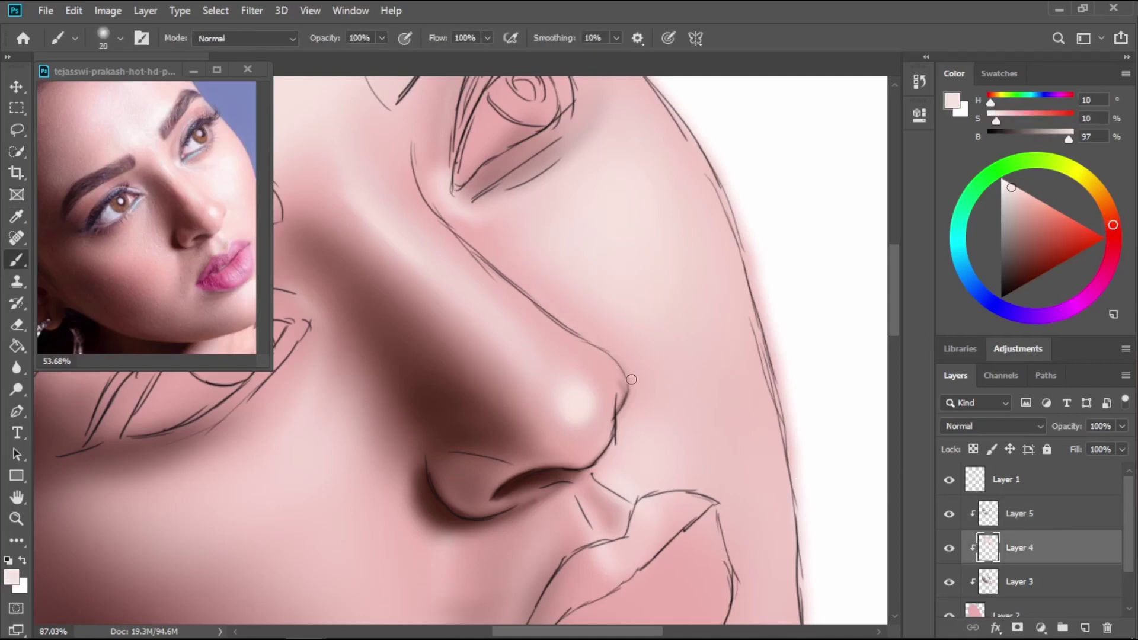
click(949, 480)
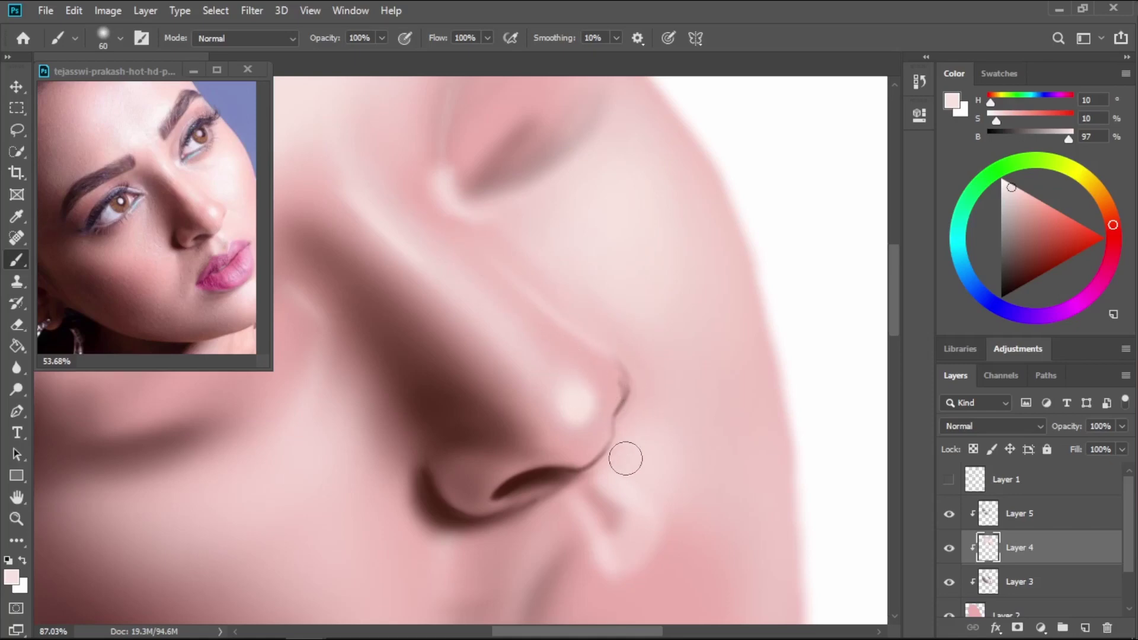
Sample a muted mauve from the shadow along the jaw's lower edge and return to the brush on Layer 5.
scroll(666, 594, down, 6)
key(i)
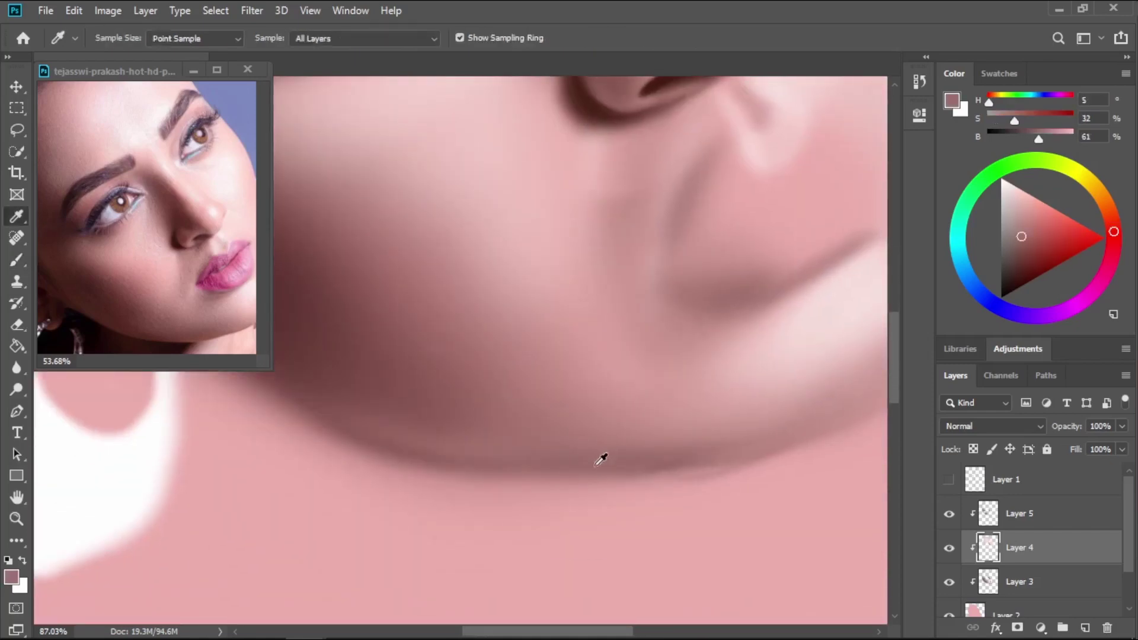
click(599, 457)
click(995, 521)
key(b)
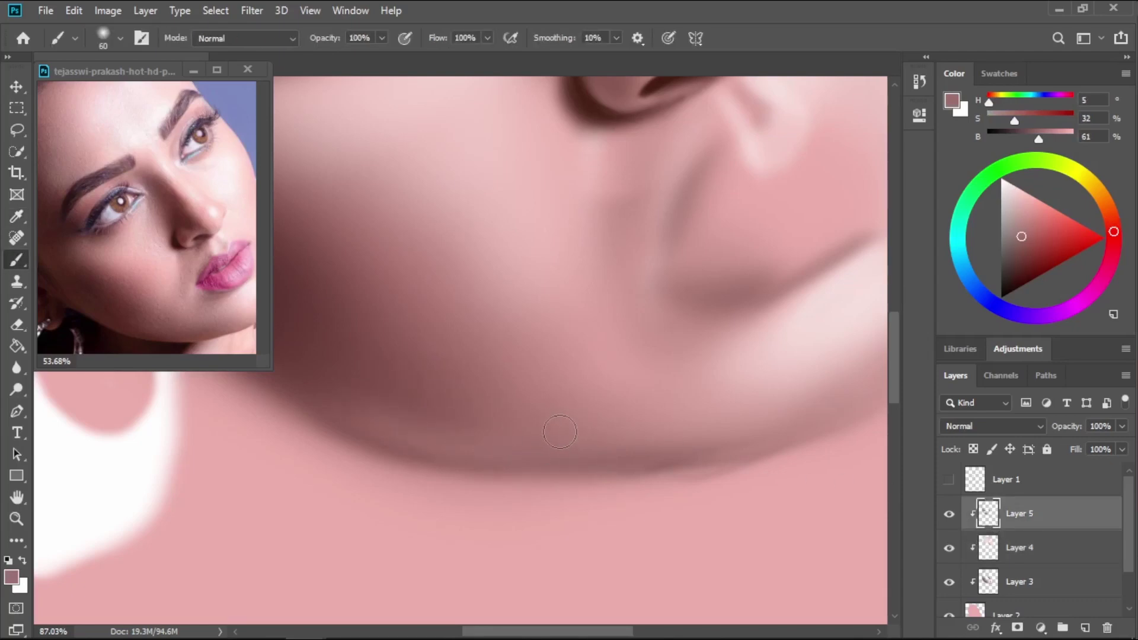
Sample the flat skin pink below the jaw with Layer 2 selected, then make Layer 5 the painting layer again.
key(i)
click(1008, 613)
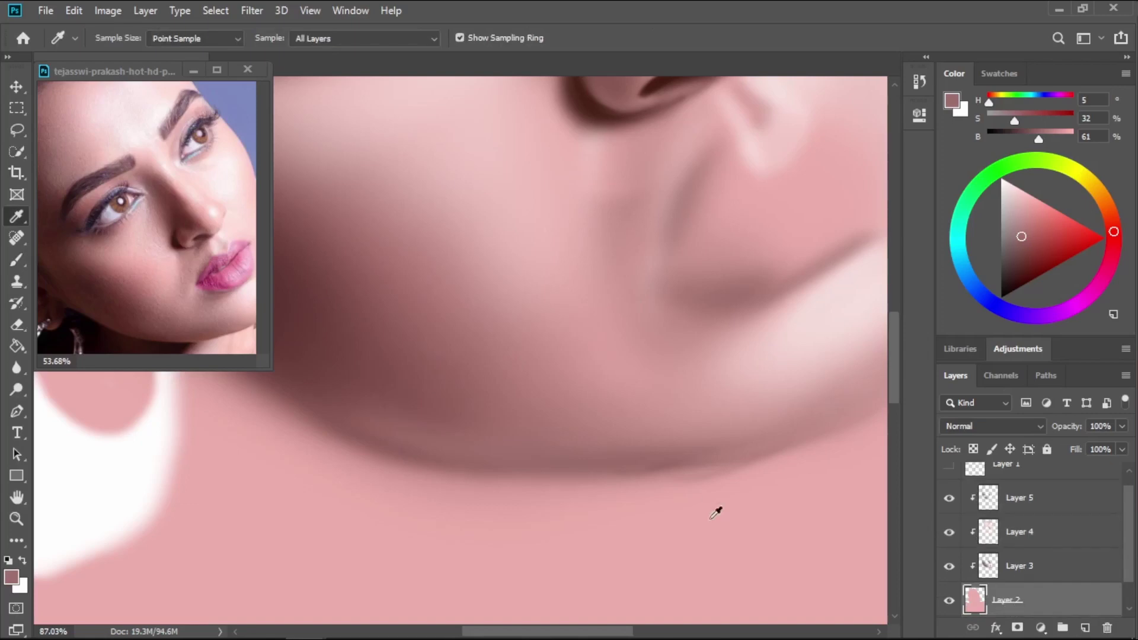
click(717, 511)
key(b)
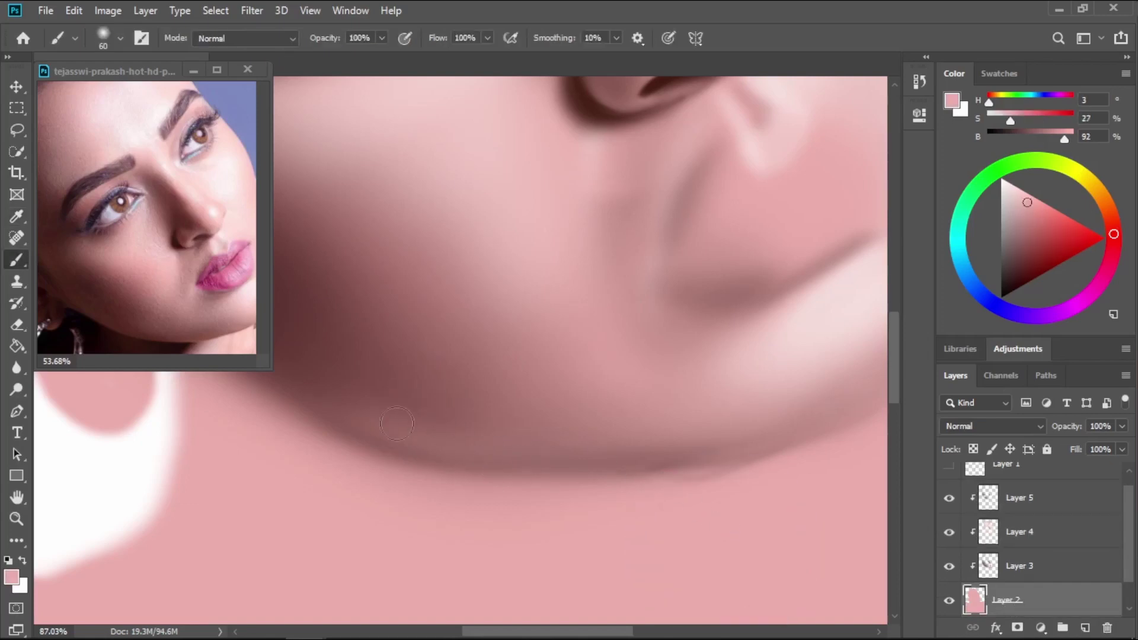
click(1026, 533)
click(1029, 500)
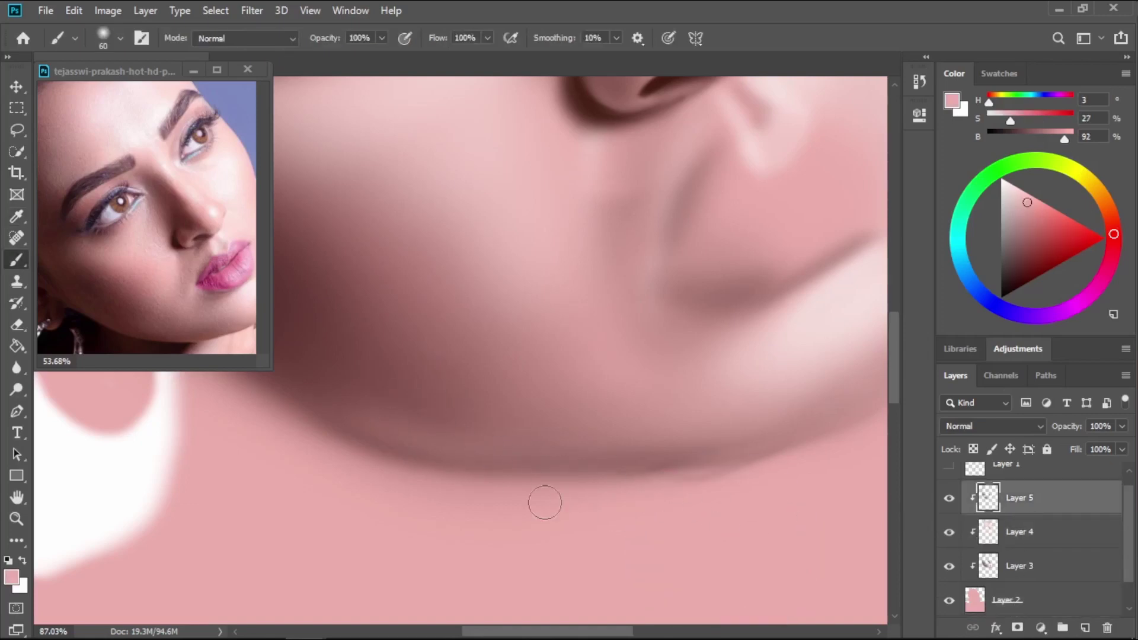
Even out the jawline shadow on Layer 5 with dark brown sampled from the shaded cheek and a brush of about 80 px.
key(i)
click(323, 353)
key(b)
key(bracketright)
key(bracketright)
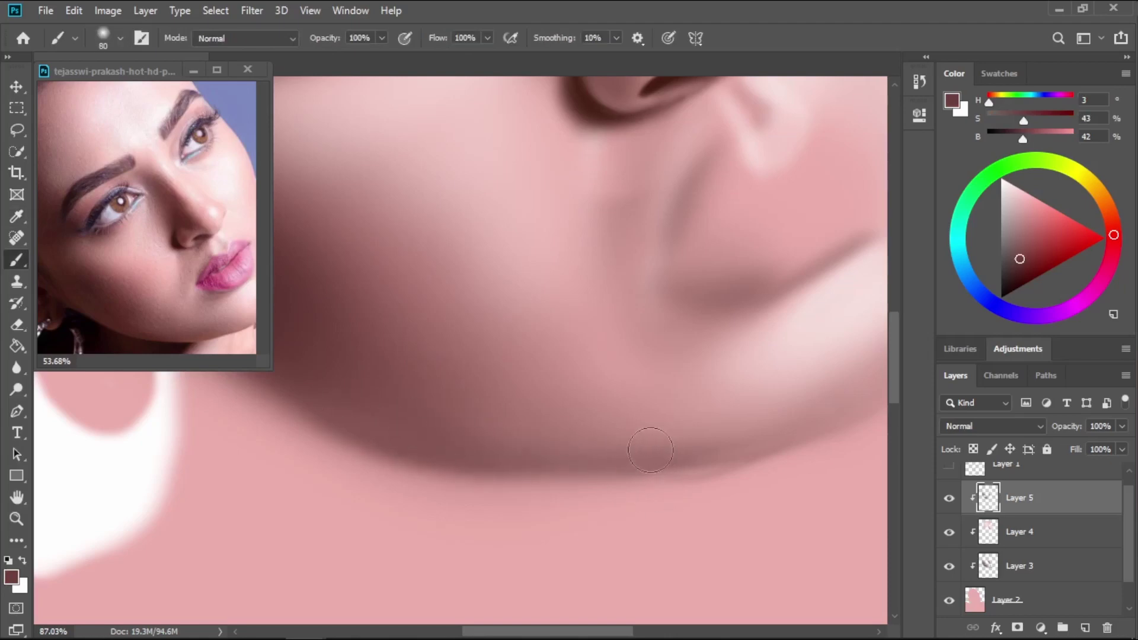
Show the sketch layer and shade the inner part of the ear next to the cheek with a smaller brush.
mouse_move(519, 386)
mouse_down()
mouse_move(836, 442)
mouse_move(880, 489)
mouse_up()
click(949, 465)
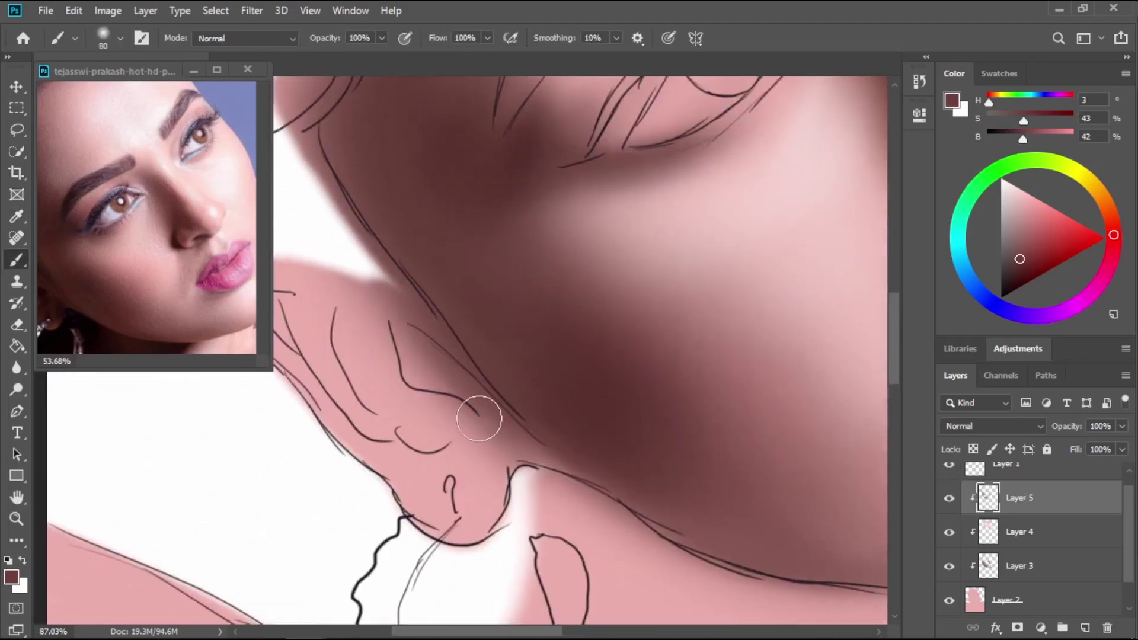
scroll(480, 419, up, 2)
key(bracketleft)
key(bracketleft)
key(bracketleft)
mouse_move(408, 320)
mouse_down()
mouse_move(444, 339)
mouse_move(447, 312)
mouse_move(542, 462)
mouse_up()
mouse_move(613, 497)
mouse_down()
mouse_move(550, 465)
mouse_move(538, 500)
mouse_move(462, 510)
mouse_move(415, 356)
mouse_move(381, 368)
mouse_move(448, 386)
mouse_up()
Shade the rest of the ear, including its outer rim and upper edge, with a soft brush of about 90 px.
key(bracketright)
key(bracketright)
key(bracketright)
key(bracketright)
key(bracketright)
key(bracketright)
drag(366, 381, 556, 429)
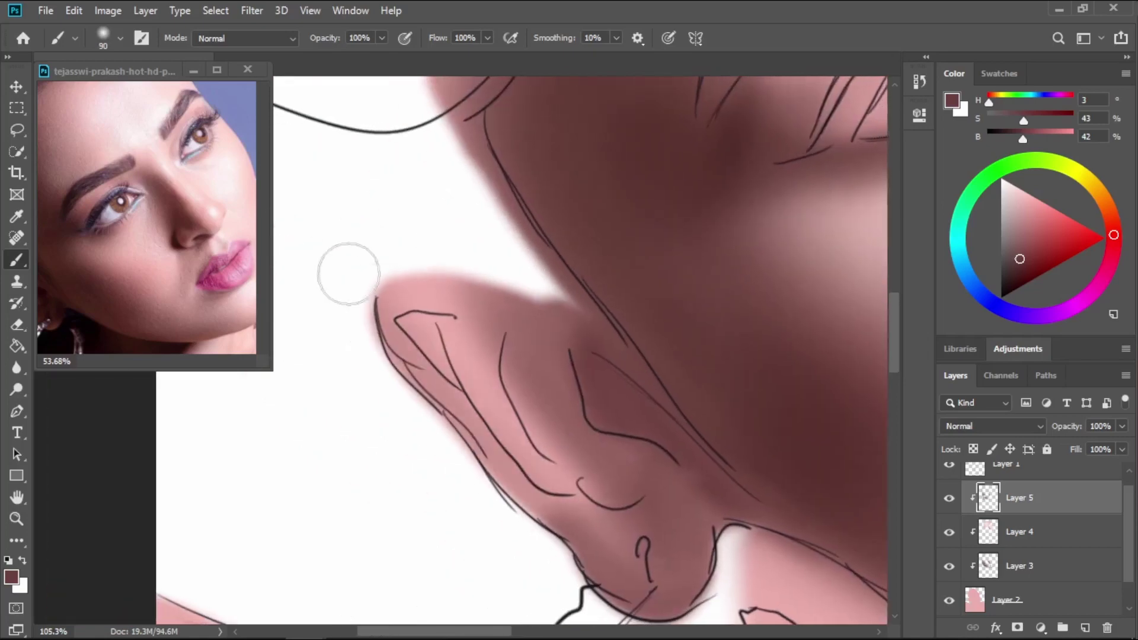
drag(348, 275, 528, 477)
mouse_move(395, 295)
mouse_down()
mouse_move(578, 477)
mouse_move(532, 459)
mouse_move(395, 295)
mouse_move(515, 410)
mouse_up()
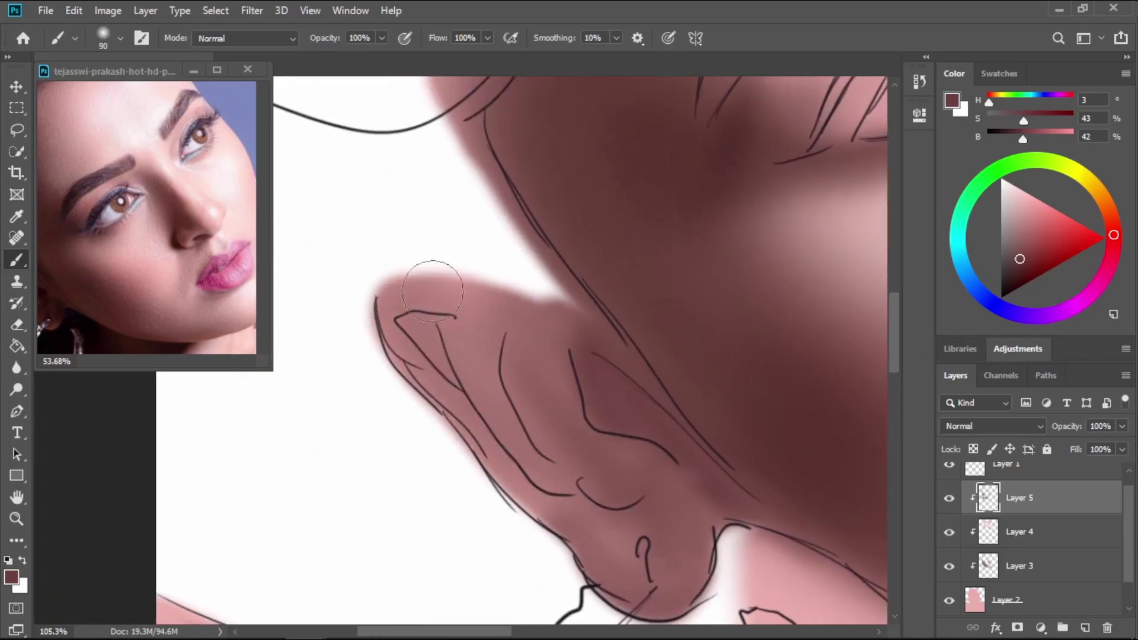
mouse_move(433, 291)
mouse_down()
mouse_move(604, 407)
mouse_move(589, 457)
mouse_move(409, 308)
mouse_move(531, 325)
mouse_move(521, 330)
mouse_move(574, 393)
mouse_move(554, 335)
mouse_up()
Deepen the inner hollow of the ear down to the area above the lobe with a 35 to 40 px brush.
key(bracketleft)
key(bracketleft)
key(bracketleft)
key(bracketleft)
key(bracketleft)
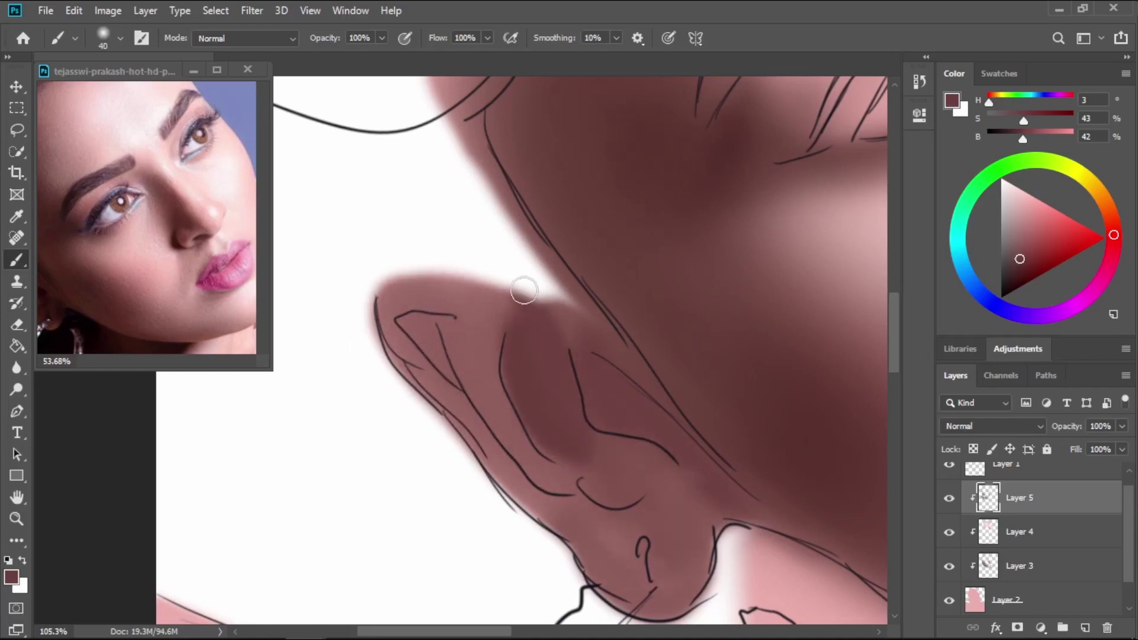
mouse_move(589, 462)
mouse_down()
mouse_move(637, 499)
mouse_move(656, 468)
mouse_move(629, 475)
mouse_up()
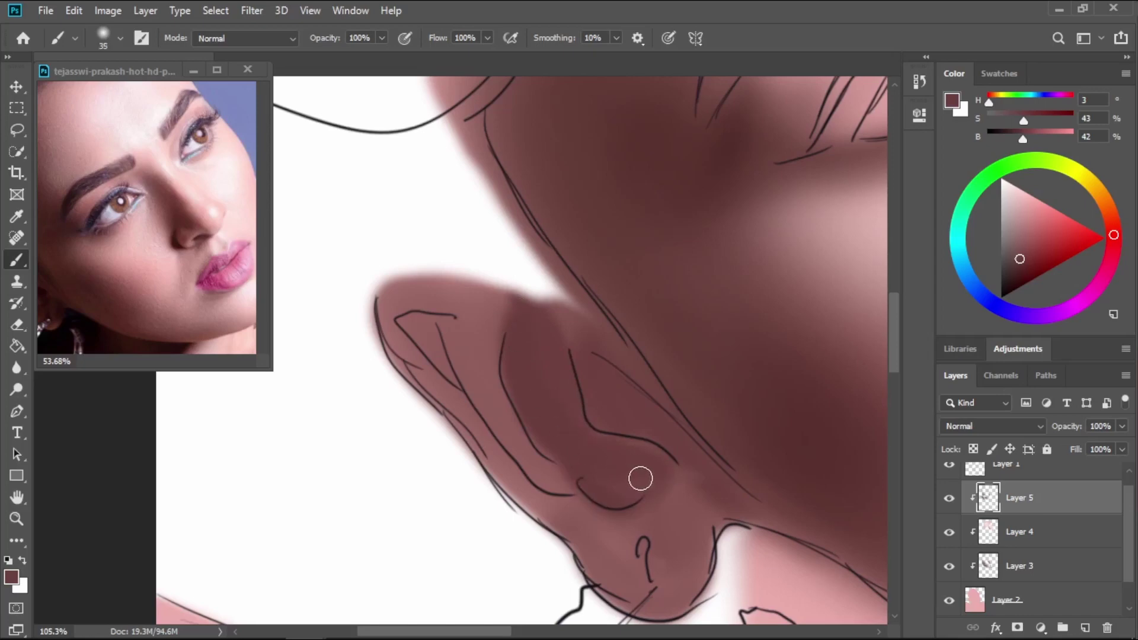
Sample a near-black brown from the reference's ear area and darken the ear's inner hollow with a brush of about 45 px.
key(i)
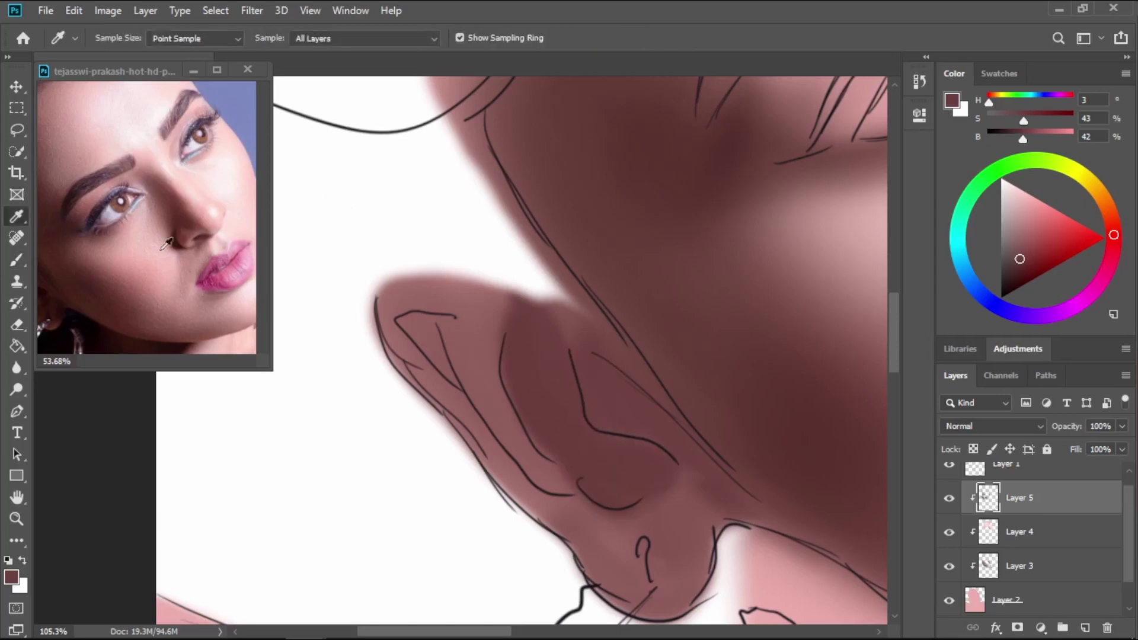
click(211, 272)
drag(201, 270, 254, 261)
click(88, 260)
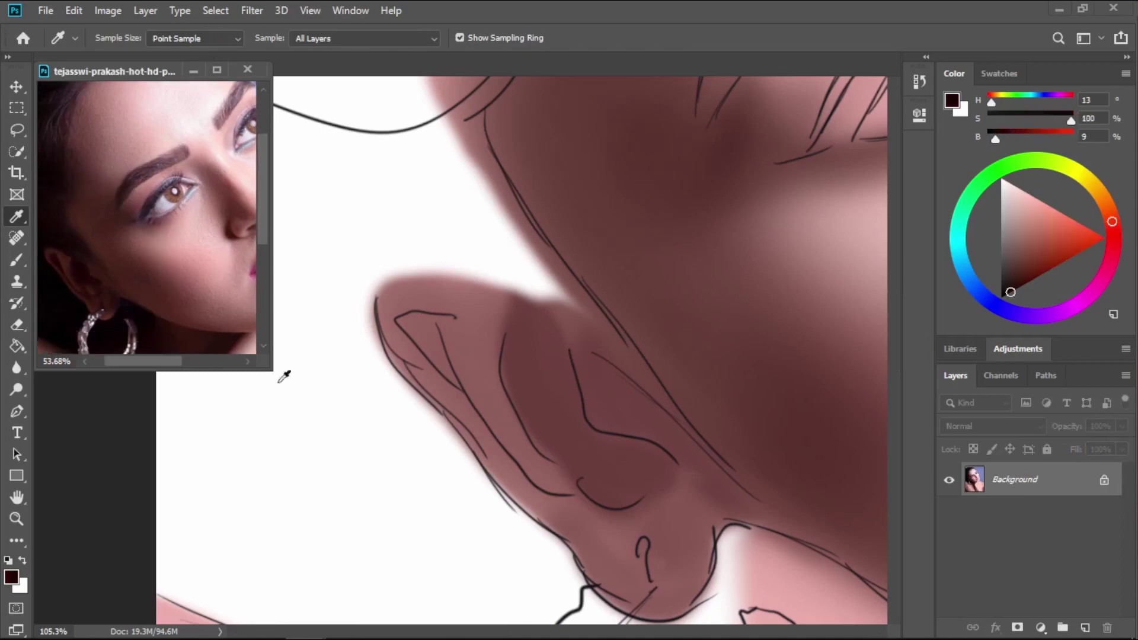
key(b)
mouse_move(517, 349)
mouse_down()
mouse_move(546, 427)
mouse_move(531, 353)
mouse_move(602, 446)
mouse_move(673, 479)
mouse_move(538, 367)
mouse_move(578, 425)
mouse_move(538, 351)
mouse_move(522, 384)
mouse_move(543, 370)
mouse_move(565, 394)
mouse_move(561, 348)
mouse_move(545, 324)
mouse_move(526, 328)
mouse_move(561, 401)
mouse_up()
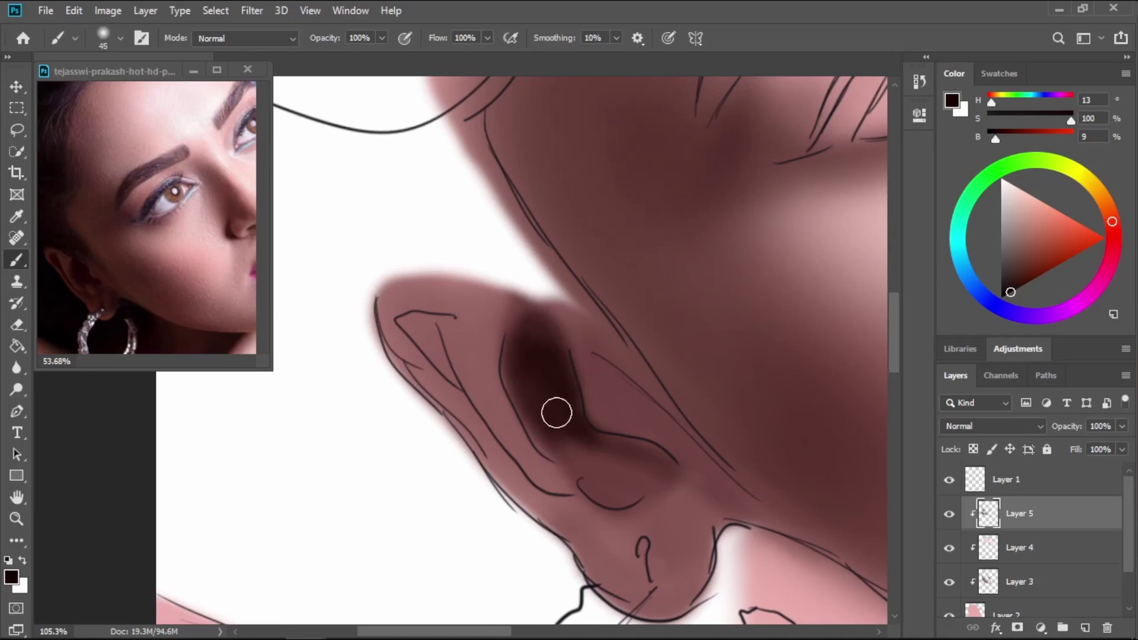
key(bracketright)
mouse_move(576, 474)
mouse_down()
mouse_move(557, 446)
mouse_move(615, 519)
mouse_move(606, 468)
mouse_move(589, 465)
mouse_move(640, 462)
mouse_move(602, 457)
mouse_move(669, 486)
mouse_move(697, 553)
mouse_move(686, 516)
mouse_move(682, 529)
mouse_move(662, 516)
mouse_move(692, 508)
mouse_up()
Paint the ear's upper fold and the groove along its outer rim in near-black brown with a 20 to 35 px brush.
key(bracketleft)
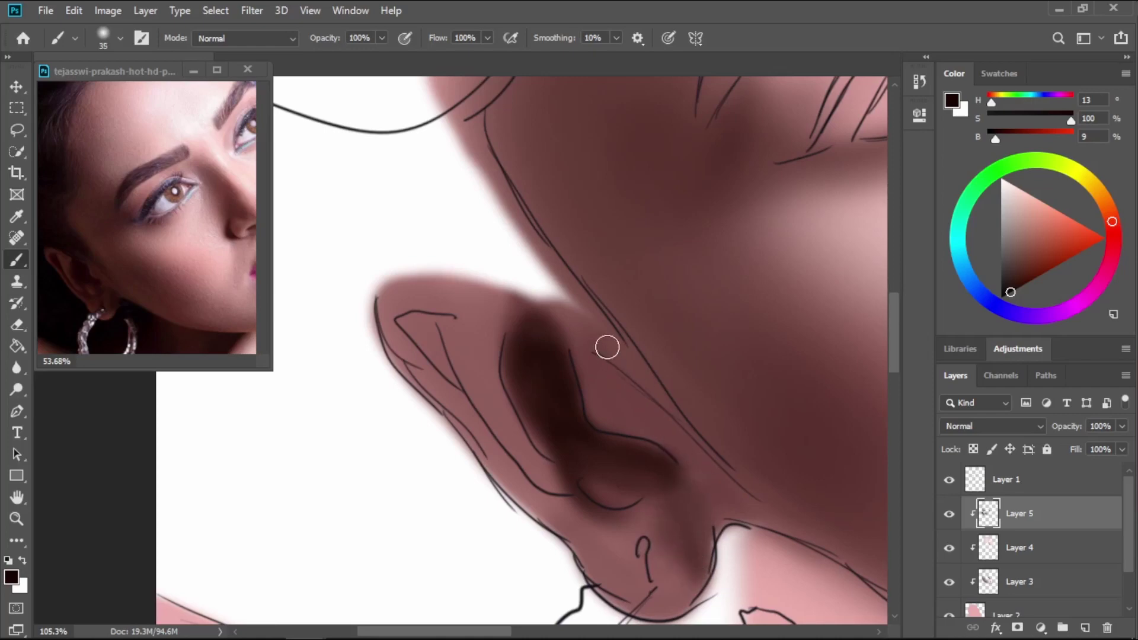
key(bracketright)
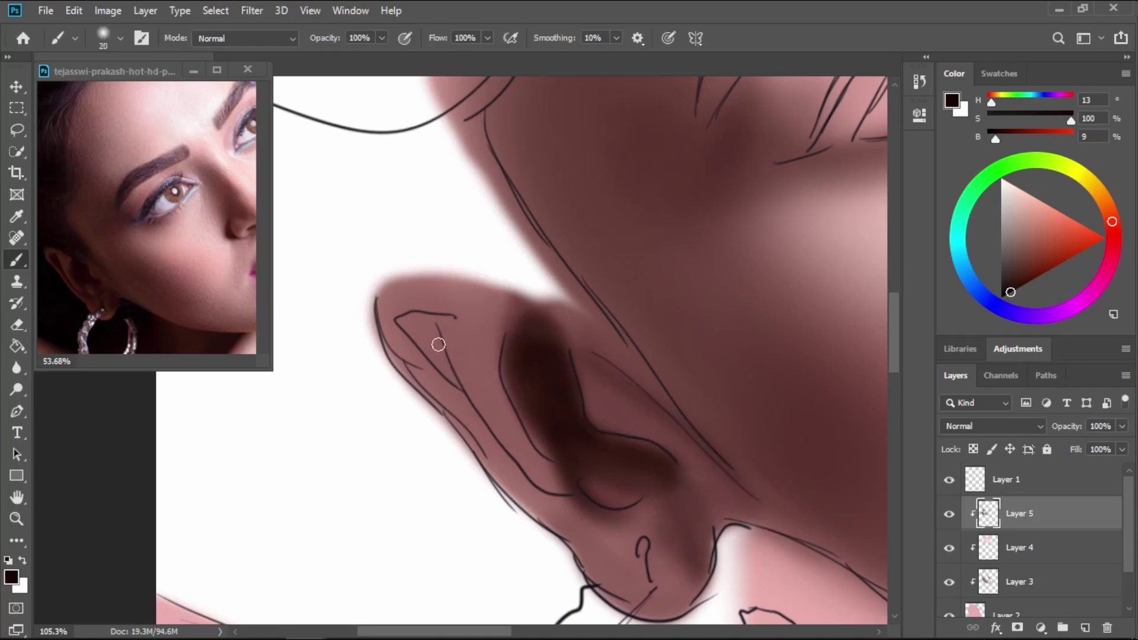
mouse_move(439, 344)
mouse_down()
mouse_move(400, 317)
mouse_move(436, 356)
mouse_move(408, 327)
mouse_up()
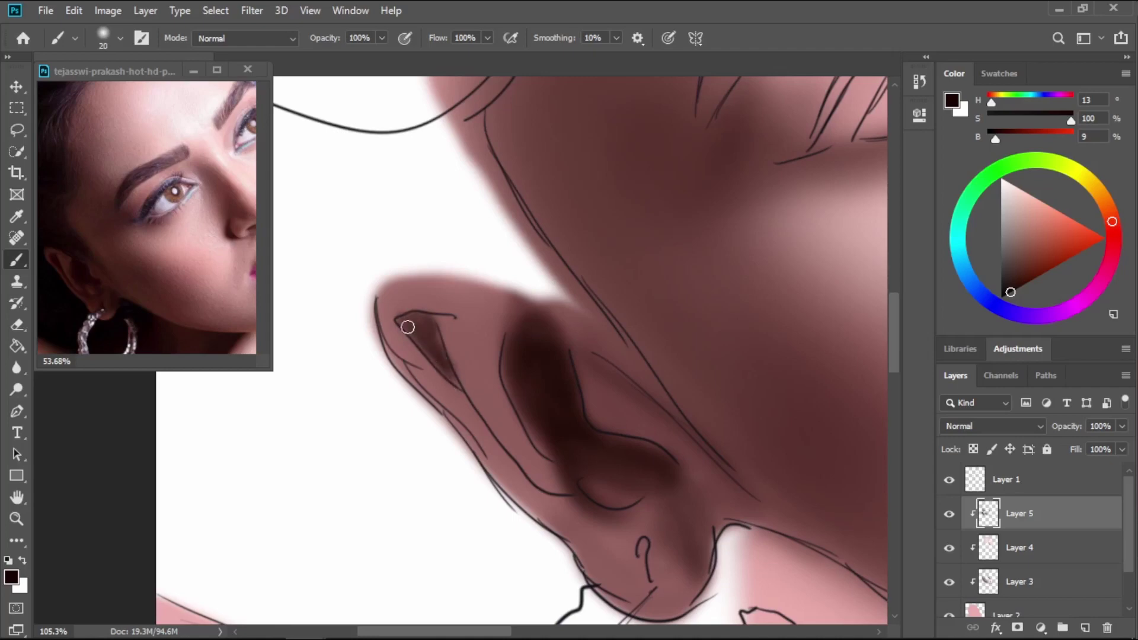
mouse_move(459, 390)
mouse_down()
mouse_move(542, 483)
mouse_move(571, 471)
mouse_up()
mouse_move(427, 375)
mouse_down()
mouse_move(417, 333)
mouse_move(429, 325)
mouse_move(481, 432)
mouse_move(596, 530)
mouse_move(592, 544)
mouse_move(574, 524)
mouse_move(610, 526)
mouse_move(621, 571)
mouse_up()
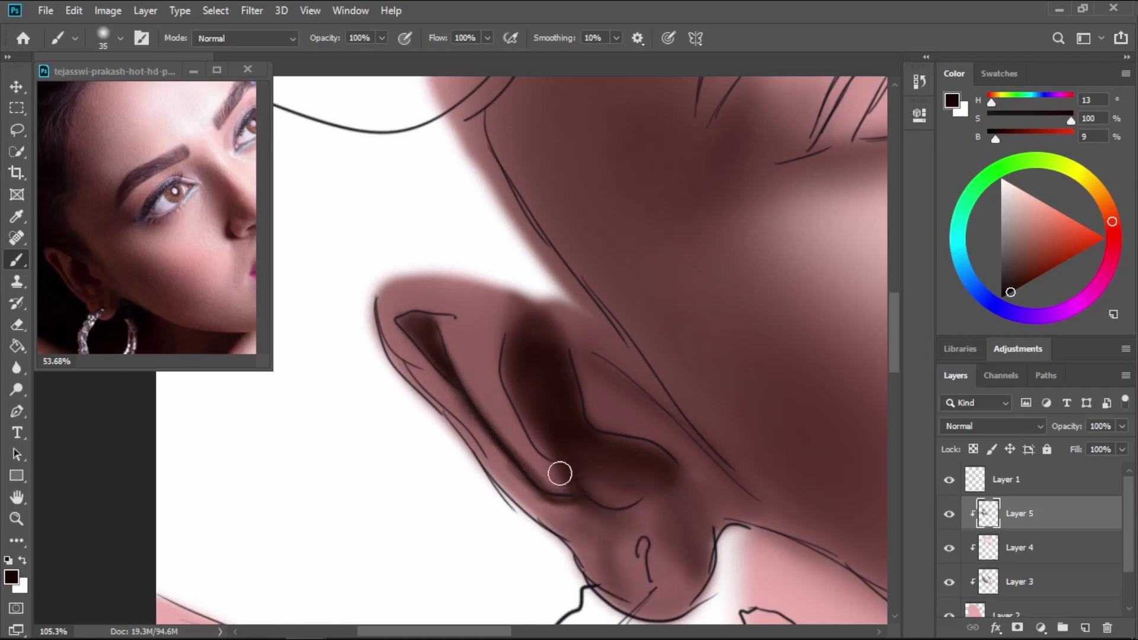
mouse_move(559, 473)
mouse_down()
mouse_move(494, 383)
mouse_move(492, 400)
mouse_move(486, 329)
mouse_move(488, 373)
mouse_move(415, 302)
mouse_move(493, 426)
mouse_move(528, 457)
mouse_up()
Glaze the ear's rim, inner ridge and lobe with reddish brown sampled from the reference's ear, using a brush of about 45 px.
key(i)
click(68, 257)
key(b)
mouse_move(442, 302)
mouse_down()
mouse_move(470, 294)
mouse_move(458, 366)
mouse_up()
mouse_move(392, 342)
mouse_down()
mouse_move(598, 570)
mouse_move(648, 536)
mouse_move(660, 591)
mouse_move(641, 521)
mouse_move(652, 586)
mouse_up()
mouse_move(595, 377)
mouse_down()
mouse_move(667, 440)
mouse_move(560, 318)
mouse_move(669, 437)
mouse_move(648, 456)
mouse_move(493, 309)
mouse_move(484, 354)
mouse_move(541, 473)
mouse_move(478, 400)
mouse_move(482, 342)
mouse_move(469, 352)
mouse_move(505, 377)
mouse_move(574, 364)
mouse_move(480, 307)
mouse_move(489, 359)
mouse_move(503, 367)
mouse_move(436, 289)
mouse_move(384, 300)
mouse_move(396, 318)
mouse_move(441, 322)
mouse_move(429, 361)
mouse_move(427, 336)
mouse_move(429, 369)
mouse_move(406, 363)
mouse_move(562, 514)
mouse_up()
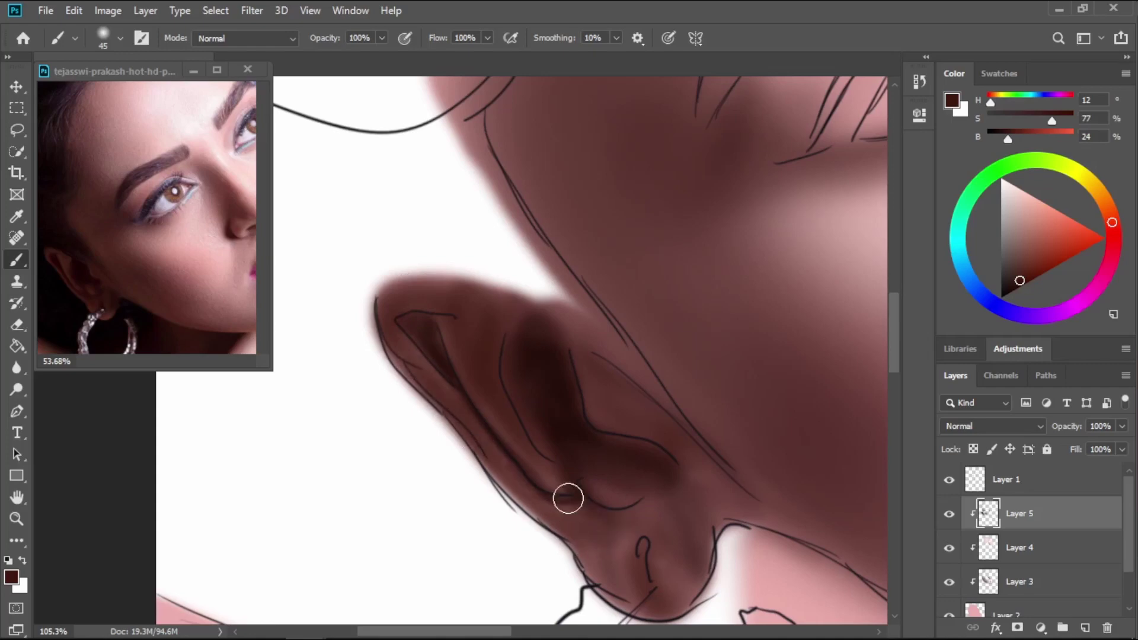
Deepen the ear's hollow, upper fold and lower rim with dark brown sampled from the painted hollow, using a 20 to 50 px brush.
alt+click(546, 337)
key(bracketright)
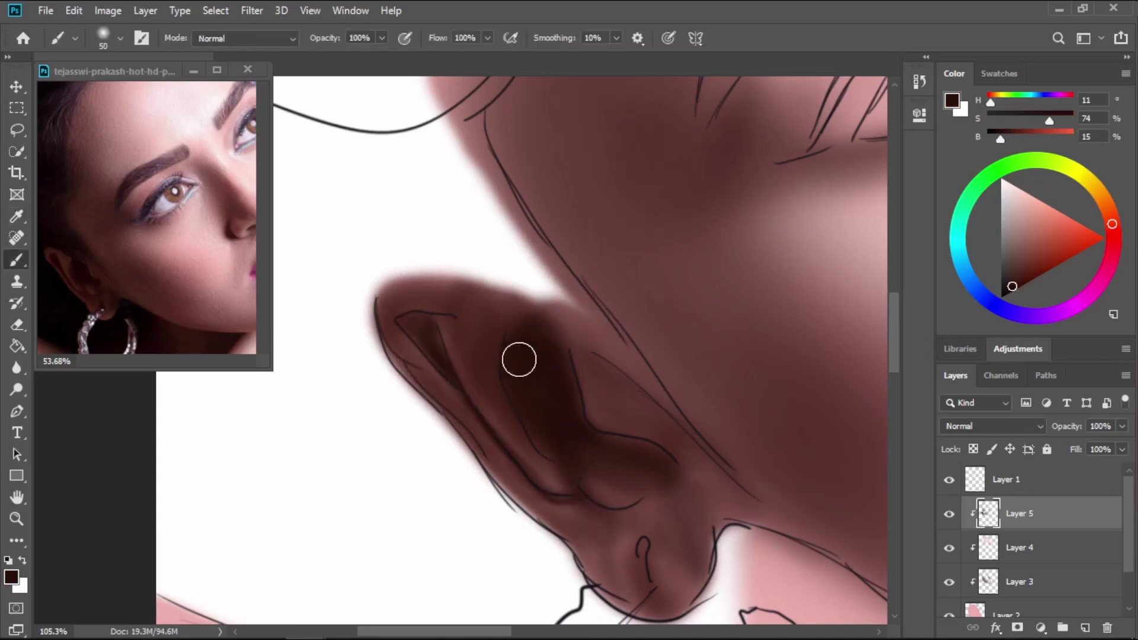
key(bracketleft)
key(bracketleft)
key(bracketleft)
drag(419, 322, 452, 389)
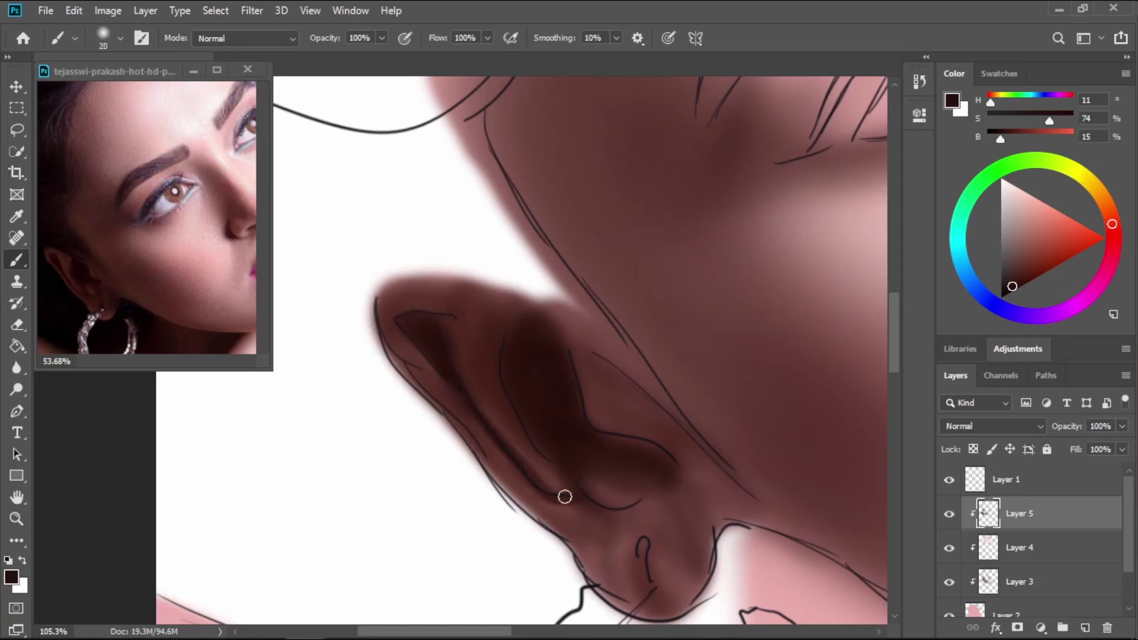
key(bracketright)
mouse_move(540, 499)
mouse_down()
mouse_move(598, 514)
mouse_move(620, 558)
mouse_move(656, 516)
mouse_move(691, 539)
mouse_move(685, 579)
mouse_up()
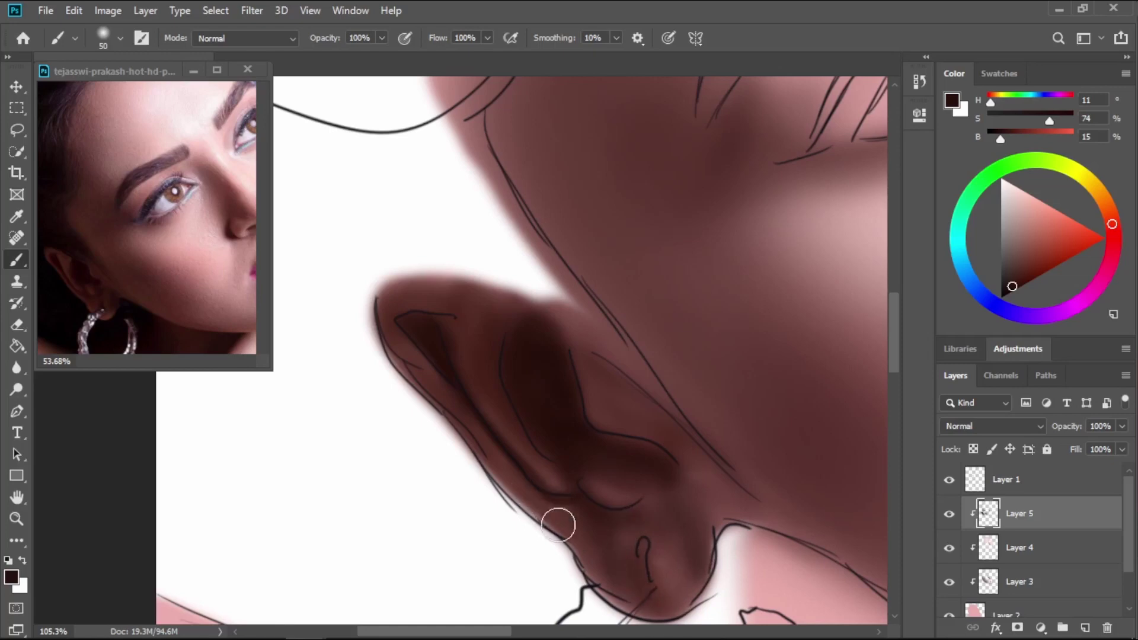
Hide the sketch layer and paint the ear's inner ridges with a brown sampled from the reference's ear, lightened to H 12, S 47, B 38.
click(948, 480)
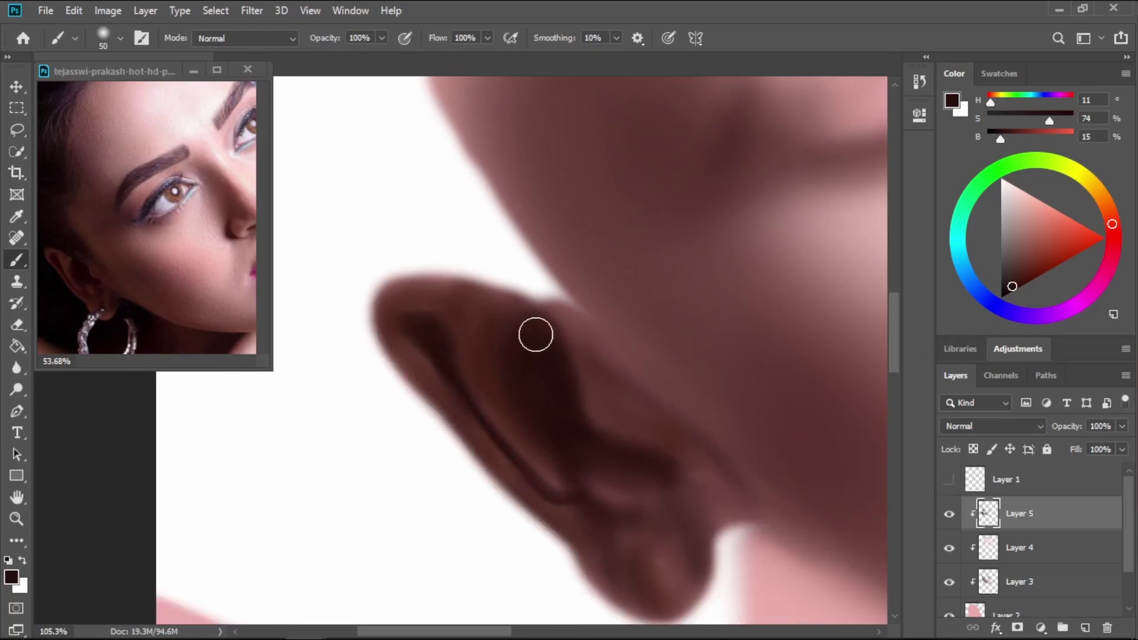
key(i)
click(69, 259)
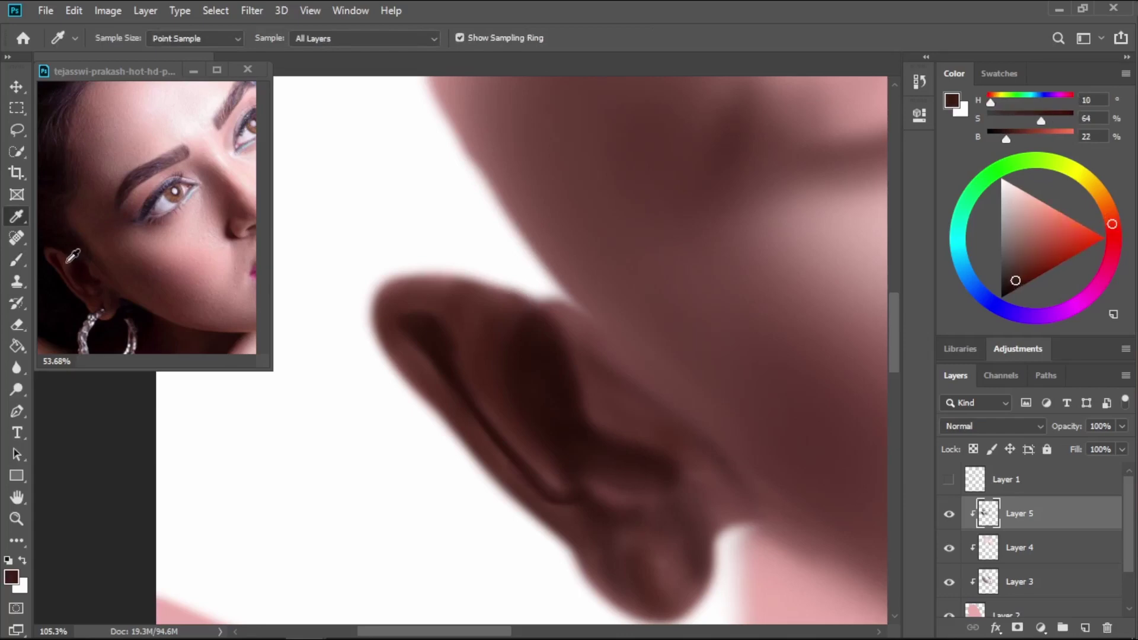
click(76, 257)
click(77, 255)
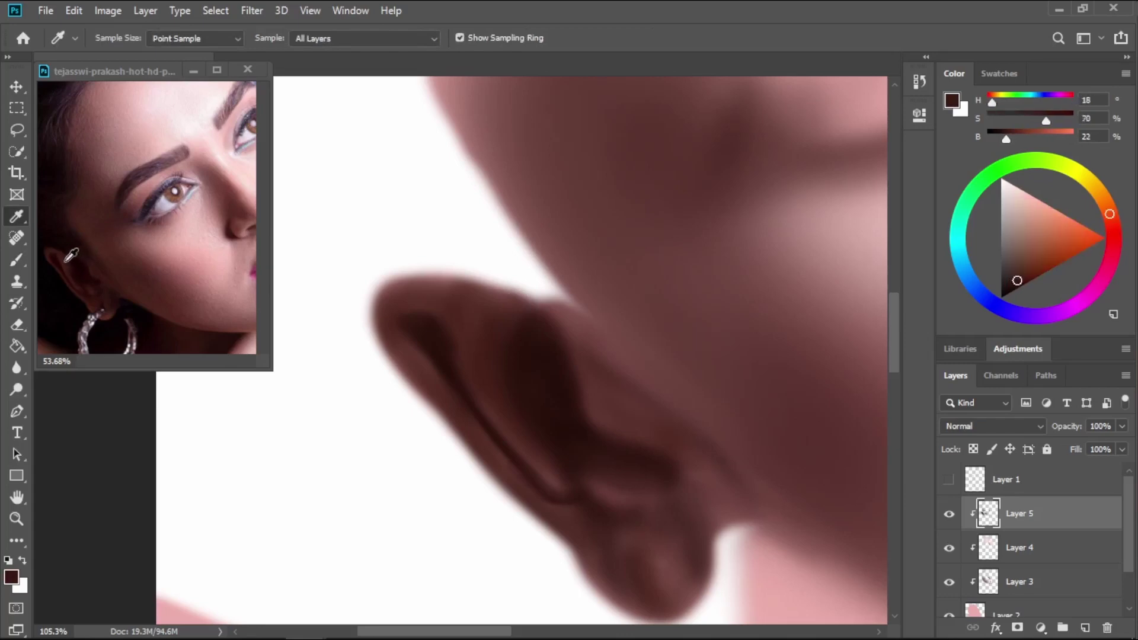
key(b)
drag(1026, 278, 1020, 263)
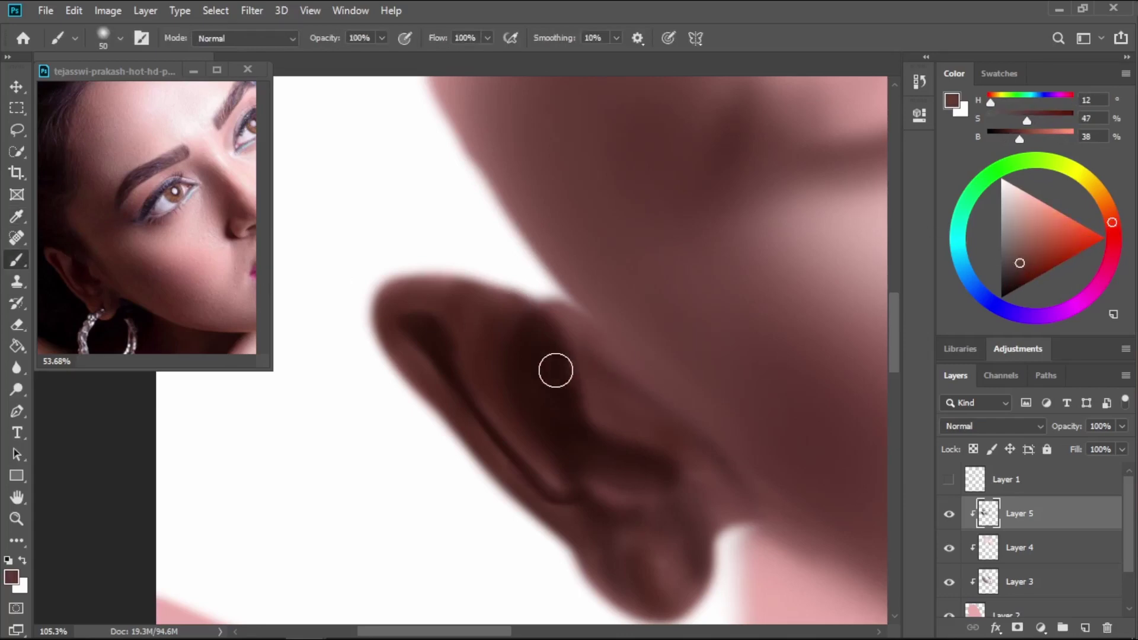
key([)
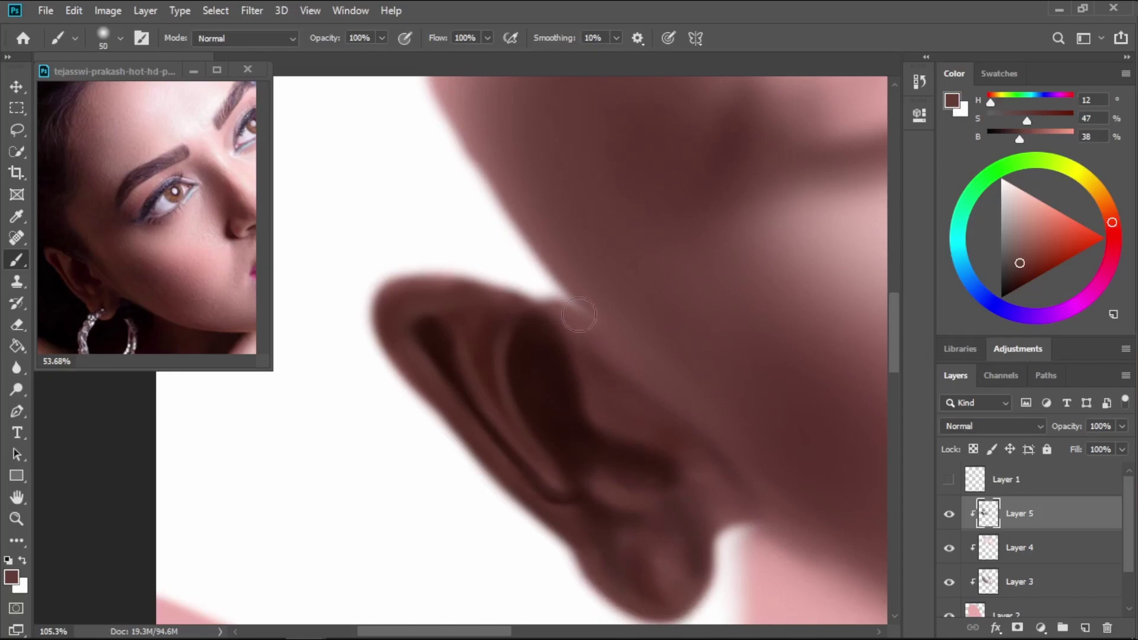
Show the sketch layer again and add a new clipped layer above Layer 5 for shading the neck and shoulder.
key(bracketright)
key(bracketright)
key(bracketright)
scroll(675, 350, down, 2)
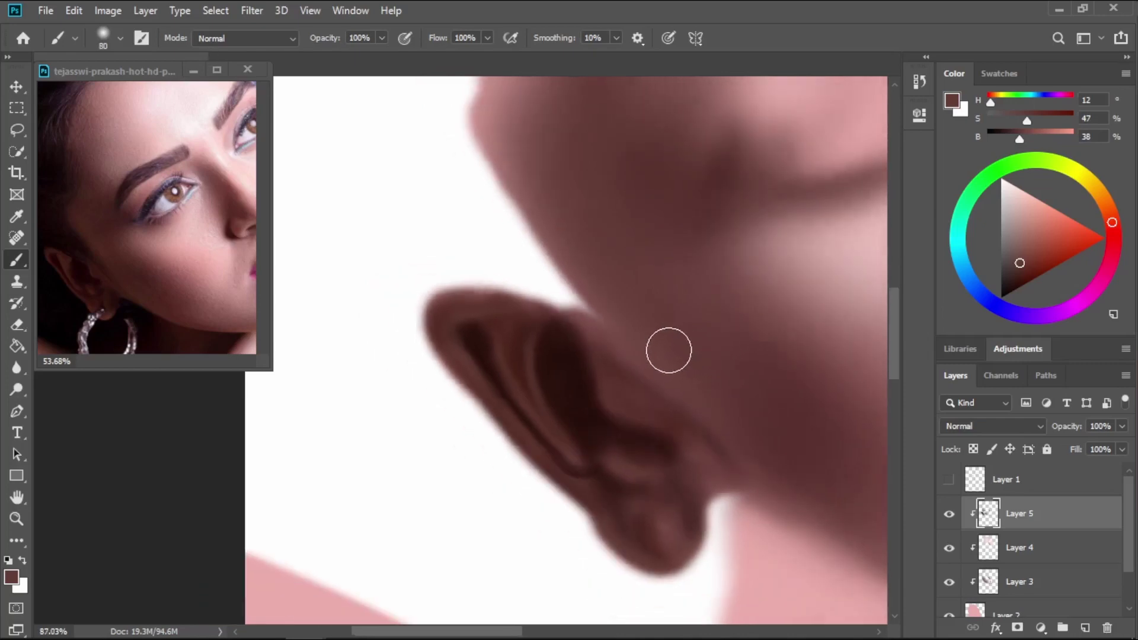
scroll(675, 381, down, 2)
drag(676, 392, 340, 288)
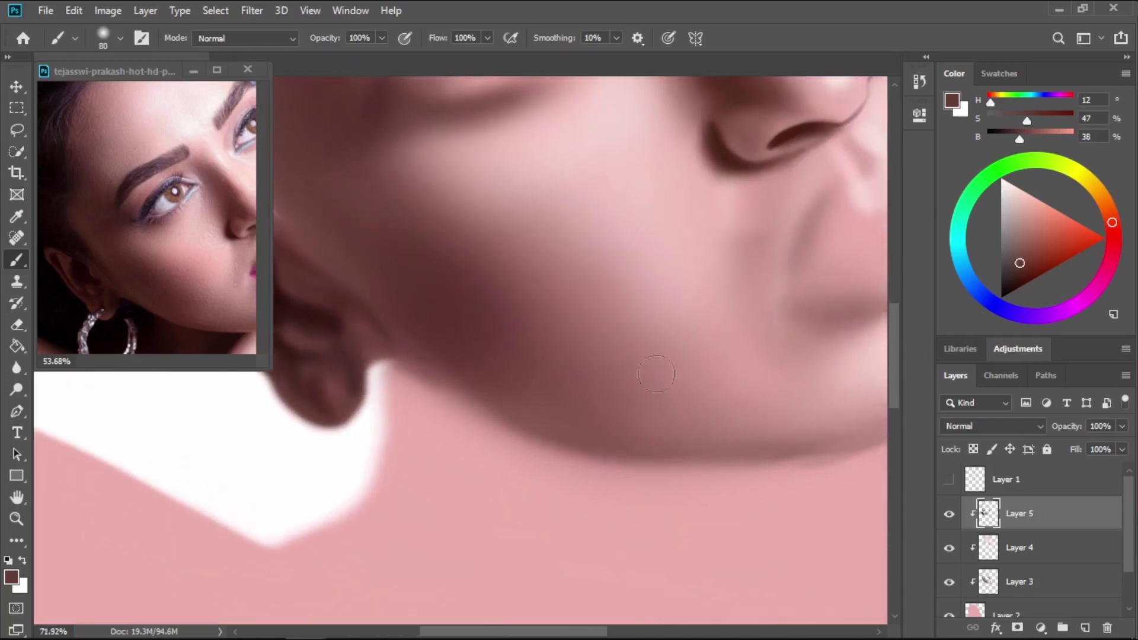
drag(656, 373, 538, 348)
drag(731, 409, 708, 341)
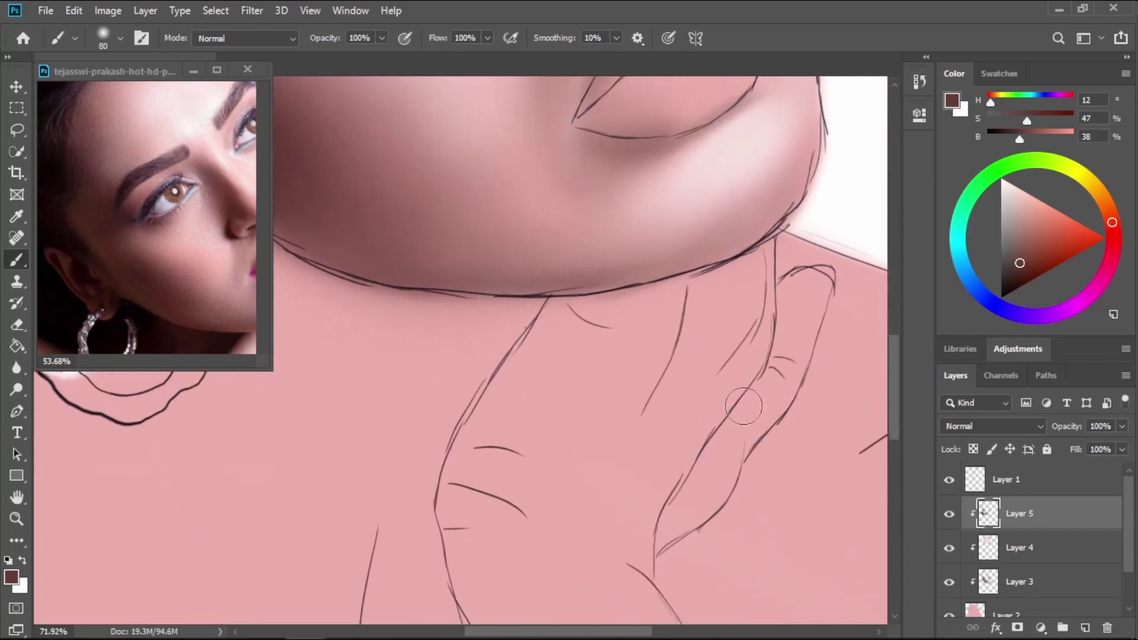
mouse_move(771, 447)
mouse_down()
mouse_move(742, 358)
mouse_move(833, 379)
mouse_up()
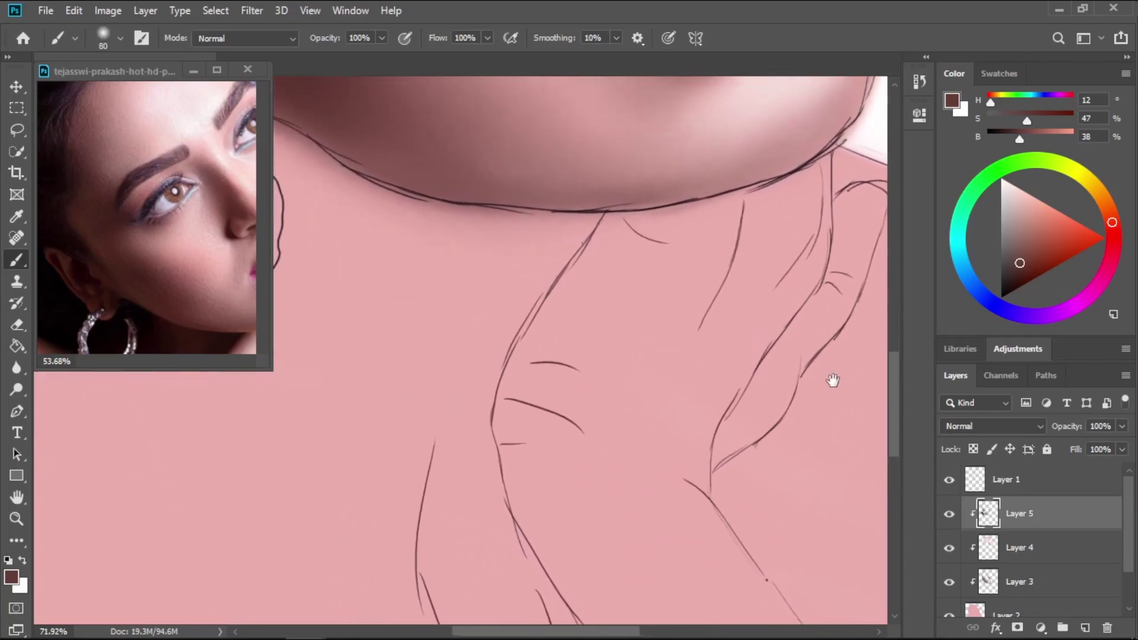
drag(741, 430, 796, 417)
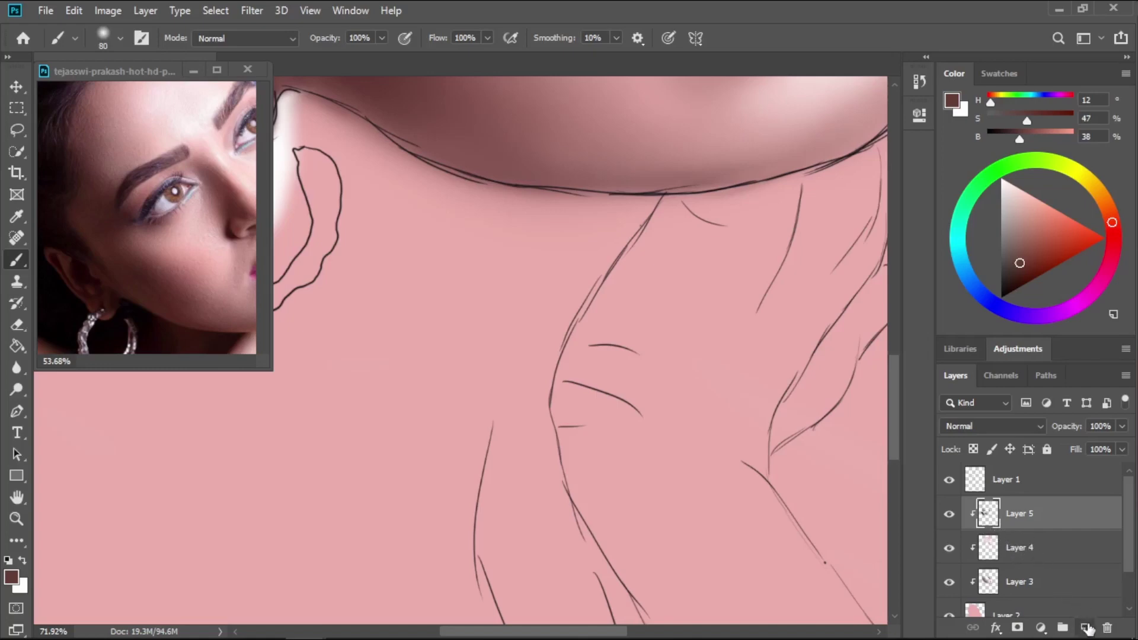
click(1086, 627)
Sample the dark brown from the reference's neck shadow and paint a band of shadow directly beneath the jawline.
drag(600, 362, 798, 429)
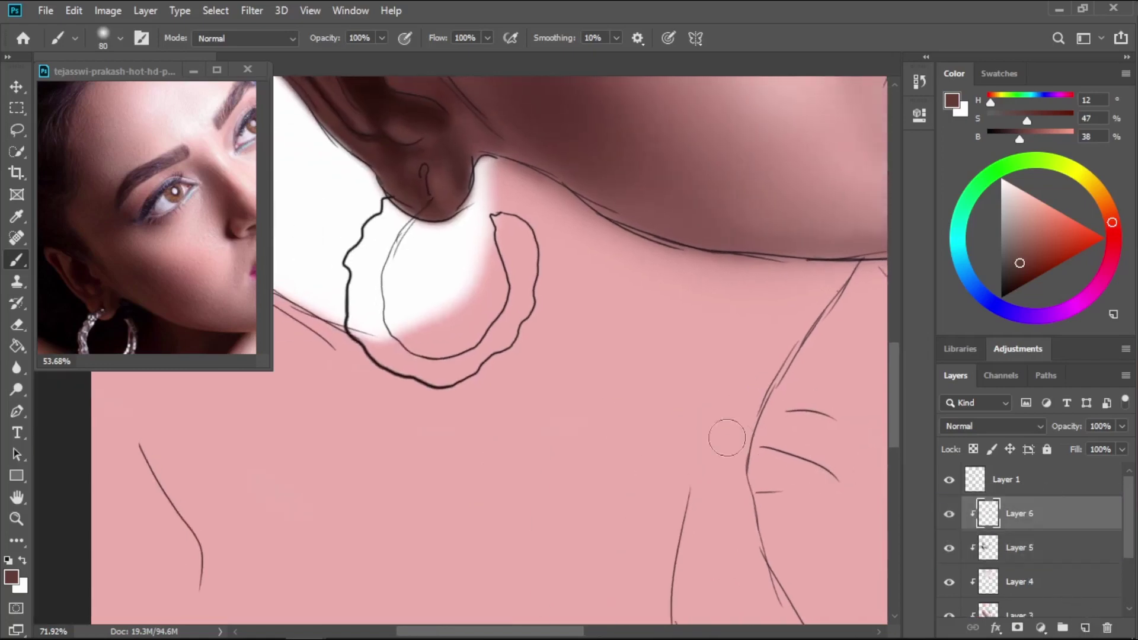
key(i)
drag(186, 296, 161, 151)
click(168, 207)
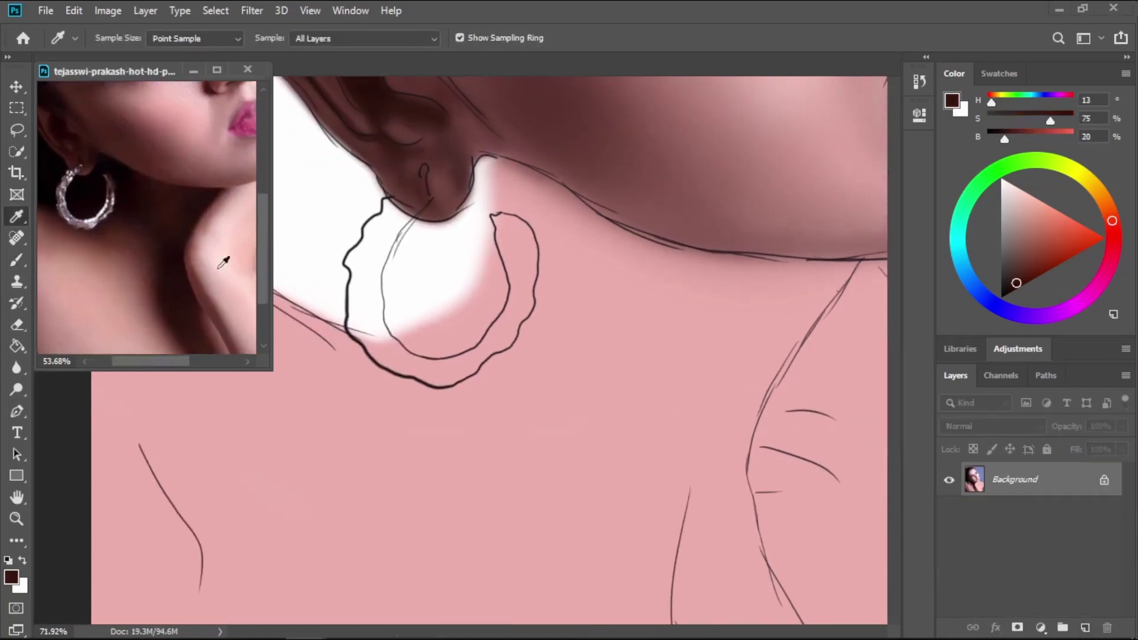
key(b)
click(529, 214)
key(bracketleft)
key(bracketleft)
mouse_move(497, 206)
mouse_down()
mouse_move(488, 176)
mouse_move(515, 178)
mouse_move(628, 248)
mouse_move(557, 227)
mouse_move(746, 278)
mouse_move(775, 267)
mouse_up()
key(bracketleft)
key(bracketleft)
mouse_move(597, 238)
mouse_down()
mouse_move(825, 276)
mouse_move(747, 276)
mouse_move(728, 263)
mouse_up()
mouse_move(796, 285)
mouse_down()
mouse_move(603, 282)
mouse_move(577, 250)
mouse_move(693, 271)
mouse_move(657, 256)
mouse_move(804, 309)
mouse_up()
Extend the dark brown shadow down the neck and beneath the earring, enlarging the brush from 125 to 250 px.
key(bracketright)
key(bracketright)
key(bracketright)
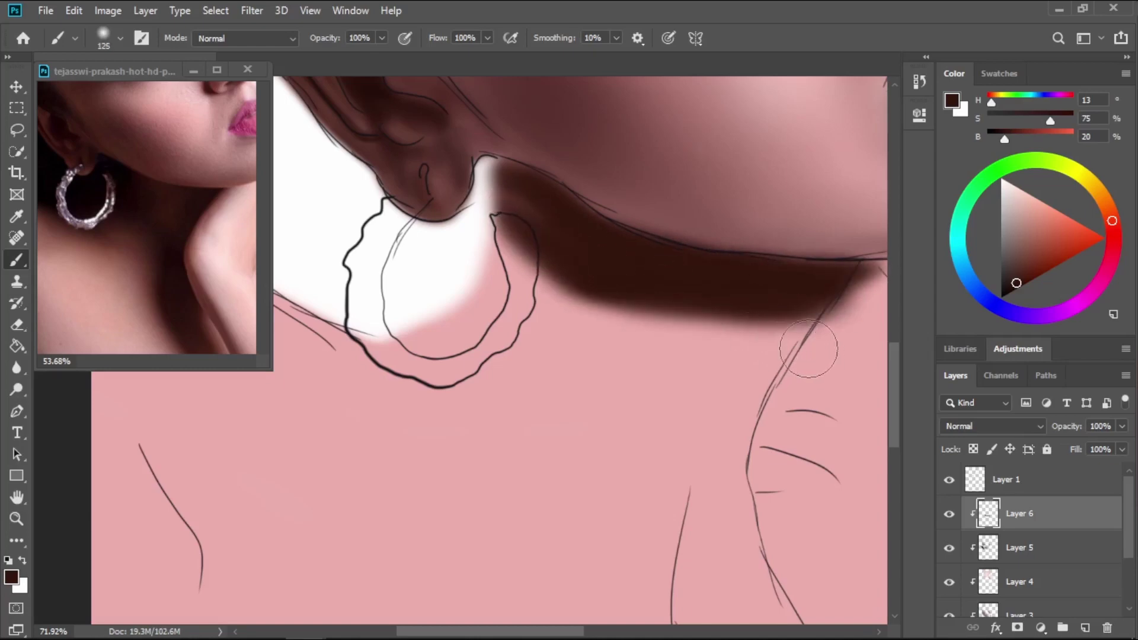
mouse_move(808, 349)
mouse_down()
mouse_move(780, 326)
mouse_move(762, 352)
mouse_move(773, 341)
mouse_move(700, 365)
mouse_move(620, 367)
mouse_move(593, 296)
mouse_move(599, 333)
mouse_move(584, 300)
mouse_up()
key(bracketright)
key(bracketright)
drag(739, 323, 682, 382)
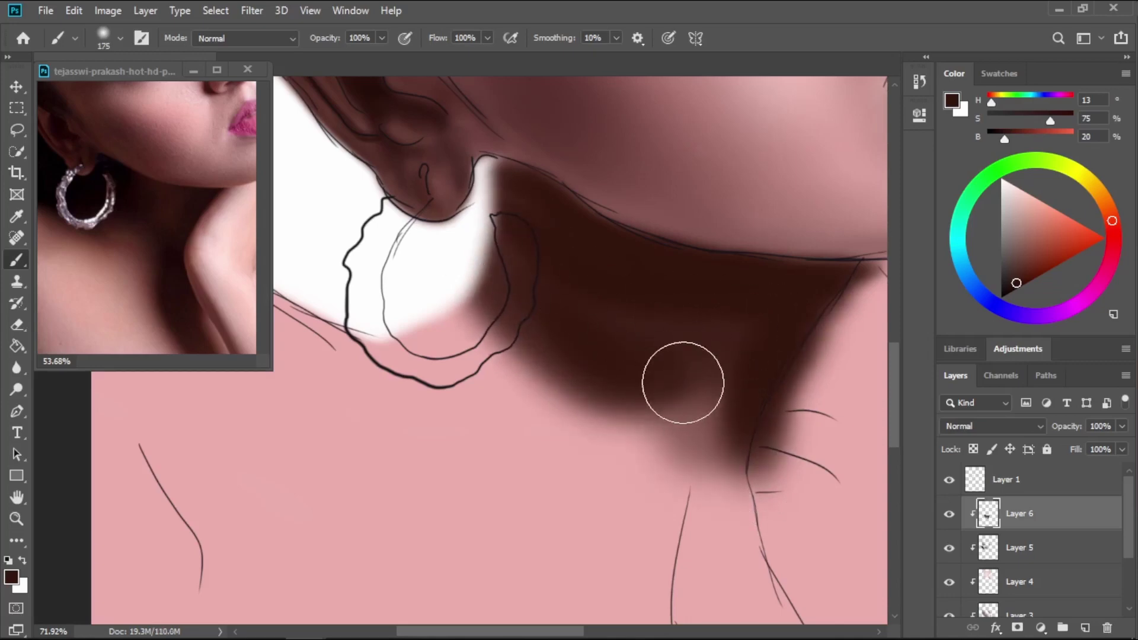
key(bracketright)
key(bracketright)
key(bracketright)
mouse_move(642, 348)
mouse_down()
mouse_move(570, 342)
mouse_move(603, 313)
mouse_move(717, 406)
mouse_up()
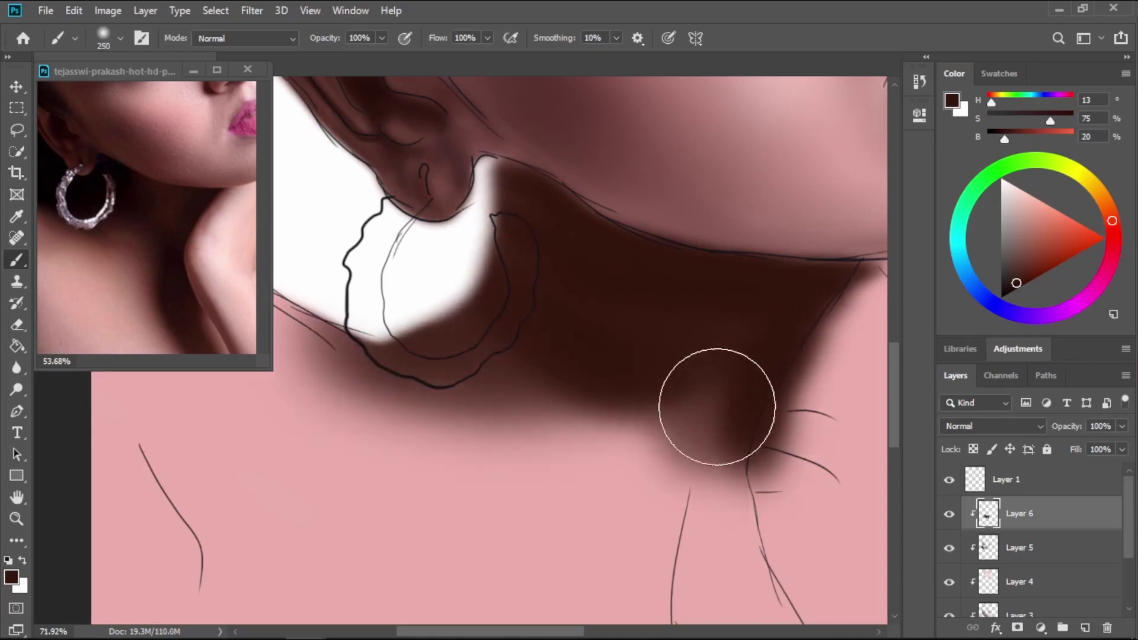
Continue the dark brown shadow from the neck down beside the forearm to the neckline.
scroll(717, 407, down, 3)
scroll(691, 363, up, 2)
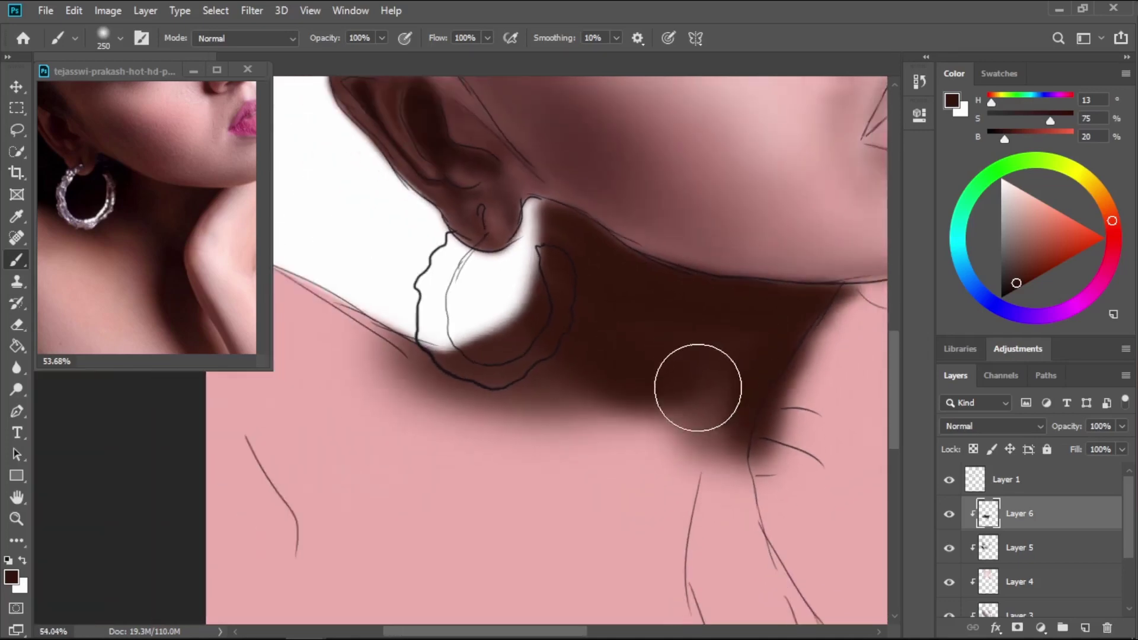
mouse_move(749, 444)
mouse_down()
mouse_move(608, 303)
mouse_move(590, 317)
mouse_move(594, 436)
mouse_move(606, 470)
mouse_move(583, 328)
mouse_move(605, 473)
mouse_move(605, 318)
mouse_move(629, 424)
mouse_move(575, 325)
mouse_move(565, 260)
mouse_move(648, 455)
mouse_move(558, 244)
mouse_move(639, 407)
mouse_up()
key(bracketleft)
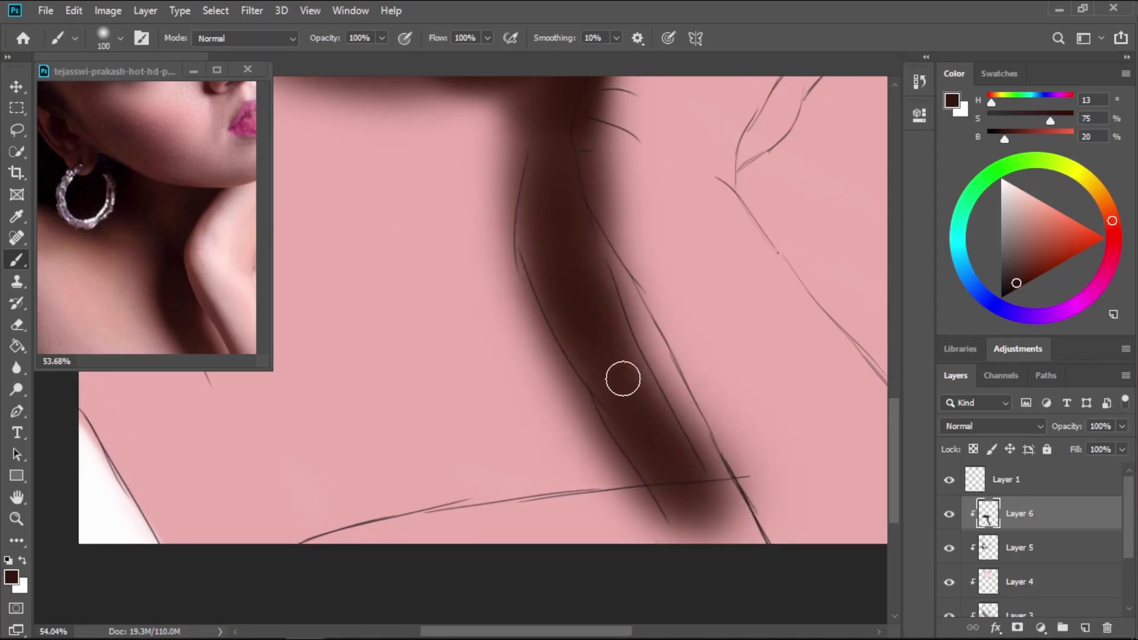
Sample a pinkish brown from the reference's forearm and softly glaze the forearm edge and the middle of the neck with a 300 px brush.
key(i)
click(214, 339)
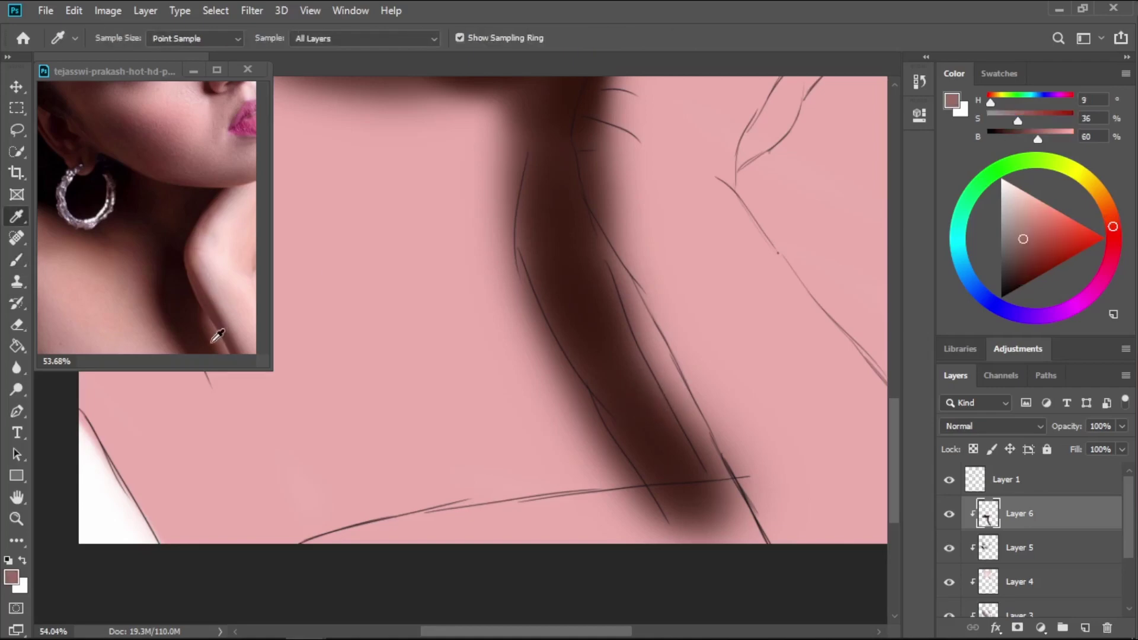
key(b)
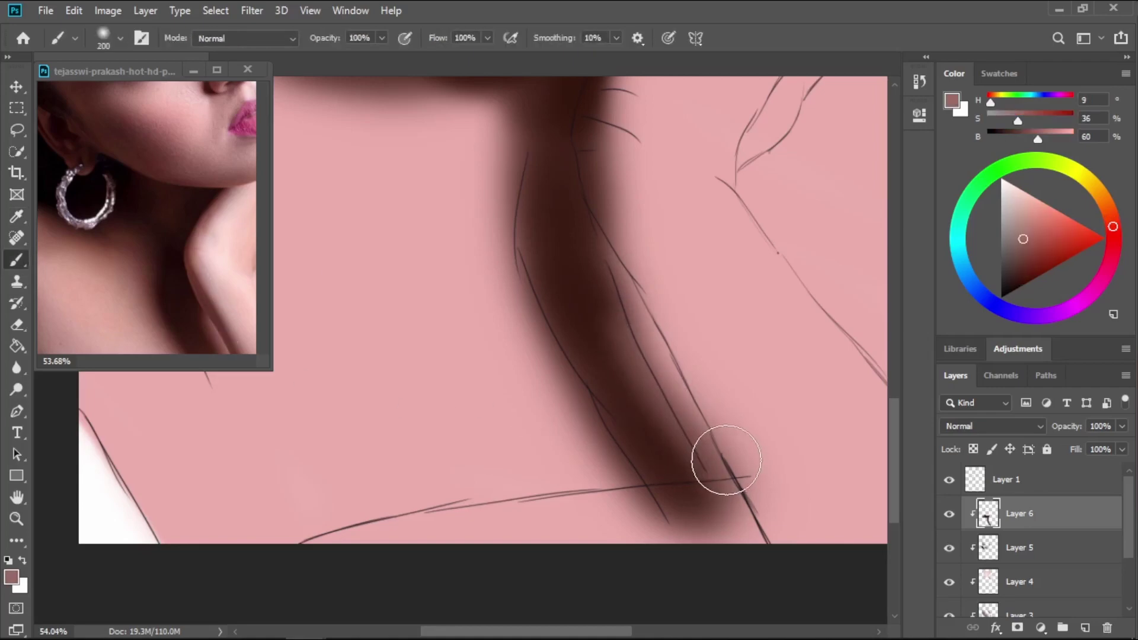
mouse_move(658, 352)
mouse_down()
mouse_move(703, 423)
mouse_move(677, 367)
mouse_move(696, 382)
mouse_move(683, 387)
mouse_move(700, 366)
mouse_up()
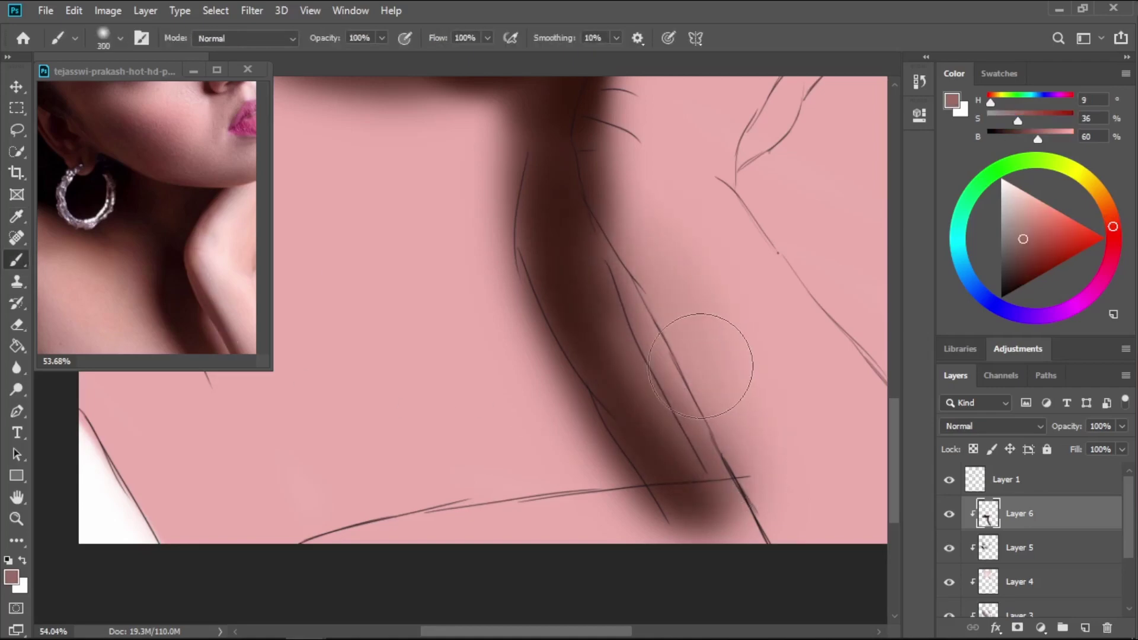
drag(659, 329, 715, 535)
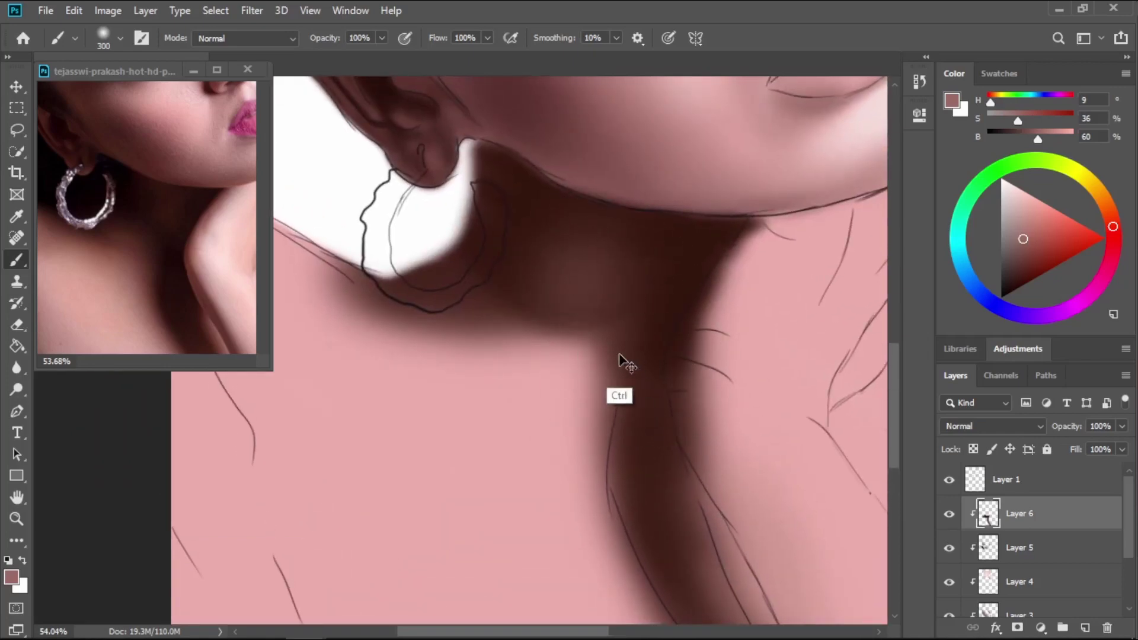
Undo the last three glazing strokes on the neck and redo them for comparison.
key(ctrl+z)
key(ctrl+z)
key(ctrl+z)
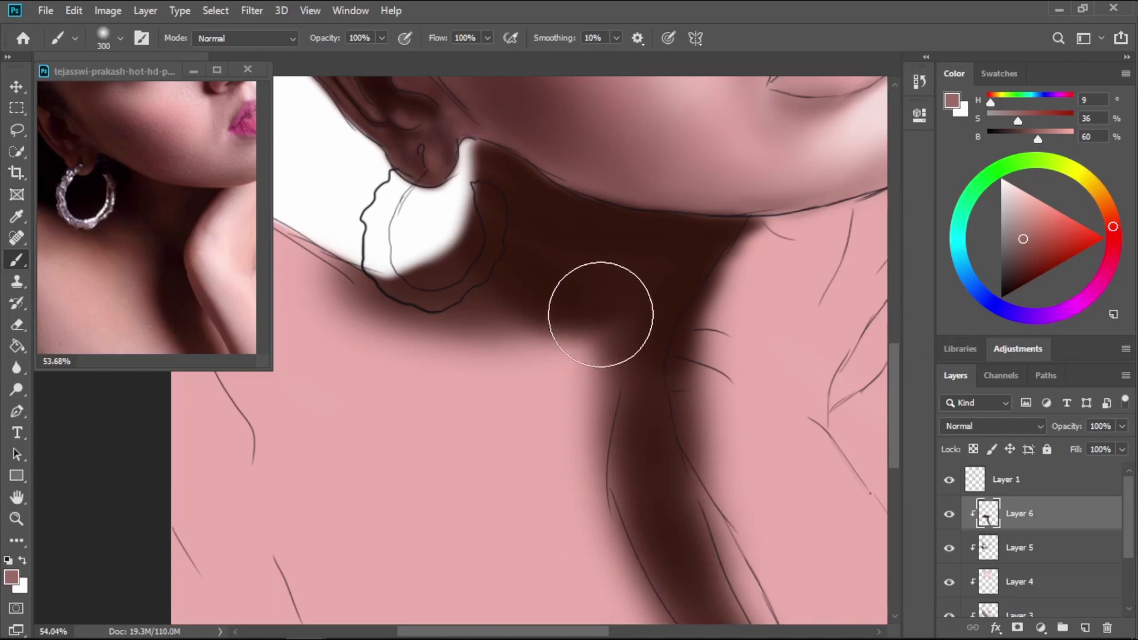
key(ctrl+shift+z)
key(ctrl+shift+z)
key(ctrl+shift+z)
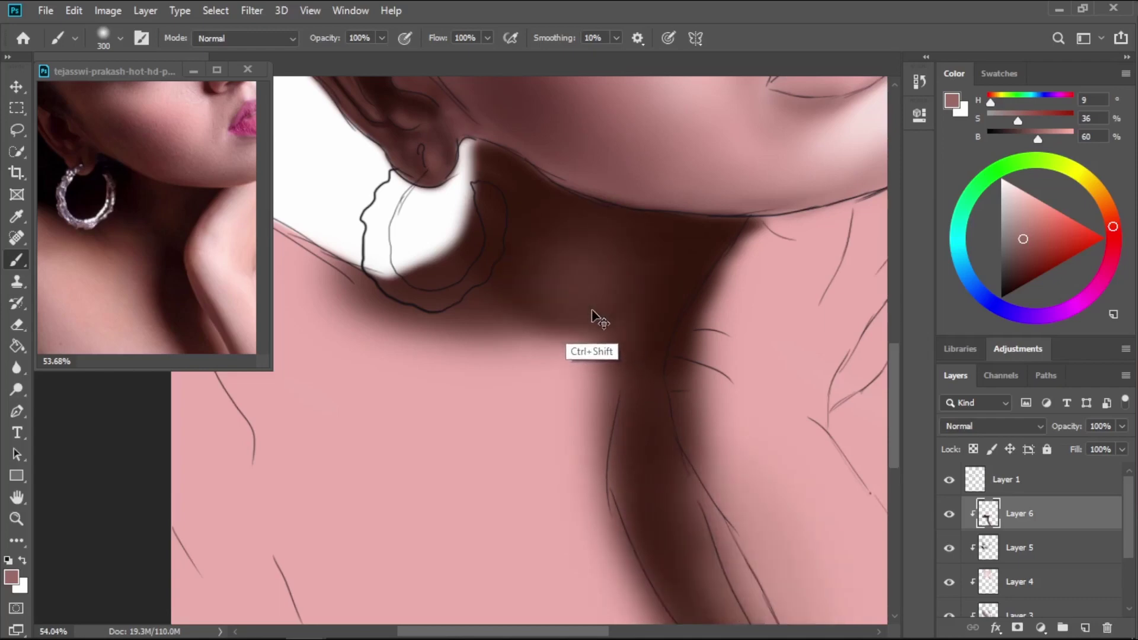
Soften the lower edge of the neck shadow with the pinkish brown, using a 150 px brush.
key(bracketleft)
key(bracketleft)
key(bracketleft)
key(bracketleft)
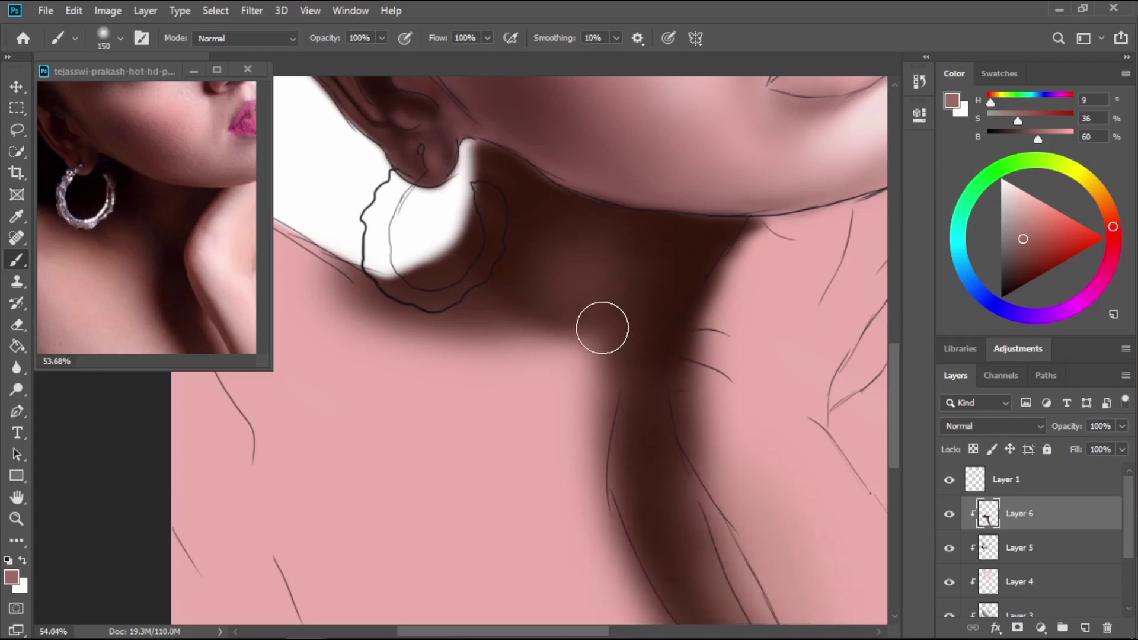
drag(589, 325, 859, 302)
Sample dark brown from the painted shadow under the earring and shade the shoulder's upper edge with a 300 px brush.
key(i)
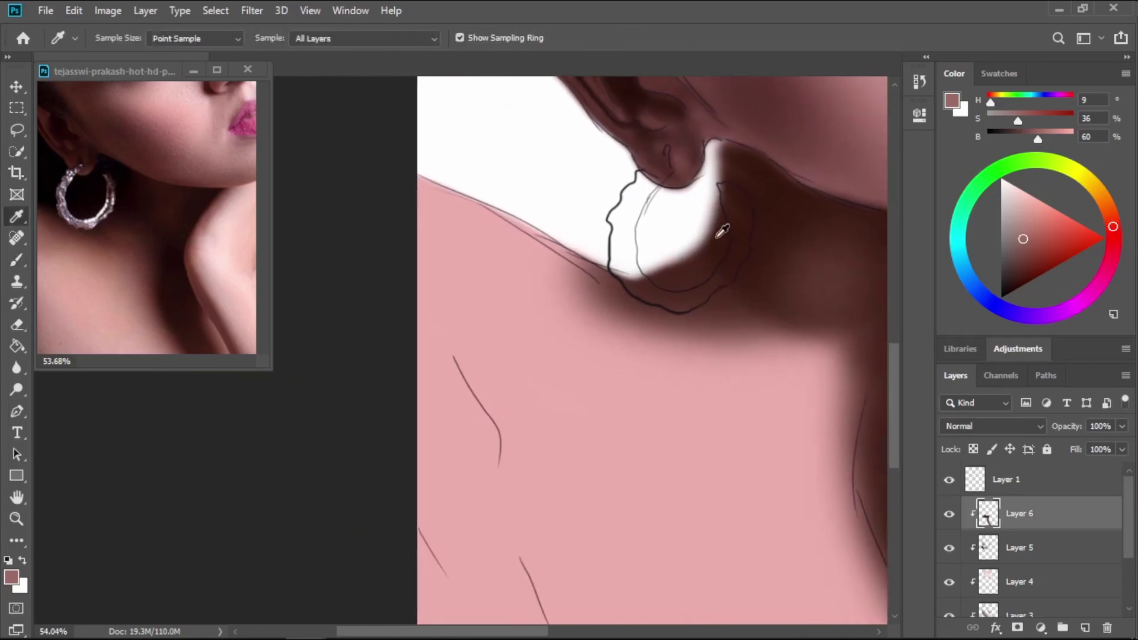
click(688, 310)
key(b)
key(bracketright)
key(bracketright)
key(bracketright)
key(bracketright)
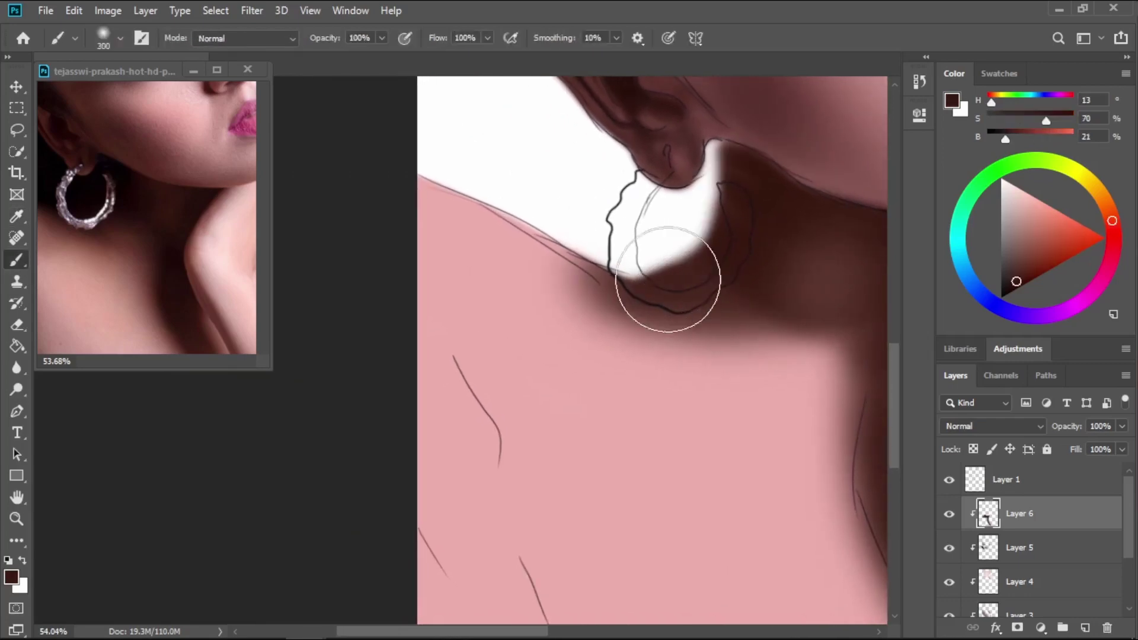
drag(689, 325, 587, 279)
drag(545, 208, 490, 157)
Deepen the shoulder shadow near the earring and shade the outer arm down to the canvas edge with a 400 px brush.
key(bracketright)
mouse_move(615, 279)
mouse_down()
mouse_move(499, 204)
mouse_move(675, 332)
mouse_up()
mouse_move(610, 274)
mouse_down()
mouse_move(531, 183)
mouse_move(612, 280)
mouse_up()
drag(656, 491, 617, 195)
mouse_move(342, 309)
mouse_down()
mouse_move(324, 342)
mouse_move(504, 531)
mouse_move(464, 468)
mouse_move(521, 554)
mouse_up()
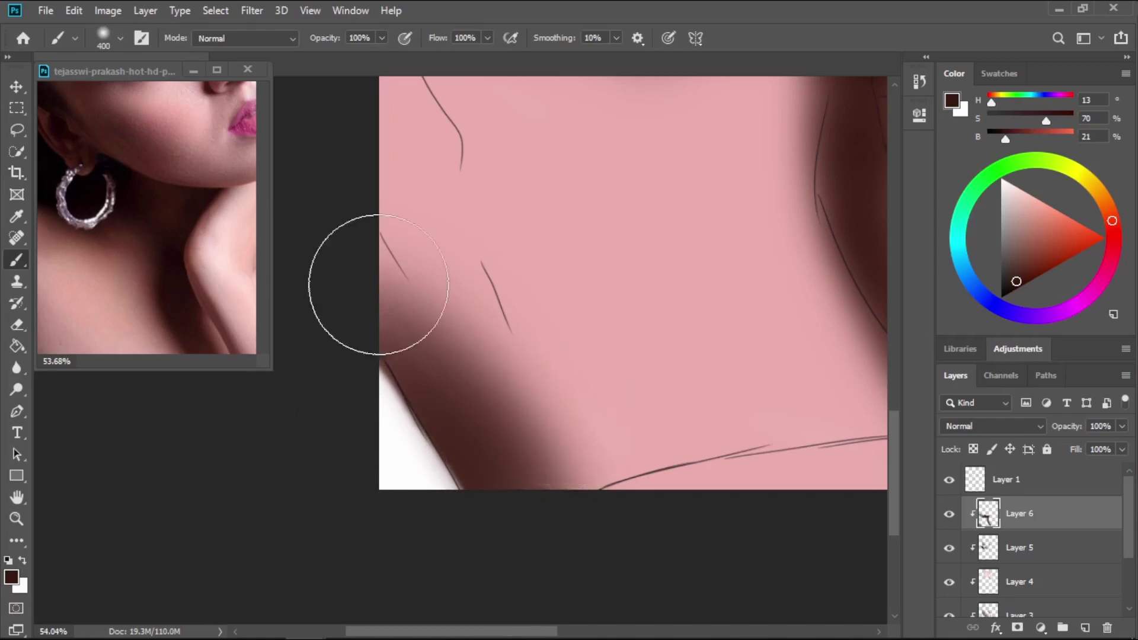
Sample a muted brown from the reference's shoulder folds and shade along the lower crease line beside the arm.
click(164, 281)
drag(164, 281, 225, 198)
alt+click(89, 243)
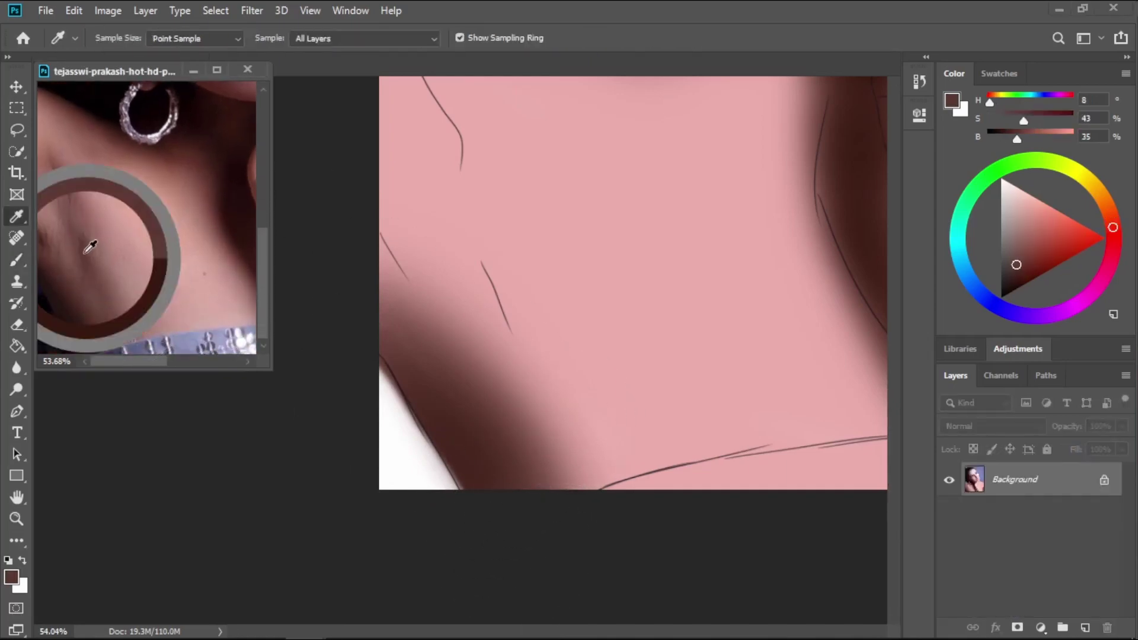
click(501, 304)
key(bracketleft)
key(bracketleft)
key(bracketleft)
key(bracketleft)
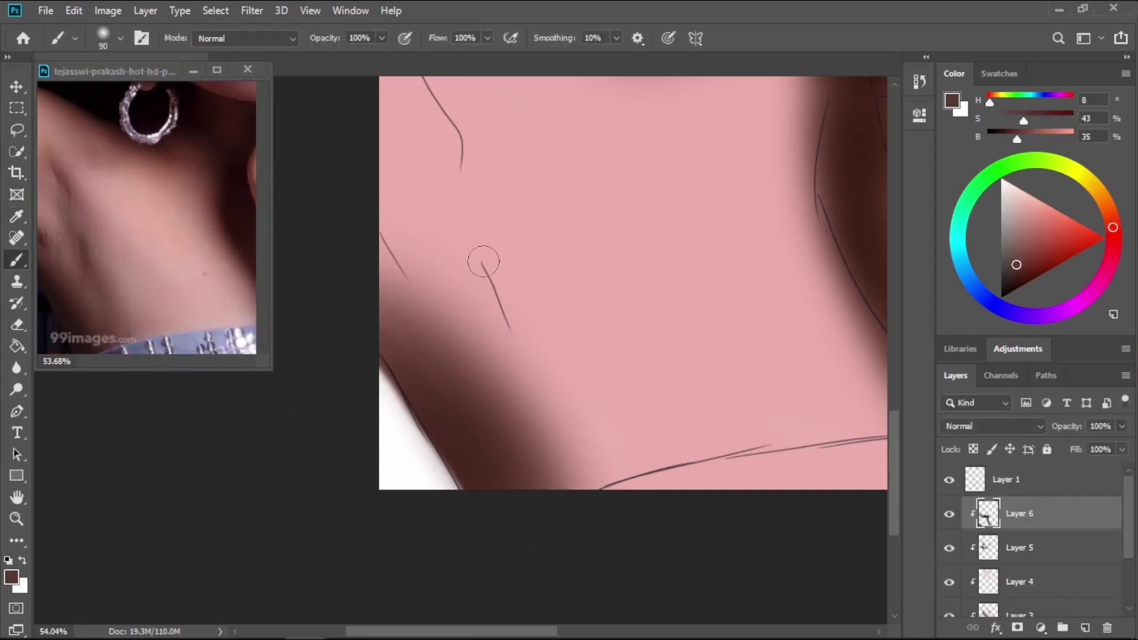
key(bracketright)
key(bracketright)
key(bracketright)
mouse_move(484, 261)
mouse_down()
mouse_move(549, 418)
mouse_move(534, 358)
mouse_move(604, 478)
mouse_move(606, 505)
mouse_move(479, 263)
mouse_move(546, 340)
mouse_up()
Spread soft muted brown shading around the lower crease with a 250 px brush.
key(bracketright)
key(bracketright)
key(bracketright)
drag(512, 277, 630, 442)
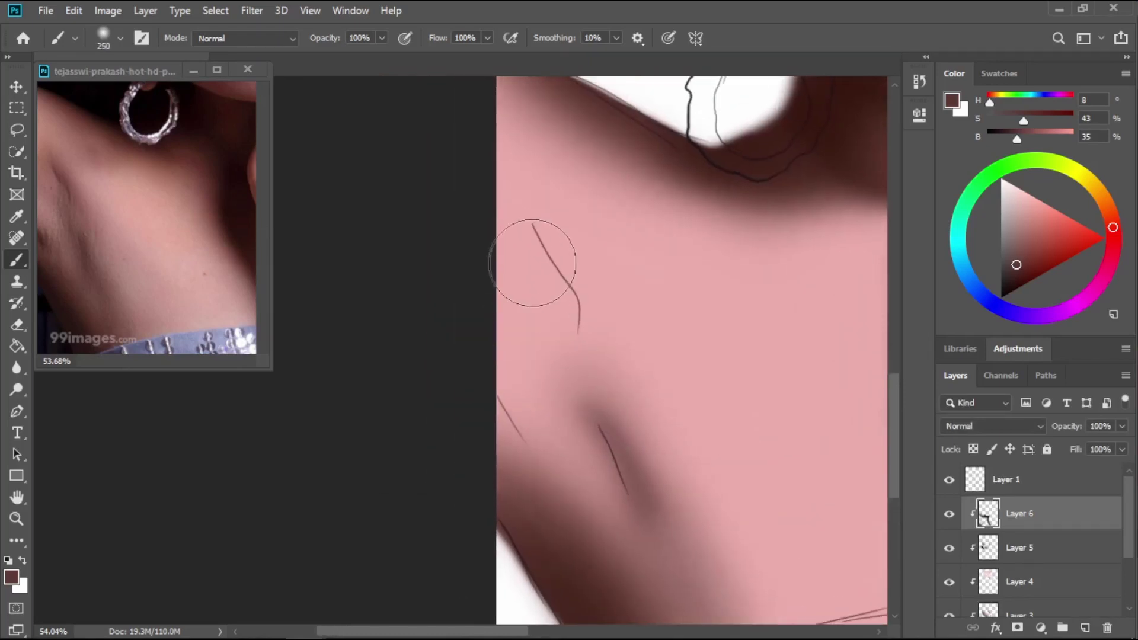
Shade the upper shoulder crease and the short crease at the canvas edge in muted brown with a brush of about 60 px.
key(bracketleft)
key(bracketleft)
key(bracketleft)
drag(582, 308, 589, 368)
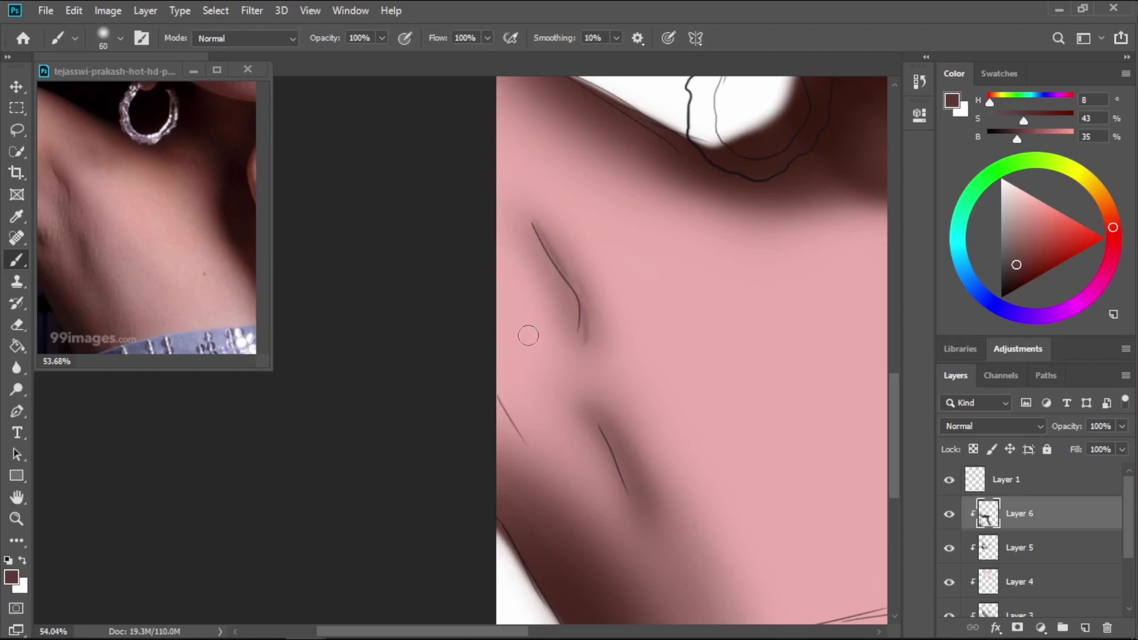
drag(499, 384, 526, 439)
Blend the shoulder's upper shadow downward into the skin with soft muted brown strokes, using a 250 px brush.
key(bracketright)
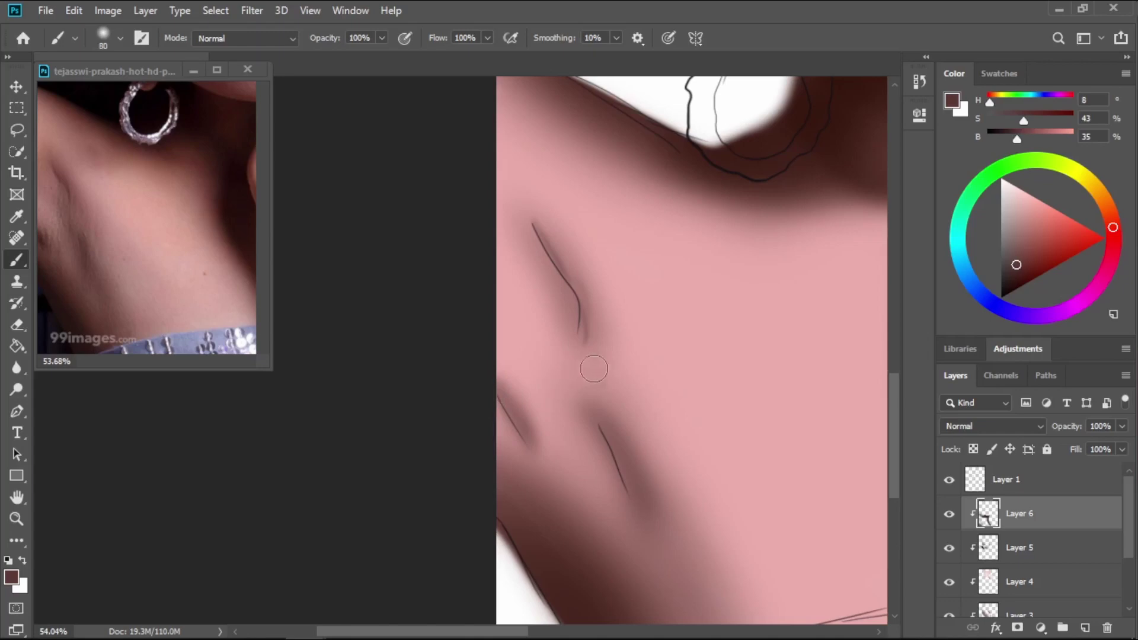
key(bracketright)
key(bracketright)
mouse_move(673, 236)
mouse_down()
mouse_move(649, 243)
mouse_move(678, 203)
mouse_move(528, 85)
mouse_up()
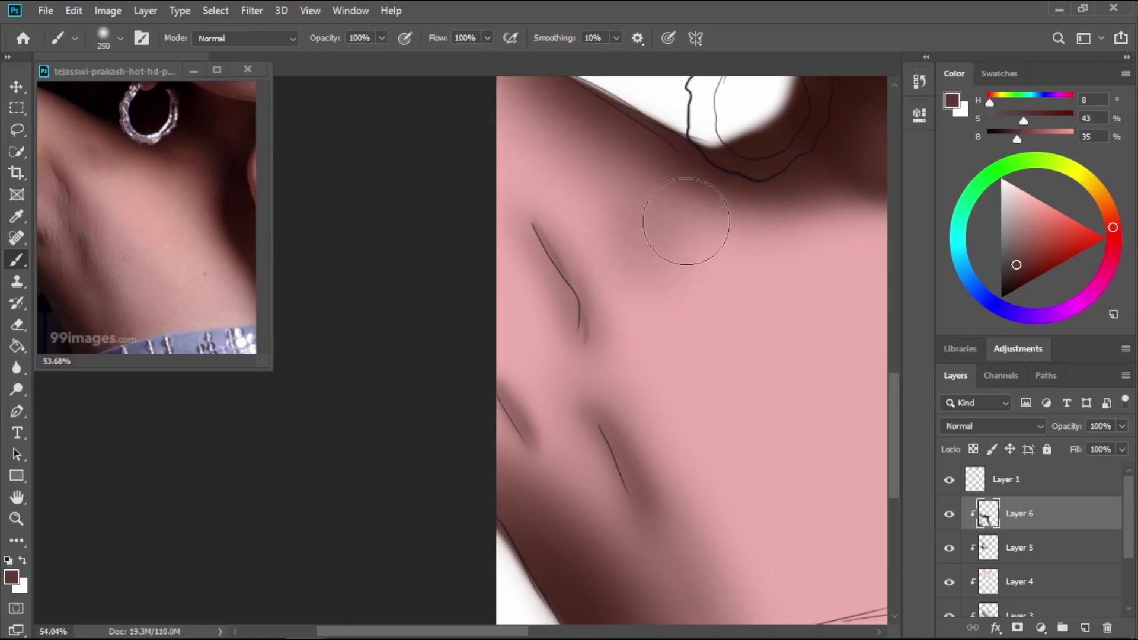
Sample dark brown from the neck shadow and soften the shadow's lower edge where it meets the arm's cast shadow.
drag(732, 320, 470, 279)
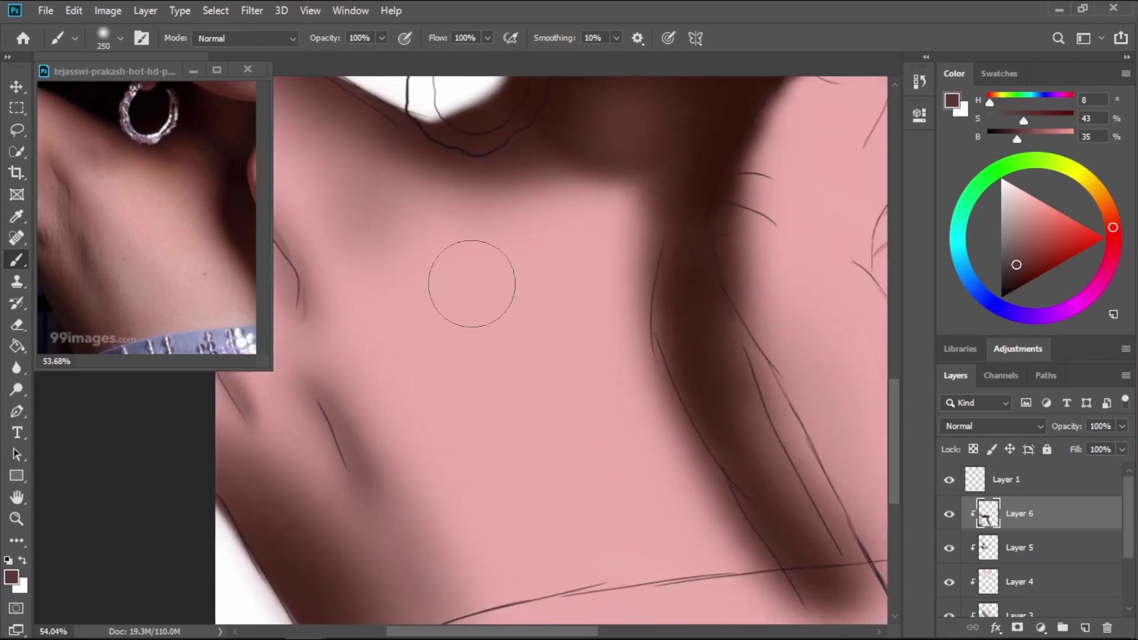
key(i)
click(637, 151)
key(b)
mouse_move(630, 183)
mouse_down()
mouse_move(534, 174)
mouse_move(664, 191)
mouse_up()
key(bracketright)
key(bracketright)
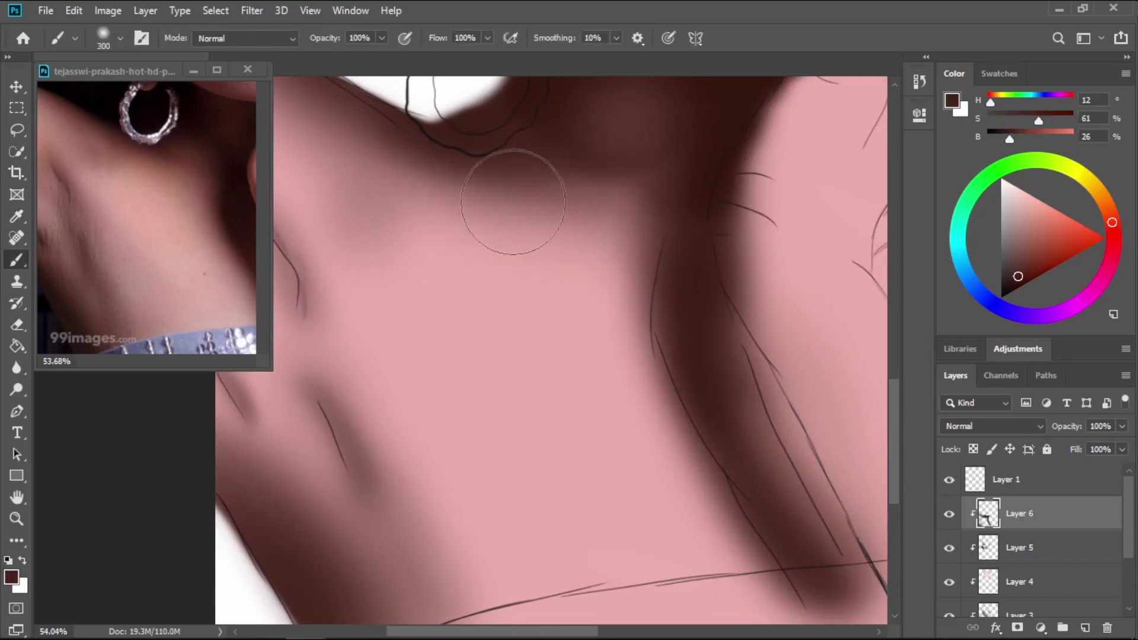
Spread soft dark brown shading along both edges of the long shadow beside the raised arm with a 400 px brush.
mouse_move(643, 267)
mouse_down()
mouse_move(719, 473)
mouse_move(635, 261)
mouse_move(535, 221)
mouse_up()
key(bracketright)
drag(666, 379, 745, 544)
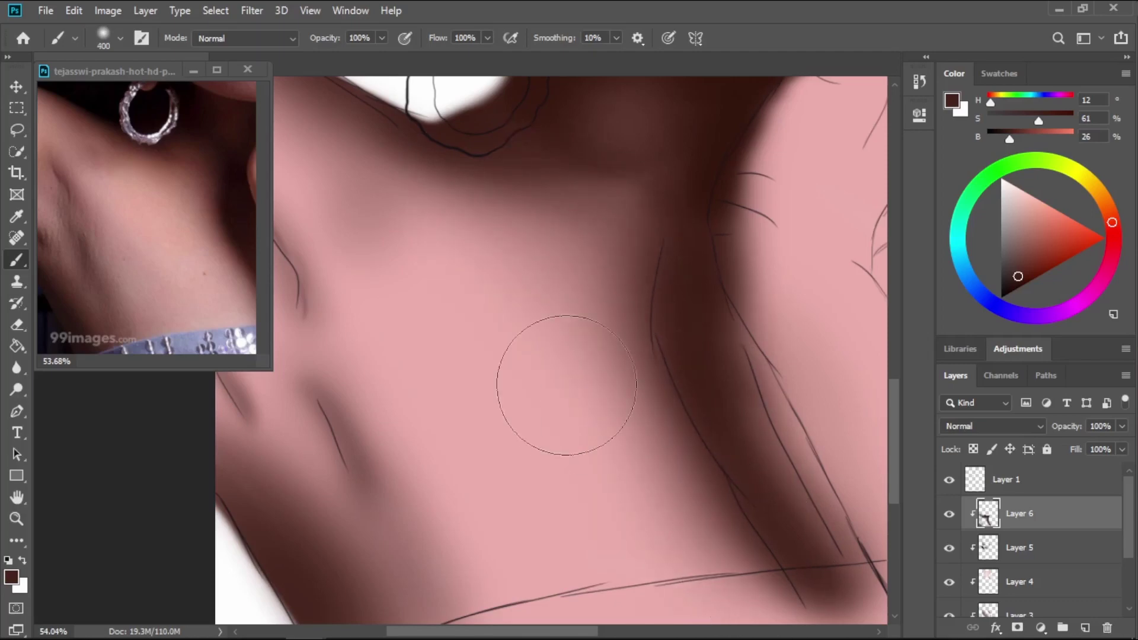
scroll(579, 400, down, 3)
mouse_move(655, 350)
mouse_down()
mouse_move(391, 373)
mouse_move(557, 347)
mouse_move(744, 346)
mouse_move(776, 370)
mouse_up()
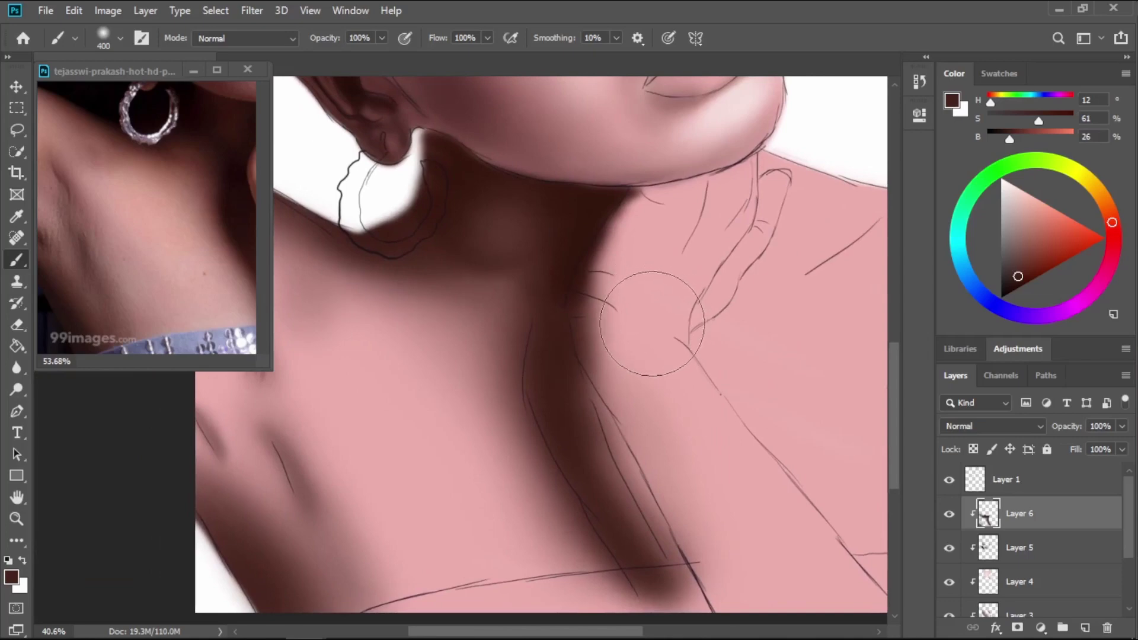
drag(603, 364, 638, 308)
Sample reddish brown from the reference's armpit area and shade around the armpit line and the upper arm's edge with a 300 px and smaller brush.
drag(781, 284, 531, 297)
drag(648, 378, 564, 335)
drag(199, 264, 98, 232)
key(i)
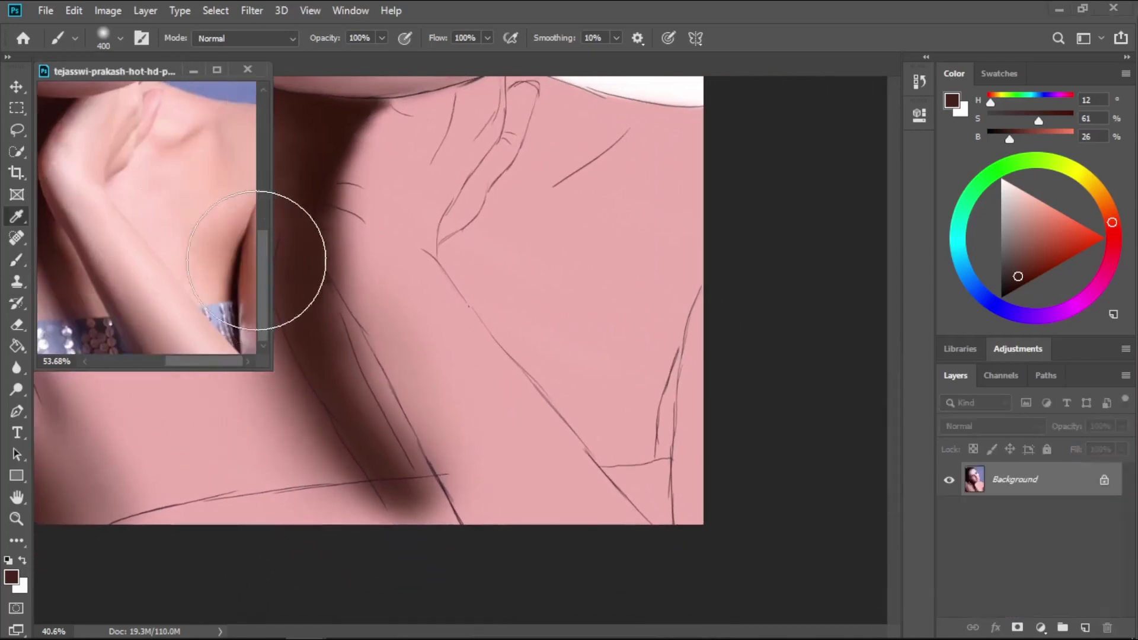
click(247, 257)
click(706, 408)
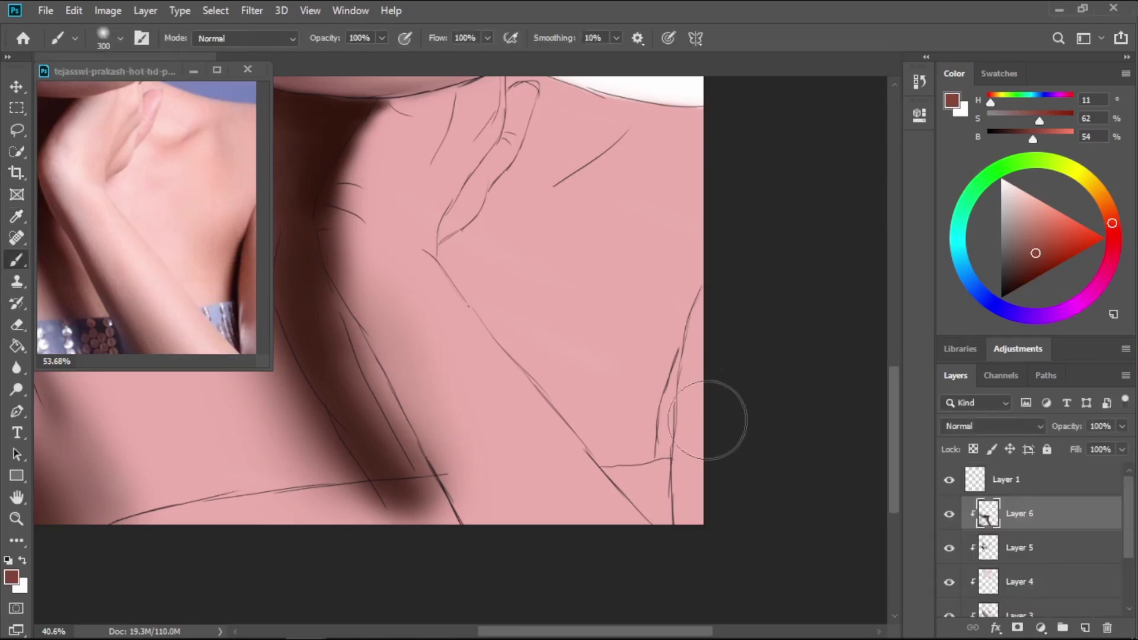
mouse_move(661, 450)
mouse_down()
mouse_move(702, 293)
mouse_move(678, 470)
mouse_move(690, 319)
mouse_up()
key(bracketleft)
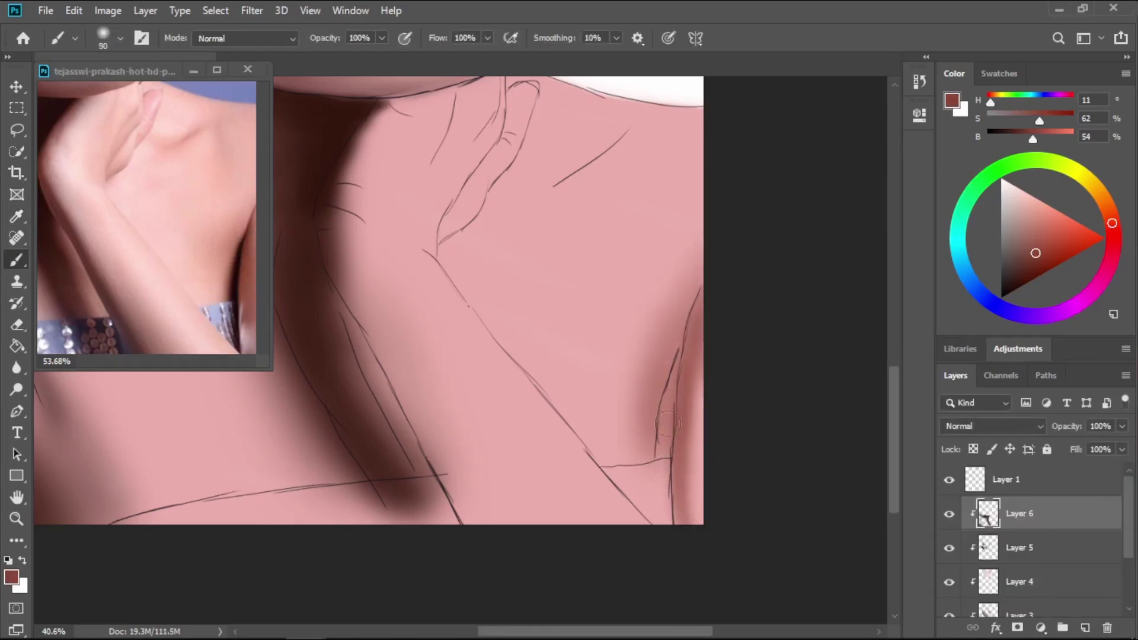
drag(687, 522, 696, 461)
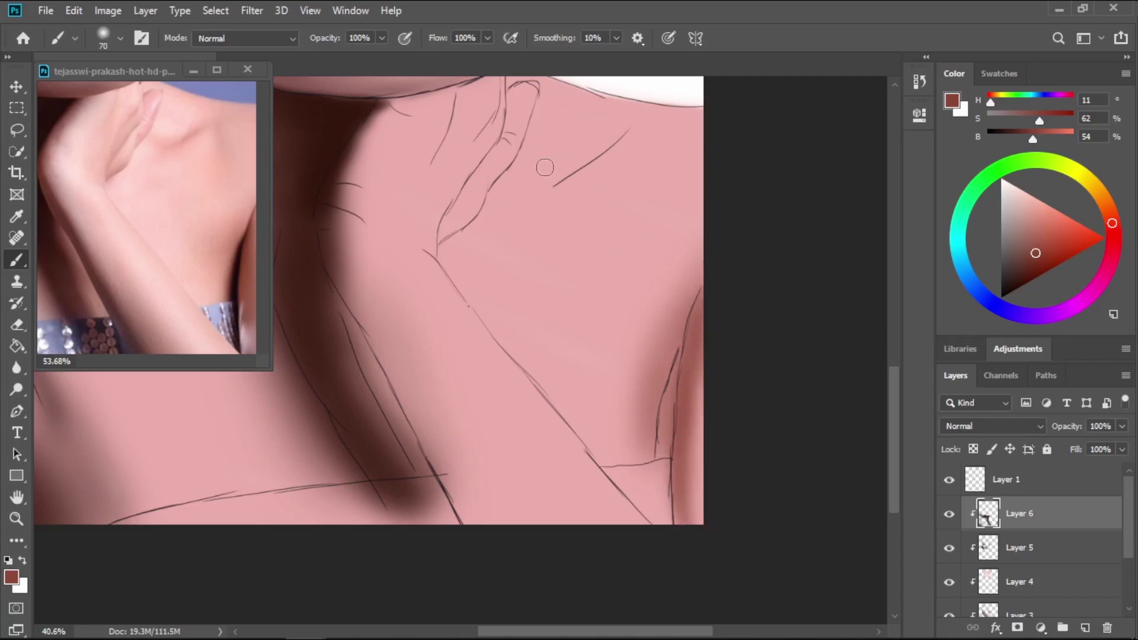
Shade the collarbone crease and the soft hollow beside it in reddish brown, starting with a 70 px brush.
drag(548, 174, 610, 141)
key(bracketleft)
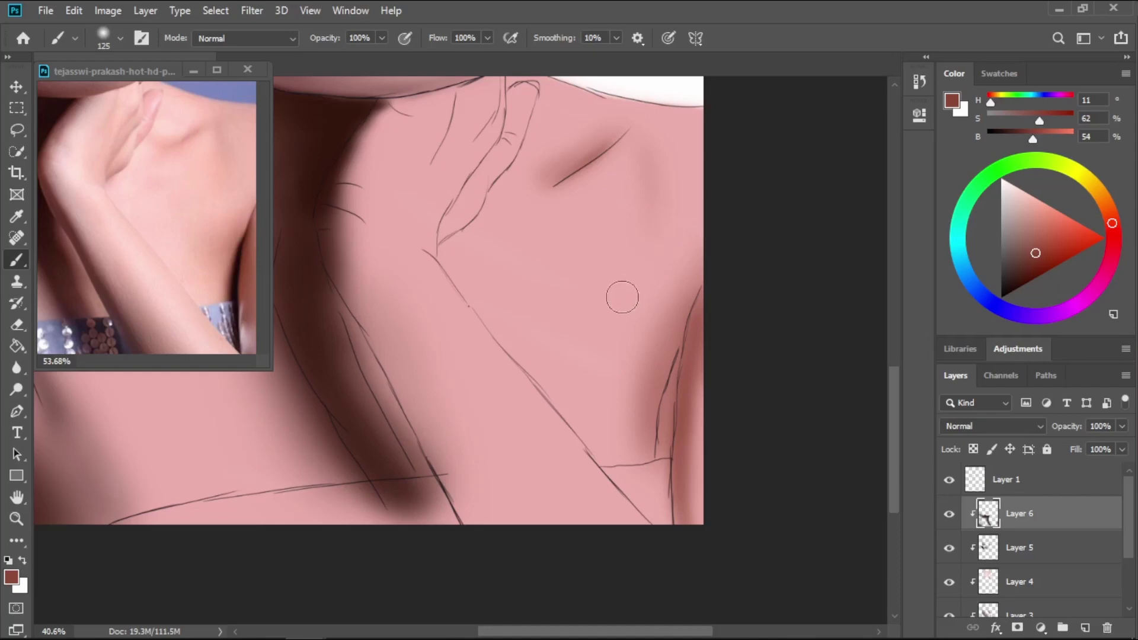
Sample near-black from the reference's armpit gap and paint the narrow gap between torso and arm with a small brush.
key(i)
click(240, 281)
key(b)
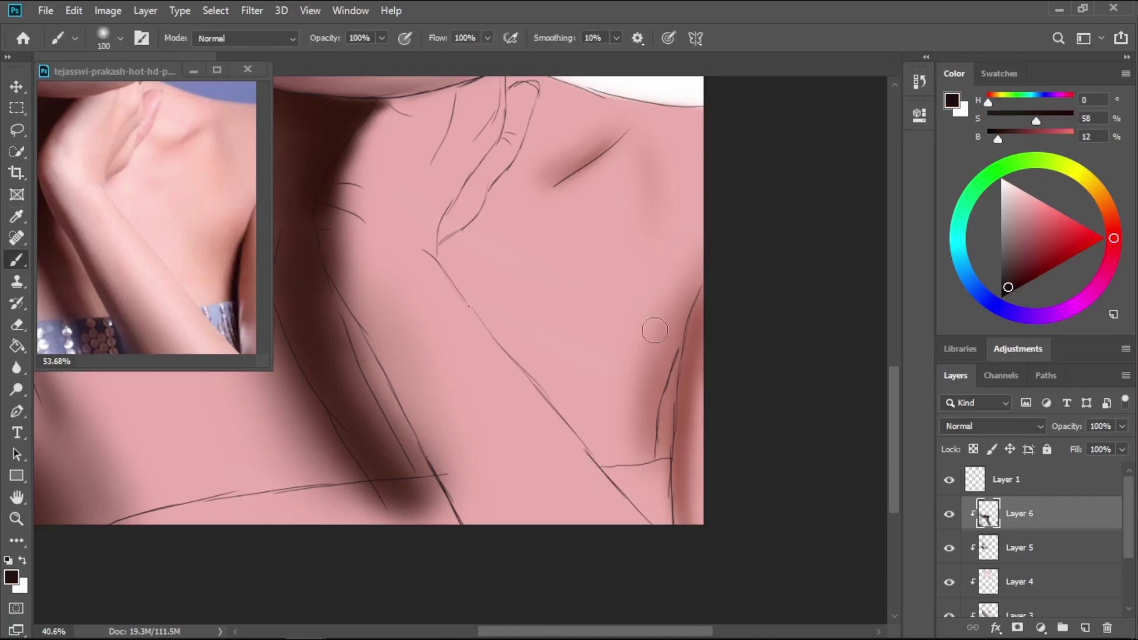
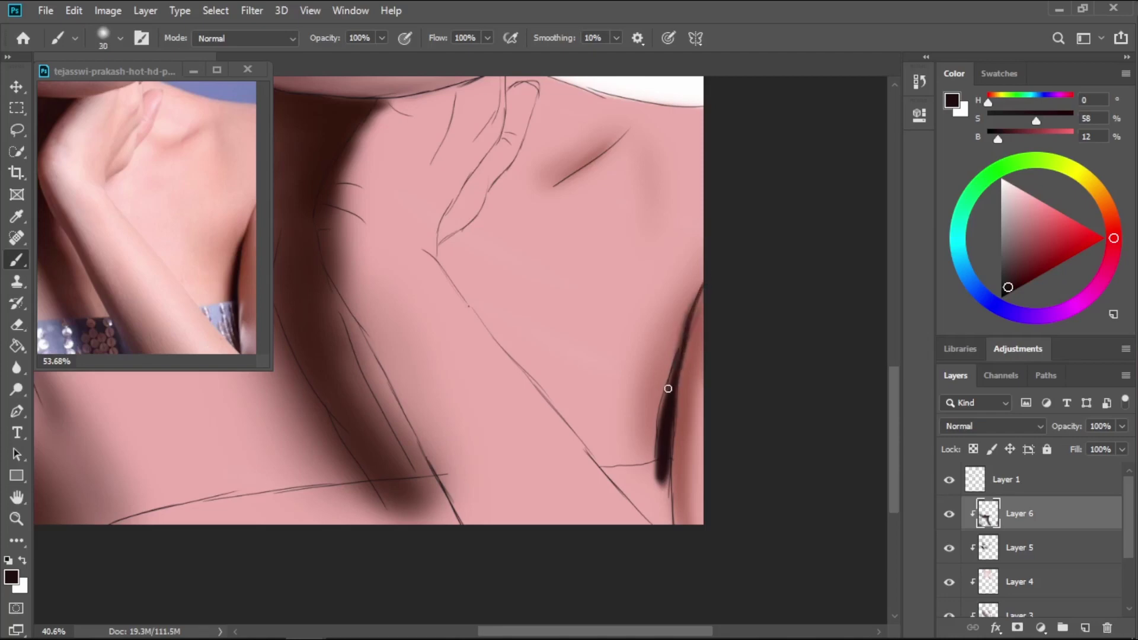
drag(662, 456, 666, 540)
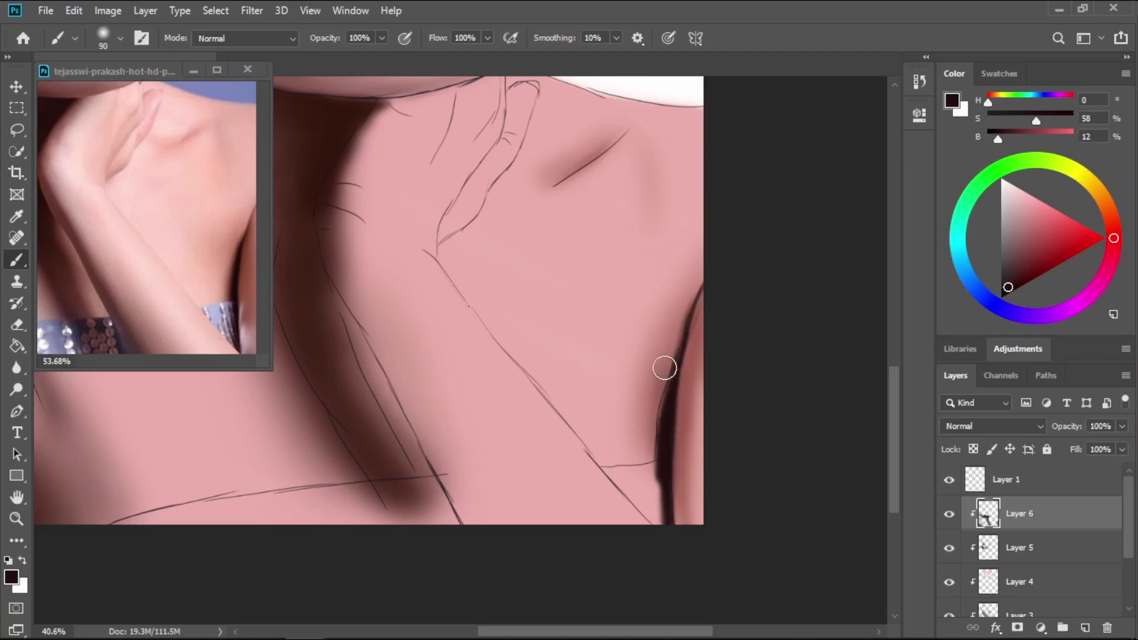
Add a new clipped layer directly above Layer 6.
drag(615, 338, 711, 436)
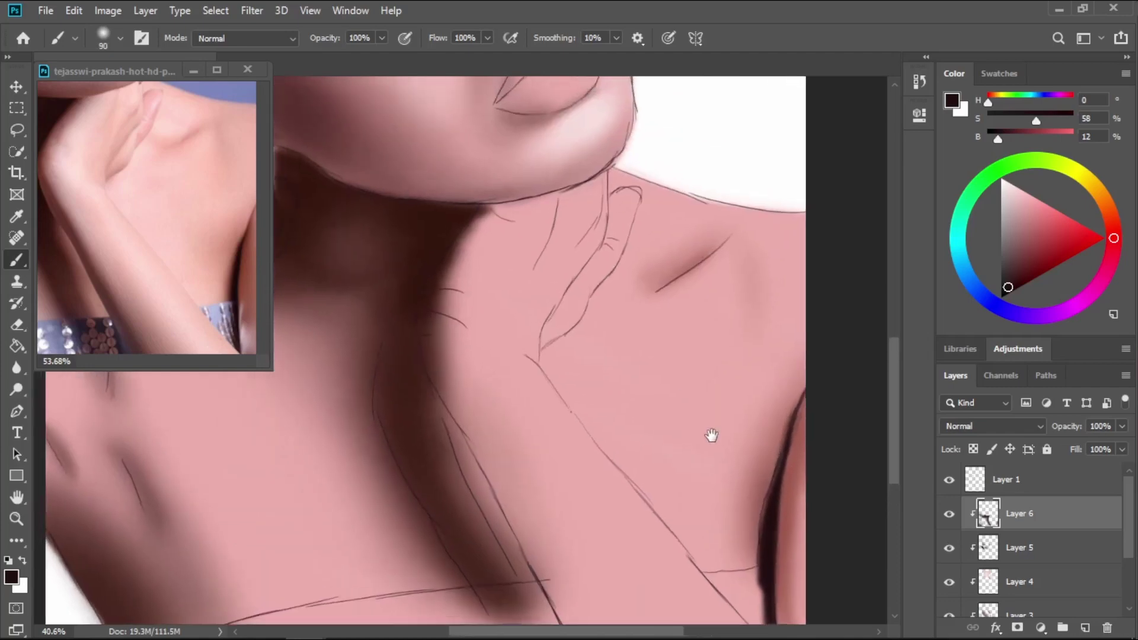
drag(659, 354, 688, 406)
scroll(655, 361, down, 2)
click(1086, 628)
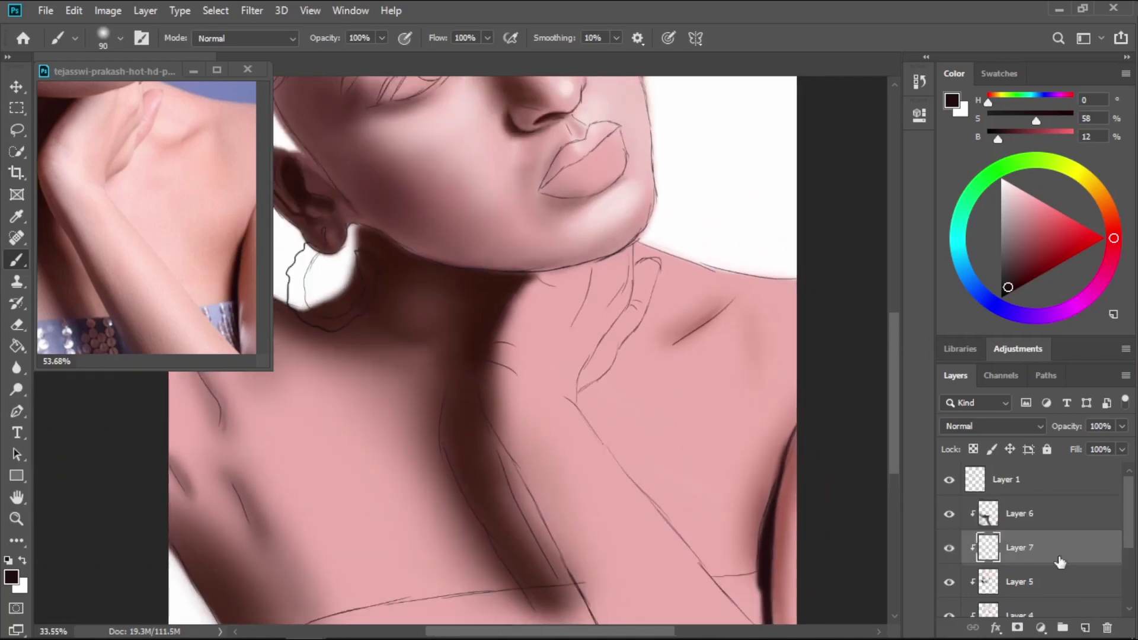
scroll(381, 276, down, 1)
Sample light pink from the reference's upper chest and highlight the skin above the collarbone crease with a 250 px brush.
key(i)
click(175, 177)
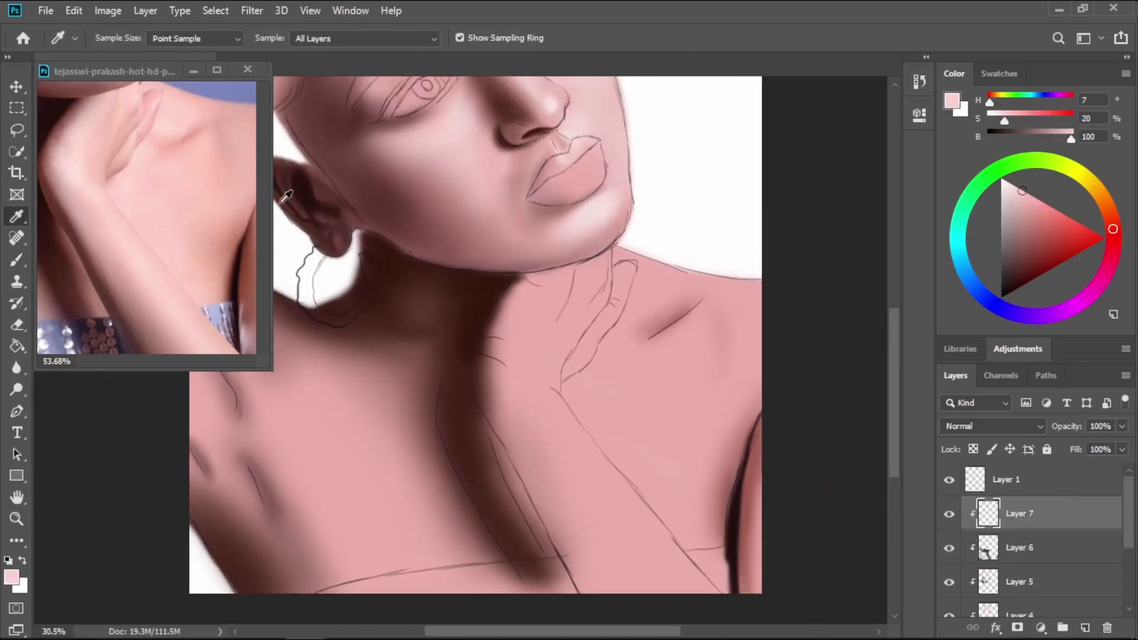
key(b)
mouse_move(672, 306)
mouse_down()
mouse_move(641, 320)
mouse_move(646, 276)
mouse_up()
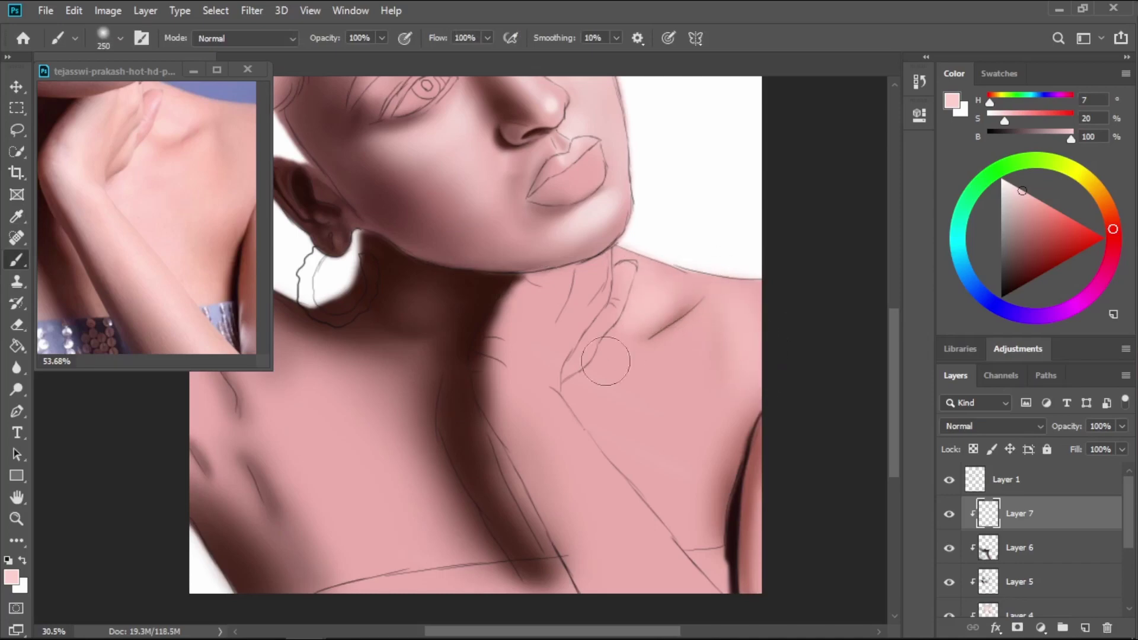
Brighten the chest between the forearm and the armpit with light pink strokes, using 250 and 300 px brushes.
mouse_move(610, 364)
mouse_down()
mouse_move(568, 427)
mouse_move(580, 402)
mouse_move(657, 452)
mouse_up()
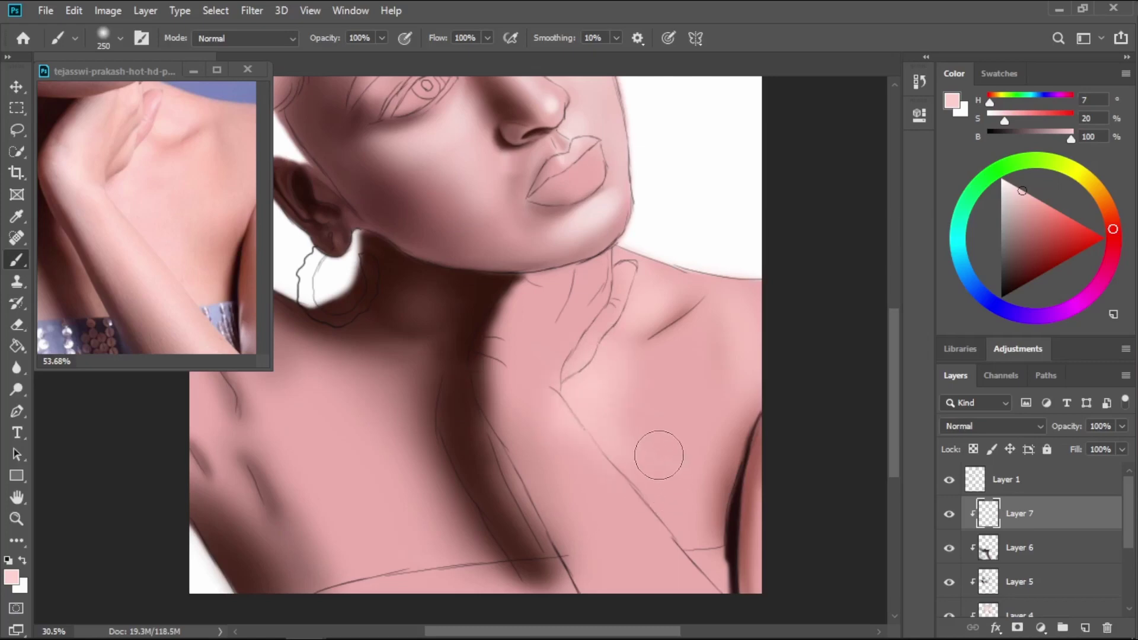
key(bracketright)
drag(680, 365, 706, 343)
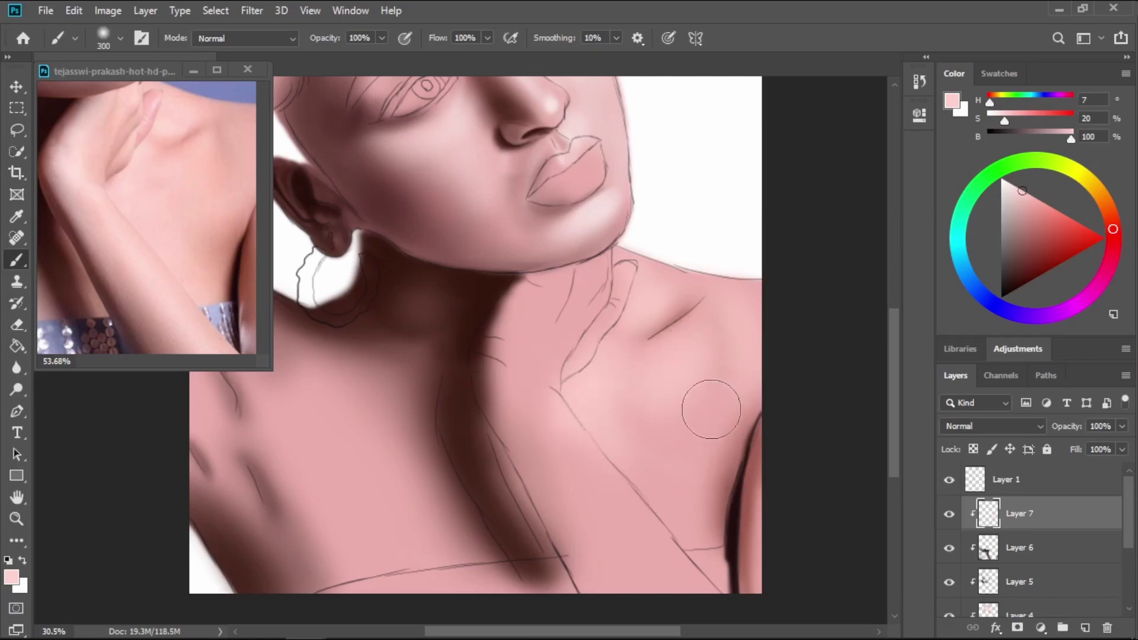
mouse_move(711, 409)
mouse_down()
mouse_move(638, 429)
mouse_move(673, 516)
mouse_up()
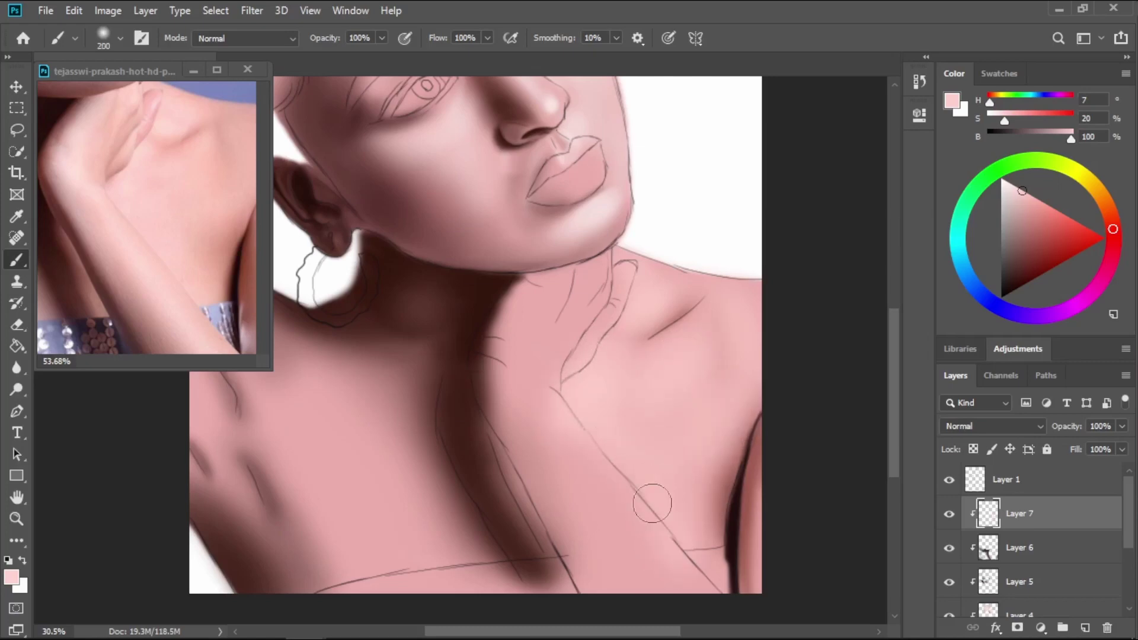
Highlight the raised forearm below the wrist with light pink strokes, using a 200 px brush.
key(bracketright)
key(bracketright)
key(bracketright)
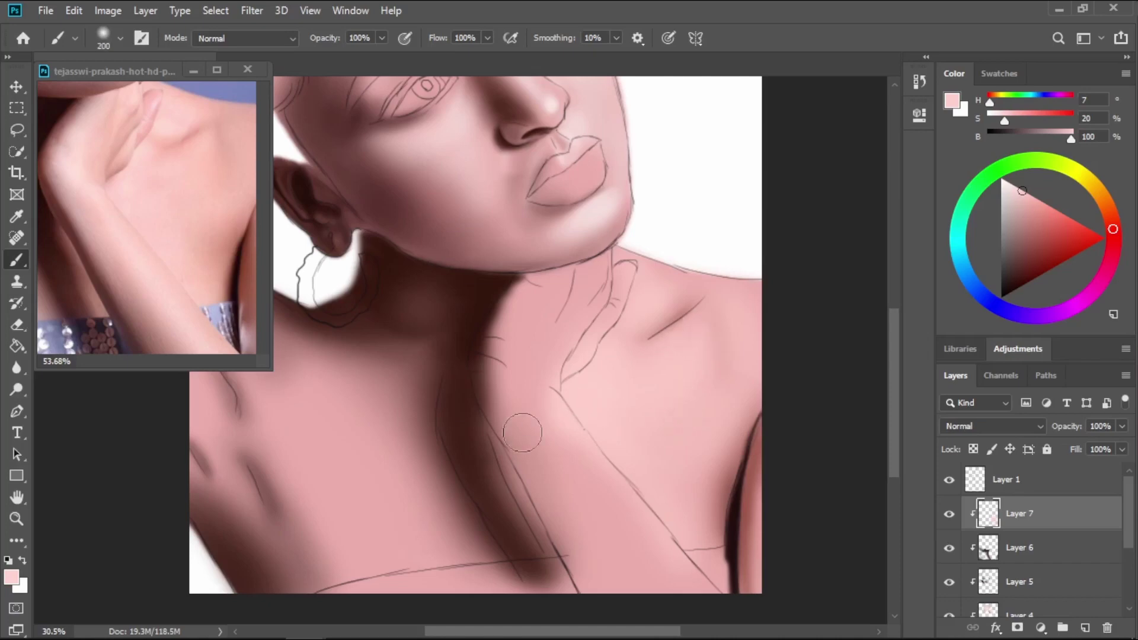
mouse_move(525, 456)
mouse_down()
mouse_move(551, 570)
mouse_move(551, 508)
mouse_move(527, 449)
mouse_up()
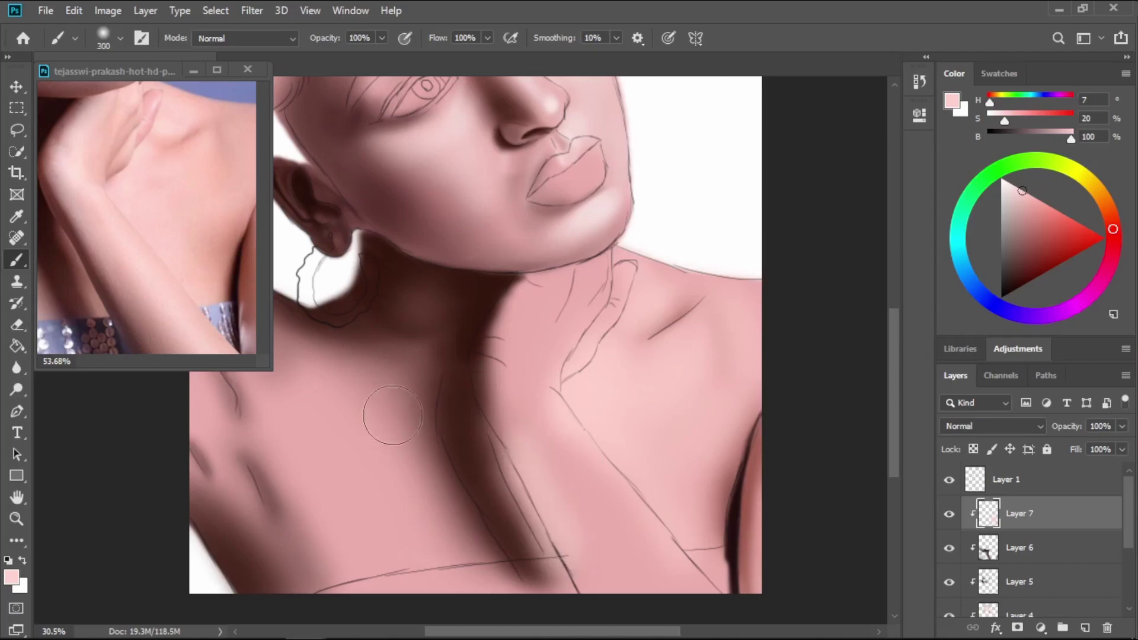
Brighten the chest between the arm's cast shadow and the shoulder creases in light pink with 300 and 400 px brushes.
mouse_move(370, 397)
mouse_down()
mouse_move(359, 439)
mouse_move(376, 526)
mouse_move(412, 522)
mouse_move(415, 537)
mouse_up()
key(bracketright)
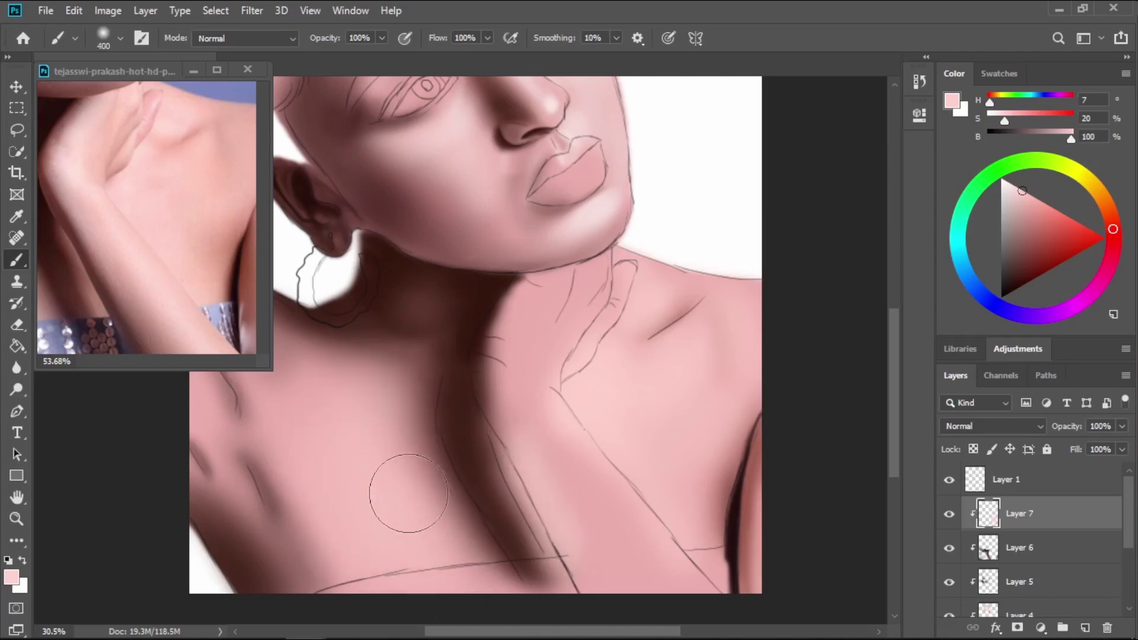
drag(415, 380, 537, 346)
Try dusty pink sampled from the reference's chest on the skin beside the arm's cast shadow, and undo the stroke.
click(147, 269)
drag(149, 267, 292, 257)
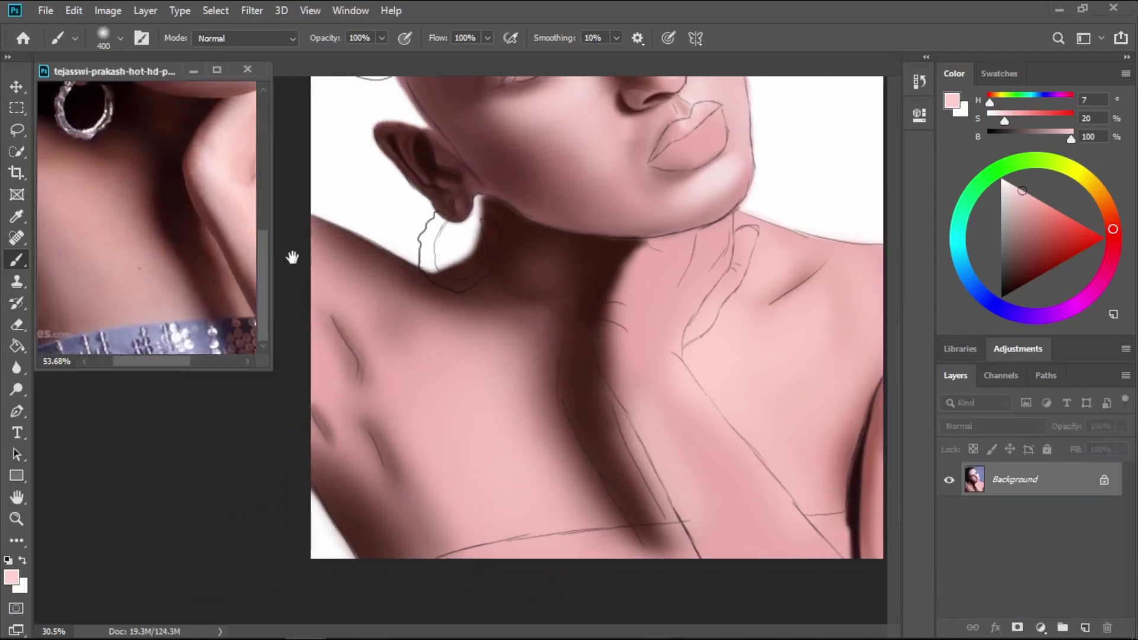
alt+click(187, 307)
click(468, 439)
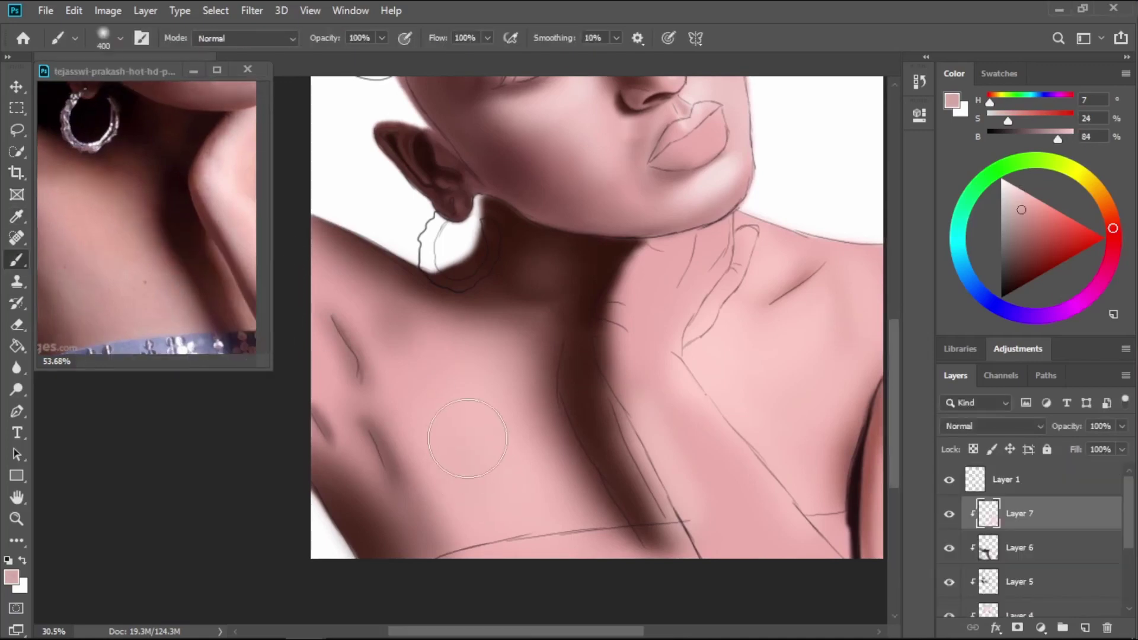
mouse_move(467, 438)
mouse_down()
mouse_move(571, 521)
mouse_move(551, 507)
mouse_up()
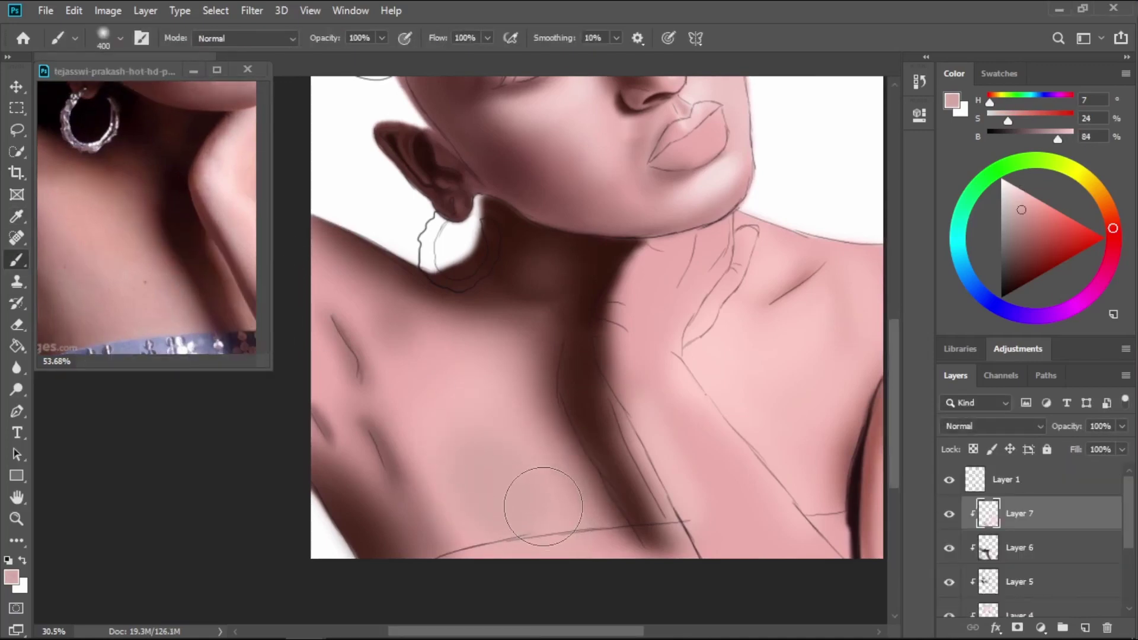
key(ctrl+z)
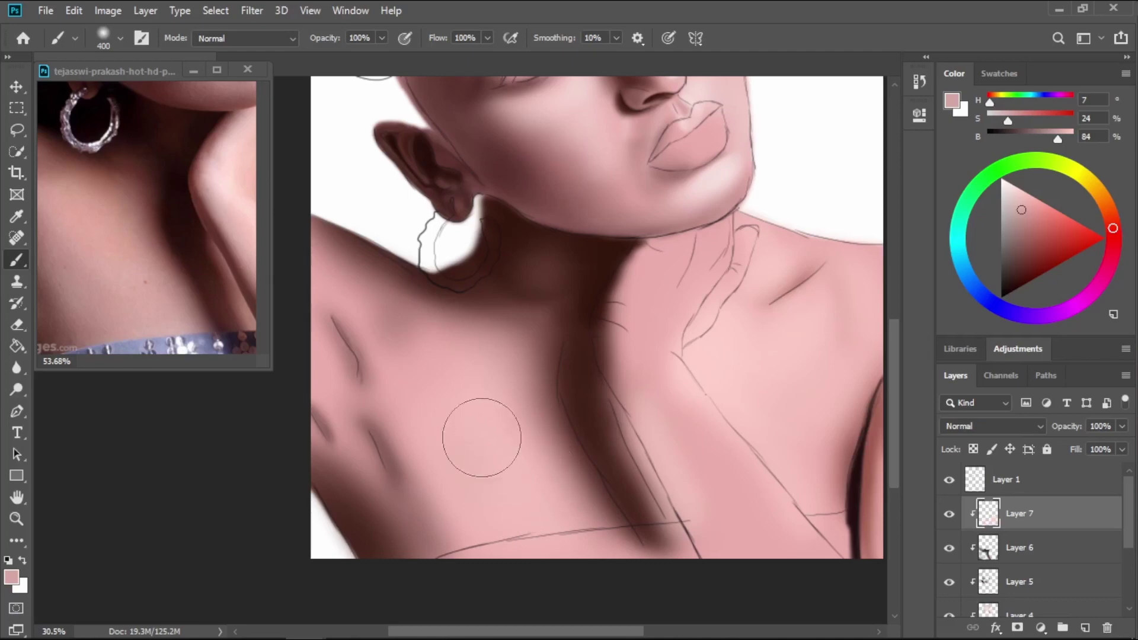
Sample light pink from the painted chest and brighten the lower chest and the skin around the shoulder creases, reducing the brush to 175 px.
alt+click(705, 386)
drag(500, 498, 479, 540)
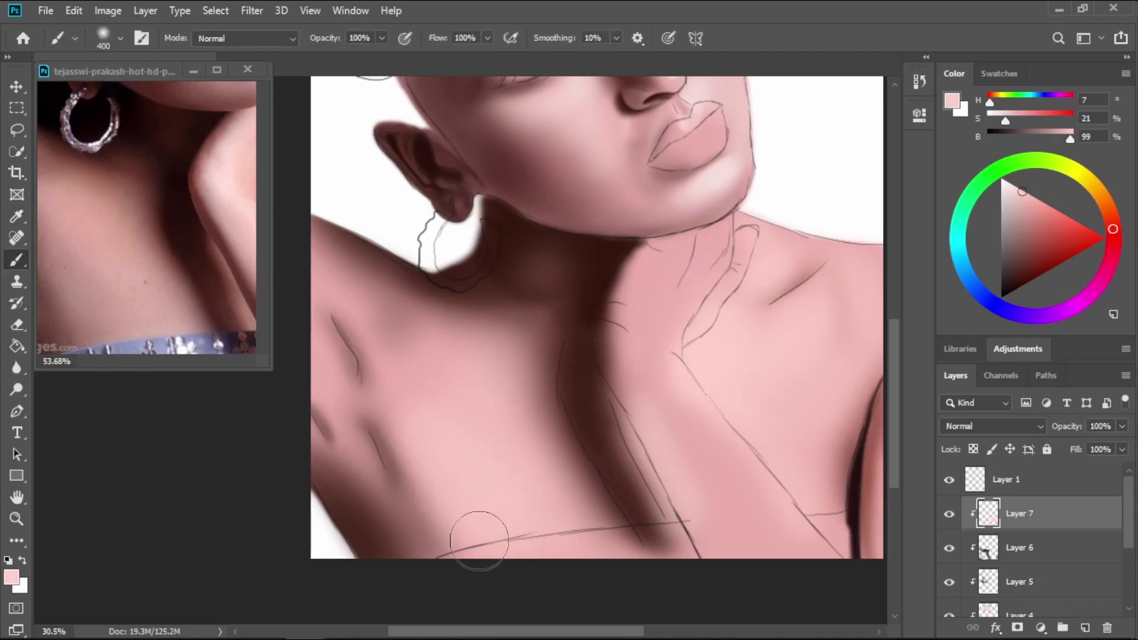
key(bracketleft)
key(bracketleft)
mouse_move(407, 438)
mouse_down()
mouse_move(318, 381)
mouse_move(359, 448)
mouse_up()
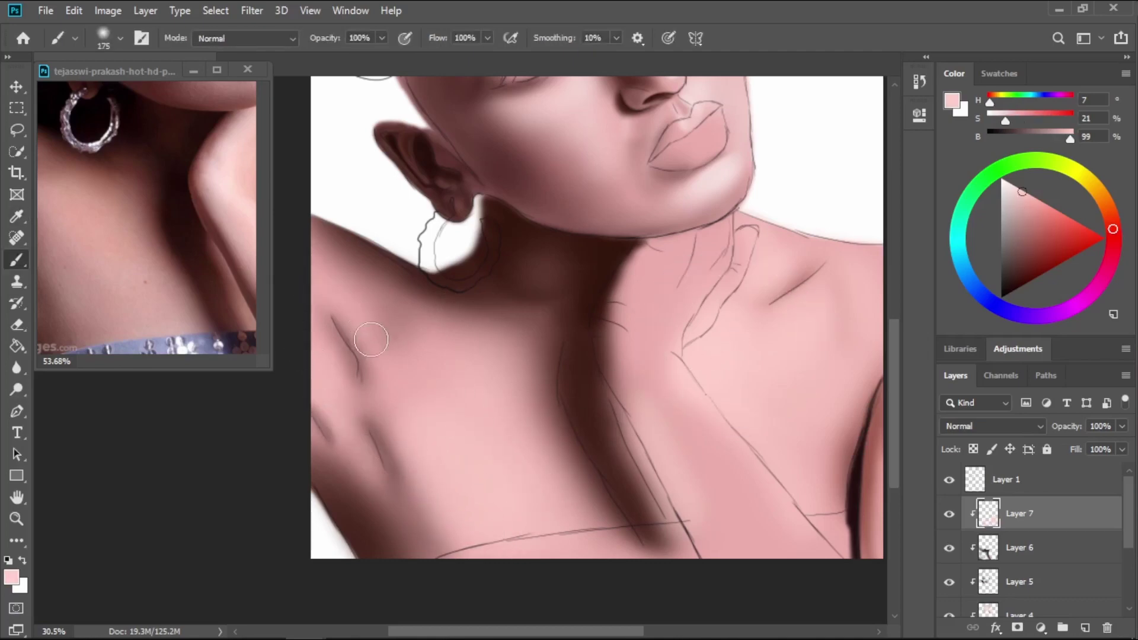
mouse_move(455, 405)
mouse_down()
mouse_move(421, 393)
mouse_move(397, 330)
mouse_up()
Sample dusty pink from the reference's lower chest and blend it over the skin between the creases and cast shadow with a 300 px brush.
key(bracketright)
key(bracketright)
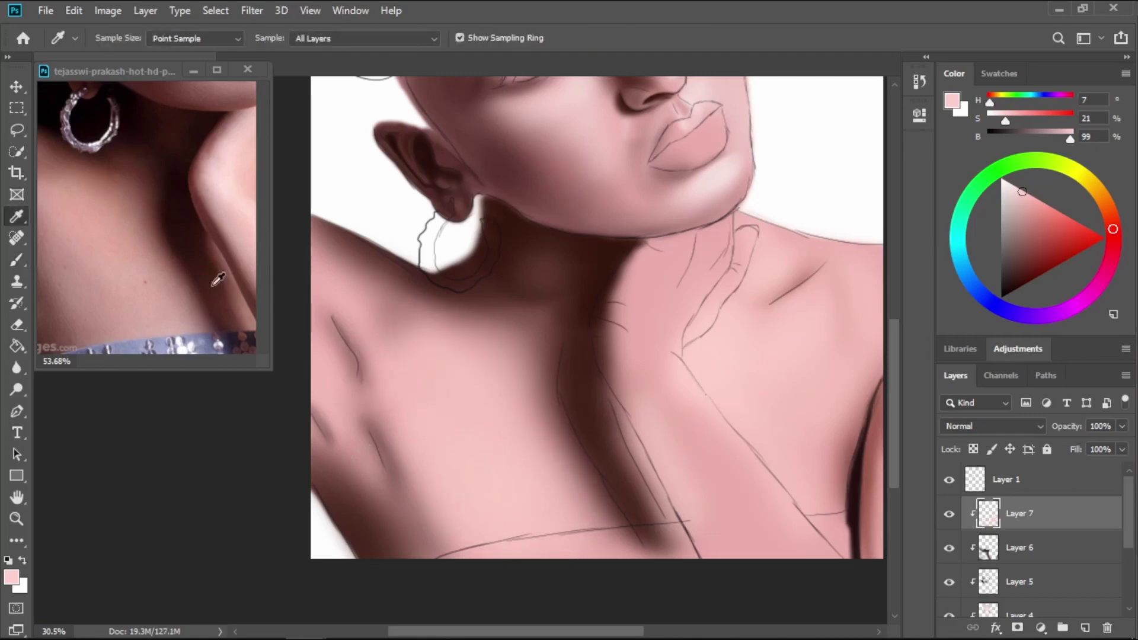
alt+click(207, 319)
key(bracketright)
key(bracketleft)
key(bracketleft)
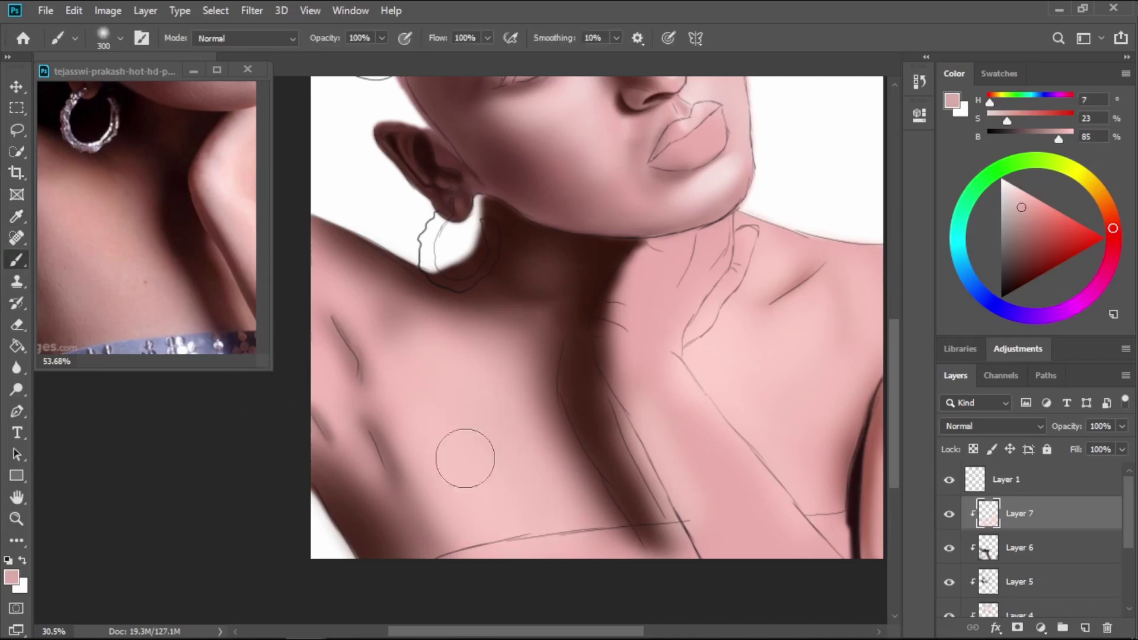
drag(372, 414, 382, 418)
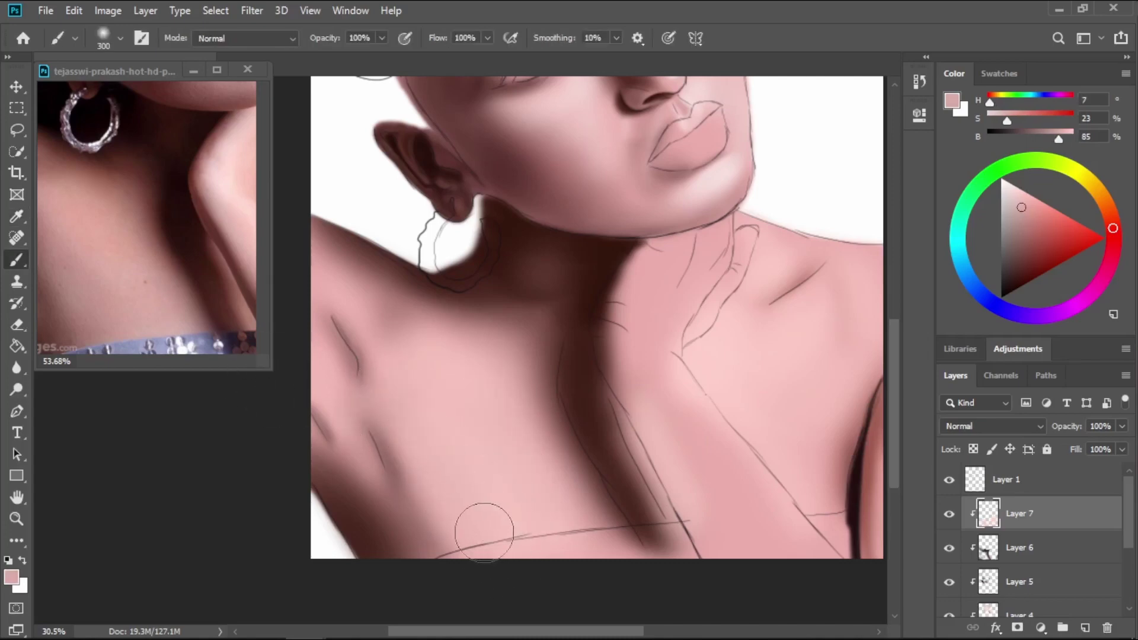
key(bracketright)
key(bracketright)
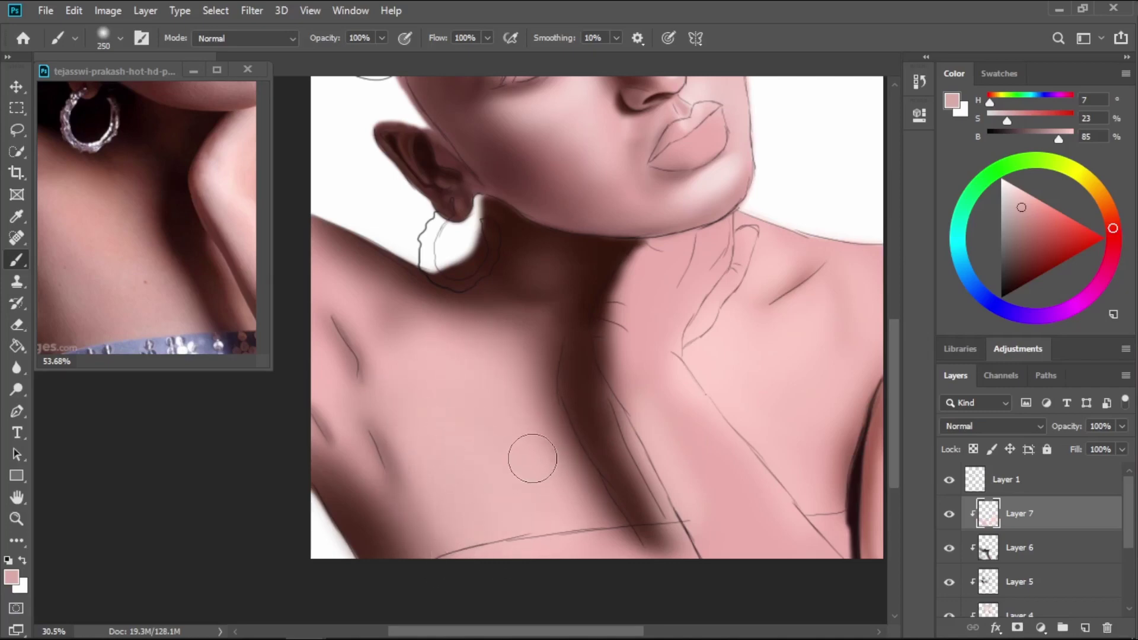
Add a new layer above Layer 7 for the raised arm and hand.
scroll(532, 458, up, 2)
drag(702, 511, 560, 429)
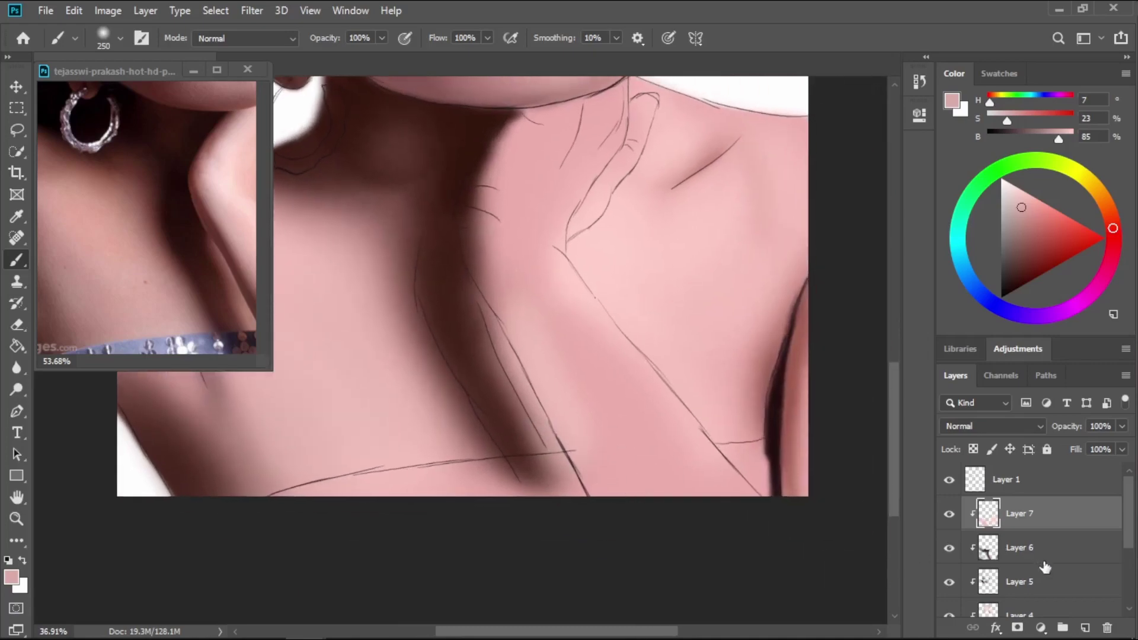
click(1086, 627)
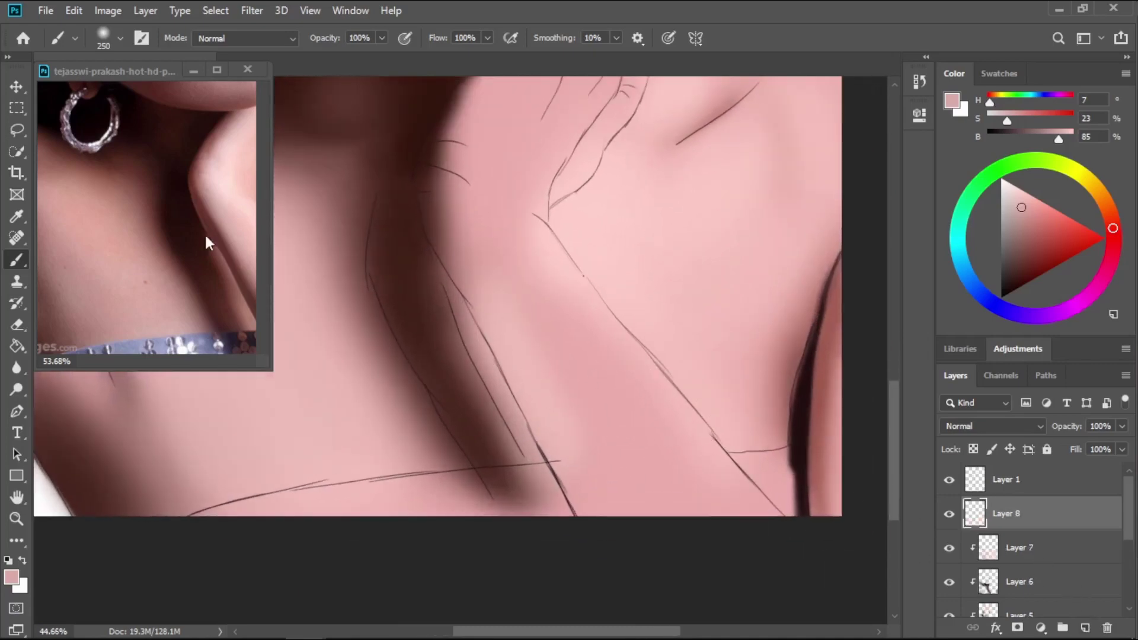
drag(179, 217, 112, 264)
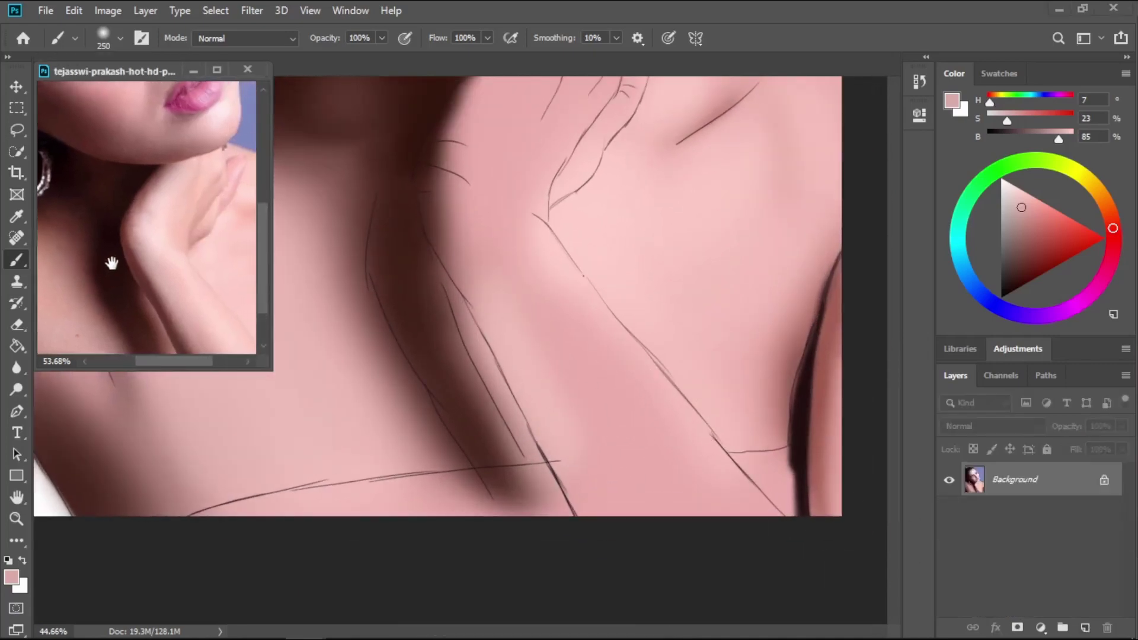
Sample dusty rose-brown from the reference's hand and shade the neck-side edge of the wrist on Layer 8 with a 90 px brush.
alt+click(157, 178)
click(454, 192)
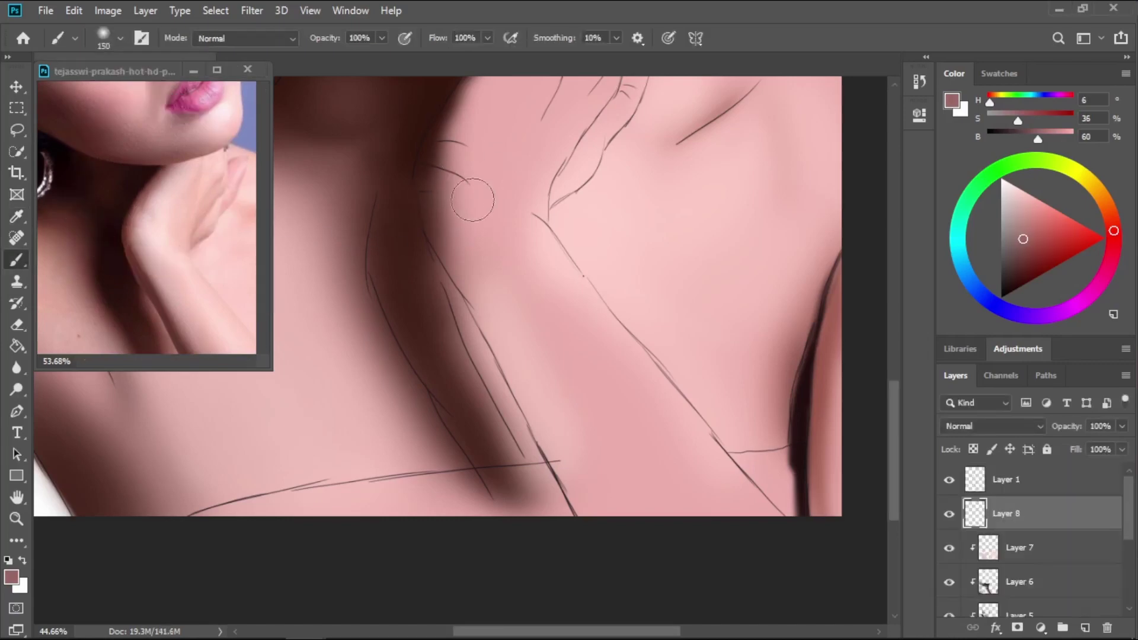
key([)
key([)
key([)
key([)
key([)
key([)
mouse_move(437, 193)
mouse_down()
mouse_move(432, 150)
mouse_move(429, 183)
mouse_move(430, 166)
mouse_up()
scroll(474, 187, up, 2)
scroll(471, 189, up, 4)
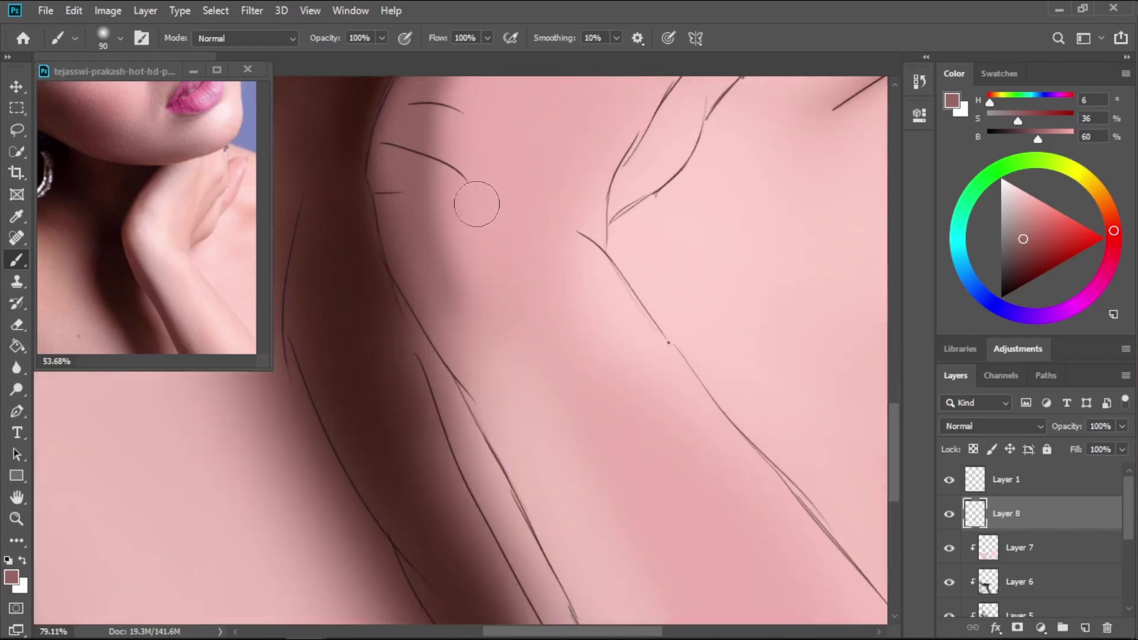
Extend the rose-brown shading up the neck-side edge of the hand toward the chin, reducing the brush to 45 px.
mouse_move(470, 229)
mouse_down()
mouse_move(455, 345)
mouse_move(416, 475)
mouse_up()
key([)
key([)
mouse_move(440, 268)
mouse_down()
mouse_move(423, 233)
mouse_move(439, 208)
mouse_up()
key([)
key([)
key([)
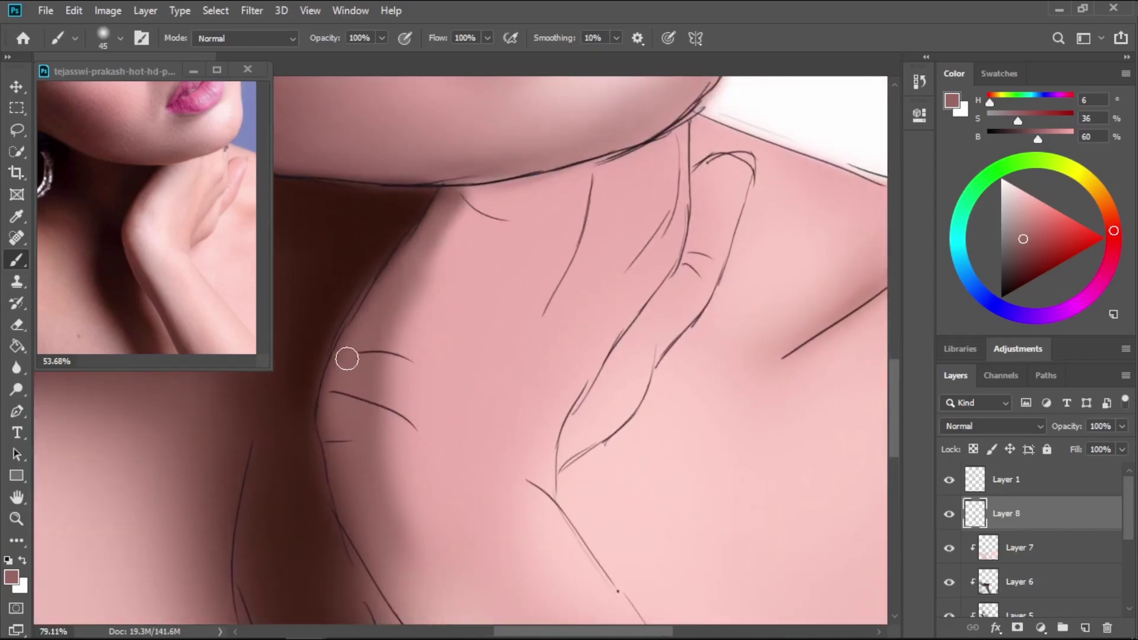
Paint a rose-brown shadow band down the chest-side edge of the forearm to the canvas edge with a 45 px brush.
scroll(396, 403, down, 1)
scroll(396, 404, down, 1)
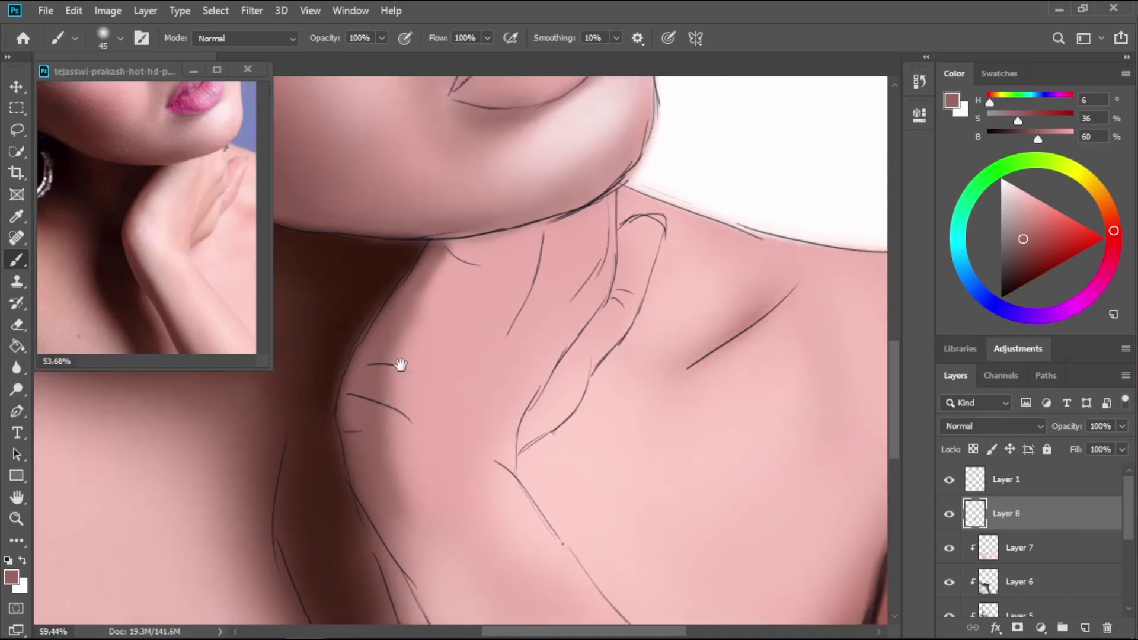
drag(399, 364, 439, 249)
drag(457, 354, 445, 254)
drag(455, 335, 480, 388)
drag(414, 293, 546, 506)
drag(482, 398, 557, 551)
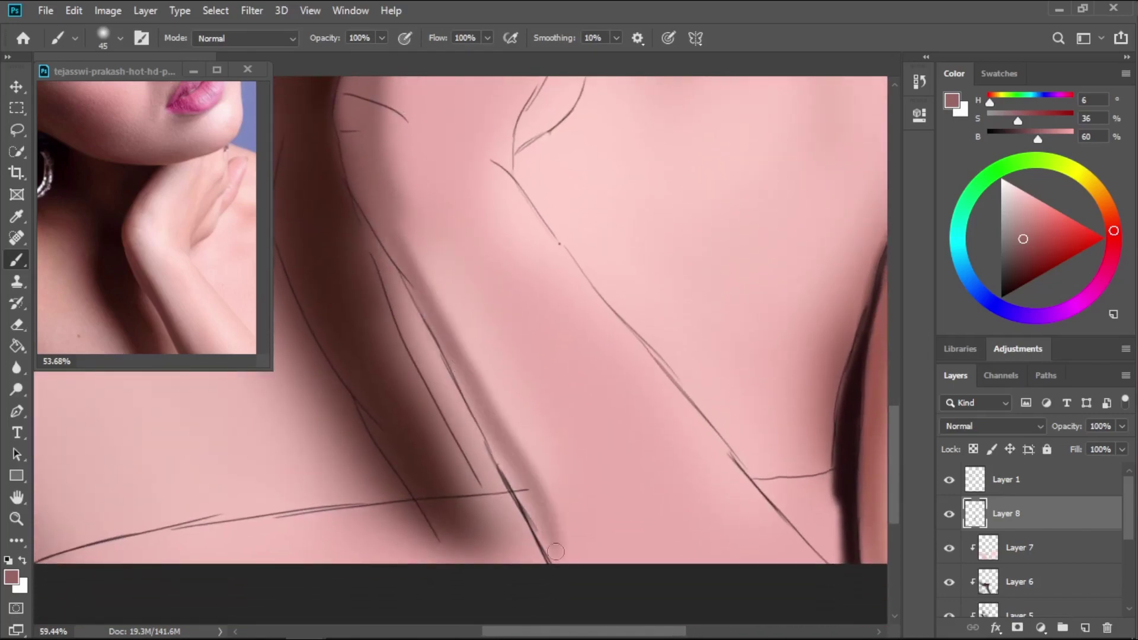
drag(504, 447, 564, 562)
drag(513, 474, 560, 552)
drag(529, 315, 557, 275)
Widen and soften the forearm's edge shadow into the skin, enlarging the brush from 50 to 150 px.
key(bracketright)
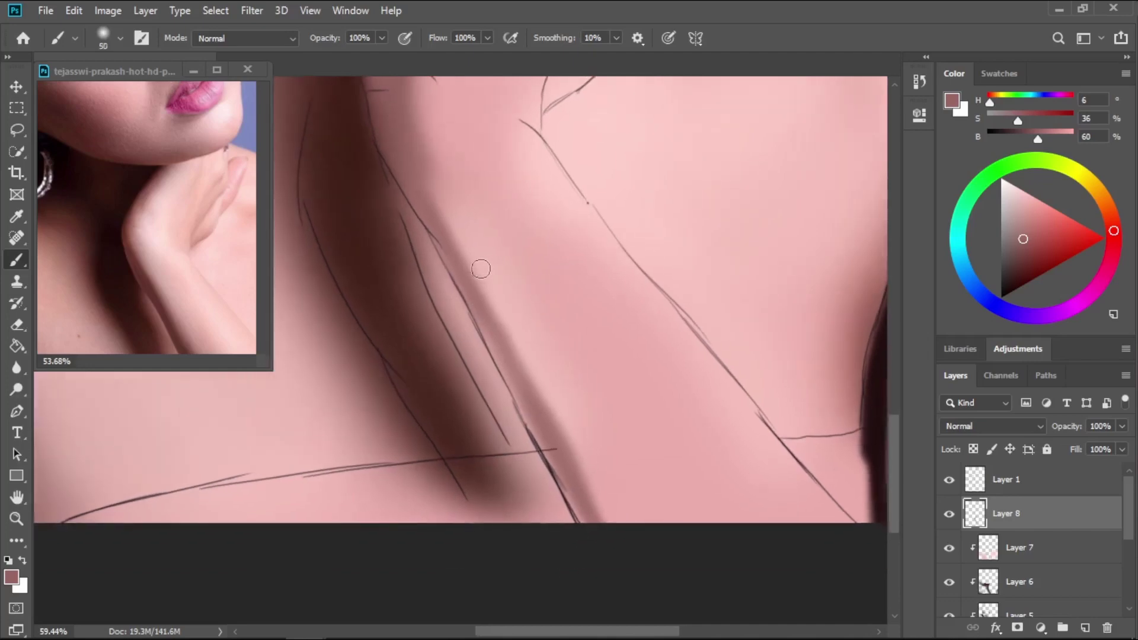
mouse_move(453, 231)
mouse_down()
mouse_move(579, 436)
mouse_move(614, 549)
mouse_up()
drag(486, 296, 612, 515)
key(bracketright)
key(bracketright)
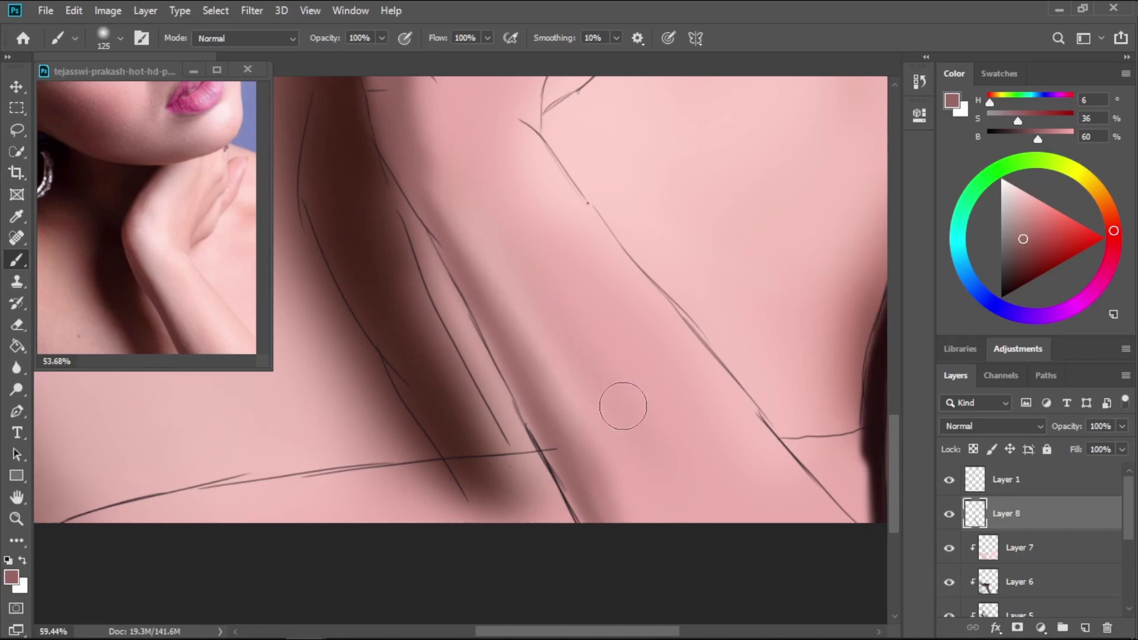
key(bracketright)
drag(459, 214, 632, 497)
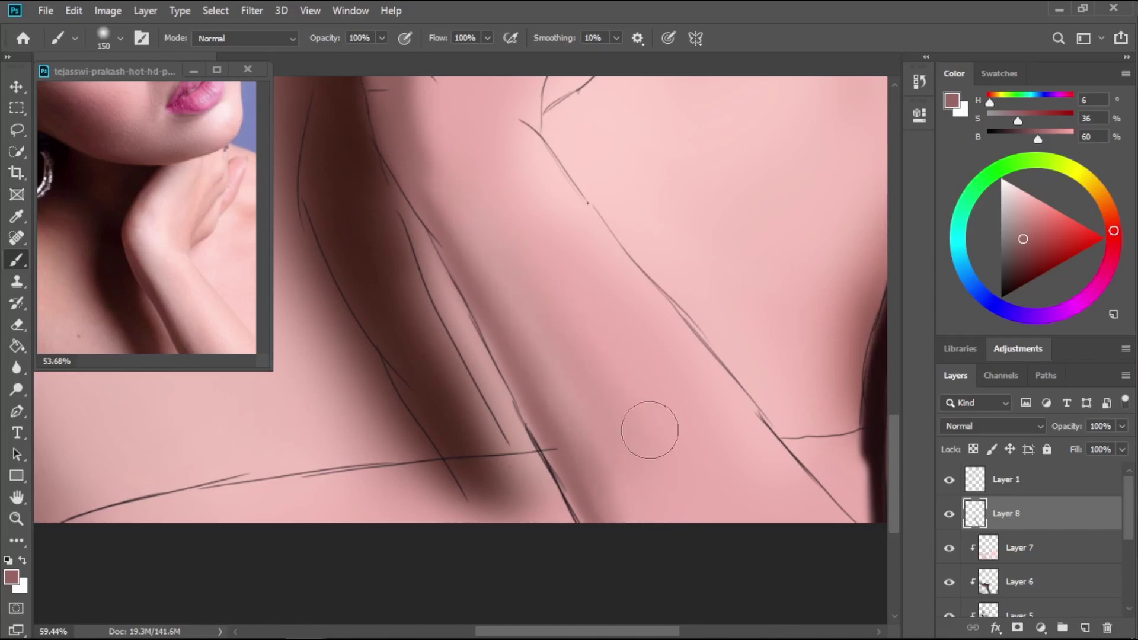
drag(566, 358, 615, 581)
Sample darker reddish brown from the reference's forearm edge and deepen the shadow from the wrist down the forearm.
key(i)
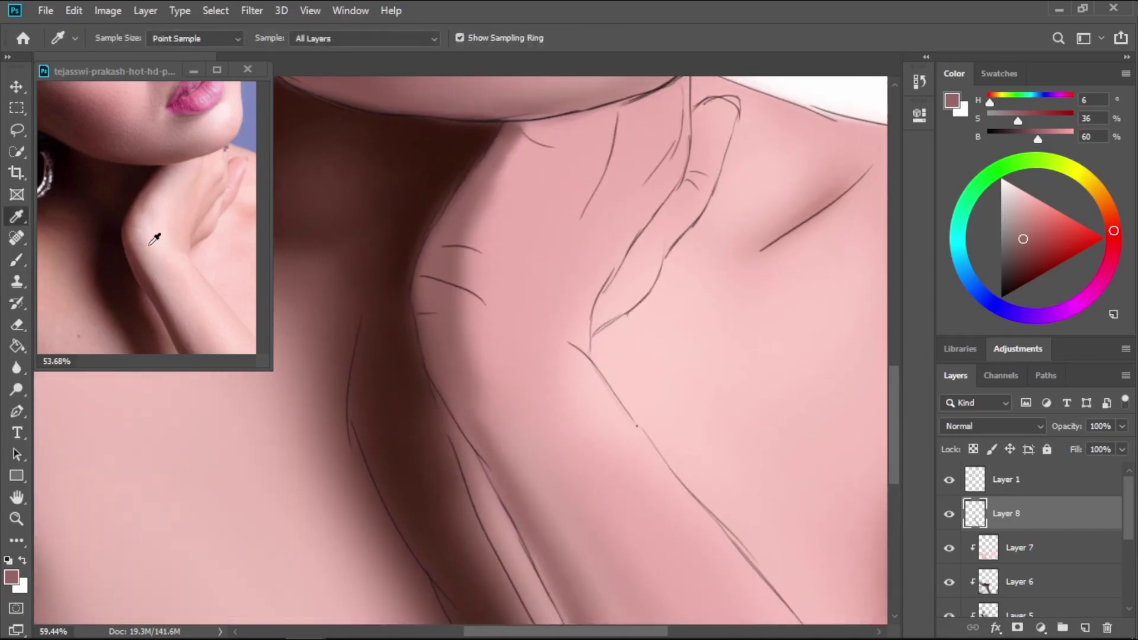
click(153, 286)
key(b)
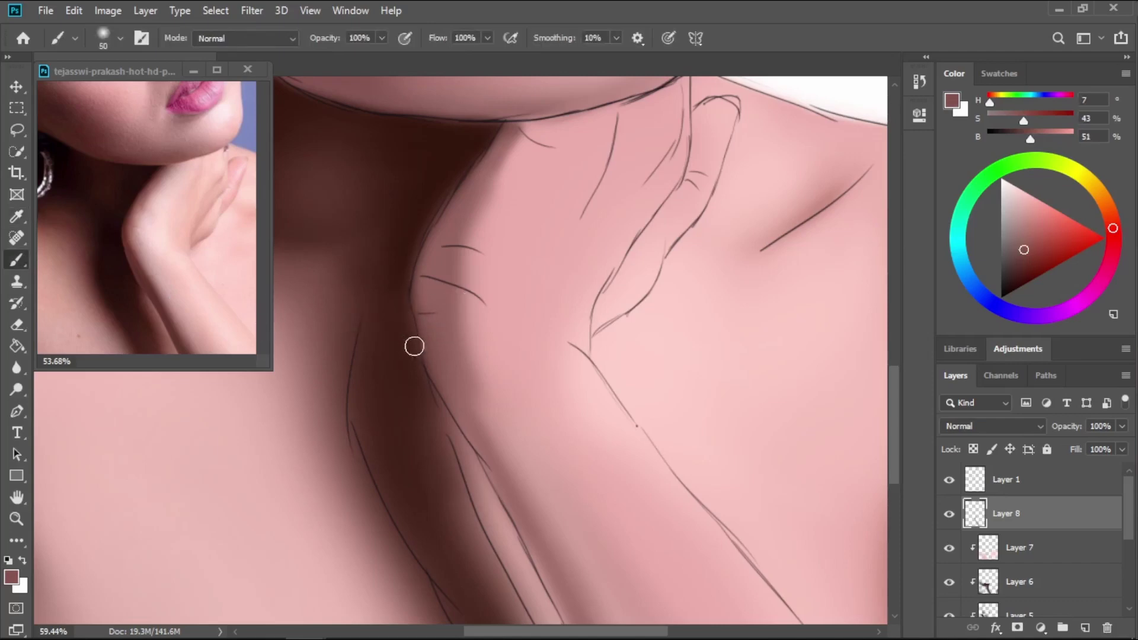
drag(478, 419, 569, 577)
scroll(528, 510, down, 1)
drag(522, 435, 450, 219)
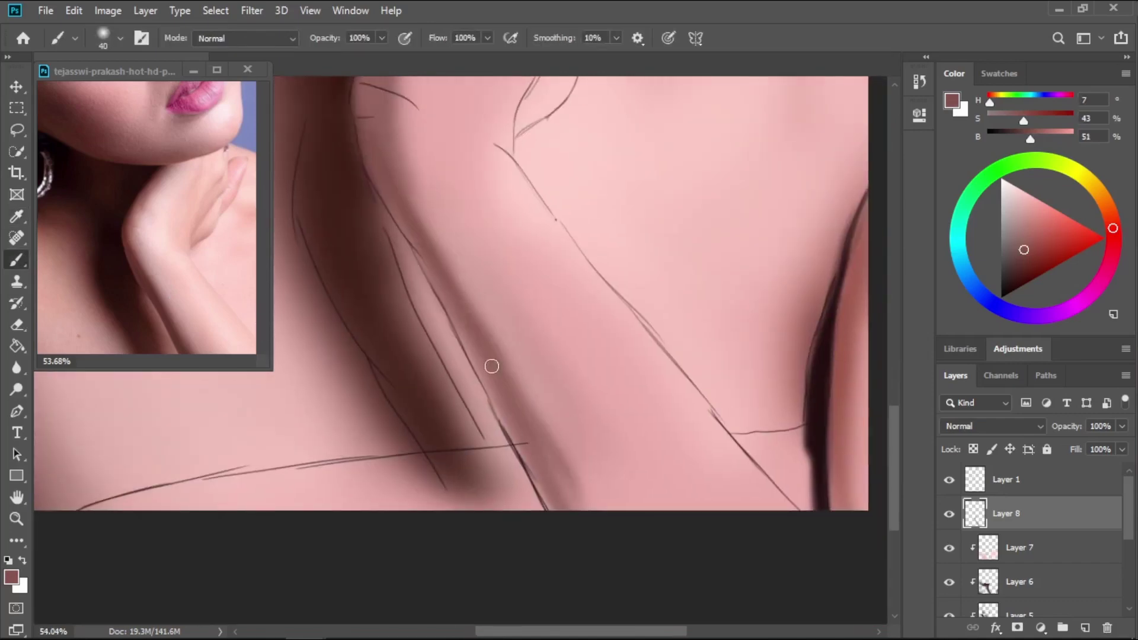
drag(464, 314, 575, 473)
drag(503, 329, 540, 387)
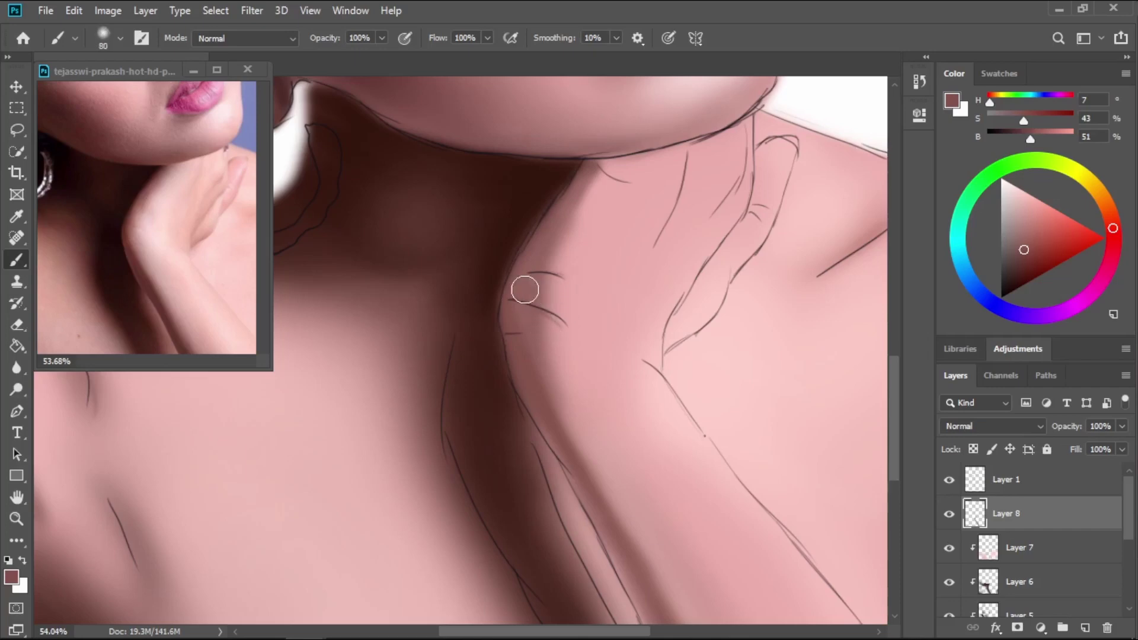
Sample pale pink from the reference's wrist and highlight the wrist, back of the hand and fingers with 100 and 80 px brushes.
key(i)
click(158, 223)
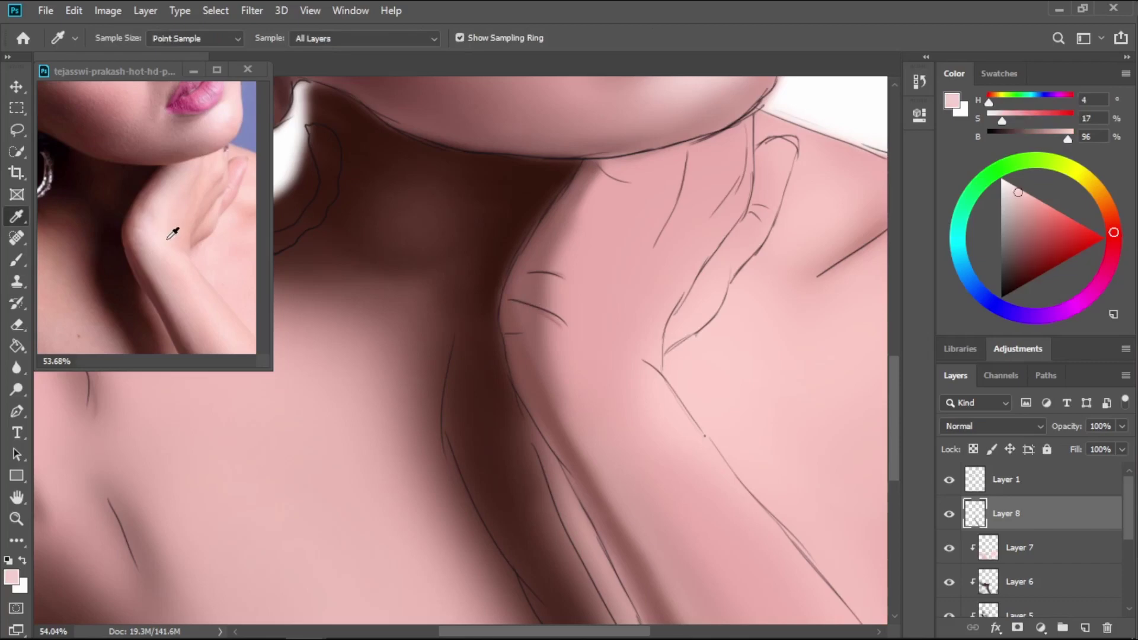
click(226, 197)
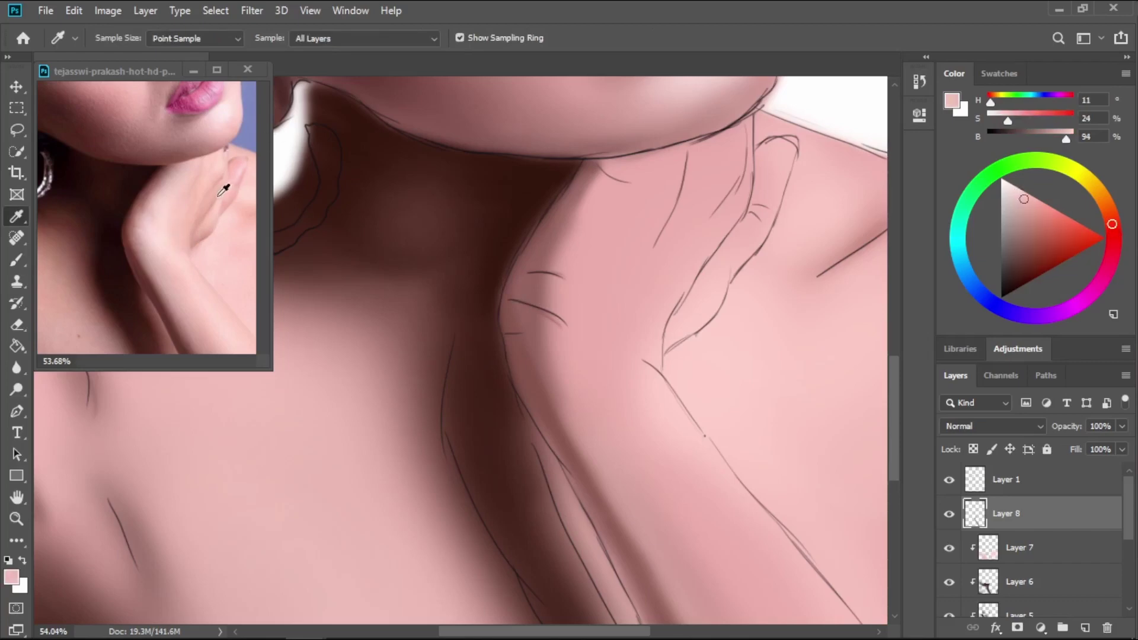
click(174, 221)
click(153, 229)
key(b)
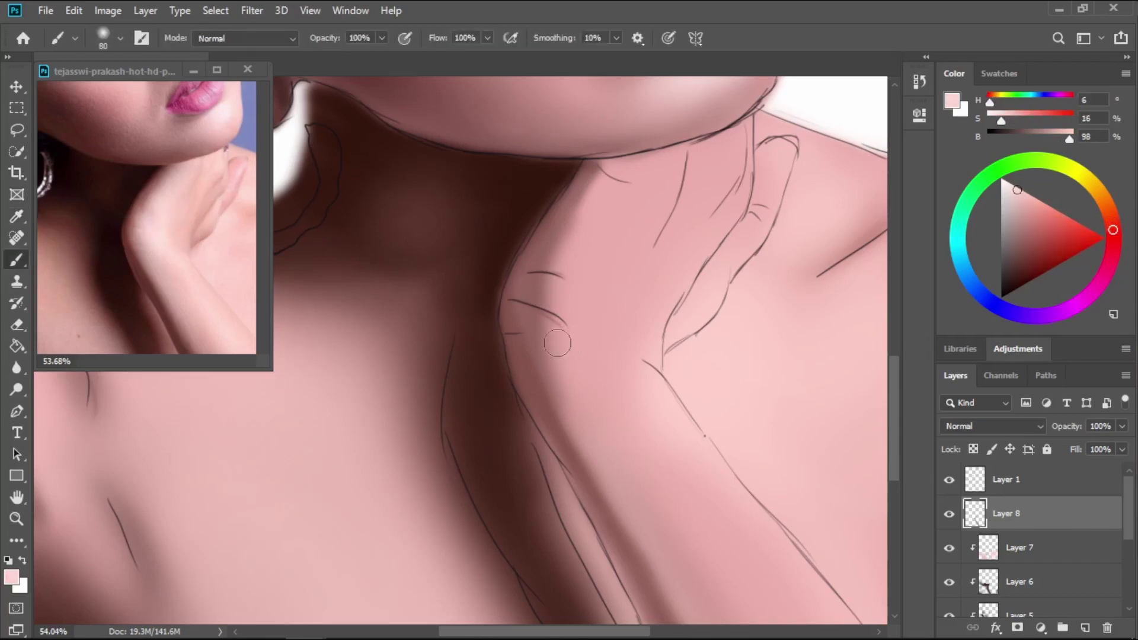
key(bracketright)
key(bracketright)
mouse_move(560, 332)
mouse_down()
mouse_move(552, 301)
mouse_move(536, 287)
mouse_move(569, 328)
mouse_move(549, 324)
mouse_move(558, 372)
mouse_move(590, 421)
mouse_move(579, 284)
mouse_up()
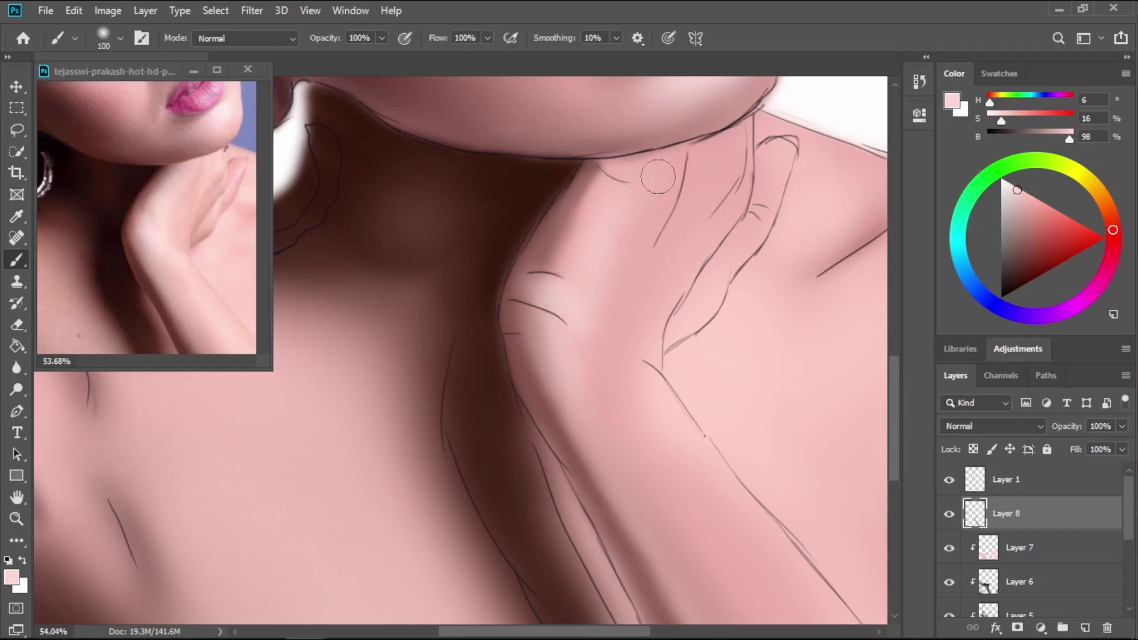
key(bracketleft)
key(bracketleft)
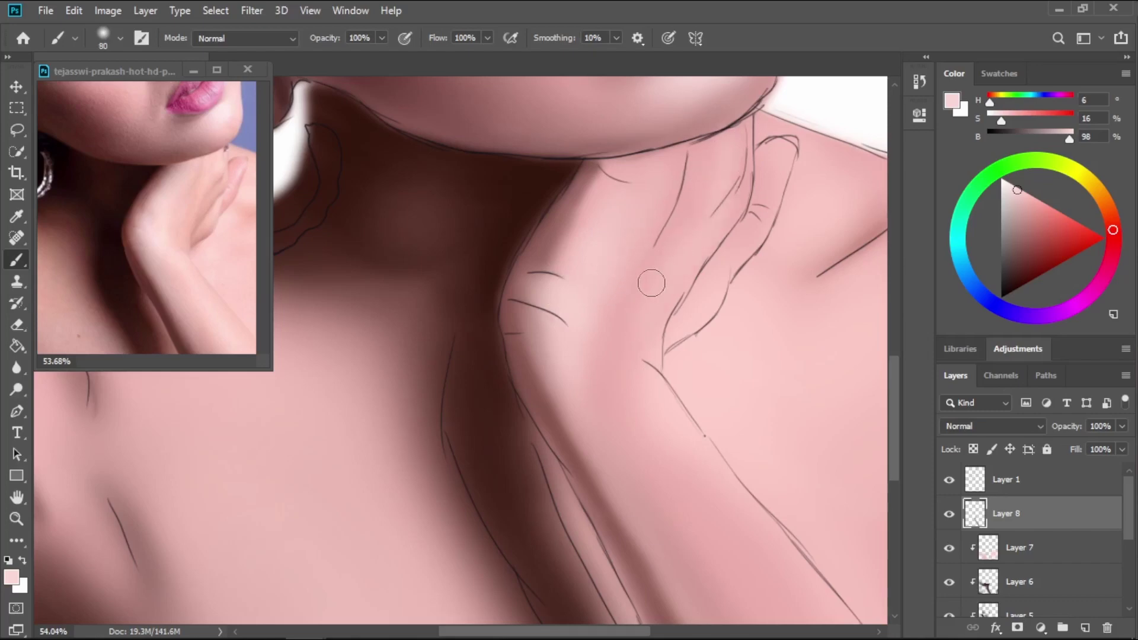
Carry the pale pink highlight from the wrist joint down the middle of the forearm, enlarging the brush to 150 px.
key(bracketright)
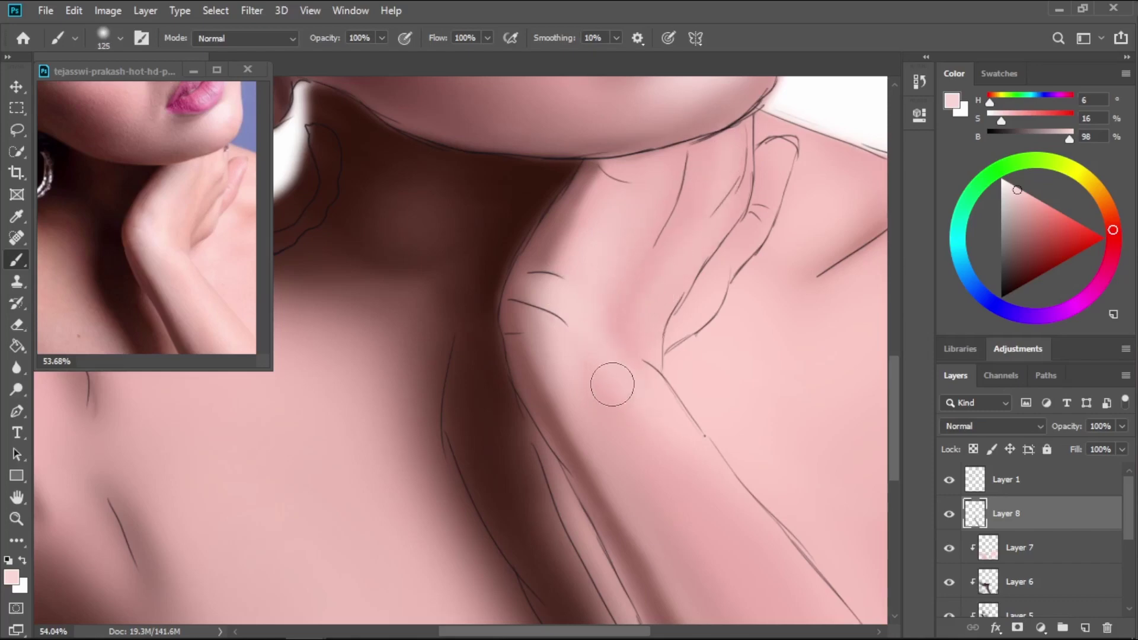
key(bracketright)
scroll(605, 348, down, 1)
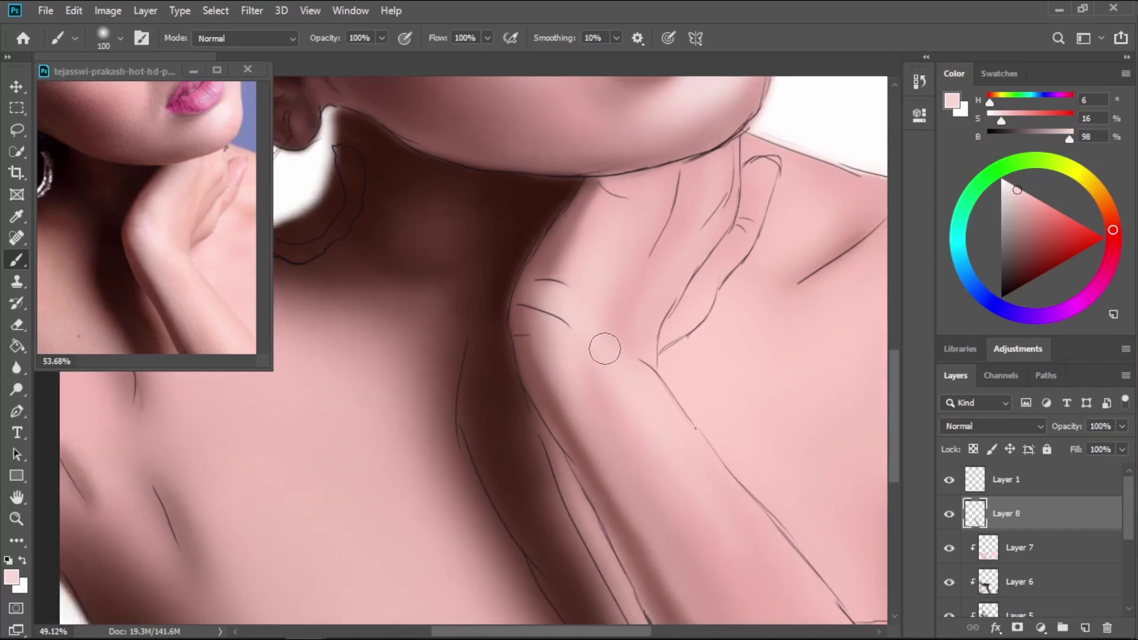
drag(608, 351, 551, 185)
key(bracketright)
key(bracketright)
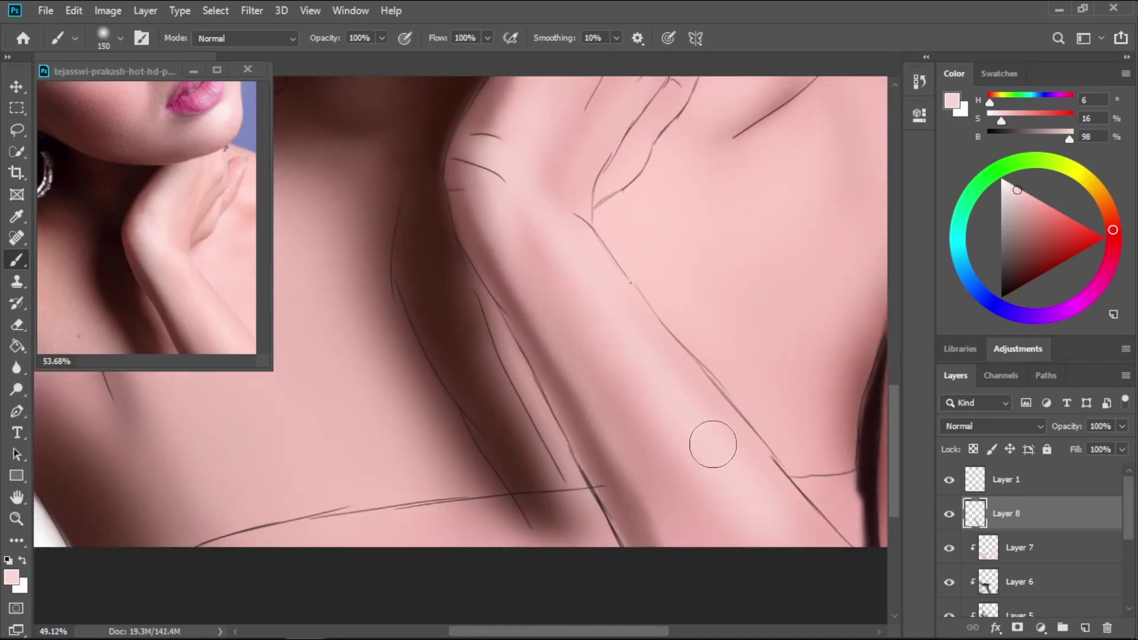
Blend the pale pink highlight into the lower forearm's shadow, starting at 60 px, and check the painting without the Layer 1 sketch.
key(bracketleft)
key(bracketleft)
key(bracketleft)
key(bracketleft)
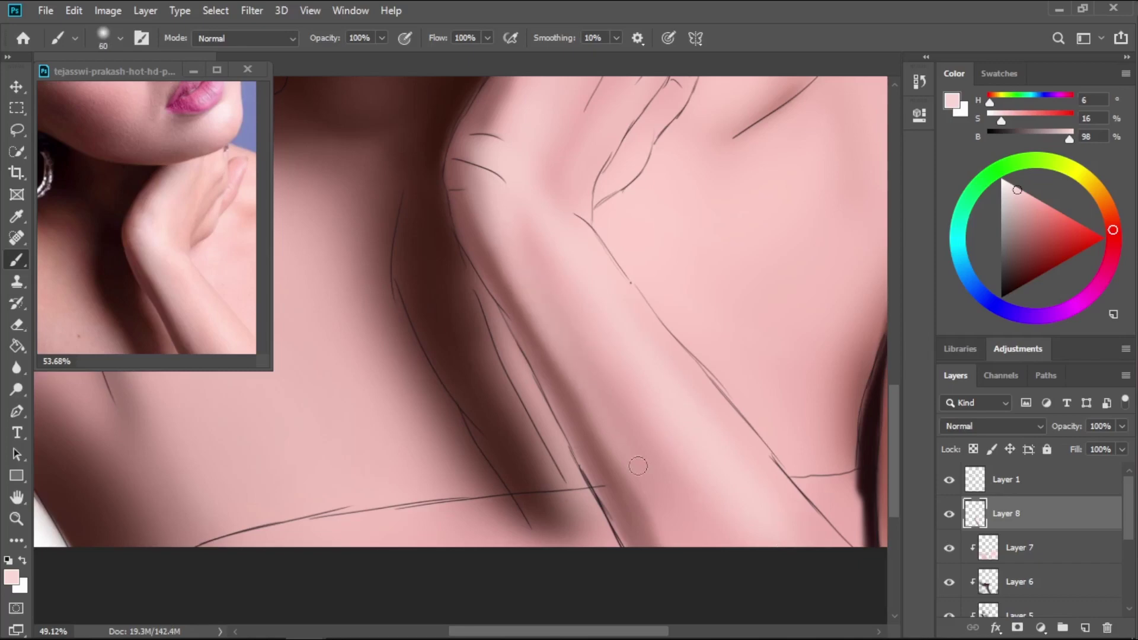
key(bracketright)
key(bracketright)
key(bracketright)
key(bracketright)
click(949, 479)
click(949, 480)
Sample dark brown from the reference's forearm shadow and darken the forearm's chest-side edge with a 20 px brush.
key(i)
click(171, 326)
key(b)
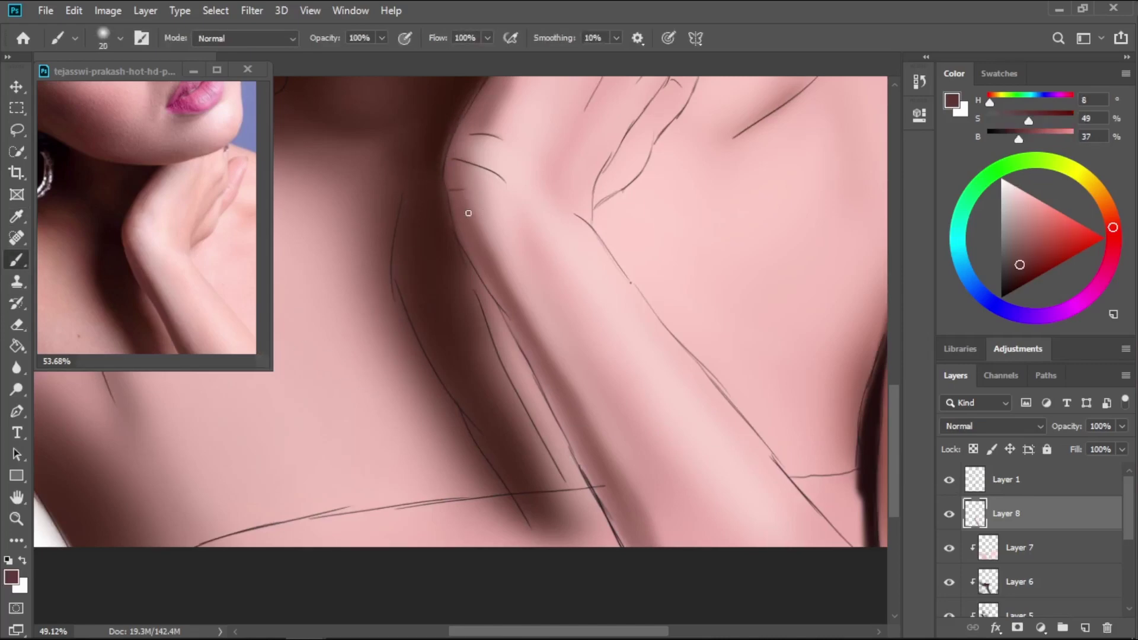
drag(476, 271, 521, 343)
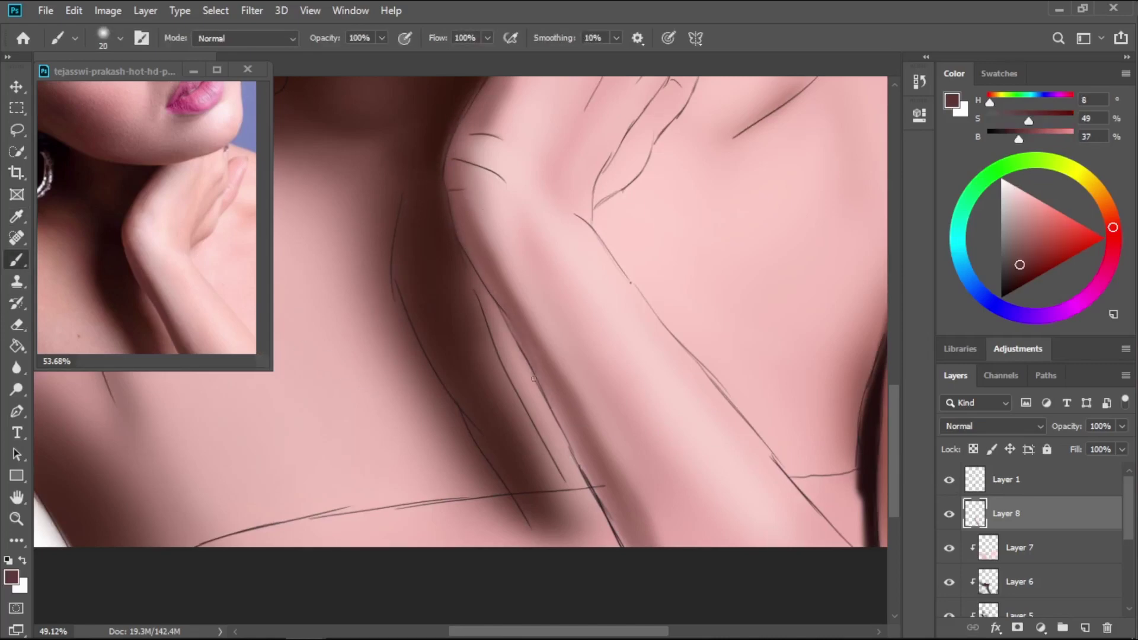
drag(567, 442, 629, 547)
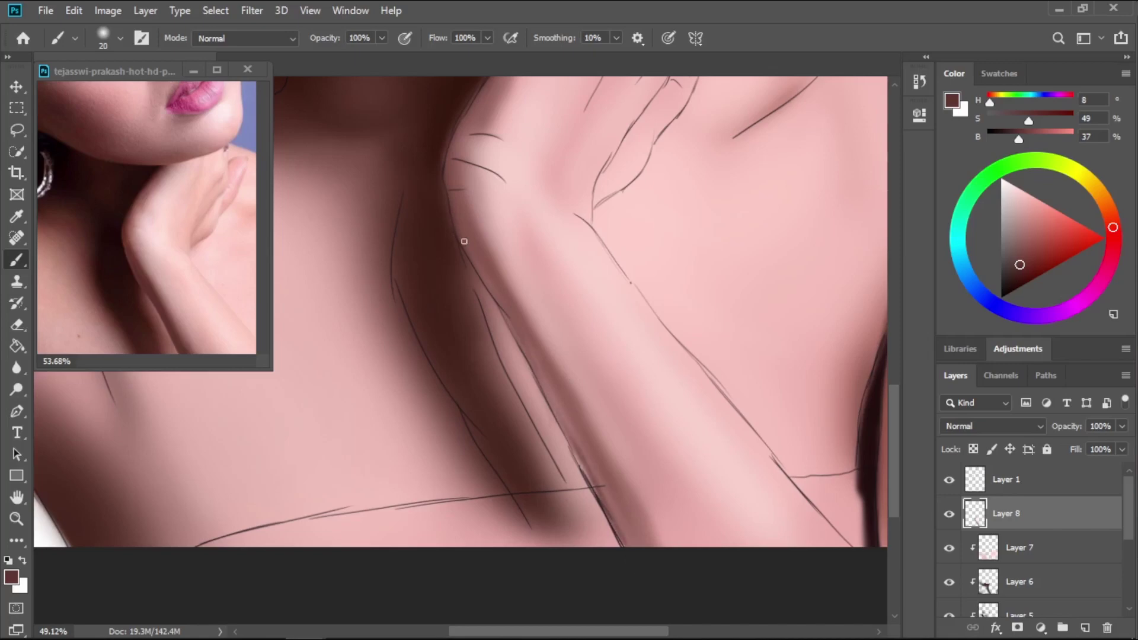
drag(507, 316, 626, 537)
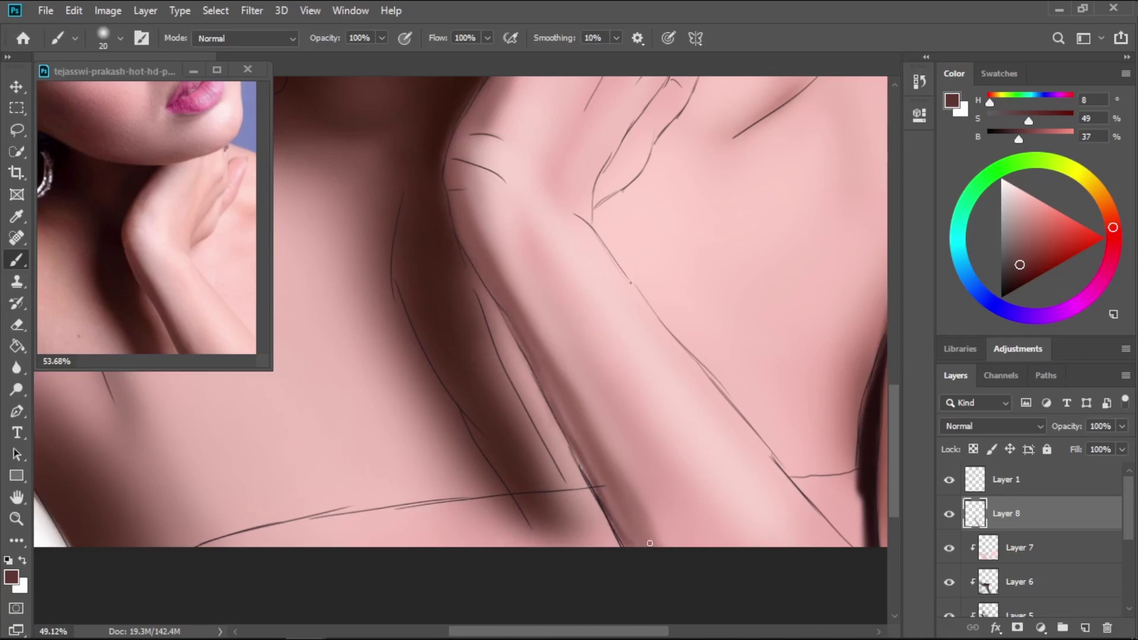
Hide the Layer 1 sketch and deepen the dark brown shadow along the forearm and wrist edge with 25 to 50 px brushes.
click(949, 479)
key(bracketleft)
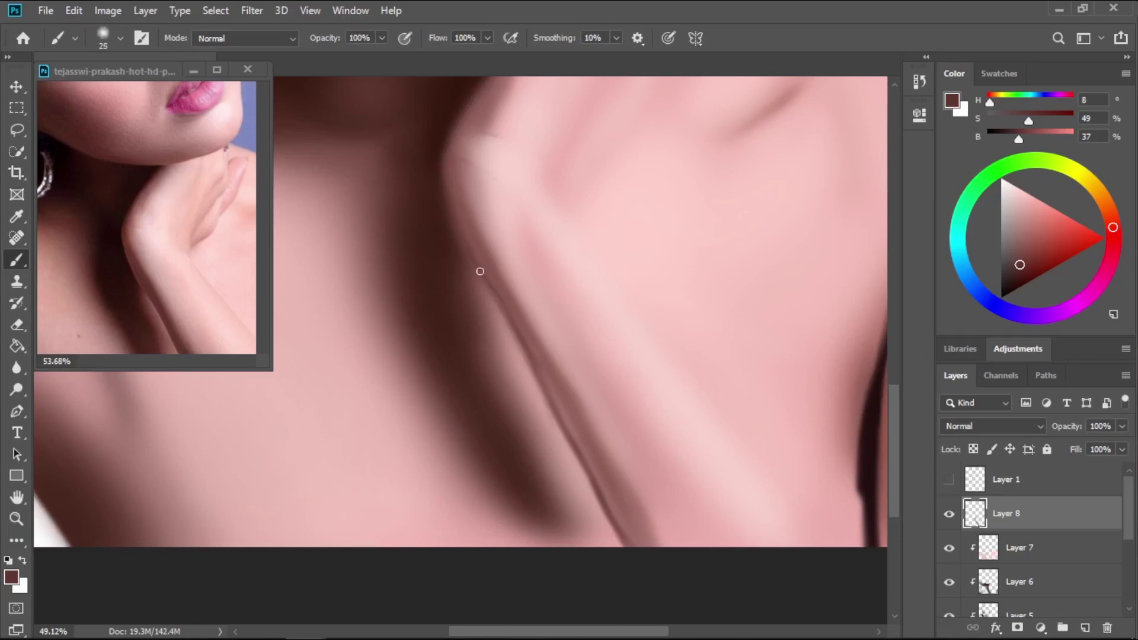
drag(480, 271, 568, 426)
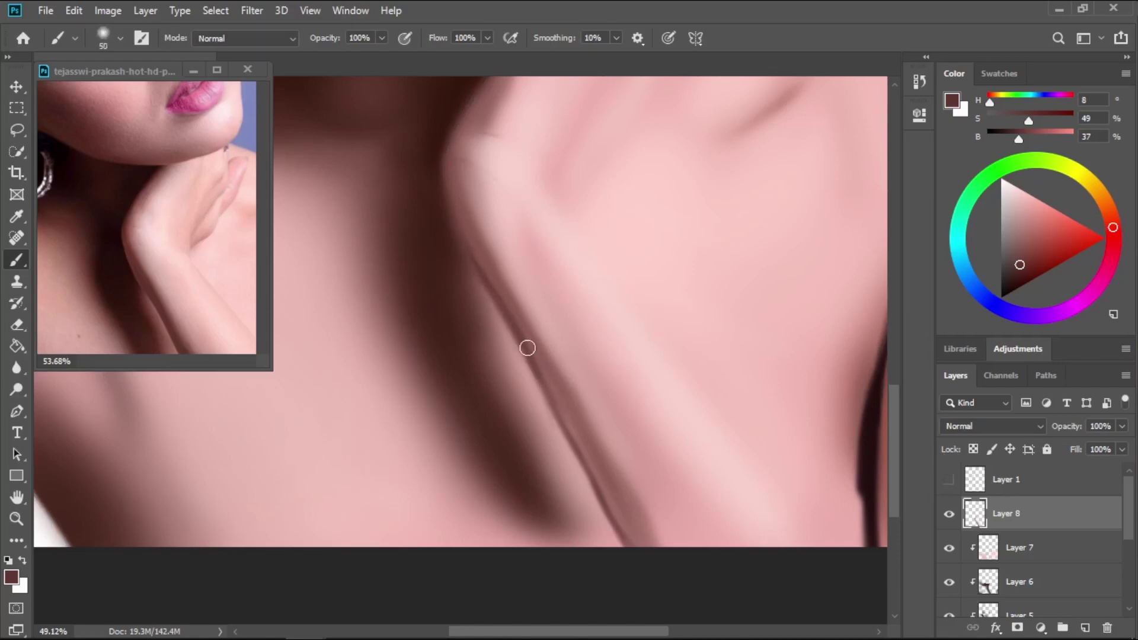
mouse_move(542, 357)
mouse_down()
mouse_move(571, 429)
mouse_move(652, 540)
mouse_up()
key(bracketright)
drag(474, 255, 615, 486)
key(bracketright)
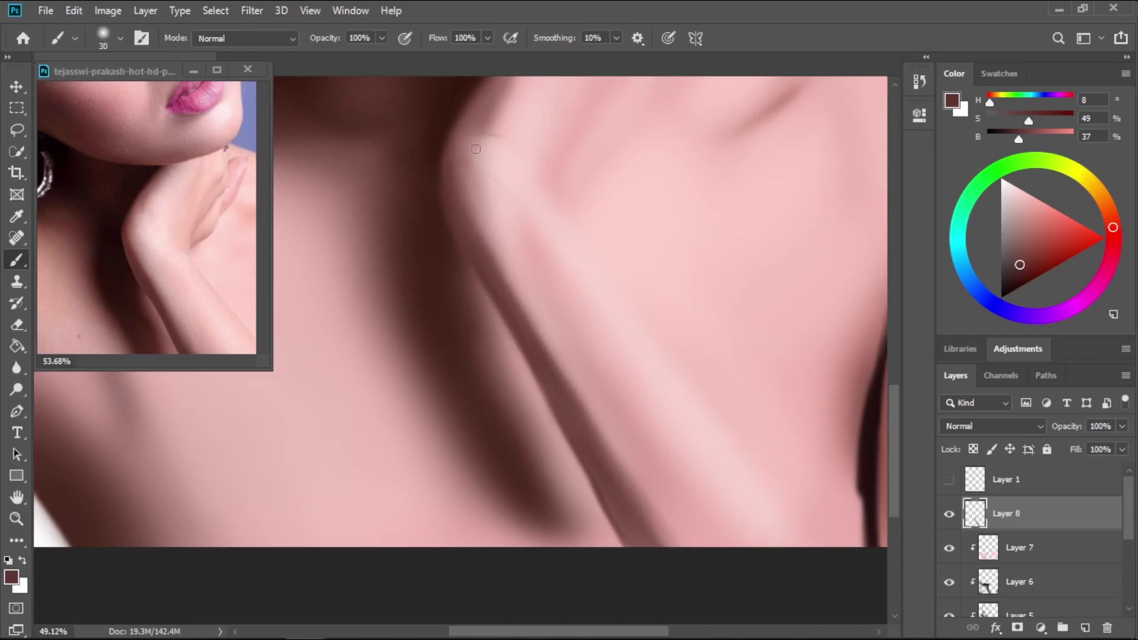
drag(479, 198, 456, 311)
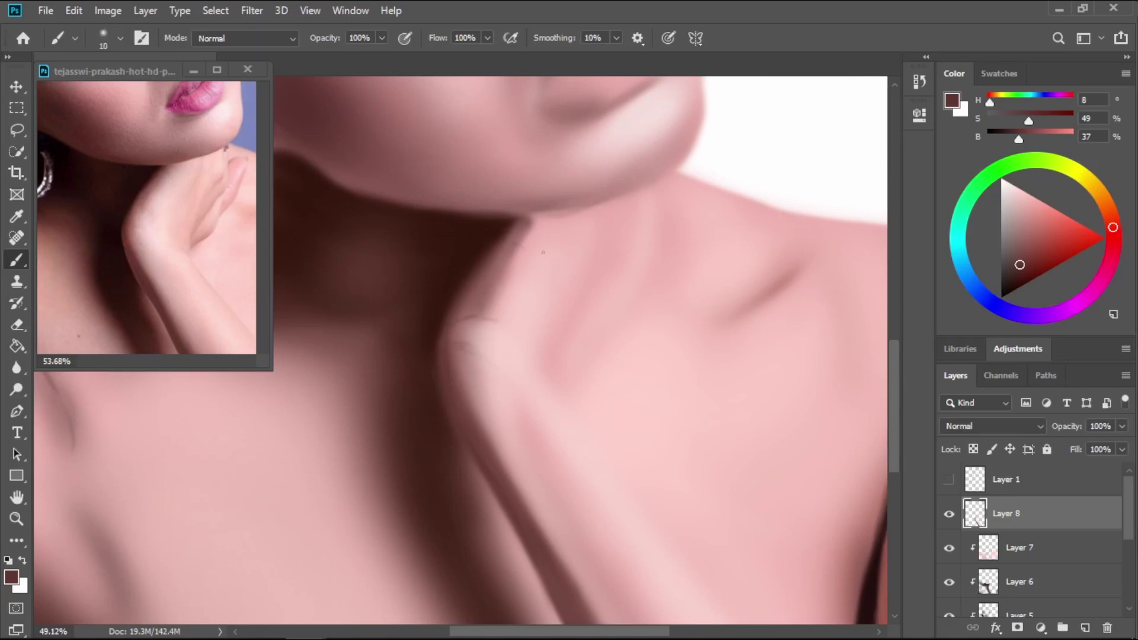
Show the Layer 1 sketch again and shade the separation lines between the fingers in dark brown with a 20 px brush.
click(948, 479)
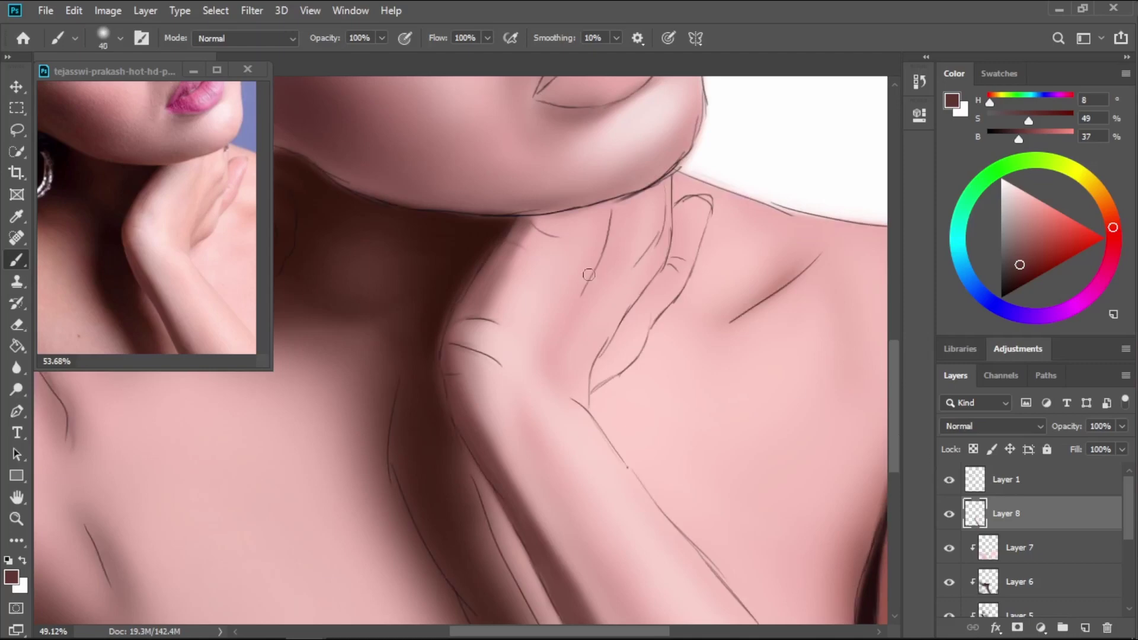
scroll(589, 269, up, 3)
key(bracketright)
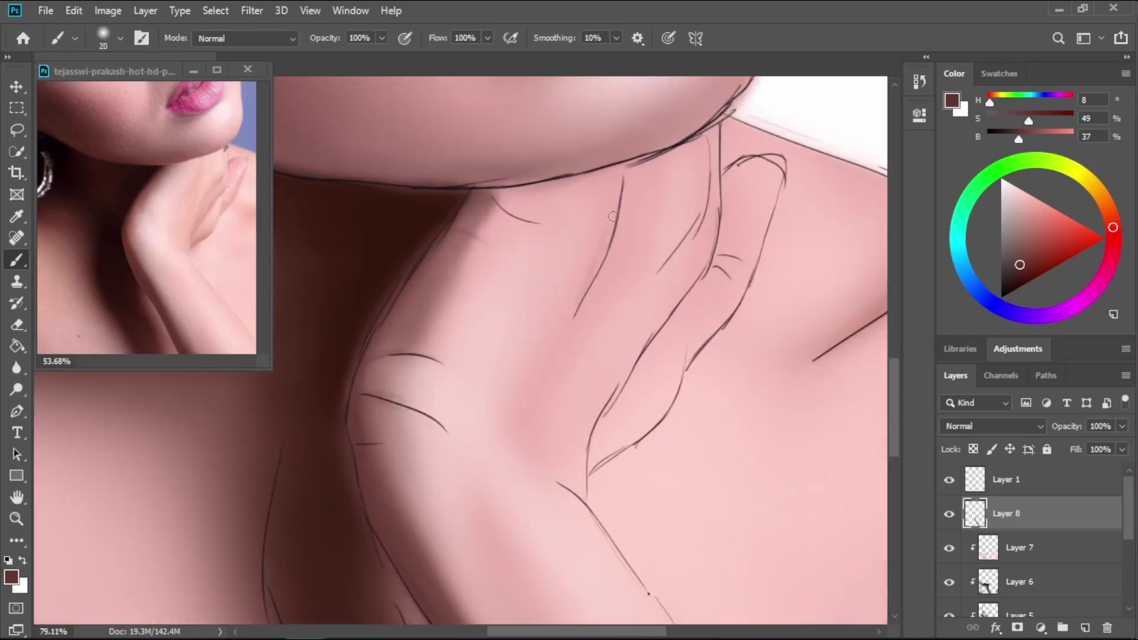
drag(612, 216, 622, 162)
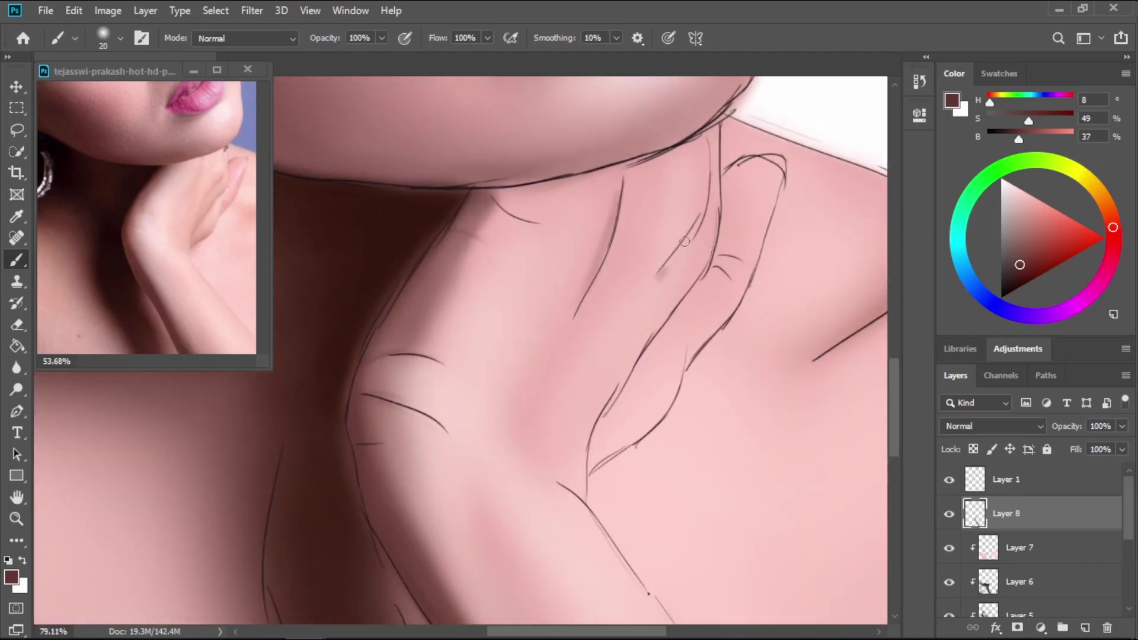
mouse_move(663, 272)
mouse_down()
mouse_move(705, 196)
mouse_move(708, 140)
mouse_up()
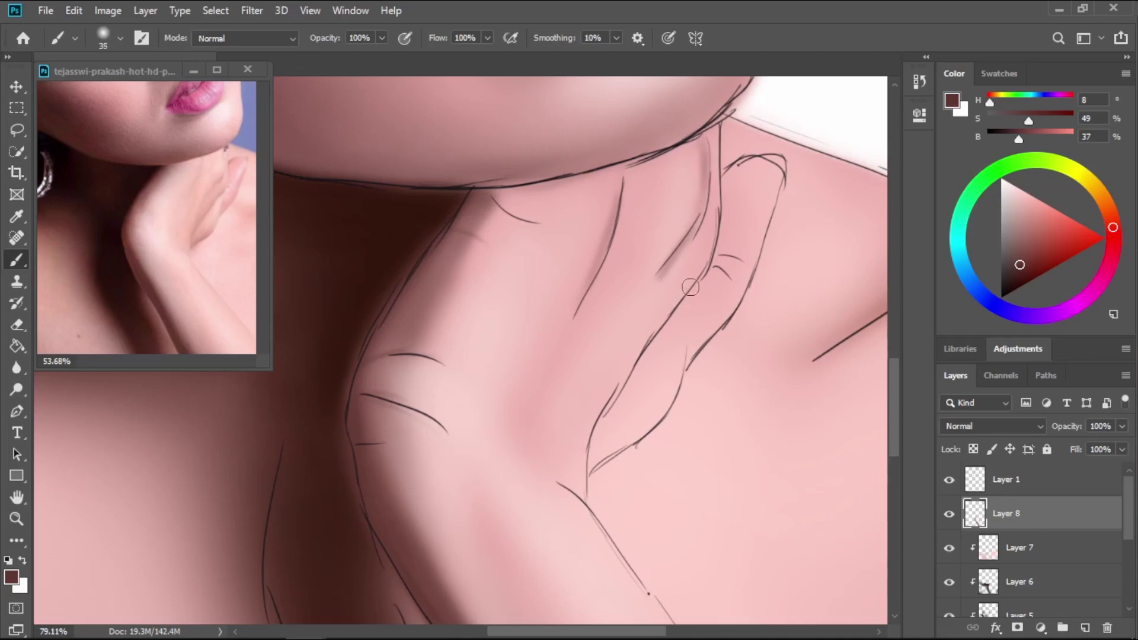
Shade the palm-side edge below the fingers with soft dark brown, enlarging the brush from 35 to 50 px and beyond.
key(bracketright)
key(bracketright)
drag(687, 255, 619, 349)
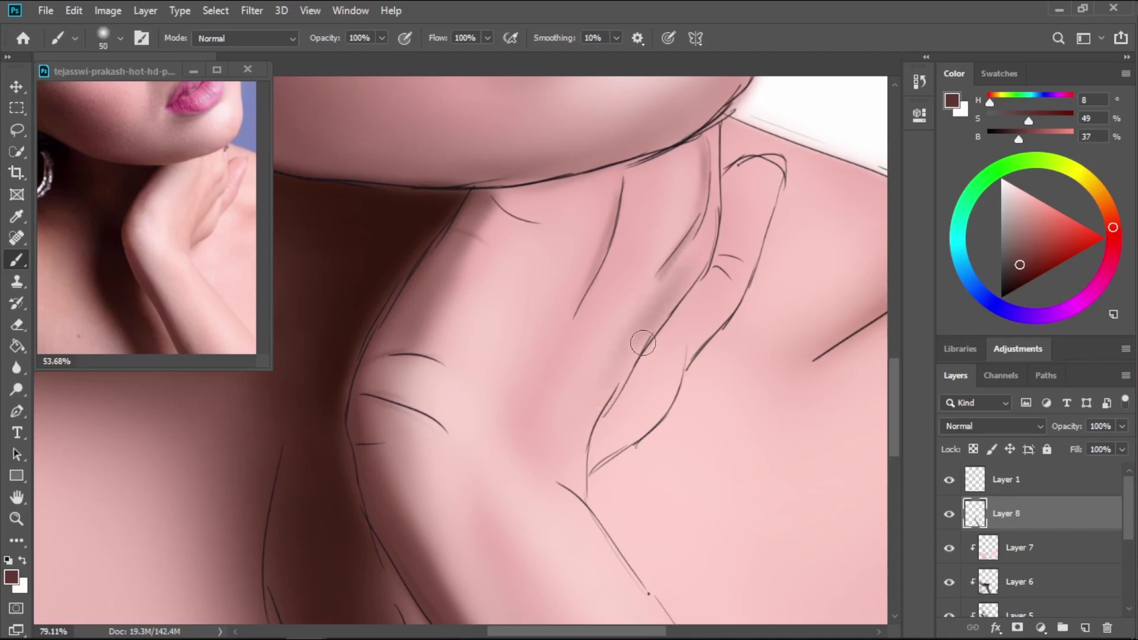
key(bracketright)
key(bracketright)
key(bracketright)
mouse_move(660, 301)
mouse_down()
mouse_move(591, 419)
mouse_move(622, 399)
mouse_move(590, 473)
mouse_move(592, 439)
mouse_move(705, 272)
mouse_move(719, 222)
mouse_up()
Outline the palm's lower outer edge in dark brown up to the little finger's base with a 9 px brush.
key(bracketleft)
key(bracketleft)
key(bracketleft)
key(bracketleft)
key(bracketleft)
key(bracketleft)
key(bracketleft)
key(bracketright)
key(bracketright)
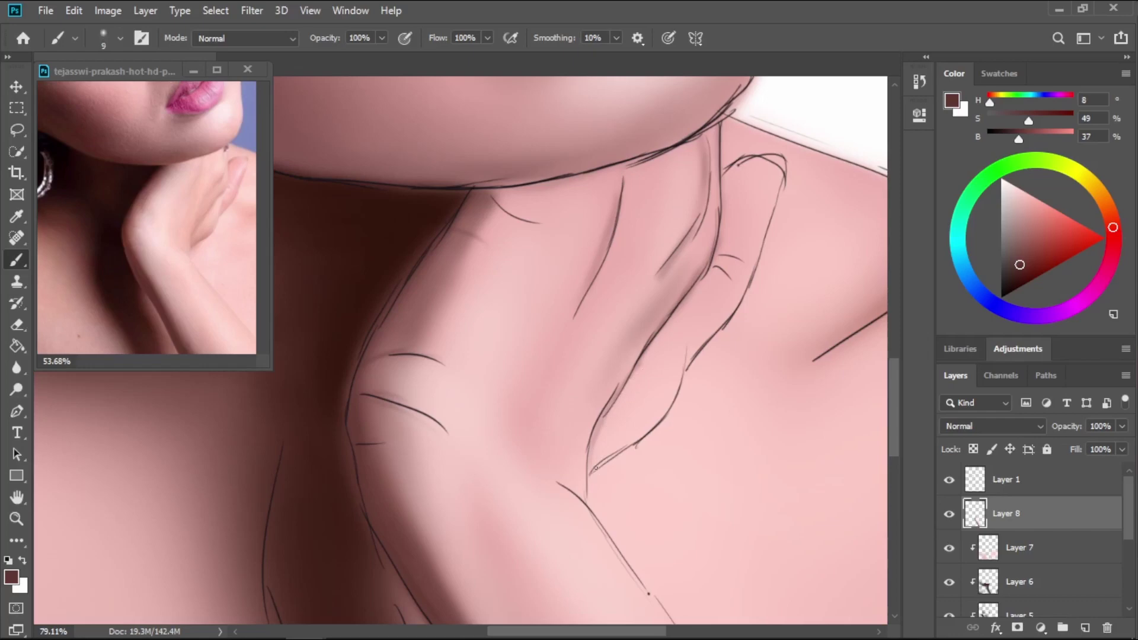
drag(596, 469, 631, 444)
drag(666, 411, 687, 334)
Shade softly inside the lower palm edge and along the little finger's outer edge in dark brown with 30 to 35 px brushes.
key(bracketright)
key(bracketright)
key(bracketright)
key(bracketright)
key(bracketright)
key(bracketright)
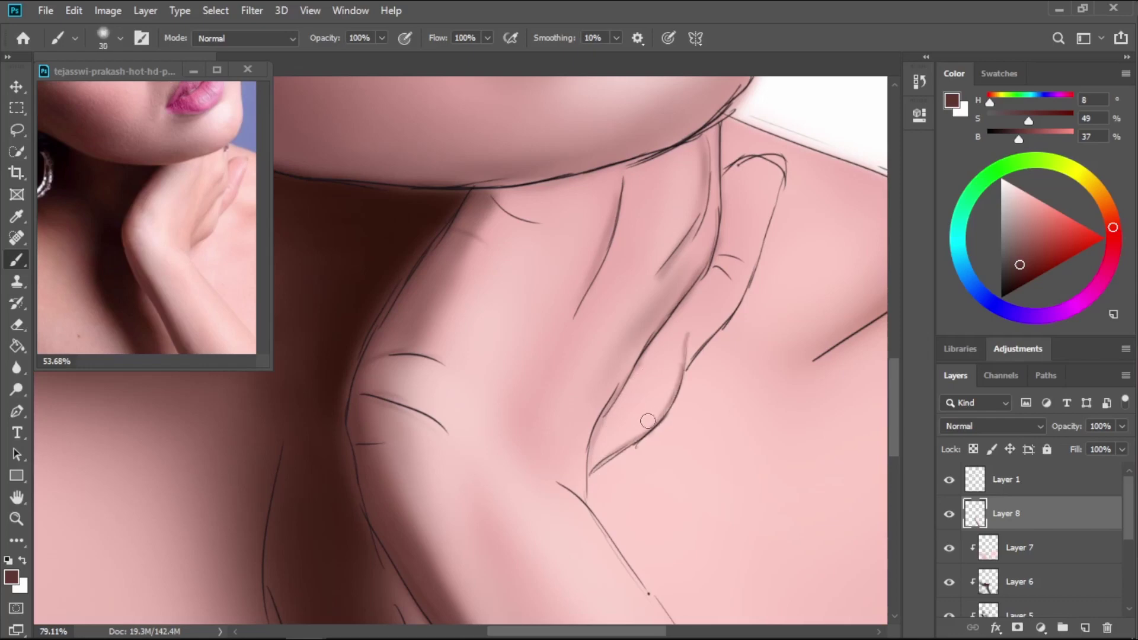
mouse_move(649, 418)
mouse_down()
mouse_move(591, 456)
mouse_move(621, 450)
mouse_up()
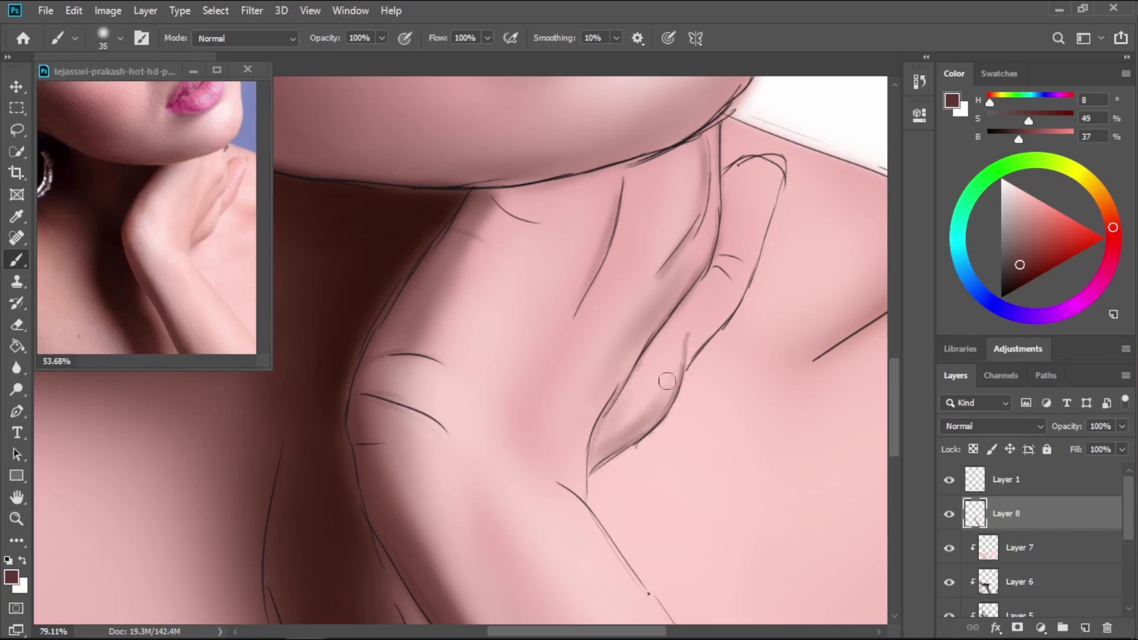
mouse_move(696, 352)
mouse_down()
mouse_move(755, 259)
mouse_move(746, 288)
mouse_move(774, 177)
mouse_up()
key(bracketright)
key(bracketright)
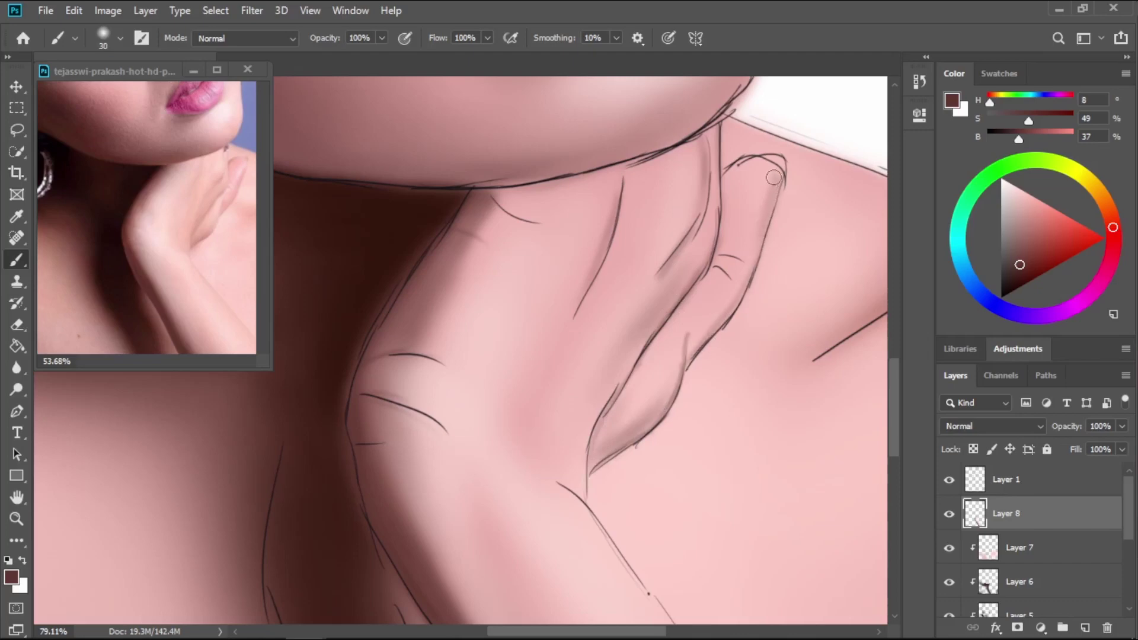
Sample light pink (H 6, S 20, B 100) from the reference hand and highlight the little finger with a 25 px brush.
key(i)
click(236, 199)
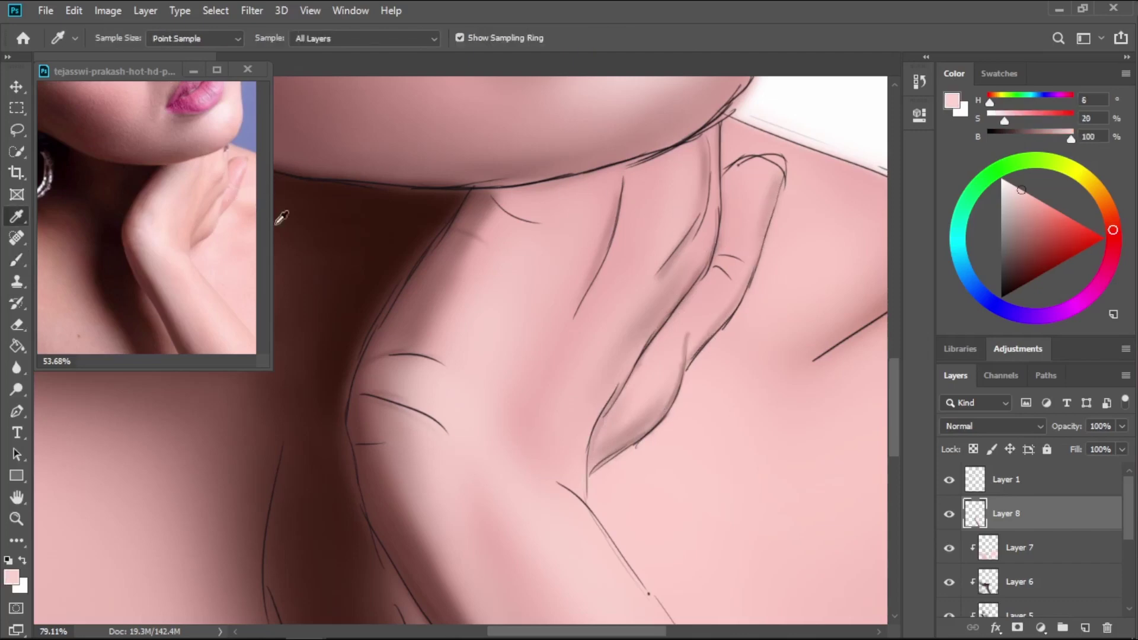
key(b)
drag(685, 348, 748, 261)
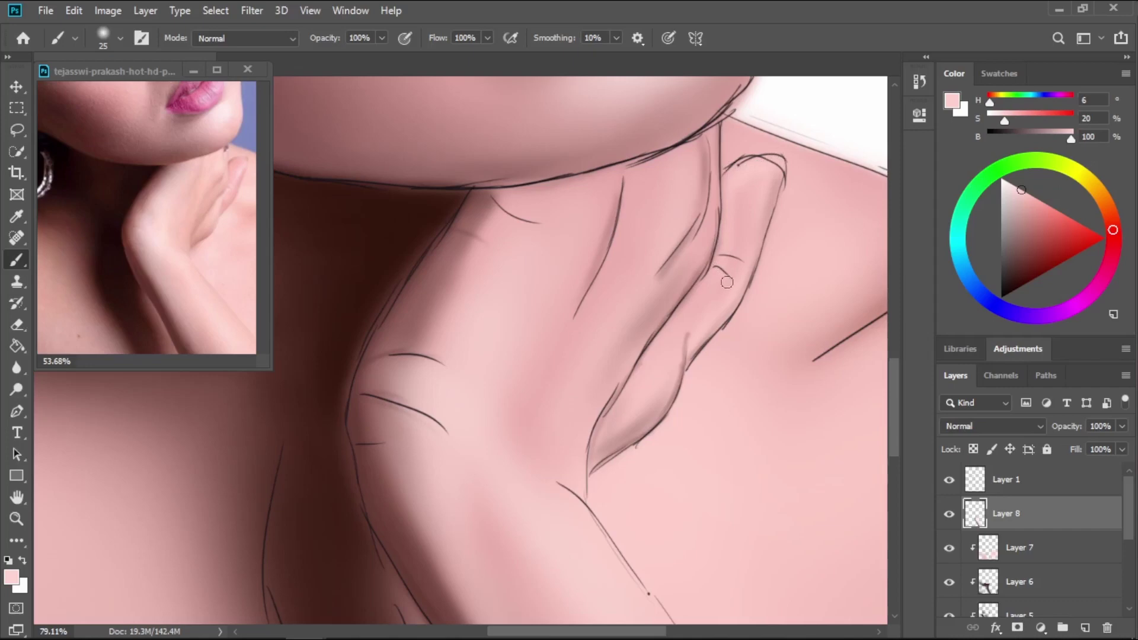
Pick reddish brown (H 10, S 50, B 63) and shade the little finger and the inner palm edge with 20 to 25 px brushes.
key(i)
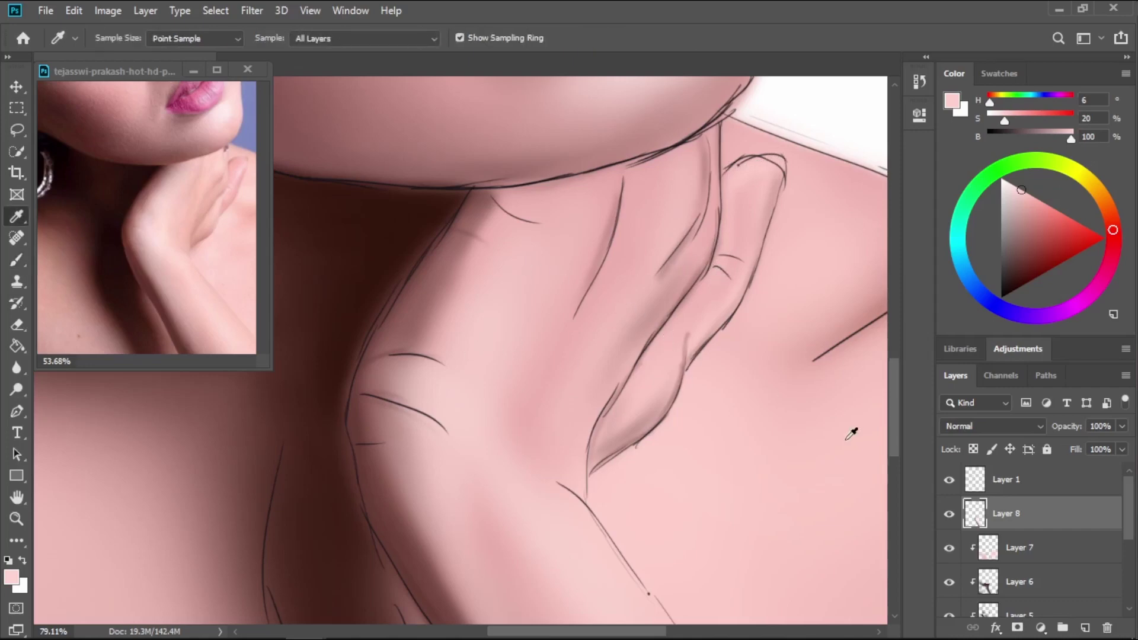
drag(711, 393, 350, 236)
click(724, 543)
drag(418, 156, 620, 396)
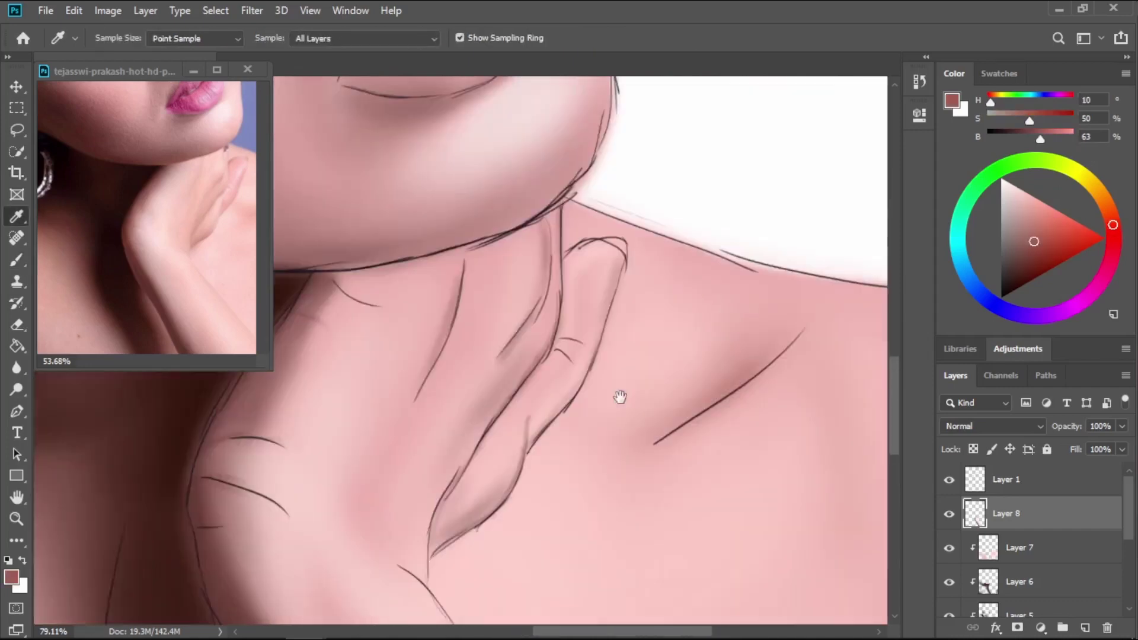
drag(526, 253, 597, 308)
key(b)
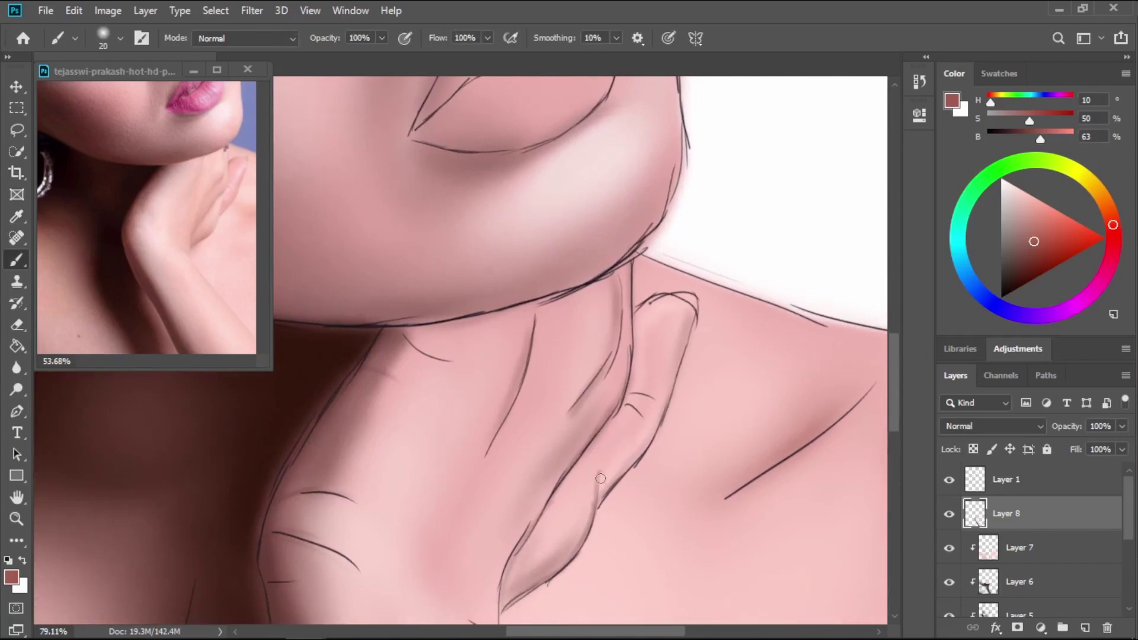
mouse_move(600, 478)
mouse_down()
mouse_move(625, 446)
mouse_move(616, 469)
mouse_move(628, 466)
mouse_move(626, 455)
mouse_move(610, 485)
mouse_move(648, 425)
mouse_move(682, 332)
mouse_move(684, 313)
mouse_move(654, 314)
mouse_move(643, 322)
mouse_move(648, 342)
mouse_move(643, 304)
mouse_move(672, 302)
mouse_move(627, 377)
mouse_up()
key(bracketright)
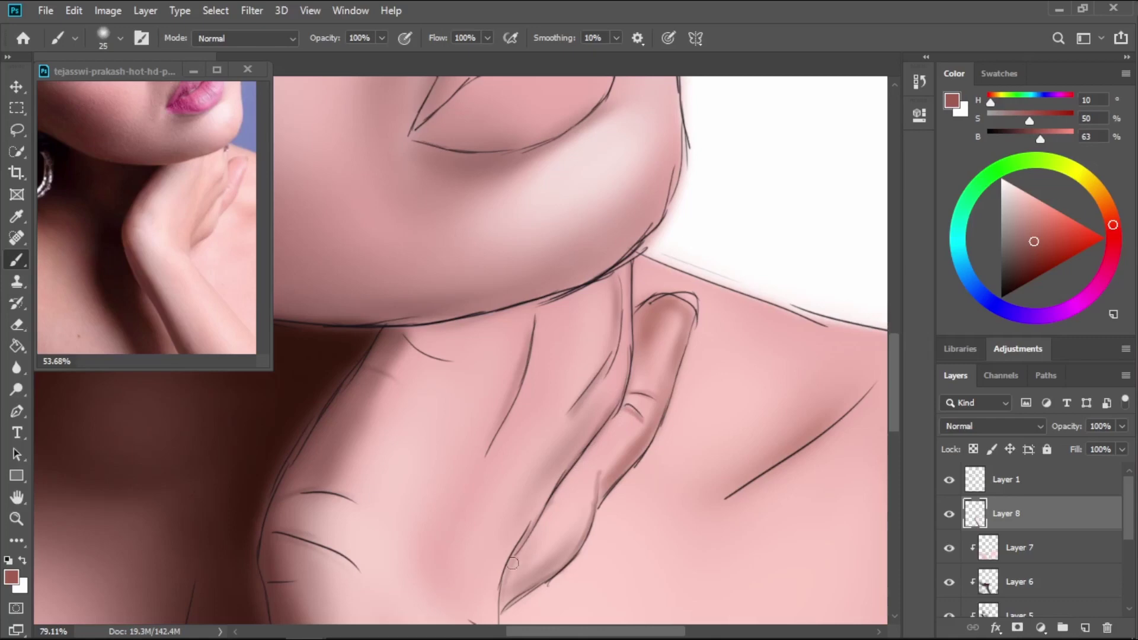
drag(512, 563, 566, 477)
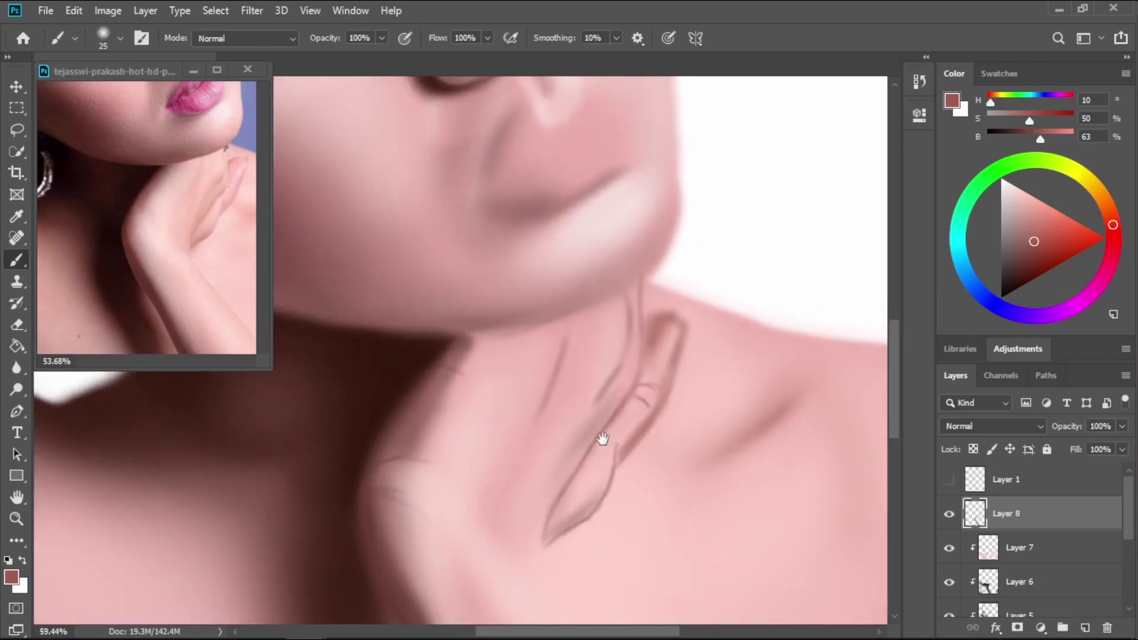
With the Layer 1 sketch shown, outline the forearm's outer edge from wrist to canvas edge in reddish brown with a 15 px brush.
drag(602, 438, 535, 188)
click(948, 479)
drag(663, 409, 639, 301)
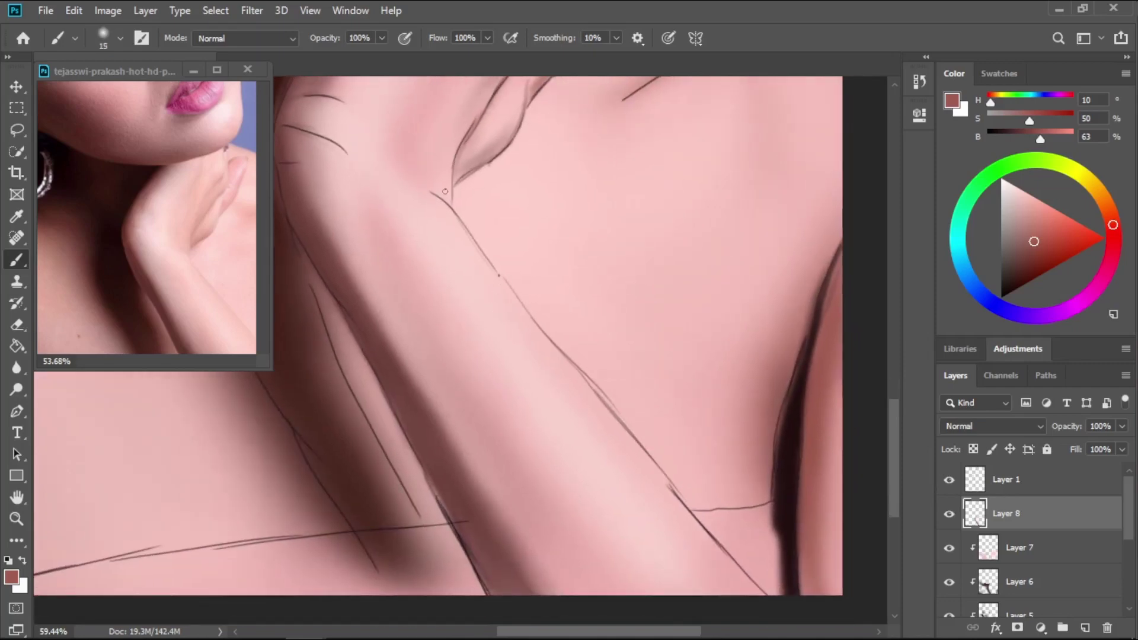
drag(432, 191, 542, 328)
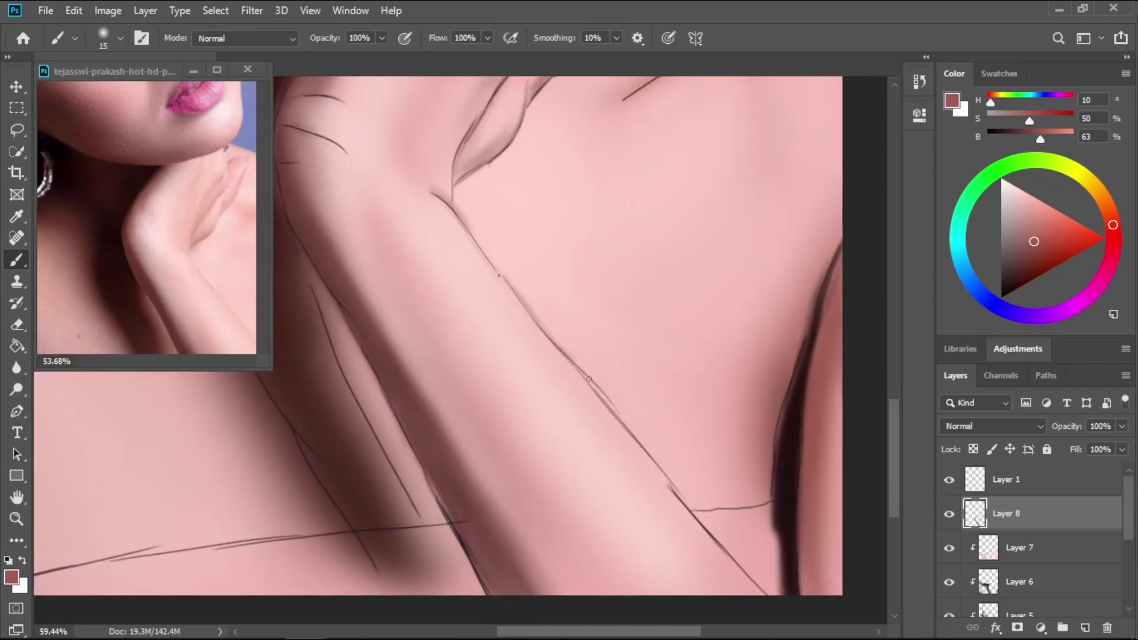
drag(589, 379, 773, 593)
Hide the Layer 1 sketch and softly shade along the forearm's outer edge with a 50 px reddish brown brush.
click(949, 479)
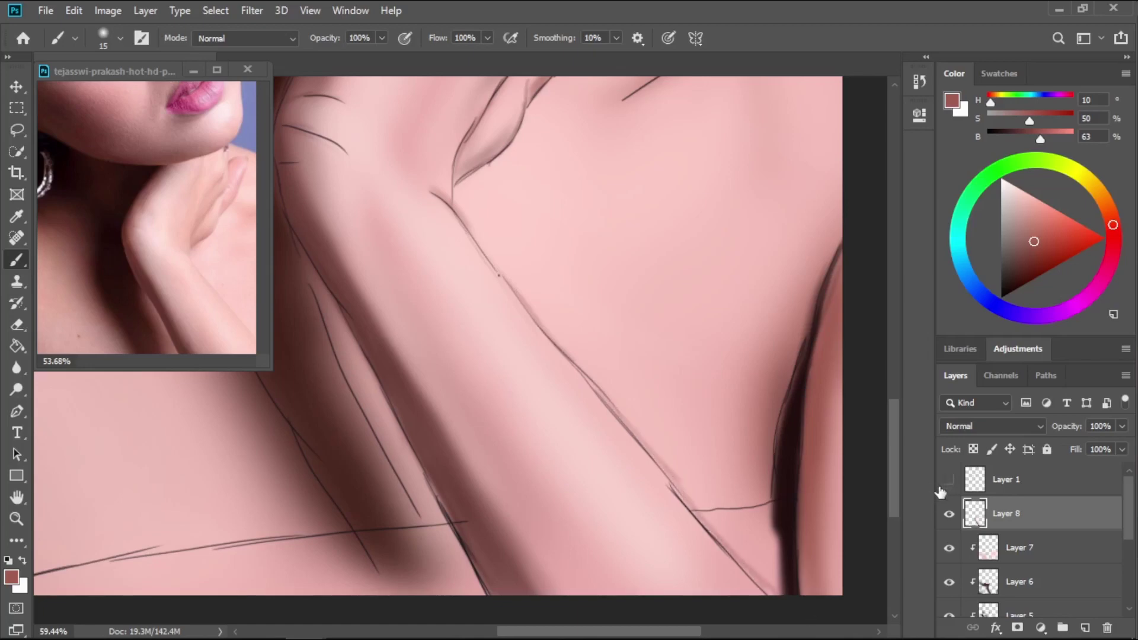
key(bracketright)
key(bracketright)
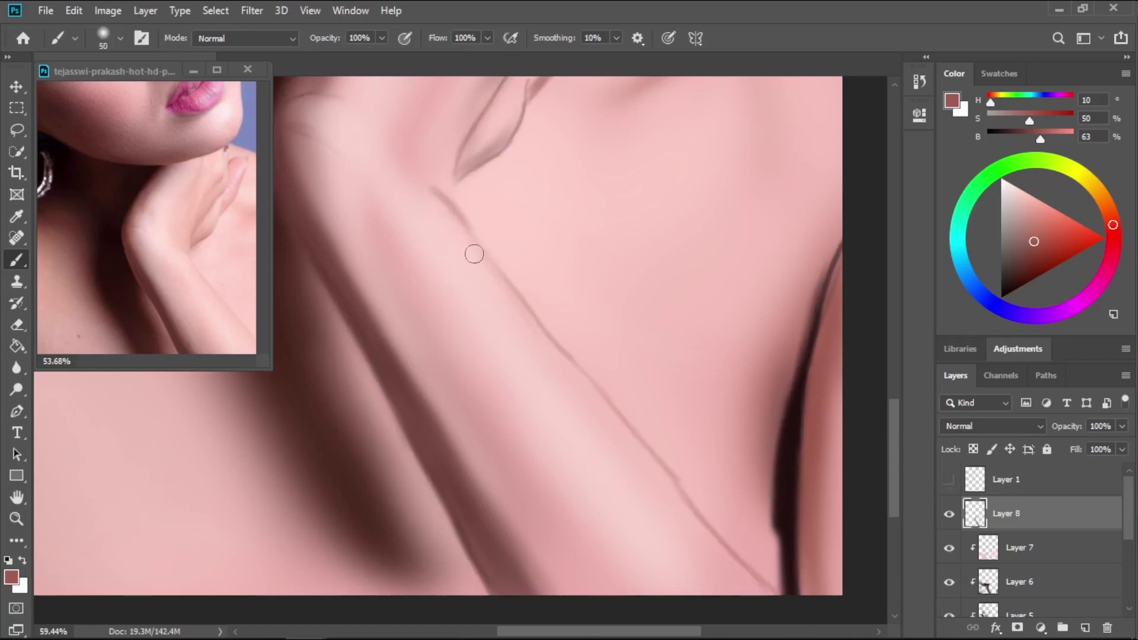
mouse_move(492, 272)
mouse_down()
mouse_move(727, 554)
mouse_move(800, 611)
mouse_up()
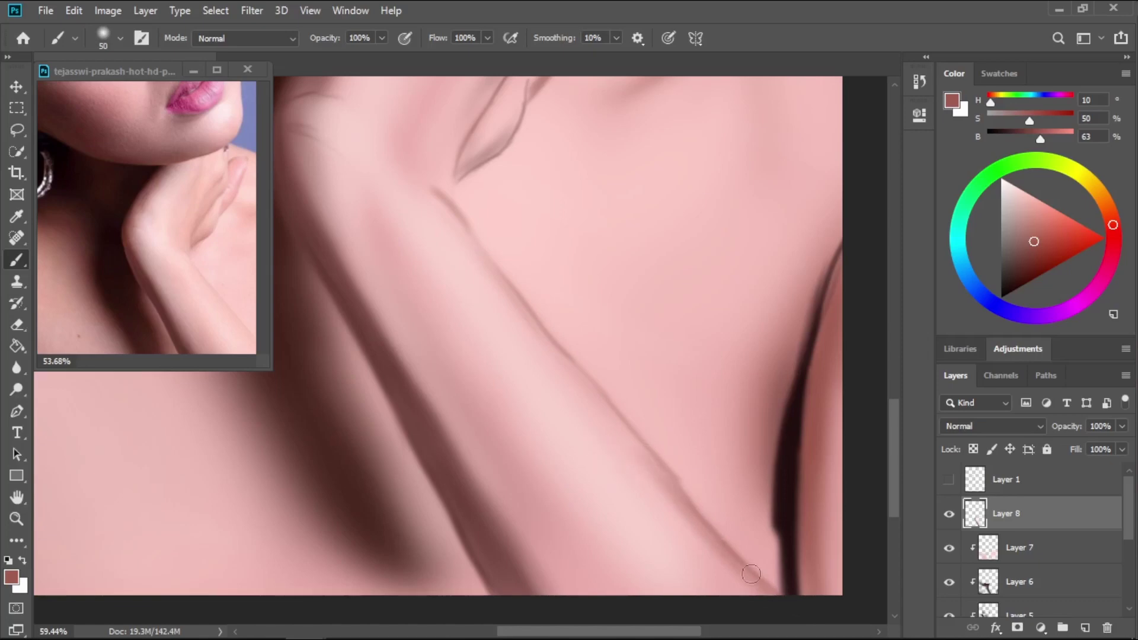
key(e)
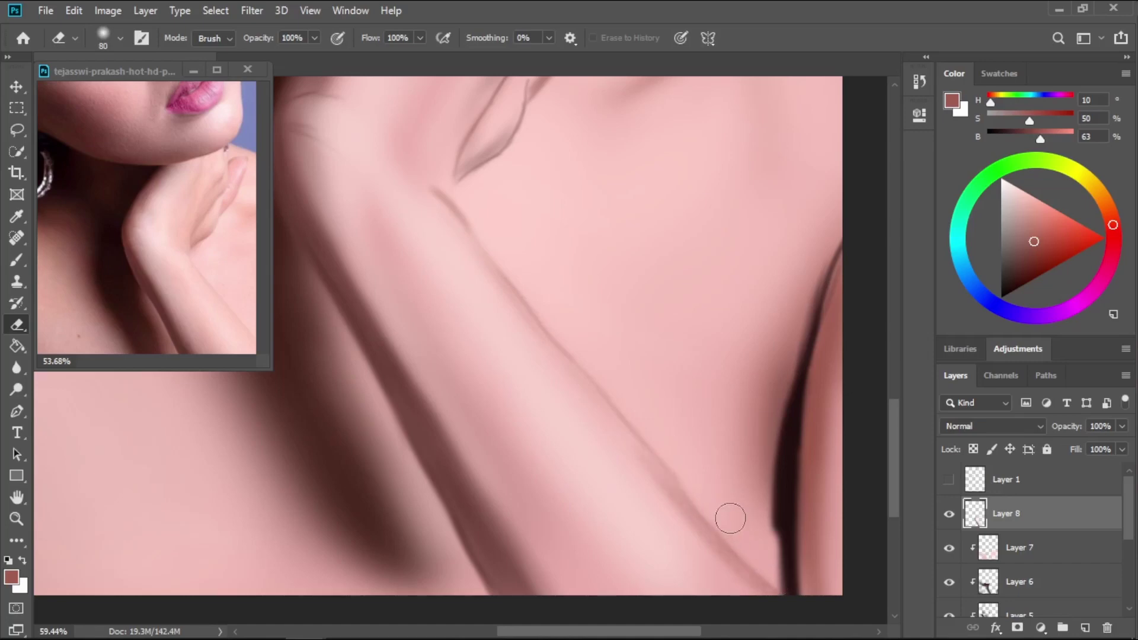
key(b)
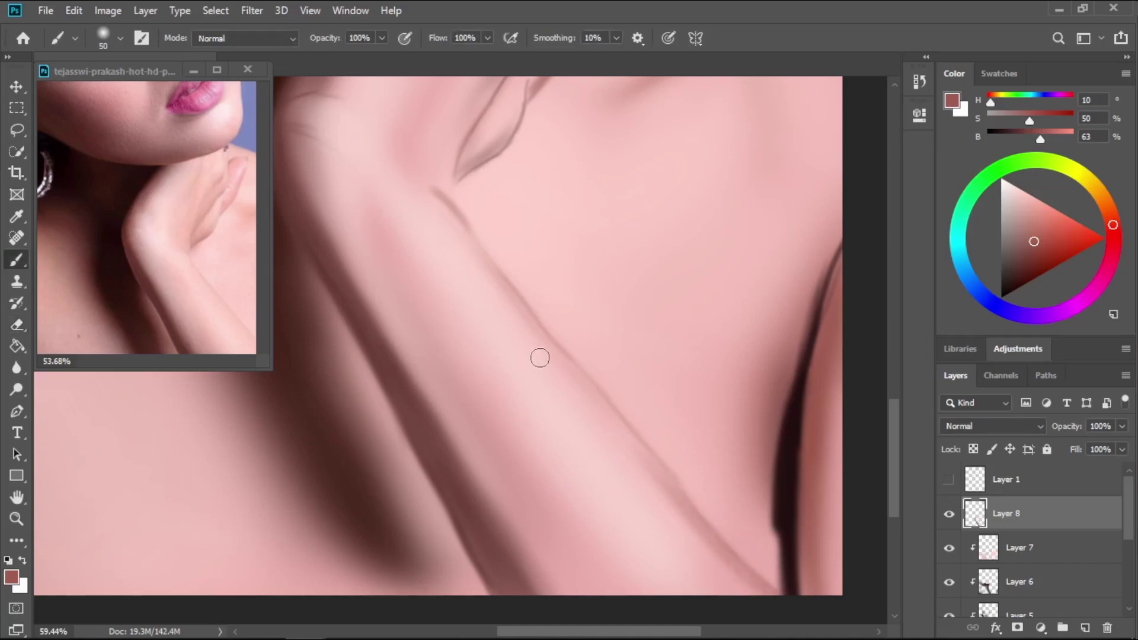
Select Layer 6, sample dark brown (H 10, S 56, B 29) beneath the jaw and touch up the jaw's shadow edge at 40 px.
mouse_move(1031, 523)
mouse_down()
mouse_move(1041, 553)
mouse_move(1037, 519)
mouse_up()
click(1030, 576)
drag(429, 331, 768, 606)
drag(558, 402, 439, 465)
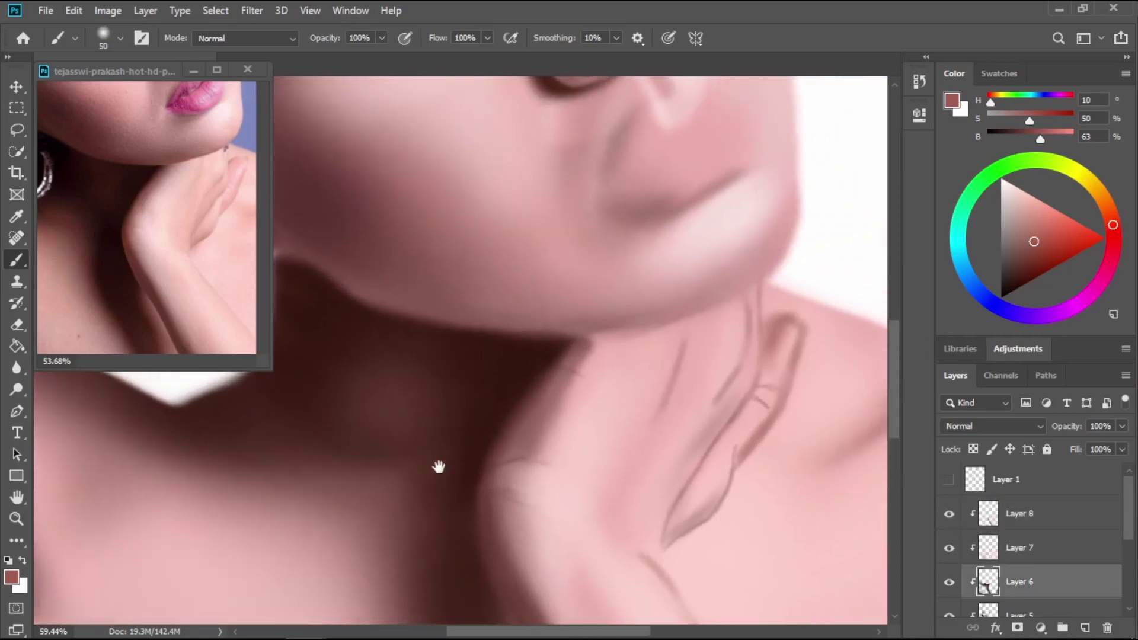
key(i)
click(531, 336)
click(531, 335)
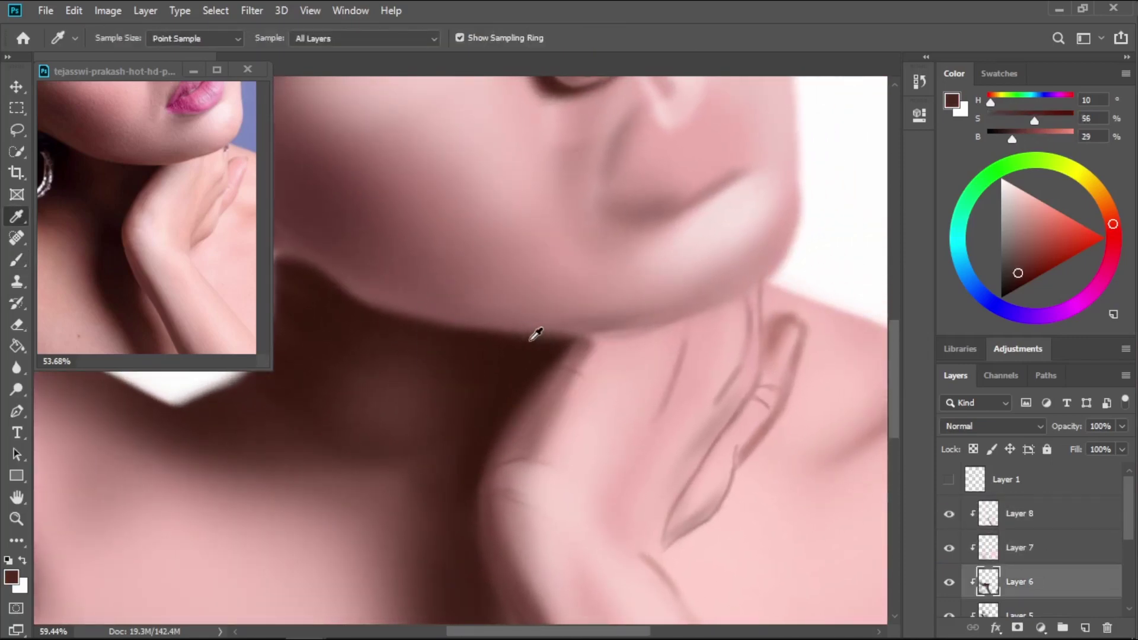
key(b)
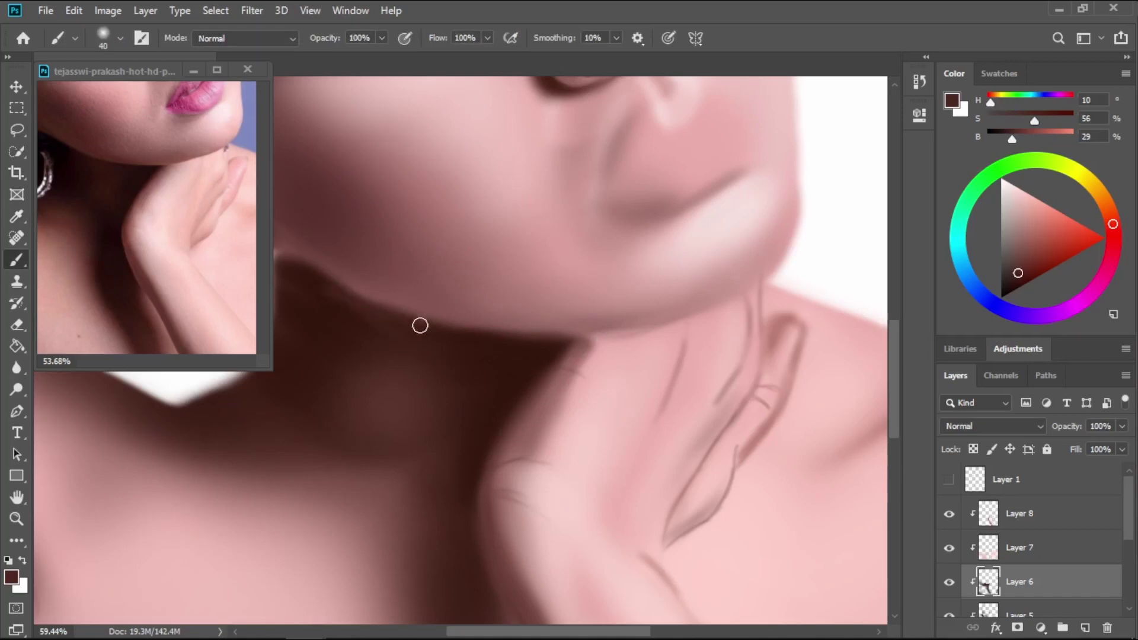
Sample darker brown (H 11, S 70, B 21) from the neck shadow and deepen the shadow line under the chin and above the hand.
key(i)
click(326, 291)
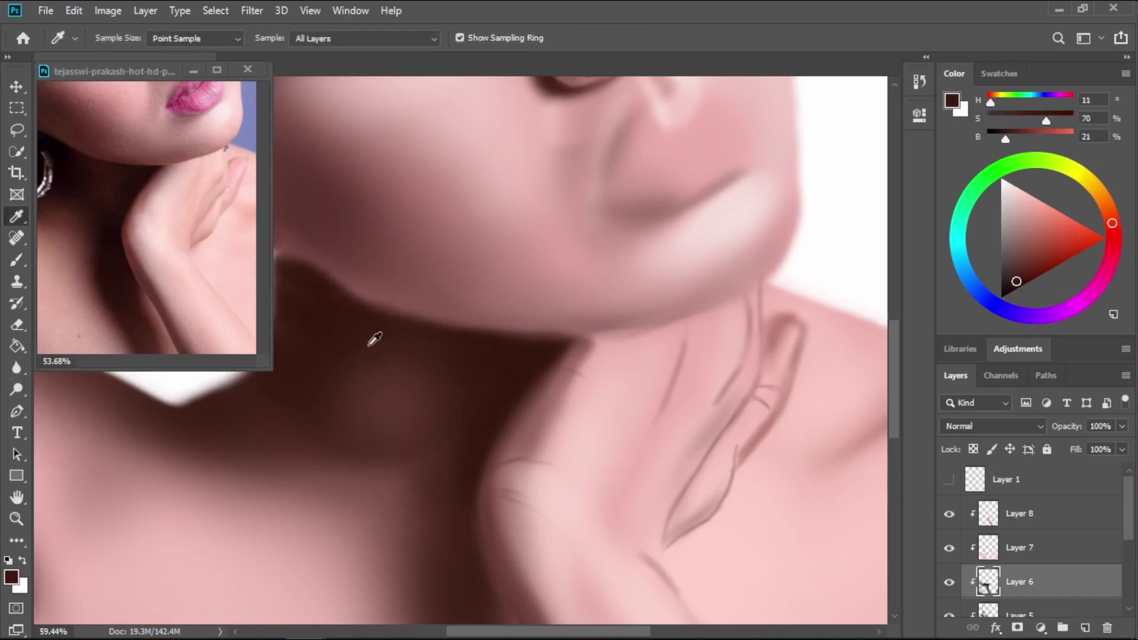
key(b)
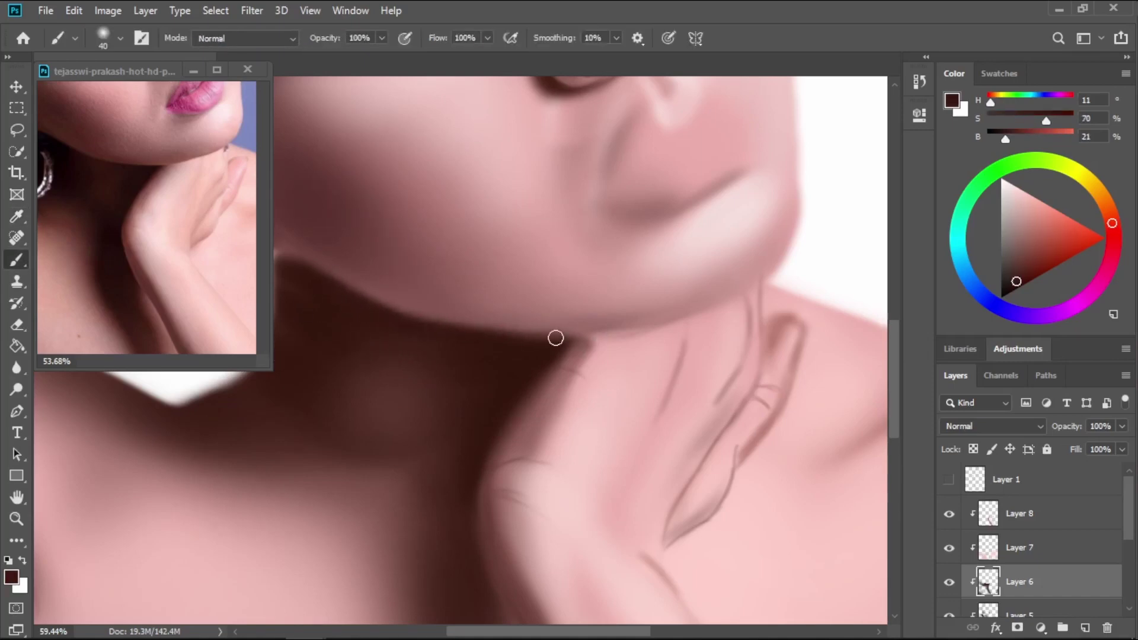
key(bracketleft)
key(bracketleft)
mouse_move(584, 336)
mouse_down()
mouse_move(673, 326)
mouse_move(723, 304)
mouse_up()
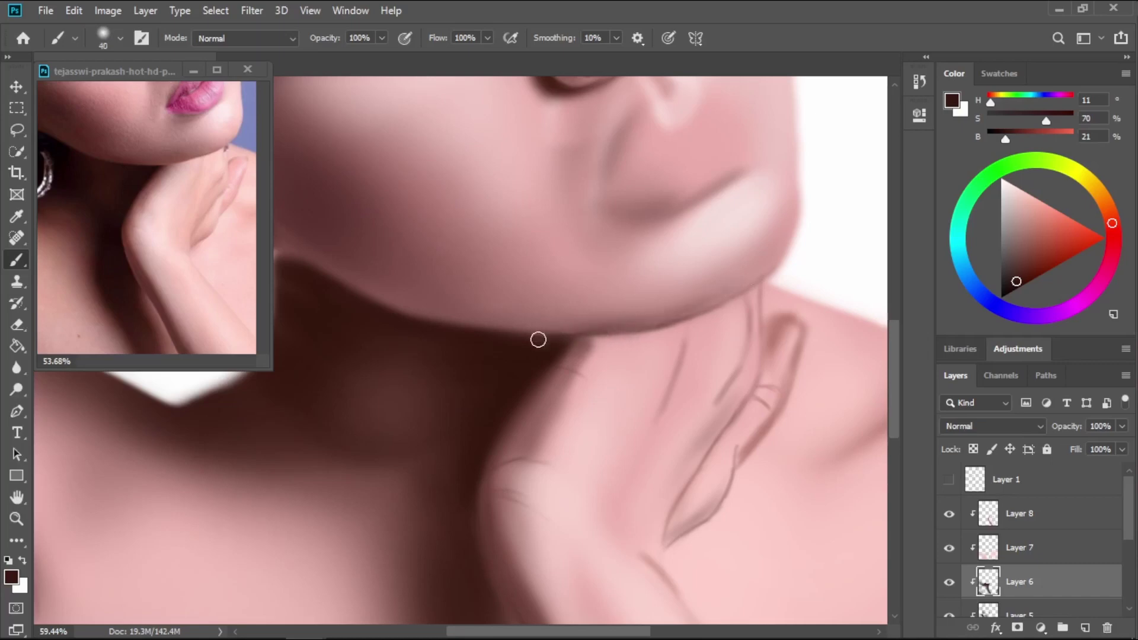
key(bracketright)
key(bracketright)
key(bracketright)
key(bracketright)
Add a new layer above Layer 8 and show the Layer 1 sketch again.
click(1046, 514)
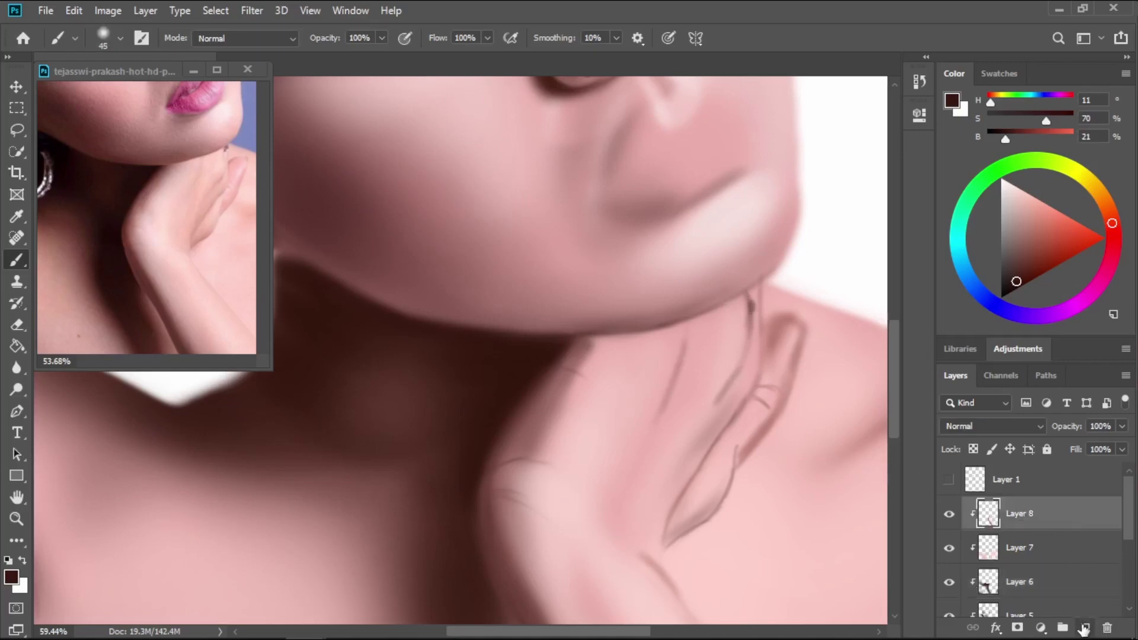
click(1086, 628)
scroll(642, 432, up, 5)
click(949, 480)
Sample pink (H 342, S 46, B 90) from the reference lips and fill both lips on Layer 9, checking the fill without the sketch.
drag(640, 401, 563, 402)
mouse_move(183, 180)
mouse_down()
mouse_move(137, 286)
mouse_move(117, 293)
mouse_up()
scroll(140, 249, up, 9)
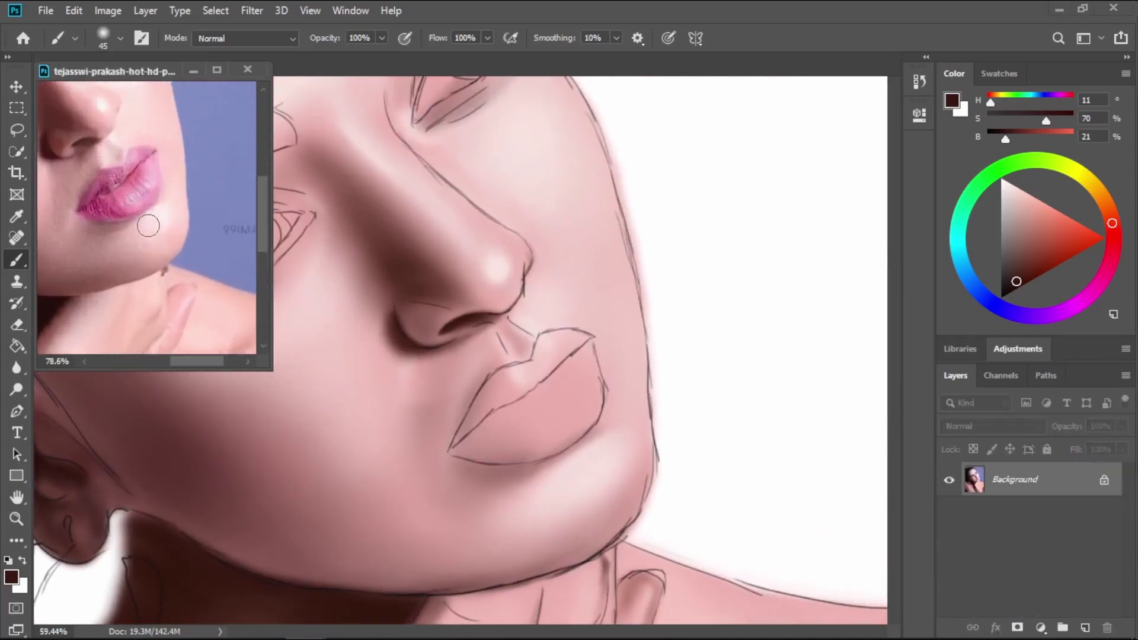
drag(132, 203, 194, 241)
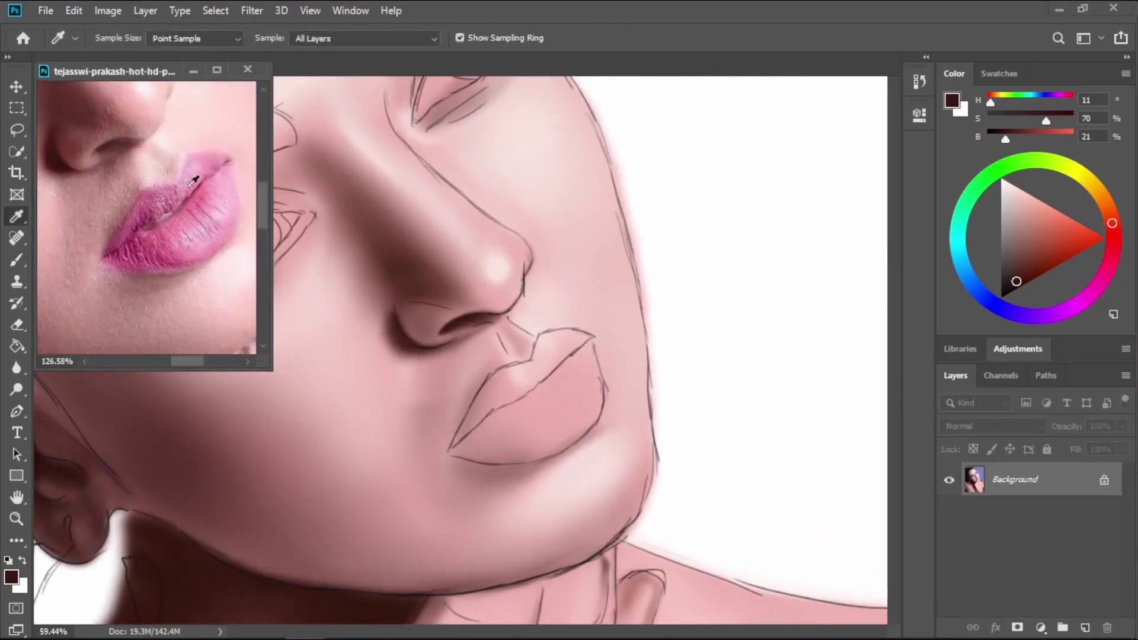
alt+click(185, 224)
click(507, 419)
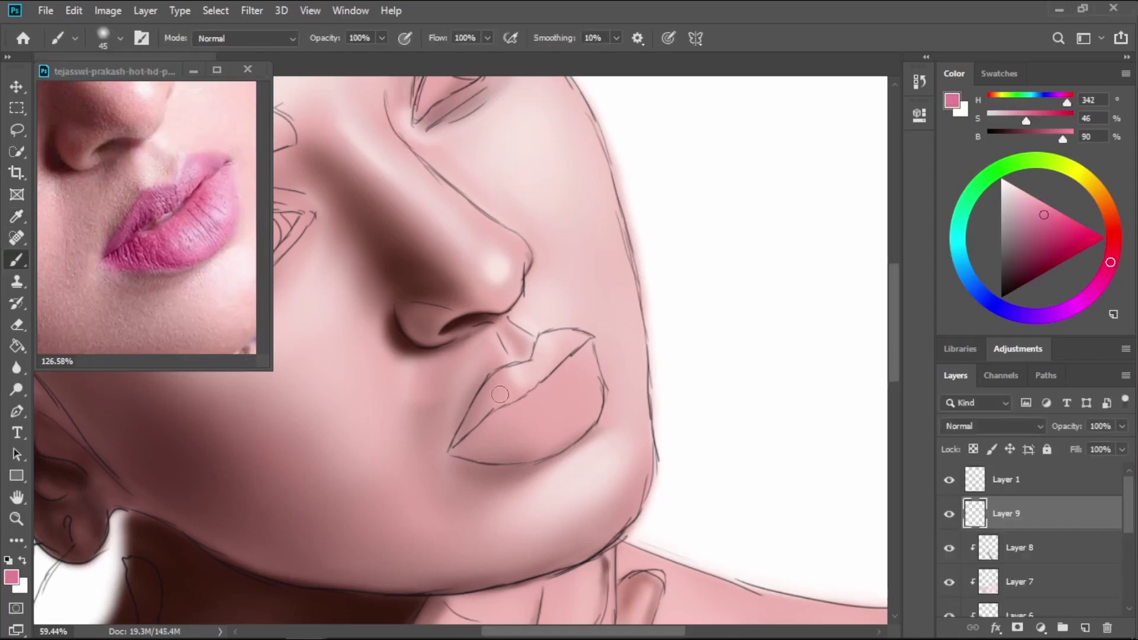
key(bracketright)
mouse_move(502, 416)
mouse_down()
mouse_move(498, 384)
mouse_move(536, 380)
mouse_move(550, 344)
mouse_move(576, 339)
mouse_move(554, 380)
mouse_move(475, 415)
mouse_move(485, 403)
mouse_move(456, 448)
mouse_move(521, 450)
mouse_move(497, 439)
mouse_move(531, 433)
mouse_move(475, 441)
mouse_move(561, 446)
mouse_move(594, 390)
mouse_move(581, 348)
mouse_move(574, 388)
mouse_up()
key(bracketleft)
key(bracketleft)
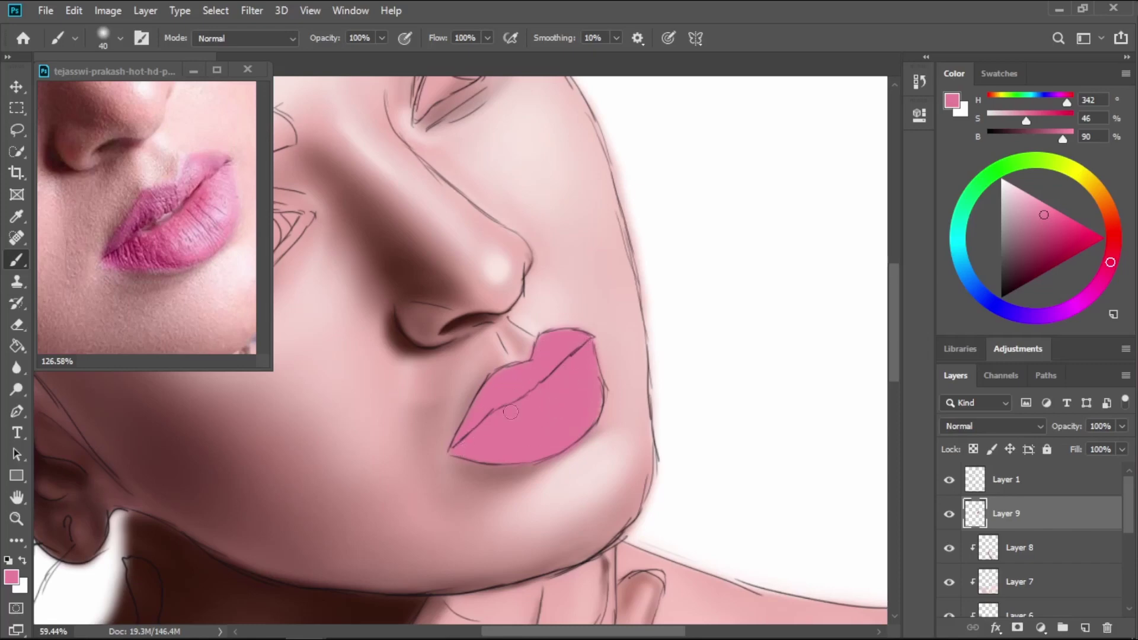
click(949, 480)
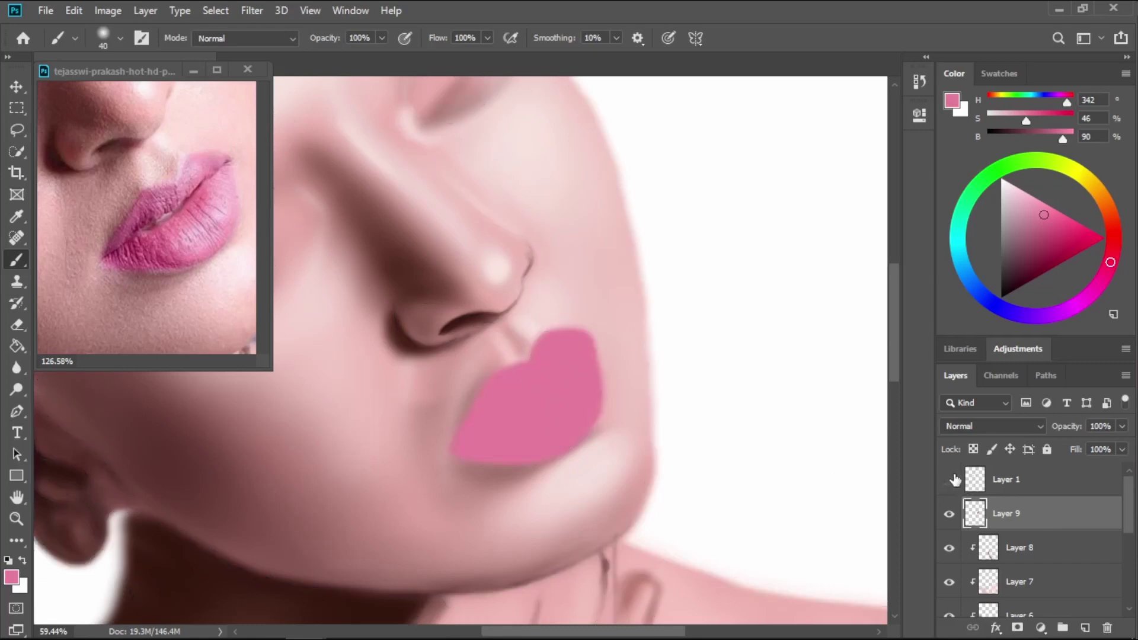
click(950, 480)
Set brush opacity to 30%, sample dark pink (H 337, S 60, B 58), trace the line between the lips, and hide the Layer 1 sketch.
key(3)
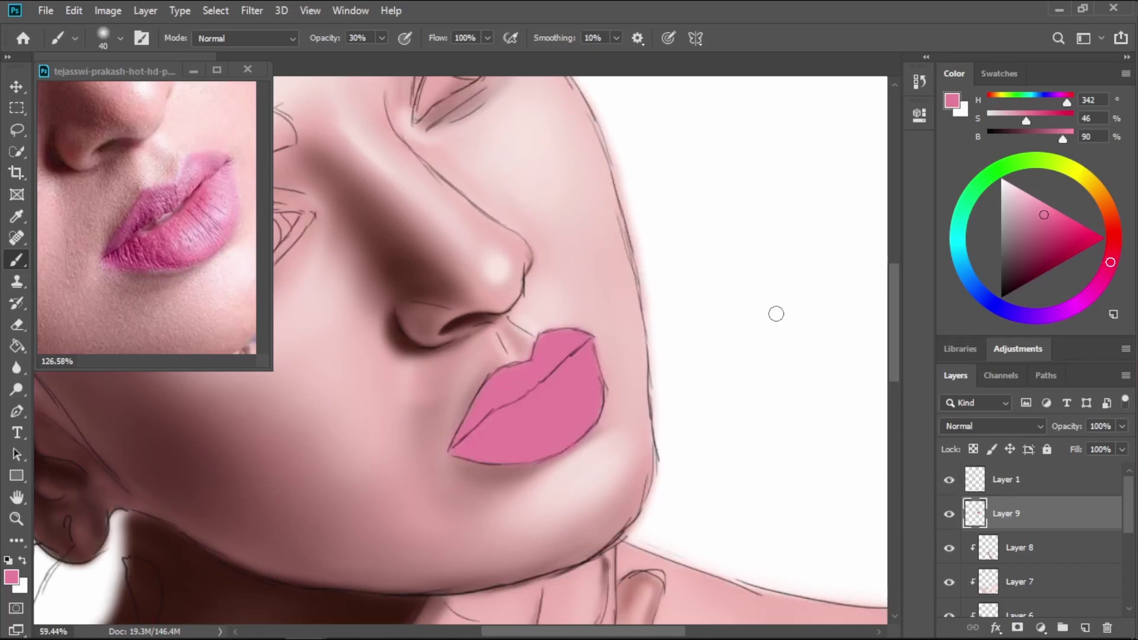
scroll(610, 414, up, 4)
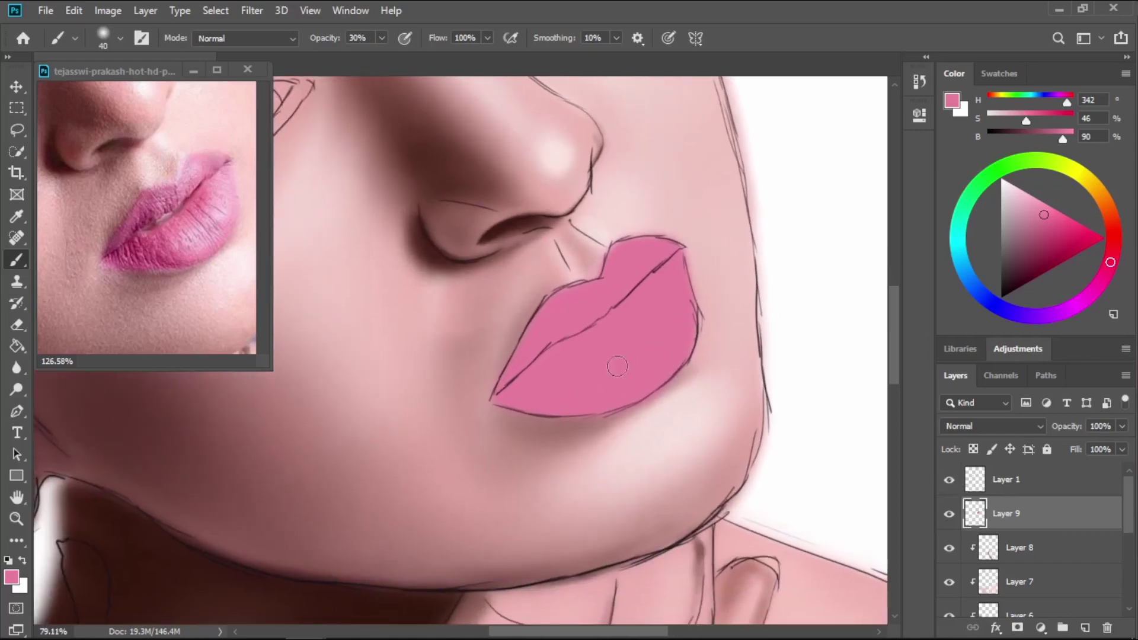
key(bracketleft)
key(bracketleft)
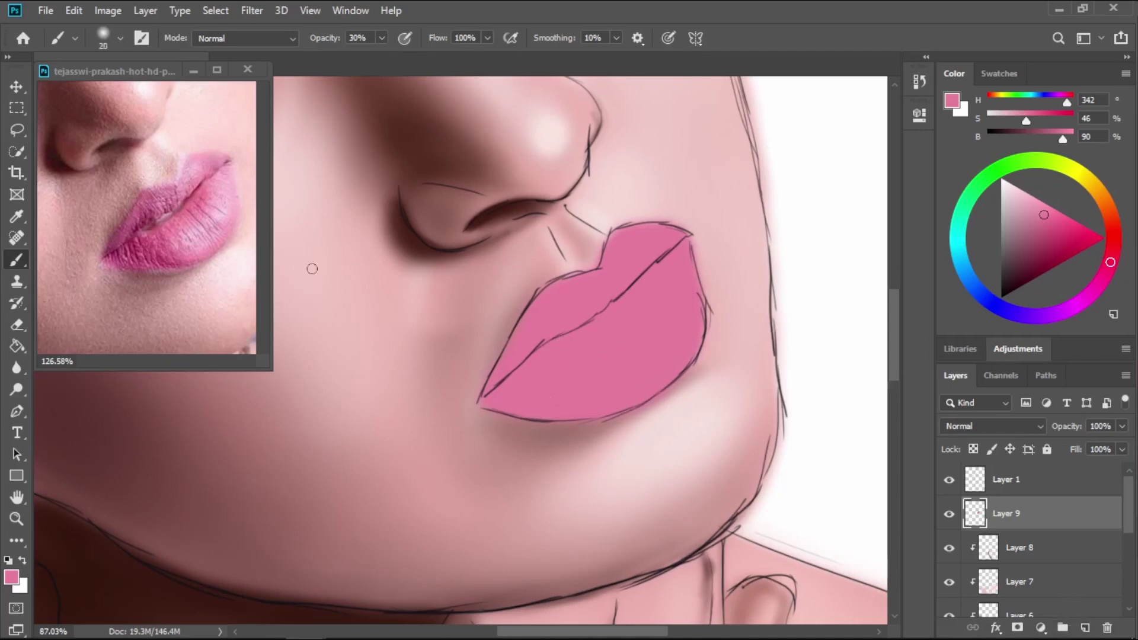
key(i)
click(116, 246)
key(b)
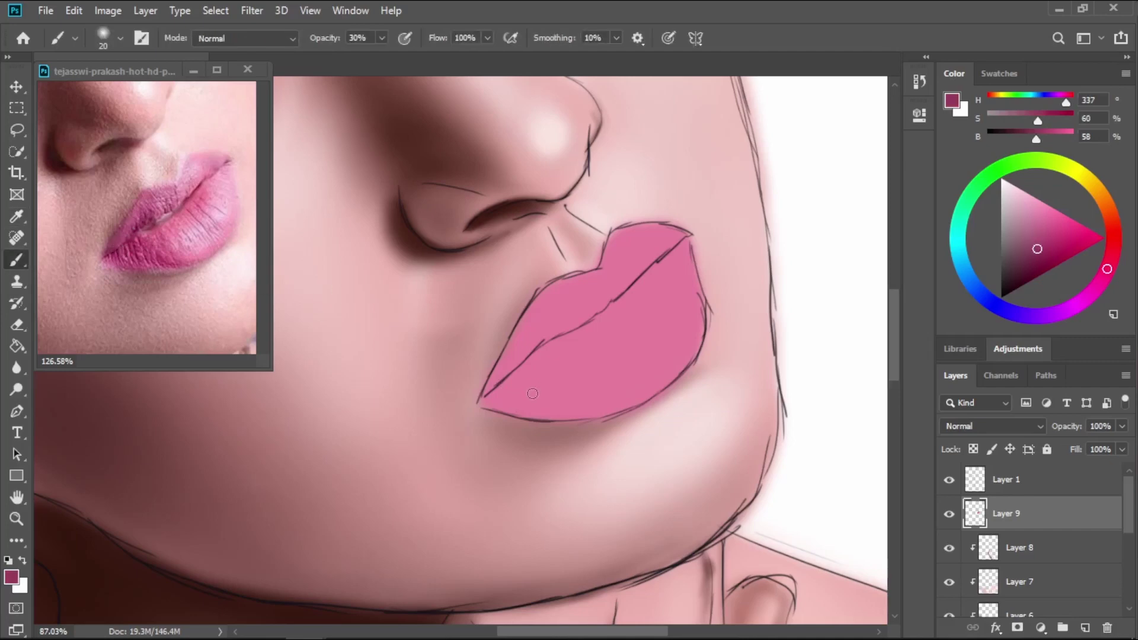
key(bracketleft)
key(bracketleft)
click(949, 480)
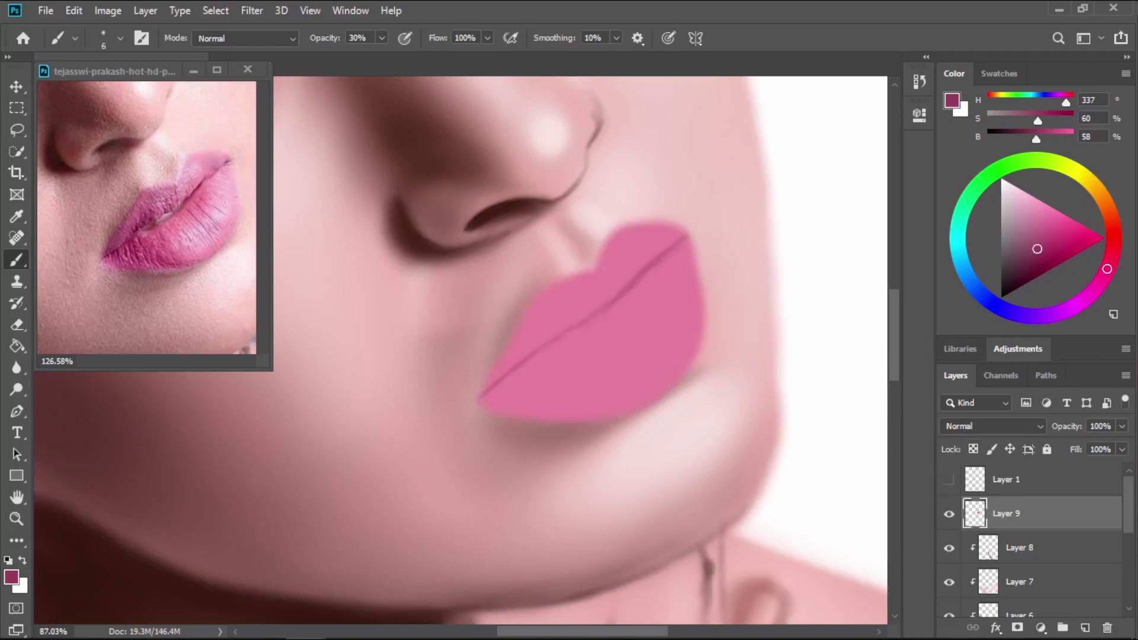
Set brush opacity to 100%, strengthen the line between the lips and sketch thin dark pink creases on the lower lip.
click(382, 38)
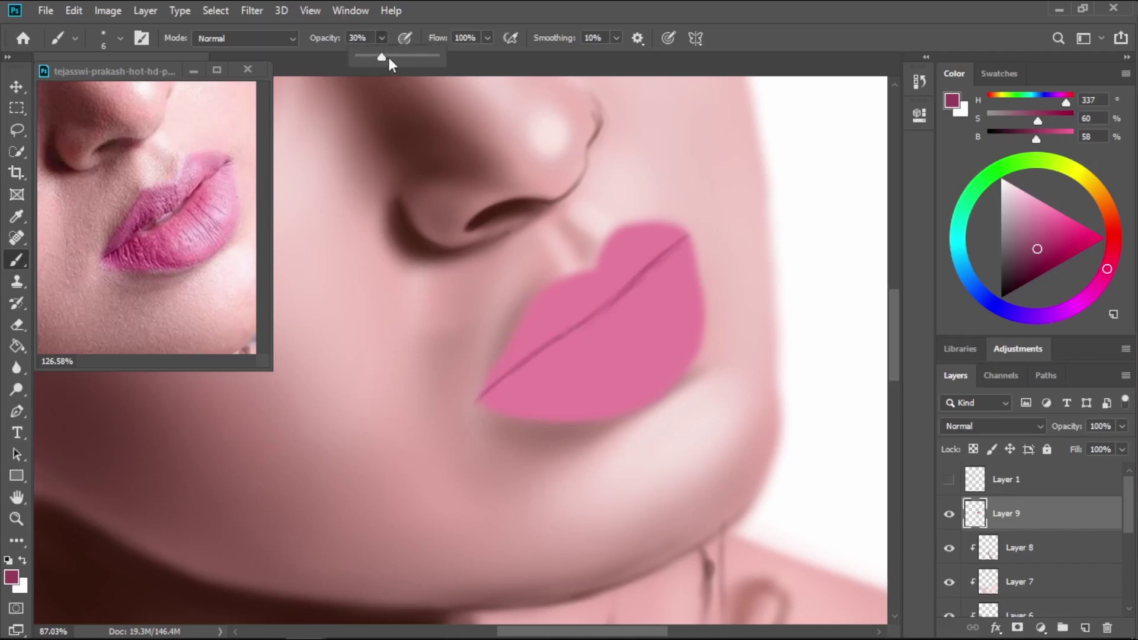
drag(385, 58, 477, 60)
click(519, 378)
mouse_move(479, 397)
mouse_down()
mouse_move(617, 295)
mouse_move(608, 338)
mouse_move(639, 348)
mouse_up()
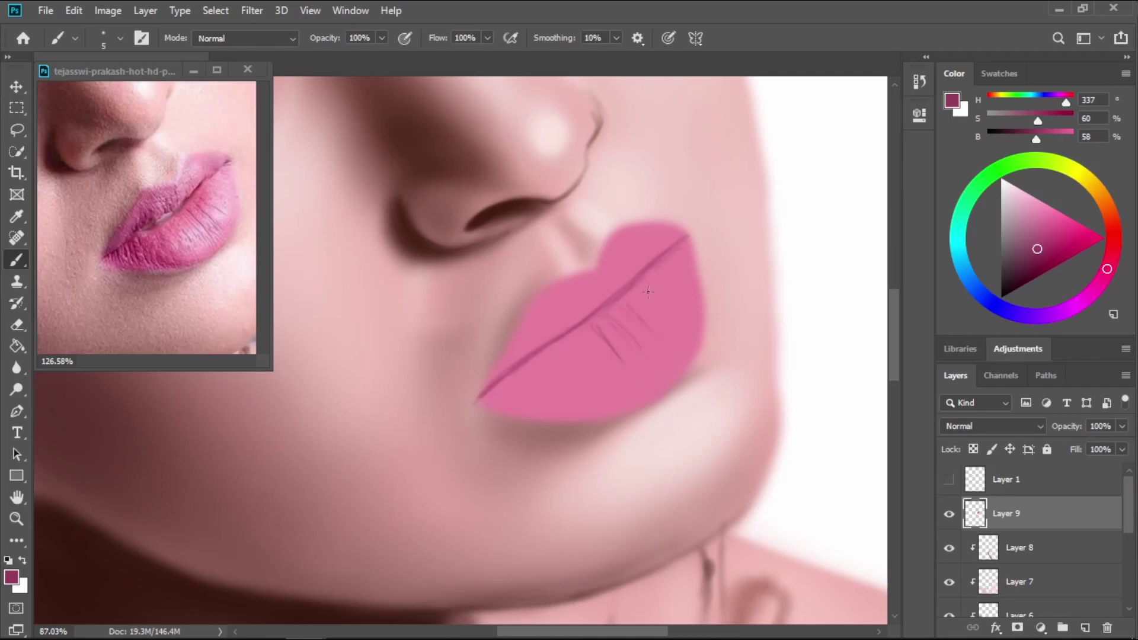
drag(652, 297, 682, 319)
Sample lighter pink (H 343, S 40, B 93) from the reference lips and brighten the lower lip along its bottom edge and beneath the lip line.
alt+click(215, 235)
alt+click(226, 247)
key(bracketright)
key(bracketright)
key(bracketright)
key(bracketright)
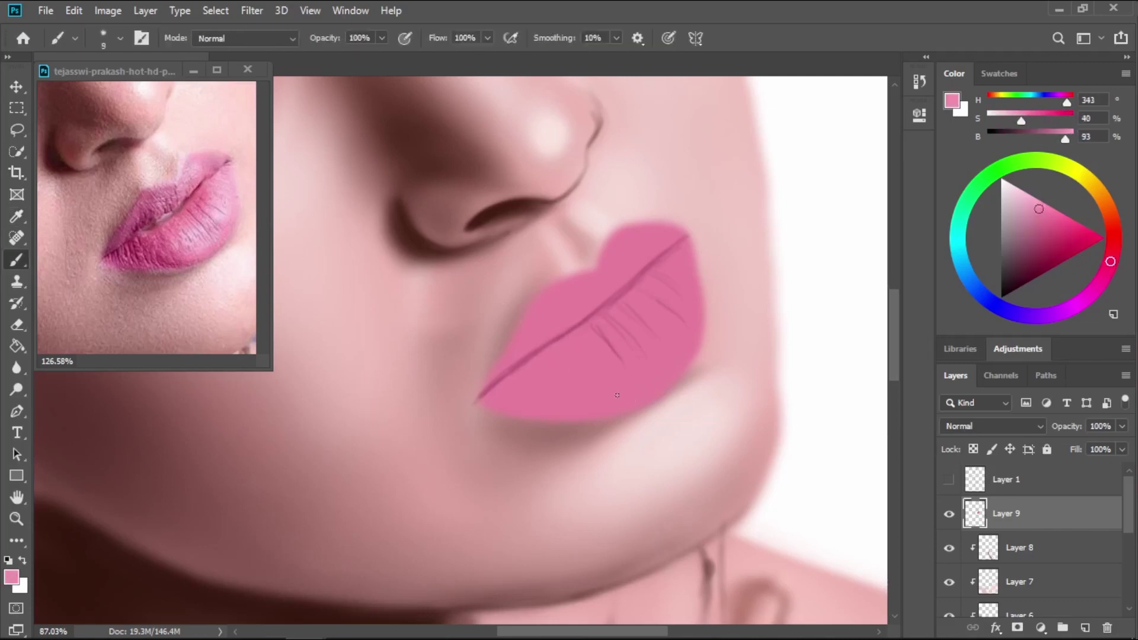
key(bracketright)
key(bracketright)
key(bracketright)
key(bracketright)
key(bracketright)
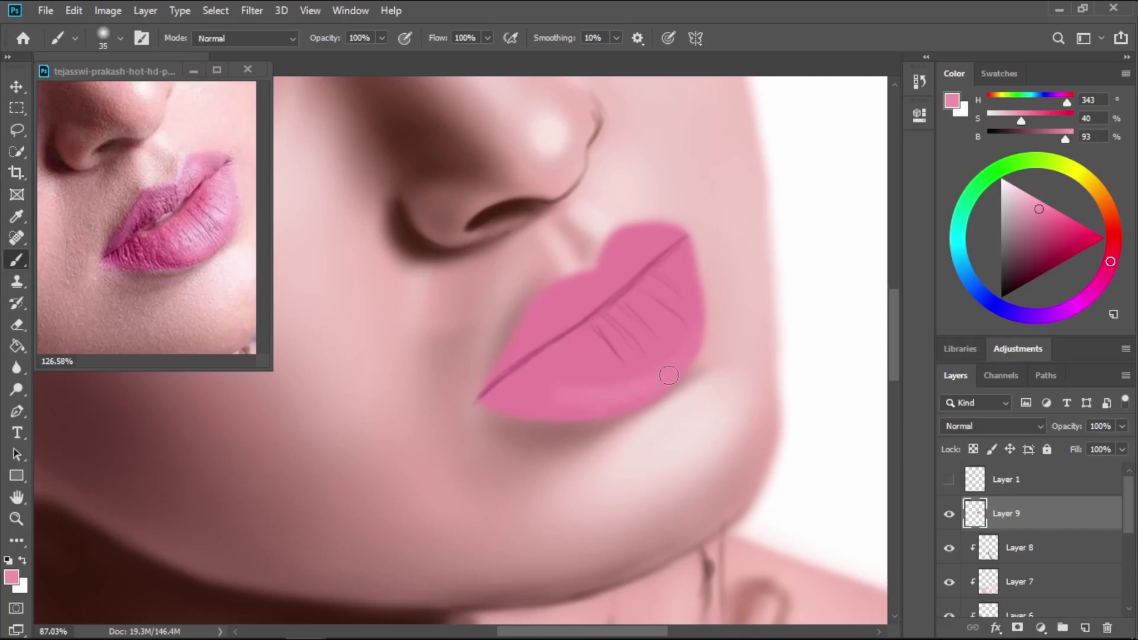
key(bracketleft)
mouse_move(596, 328)
mouse_down()
mouse_move(615, 361)
mouse_move(627, 329)
mouse_move(614, 333)
mouse_move(617, 315)
mouse_move(683, 258)
mouse_move(653, 329)
mouse_move(691, 272)
mouse_move(666, 350)
mouse_move(681, 310)
mouse_move(679, 322)
mouse_move(651, 282)
mouse_up()
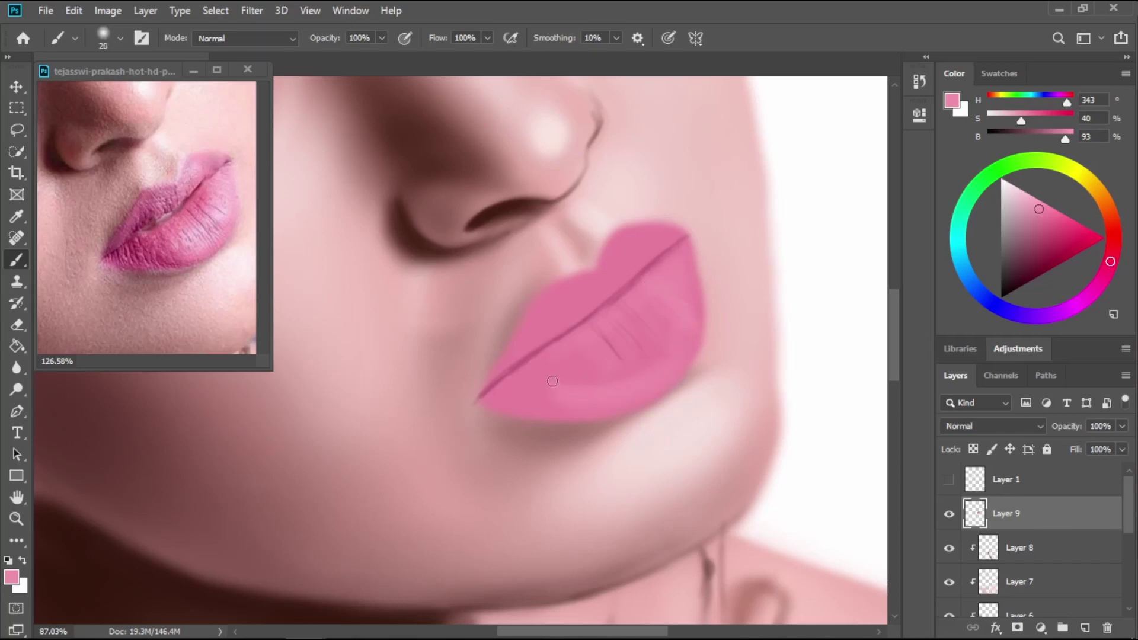
Add soft light pink strokes near the lower lip's left corner and across the upper lip, varying the brush size.
key(bracketleft)
key(bracketleft)
key(bracketleft)
key(bracketright)
key(bracketright)
key(bracketright)
key(bracketright)
key(bracketright)
key(bracketright)
key(bracketleft)
key(bracketright)
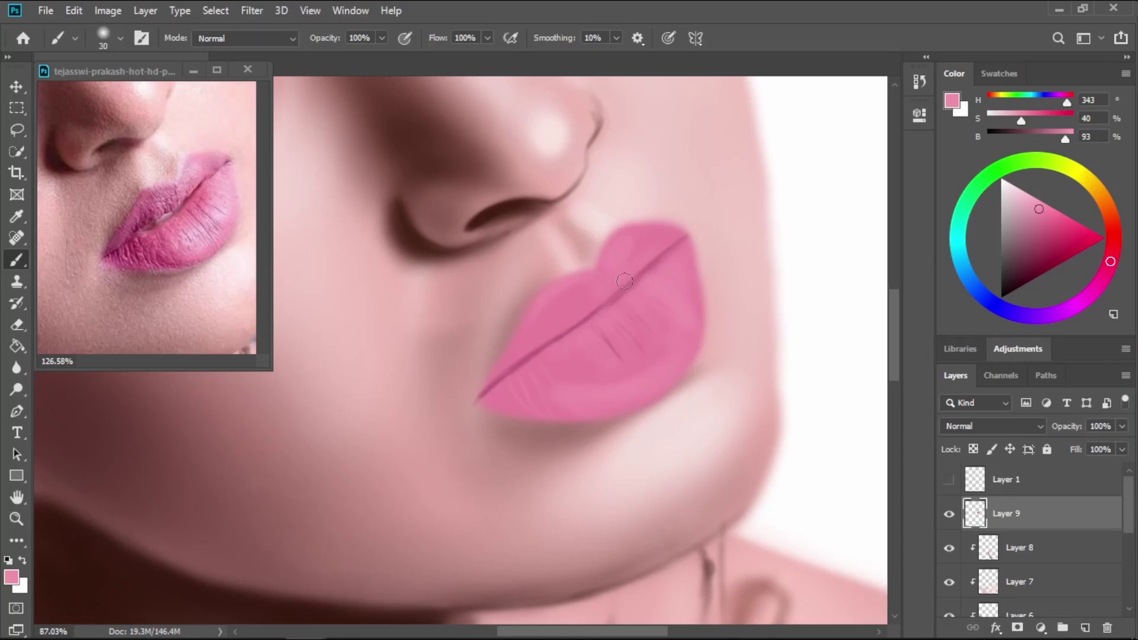
Sample pale pink (H 329, S 17, B 99) from the reference lips and paint highlight strokes on the lower lip's right side.
key(bracketleft)
key(bracketleft)
key(bracketleft)
key(bracketleft)
key(i)
click(220, 215)
key(b)
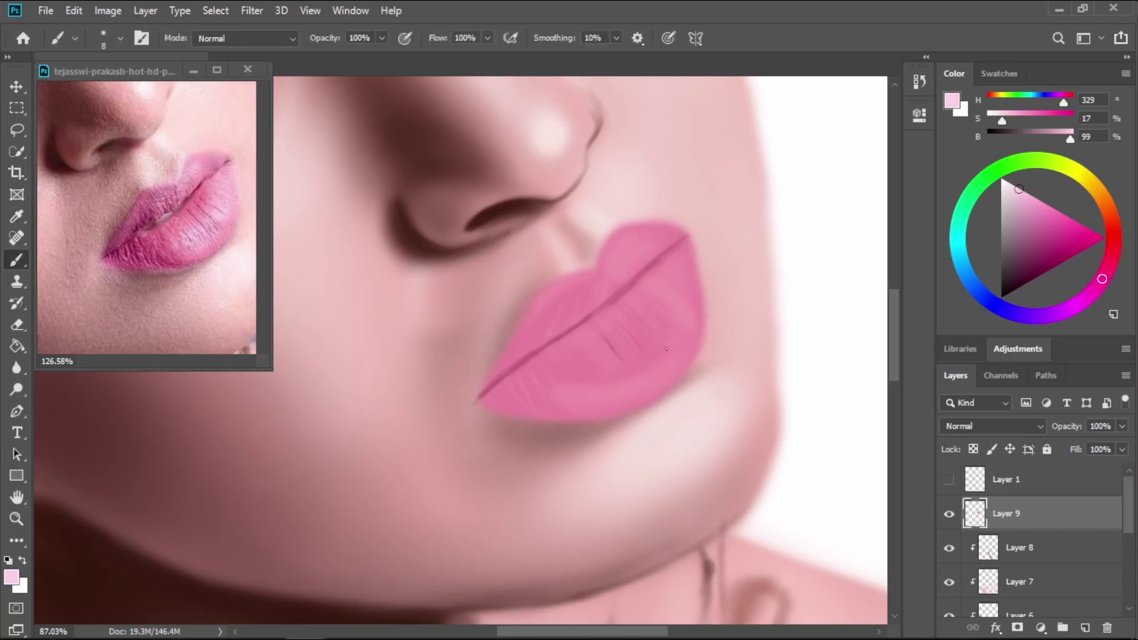
key(bracketright)
key(bracketright)
key(bracketright)
mouse_move(663, 347)
mouse_down()
mouse_move(682, 305)
mouse_move(689, 311)
mouse_up()
key(bracketleft)
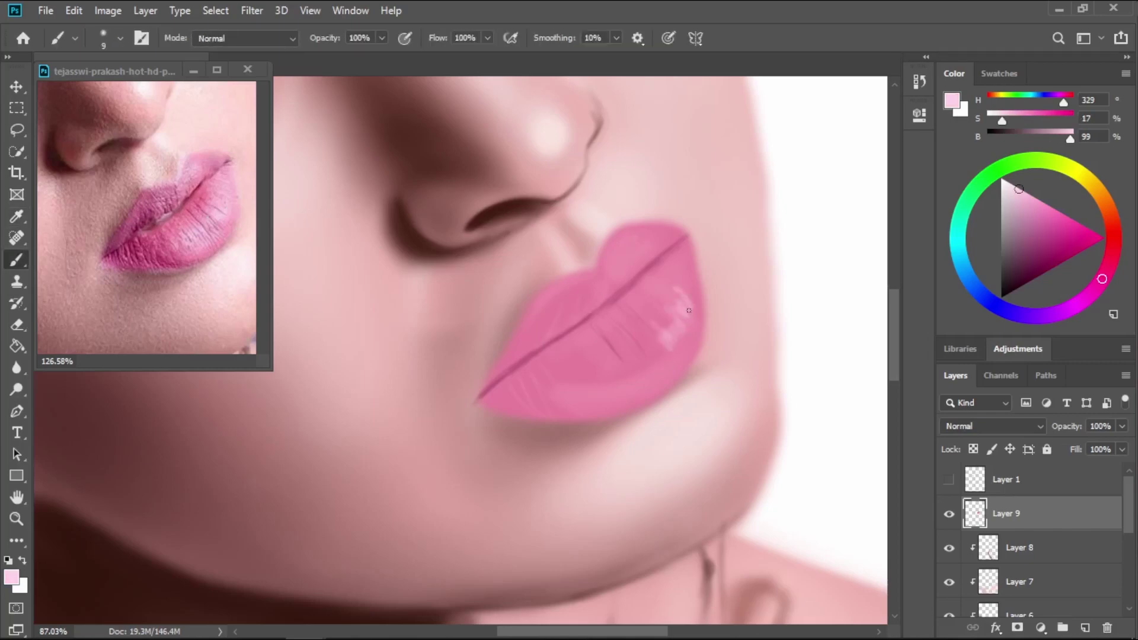
key(bracketright)
mouse_move(669, 272)
mouse_down()
mouse_move(684, 246)
mouse_move(678, 274)
mouse_up()
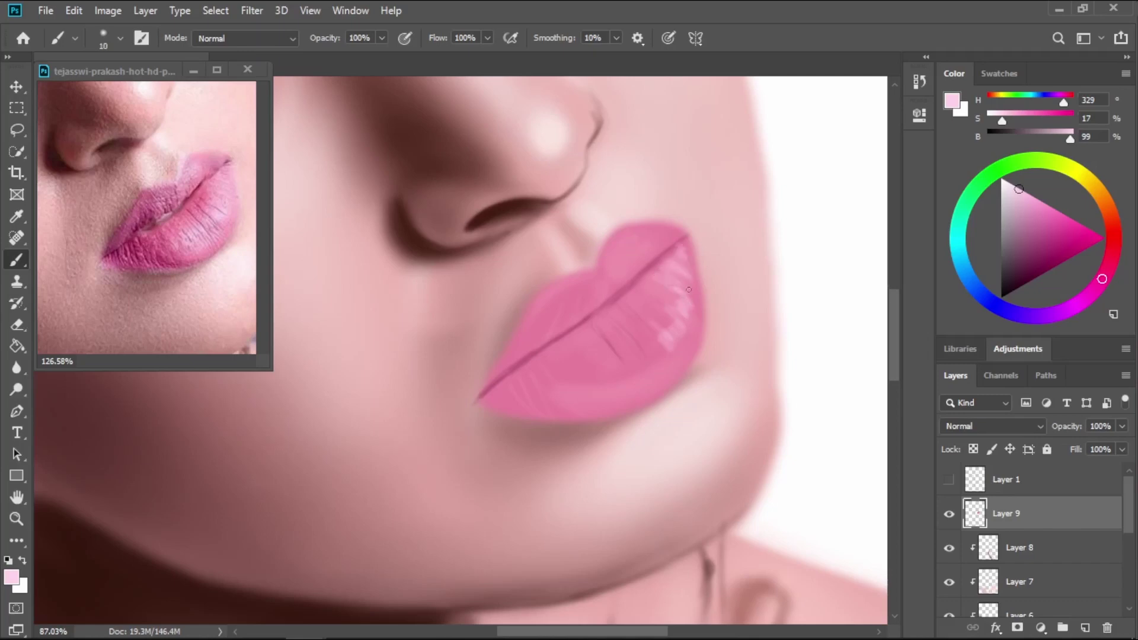
Extend the pale pink highlights as finer strokes across the middle of the lower lip with a smaller brush.
key(bracketleft)
mouse_move(681, 345)
mouse_down()
mouse_move(658, 365)
mouse_move(669, 352)
mouse_move(634, 353)
mouse_move(662, 364)
mouse_move(652, 339)
mouse_move(678, 353)
mouse_up()
key(bracketleft)
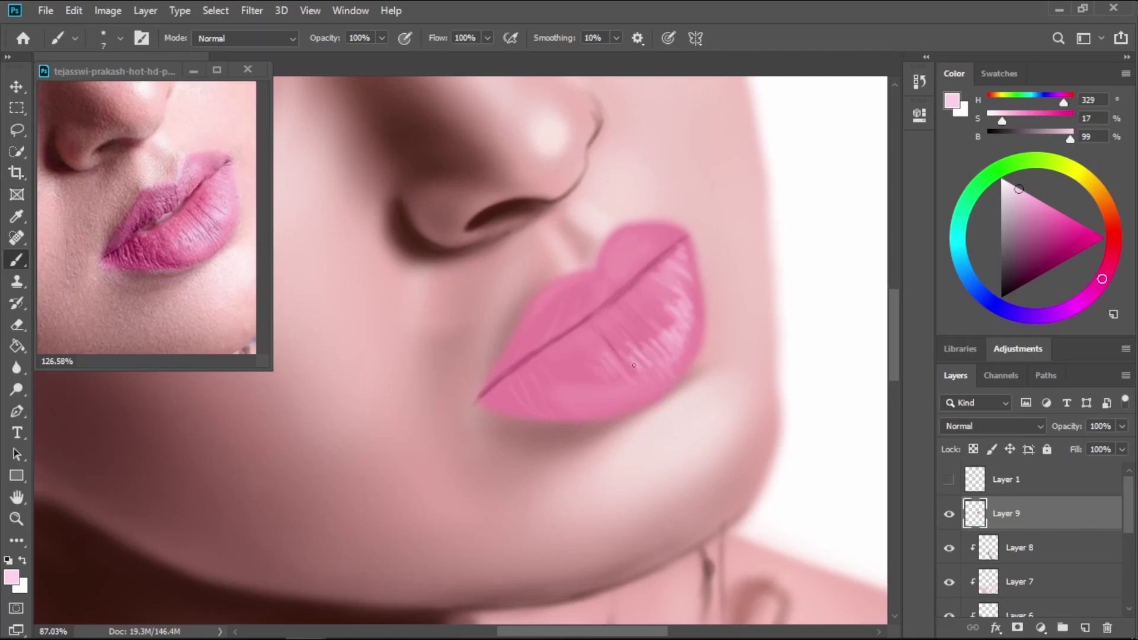
mouse_move(634, 365)
mouse_down()
mouse_move(638, 375)
mouse_move(649, 369)
mouse_move(622, 377)
mouse_up()
key(bracketleft)
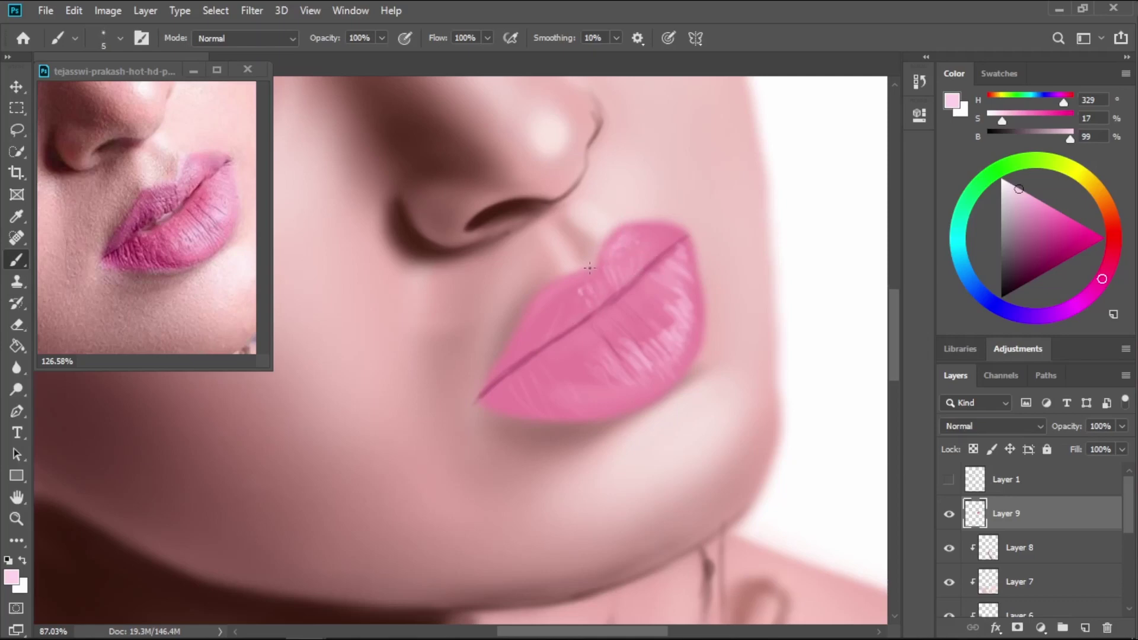
Paint fine pale highlights on the upper lip's centre and build up the streaks over the lower lip.
drag(621, 290, 615, 263)
mouse_move(676, 335)
mouse_down()
mouse_move(678, 344)
mouse_move(674, 307)
mouse_move(685, 307)
mouse_up()
mouse_move(671, 255)
mouse_down()
mouse_move(689, 273)
mouse_move(682, 255)
mouse_up()
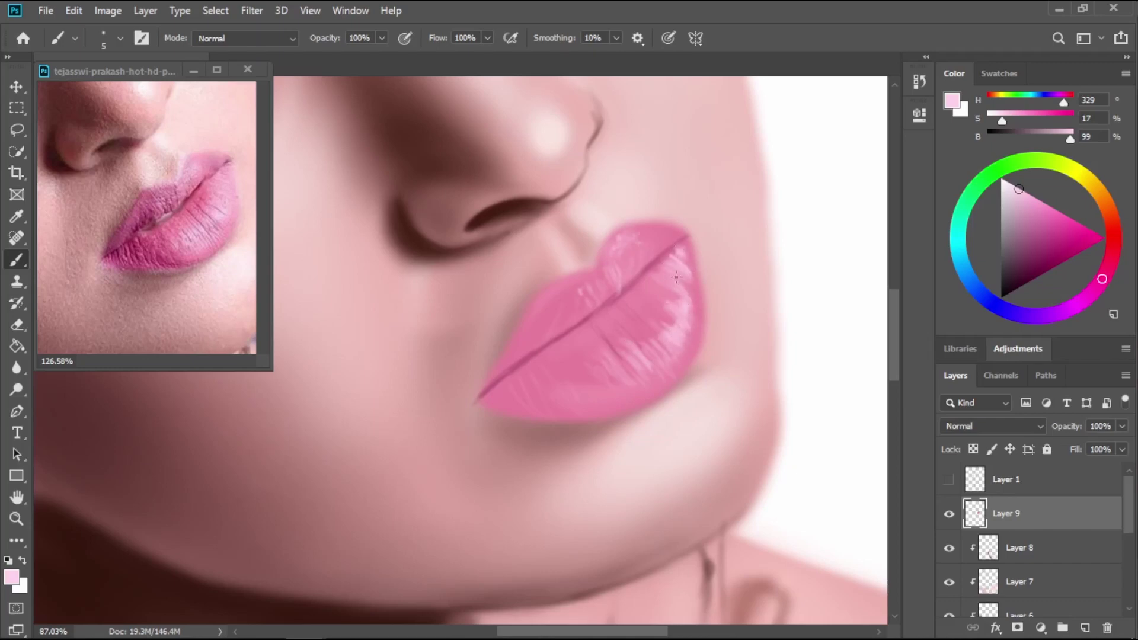
mouse_move(648, 371)
mouse_down()
mouse_move(621, 335)
mouse_move(634, 359)
mouse_move(662, 352)
mouse_move(669, 370)
mouse_move(594, 394)
mouse_up()
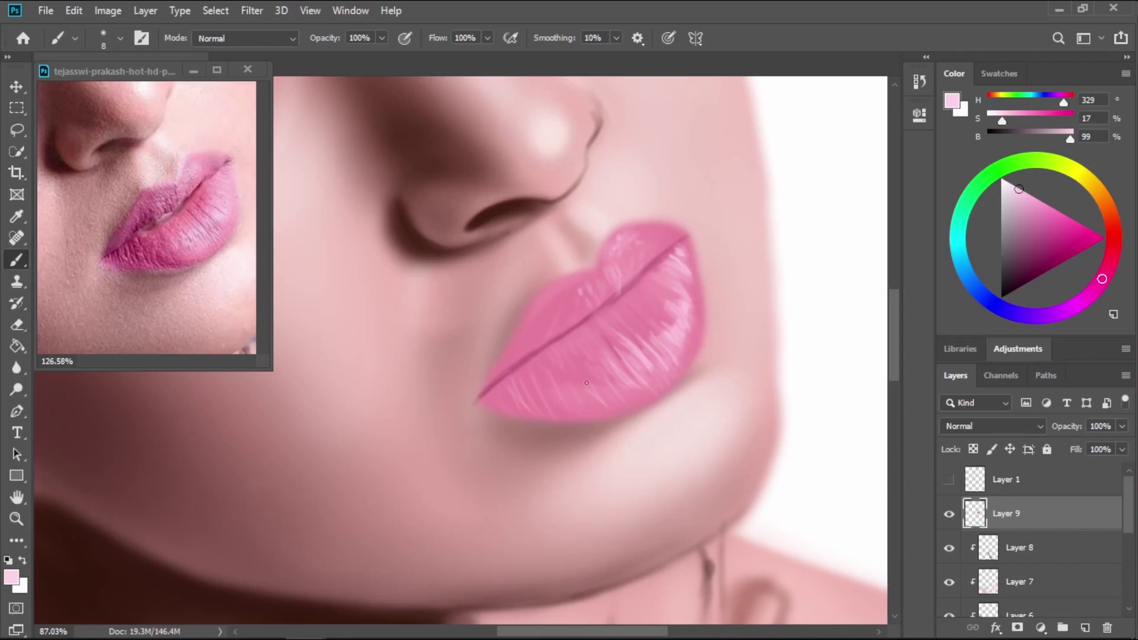
Sample dark magenta (H 337, S 78, B 47) from the reference lips and darken the line between the lips.
key(i)
drag(126, 244, 149, 223)
key(b)
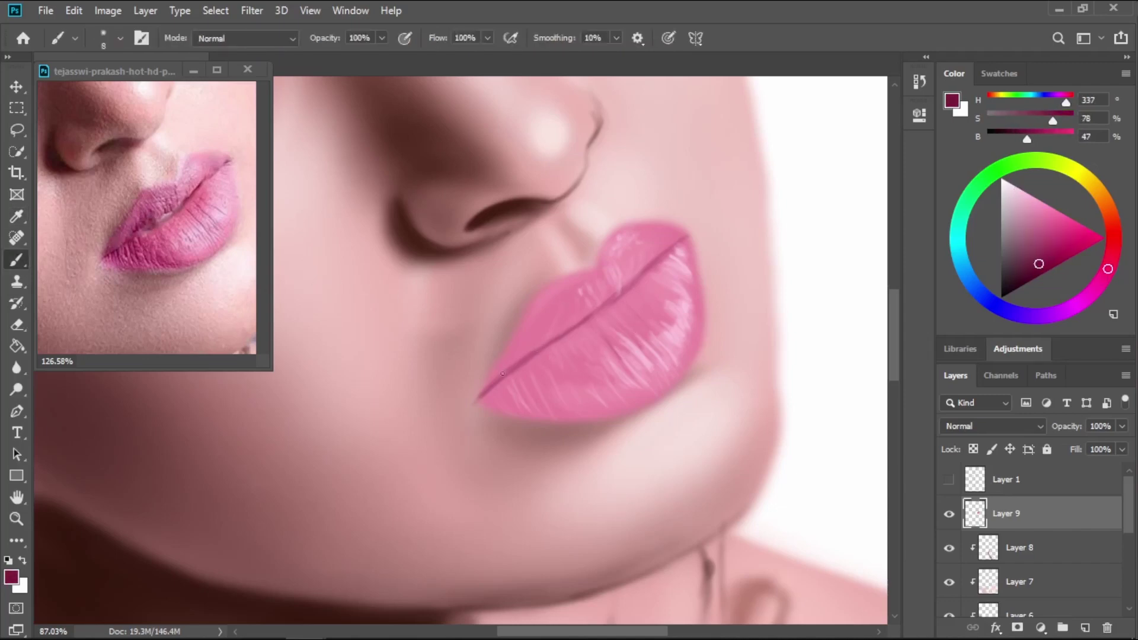
drag(486, 389, 688, 239)
key(bracketleft)
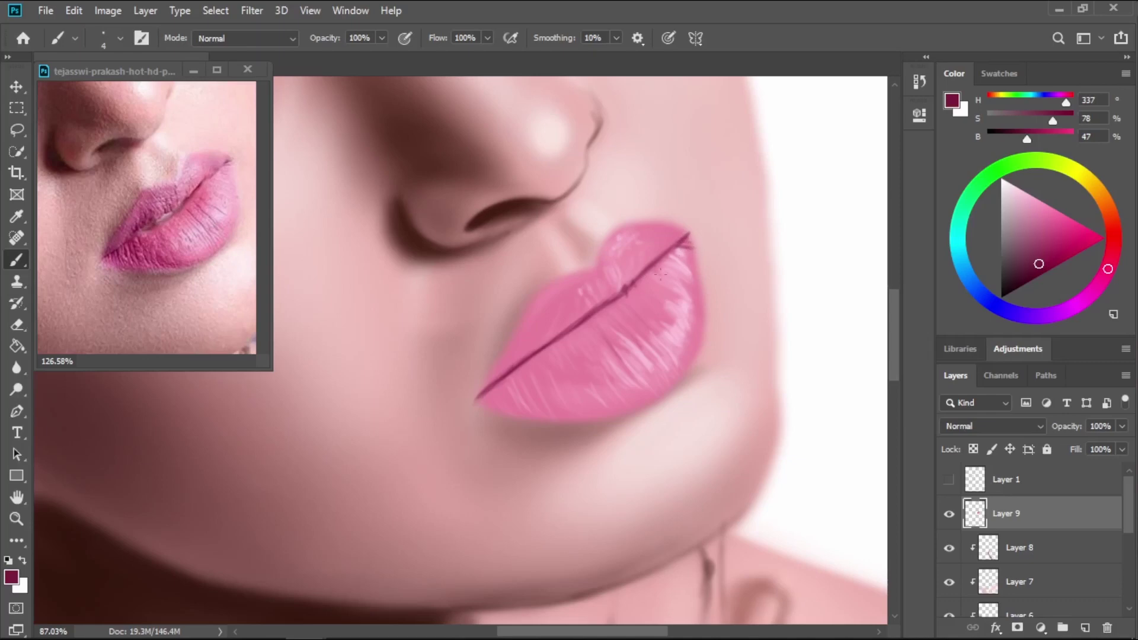
Draw thin dark magenta creases across the lower lip and darken its lower contour.
mouse_move(629, 306)
mouse_down()
mouse_move(668, 344)
mouse_move(652, 307)
mouse_move(684, 333)
mouse_move(667, 300)
mouse_move(677, 282)
mouse_move(606, 344)
mouse_move(615, 357)
mouse_move(614, 329)
mouse_move(633, 333)
mouse_move(665, 388)
mouse_up()
key(bracketright)
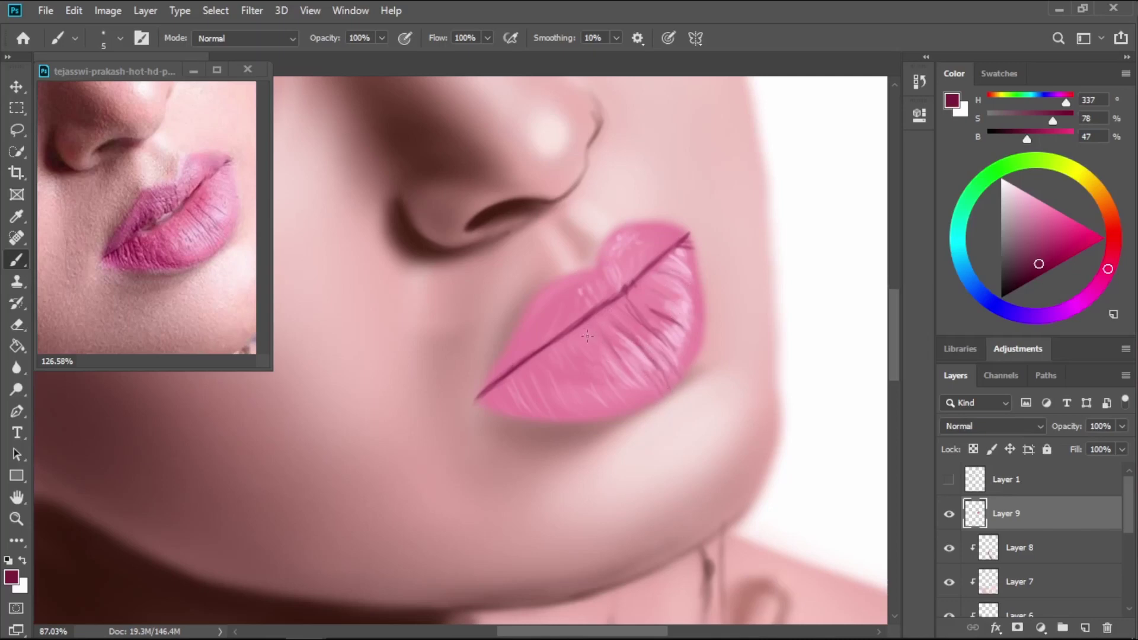
drag(587, 326, 647, 365)
drag(584, 391, 608, 410)
mouse_move(492, 388)
mouse_down()
mouse_move(508, 414)
mouse_move(500, 397)
mouse_move(504, 413)
mouse_move(492, 403)
mouse_move(501, 383)
mouse_move(521, 409)
mouse_move(504, 387)
mouse_move(519, 374)
mouse_move(519, 390)
mouse_move(528, 370)
mouse_move(518, 367)
mouse_move(544, 409)
mouse_move(554, 400)
mouse_move(557, 411)
mouse_move(536, 416)
mouse_move(579, 407)
mouse_move(576, 421)
mouse_move(575, 407)
mouse_move(601, 420)
mouse_move(606, 397)
mouse_move(599, 415)
mouse_move(647, 403)
mouse_move(579, 414)
mouse_move(622, 417)
mouse_up()
Shade the lower lip's bottom edge dark magenta with a brush enlarged to about 15.
key([)
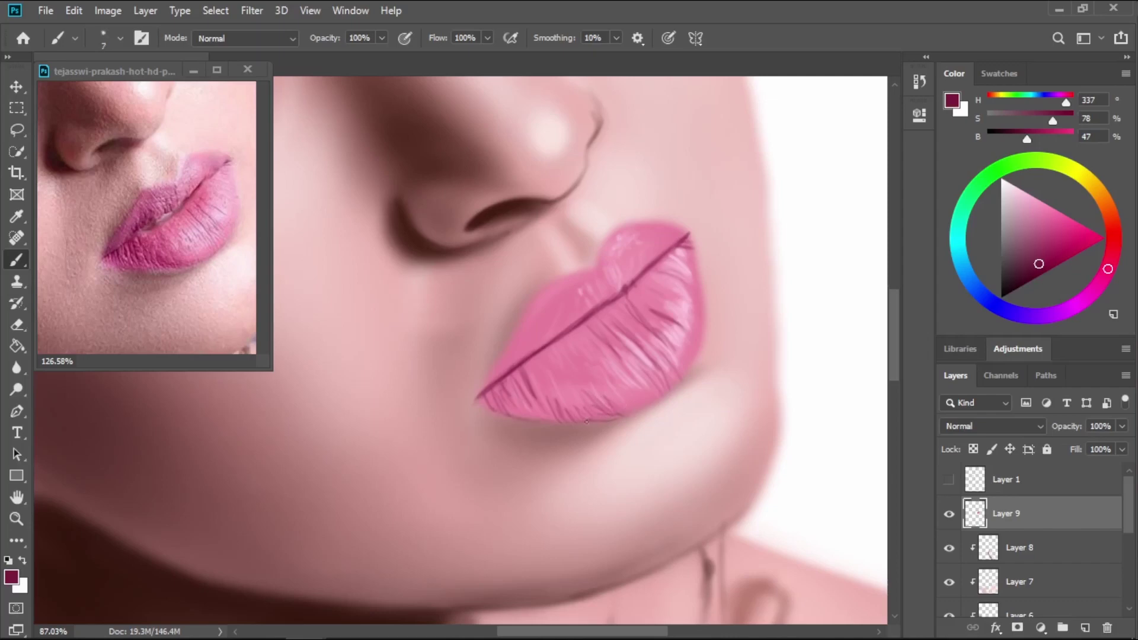
key(bracketright)
key(bracketright)
key(bracketright)
key(bracketright)
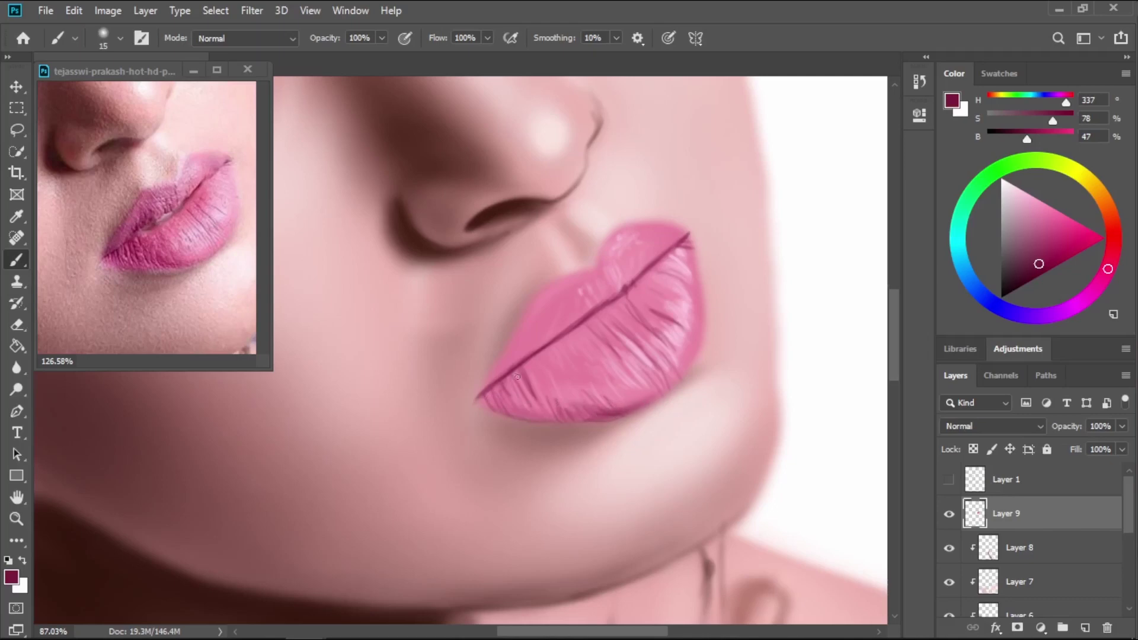
Paint fine dark magenta creases at the lower lip's left corner and along the upper lip above the lip line.
key(bracketleft)
key(bracketleft)
key(bracketleft)
key(bracketleft)
key(bracketleft)
mouse_move(516, 381)
mouse_down()
mouse_move(526, 400)
mouse_move(511, 408)
mouse_move(524, 408)
mouse_up()
mouse_move(553, 339)
mouse_down()
mouse_move(562, 320)
mouse_move(524, 354)
mouse_up()
key(bracketleft)
key(bracketleft)
mouse_move(564, 309)
mouse_down()
mouse_move(567, 325)
mouse_move(592, 285)
mouse_up()
mouse_move(590, 307)
mouse_down()
mouse_move(585, 290)
mouse_move(604, 268)
mouse_up()
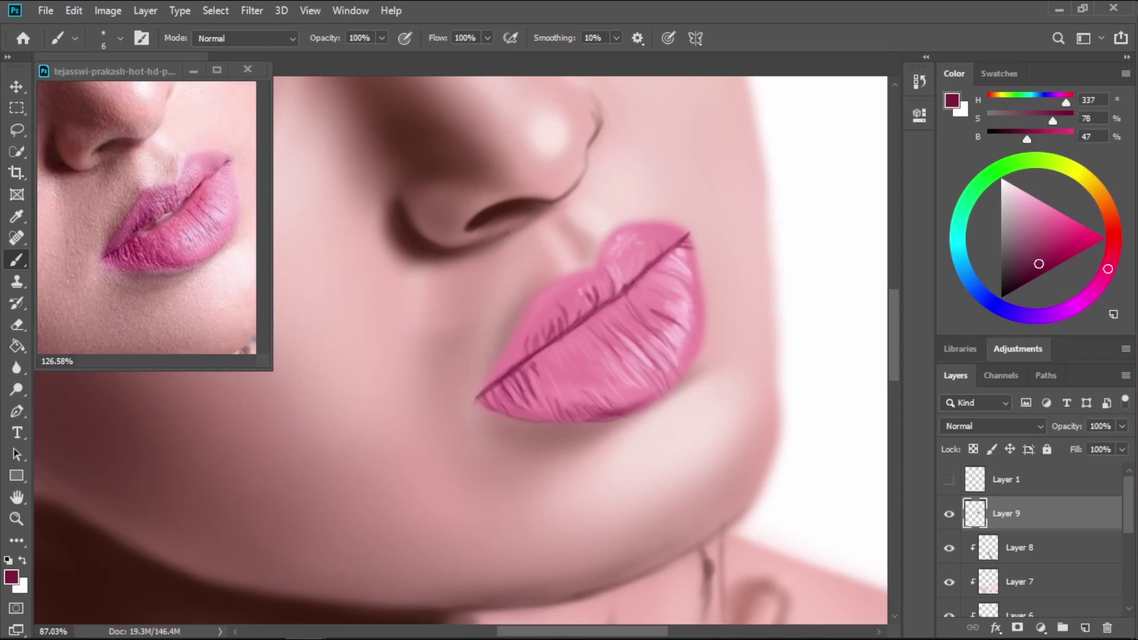
Sample medium magenta (H 340, S 64, B 67) from the reference lips and shade the left part of the lower lip.
key(i)
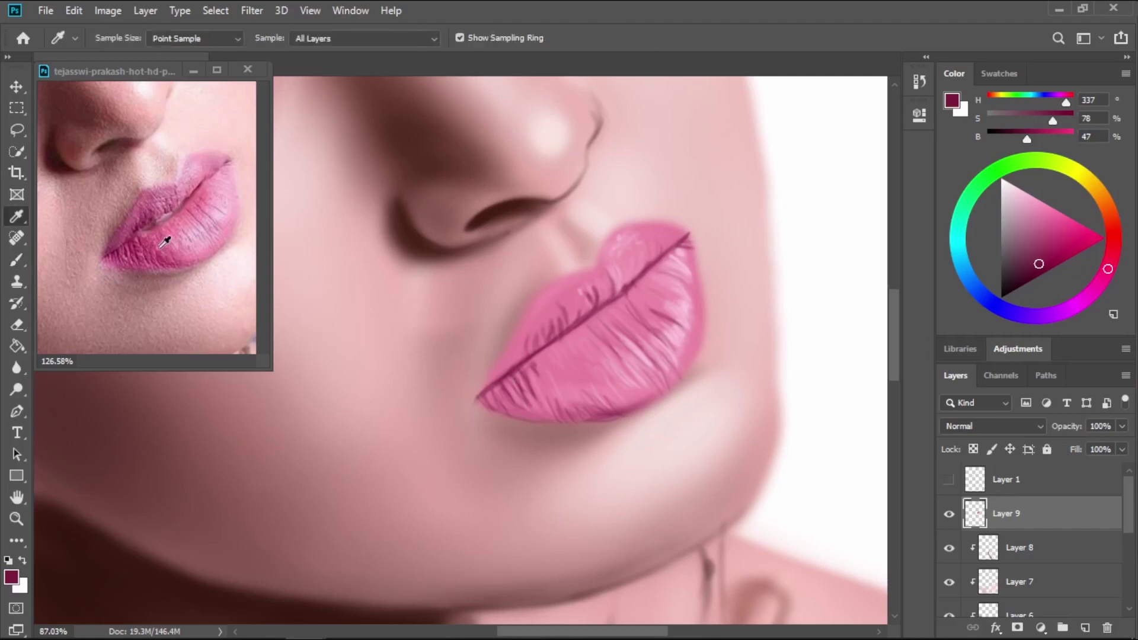
click(167, 243)
click(156, 239)
key(b)
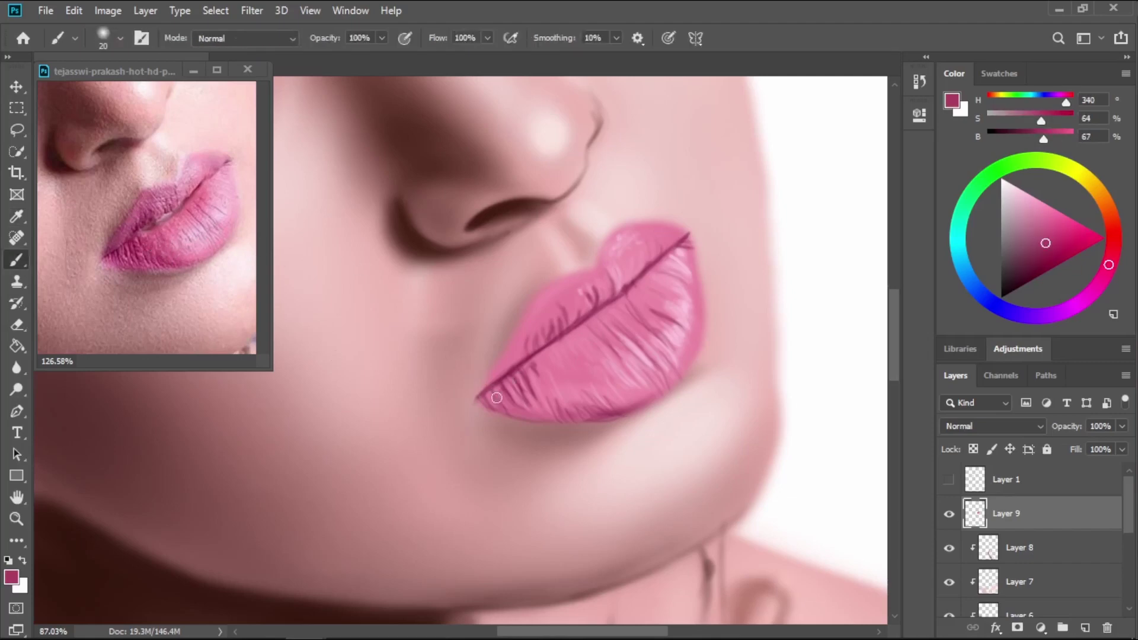
key(bracketleft)
key(bracketleft)
mouse_move(539, 402)
mouse_down()
mouse_move(538, 373)
mouse_move(549, 379)
mouse_move(536, 358)
mouse_up()
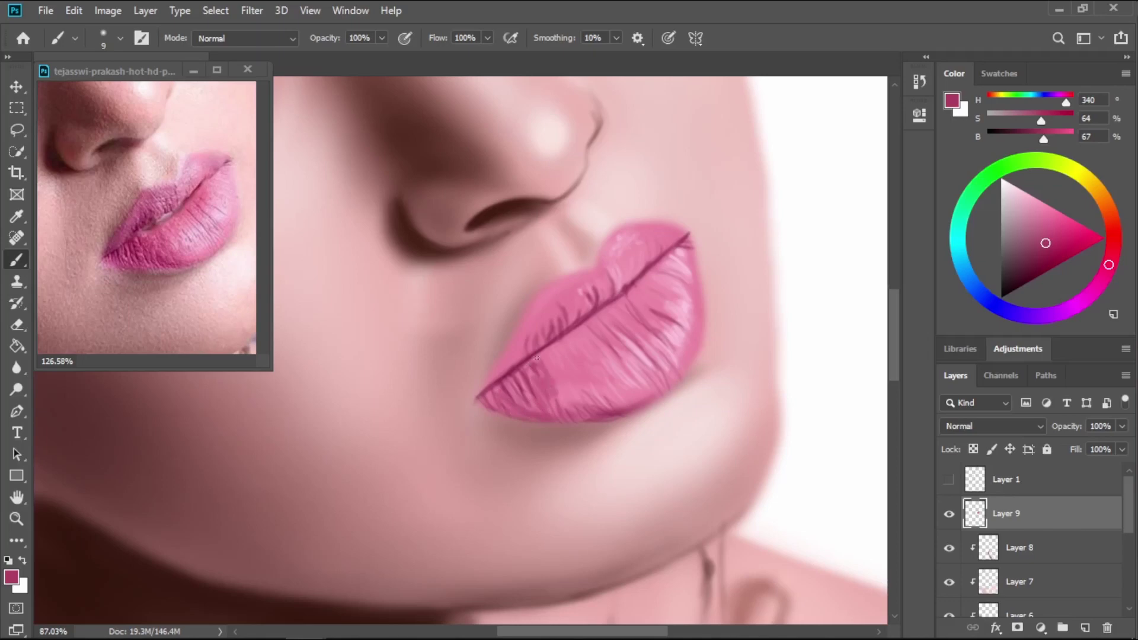
key(bracketright)
key(bracketright)
mouse_move(564, 396)
mouse_down()
mouse_move(549, 368)
mouse_move(563, 389)
mouse_move(574, 379)
mouse_move(572, 398)
mouse_move(639, 400)
mouse_move(591, 396)
mouse_move(589, 413)
mouse_move(565, 401)
mouse_up()
key(bracketleft)
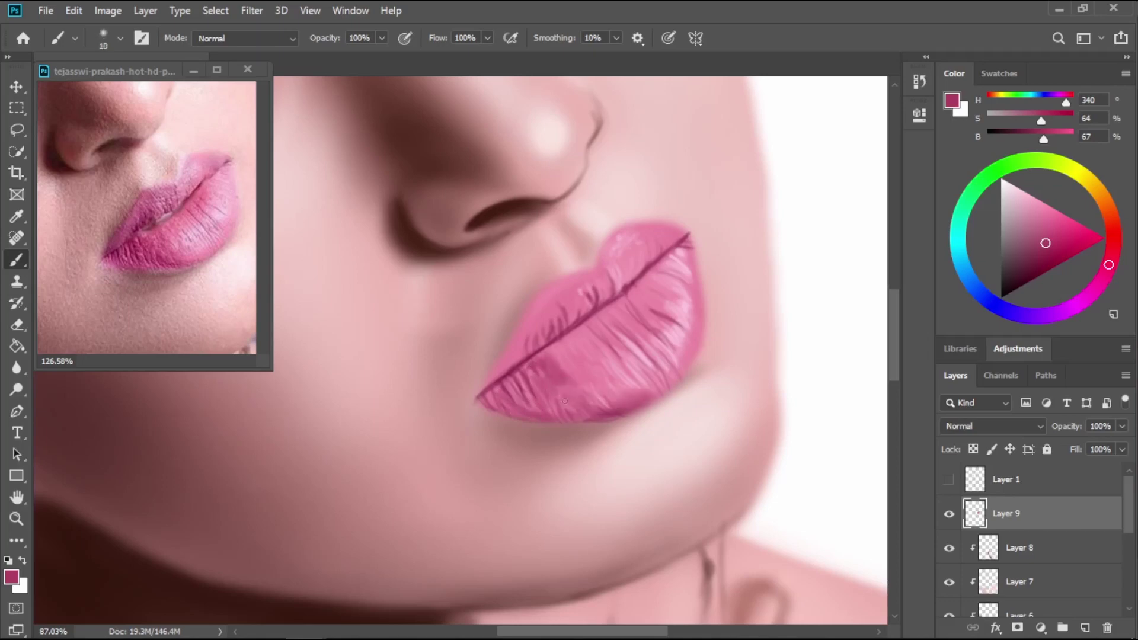
Shade the lower lip beneath the lip line and along its bottom edge in medium magenta, varying the brush size.
key(bracketright)
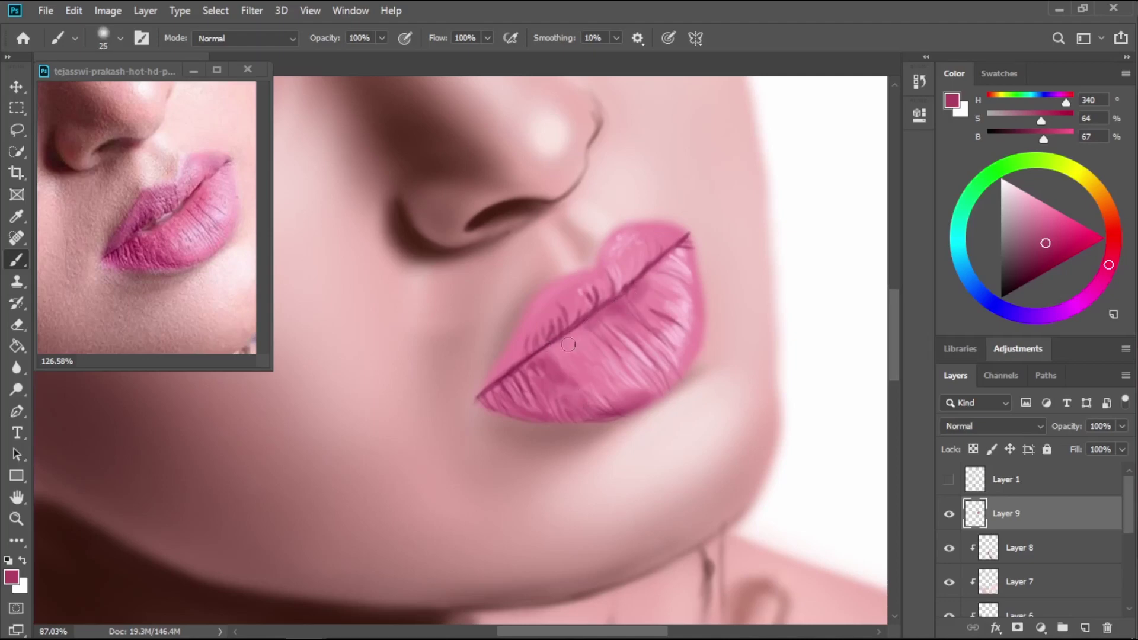
key(bracketright)
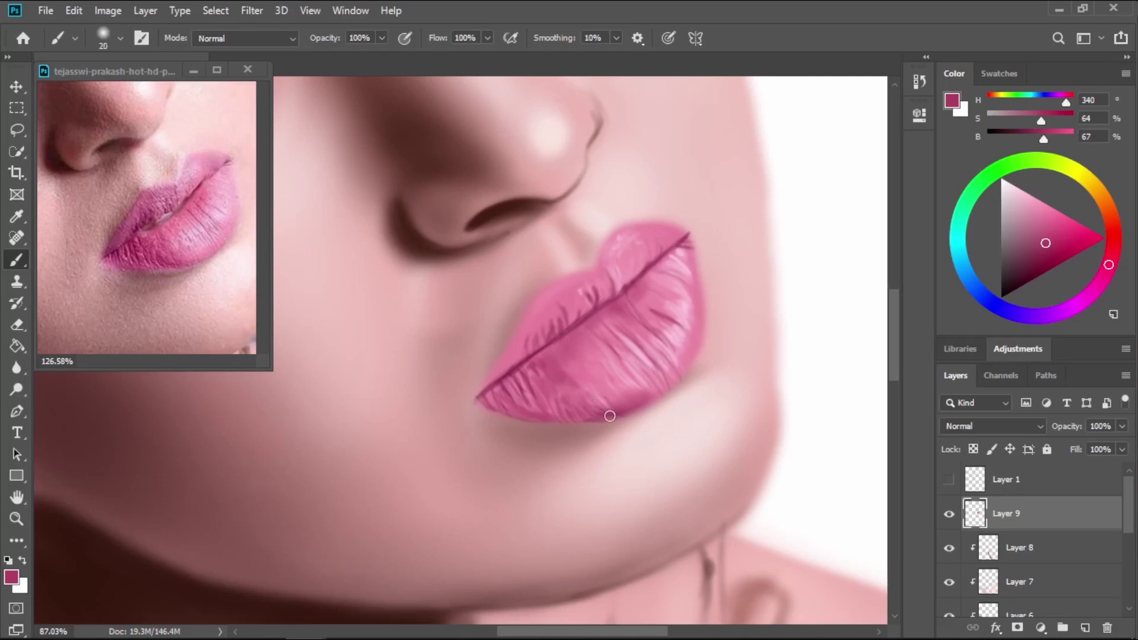
key(bracketleft)
key(bracketleft)
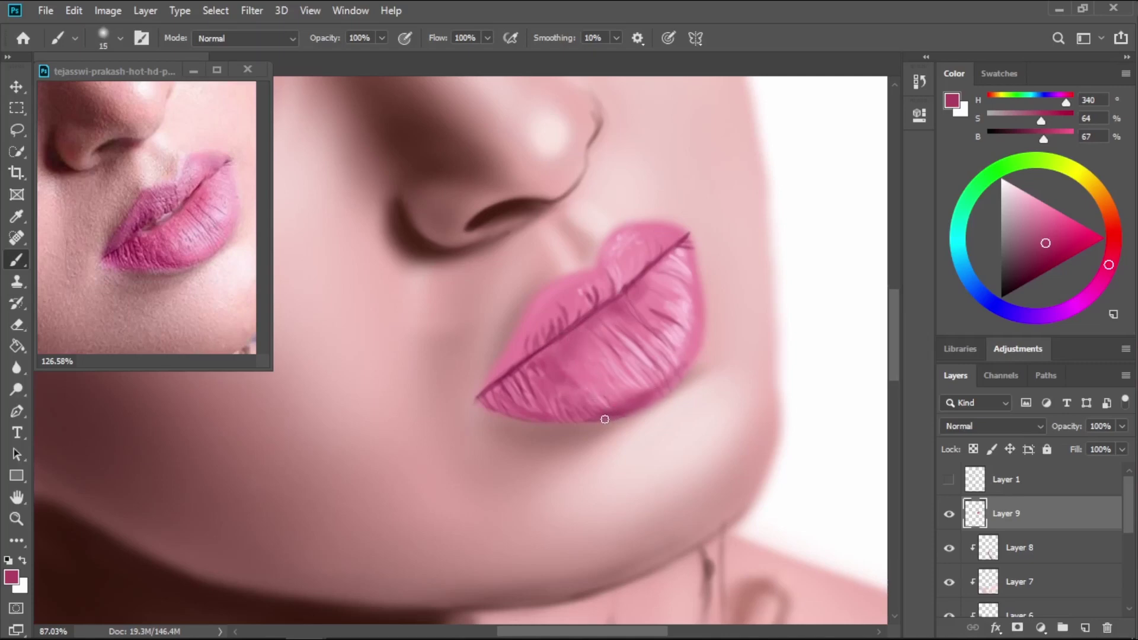
key(bracketleft)
key(bracketleft)
key(bracketright)
key(bracketright)
key(bracketright)
key(bracketright)
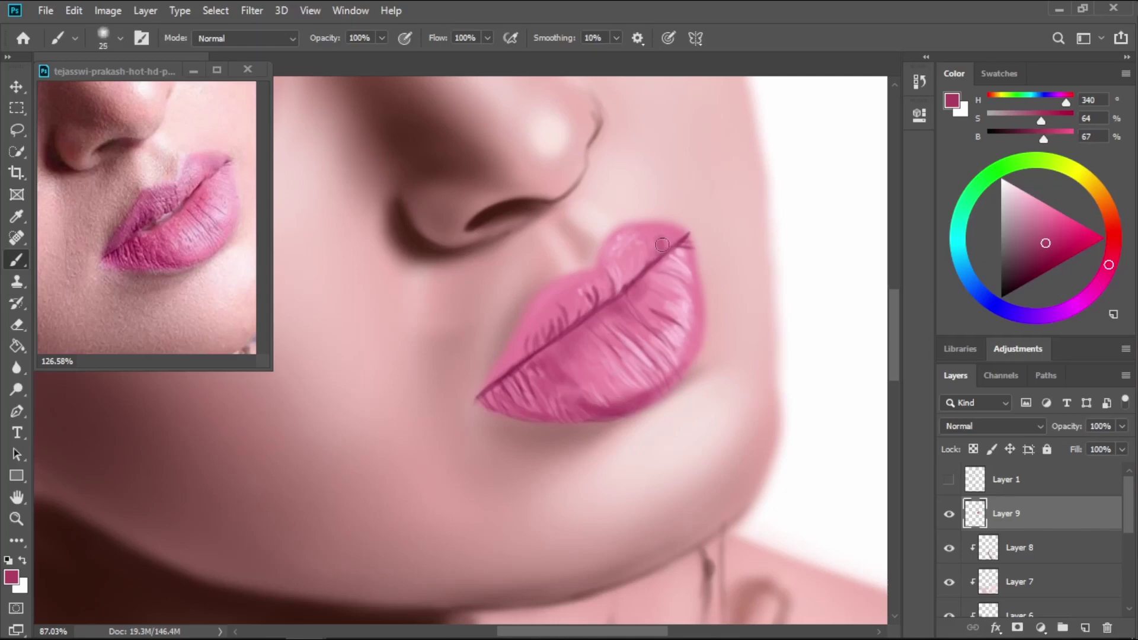
Shade the upper lip in medium magenta from its right corner to its left side with soft brushes.
key(bracketright)
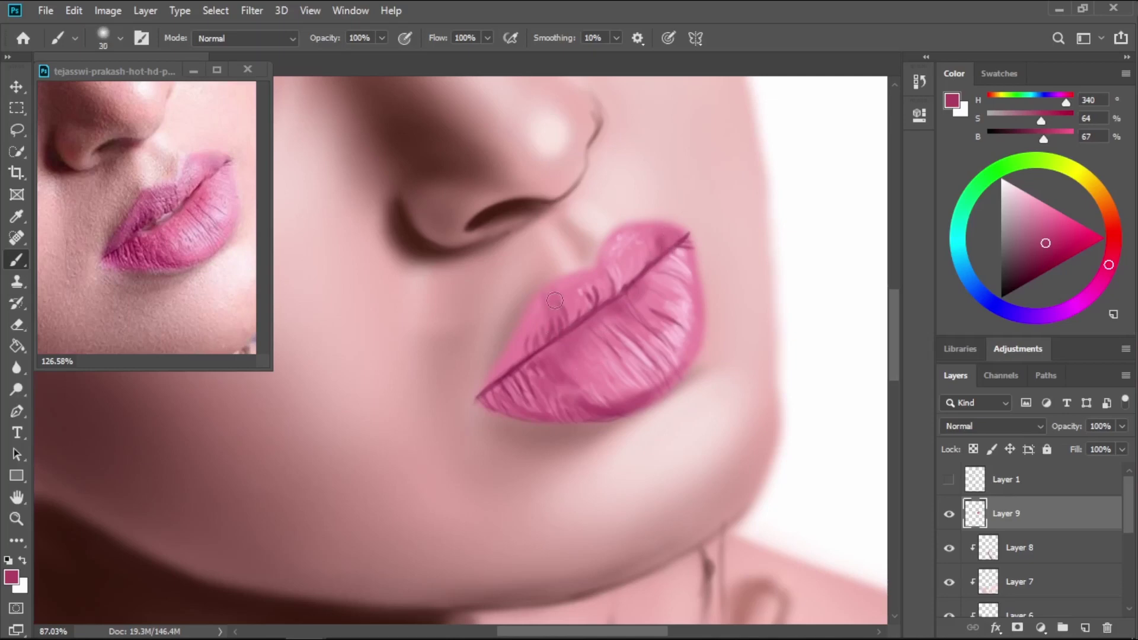
key(bracketright)
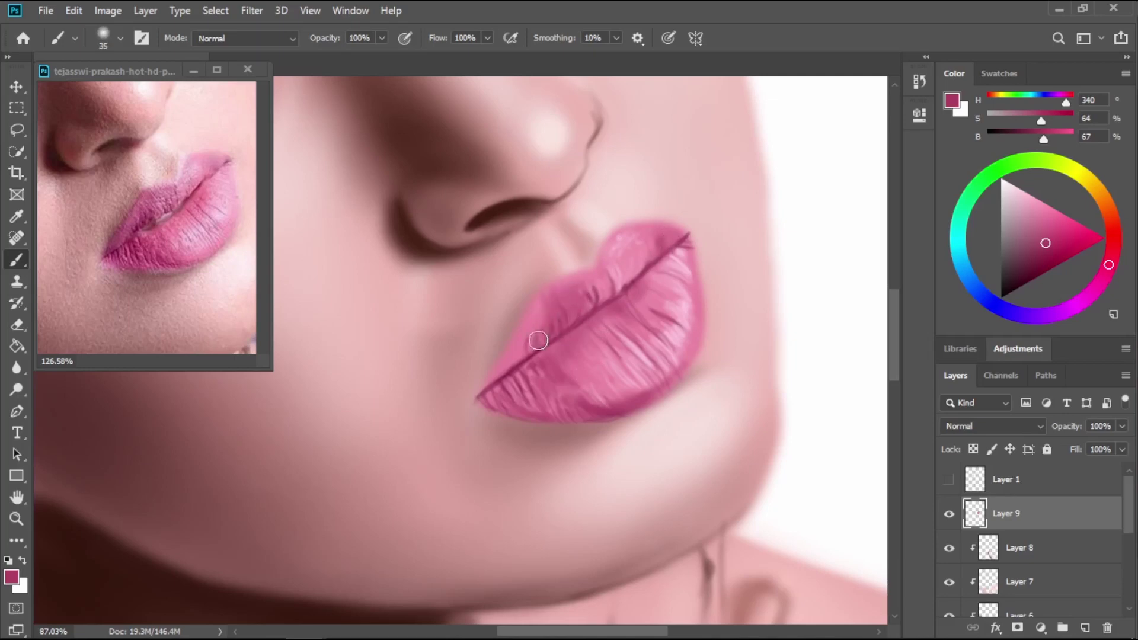
key(bracketleft)
key(bracketleft)
key(bracketleft)
key(bracketleft)
key(bracketleft)
key(bracketright)
key(bracketright)
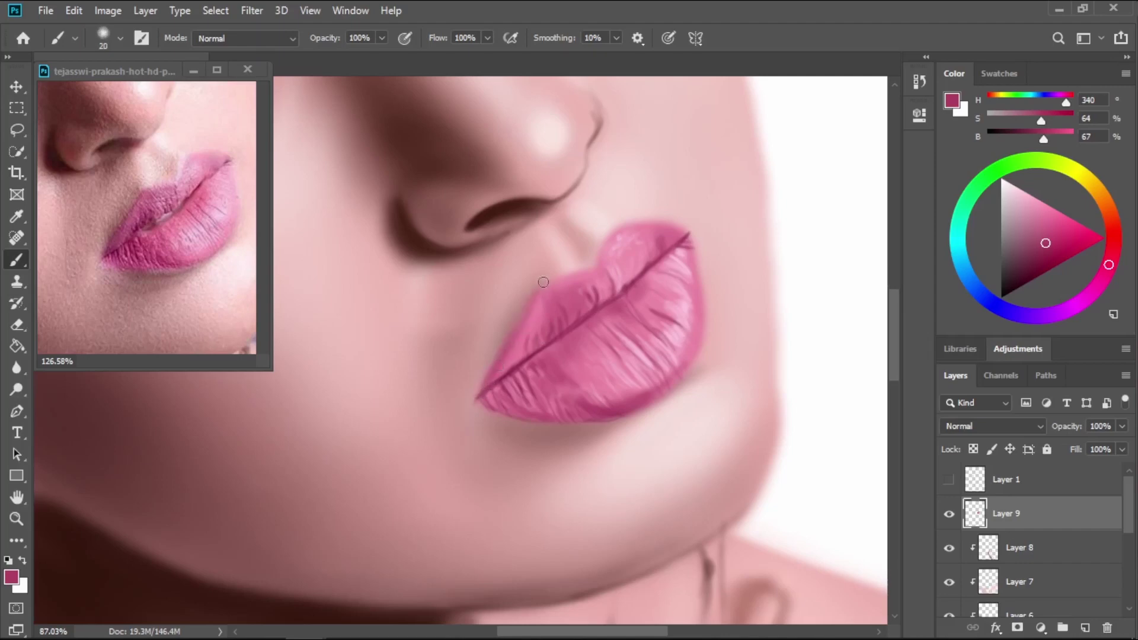
drag(537, 337, 535, 353)
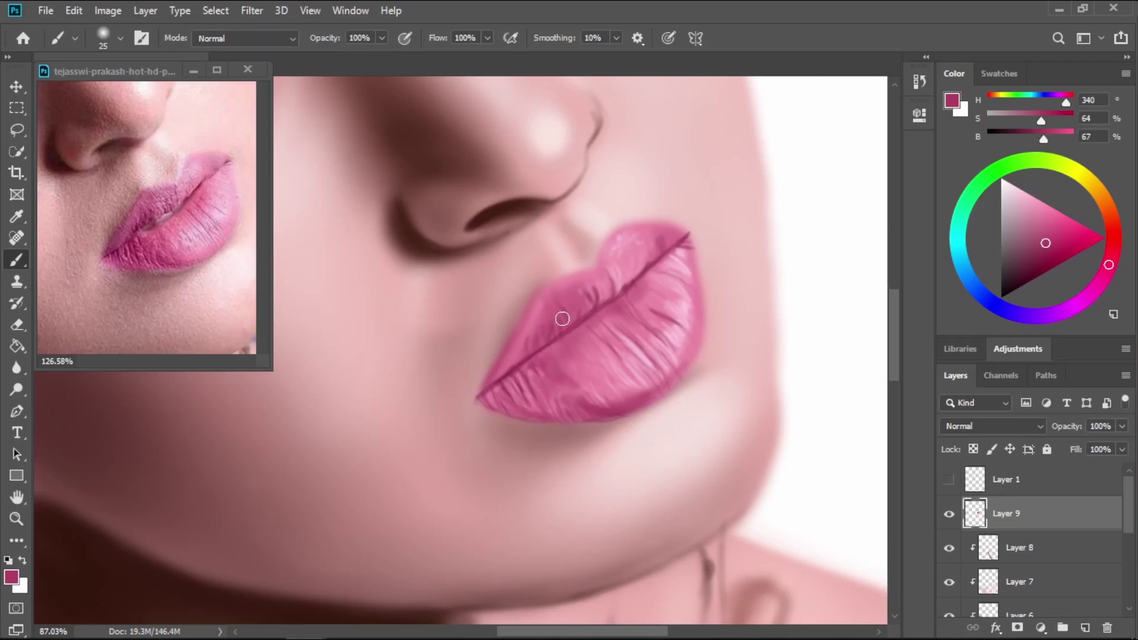
Add fine medium magenta creases to the upper lip above the lip line with a small brush.
key(bracketleft)
key(bracketleft)
key(bracketleft)
key(bracketleft)
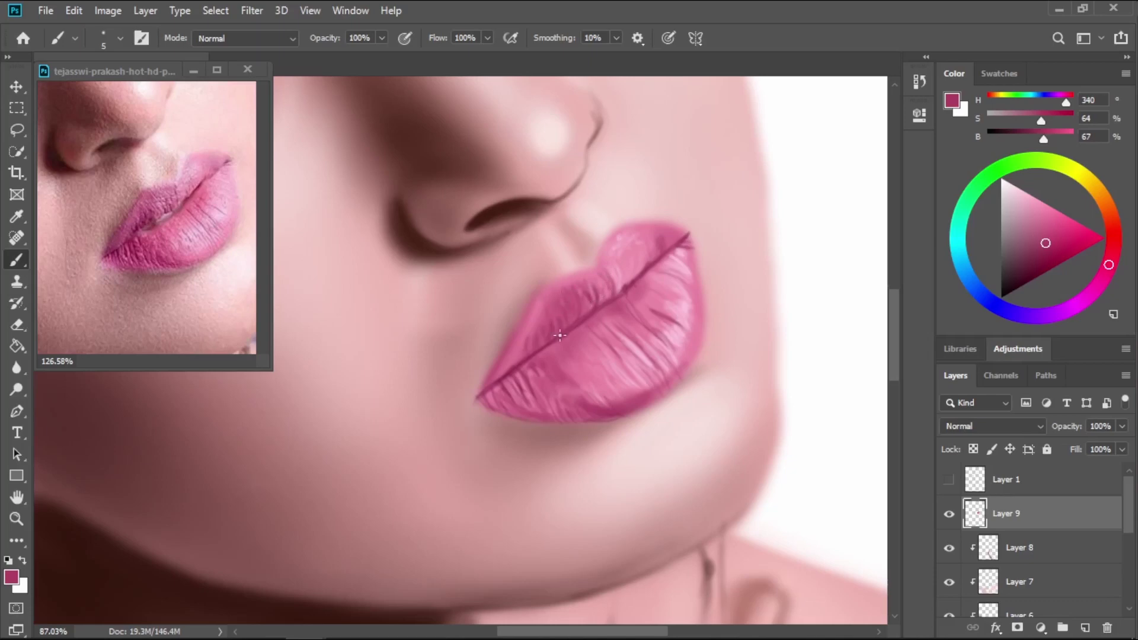
drag(629, 282, 637, 266)
key(bracketright)
key(bracketright)
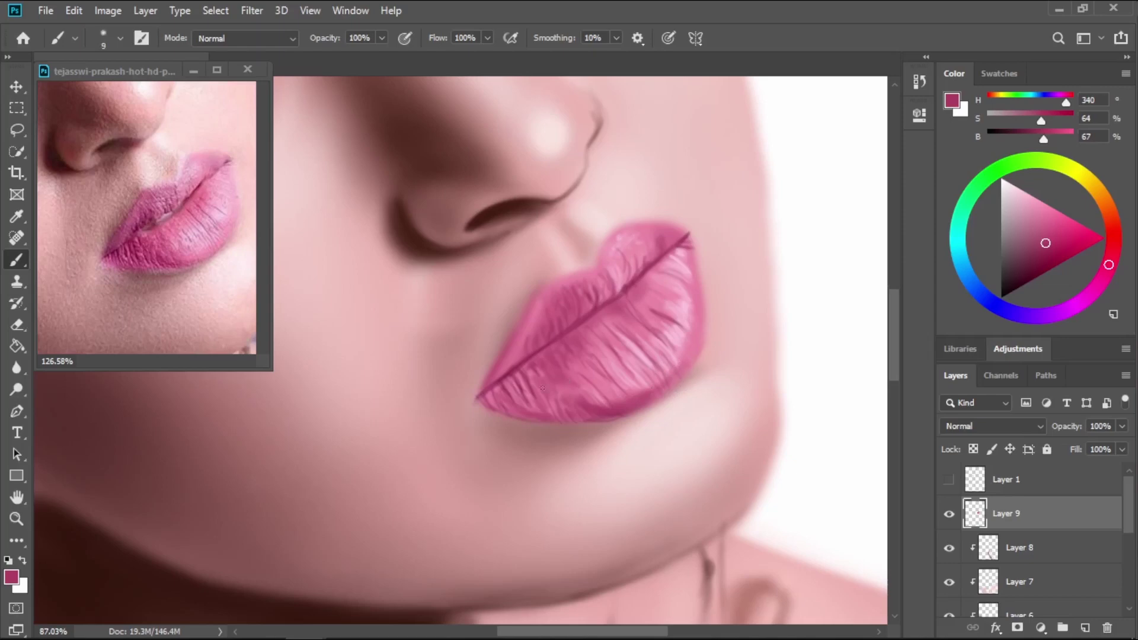
Deepen the magenta shading along the lower lip's bottom edge with a larger soft brush.
key(bracketright)
key(bracketright)
key(bracketright)
key(bracketright)
key(bracketright)
key(bracketleft)
Sample pale pink (H 332, S 19, B 93) from the reference and paint a thin highlight along the upper lip's outer edge.
alt+click(230, 207)
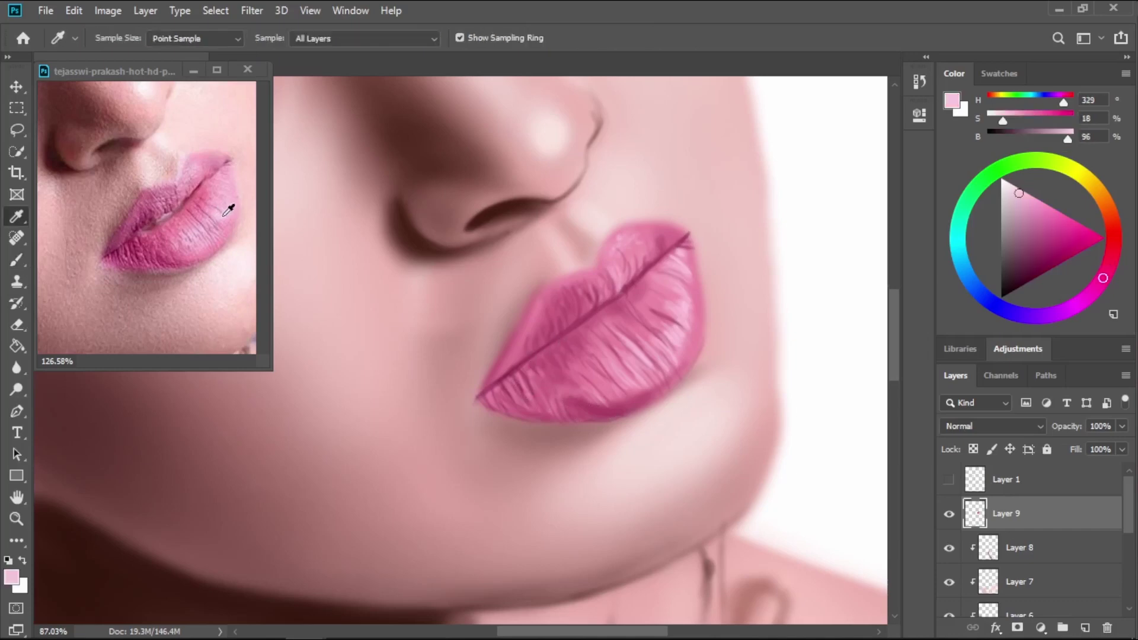
key(bracketleft)
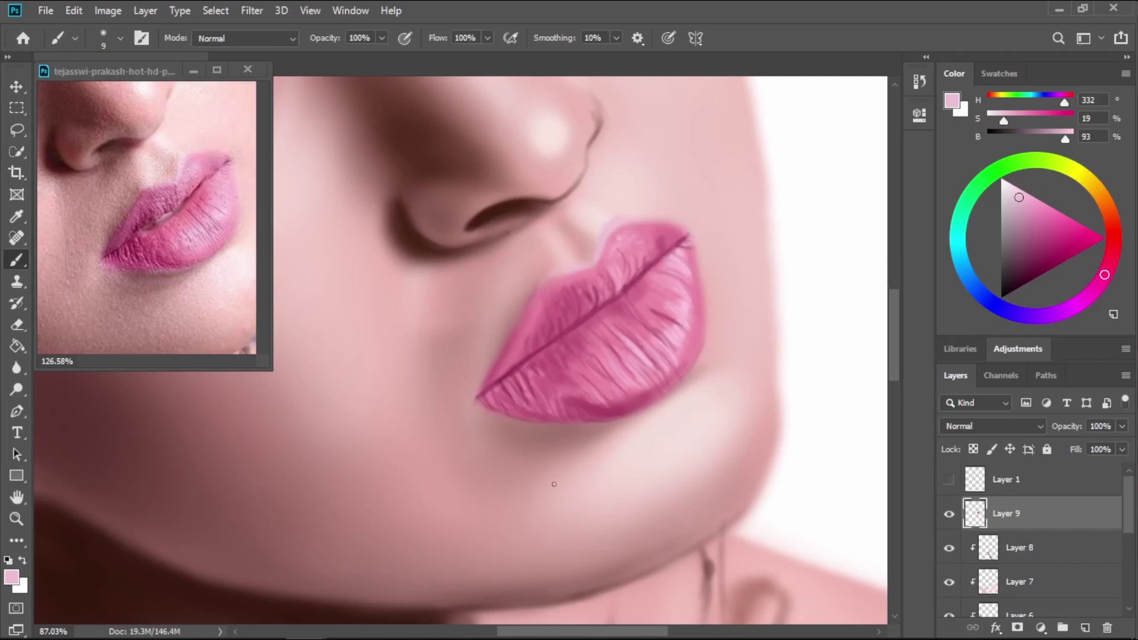
Create a layer beneath Layer 9, sample dusky rose (H 350, S 33, B 66) from the reference and paint a shadow under the lower lip.
ctrl+click(1085, 627)
key(i)
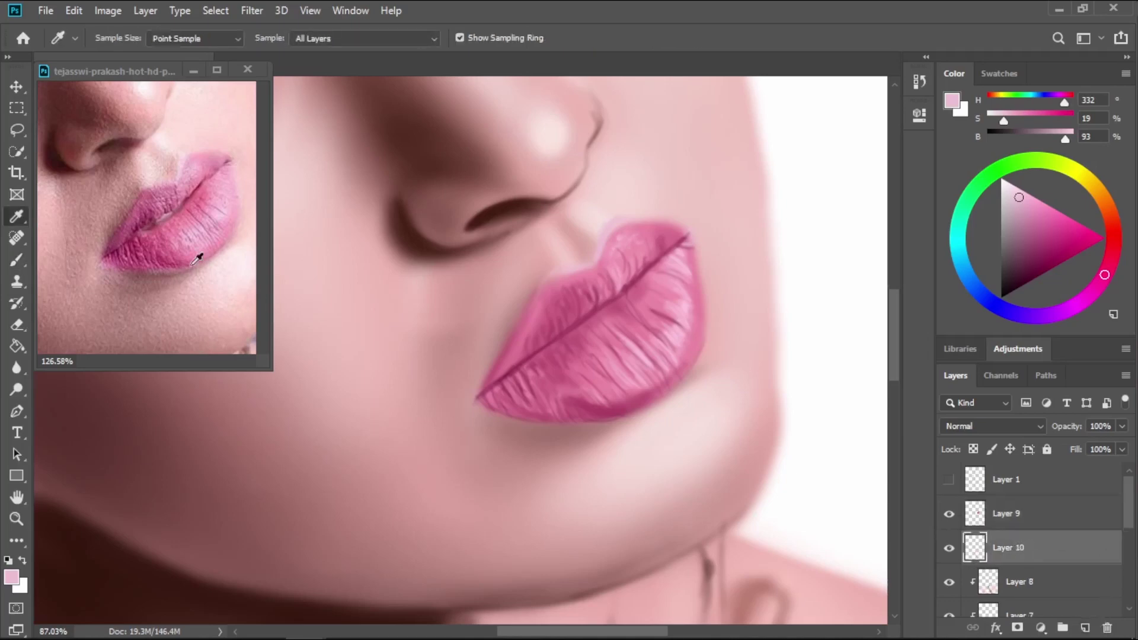
click(173, 271)
key(b)
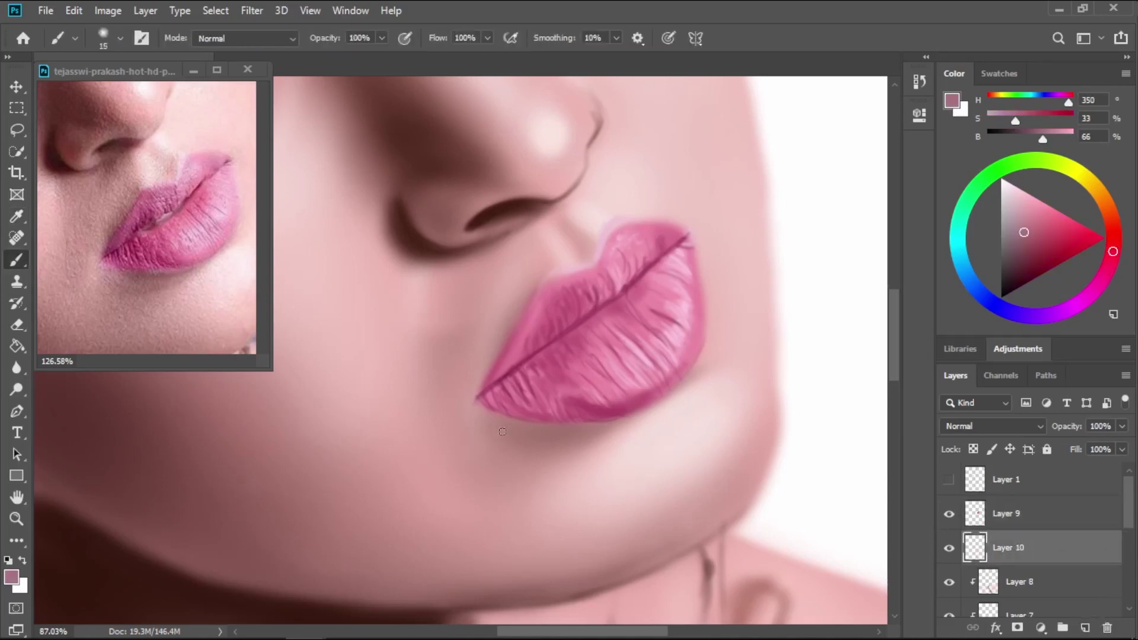
drag(562, 427, 649, 401)
Set the painting colour to greyish brown (H 5, S 16, B 47) and darken the shadow under the lower lip.
alt+click(585, 434)
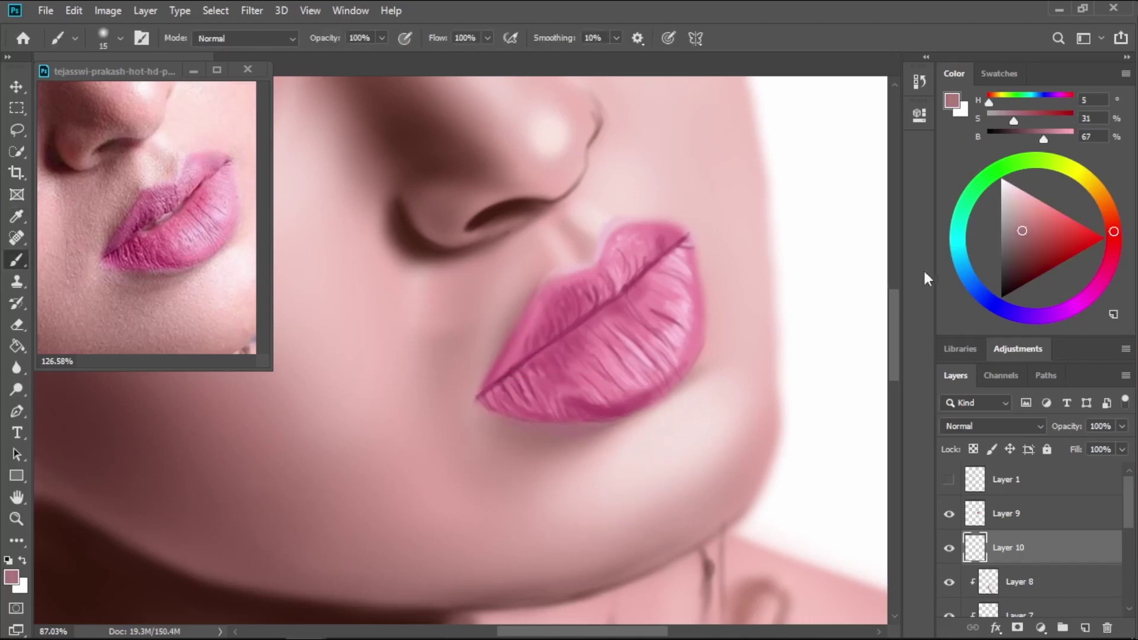
drag(1017, 239, 1019, 231)
click(1008, 246)
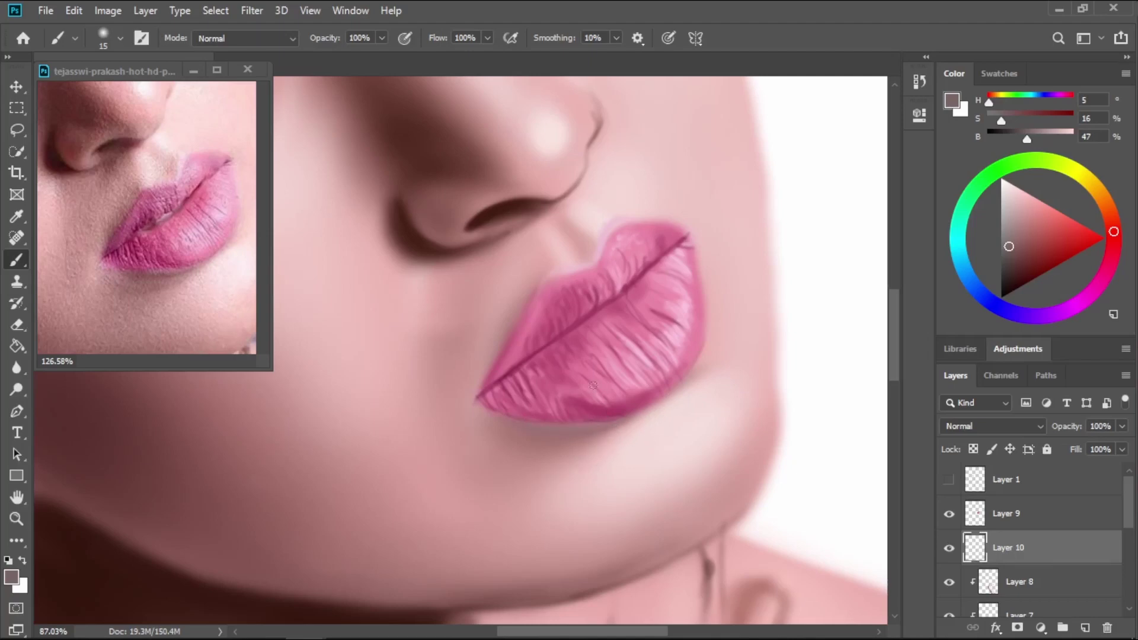
Create a new layer above Layer 9 and show the line sketch on Layer 1.
scroll(646, 408, down, 1)
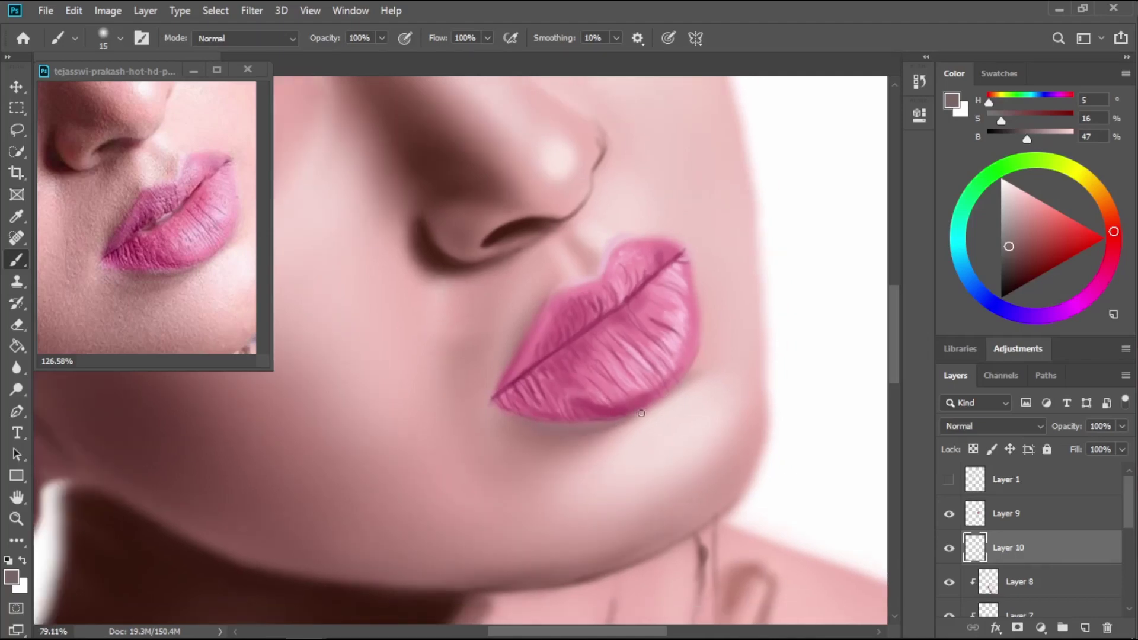
drag(608, 297, 668, 426)
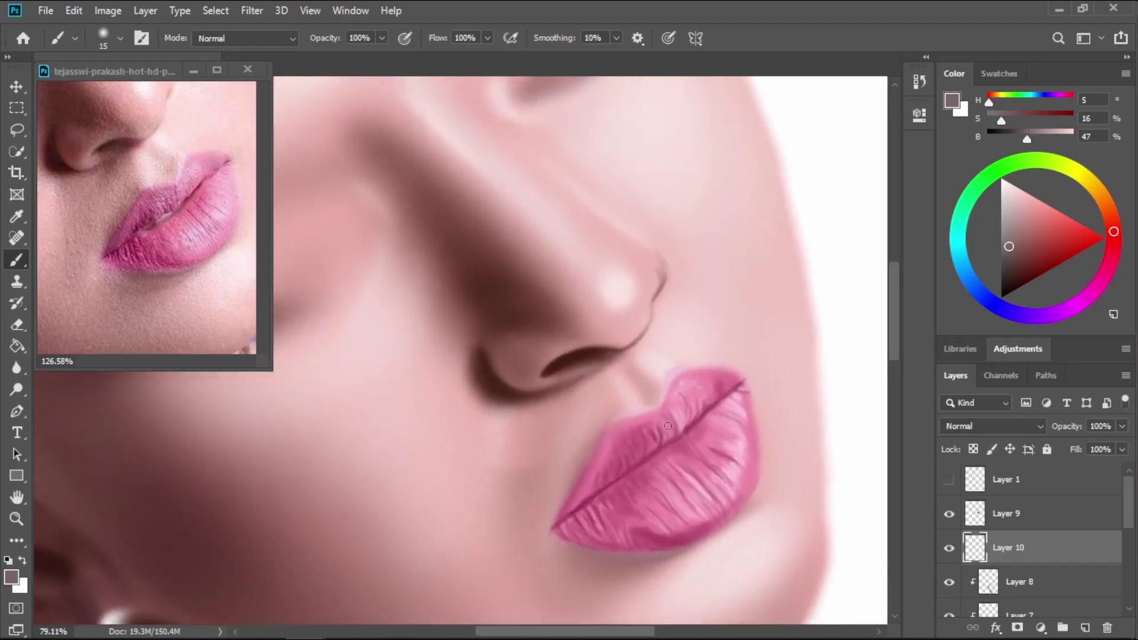
drag(604, 293, 739, 446)
click(1016, 514)
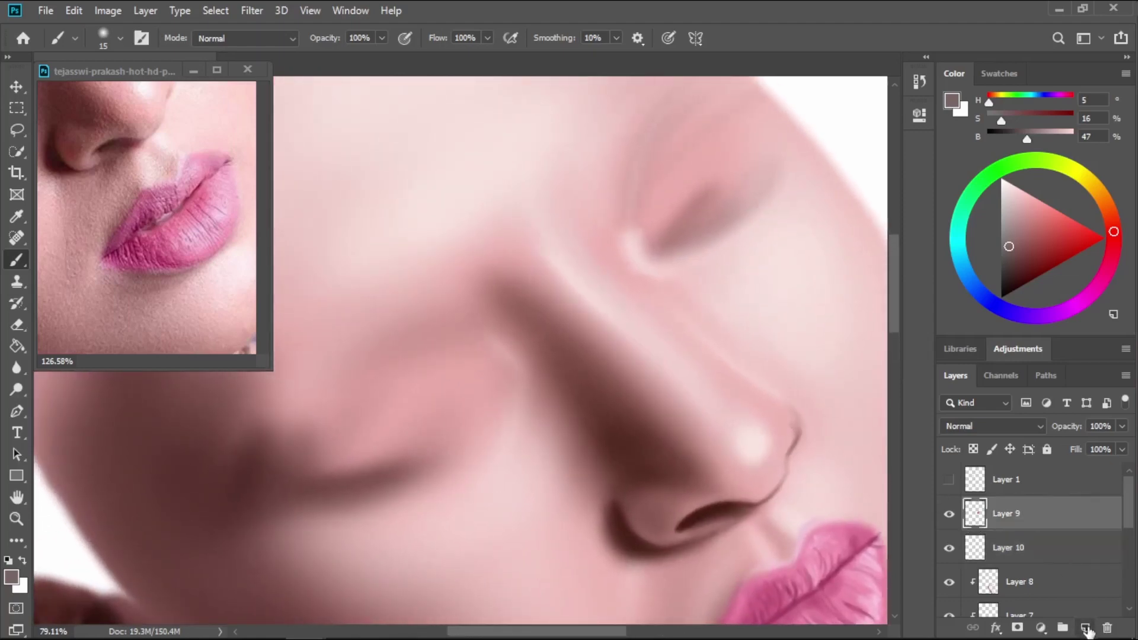
click(1085, 628)
click(948, 480)
Fill the right-hand eye's opening inside the sketch lines with pale lilac white (H 306, S 4, B 94) sampled from the reference.
scroll(624, 375, up, 4)
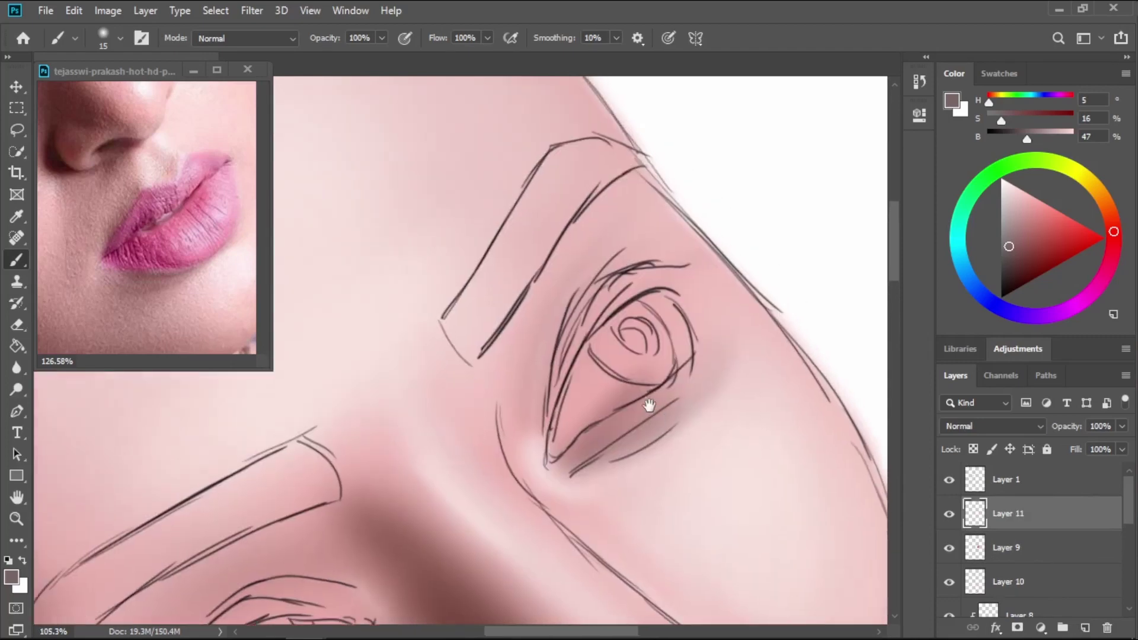
drag(196, 200, 221, 231)
click(621, 432)
scroll(620, 432, up, 3)
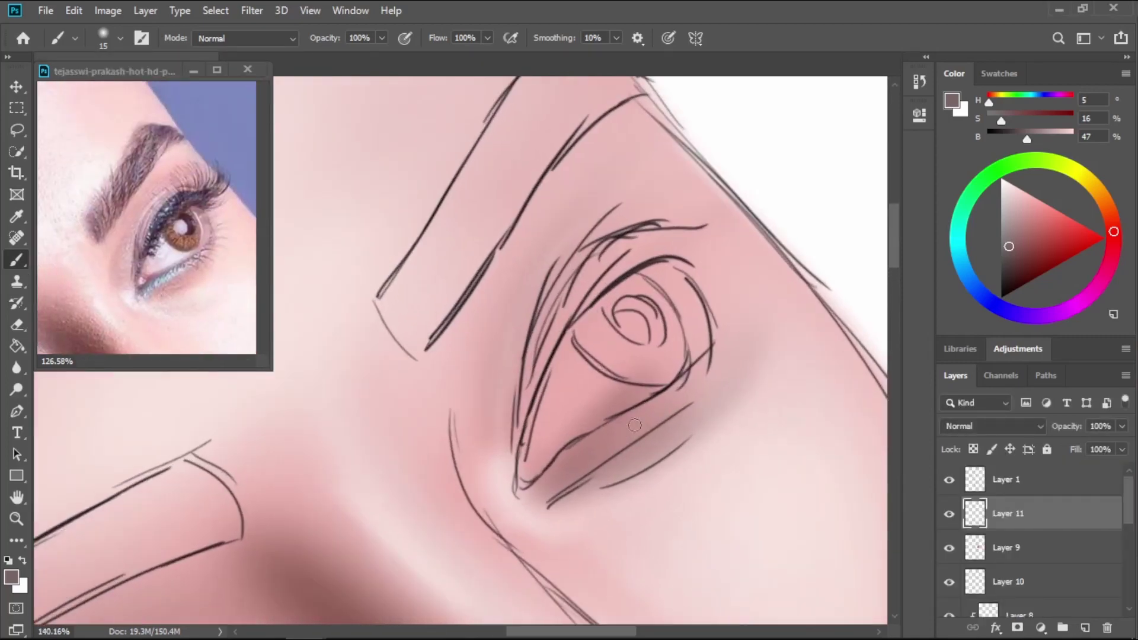
drag(629, 363, 532, 361)
key(i)
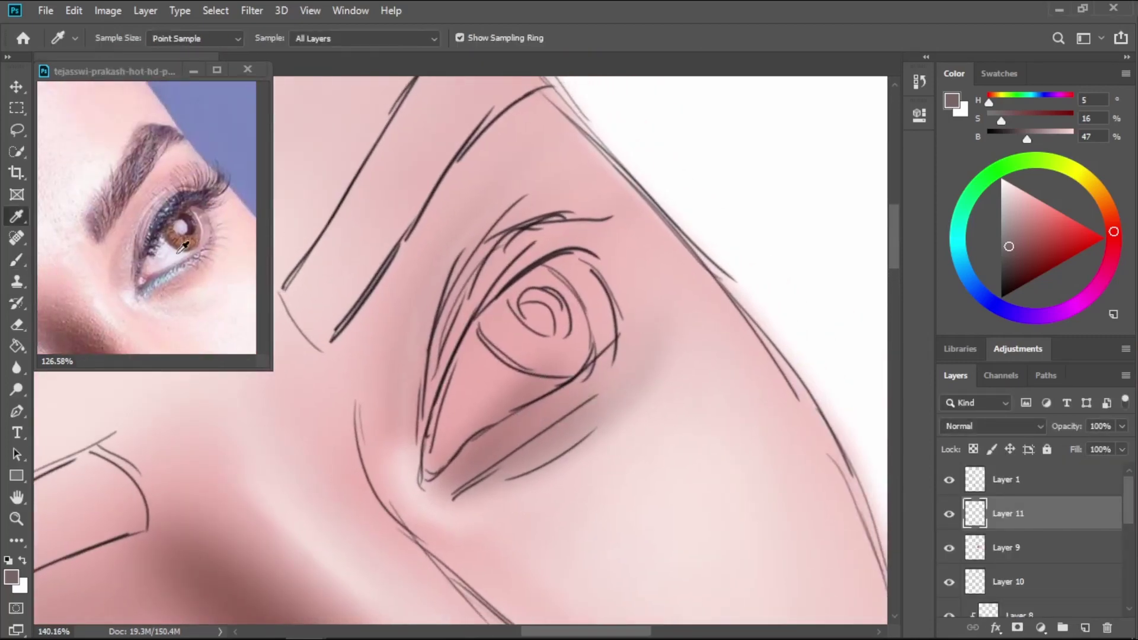
click(215, 278)
key(b)
mouse_move(464, 386)
mouse_down()
mouse_move(494, 330)
mouse_move(432, 464)
mouse_move(470, 418)
mouse_move(539, 383)
mouse_move(508, 318)
mouse_move(519, 309)
mouse_move(480, 335)
mouse_move(527, 287)
mouse_move(576, 291)
mouse_move(568, 284)
mouse_move(602, 303)
mouse_move(558, 366)
mouse_move(576, 308)
mouse_move(563, 315)
mouse_move(551, 353)
mouse_move(587, 346)
mouse_move(571, 270)
mouse_move(497, 352)
mouse_move(434, 444)
mouse_move(434, 463)
mouse_move(544, 360)
mouse_move(574, 299)
mouse_move(516, 346)
mouse_move(531, 400)
mouse_move(492, 366)
mouse_move(577, 290)
mouse_up()
mouse_move(504, 382)
mouse_down()
mouse_move(439, 475)
mouse_move(455, 484)
mouse_move(628, 356)
mouse_move(506, 377)
mouse_move(596, 368)
mouse_move(472, 451)
mouse_move(615, 343)
mouse_move(549, 451)
mouse_move(553, 442)
mouse_move(515, 466)
mouse_up()
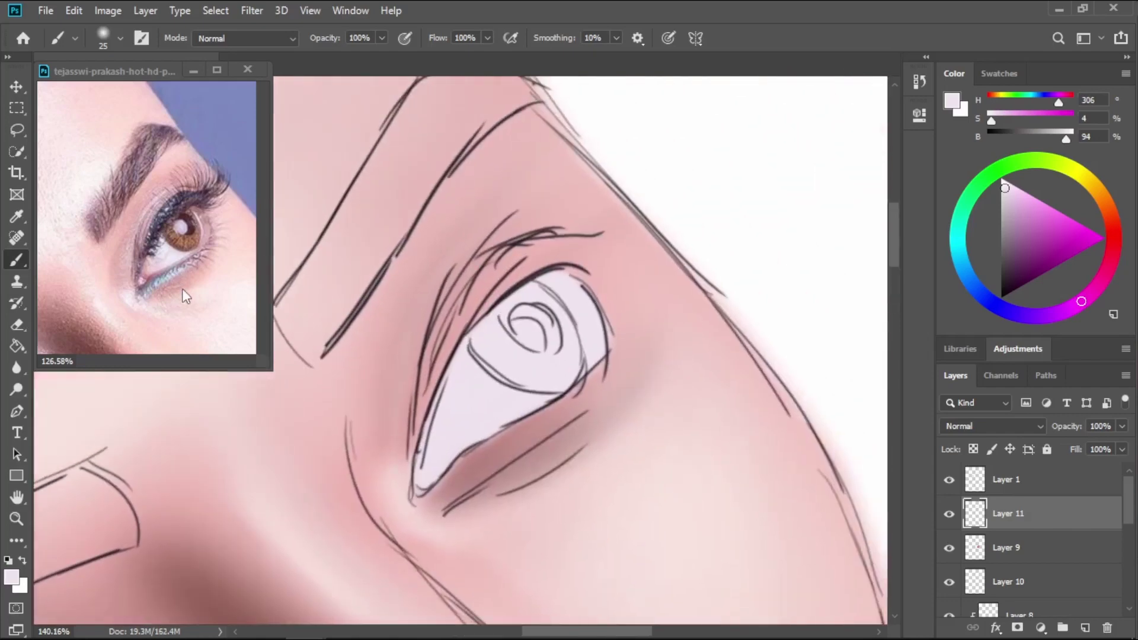
Sample mauve (H 346, S 28, B 64) from the reference eye and paint a thin line along the lower lid's edge.
key(i)
click(130, 252)
click(153, 288)
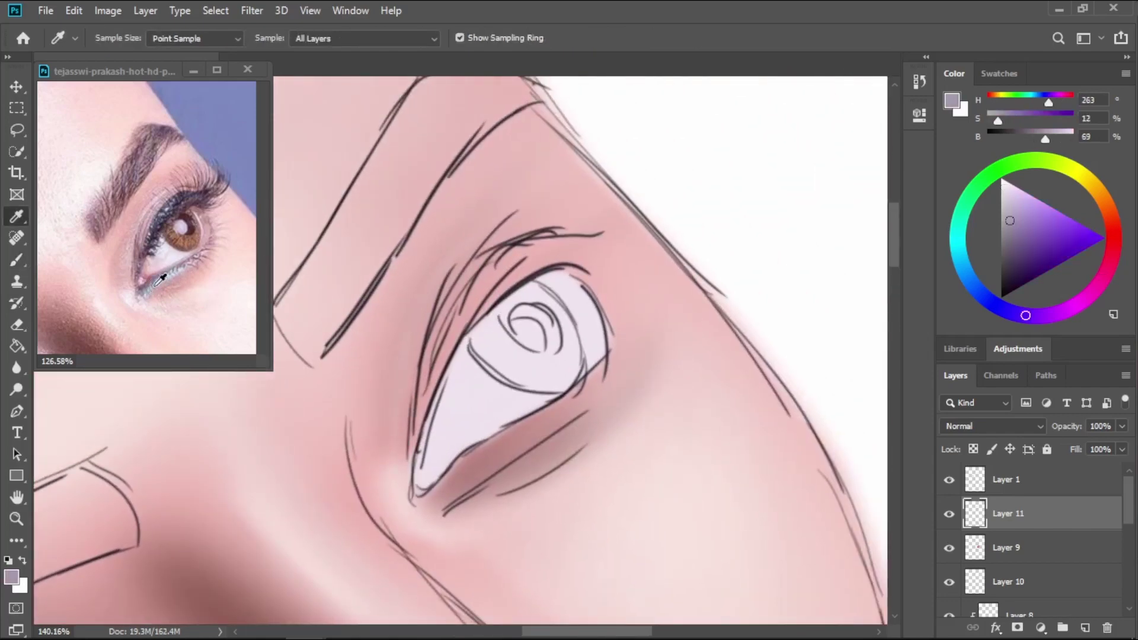
click(152, 281)
click(158, 272)
key(b)
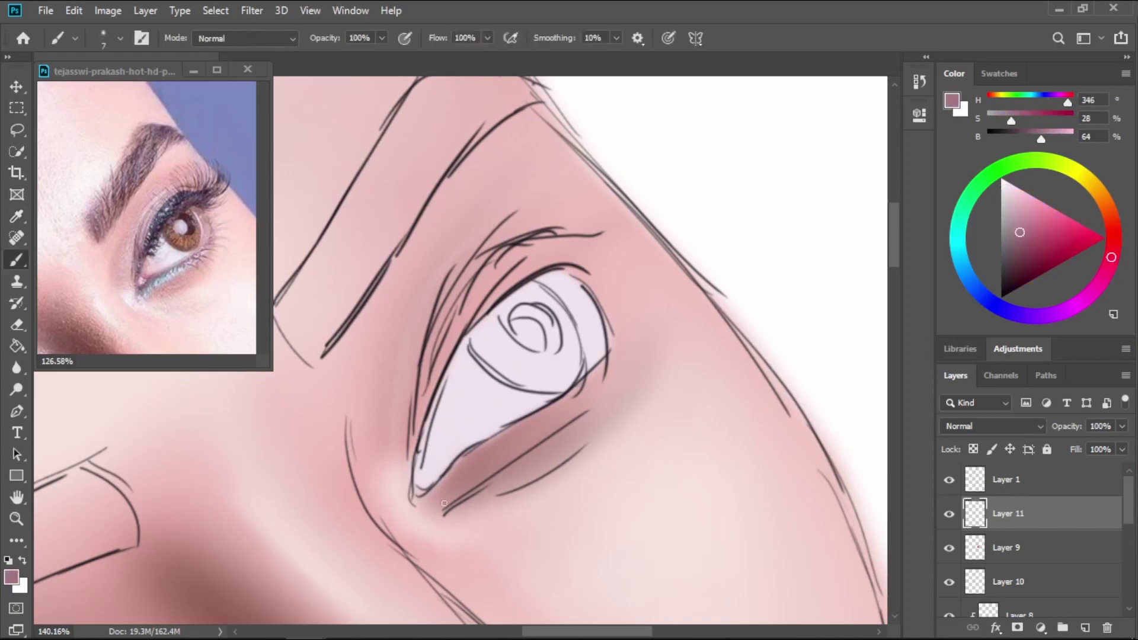
mouse_move(437, 484)
mouse_down()
mouse_move(562, 392)
mouse_move(492, 432)
mouse_move(547, 417)
mouse_move(608, 366)
mouse_move(581, 357)
mouse_up()
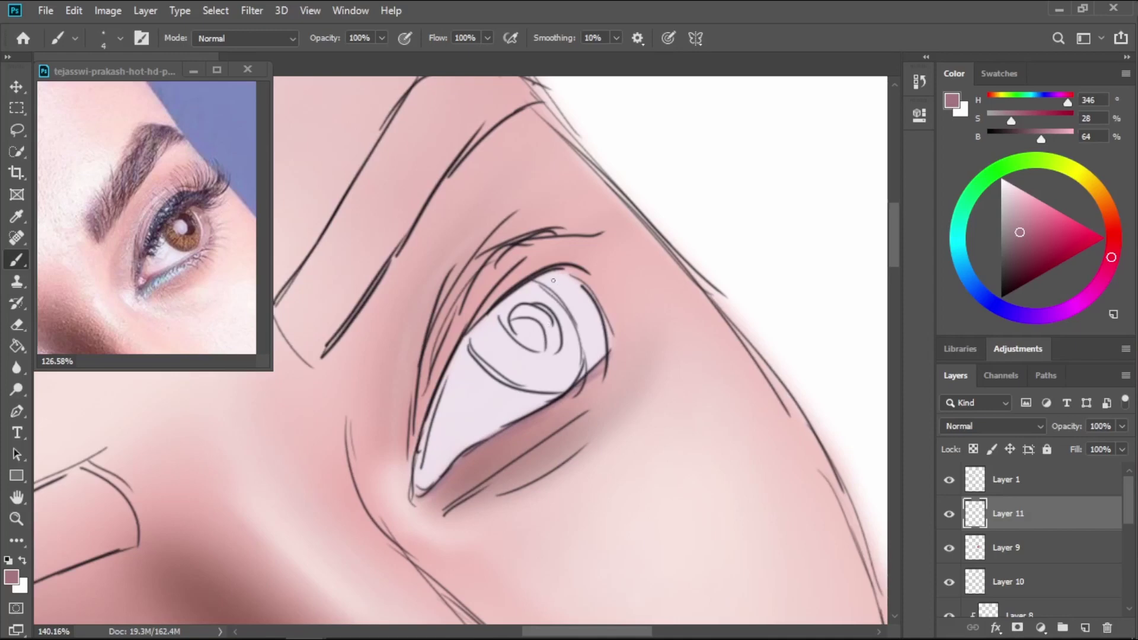
Shade the outer corner of the eye white in mauve with varying soft brush sizes.
drag(548, 281, 593, 368)
key(bracketright)
key(bracketright)
key(bracketright)
key(bracketright)
mouse_move(574, 279)
mouse_down()
mouse_move(606, 347)
mouse_move(582, 299)
mouse_move(596, 371)
mouse_move(557, 284)
mouse_up()
key(bracketright)
key(bracketright)
key(bracketright)
key(bracketright)
key(bracketright)
key(bracketleft)
key(bracketleft)
key(bracketleft)
key(bracketleft)
key(bracketleft)
key(bracketleft)
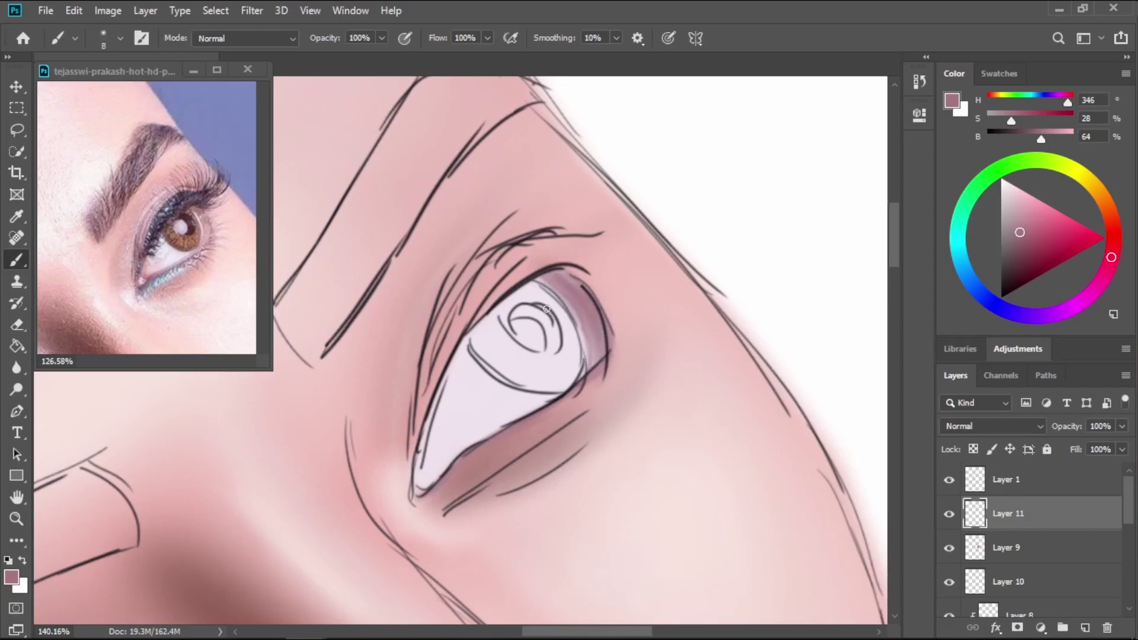
key(bracketright)
drag(593, 338, 585, 382)
Outline the inner corner and upper lid edge in mauve, adding fine crease lines in darker mauve (H 353, S 25, B 57).
mouse_move(408, 468)
mouse_down()
mouse_move(424, 494)
mouse_move(412, 462)
mouse_move(444, 396)
mouse_up()
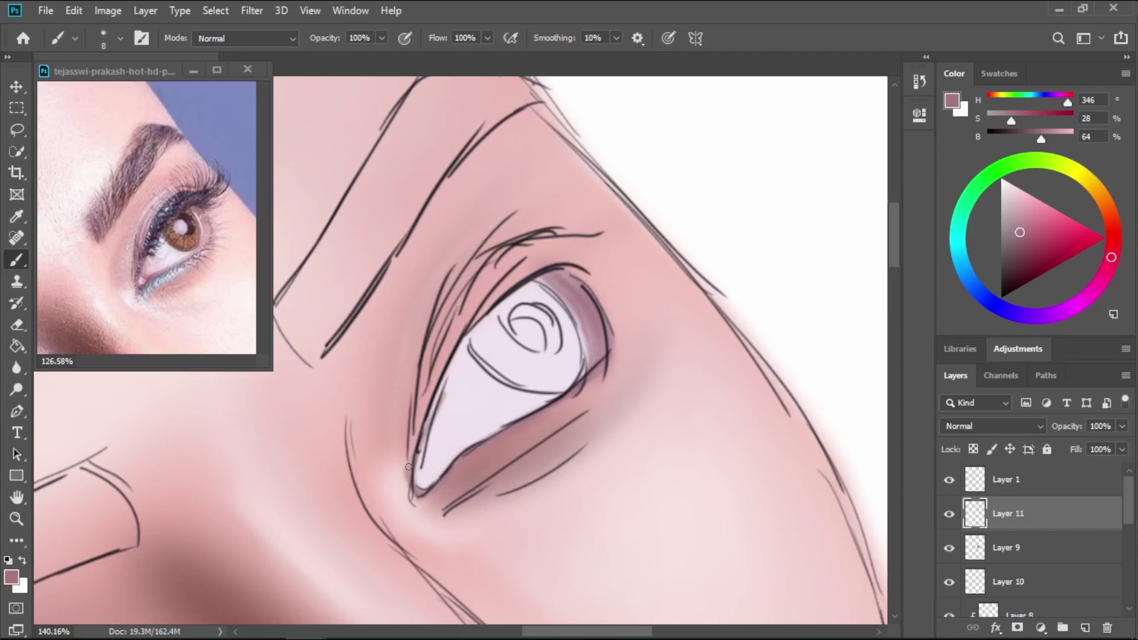
mouse_move(409, 467)
mouse_down()
mouse_move(440, 385)
mouse_move(506, 297)
mouse_move(467, 342)
mouse_move(471, 328)
mouse_move(515, 292)
mouse_up()
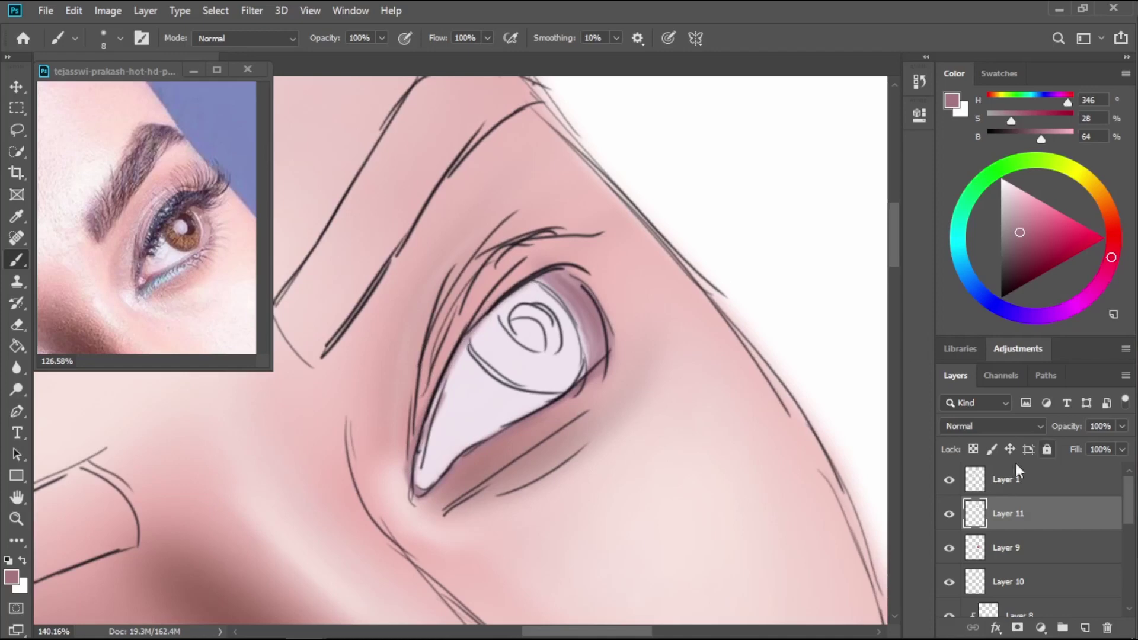
key(i)
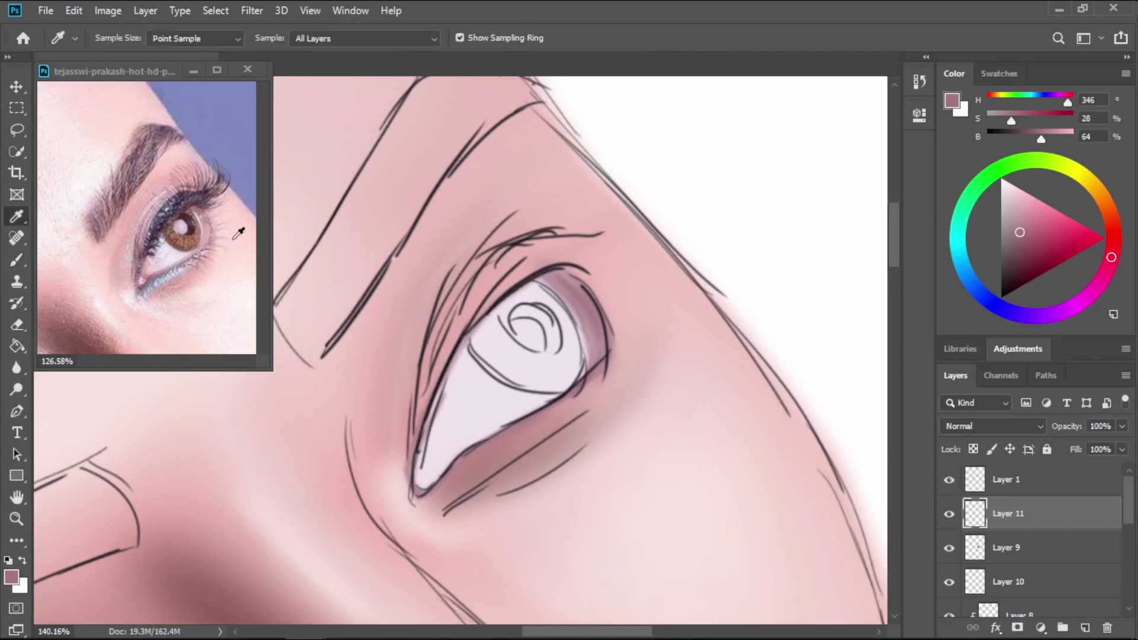
click(151, 227)
key(b)
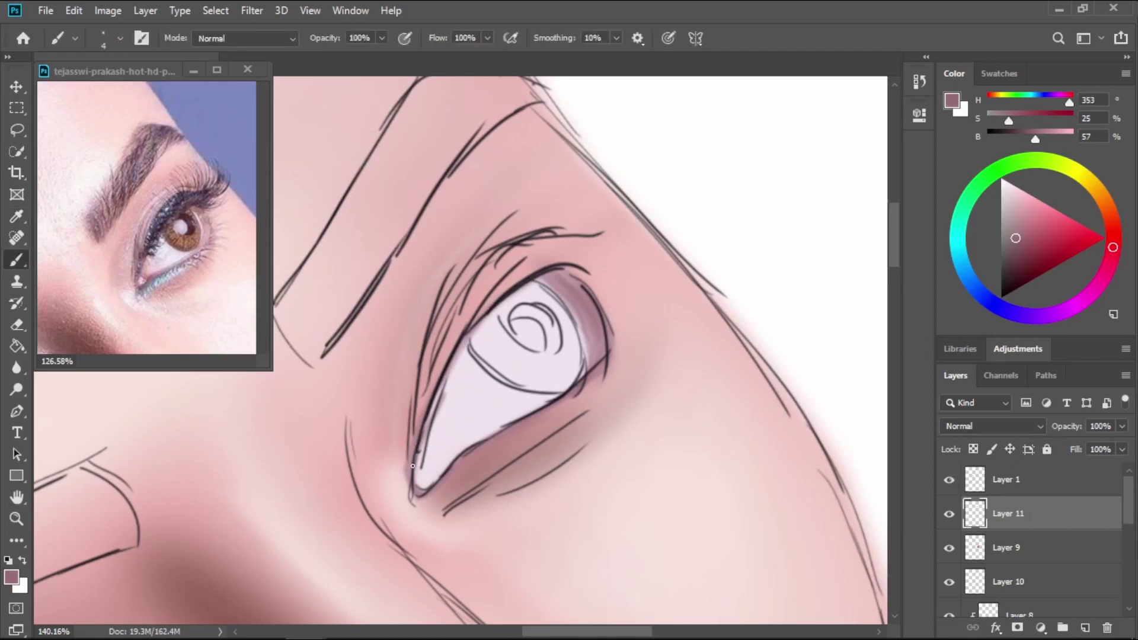
drag(412, 466, 425, 376)
mouse_move(408, 431)
mouse_down()
mouse_move(450, 310)
mouse_move(419, 376)
mouse_move(475, 266)
mouse_move(522, 245)
mouse_move(602, 243)
mouse_move(516, 254)
mouse_move(451, 307)
mouse_move(497, 272)
mouse_move(436, 370)
mouse_up()
drag(492, 491, 558, 467)
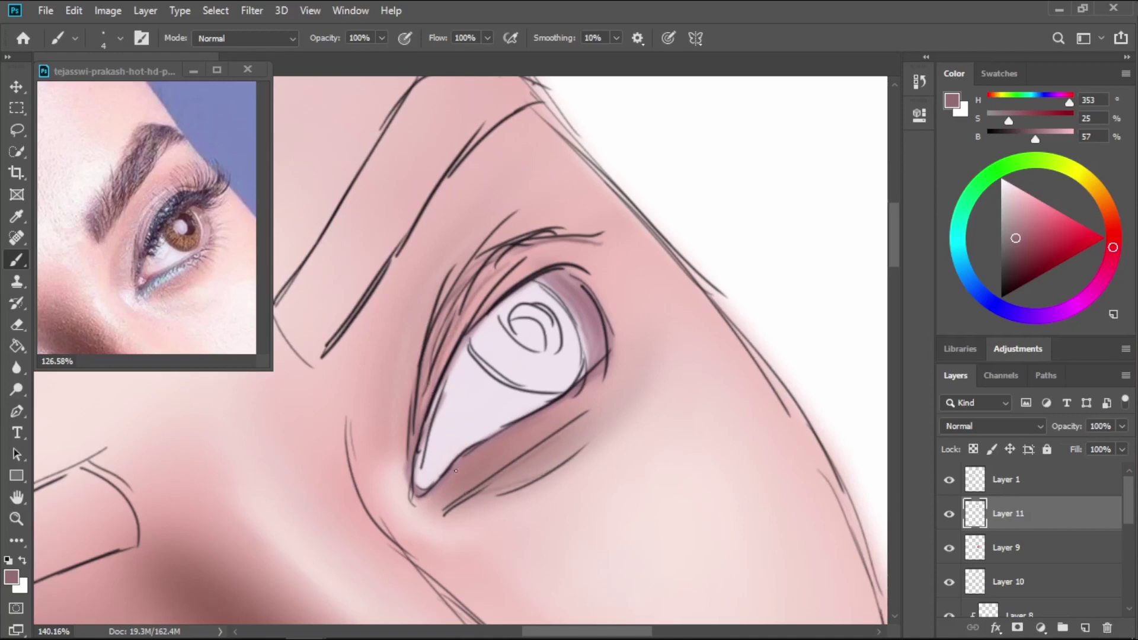
Sample dark plum (H 334, S 45, B 18) from the reference lashes and paint the thick upper lash line over the sketch.
key(i)
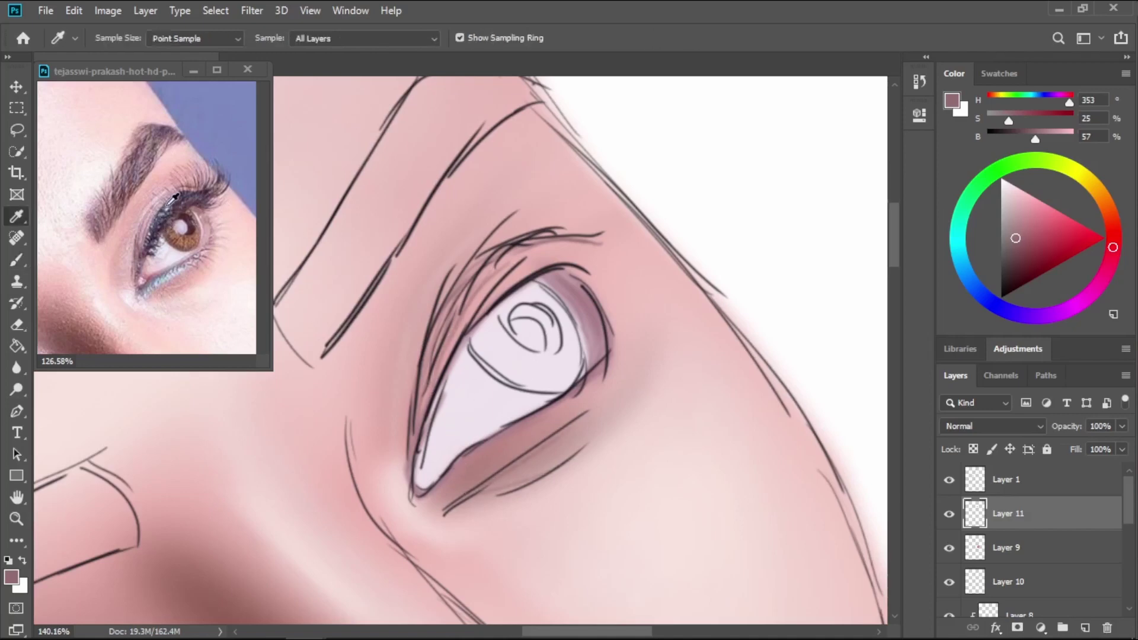
click(200, 181)
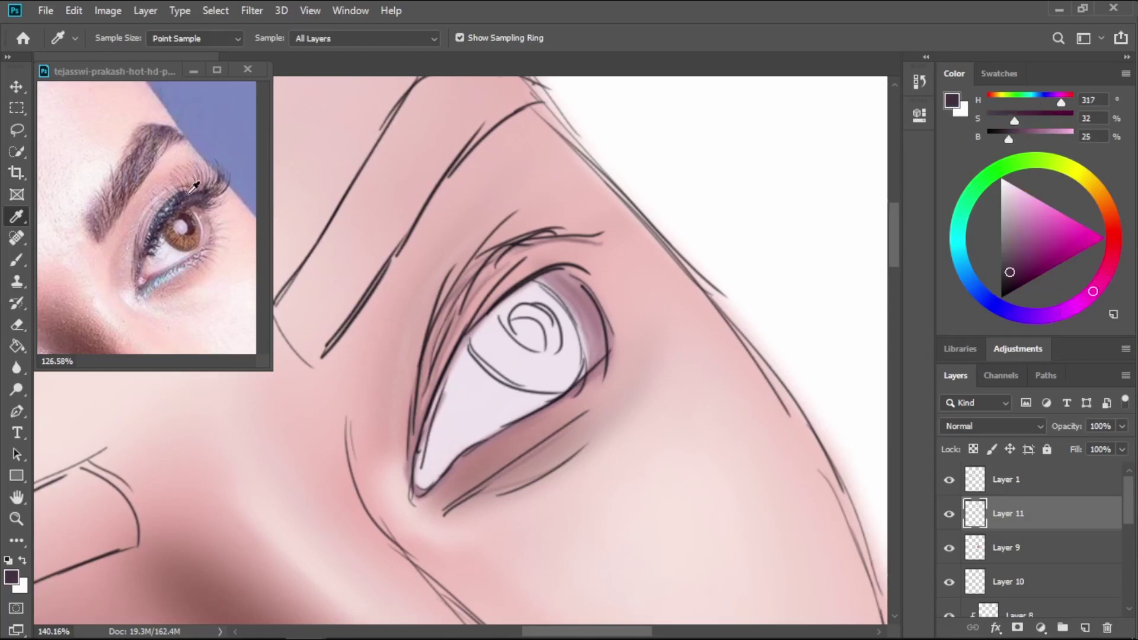
click(188, 185)
click(187, 184)
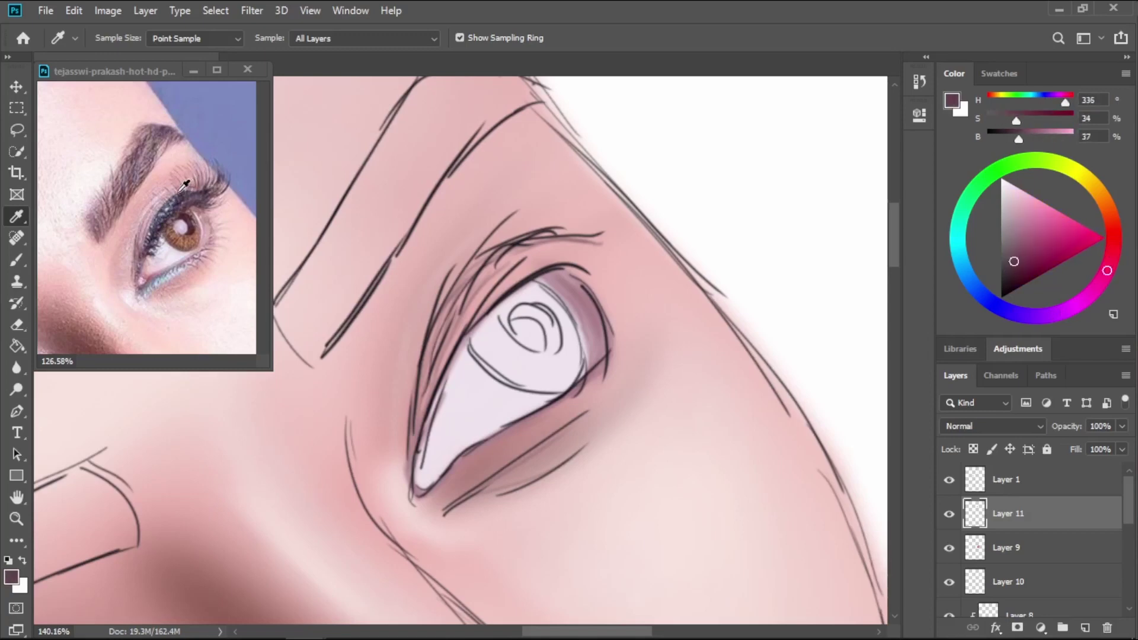
click(186, 184)
key(b)
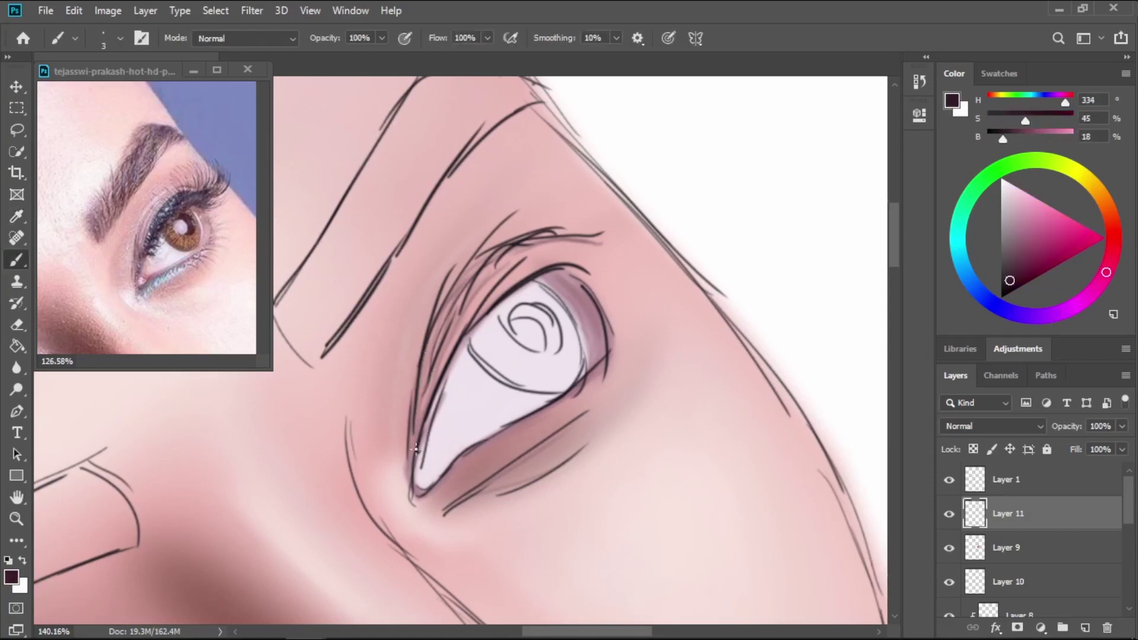
key(])
key(])
key(])
key(])
key(])
key(])
mouse_move(434, 388)
mouse_down()
mouse_move(504, 263)
mouse_move(433, 381)
mouse_move(451, 326)
mouse_move(490, 270)
mouse_move(608, 234)
mouse_move(524, 261)
mouse_move(535, 255)
mouse_move(468, 319)
mouse_move(425, 410)
mouse_move(445, 344)
mouse_up()
key(bracketright)
key(bracketright)
key(bracketright)
key(bracketright)
key(bracketright)
key(bracketright)
Hide the sketch on Layer 1 and extend the dark plum lash line down to the eye's inner corner with a small brush.
click(948, 479)
key(bracketleft)
key(bracketleft)
key(bracketleft)
key(bracketleft)
key(bracketleft)
key(bracketleft)
key(bracketleft)
key(bracketleft)
mouse_move(432, 396)
mouse_down()
mouse_move(419, 435)
mouse_move(438, 358)
mouse_move(408, 472)
mouse_up()
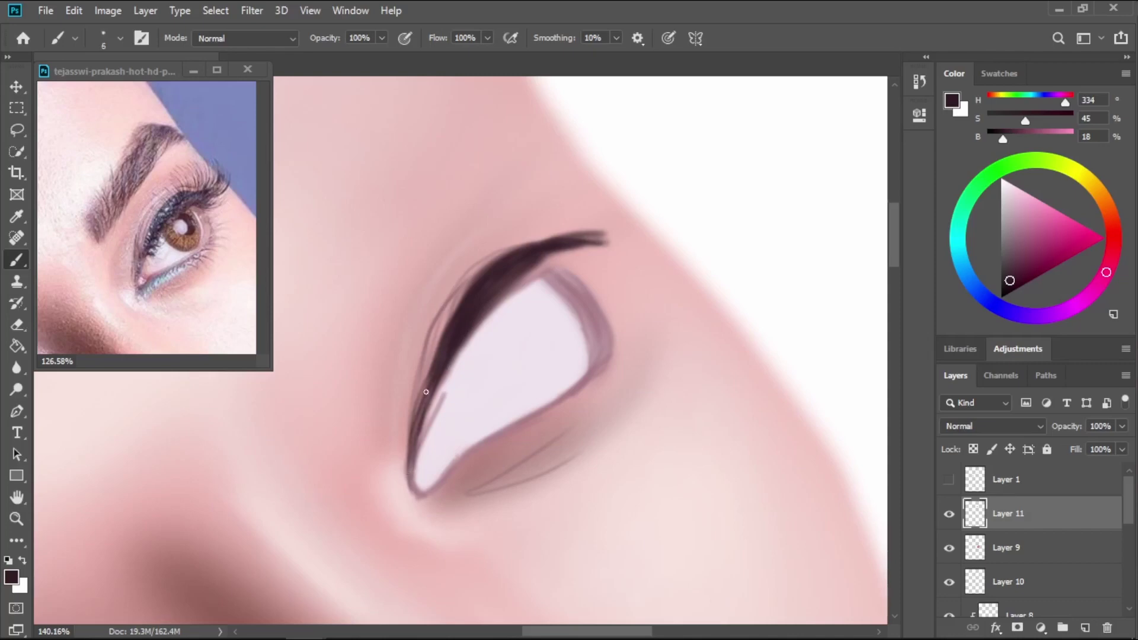
Thicken the lower edge of the upper lash line toward the eye's outer end.
key(bracketright)
drag(545, 268, 484, 312)
mouse_move(547, 266)
mouse_down()
mouse_move(515, 281)
mouse_move(587, 252)
mouse_move(505, 298)
mouse_up()
Darken the lower lid line from the inner corner to the outer corner in dark plum with small soft brushes.
key(bracketright)
key(bracketright)
key(bracketright)
key(bracketright)
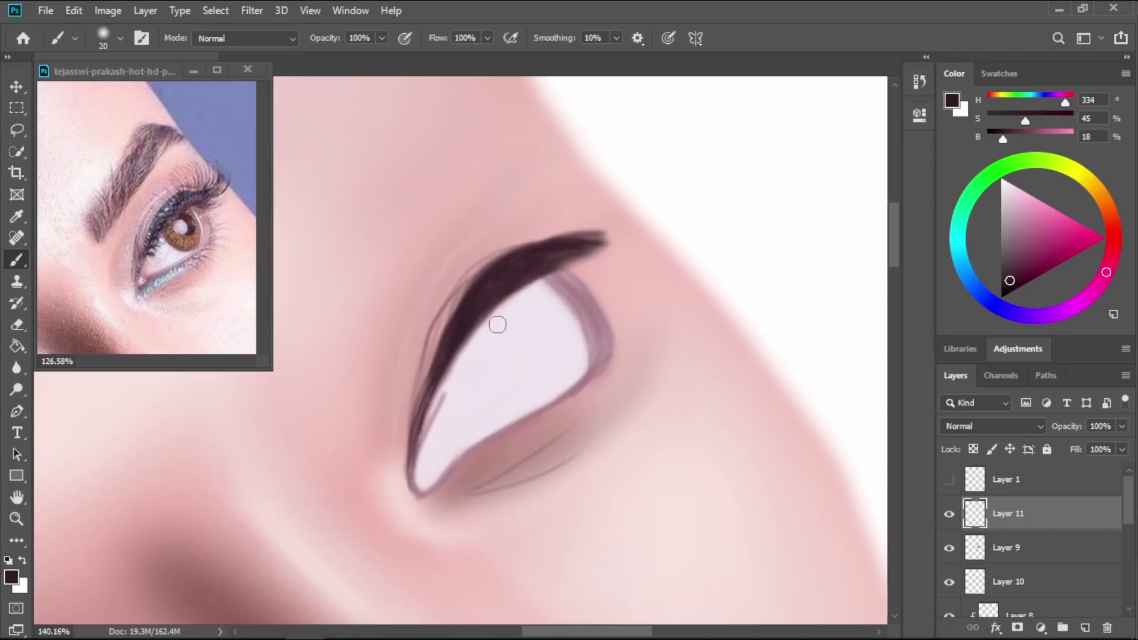
key(bracketleft)
key(bracketleft)
mouse_move(452, 478)
mouse_down()
mouse_move(427, 501)
mouse_move(468, 455)
mouse_move(512, 432)
mouse_up()
key(bracketright)
key(bracketleft)
key(bracketleft)
drag(611, 336, 573, 387)
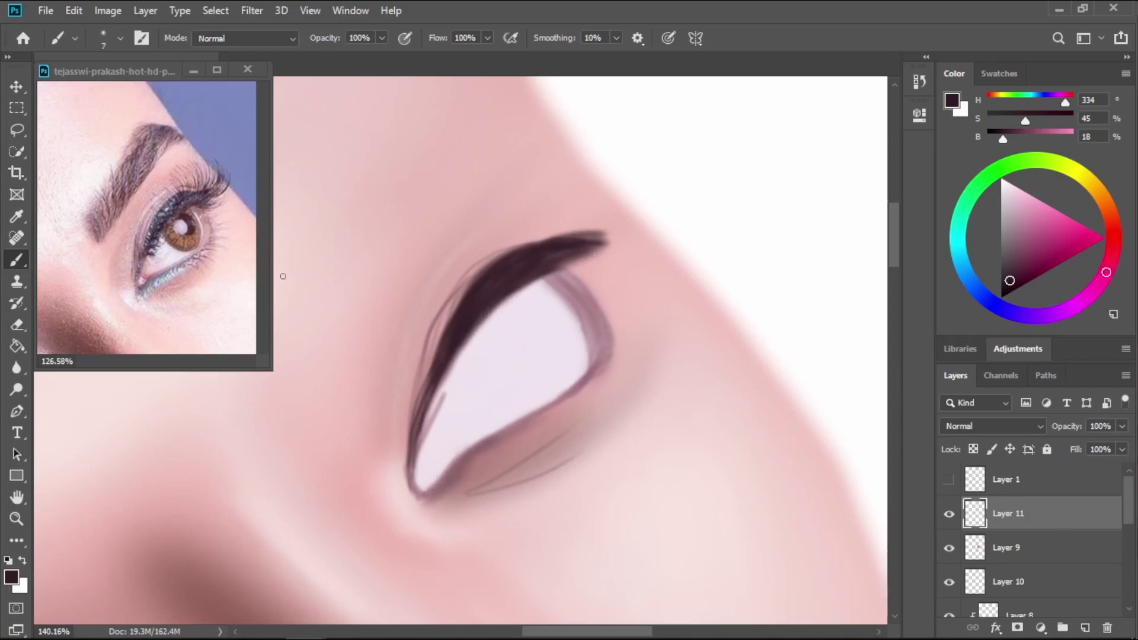
Sample pale blue (H 192, S 16, B 84) from the reference and paint an eyeliner strip just below the lower lid line.
alt+click(169, 275)
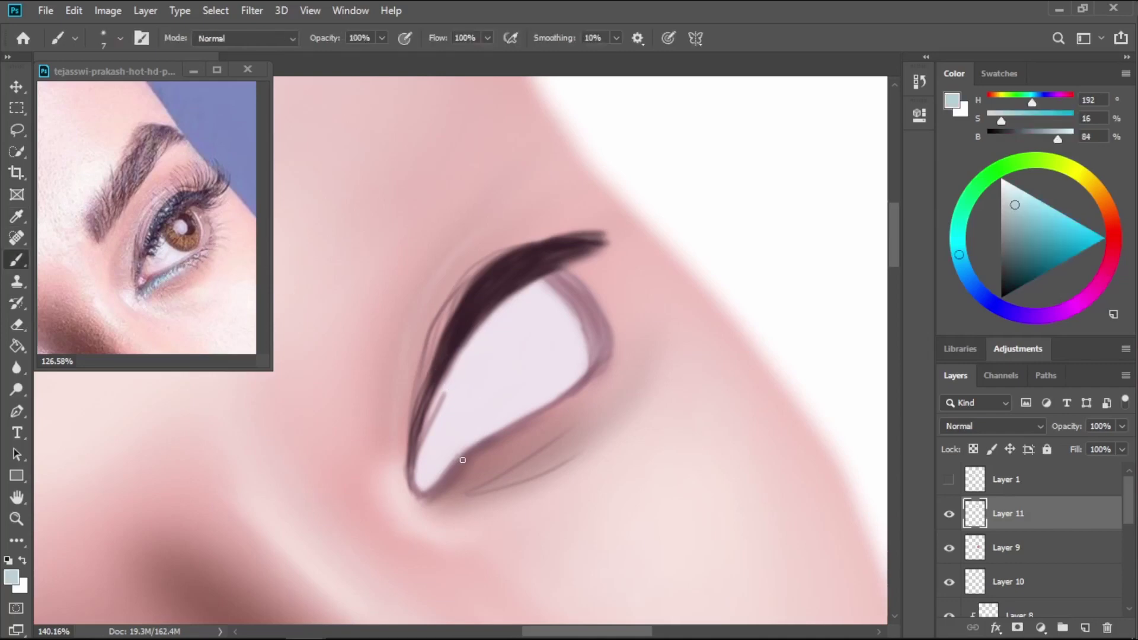
mouse_move(462, 480)
mouse_down()
mouse_move(452, 487)
mouse_move(508, 442)
mouse_up()
key(bracketright)
key(bracketright)
key(bracketright)
key(bracketleft)
key(bracketleft)
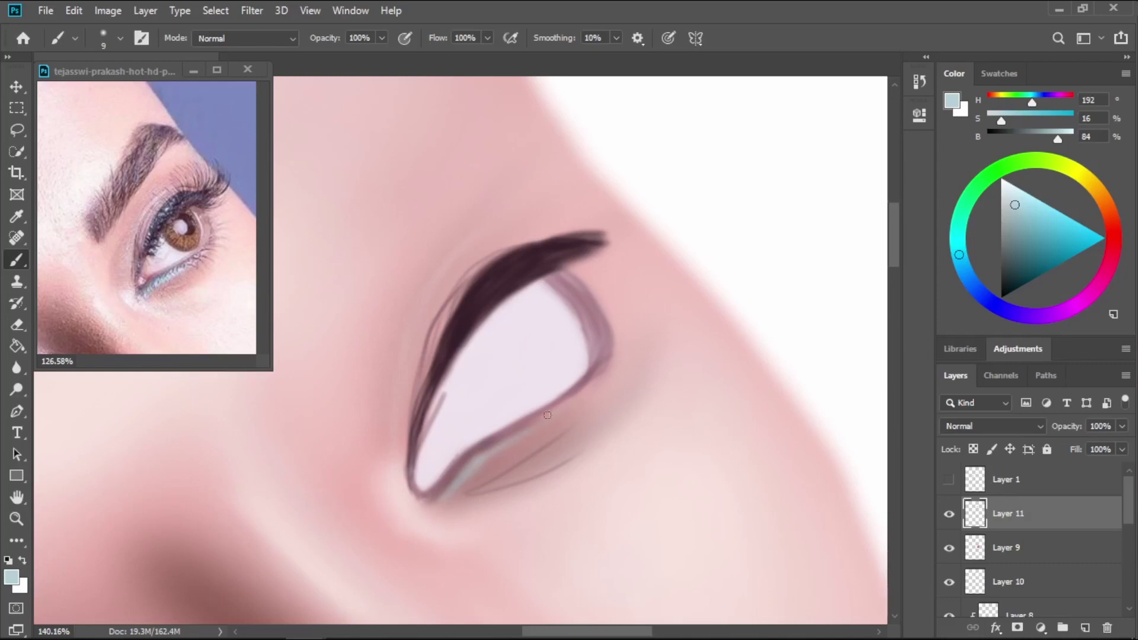
drag(468, 476, 493, 451)
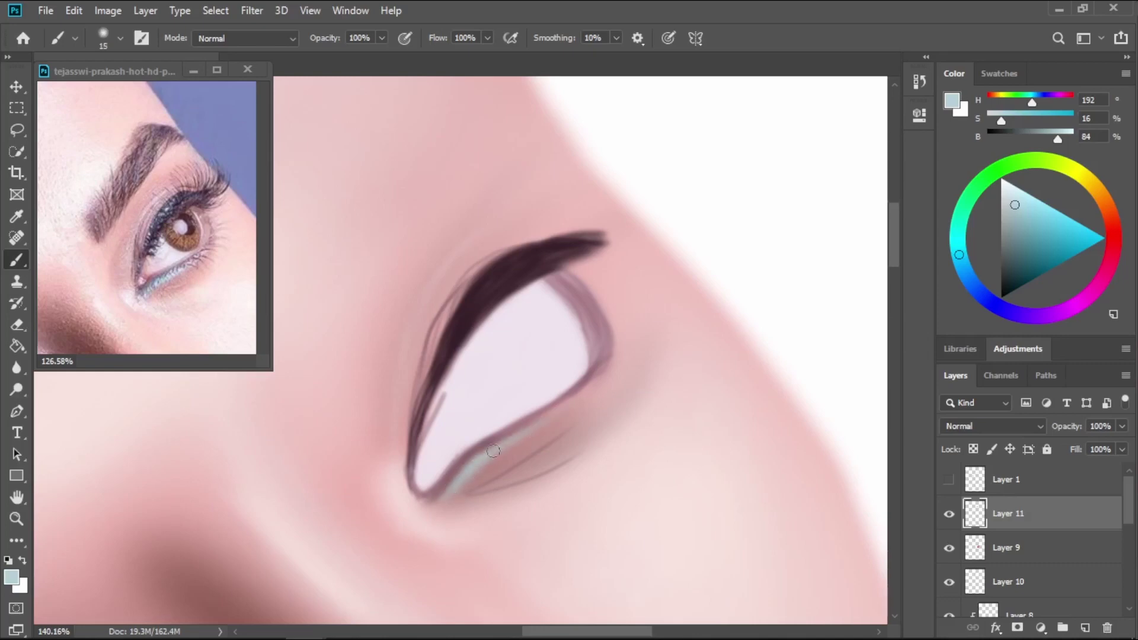
key(bracketleft)
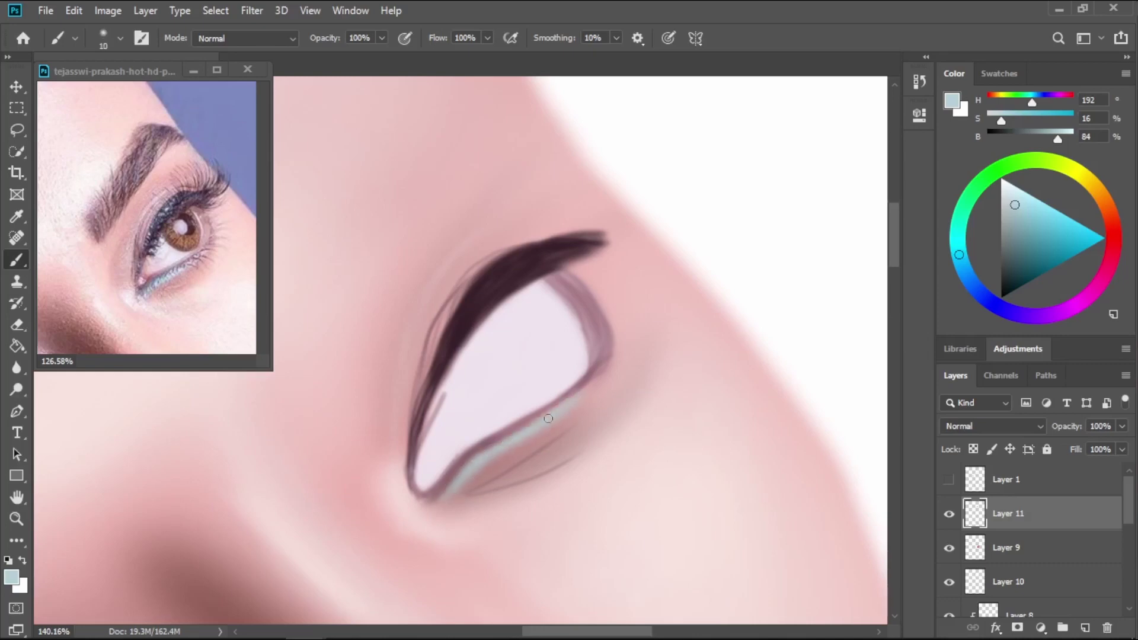
Thicken the pale blue liner beneath the lower lid and dot it with lighter blue highlights using a smaller brush.
key(bracketright)
drag(431, 506, 489, 454)
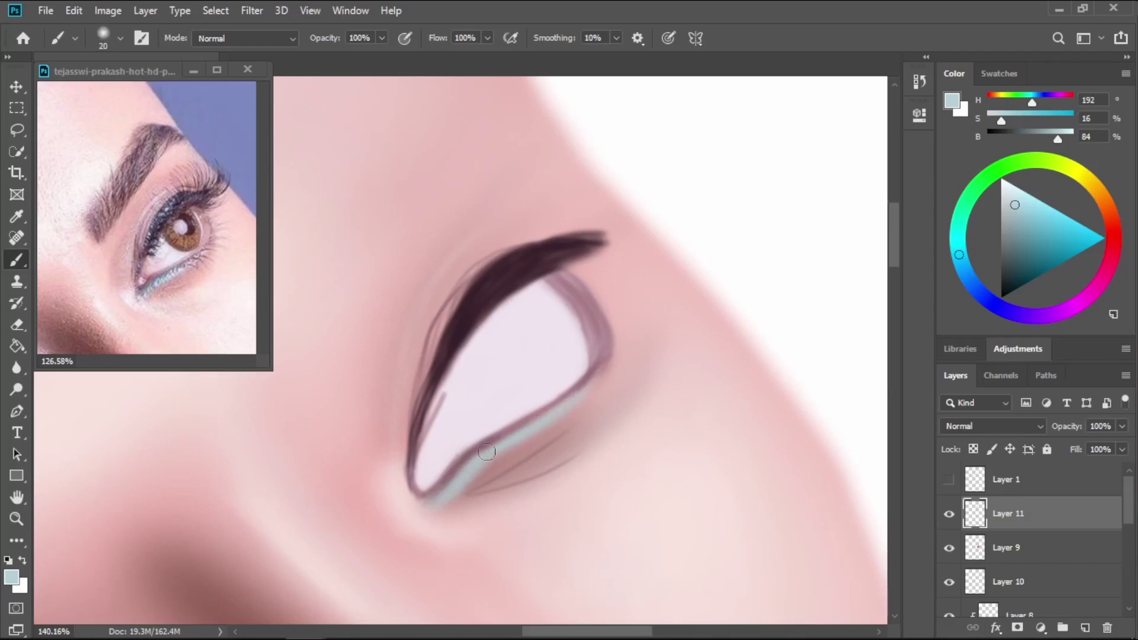
click(1009, 194)
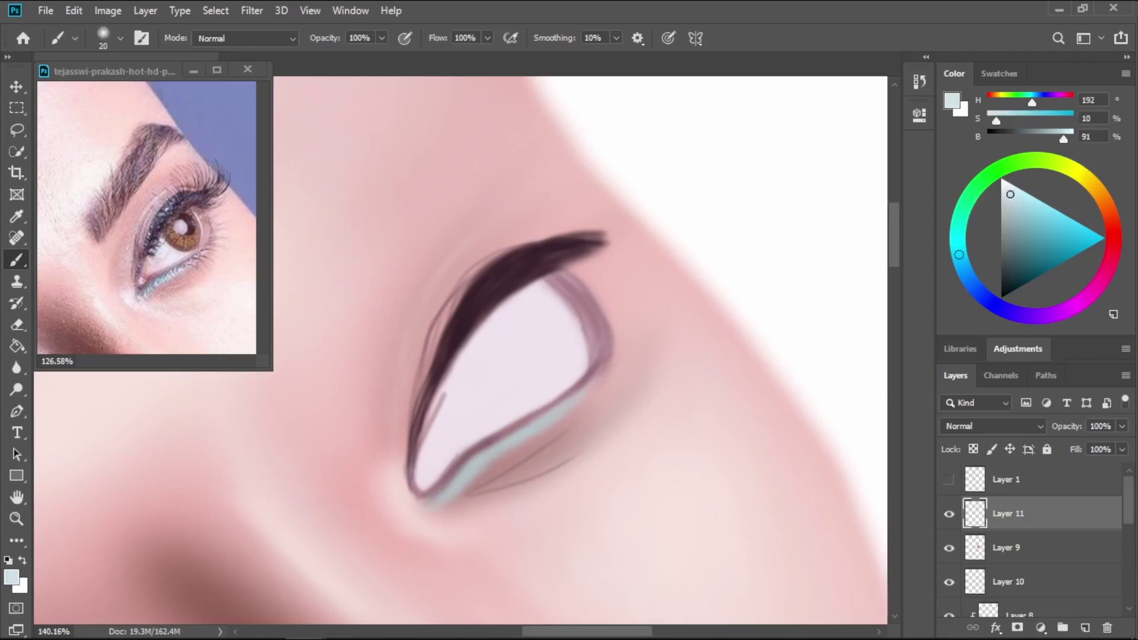
key(bracketleft)
key(bracketleft)
key(bracketleft)
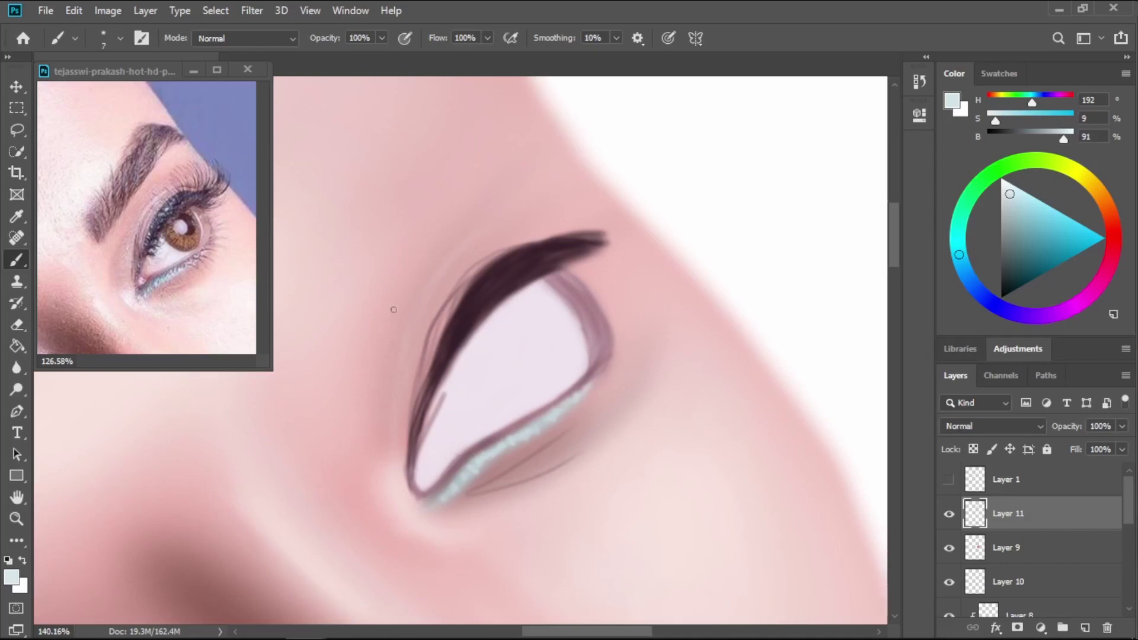
Add fine pale blue highlight strokes over the dark upper-lid liner with a brush size of about 4 to 5.
key(bracketleft)
key(bracketleft)
mouse_move(481, 297)
mouse_down()
mouse_move(467, 315)
mouse_move(507, 265)
mouse_move(463, 315)
mouse_up()
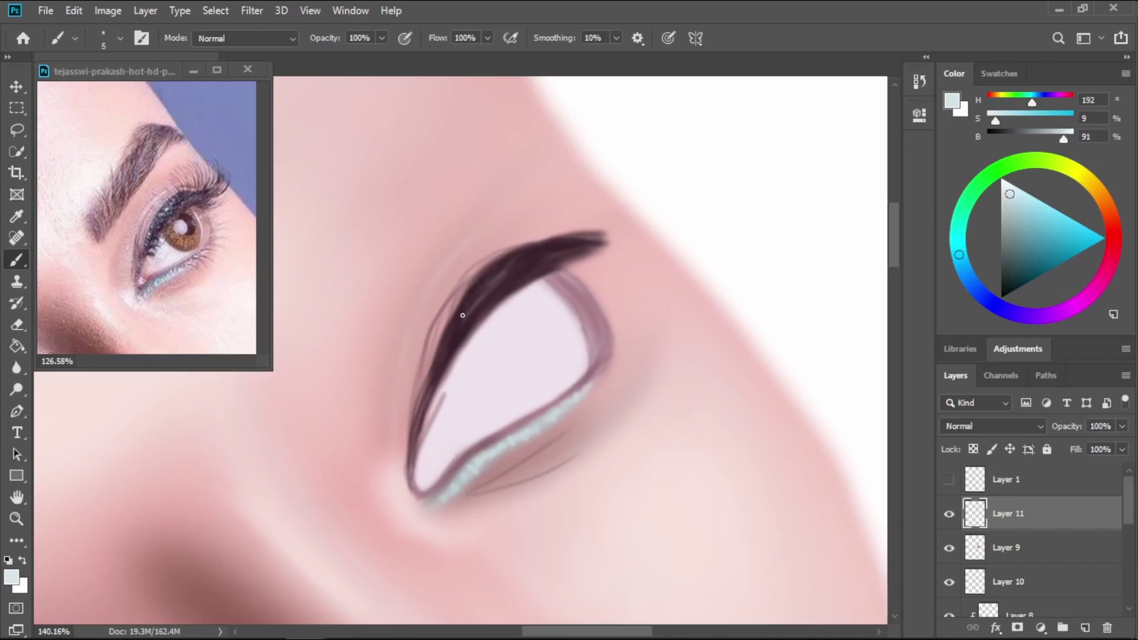
drag(517, 273, 461, 334)
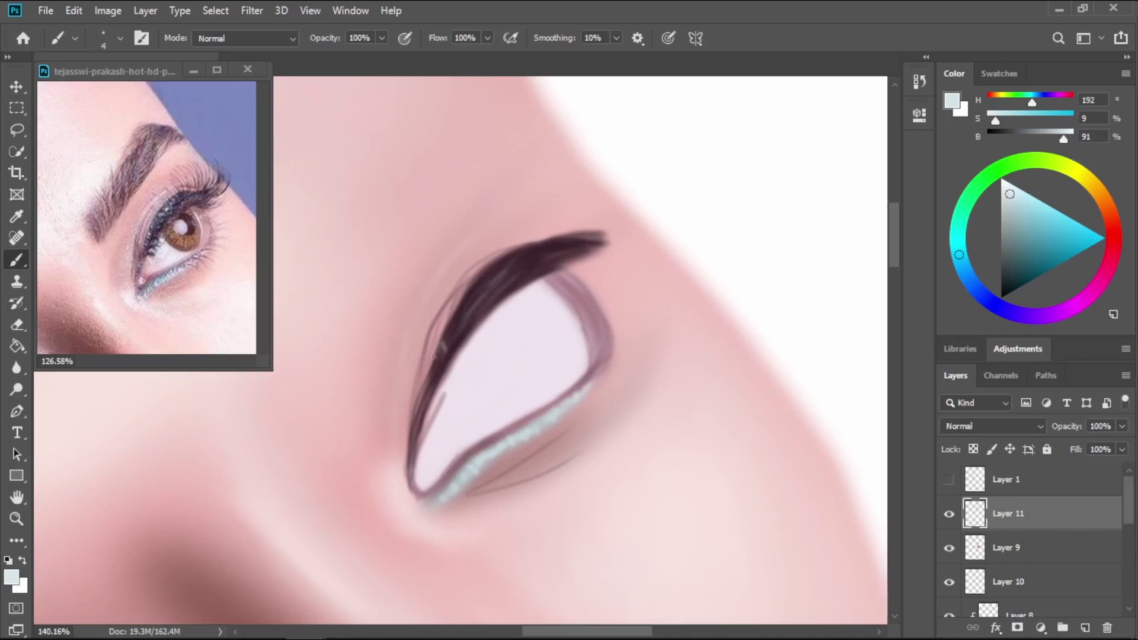
mouse_move(497, 289)
mouse_down()
mouse_move(476, 287)
mouse_move(510, 262)
mouse_move(468, 327)
mouse_up()
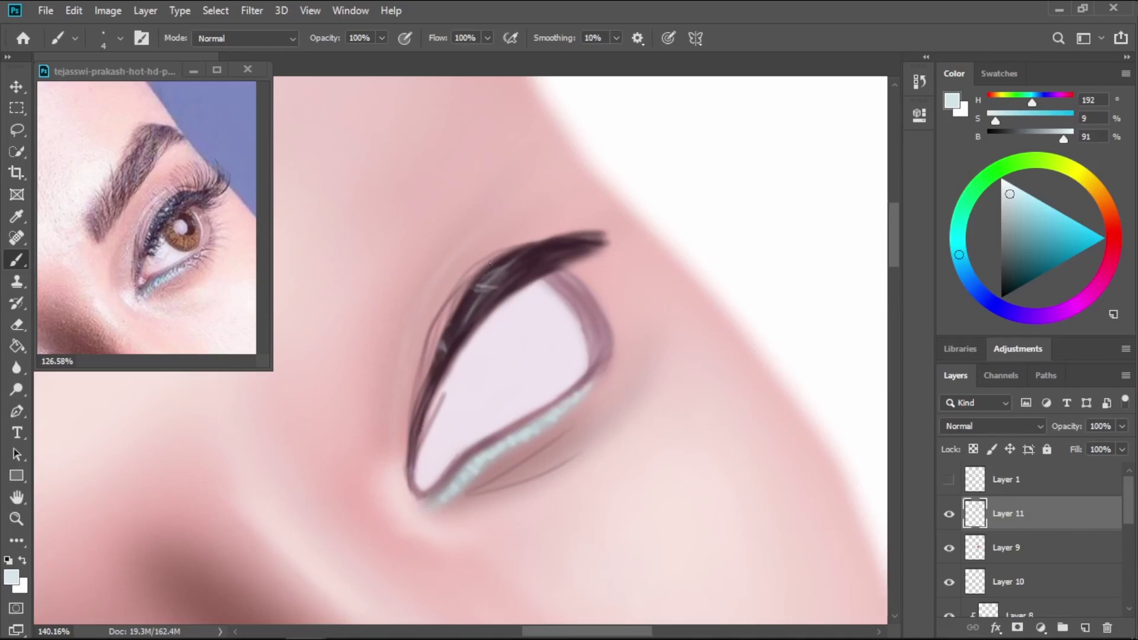
Fill the iris with dark brown sampled from the reference photo, showing the Layer 1 sketch as a guide and hiding it again.
click(949, 478)
key(i)
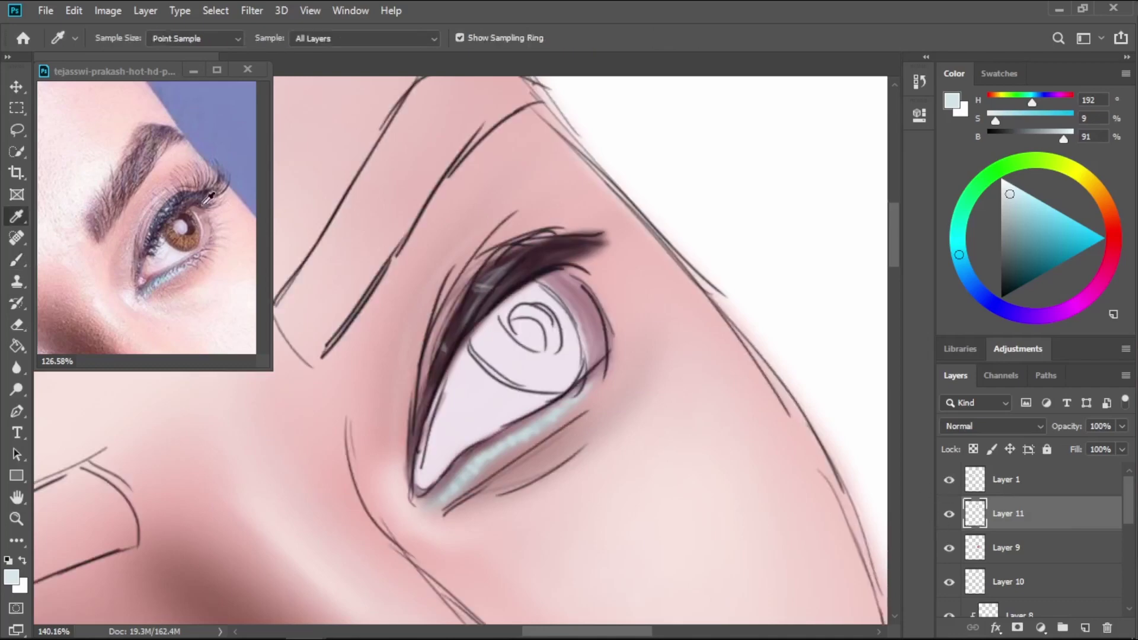
click(193, 213)
click(198, 230)
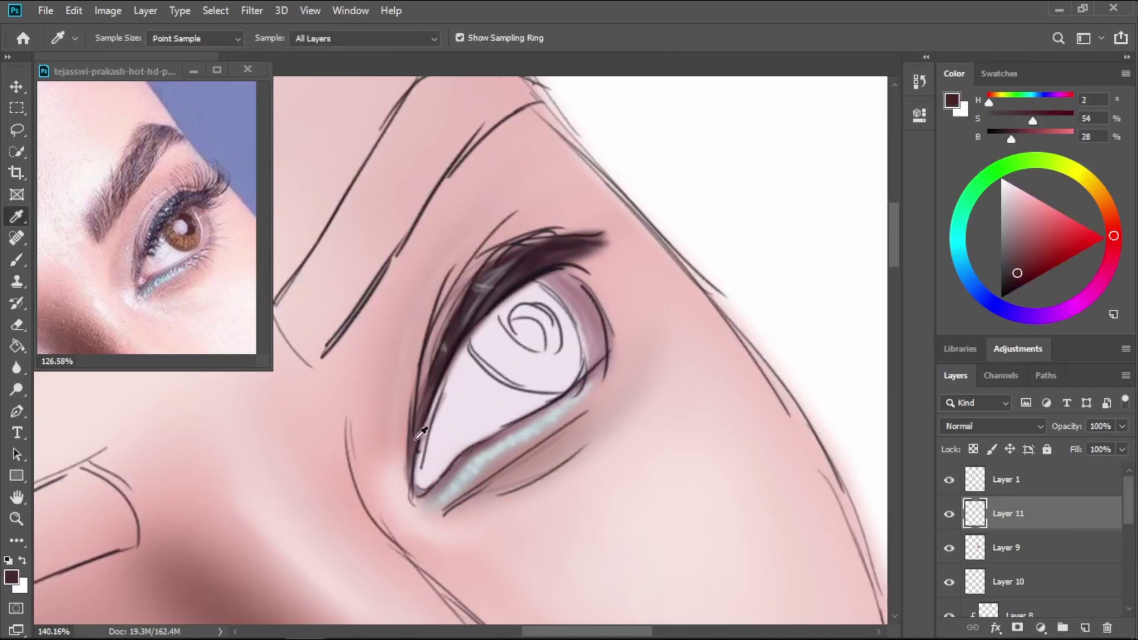
key(b)
key(bracketright)
key(bracketright)
key(bracketright)
key(bracketright)
key(bracketright)
key(bracketright)
key(bracketright)
key(bracketright)
mouse_move(515, 323)
mouse_down()
mouse_move(539, 324)
mouse_move(566, 358)
mouse_move(572, 344)
mouse_move(551, 380)
mouse_move(566, 370)
mouse_move(542, 374)
mouse_move(483, 344)
mouse_move(497, 313)
mouse_move(553, 338)
mouse_move(561, 373)
mouse_move(506, 345)
mouse_move(527, 391)
mouse_up()
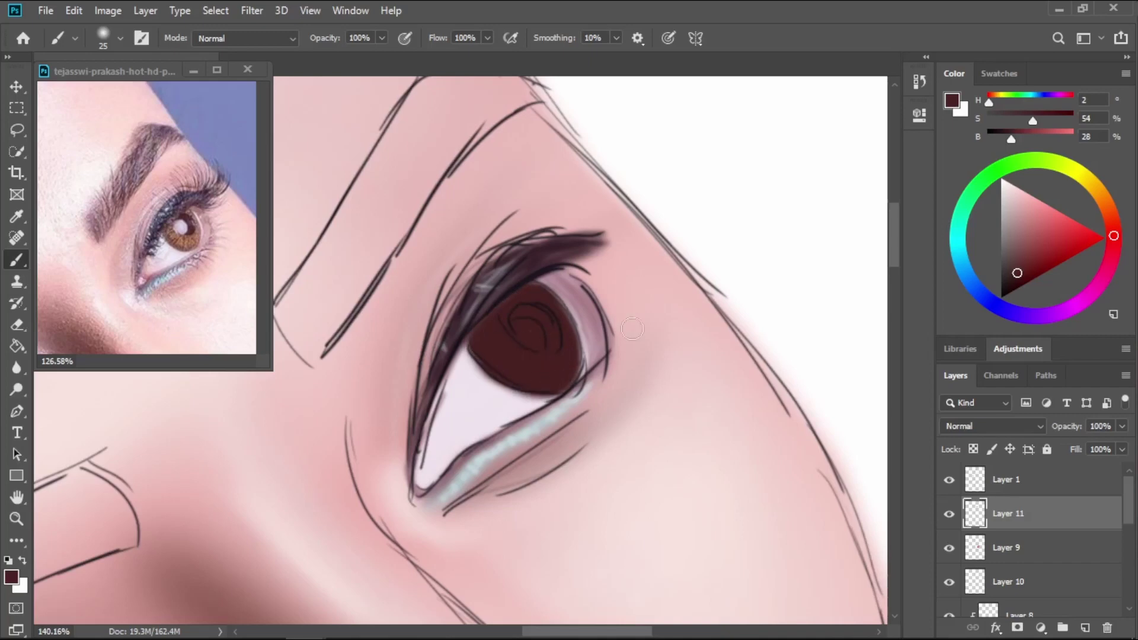
click(950, 480)
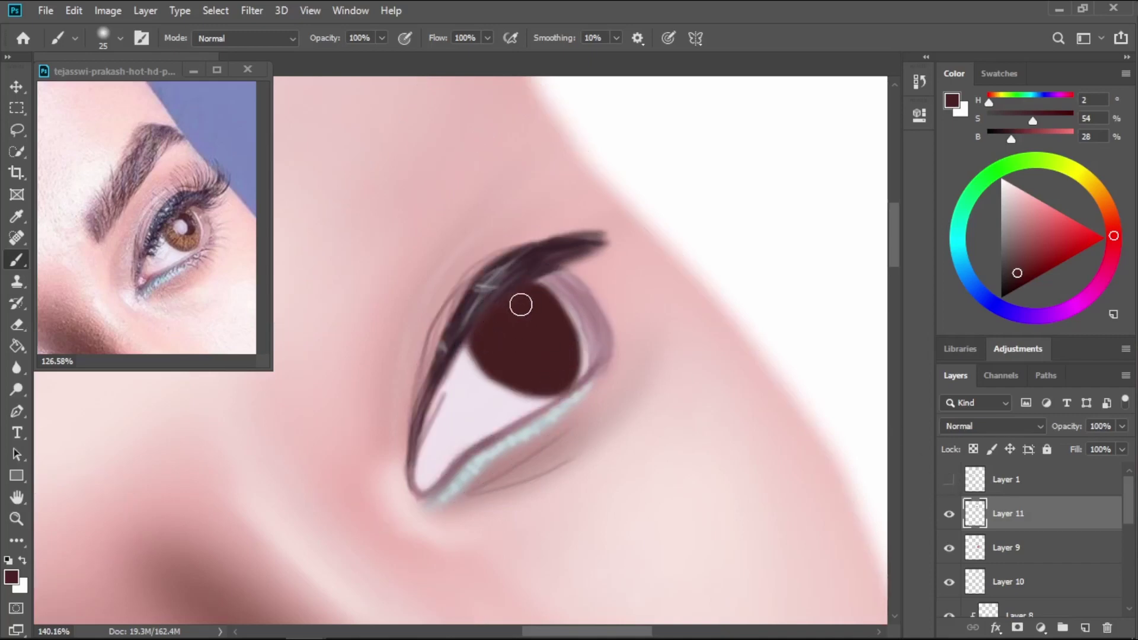
Sample a greyish mauve from the reference photo and shade the eye white and its inner corner with small strokes.
key(i)
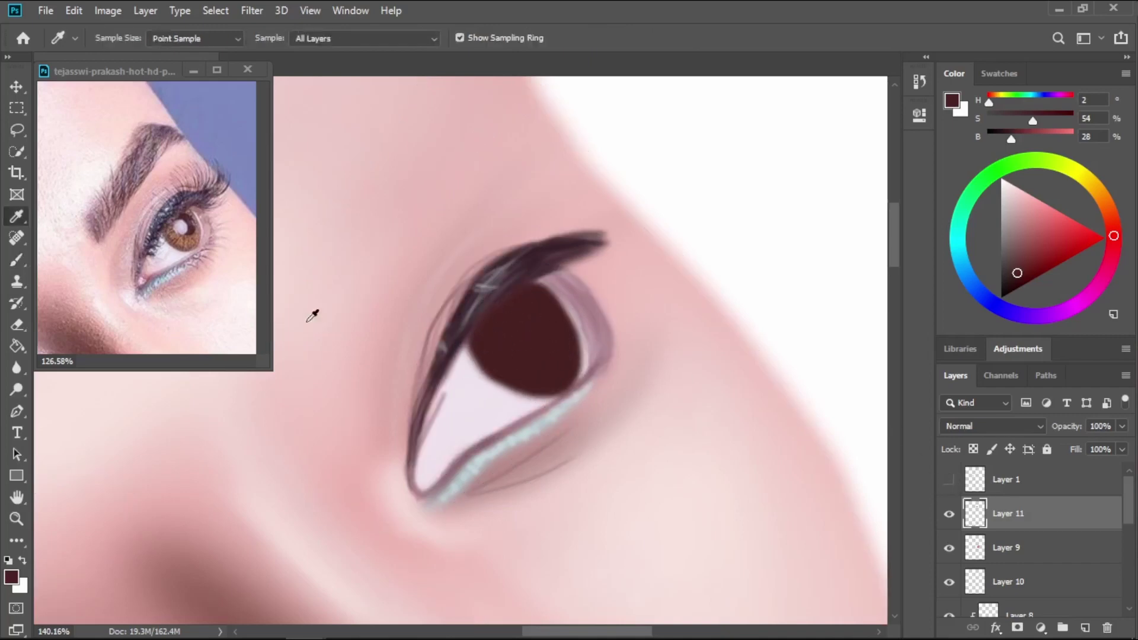
click(148, 273)
key(b)
key([)
key([)
key([)
key([)
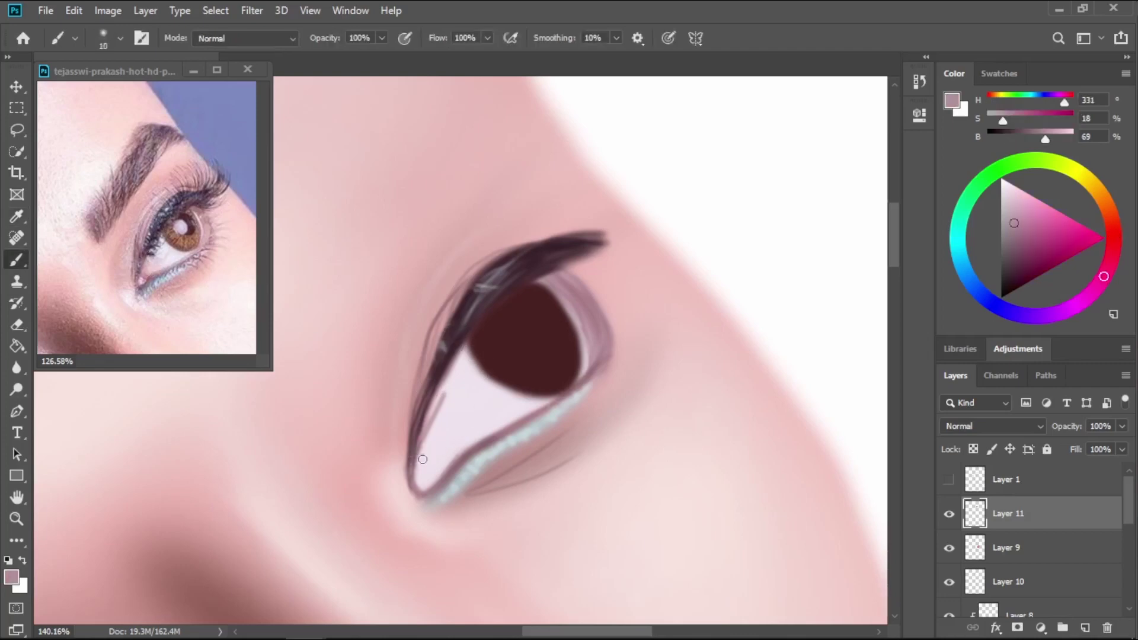
mouse_move(424, 457)
mouse_down()
mouse_move(440, 467)
mouse_move(445, 421)
mouse_move(452, 437)
mouse_move(507, 394)
mouse_up()
key(bracketright)
key(bracketright)
key(bracketright)
key(bracketleft)
key(bracketleft)
key(bracketleft)
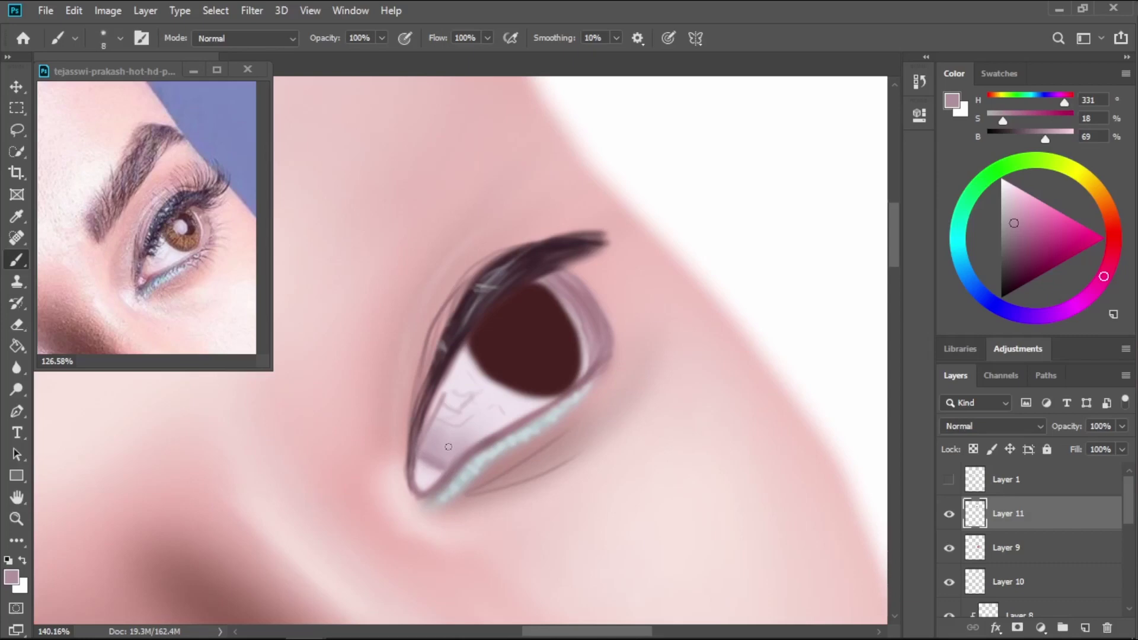
mouse_move(438, 472)
mouse_down()
mouse_move(418, 462)
mouse_move(439, 475)
mouse_up()
Pick up the iris's dark brown and round out the iris's lower edge with a size 15 brush.
key(bracketright)
key(bracketright)
key(bracketright)
key(bracketright)
key(bracketright)
key(bracketright)
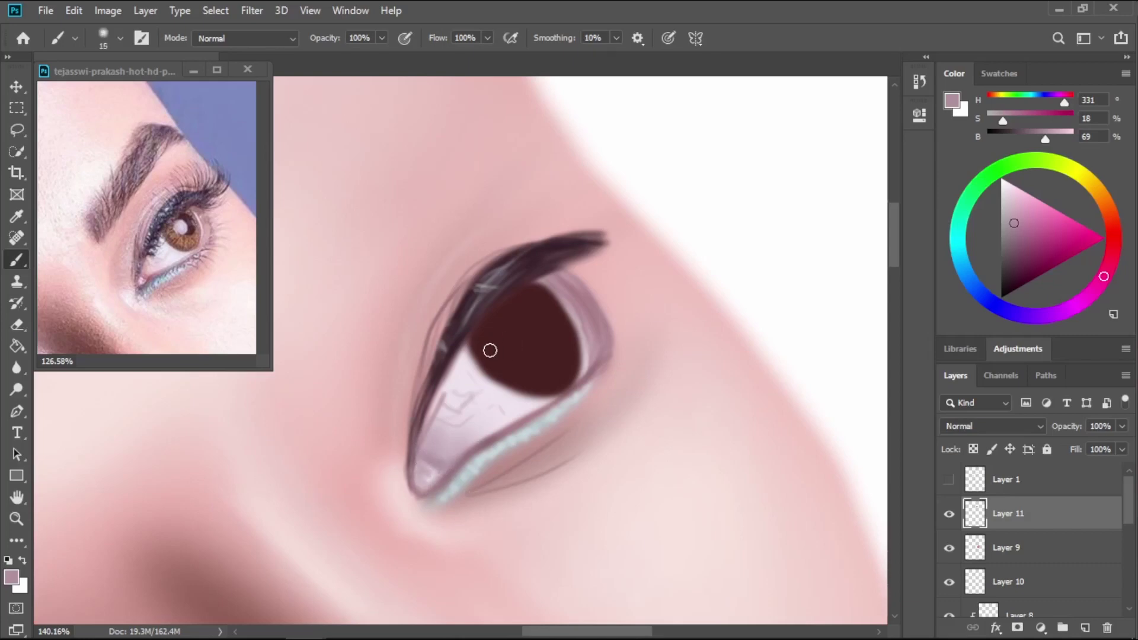
alt+click(521, 341)
key(bracketleft)
key(bracketleft)
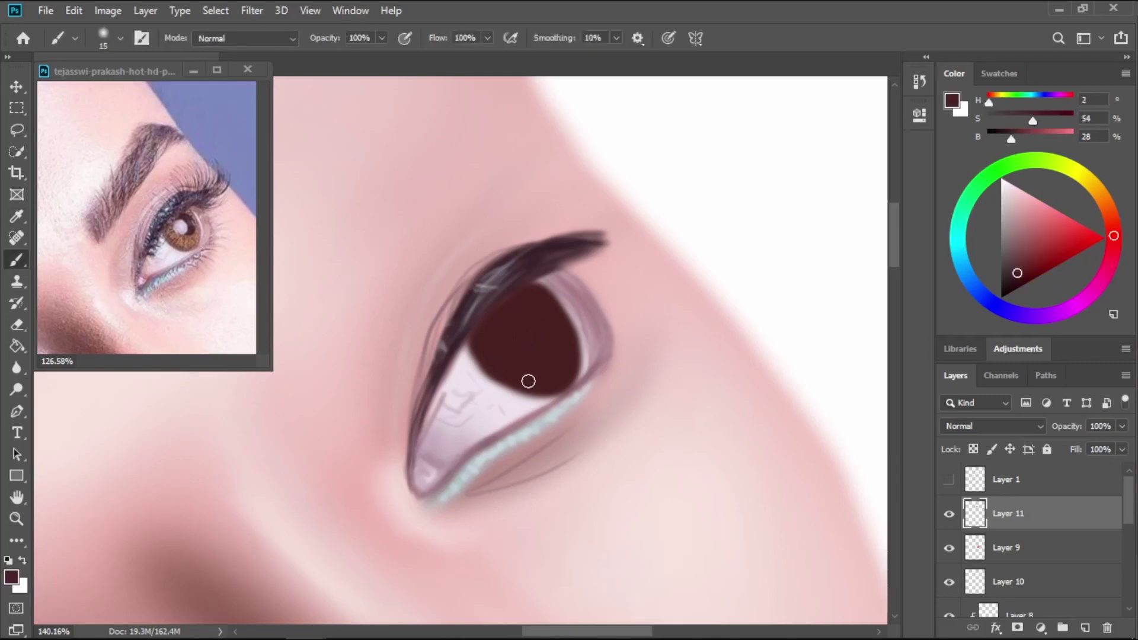
mouse_move(525, 376)
mouse_down()
mouse_move(523, 363)
mouse_move(524, 405)
mouse_up()
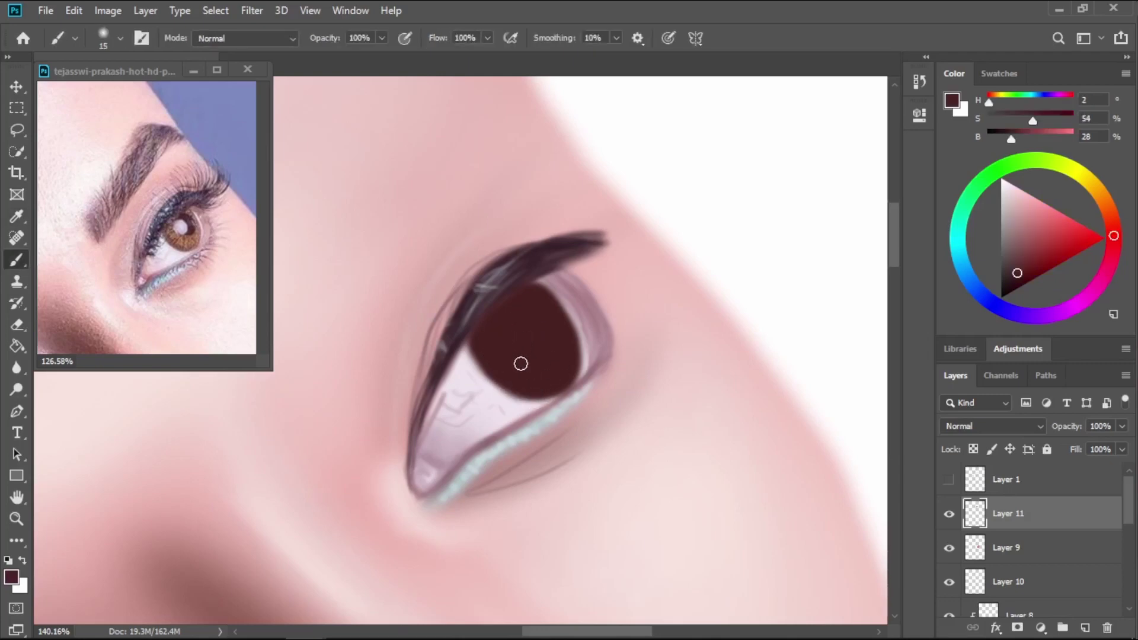
Sample light brown from the reference iris and paint thin radial strokes around the iris, leaving the pupil area dark.
key(i)
click(187, 238)
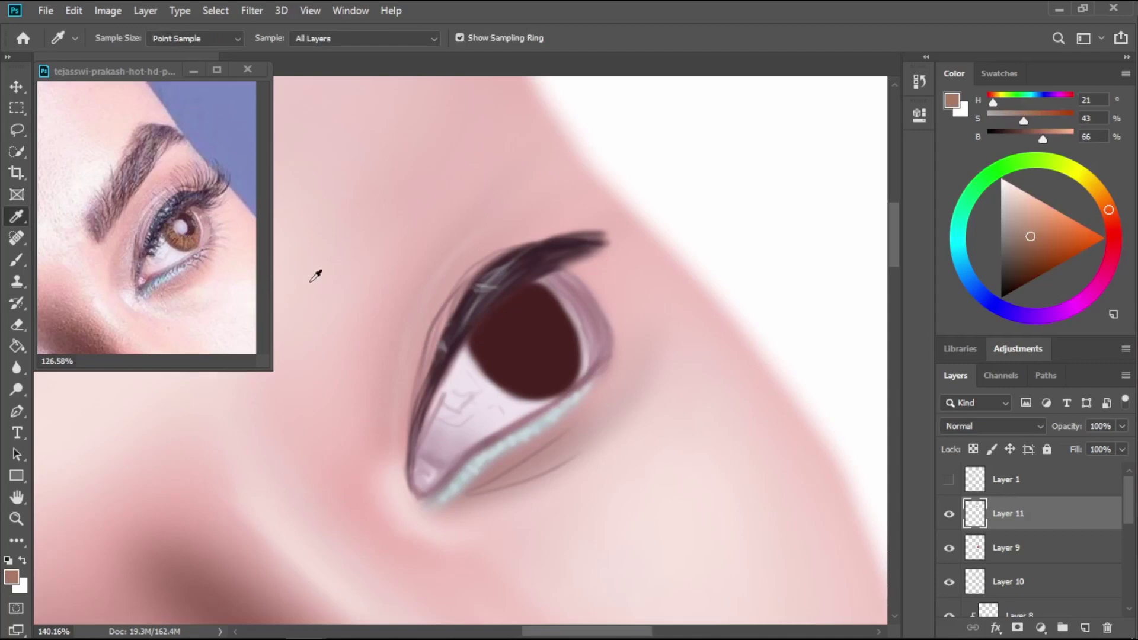
key(b)
key(bracketleft)
mouse_move(522, 371)
mouse_down()
mouse_move(520, 351)
mouse_move(481, 356)
mouse_move(491, 334)
mouse_move(481, 343)
mouse_up()
mouse_move(534, 393)
mouse_down()
mouse_move(535, 362)
mouse_move(513, 390)
mouse_move(520, 350)
mouse_move(505, 352)
mouse_move(556, 391)
mouse_move(548, 380)
mouse_move(570, 379)
mouse_move(553, 349)
mouse_move(581, 366)
mouse_move(560, 329)
mouse_move(571, 329)
mouse_move(543, 300)
mouse_move(549, 325)
mouse_move(568, 322)
mouse_move(554, 308)
mouse_move(569, 351)
mouse_move(483, 342)
mouse_move(453, 364)
mouse_move(559, 351)
mouse_move(554, 381)
mouse_move(541, 384)
mouse_move(533, 359)
mouse_move(523, 389)
mouse_move(527, 361)
mouse_move(503, 377)
mouse_move(497, 350)
mouse_move(480, 357)
mouse_move(497, 320)
mouse_move(477, 340)
mouse_move(521, 300)
mouse_move(525, 375)
mouse_move(493, 315)
mouse_move(527, 288)
mouse_up()
key([)
key([)
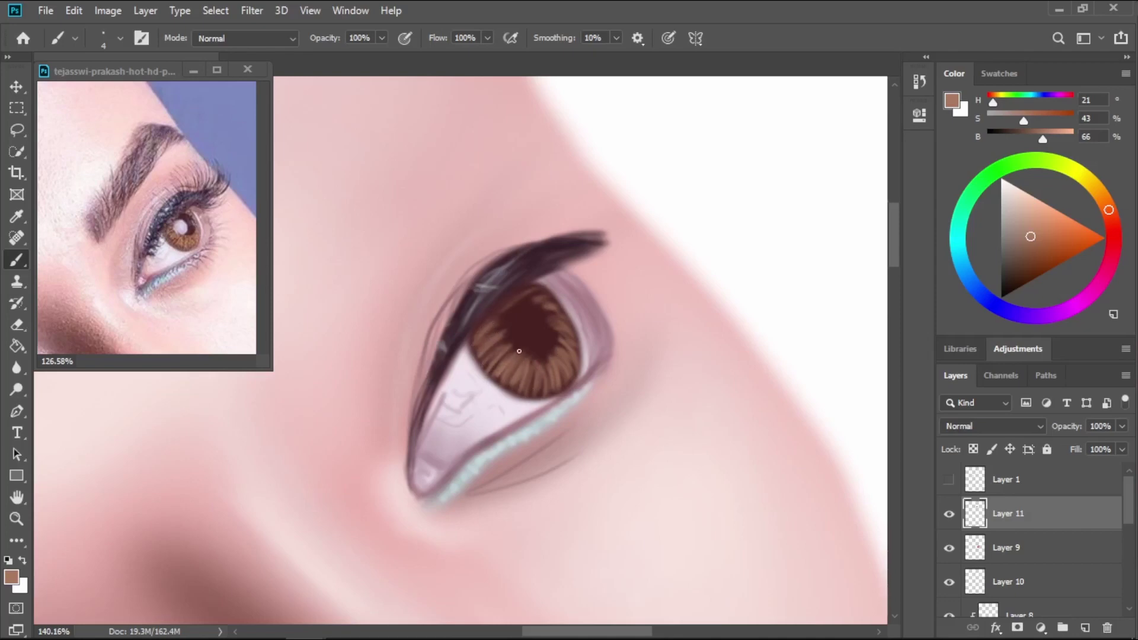
mouse_move(519, 351)
mouse_down()
mouse_move(511, 338)
mouse_move(495, 351)
mouse_up()
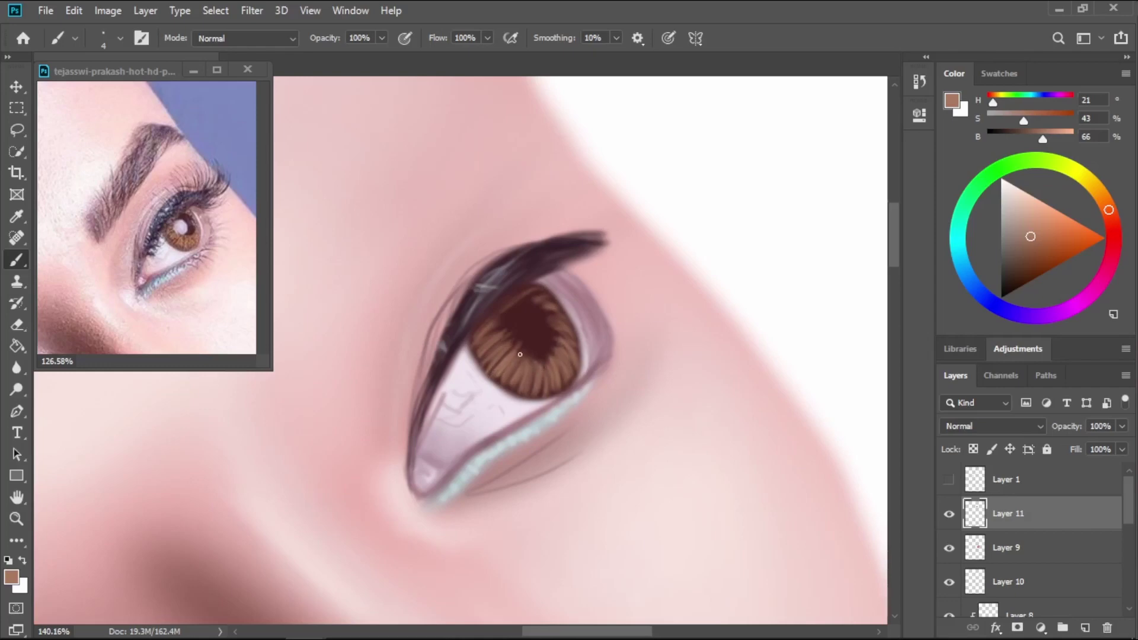
mouse_move(550, 349)
mouse_down()
mouse_move(573, 369)
mouse_move(550, 331)
mouse_move(579, 345)
mouse_move(548, 313)
mouse_up()
Sample dark plum from the top of the reference iris and paint fine dark strokes between the brown iris fibres.
key(i)
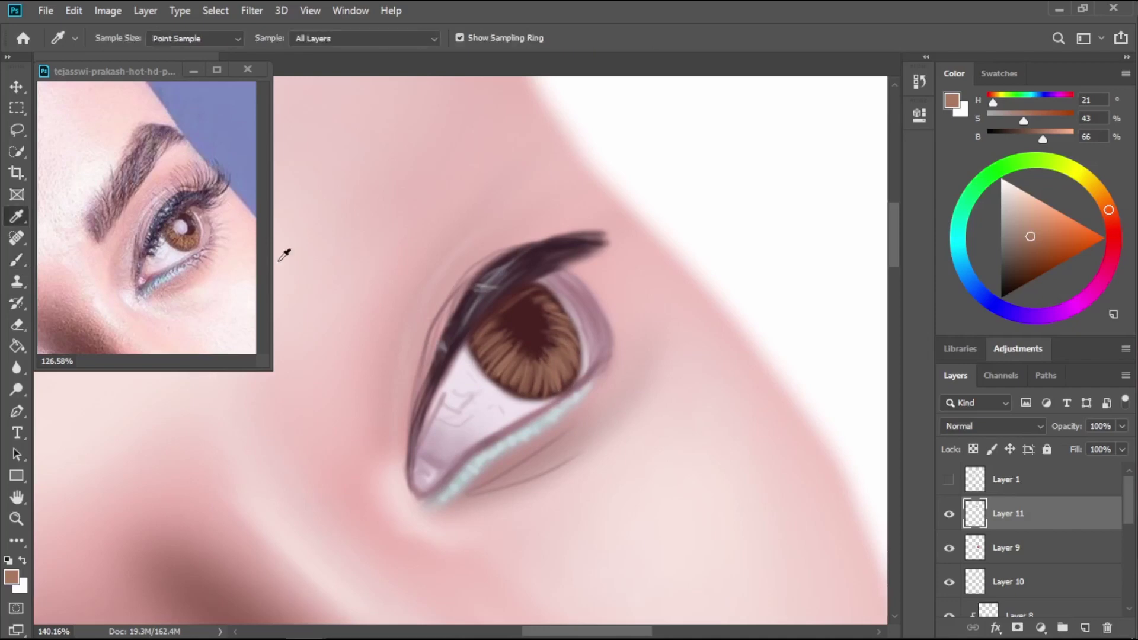
click(183, 213)
click(184, 213)
click(183, 214)
click(186, 209)
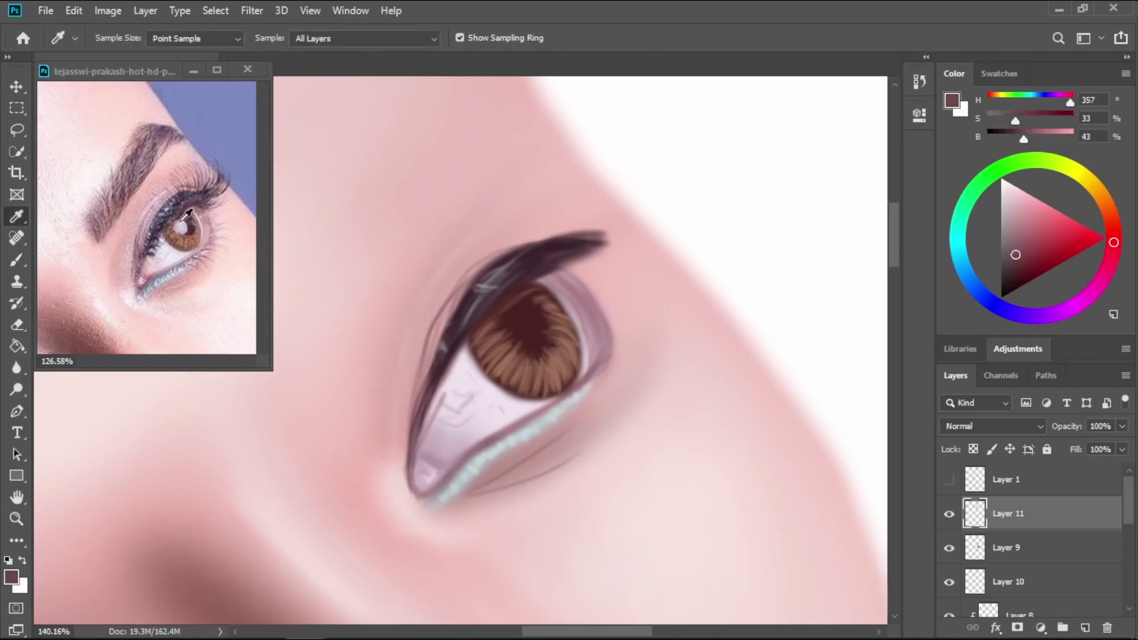
click(185, 211)
key(b)
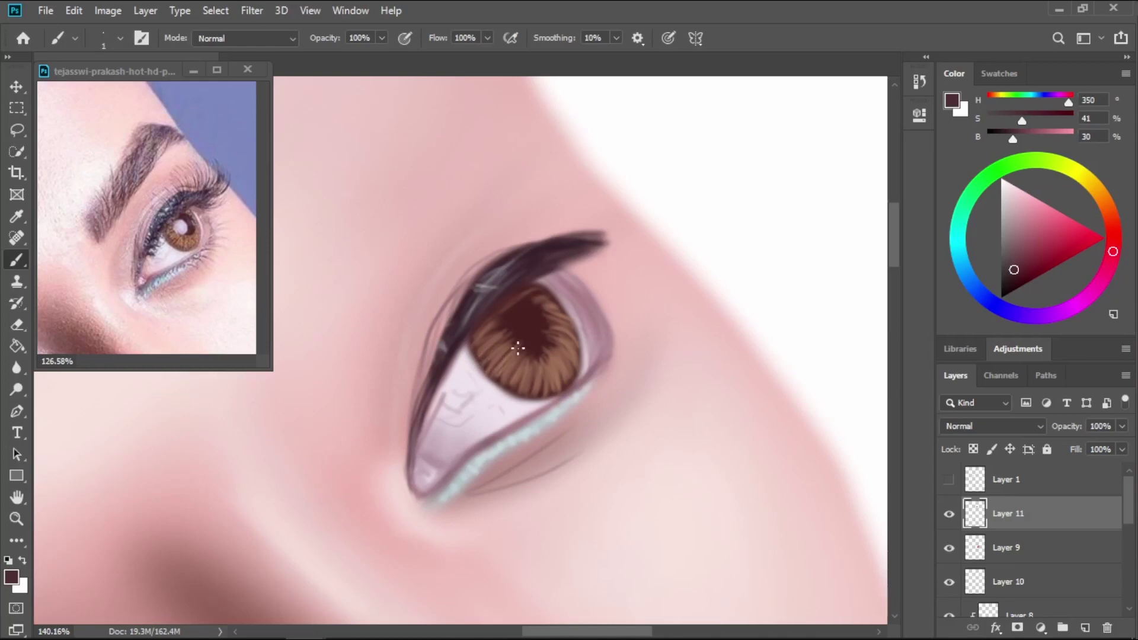
mouse_move(506, 373)
mouse_down()
mouse_move(507, 382)
mouse_move(493, 353)
mouse_move(478, 354)
mouse_up()
mouse_move(551, 379)
mouse_down()
mouse_move(556, 356)
mouse_move(545, 389)
mouse_up()
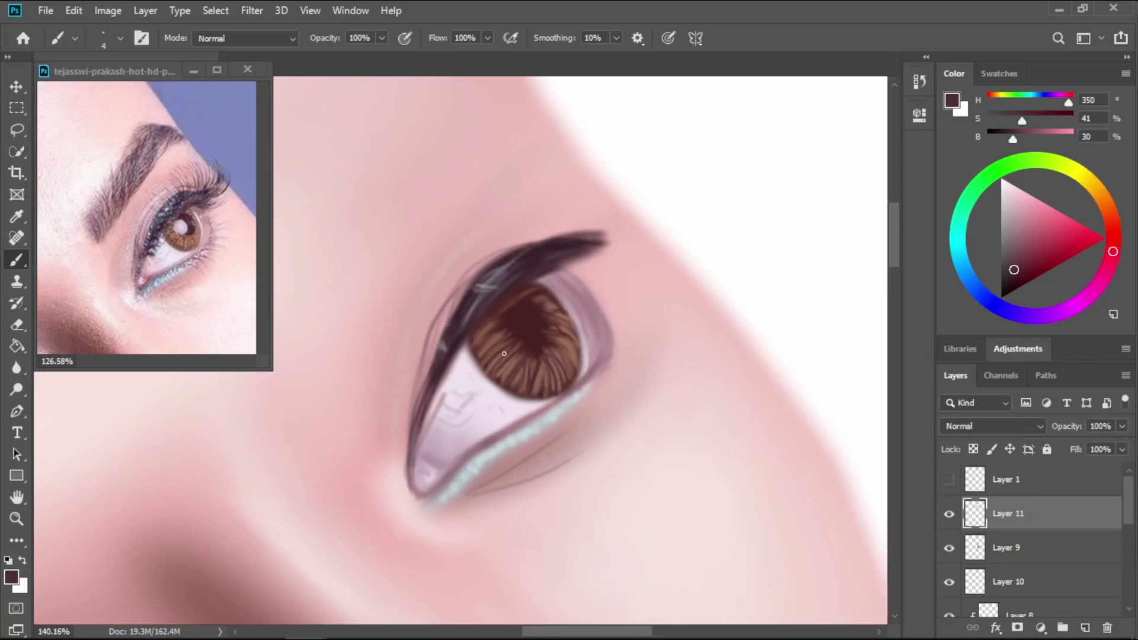
Paint a round dark plum pupil in the centre of the iris with a size 15 brush.
key(])
key(])
key(])
mouse_move(523, 330)
mouse_down()
mouse_move(538, 352)
mouse_move(533, 335)
mouse_move(527, 355)
mouse_move(531, 334)
mouse_move(513, 319)
mouse_move(540, 339)
mouse_move(513, 323)
mouse_move(535, 345)
mouse_move(525, 343)
mouse_move(513, 332)
mouse_move(544, 335)
mouse_move(533, 350)
mouse_move(542, 339)
mouse_move(528, 305)
mouse_move(520, 322)
mouse_move(549, 328)
mouse_move(527, 351)
mouse_move(535, 322)
mouse_up()
key(ctrl+z)
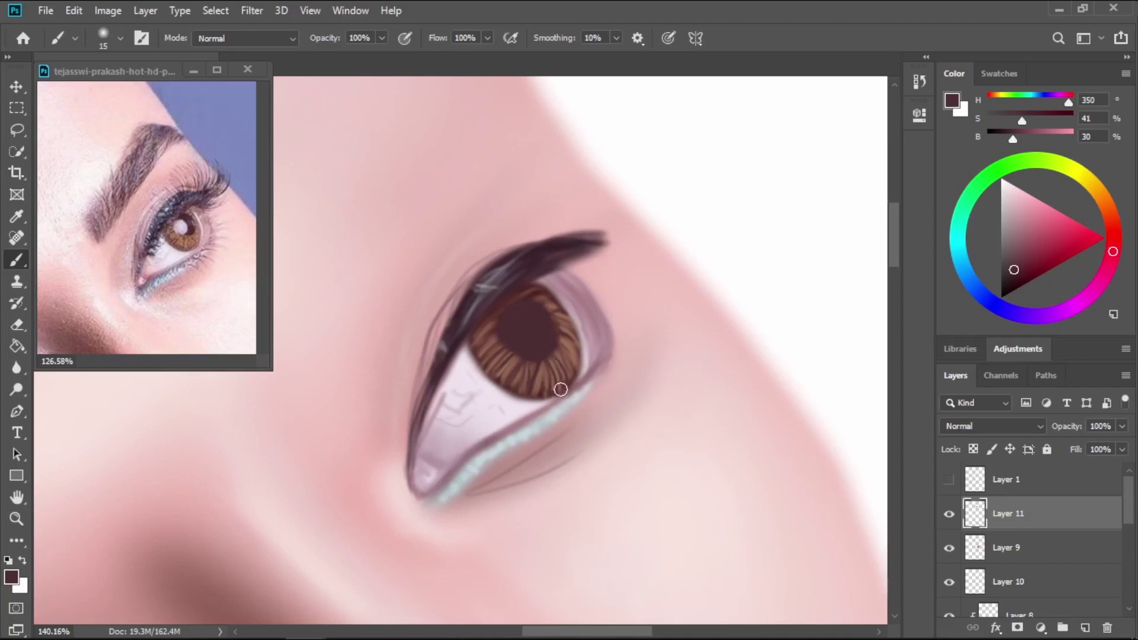
Sample the iris's brown, lighten it to a pale tan, and add thin light radial strokes around the pupil.
key(i)
click(541, 379)
click(543, 378)
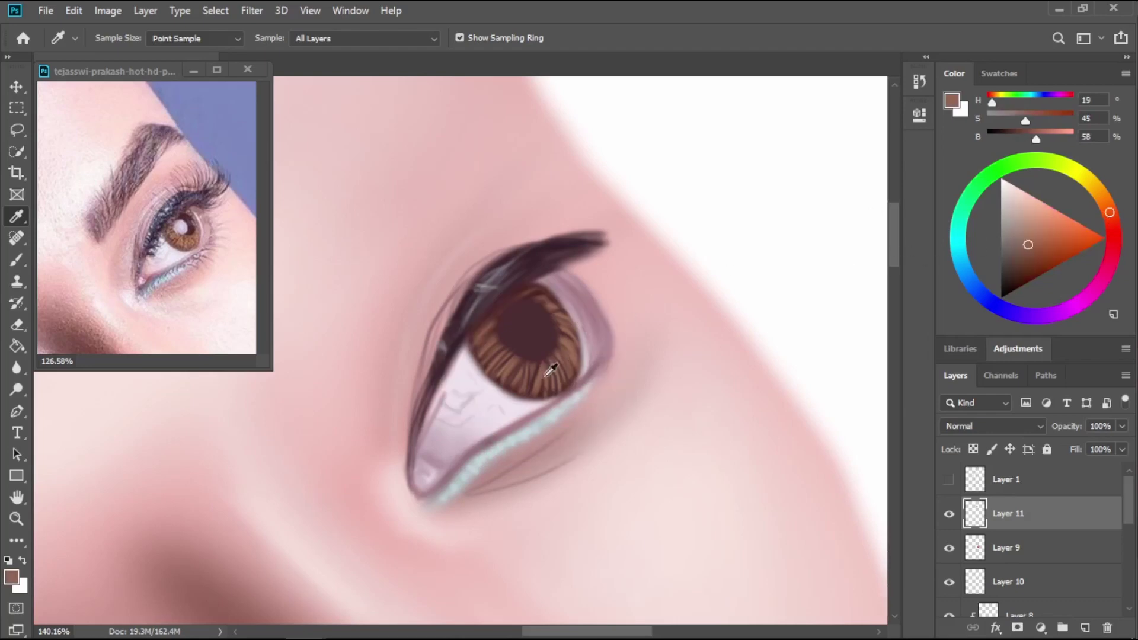
drag(1028, 242, 1026, 218)
key(b)
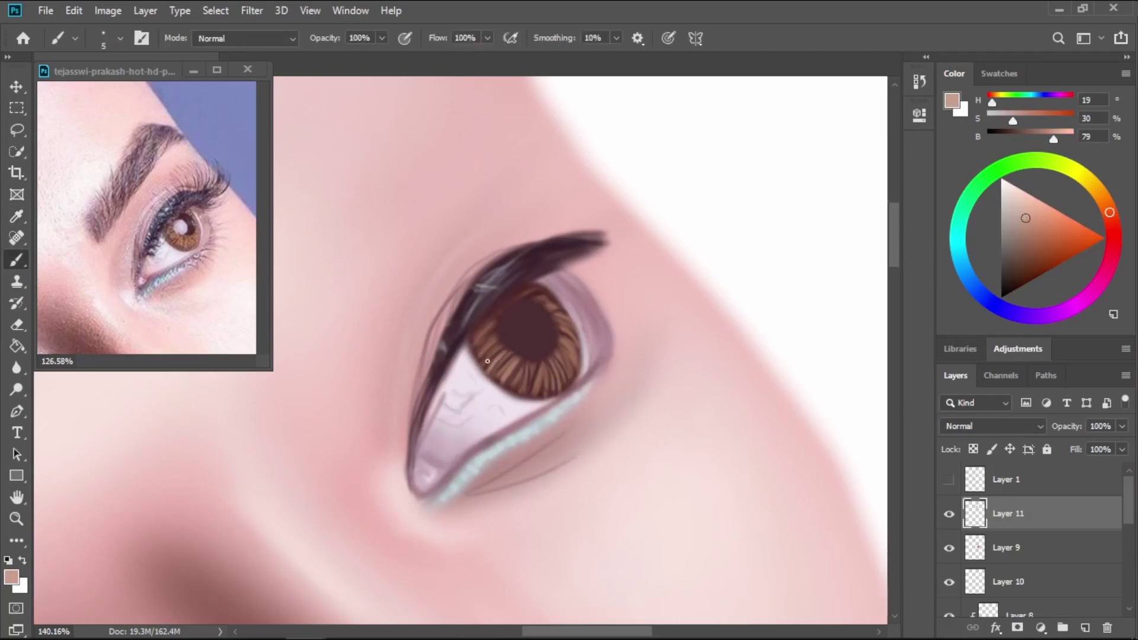
drag(487, 361, 502, 344)
drag(480, 349, 486, 342)
drag(525, 385, 527, 370)
drag(515, 389, 521, 367)
mouse_move(530, 382)
mouse_down()
mouse_move(539, 364)
mouse_move(576, 364)
mouse_up()
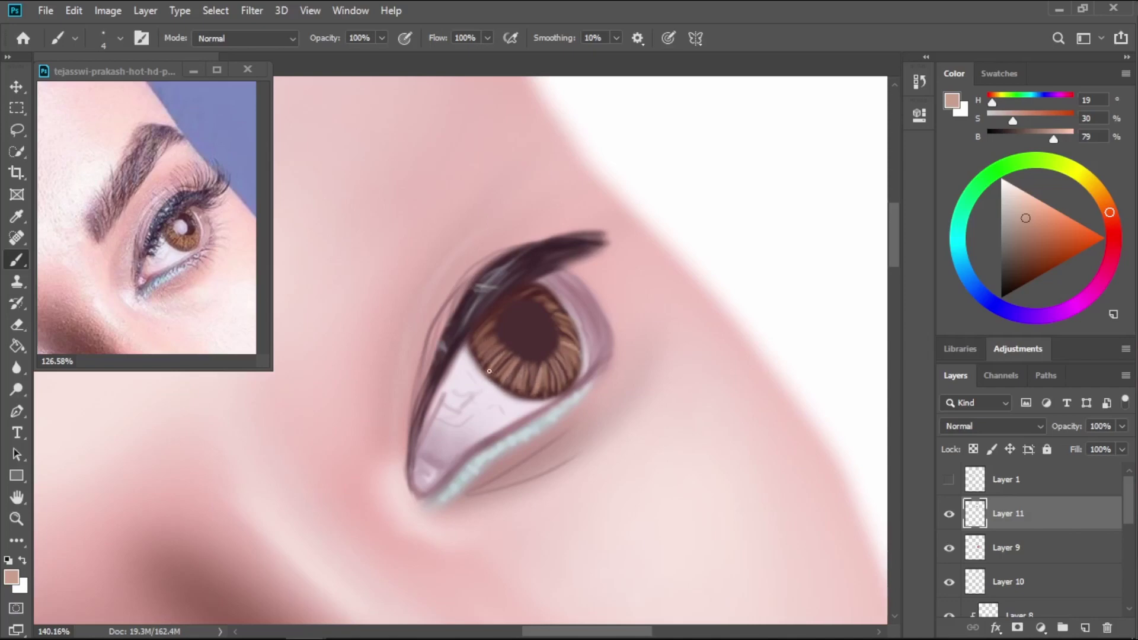
mouse_move(496, 364)
mouse_down()
mouse_move(492, 350)
mouse_move(510, 358)
mouse_move(511, 347)
mouse_up()
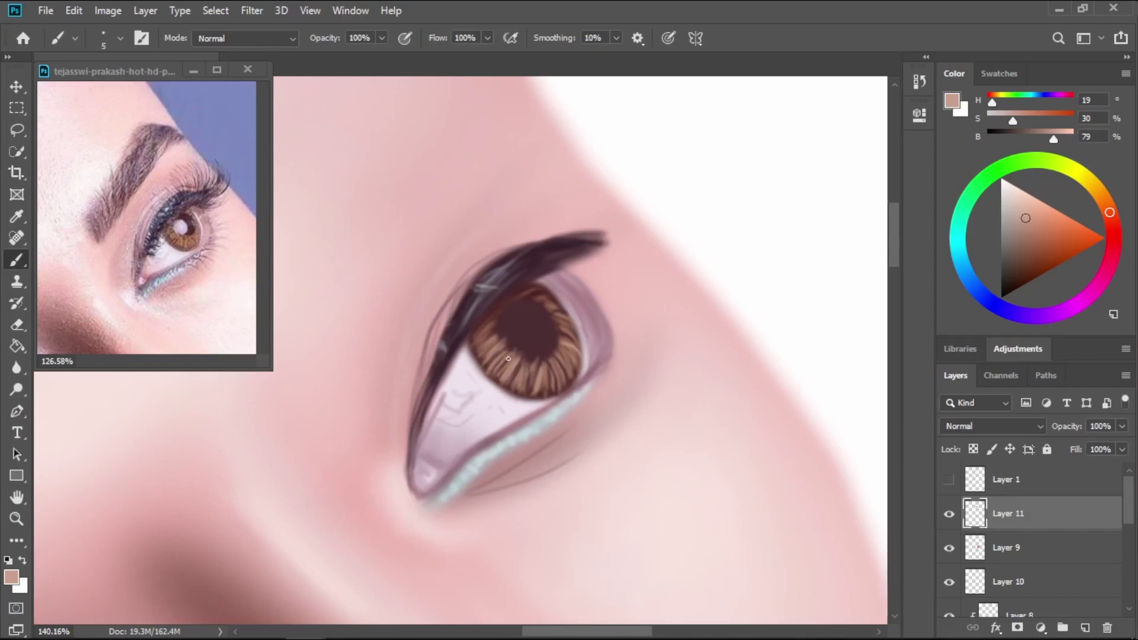
Touch up the pupil with its own dark plum and paint a pale lavender light reflection over its edge.
alt+click(516, 332)
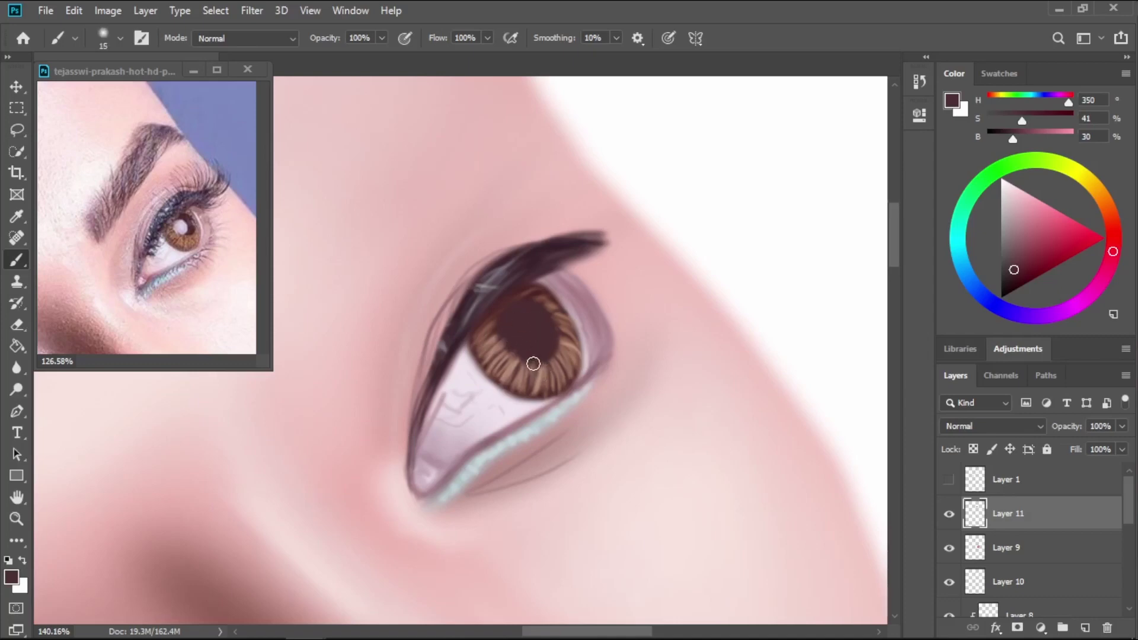
alt+click(181, 220)
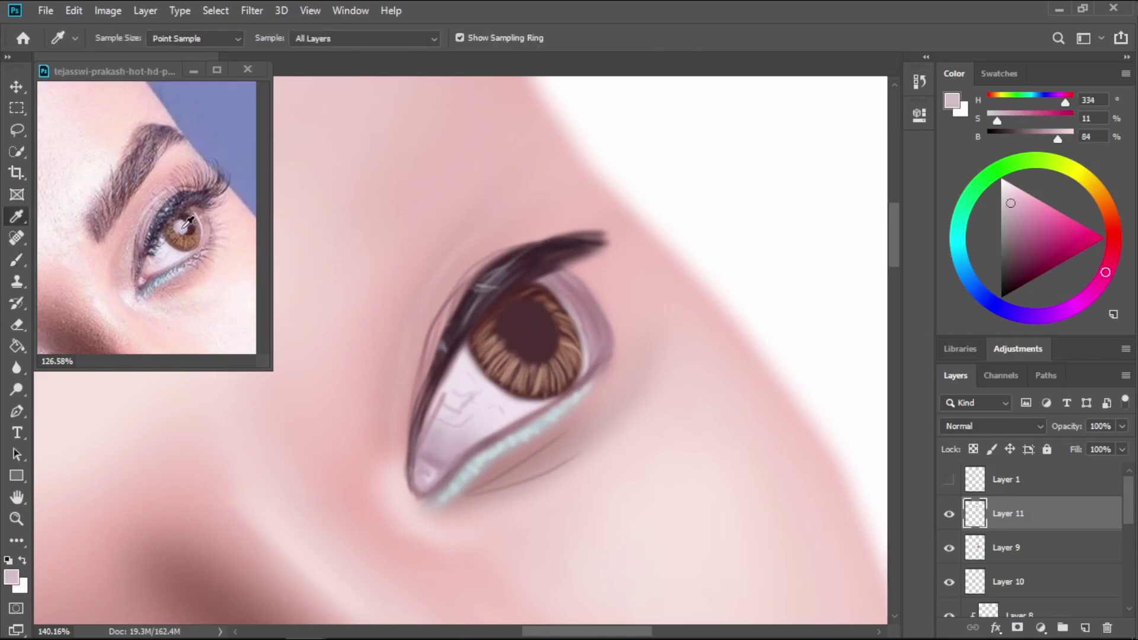
key(bracketleft)
drag(509, 339, 522, 338)
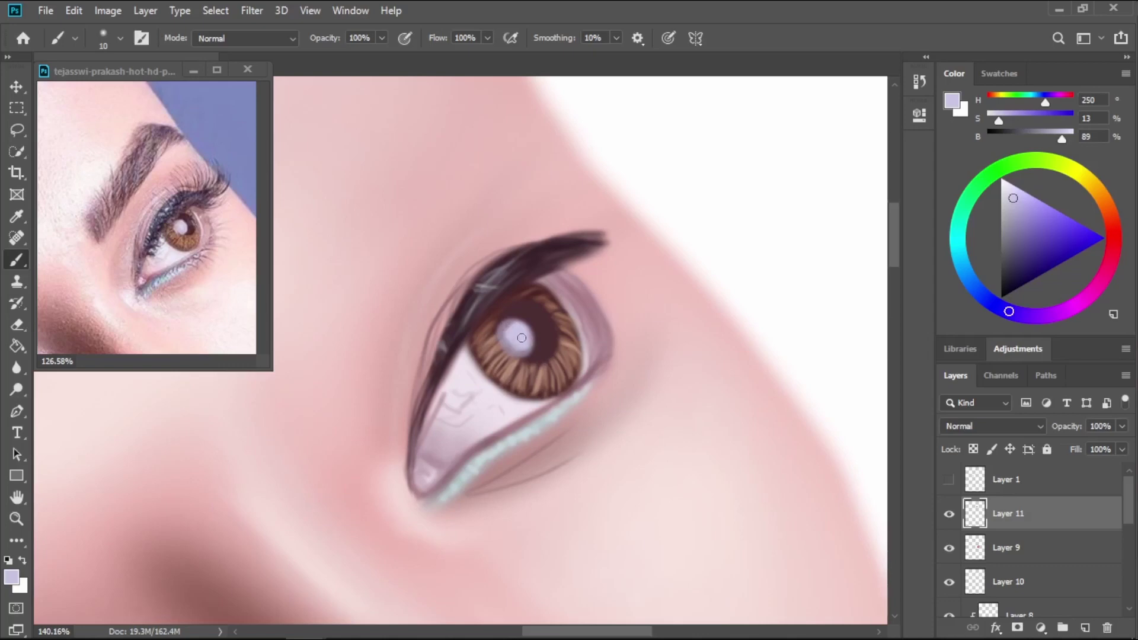
Show the Layer 1 sketch over the other, still unpainted eye.
key(bracketleft)
key(bracketleft)
key(bracketleft)
key(bracketleft)
key(bracketleft)
mouse_move(482, 335)
mouse_down()
mouse_move(619, 247)
mouse_move(732, 153)
mouse_up()
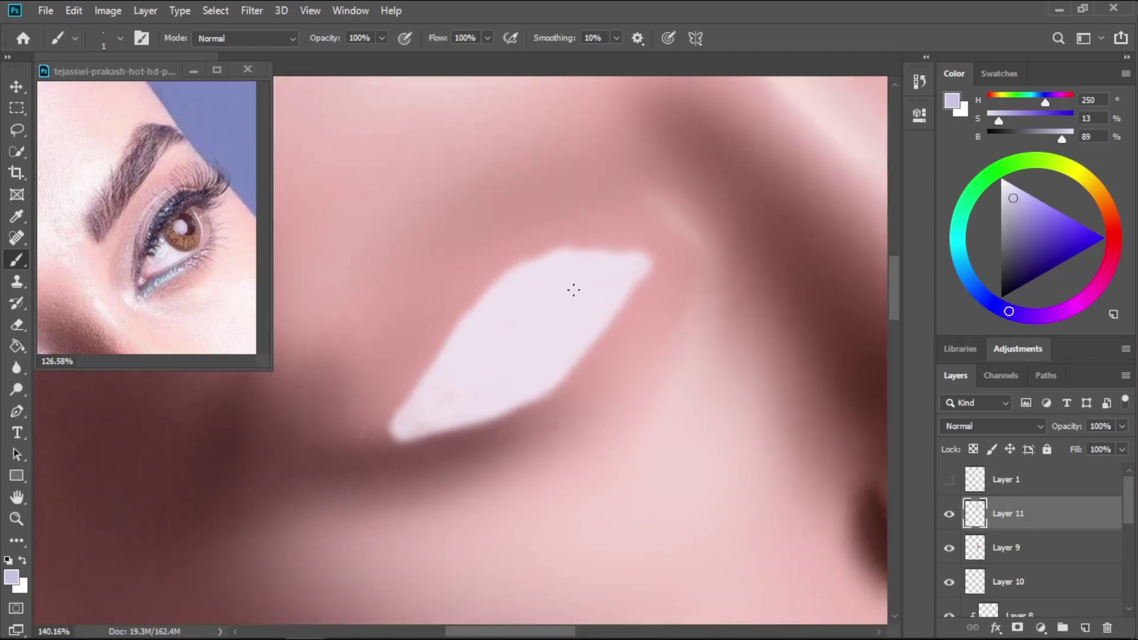
click(949, 479)
click(949, 479)
click(949, 479)
Sample dark plum from the matching eye in the reference photo, outline the second eye's white, and hide the Layer 1 sketch.
click(194, 263)
drag(89, 323, 255, 178)
drag(163, 279, 144, 302)
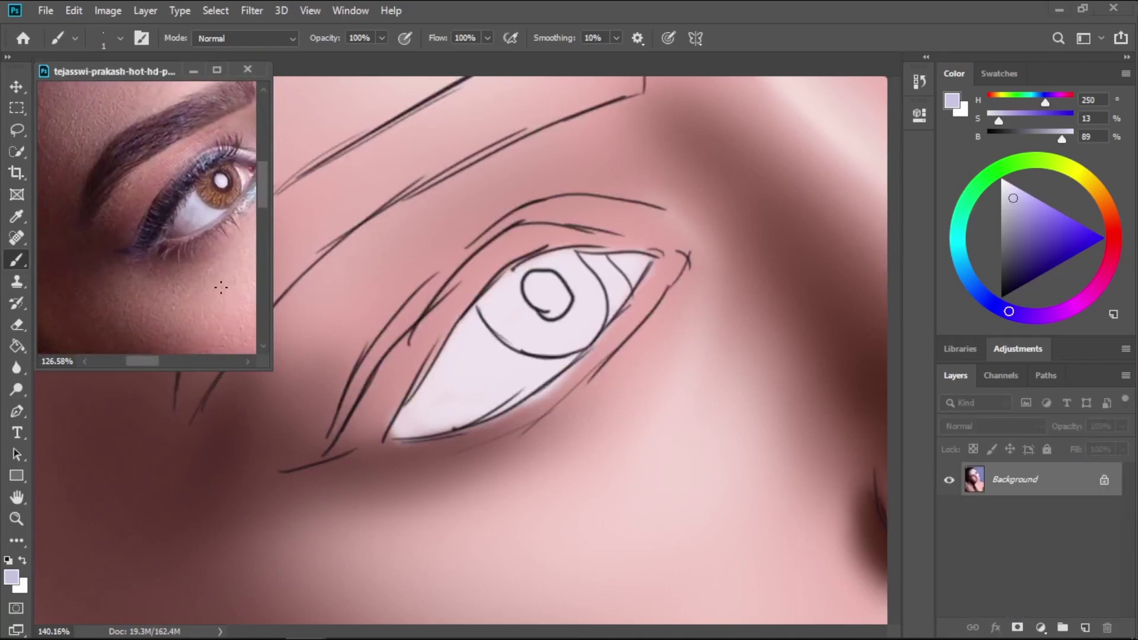
drag(221, 287, 139, 291)
alt+click(228, 185)
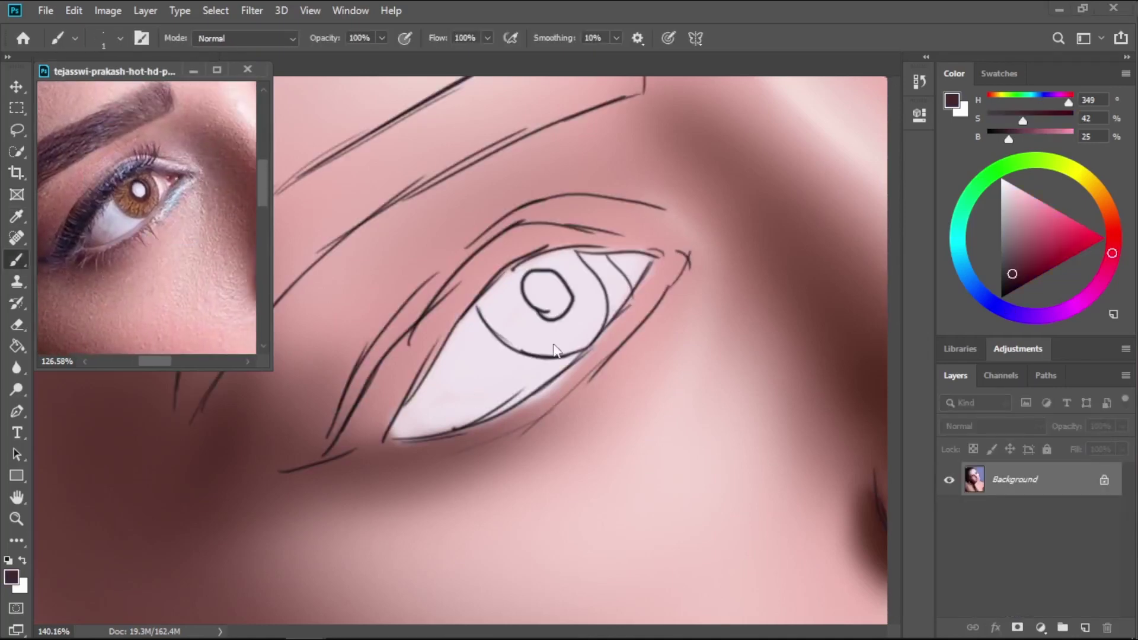
click(639, 252)
mouse_move(404, 414)
mouse_down()
mouse_move(422, 364)
mouse_move(488, 278)
mouse_move(579, 245)
mouse_move(642, 247)
mouse_move(652, 270)
mouse_move(657, 258)
mouse_move(561, 380)
mouse_move(425, 433)
mouse_up()
click(949, 480)
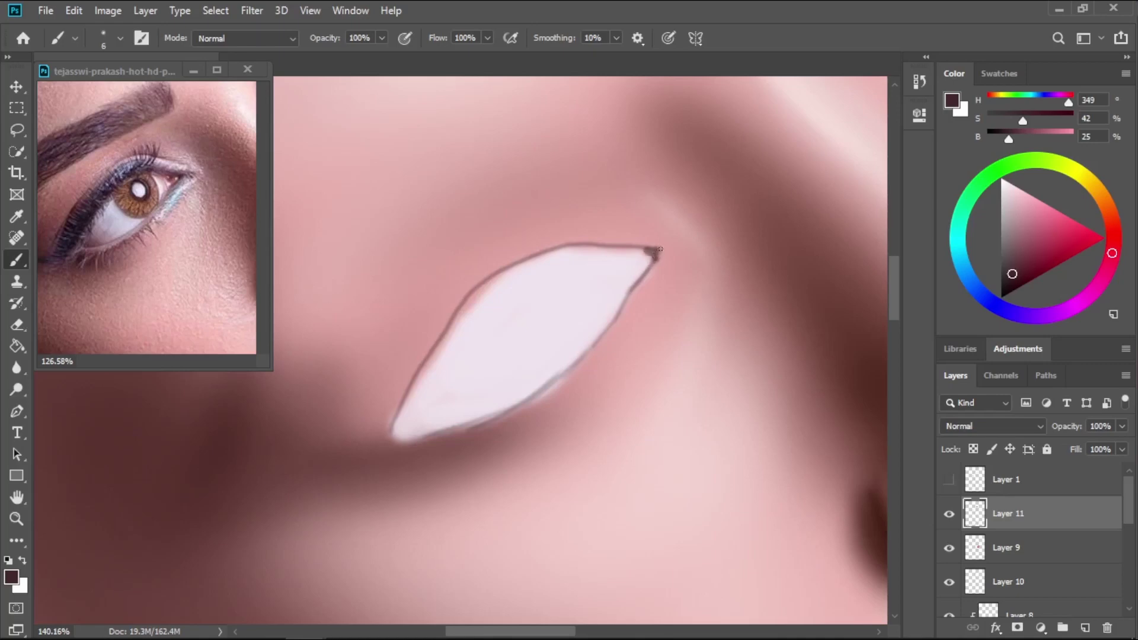
Thicken the second eye's upper lid line with dark plum from the inner corner to the outer corner.
drag(659, 250, 631, 288)
key(])
key(])
key(])
key(])
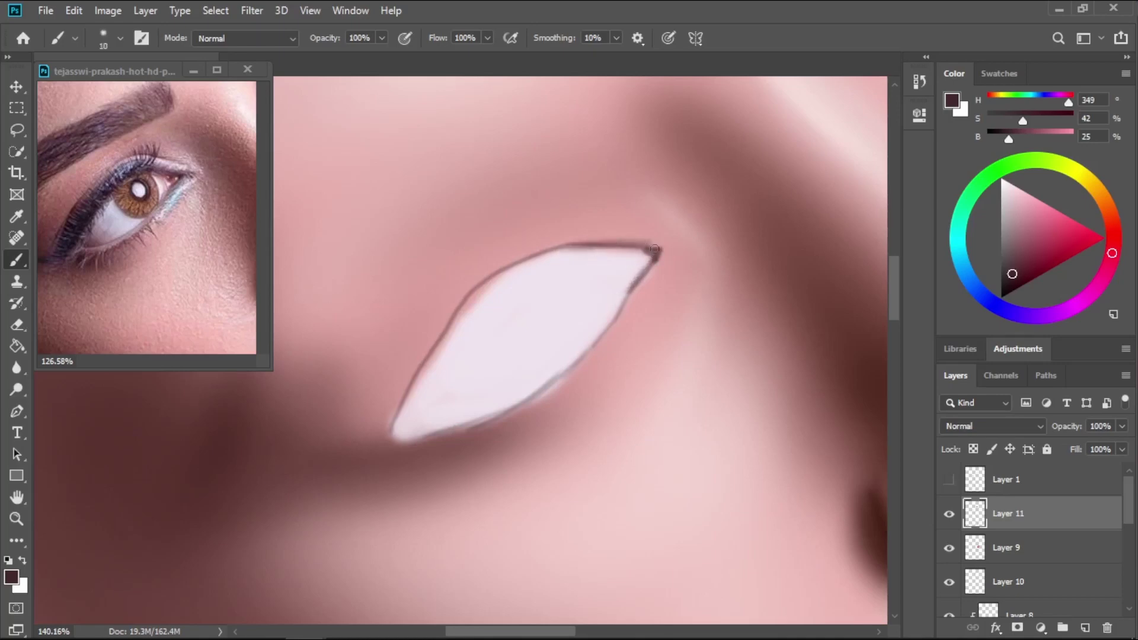
mouse_move(656, 249)
mouse_down()
mouse_move(519, 257)
mouse_move(442, 336)
mouse_move(395, 413)
mouse_up()
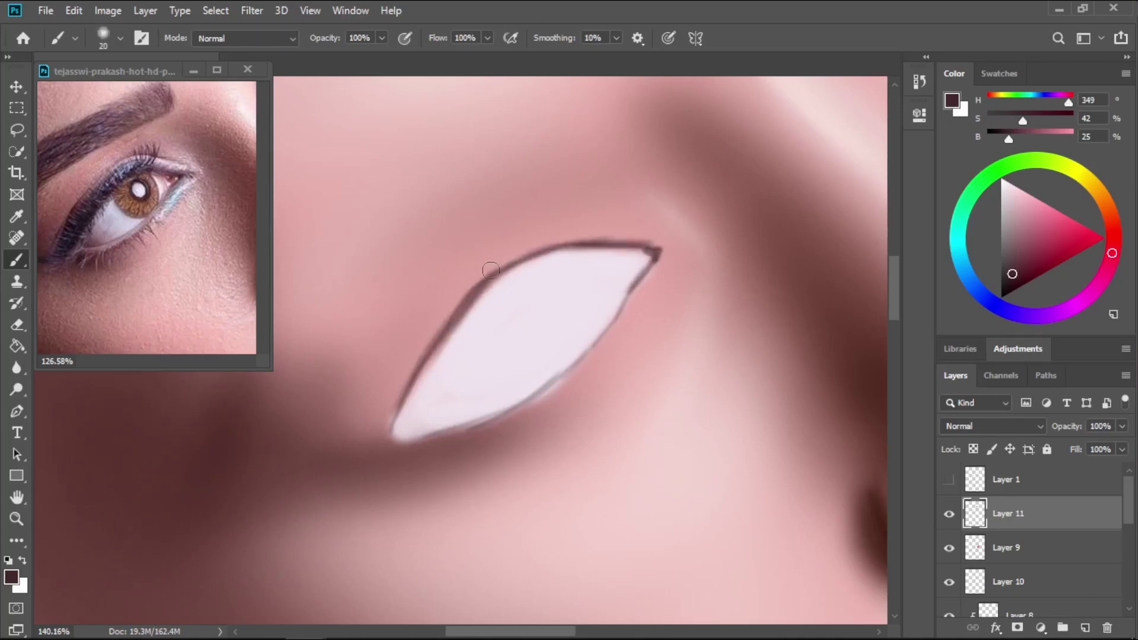
mouse_move(497, 266)
mouse_down()
mouse_move(429, 348)
mouse_move(392, 430)
mouse_move(457, 432)
mouse_move(406, 433)
mouse_move(454, 417)
mouse_move(424, 453)
mouse_move(400, 442)
mouse_move(508, 408)
mouse_move(569, 368)
mouse_up()
Darken the second eye's lower lid line up to the inner corner using a finer brush.
key(bracketleft)
key(bracketleft)
key(bracketleft)
key(bracketleft)
key(bracketleft)
key(bracketleft)
mouse_move(618, 315)
mouse_down()
mouse_move(578, 359)
mouse_move(653, 260)
mouse_up()
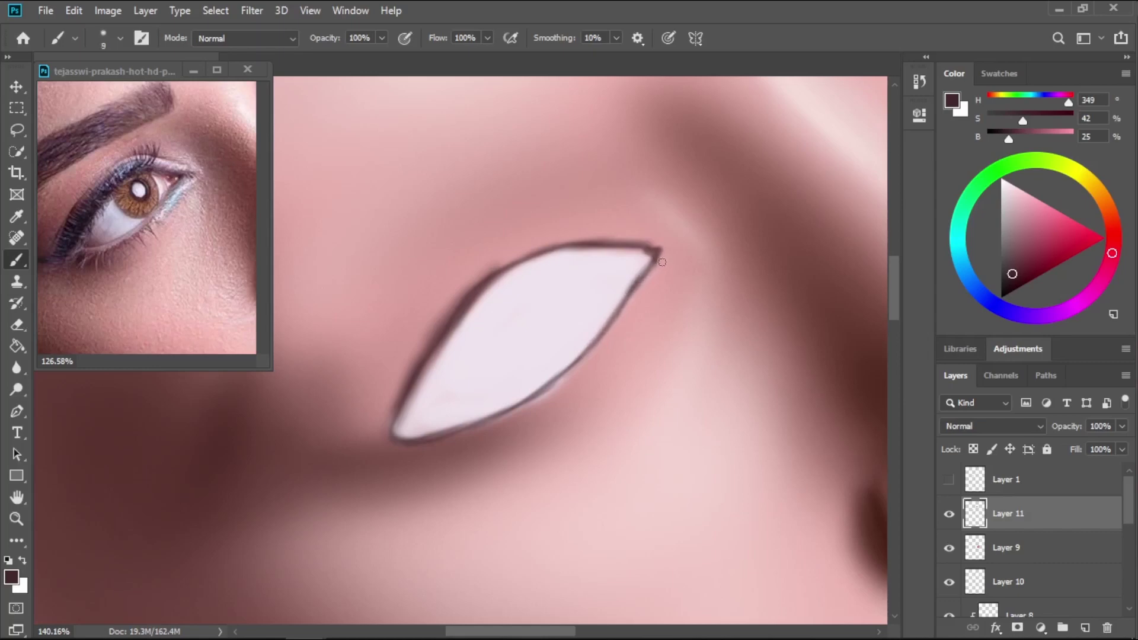
Add small dark plum shading strokes to the eye white inside the inner corner.
key(bracketright)
key(bracketright)
key(bracketright)
key(bracketright)
key(bracketright)
key(bracketright)
key(bracketright)
key(bracketleft)
key(bracketleft)
key(bracketleft)
key(bracketleft)
key(bracketleft)
mouse_move(632, 254)
mouse_down()
mouse_move(615, 276)
mouse_move(558, 257)
mouse_move(618, 248)
mouse_move(551, 252)
mouse_up()
Softly shade the outer corner of the eye white with a larger dark plum brush.
key(bracketright)
key(bracketright)
key(bracketright)
key(bracketright)
key(bracketright)
key(bracketright)
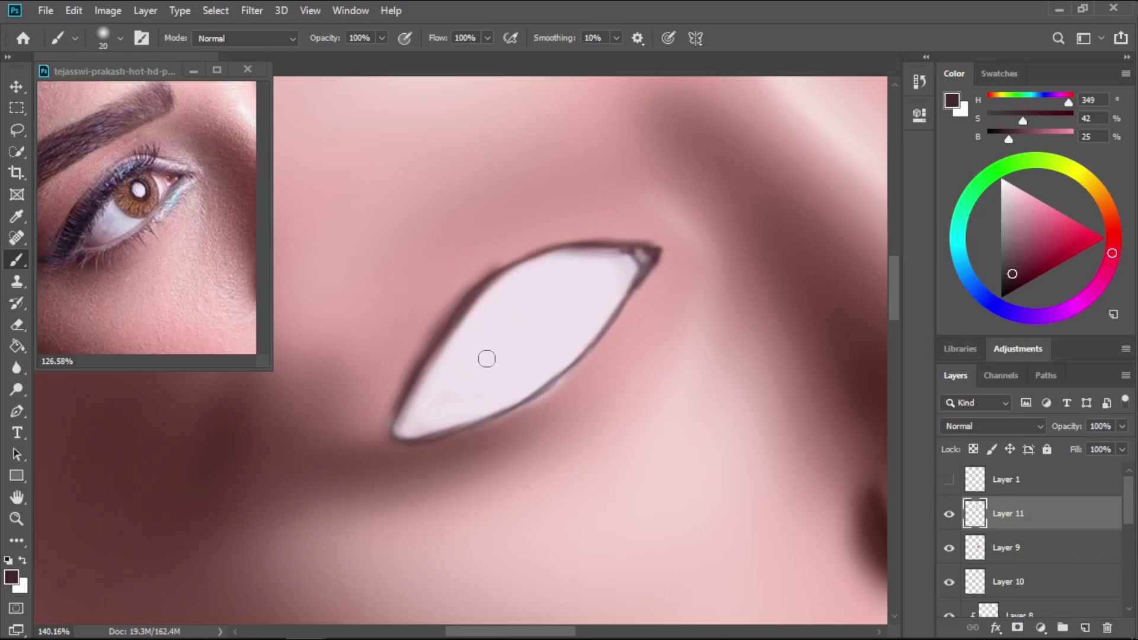
mouse_move(404, 430)
mouse_down()
mouse_move(434, 432)
mouse_move(401, 404)
mouse_move(447, 430)
mouse_move(483, 400)
mouse_move(414, 394)
mouse_move(406, 441)
mouse_move(482, 415)
mouse_move(428, 419)
mouse_move(423, 384)
mouse_move(470, 414)
mouse_move(435, 364)
mouse_move(447, 426)
mouse_move(463, 407)
mouse_move(462, 417)
mouse_move(434, 376)
mouse_move(466, 413)
mouse_up()
key(bracketright)
key(bracketright)
key(bracketright)
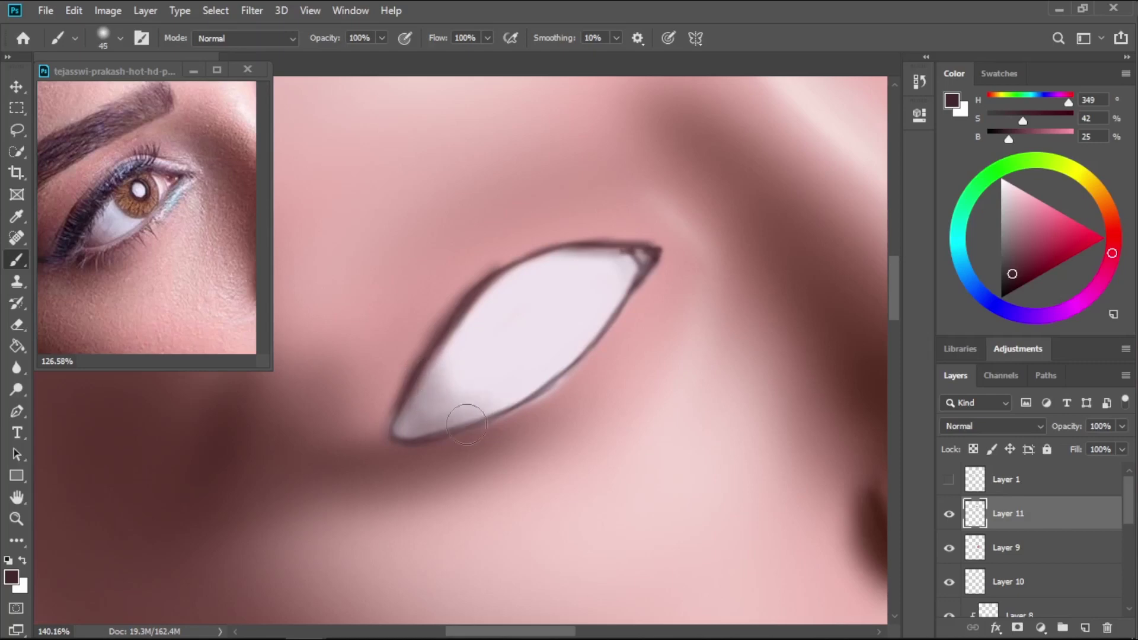
Show the Layer 1 sketch and trace the upper lid crease with thin dark plum strokes.
key(bracketleft)
key(bracketleft)
key(bracketleft)
key(bracketleft)
key(bracketleft)
key(bracketleft)
key(bracketleft)
key(bracketleft)
click(949, 479)
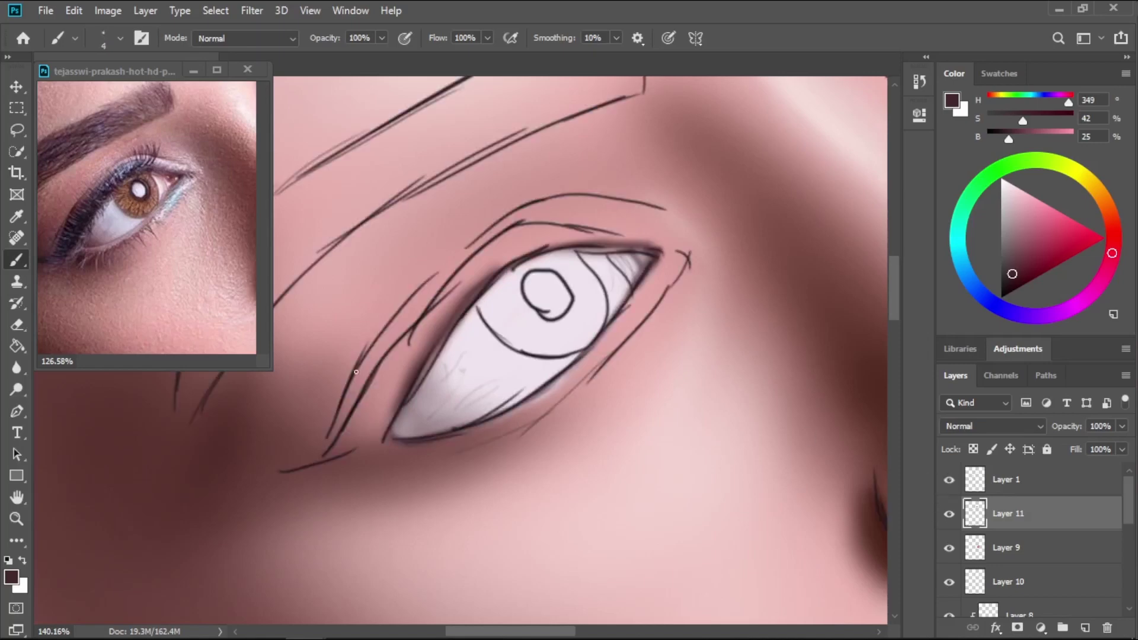
mouse_move(343, 393)
mouse_down()
mouse_move(361, 337)
mouse_move(528, 201)
mouse_move(636, 204)
mouse_move(637, 233)
mouse_move(652, 214)
mouse_move(603, 199)
mouse_move(533, 209)
mouse_move(502, 275)
mouse_move(527, 234)
mouse_move(441, 295)
mouse_move(379, 371)
mouse_up()
key(bracketleft)
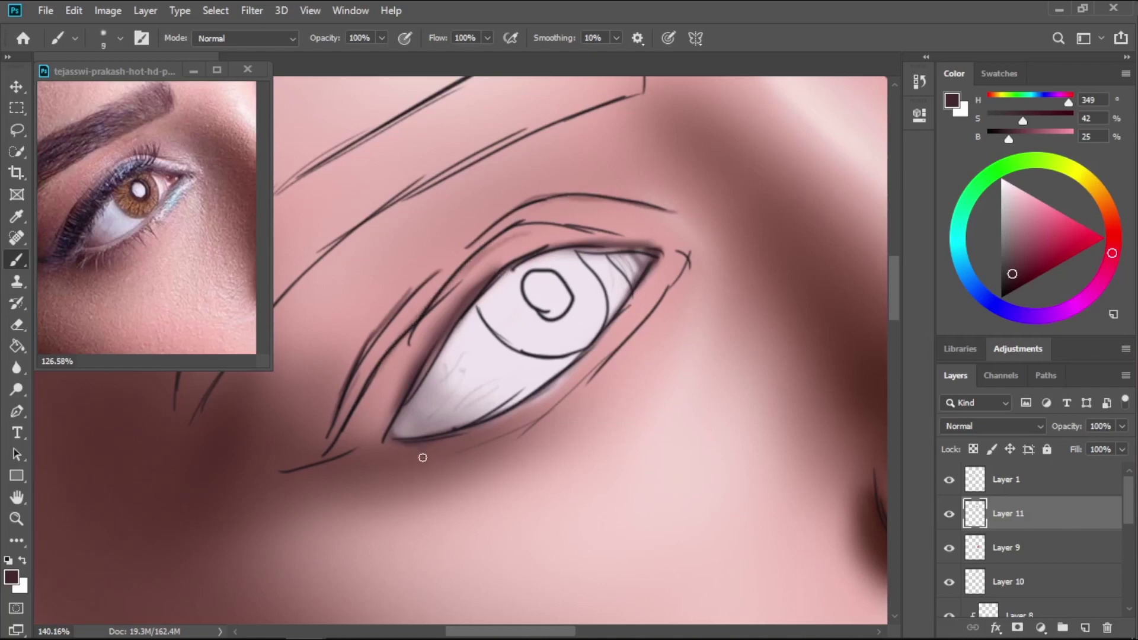
Paint the lower lid's outer edge in dark plum along the sketch line beneath the eye.
drag(396, 461, 550, 410)
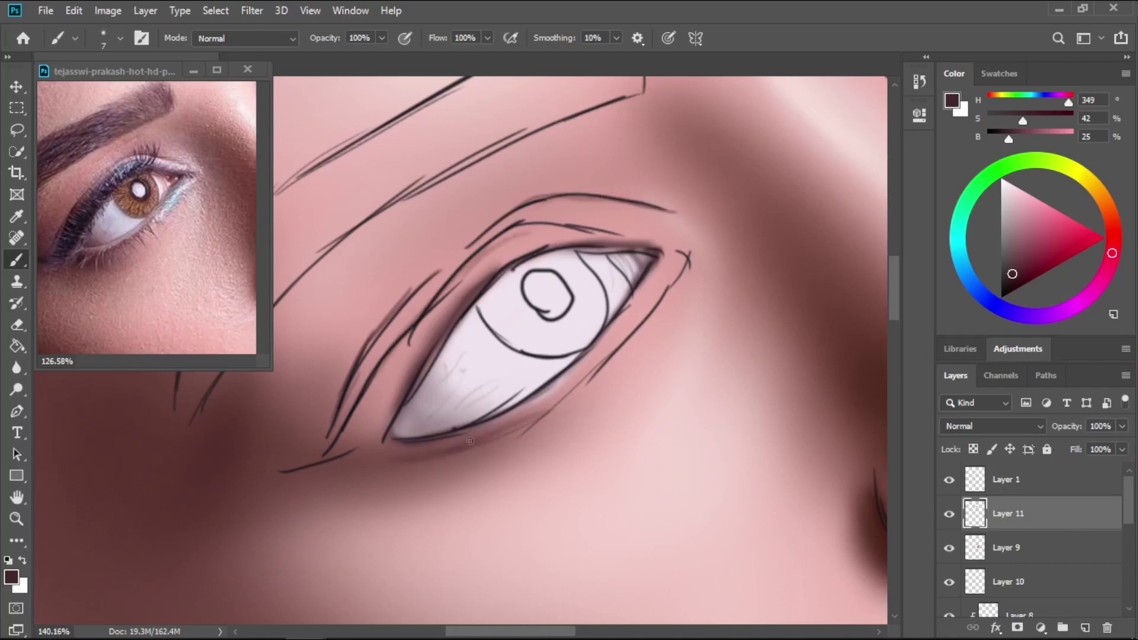
mouse_move(470, 441)
mouse_down()
mouse_move(597, 371)
mouse_move(652, 289)
mouse_move(585, 378)
mouse_move(533, 412)
mouse_up()
key(bracketright)
key(bracketright)
key(bracketright)
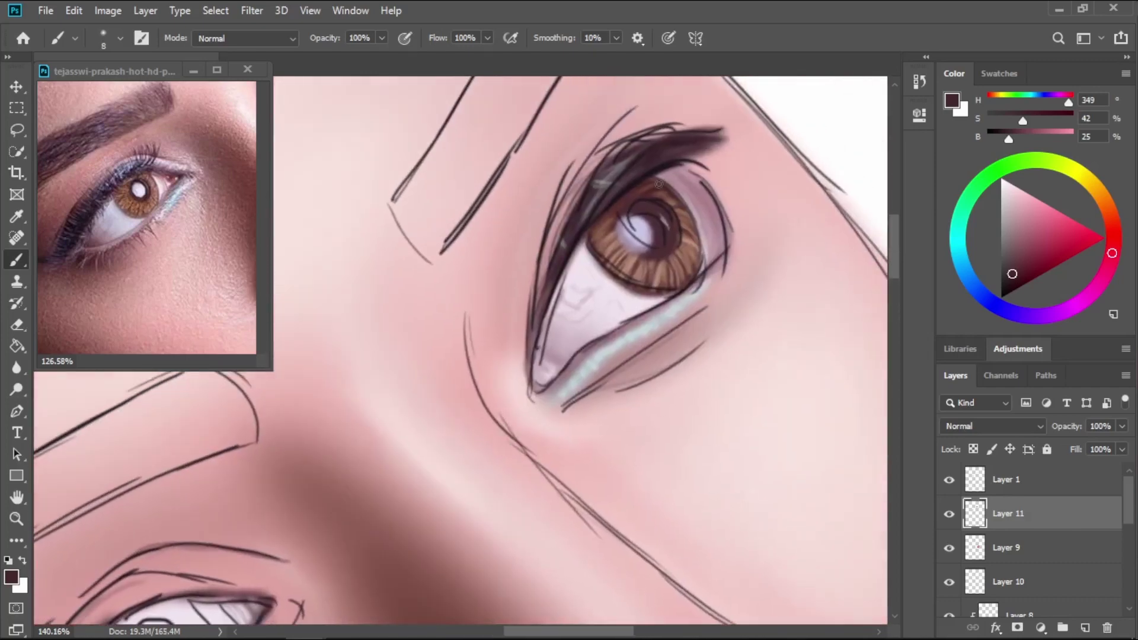
Sample deep plum from the finished eye's upper lid and fill the second eye's upper eyeliner band along the outer side.
alt+click(670, 135)
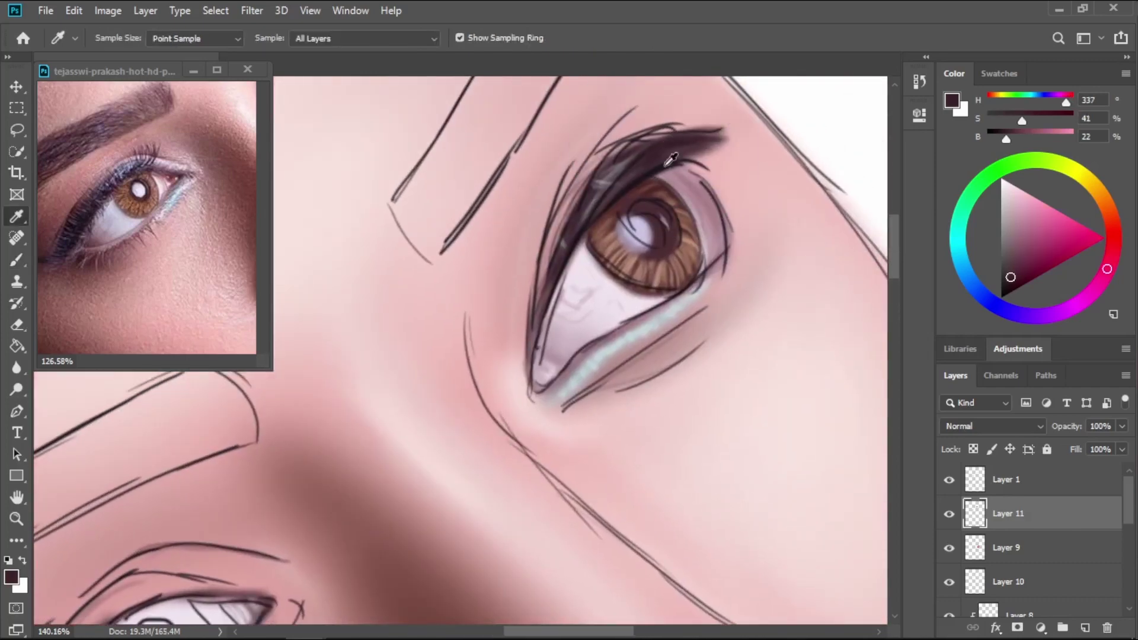
drag(563, 364, 990, 18)
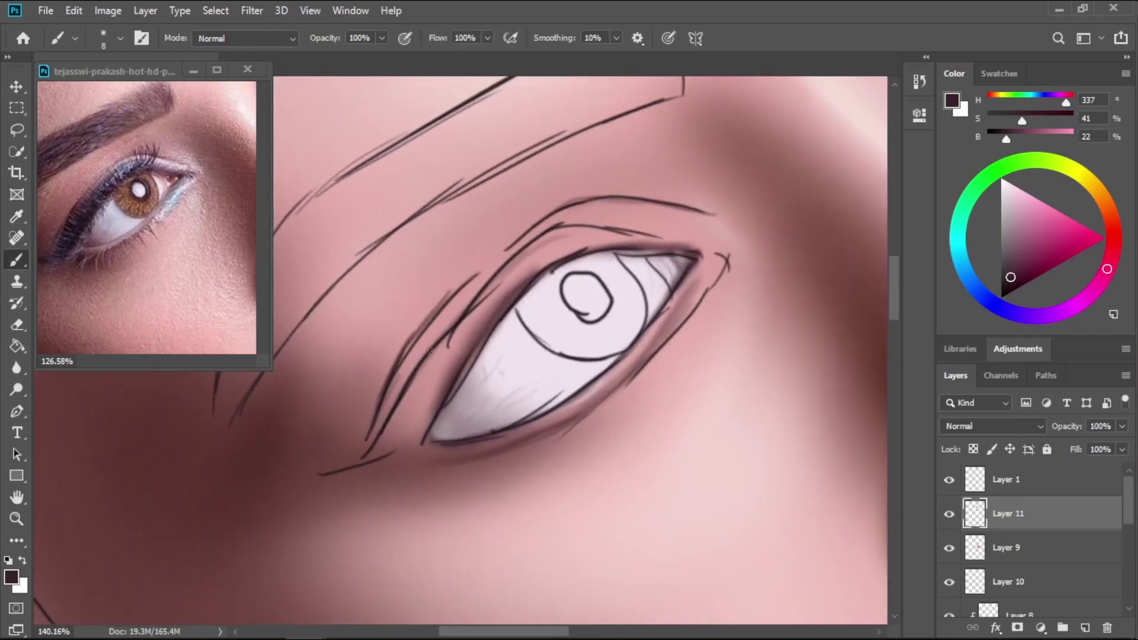
key(bracketright)
key(bracketright)
key(bracketright)
key(bracketright)
mouse_move(417, 418)
mouse_down()
mouse_move(448, 346)
mouse_move(390, 437)
mouse_move(403, 444)
mouse_move(502, 286)
mouse_move(494, 280)
mouse_move(491, 303)
mouse_up()
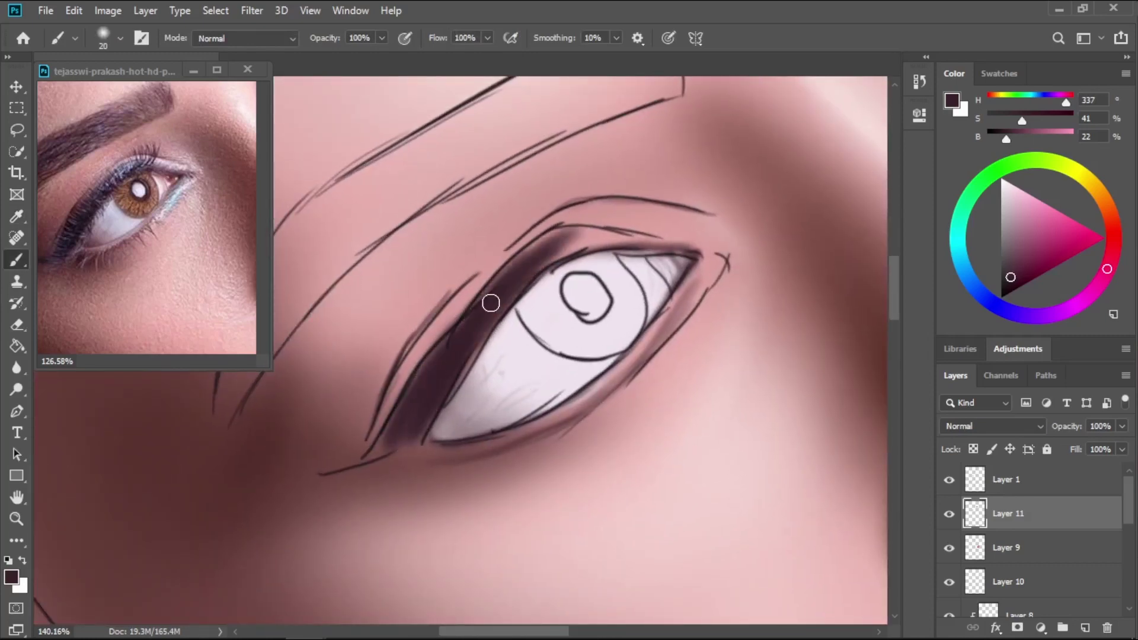
Extend the eyeliner band toward the inner corner, sharpen its outer tip, and softly shade the upper lid crease.
key(bracketleft)
key(bracketleft)
mouse_move(537, 261)
mouse_down()
mouse_move(649, 244)
mouse_move(623, 230)
mouse_move(639, 245)
mouse_move(557, 259)
mouse_move(622, 237)
mouse_move(515, 276)
mouse_up()
key(bracketright)
key(bracketright)
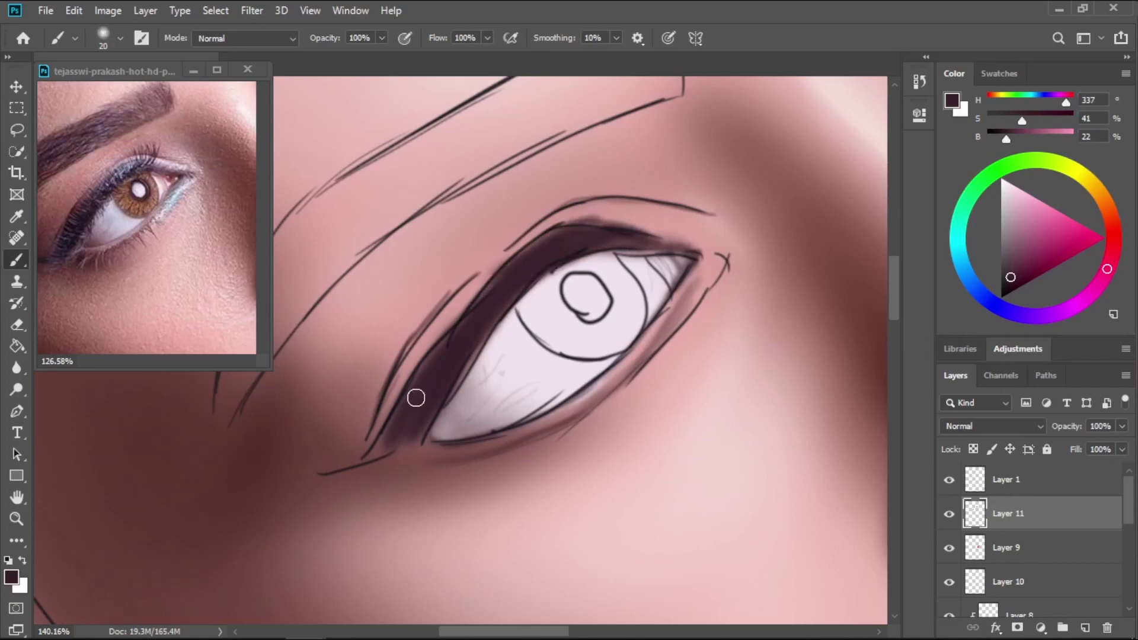
mouse_move(415, 398)
mouse_down()
mouse_move(421, 440)
mouse_move(414, 422)
mouse_move(425, 416)
mouse_move(371, 432)
mouse_up()
key(bracketright)
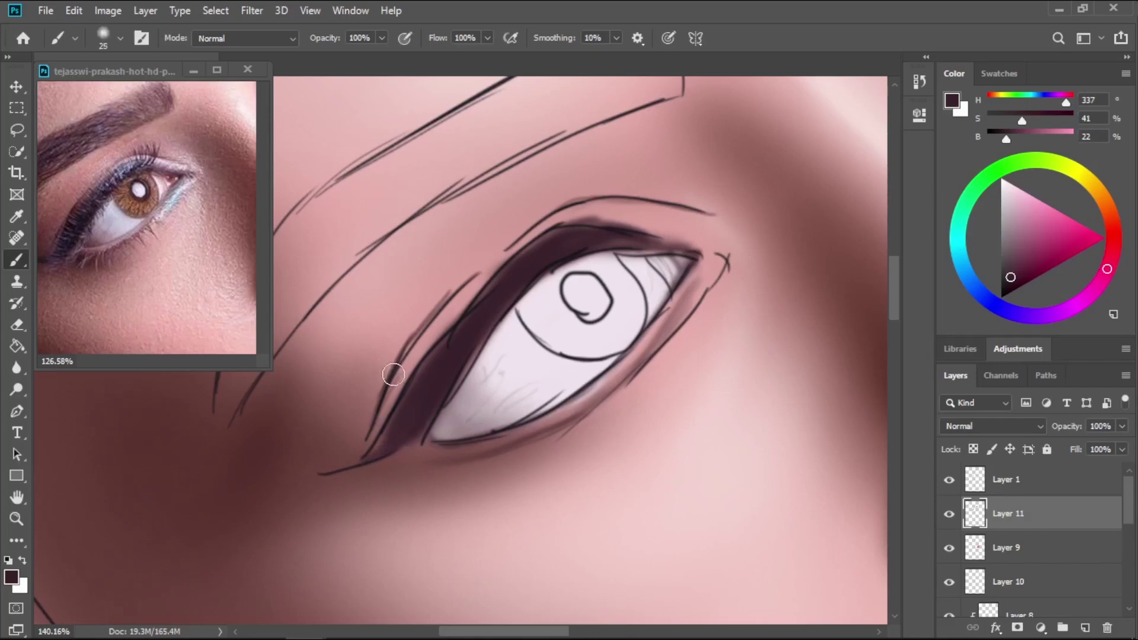
drag(392, 375, 456, 299)
key(bracketright)
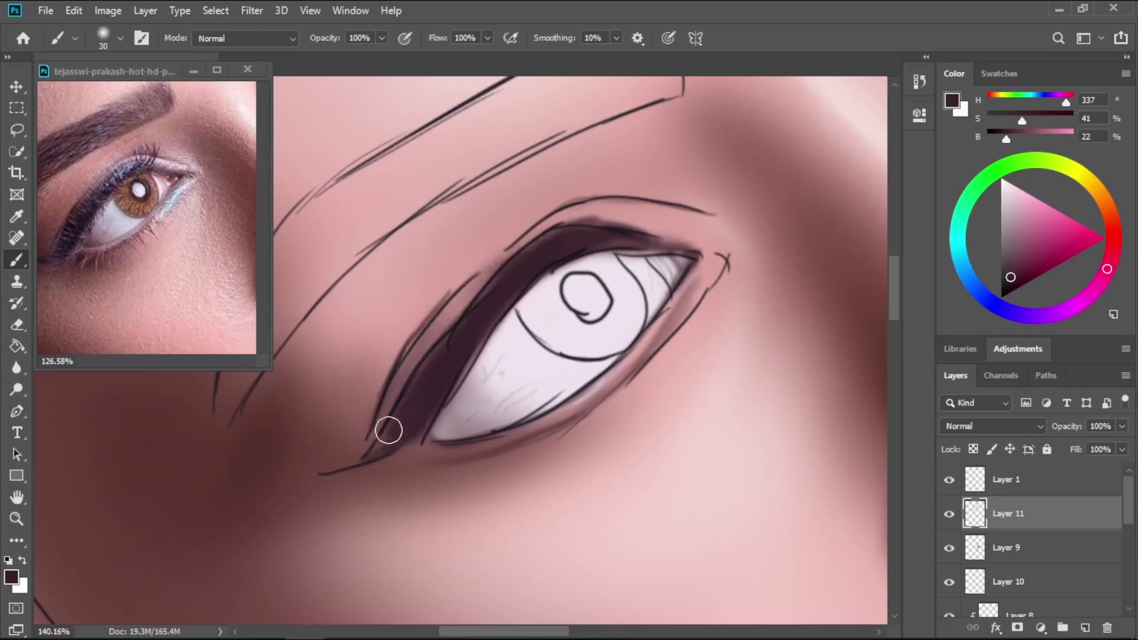
Paint a soft plum shadow beneath the lower lid, strongest under the outer half.
mouse_move(421, 457)
mouse_down()
mouse_move(482, 460)
mouse_move(569, 436)
mouse_up()
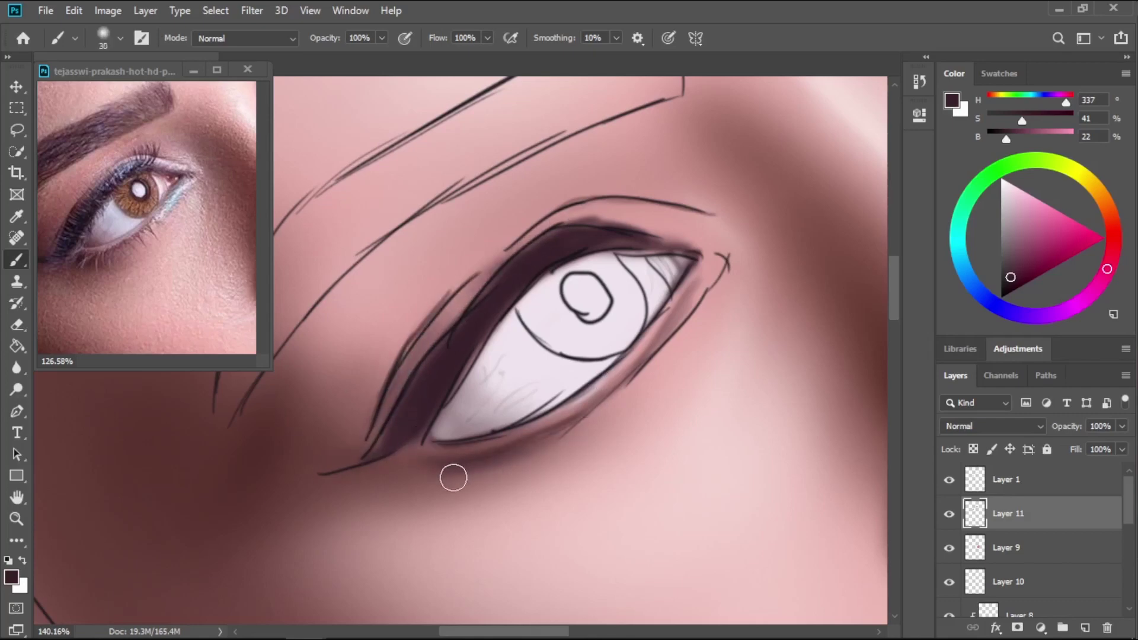
drag(453, 478, 571, 439)
key(bracketright)
mouse_move(434, 478)
mouse_down()
mouse_move(552, 465)
mouse_move(629, 405)
mouse_move(661, 343)
mouse_up()
Hide the Layer 1 sketch and define the inner corner tip and lower lid edge with a fine deep plum brush.
key(bracketleft)
key(bracketleft)
key(bracketleft)
key(bracketleft)
key(bracketleft)
key(bracketleft)
key(bracketleft)
key(bracketleft)
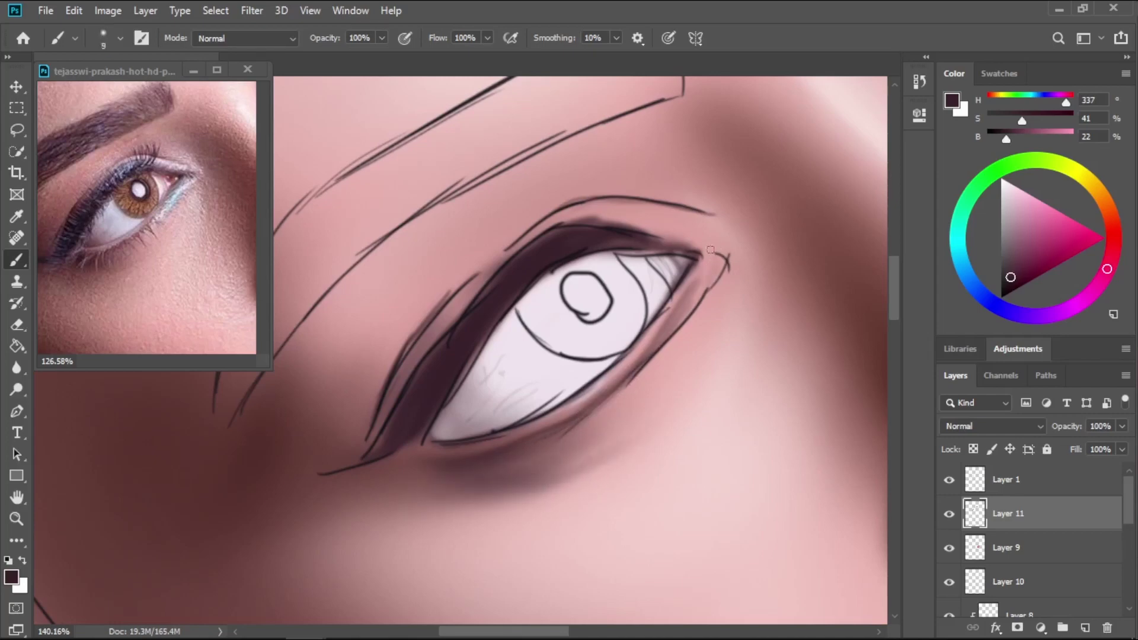
key(bracketright)
click(949, 479)
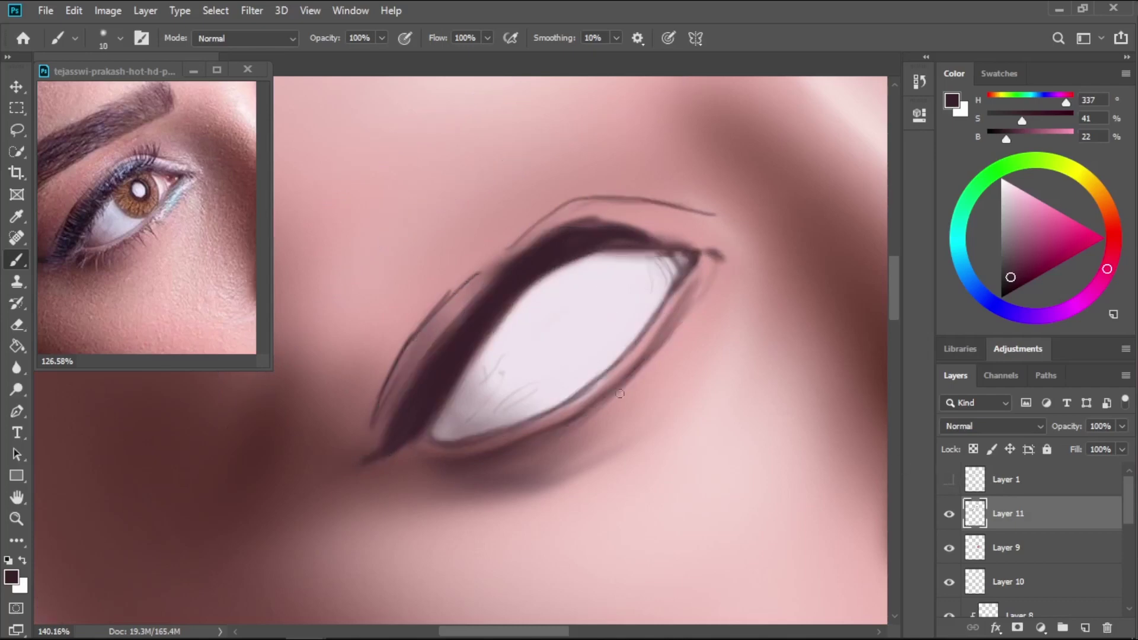
Sample muted mauve from the reference photo for the lower lid rim, then deepen its outer edge with plum from the inner corner.
alt+click(111, 245)
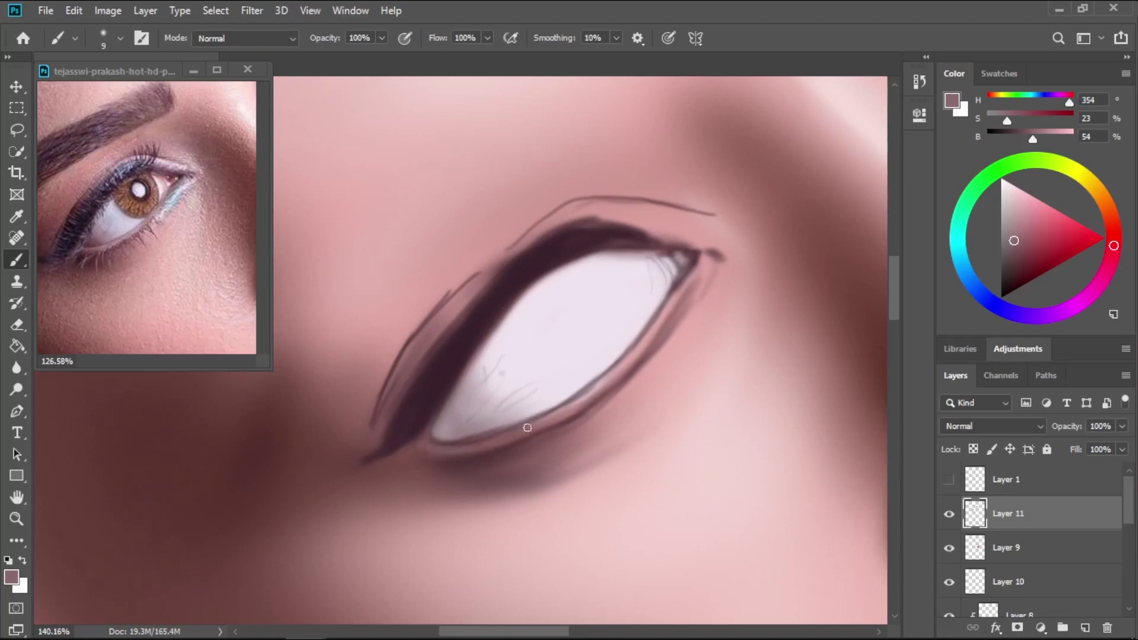
drag(527, 427, 631, 357)
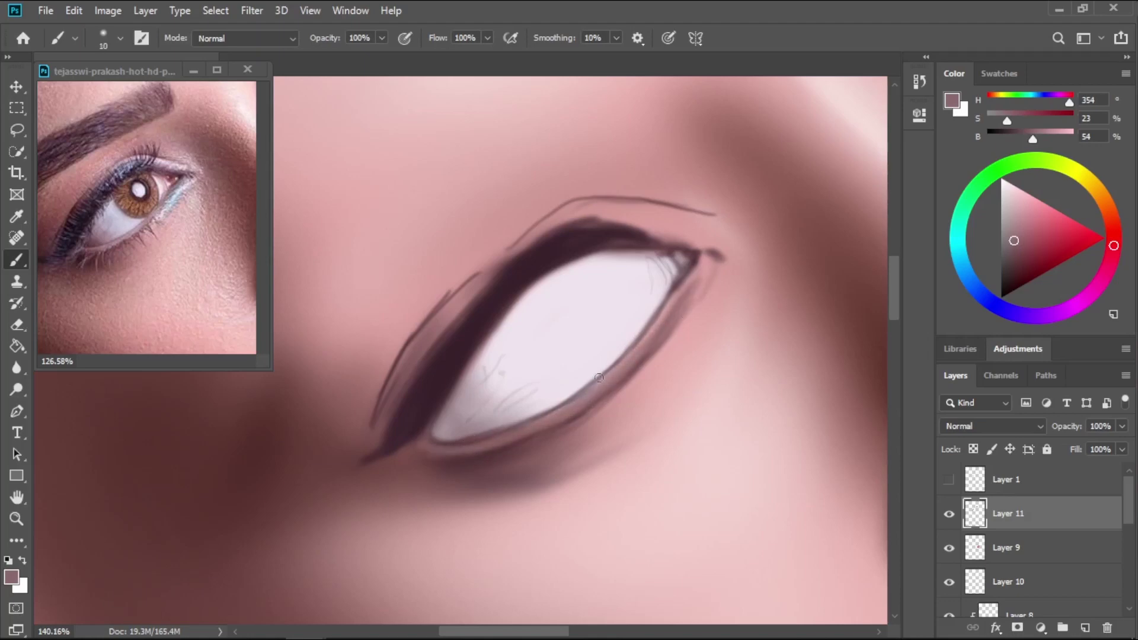
alt+click(692, 254)
key(bracketleft)
drag(630, 363, 655, 352)
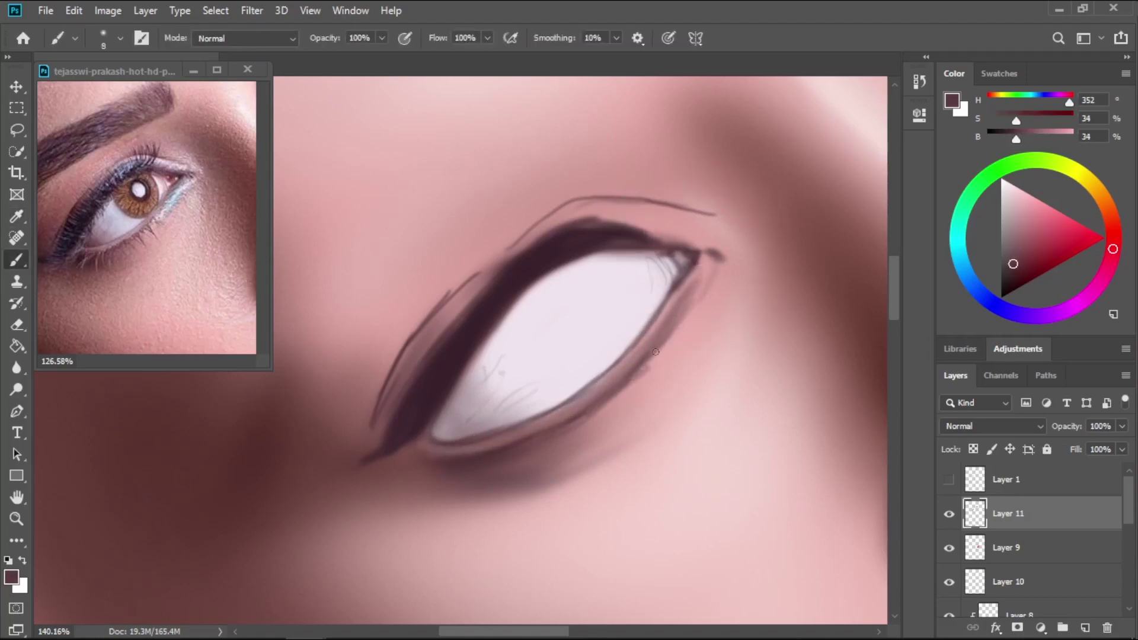
drag(610, 388, 700, 264)
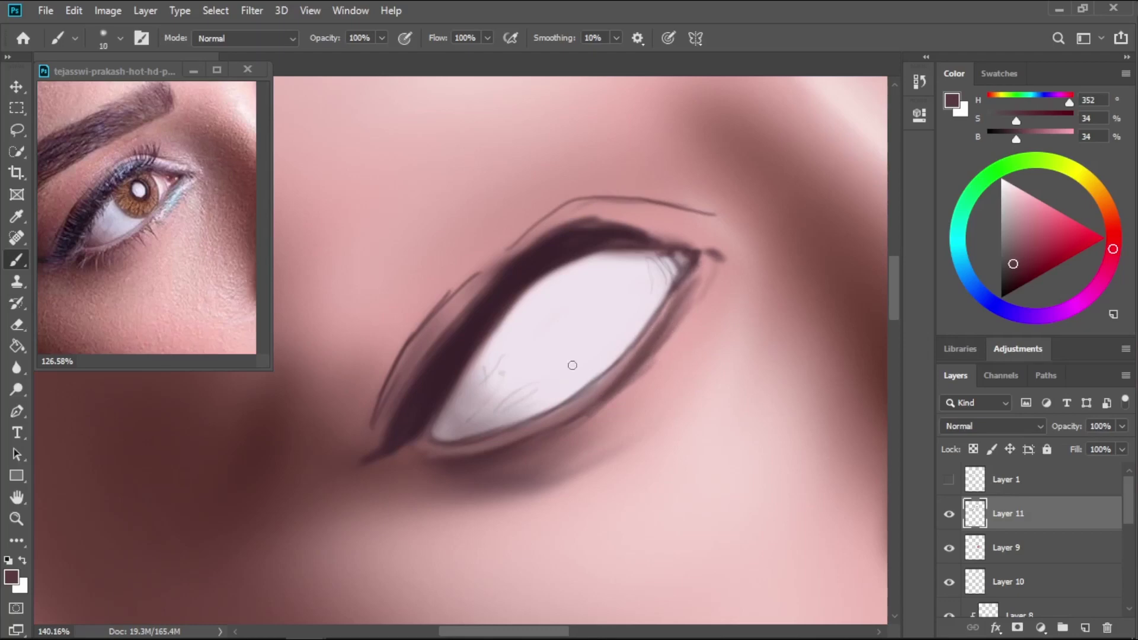
Sample dusty pink and pale blue from the reference's inner eye corner and paint them along the lower lid near the inner corner.
alt+click(185, 191)
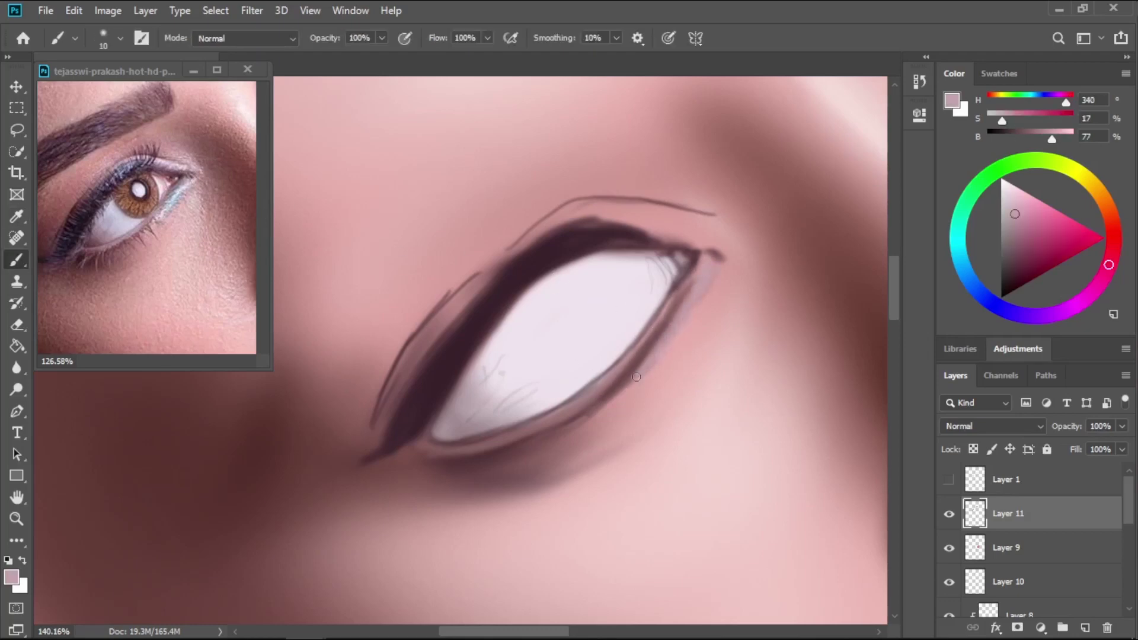
alt+click(181, 190)
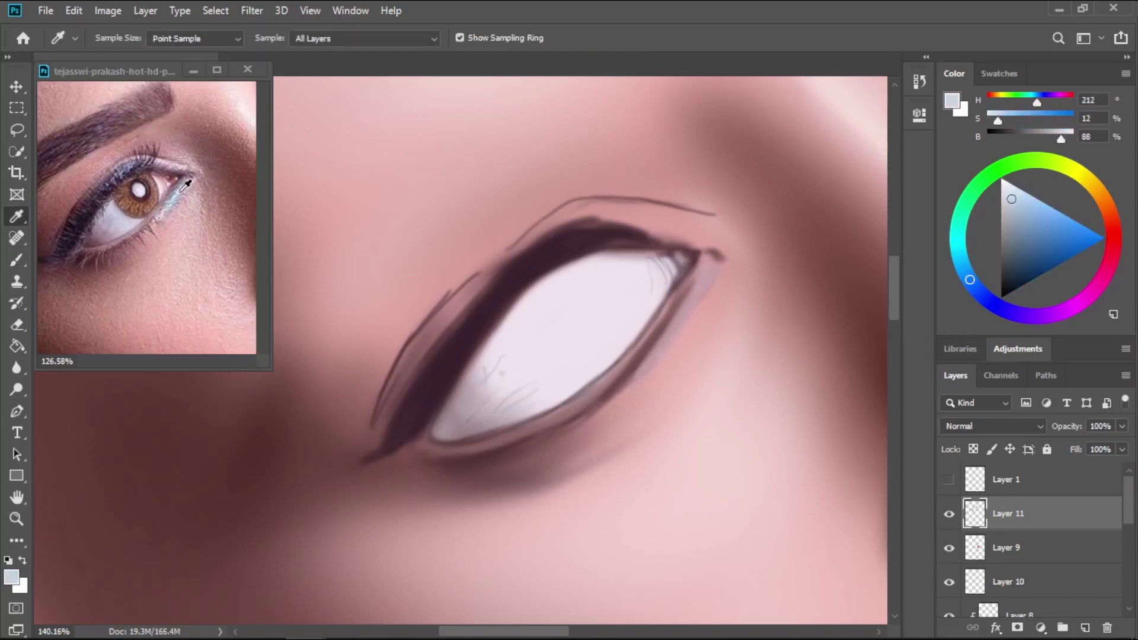
drag(685, 311, 635, 377)
drag(711, 261, 706, 282)
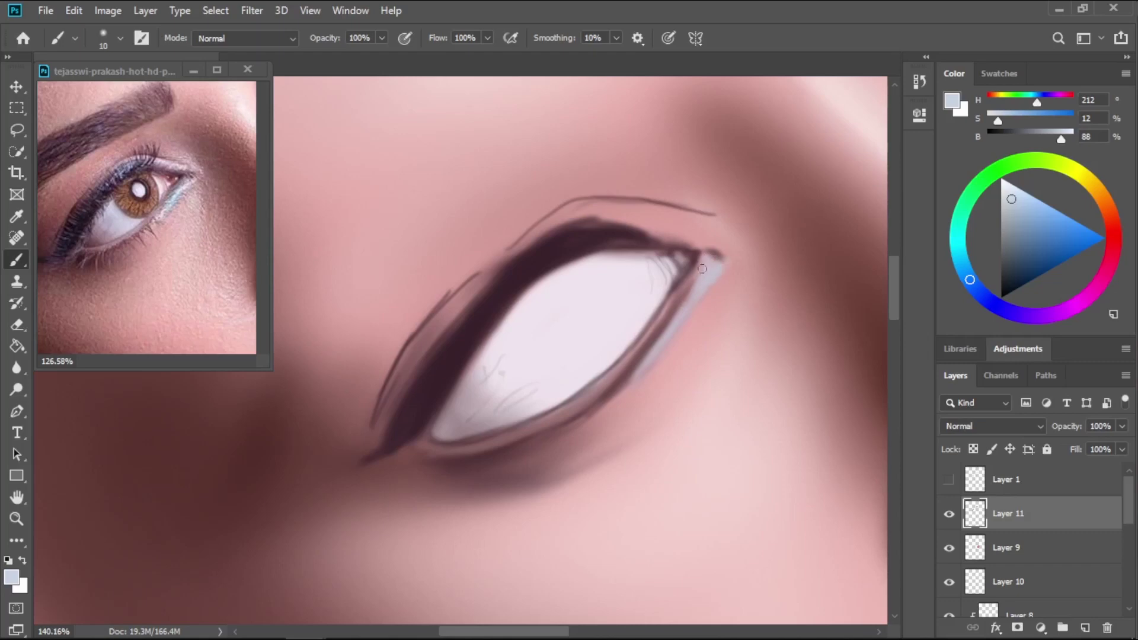
drag(637, 372, 615, 392)
Lighten the pale blue to 11% saturation and 92% brightness, and paint highlights on the upper lid and across the eyeliner.
click(1011, 194)
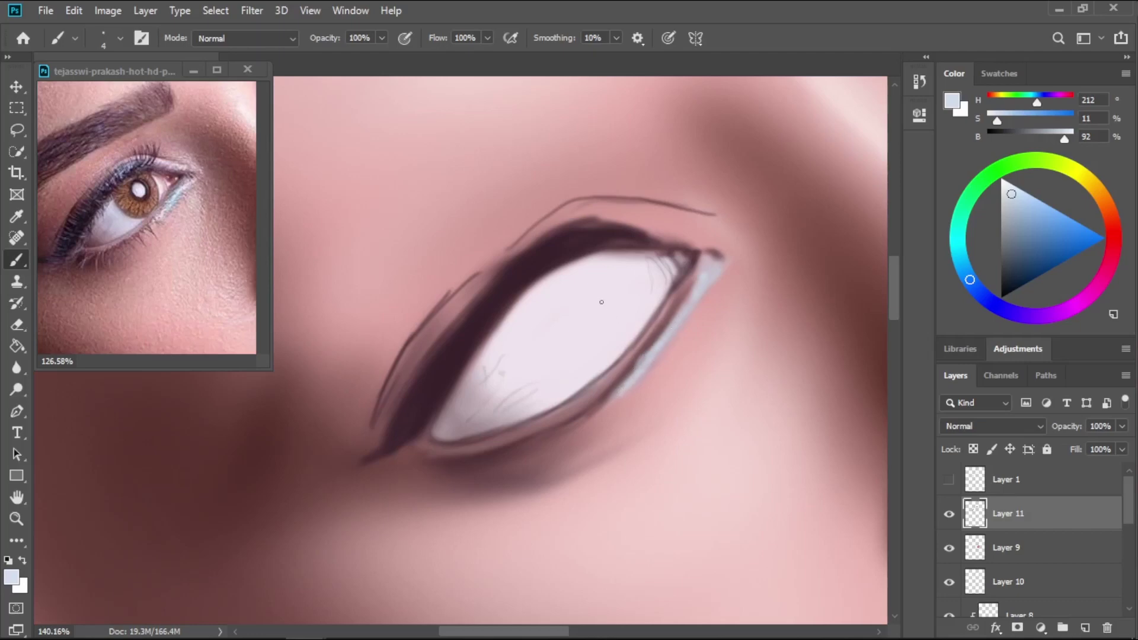
key(])
mouse_move(709, 240)
mouse_down()
mouse_move(633, 224)
mouse_move(631, 214)
mouse_move(581, 224)
mouse_move(612, 210)
mouse_move(517, 231)
mouse_move(629, 218)
mouse_move(567, 225)
mouse_move(539, 264)
mouse_up()
key(])
key(])
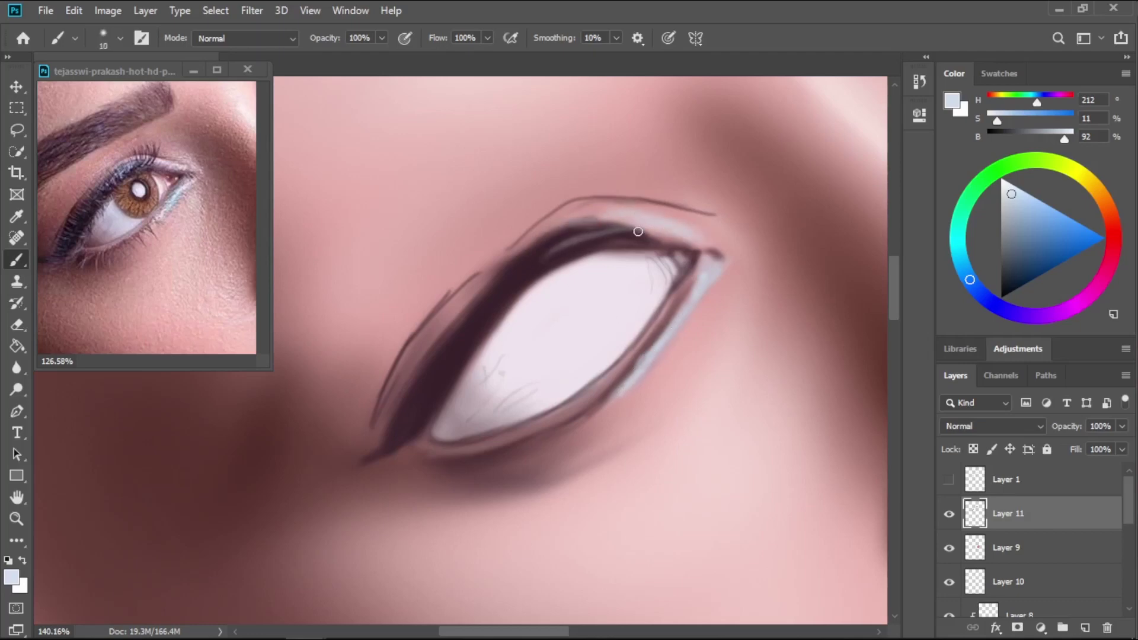
drag(638, 233, 544, 265)
Pick pure white and paint a bright highlight on the upper lid just under the crease line.
click(1001, 178)
key([)
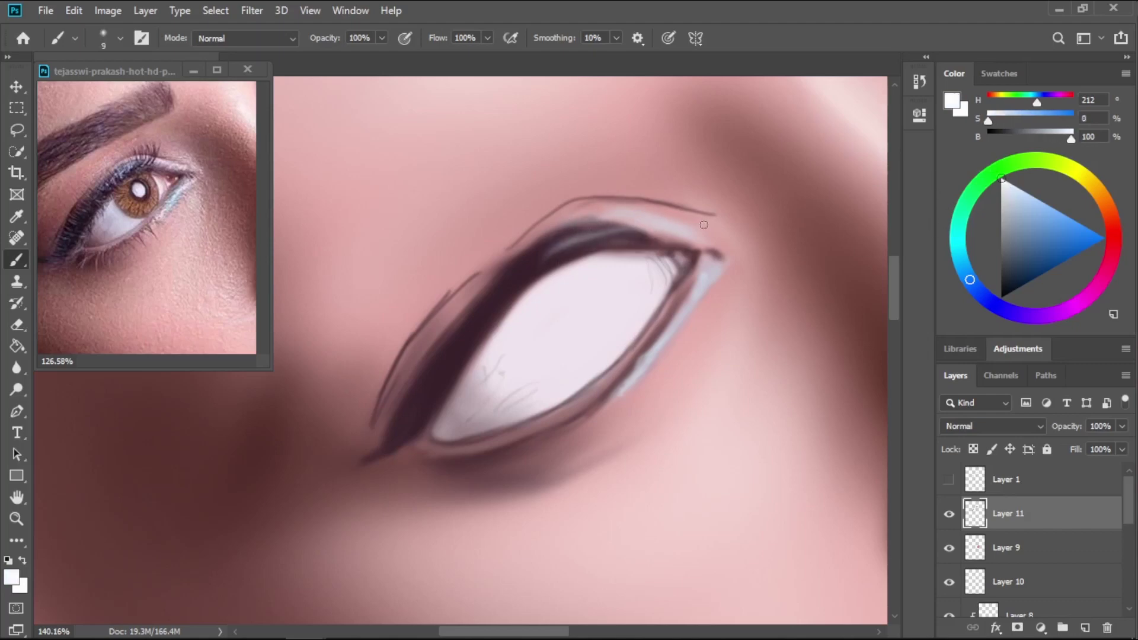
mouse_move(708, 223)
mouse_down()
mouse_move(686, 211)
mouse_move(611, 210)
mouse_up()
mouse_move(695, 220)
mouse_down()
mouse_move(563, 204)
mouse_move(536, 225)
mouse_up()
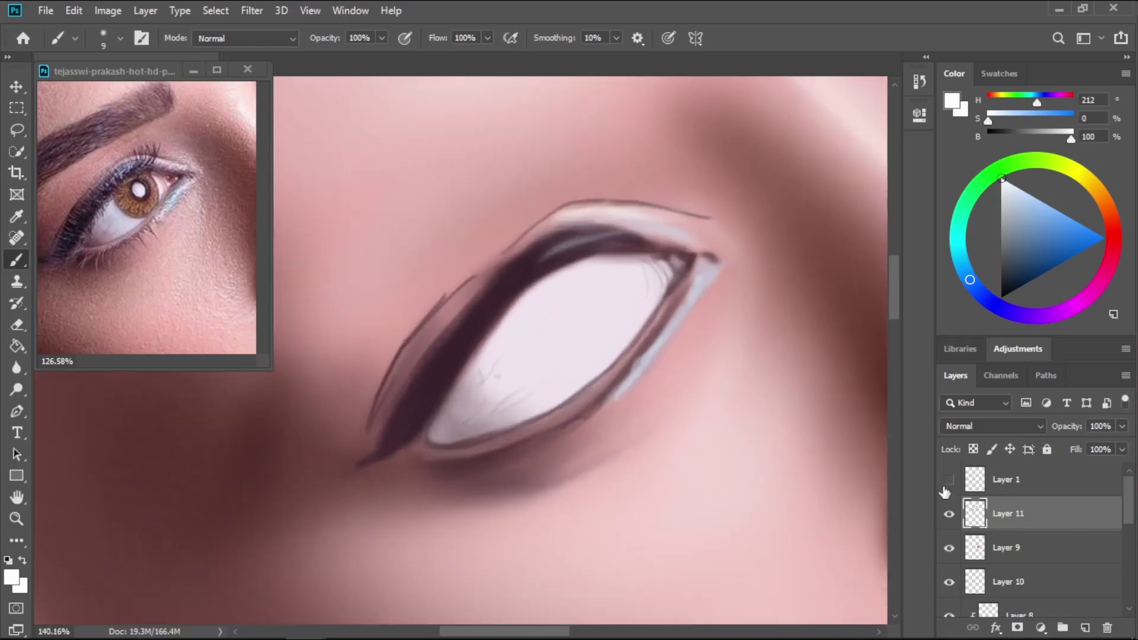
Show the Layer 1 sketch, sample greyish mauve from the inner corner, and shade the eye white between that corner and the iris.
click(949, 480)
drag(666, 309, 538, 330)
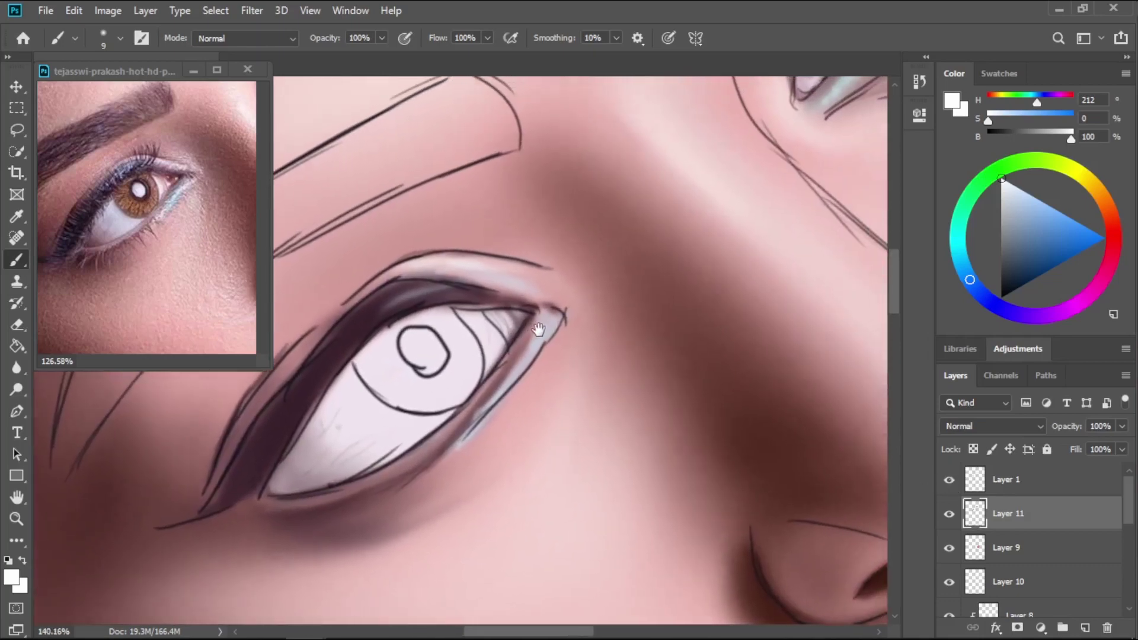
key(i)
click(515, 316)
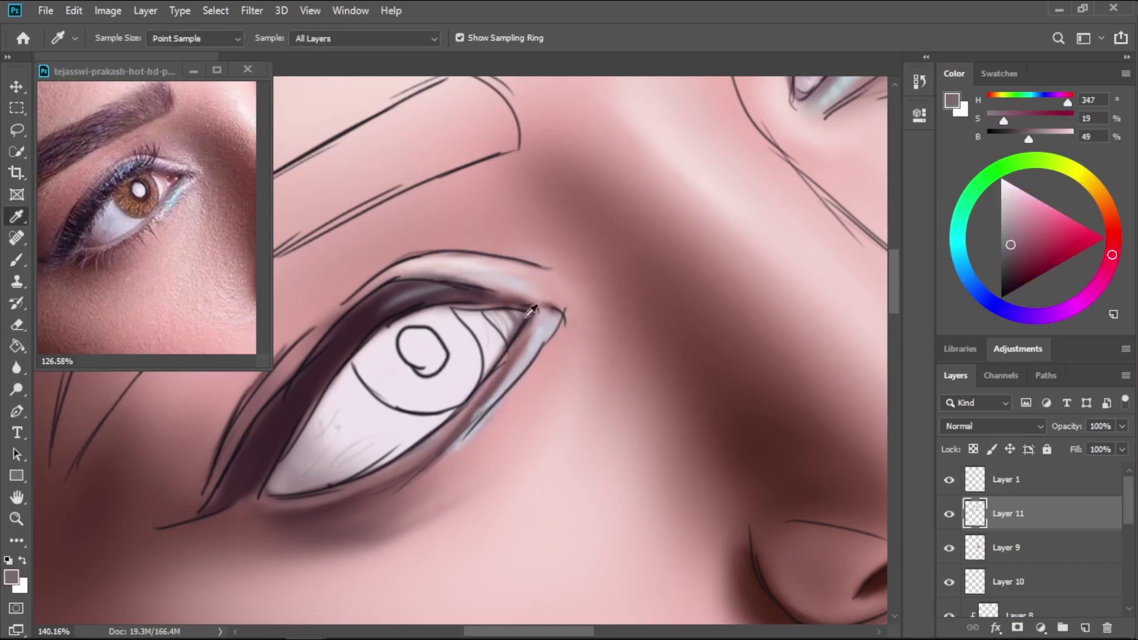
key(b)
mouse_move(487, 318)
mouse_down()
mouse_move(504, 340)
mouse_move(488, 343)
mouse_up()
key([)
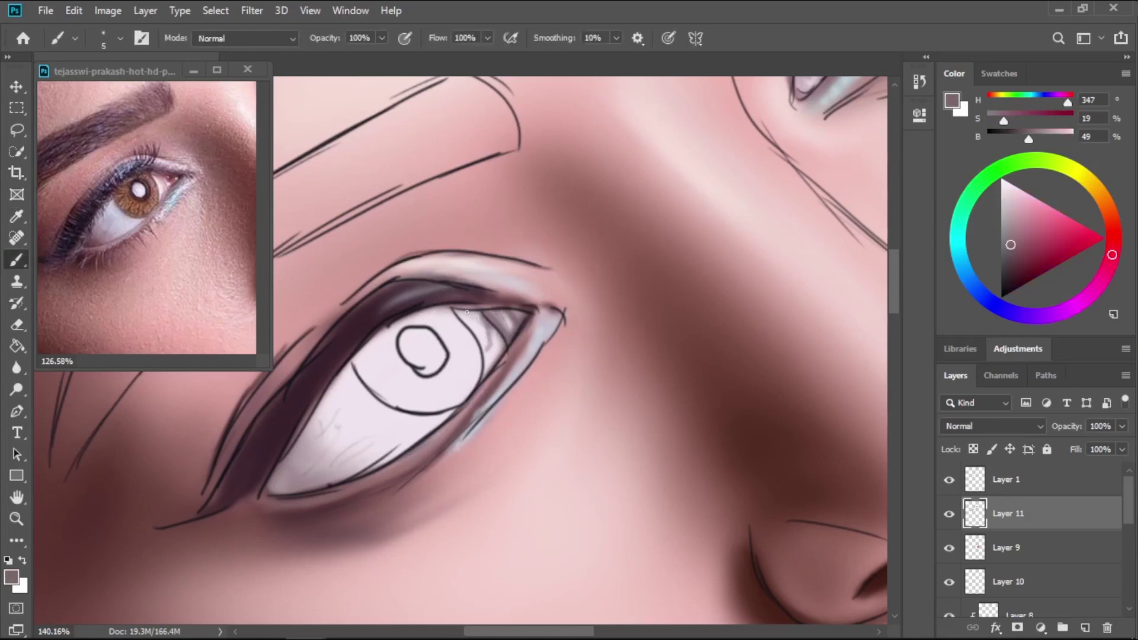
Sample dark reddish brown, fill the second eye's whole iris with it, and hide the Layer 1 sketch.
mouse_move(589, 333)
mouse_down()
mouse_move(465, 444)
mouse_move(802, 223)
mouse_up()
key(i)
click(688, 155)
key(b)
key(])
key(])
key(])
key(])
mouse_move(507, 356)
mouse_down()
mouse_move(533, 363)
mouse_move(569, 384)
mouse_move(565, 373)
mouse_move(559, 380)
mouse_move(578, 356)
mouse_move(554, 313)
mouse_move(477, 356)
mouse_move(527, 325)
mouse_move(556, 358)
mouse_move(552, 313)
mouse_move(567, 336)
mouse_move(568, 374)
mouse_move(539, 380)
mouse_move(572, 346)
mouse_up()
click(948, 479)
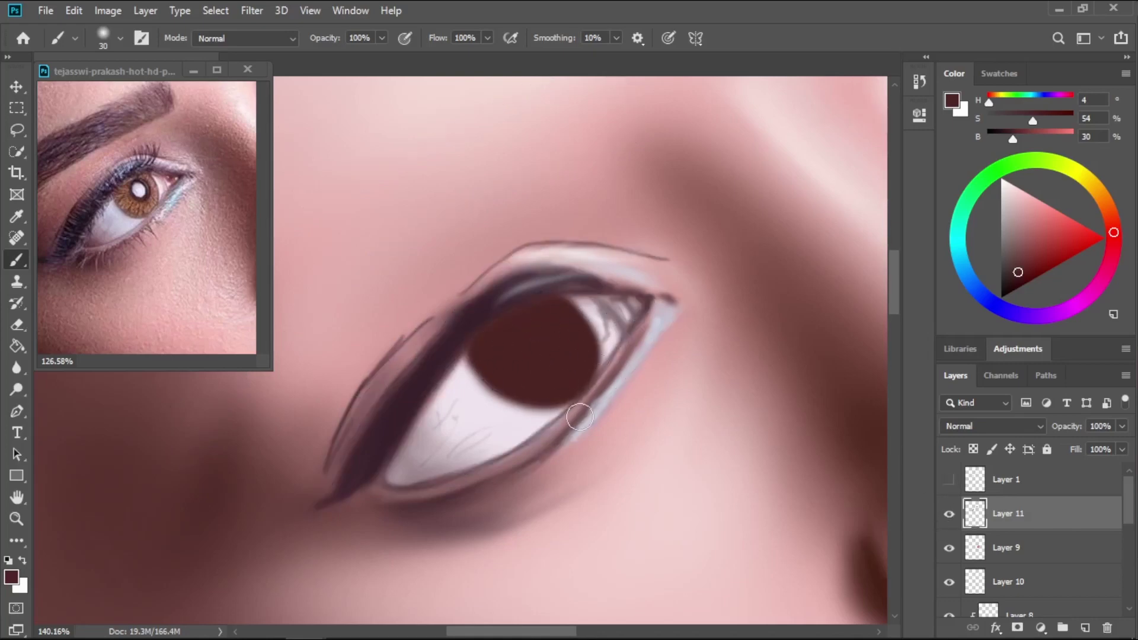
Sample brown from the reference photo's iris and paint thin radial strokes across the lower part of the iris.
key(i)
click(142, 200)
click(143, 200)
key(b)
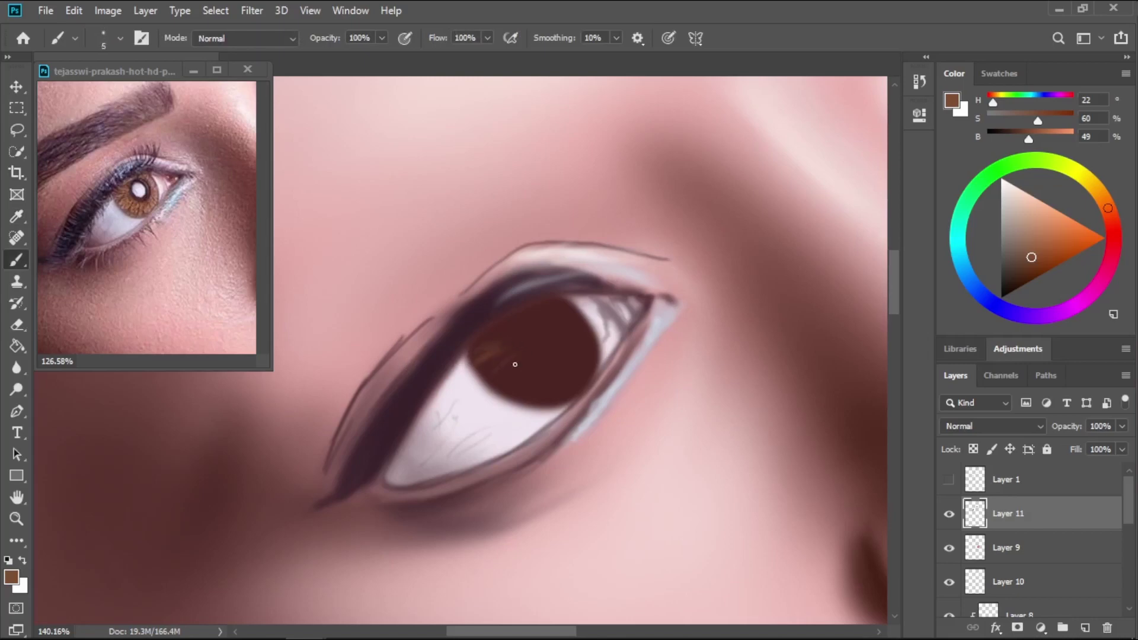
mouse_move(525, 360)
mouse_down()
mouse_move(522, 395)
mouse_move(504, 395)
mouse_move(540, 366)
mouse_move(539, 396)
mouse_move(549, 395)
mouse_move(562, 360)
mouse_move(576, 383)
mouse_move(555, 400)
mouse_move(543, 369)
mouse_move(554, 365)
mouse_move(538, 403)
mouse_up()
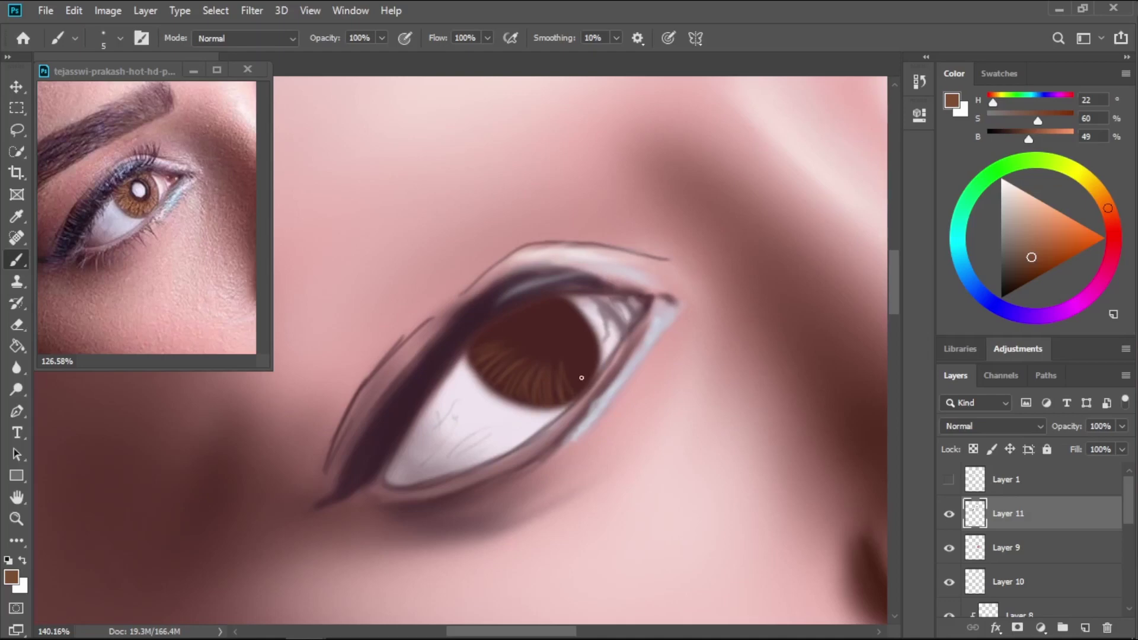
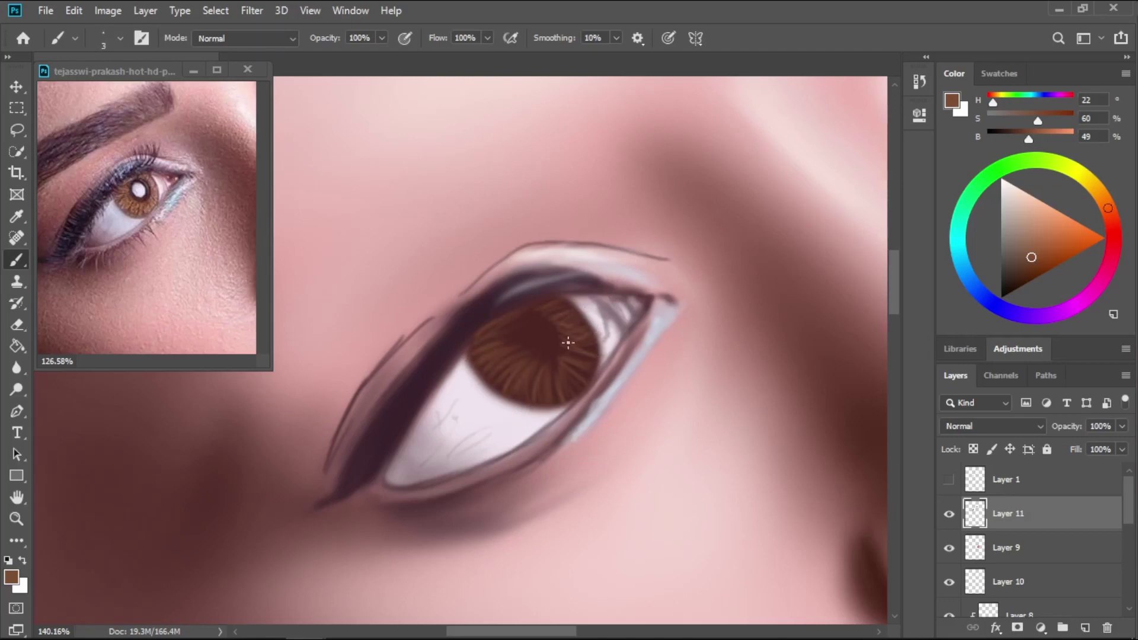
Sample muted brown from the first eye's iris and paint thin radial strokes around the second eye's iris.
scroll(593, 391, right, 10)
scroll(593, 391, up, 4)
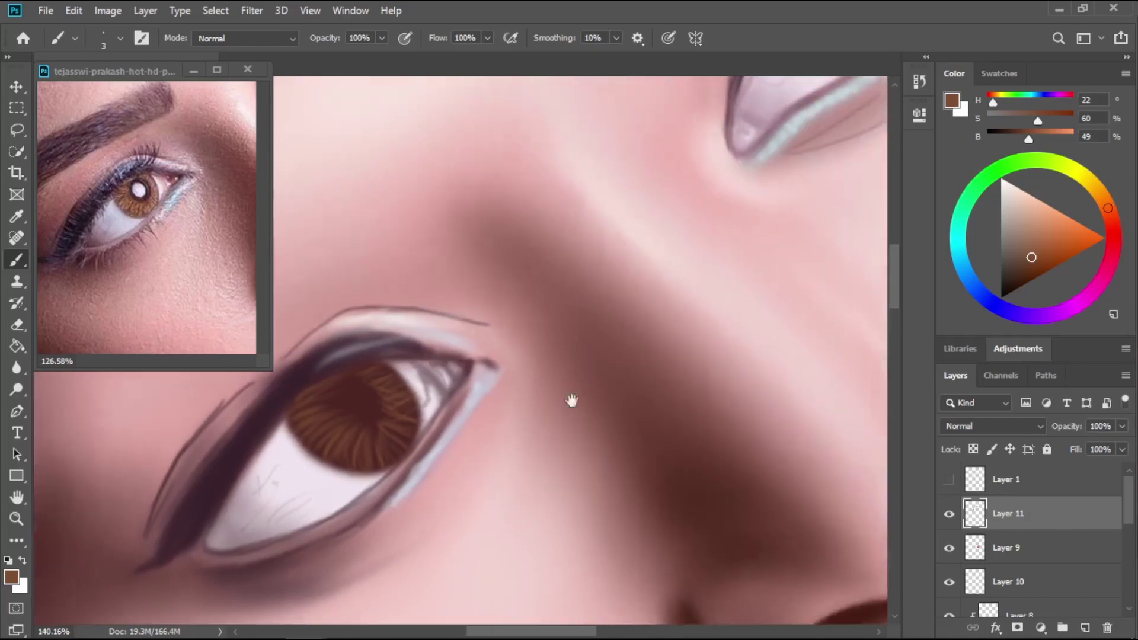
key(i)
click(574, 200)
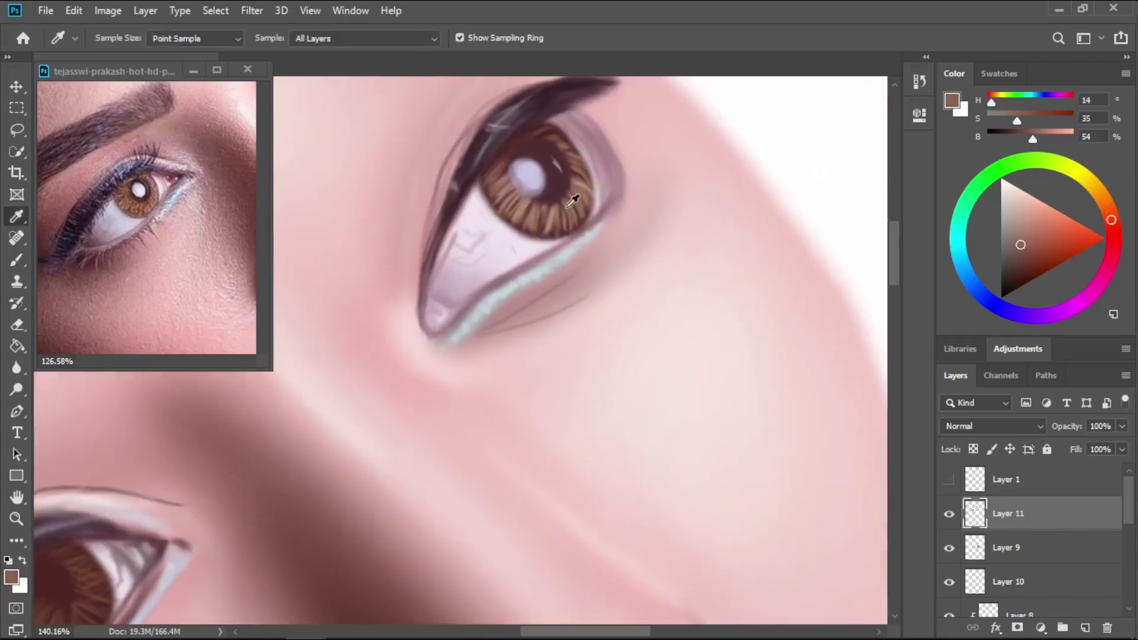
click(566, 208)
scroll(411, 443, down, 3)
scroll(412, 442, left, 5)
key(b)
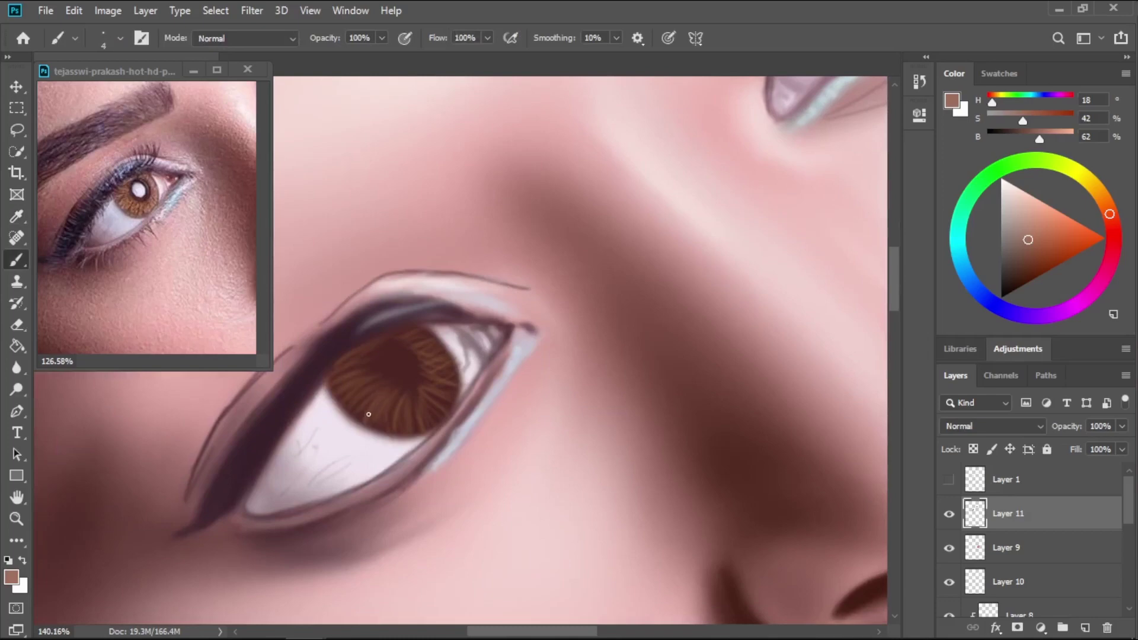
drag(352, 403, 356, 372)
drag(375, 417, 388, 386)
drag(396, 423, 407, 384)
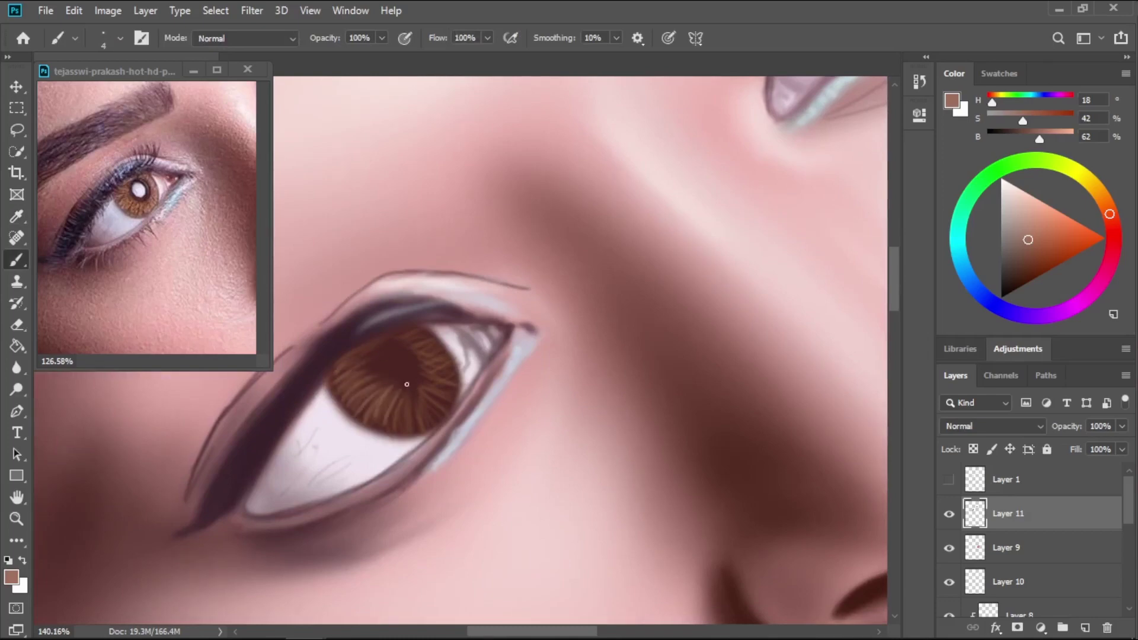
drag(402, 428, 398, 398)
mouse_move(415, 433)
mouse_down()
mouse_move(412, 393)
mouse_move(439, 426)
mouse_move(430, 384)
mouse_move(458, 375)
mouse_move(454, 362)
mouse_move(426, 368)
mouse_move(443, 341)
mouse_move(413, 351)
mouse_up()
drag(423, 337, 399, 341)
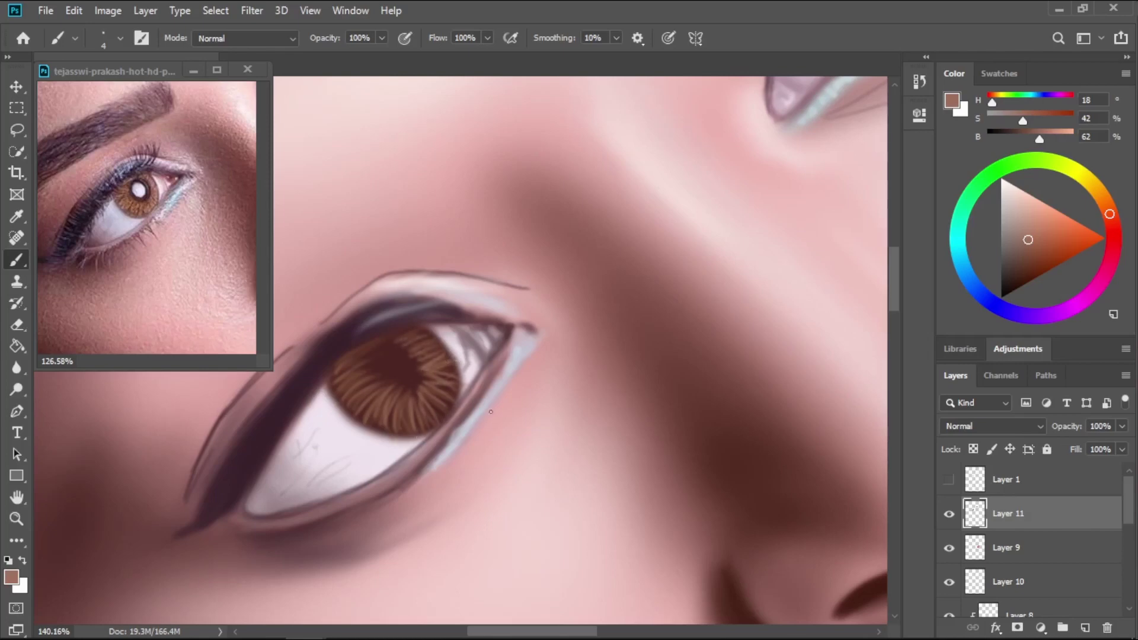
Sample lighter pinkish brown from the first eye's iris and add fine light radial strokes over the second iris.
drag(518, 378, 252, 614)
alt+click(639, 234)
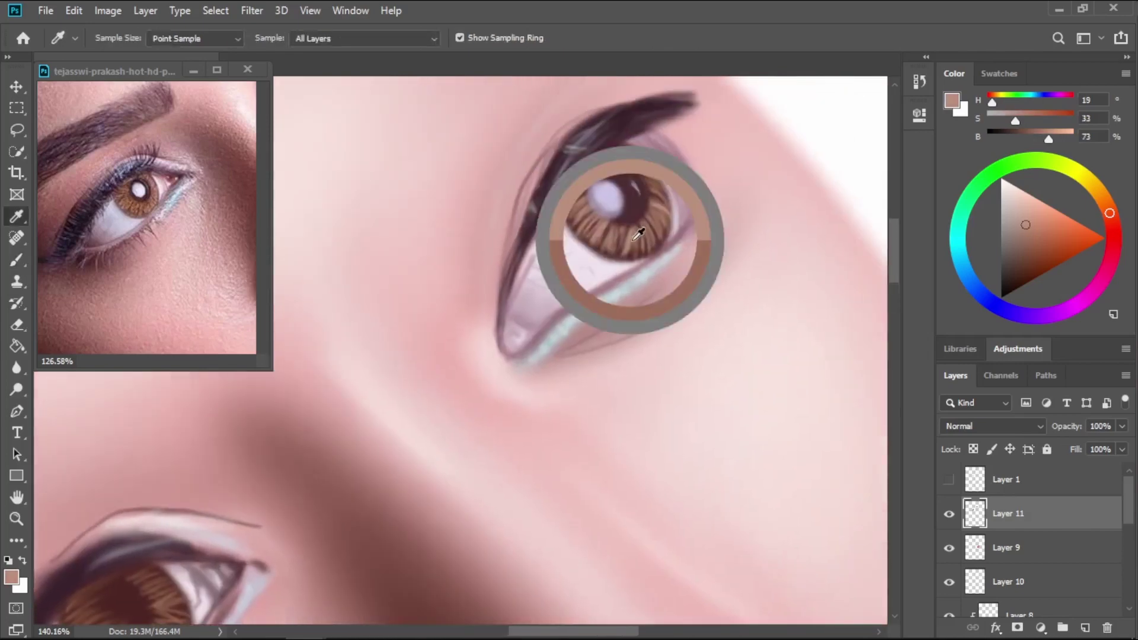
drag(375, 480, 748, 292)
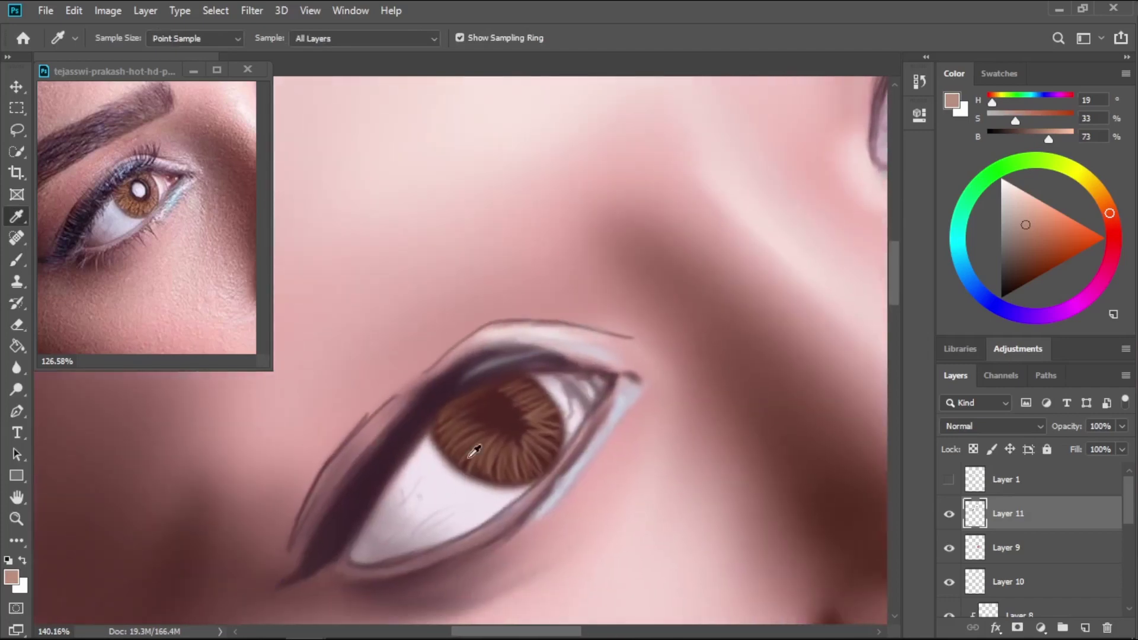
mouse_move(467, 458)
mouse_down()
mouse_move(486, 435)
mouse_move(470, 437)
mouse_move(523, 454)
mouse_move(533, 438)
mouse_move(554, 454)
mouse_move(528, 419)
mouse_up()
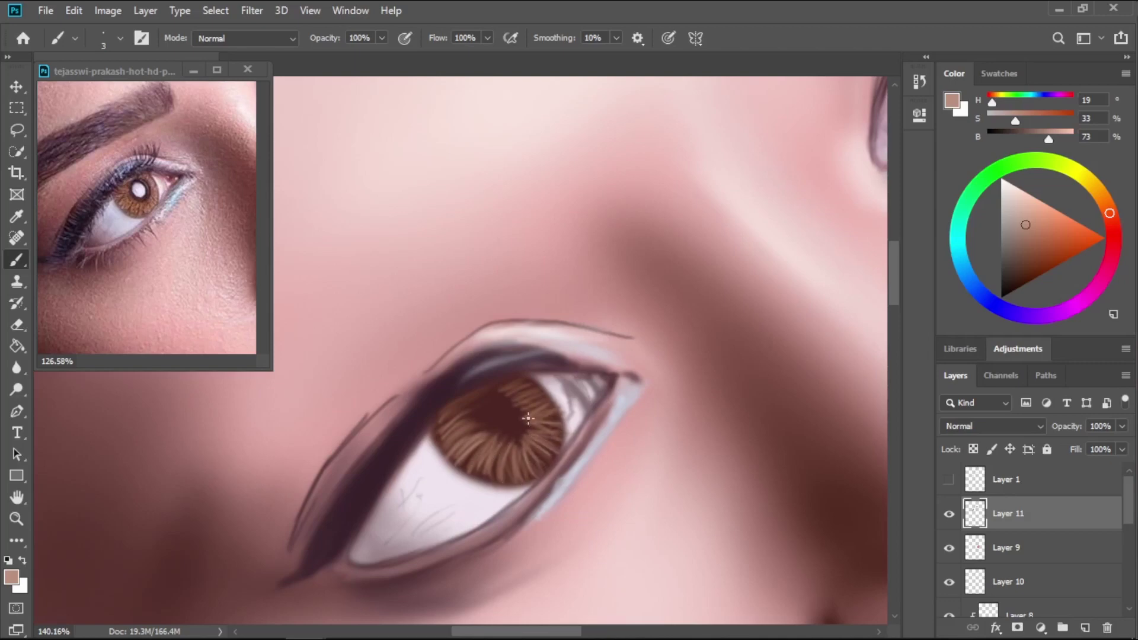
Sample dark plum from the first eye and paint a solid round pupil in the second iris with a size 20 soft brush.
alt+scroll(541, 433, down, 2)
alt+scroll(415, 415, up, 2)
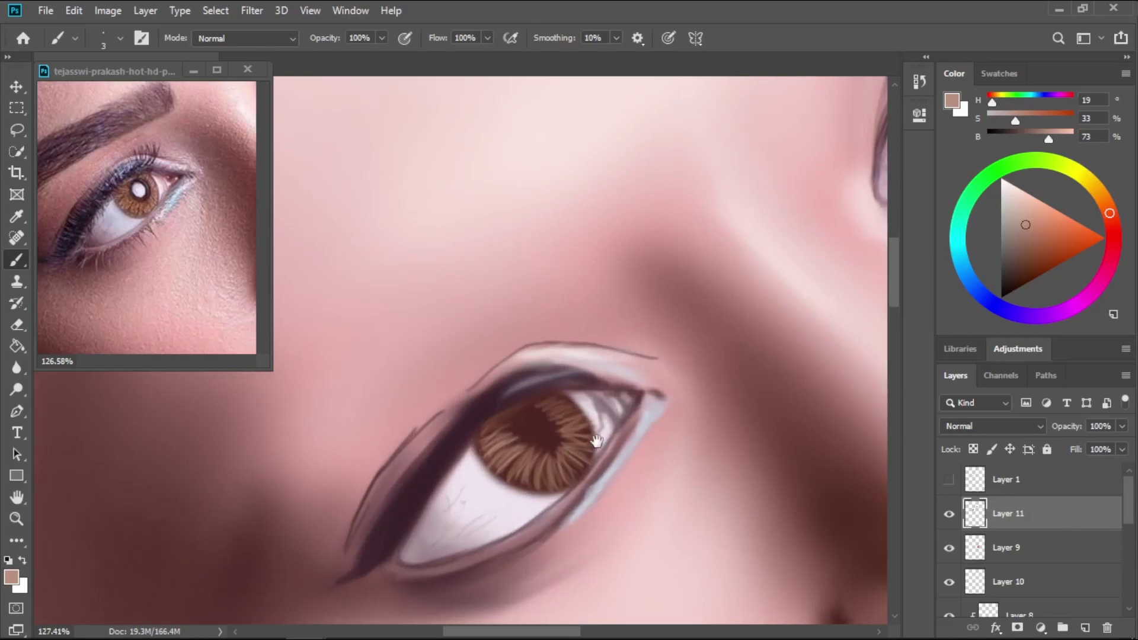
drag(597, 440, 373, 525)
key(i)
click(762, 123)
drag(448, 440, 685, 282)
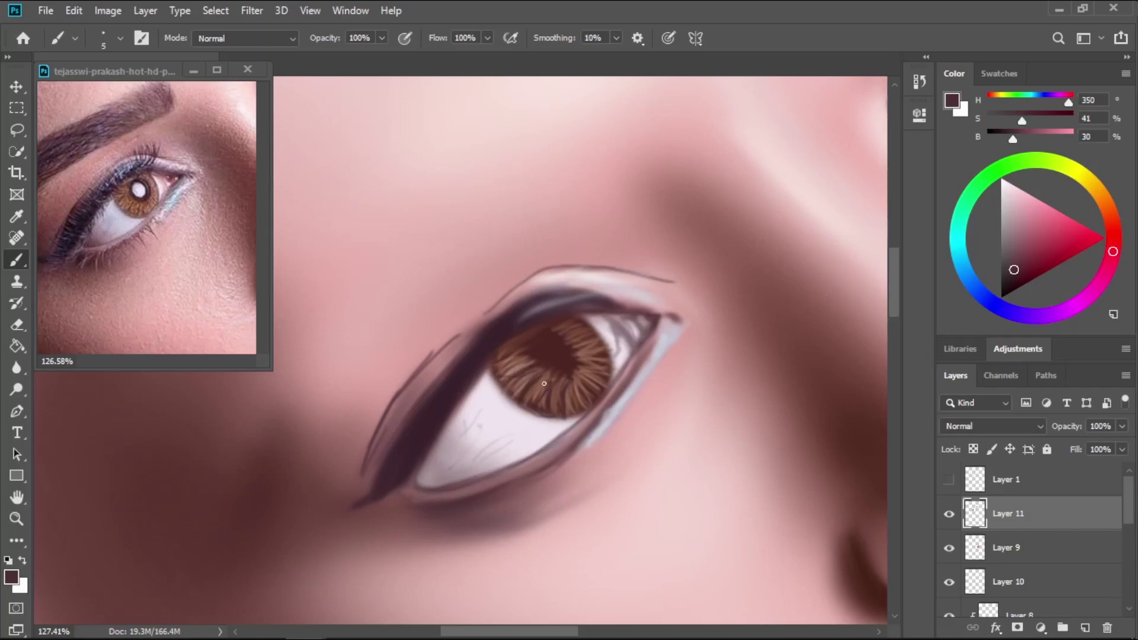
key(bracketright)
key(bracketright)
key(bracketright)
key(bracketright)
key(bracketright)
key(bracketright)
mouse_move(569, 371)
mouse_down()
mouse_move(564, 345)
mouse_move(538, 340)
mouse_move(554, 361)
mouse_move(566, 356)
mouse_up()
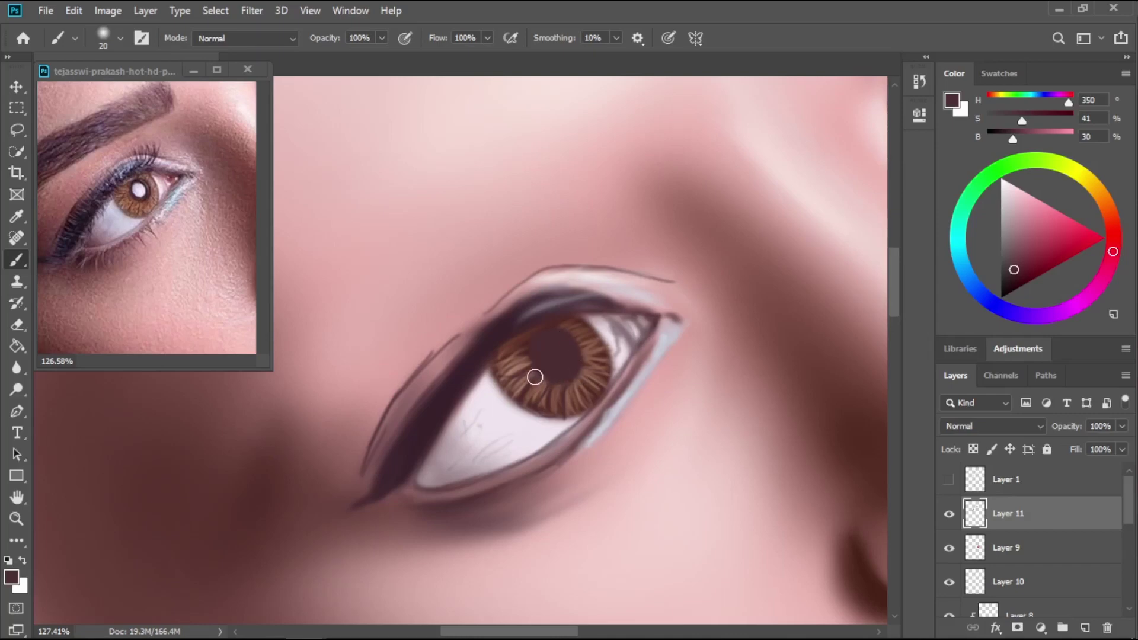
Sample pale lavender from the reference photo and paint a round catchlight inside the second eye's pupil.
key(i)
click(144, 167)
key(b)
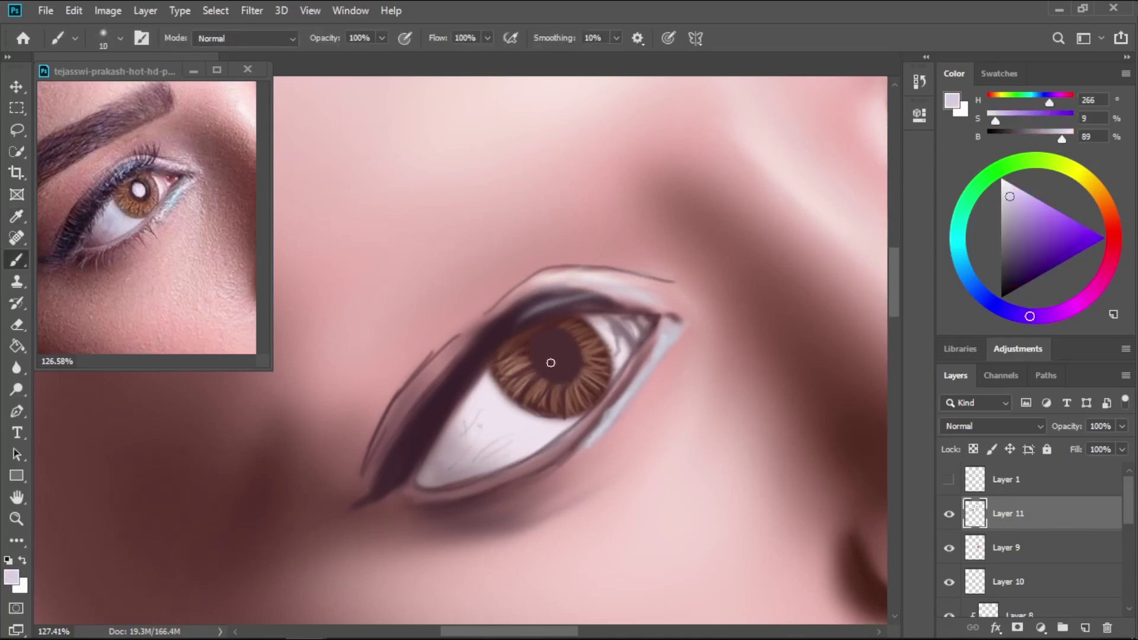
mouse_move(549, 359)
mouse_down()
mouse_move(554, 347)
mouse_move(542, 356)
mouse_move(551, 363)
mouse_up()
key(bracketright)
scroll(545, 376, down, 2)
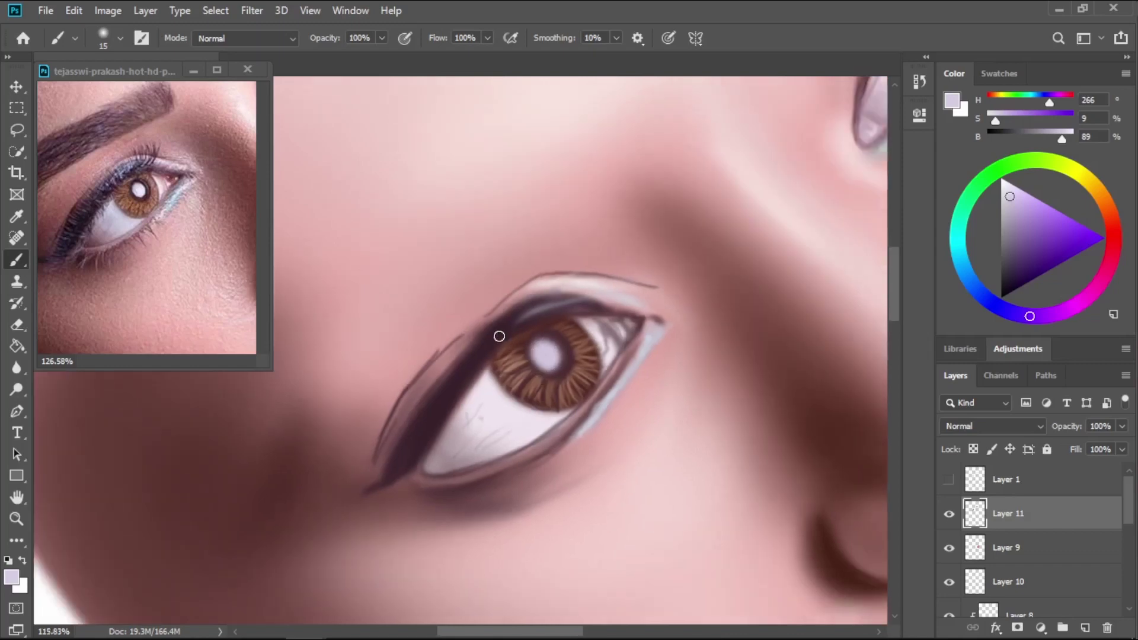
Add a new layer above Layer 11 and choose a fine brush preset at size 7 for the eyelashes.
scroll(614, 374, down, 5)
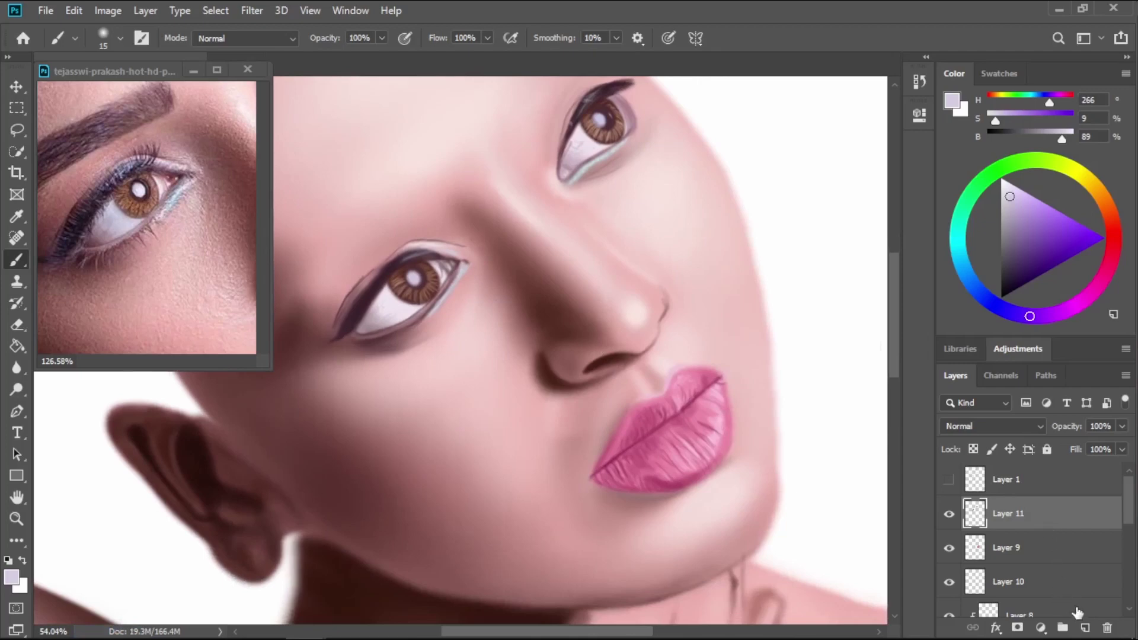
click(1086, 627)
click(121, 38)
drag(511, 254, 511, 389)
click(216, 318)
click(743, 47)
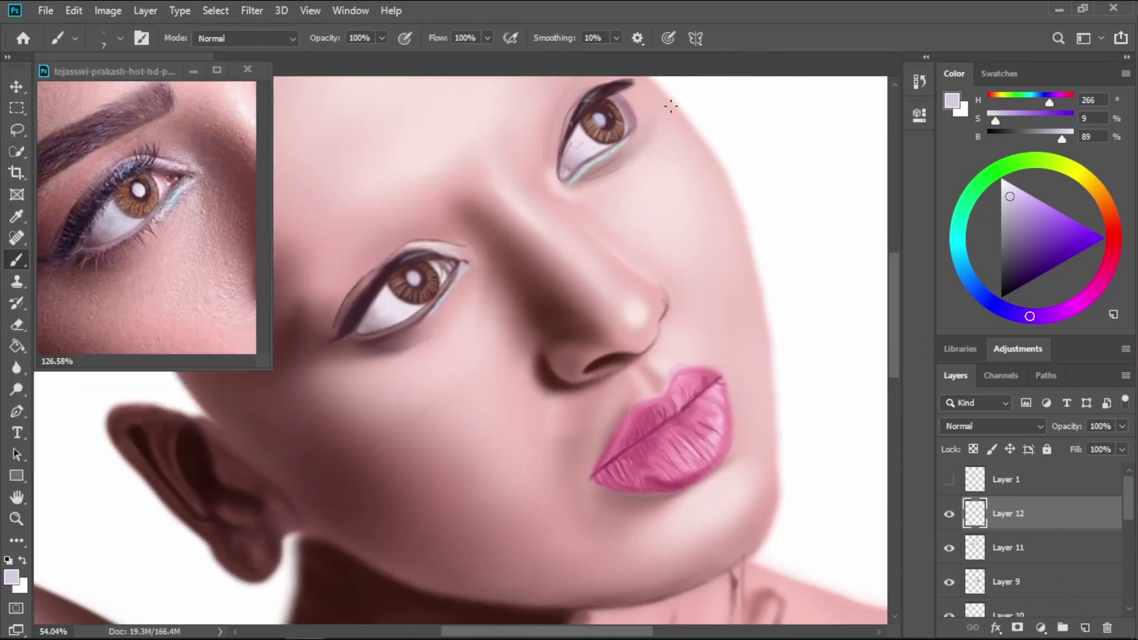
Sample dark plum from the first eye's liner and paint curved upper lashes, with the reference photo showing the same eye.
drag(663, 98, 583, 280)
scroll(529, 278, up, 2)
scroll(528, 277, up, 3)
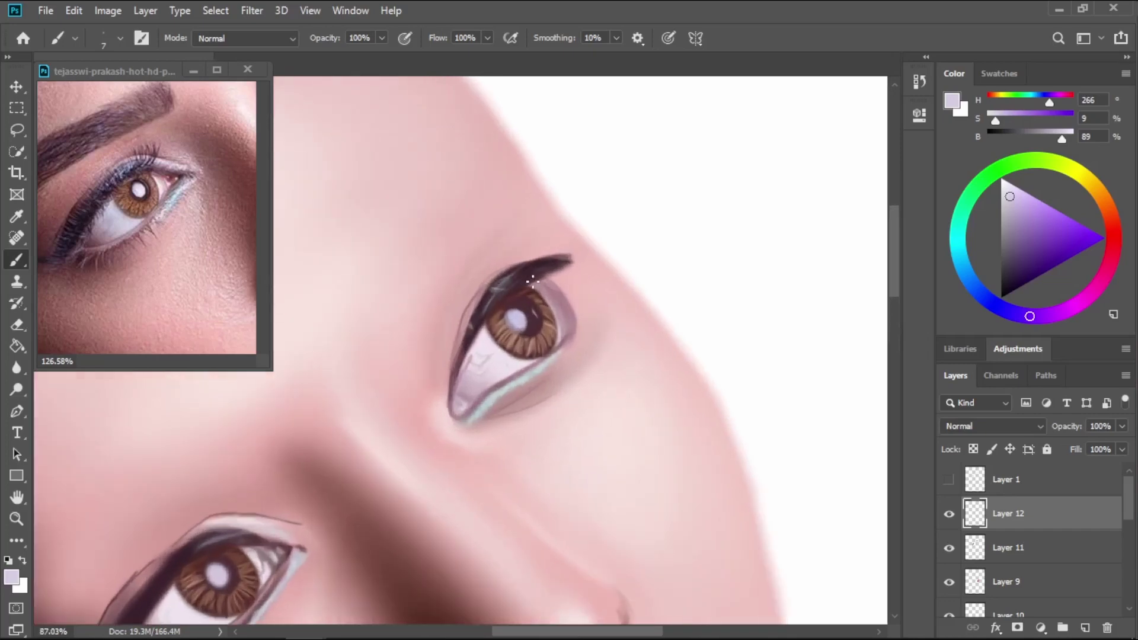
alt+click(539, 265)
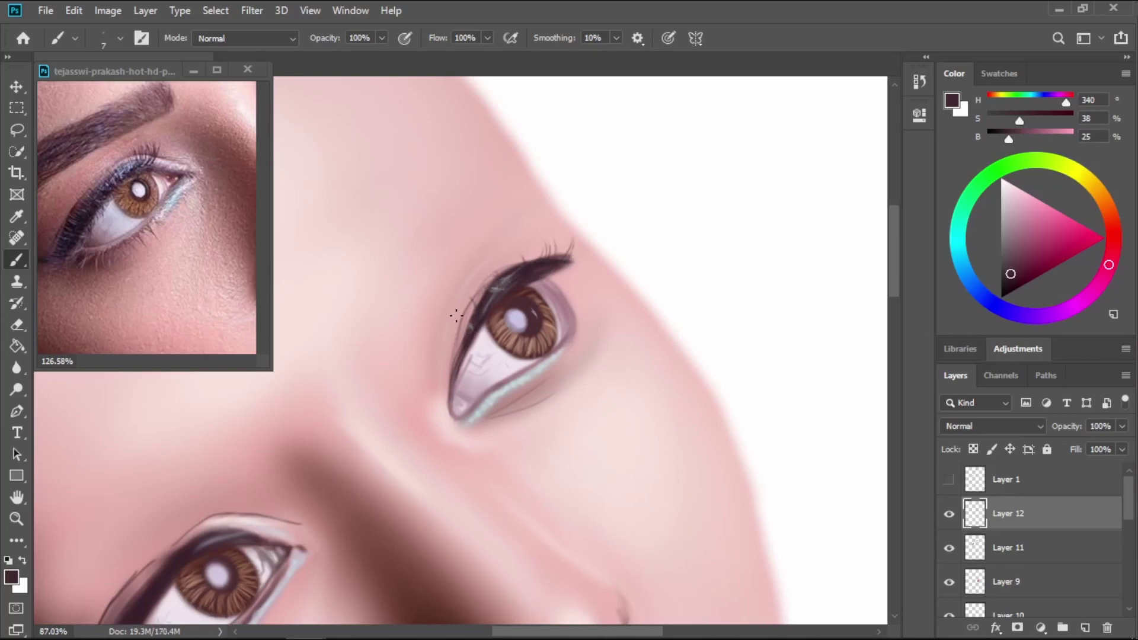
click(232, 237)
mouse_move(237, 219)
mouse_down()
mouse_move(162, 251)
mouse_move(219, 278)
mouse_up()
click(444, 260)
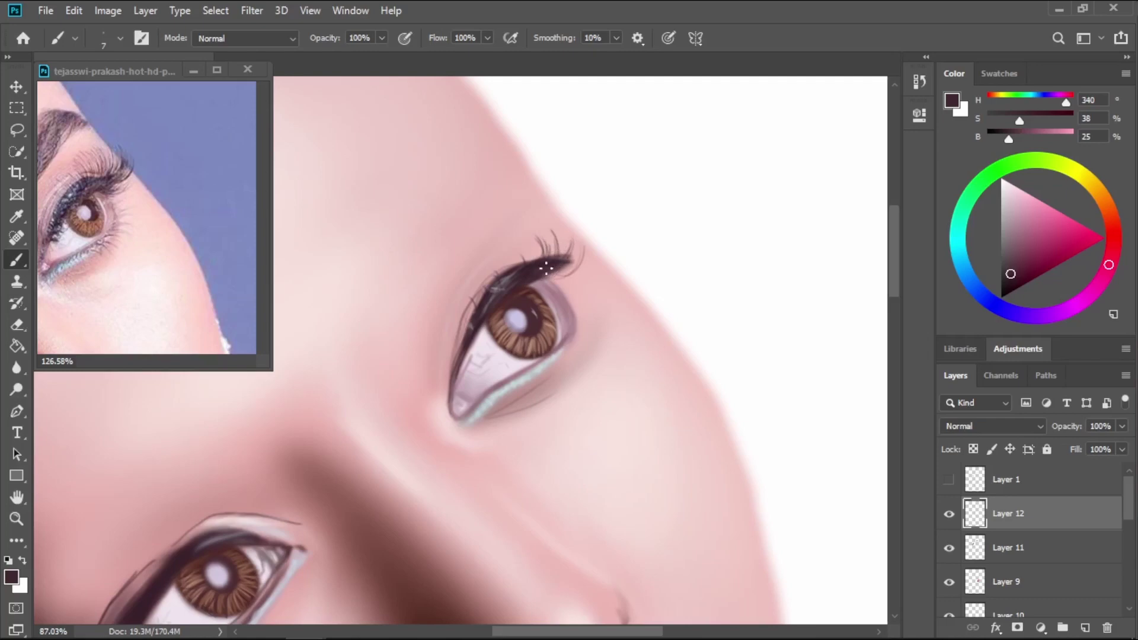
drag(551, 280, 578, 252)
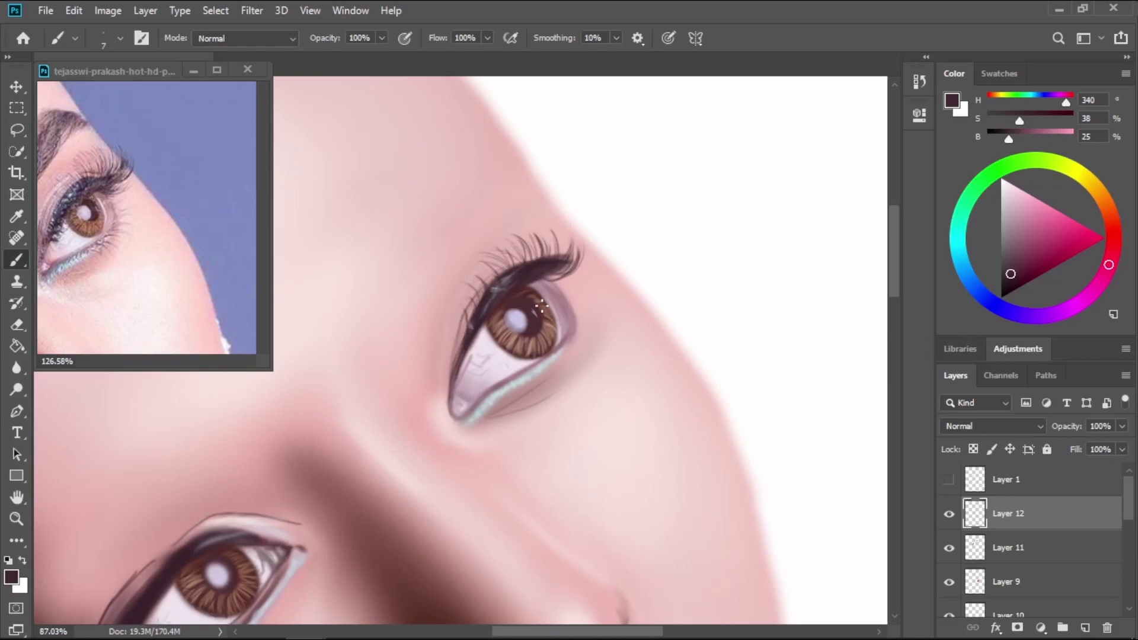
Paint short curved lashes along the outer corner and lower lid of the first eye.
scroll(591, 318, up, 4)
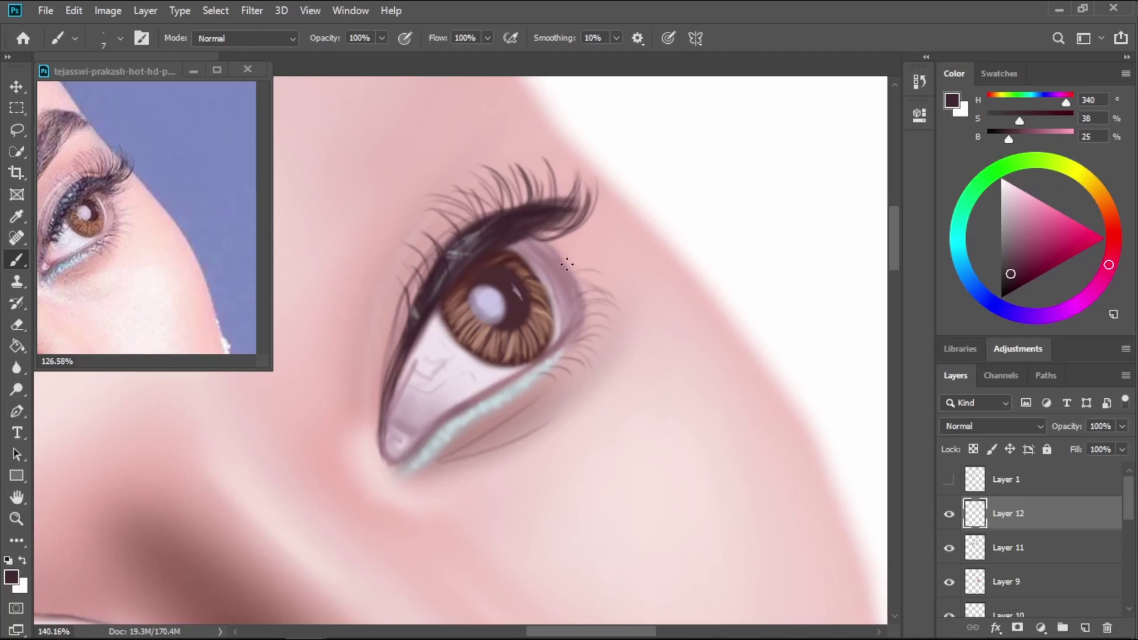
mouse_move(557, 370)
mouse_down()
mouse_move(722, 295)
mouse_move(708, 339)
mouse_up()
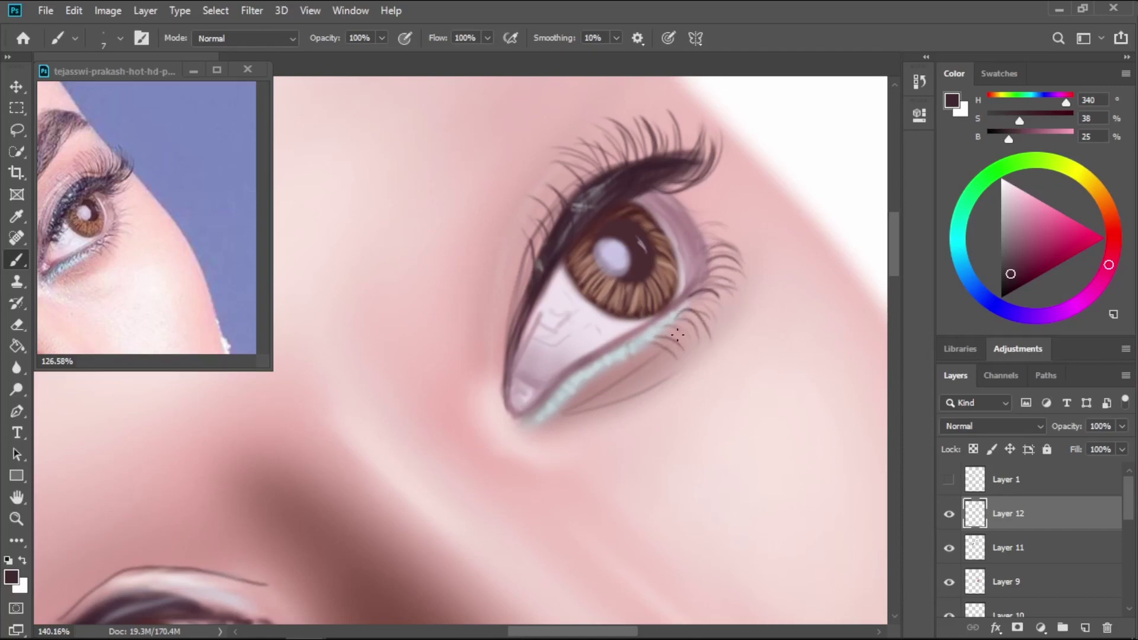
scroll(683, 318, down, 3)
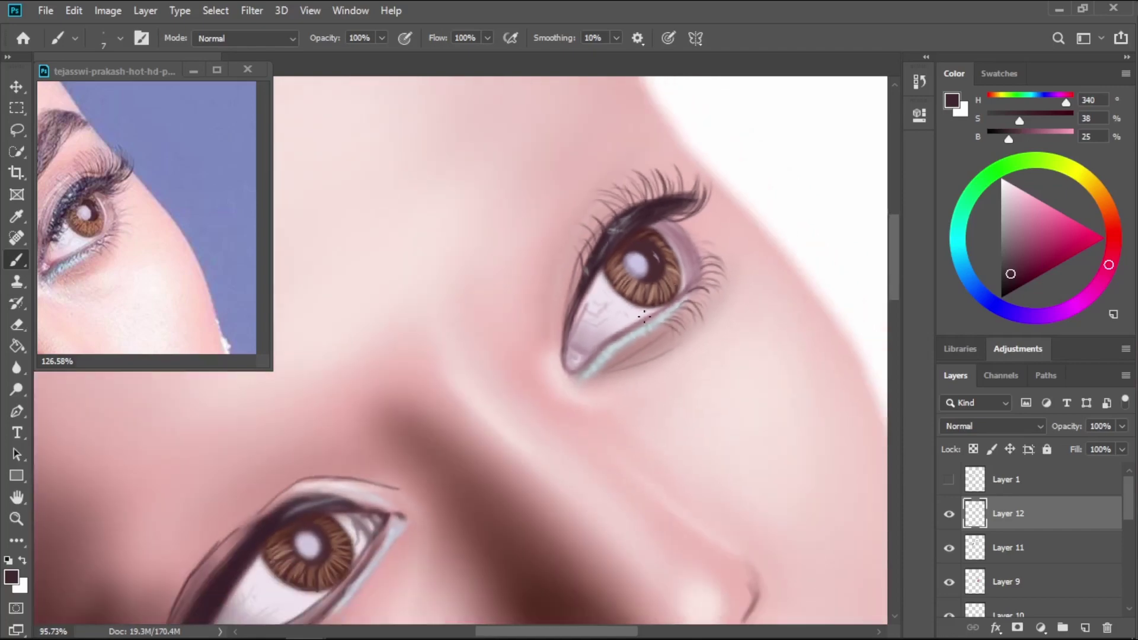
Thicken the first eye's upper lashes with longer curved strokes fanning out around the outer corner.
scroll(598, 240, up, 4)
drag(729, 185, 767, 127)
mouse_move(736, 191)
mouse_down()
mouse_move(777, 128)
mouse_move(793, 140)
mouse_up()
drag(712, 205, 745, 183)
drag(748, 167, 740, 106)
mouse_move(748, 167)
mouse_down()
mouse_move(743, 105)
mouse_move(714, 101)
mouse_up()
drag(734, 149, 716, 118)
mouse_move(713, 168)
mouse_down()
mouse_move(730, 187)
mouse_move(652, 130)
mouse_up()
drag(756, 174, 782, 110)
scroll(734, 209, down, 1)
drag(757, 178, 764, 106)
drag(761, 173, 781, 105)
Paint curved dark lashes along the second eye's outer upper lid and start its lower lash line.
scroll(750, 167, down, 2)
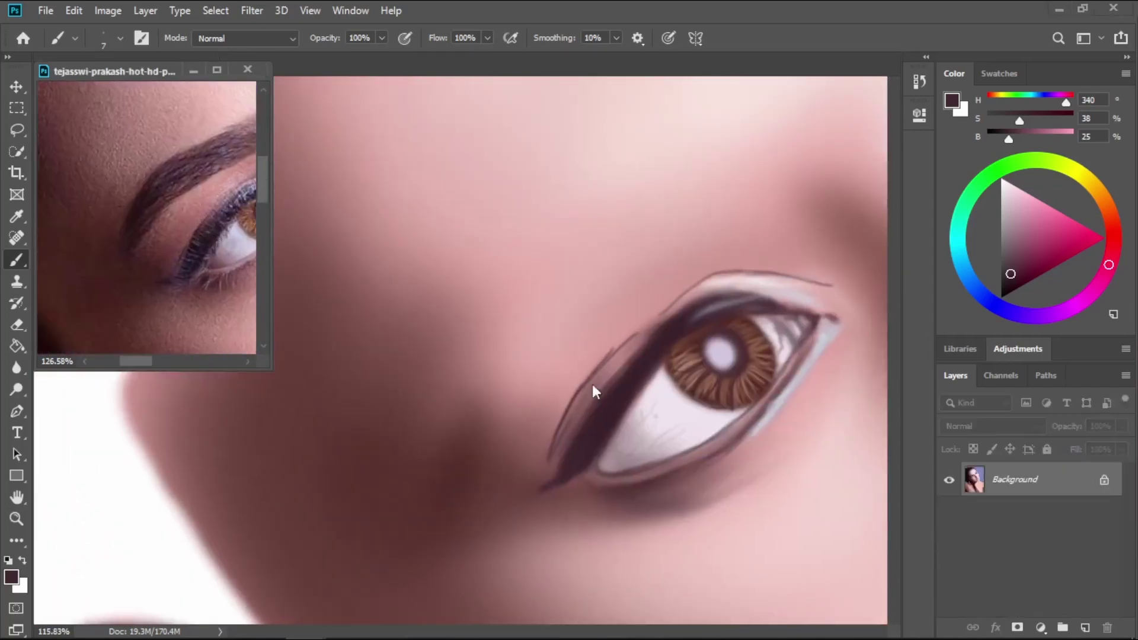
click(609, 437)
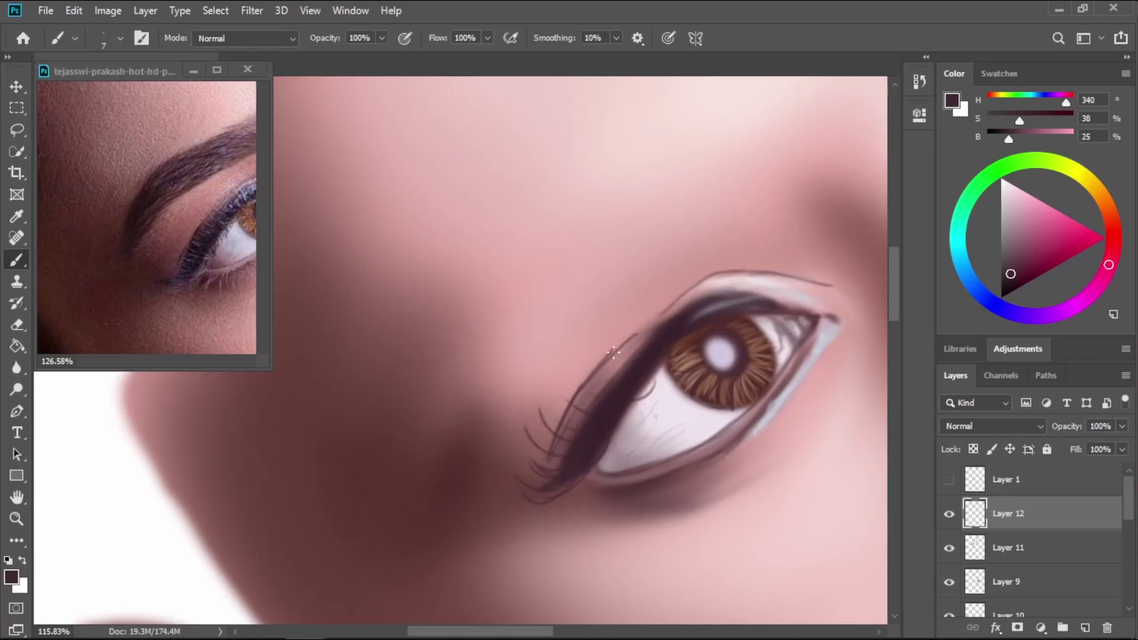
drag(625, 363, 600, 338)
drag(610, 383, 576, 349)
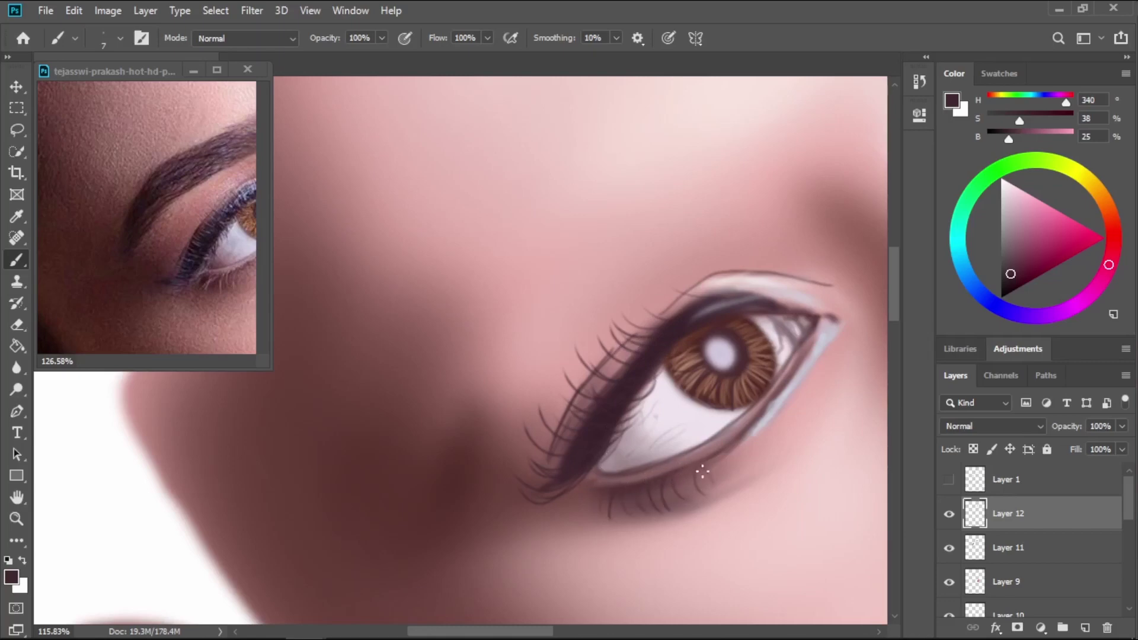
Bring the whole eye into view in the reference photo and extend the second eye's lower lashes toward the inner corner.
click(135, 361)
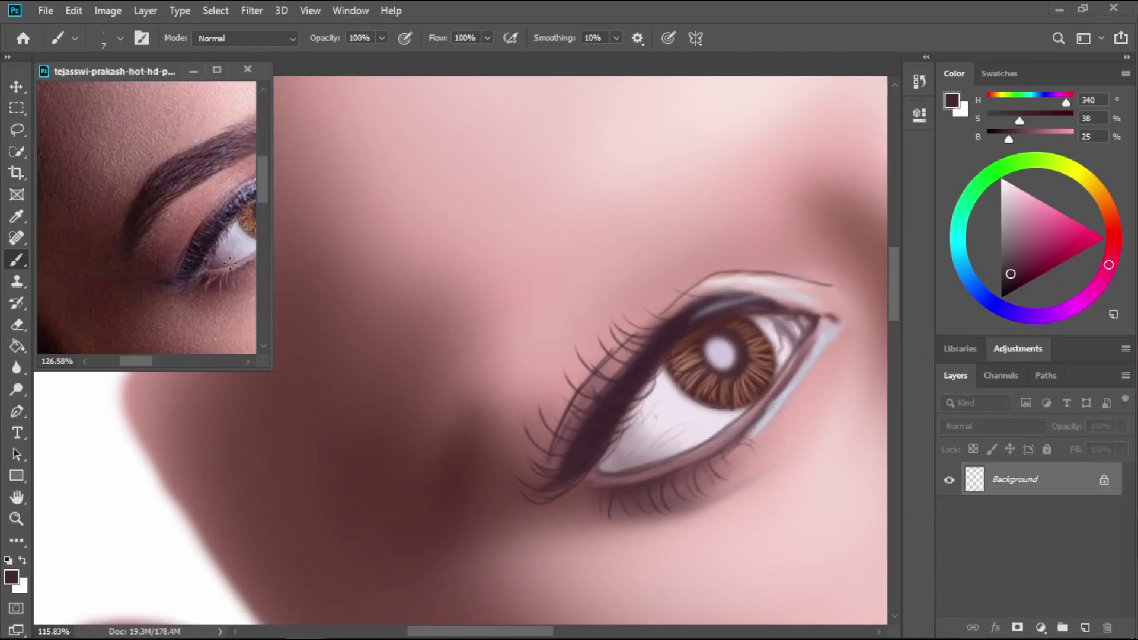
drag(135, 360, 148, 360)
click(752, 433)
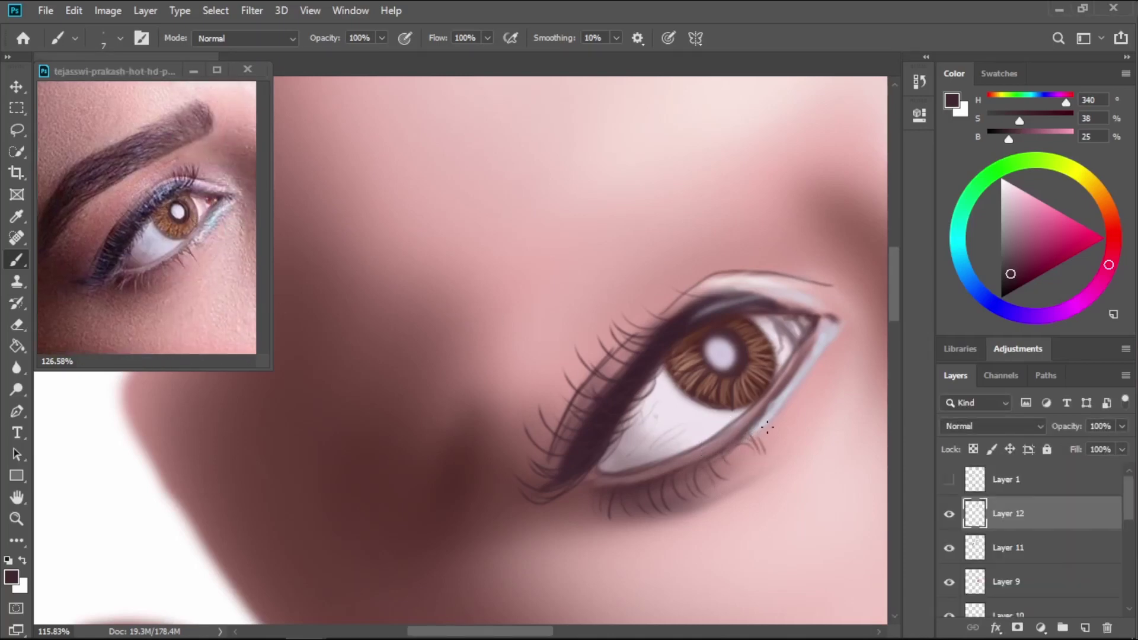
scroll(739, 462, down, 1)
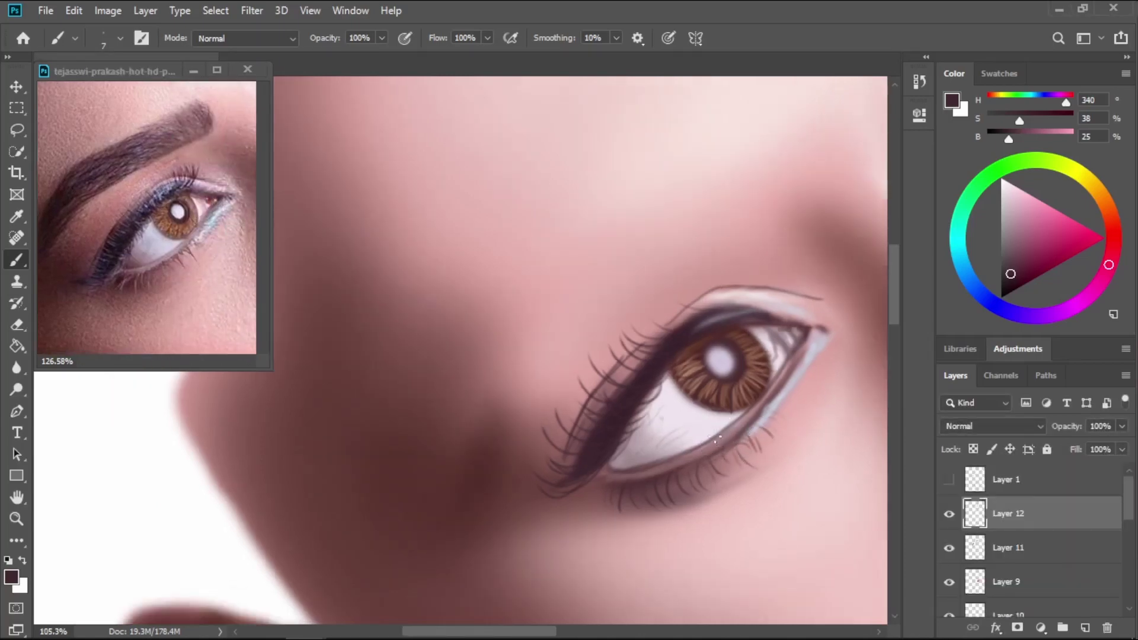
Paint sampled light grey lash strands over the second eye's dark liner, and dark plum lashes along the inner upper lid.
alt+click(796, 304)
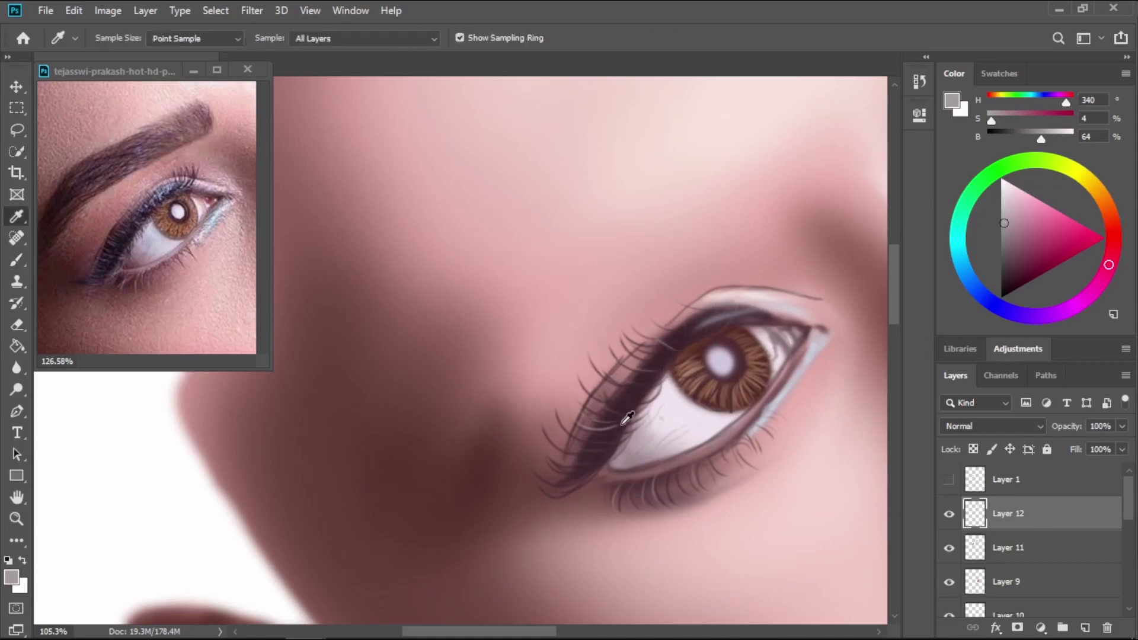
alt+click(632, 400)
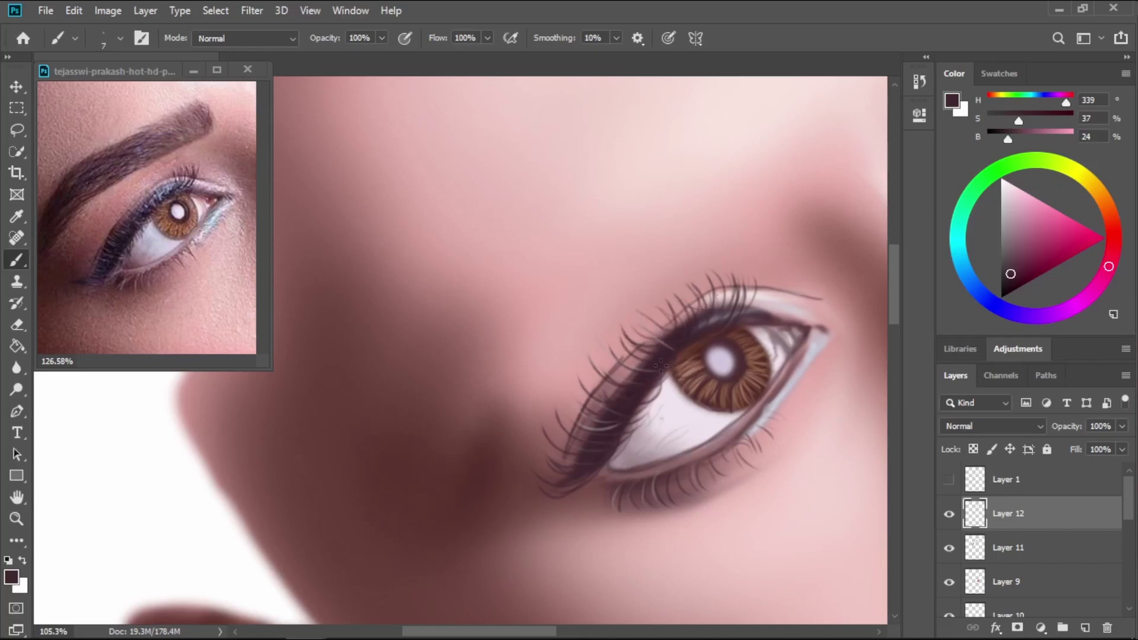
Add a new layer above Layer 12 and show the Layer 1 sketch as a guide for the first eye's eyebrow.
scroll(569, 433, down, 3)
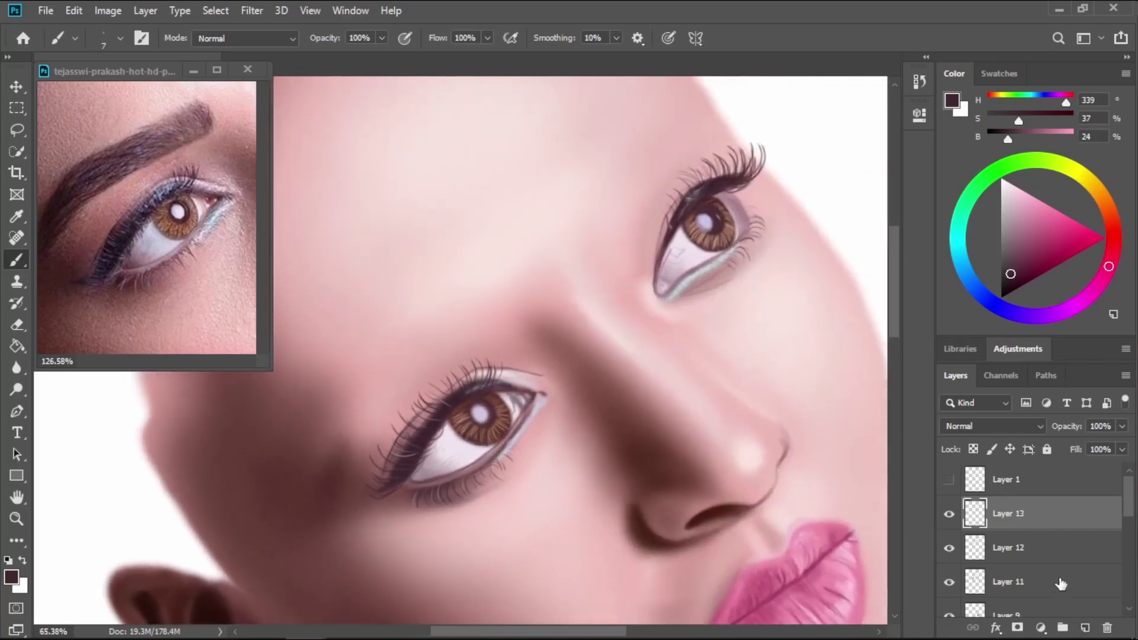
click(948, 479)
scroll(454, 428, up, 5)
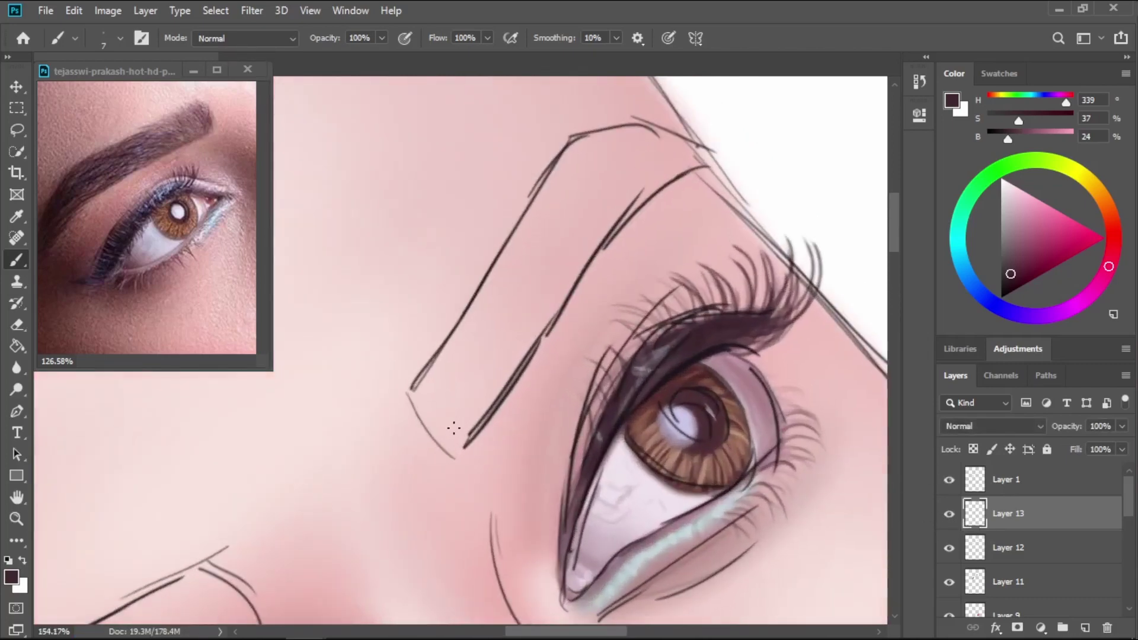
Paint curved dark plum hair strokes at the inner end of the first eye's eyebrow, following the sketched outline.
drag(430, 394, 453, 441)
drag(444, 373, 462, 438)
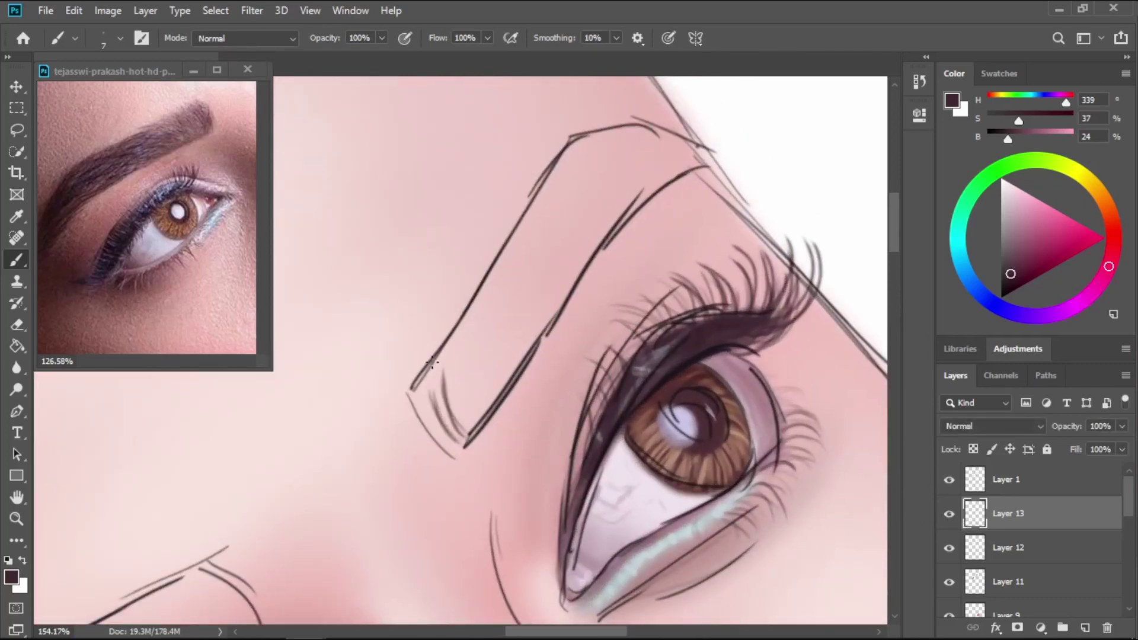
drag(422, 397, 448, 447)
drag(438, 379, 453, 444)
drag(441, 368, 464, 431)
mouse_move(454, 346)
mouse_down()
mouse_move(471, 416)
mouse_move(464, 406)
mouse_up()
mouse_move(462, 335)
mouse_down()
mouse_move(485, 415)
mouse_move(473, 427)
mouse_up()
mouse_move(456, 335)
mouse_down()
mouse_move(477, 407)
mouse_move(451, 439)
mouse_up()
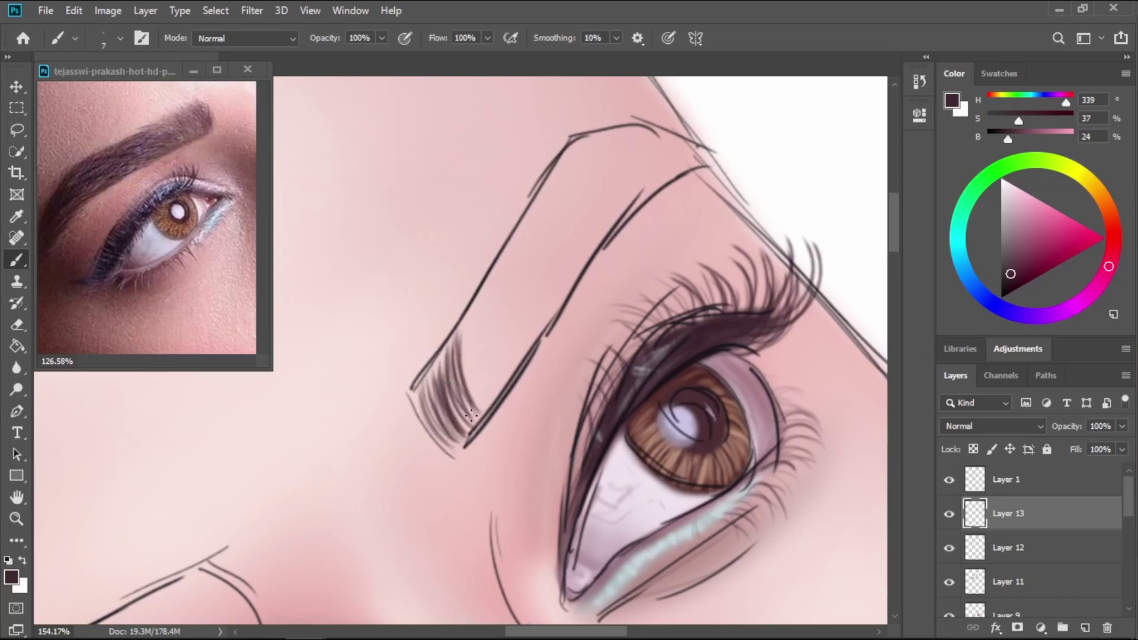
Extend the first eyebrow's hair strokes from its inner end up through the lower half of the sketched shape.
mouse_move(444, 356)
mouse_down()
mouse_move(468, 424)
mouse_move(450, 441)
mouse_up()
mouse_move(474, 320)
mouse_down()
mouse_move(468, 409)
mouse_move(477, 394)
mouse_up()
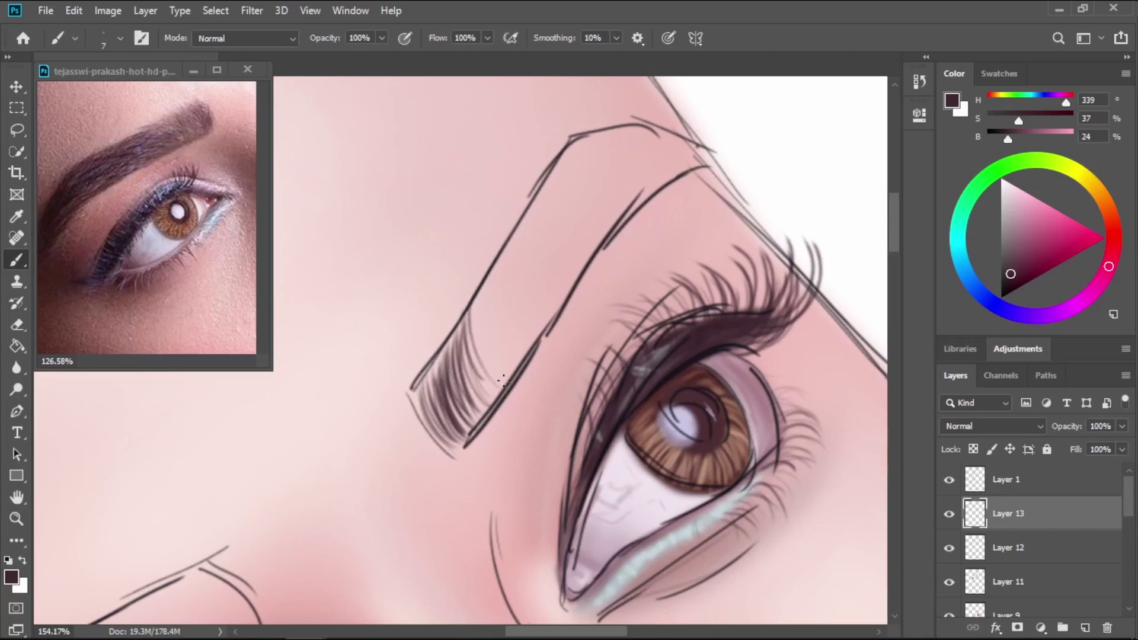
drag(495, 278, 492, 382)
mouse_move(498, 299)
mouse_down()
mouse_move(506, 374)
mouse_move(468, 396)
mouse_up()
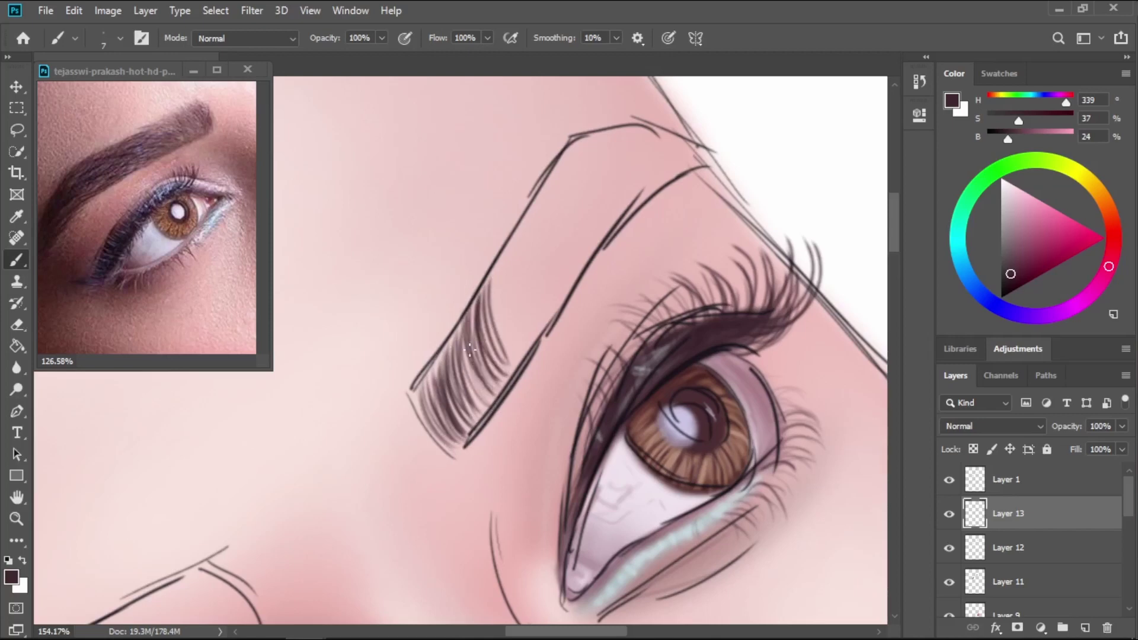
drag(489, 335, 469, 405)
mouse_move(503, 262)
mouse_down()
mouse_move(514, 363)
mouse_move(525, 343)
mouse_up()
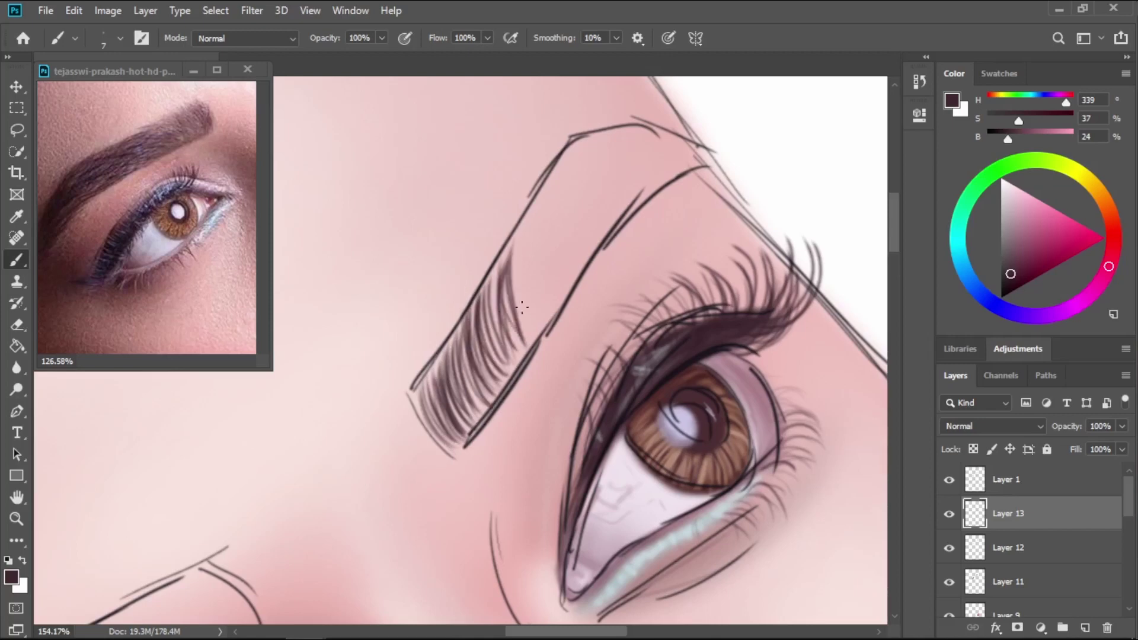
Continue the first eyebrow's hairs up to the arch, fanning them outward toward the tail.
mouse_move(521, 226)
mouse_down()
mouse_move(537, 333)
mouse_move(548, 311)
mouse_move(552, 320)
mouse_move(498, 353)
mouse_up()
mouse_move(551, 203)
mouse_down()
mouse_move(535, 292)
mouse_move(574, 254)
mouse_move(540, 298)
mouse_up()
mouse_move(555, 173)
mouse_down()
mouse_move(578, 272)
mouse_move(590, 270)
mouse_move(586, 243)
mouse_up()
mouse_move(628, 174)
mouse_down()
mouse_move(586, 252)
mouse_move(602, 240)
mouse_up()
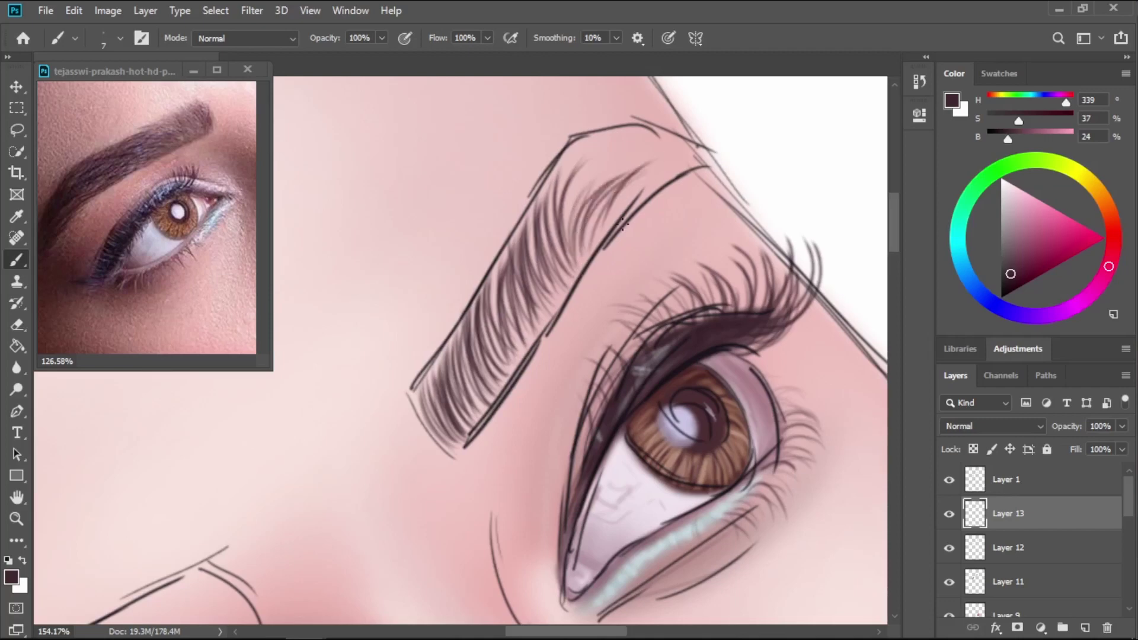
Paint long curved hairs sweeping from the first eyebrow's arch to its outer tail.
drag(680, 159, 608, 223)
mouse_move(637, 145)
mouse_down()
mouse_move(592, 246)
mouse_move(573, 240)
mouse_move(575, 160)
mouse_up()
drag(667, 131, 568, 165)
mouse_move(710, 141)
mouse_down()
mouse_move(603, 159)
mouse_move(612, 172)
mouse_up()
drag(695, 160, 605, 181)
drag(698, 155, 593, 189)
drag(652, 138, 565, 183)
drag(592, 145, 578, 245)
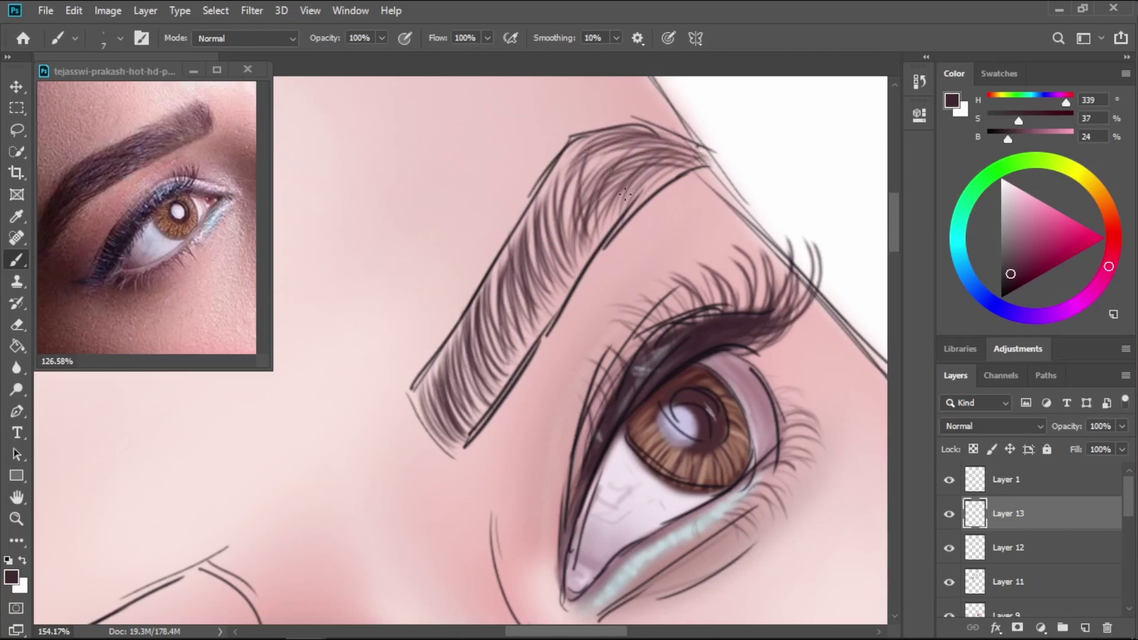
Layer more dark strokes over the first eyebrow's arch and tail to thicken the hair.
drag(585, 166, 572, 246)
drag(582, 150, 565, 256)
drag(604, 157, 582, 243)
drag(619, 137, 595, 237)
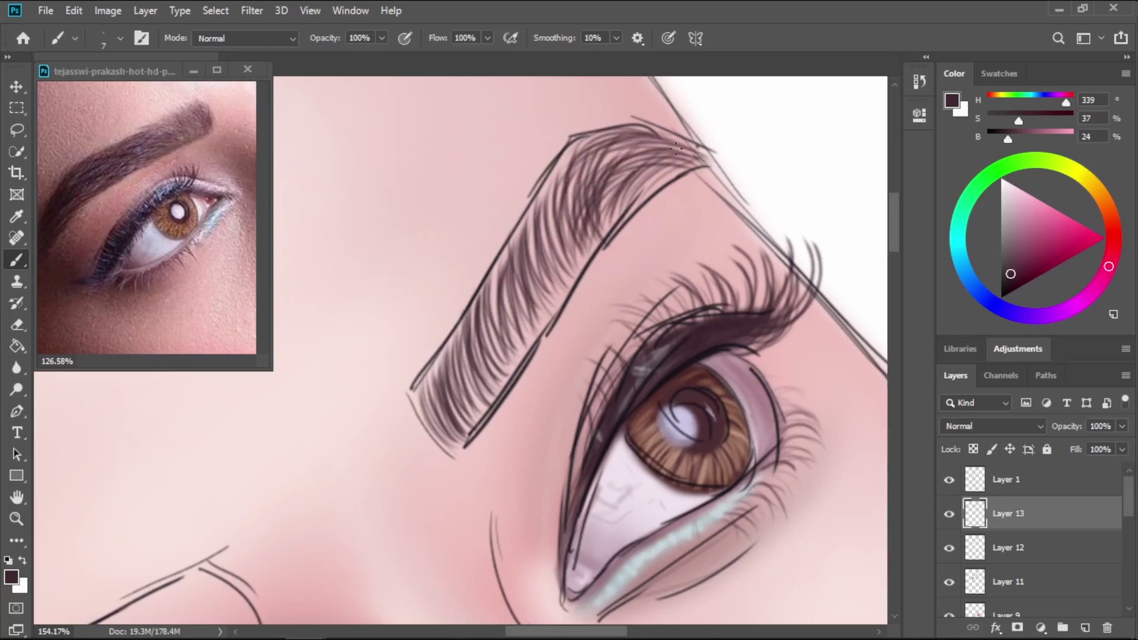
drag(675, 159, 619, 208)
drag(690, 133, 609, 178)
drag(661, 150, 630, 203)
drag(621, 148, 595, 220)
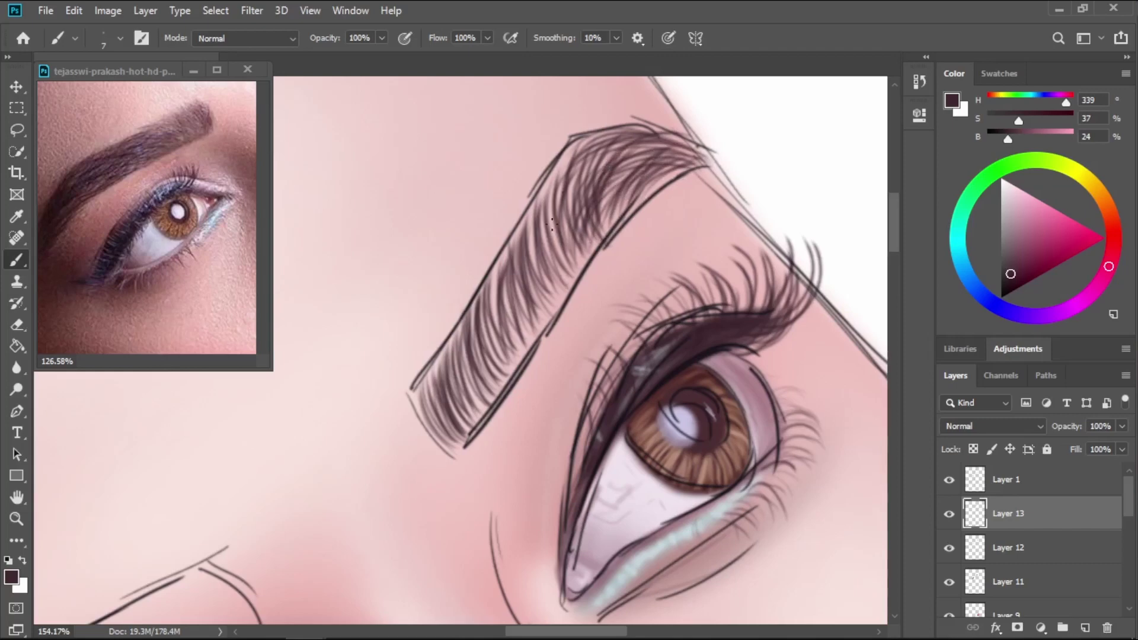
Fill the gaps between hairs from below the first eyebrow's arch down to its middle with extra dark strokes.
drag(570, 174, 545, 284)
drag(591, 154, 556, 271)
mouse_move(588, 165)
mouse_down()
mouse_move(568, 261)
mouse_move(541, 291)
mouse_up()
drag(565, 210, 520, 320)
drag(525, 225, 505, 333)
drag(532, 256, 509, 345)
drag(530, 252, 516, 348)
drag(517, 271, 492, 349)
drag(508, 323, 480, 370)
drag(515, 279, 477, 373)
drag(518, 259, 489, 364)
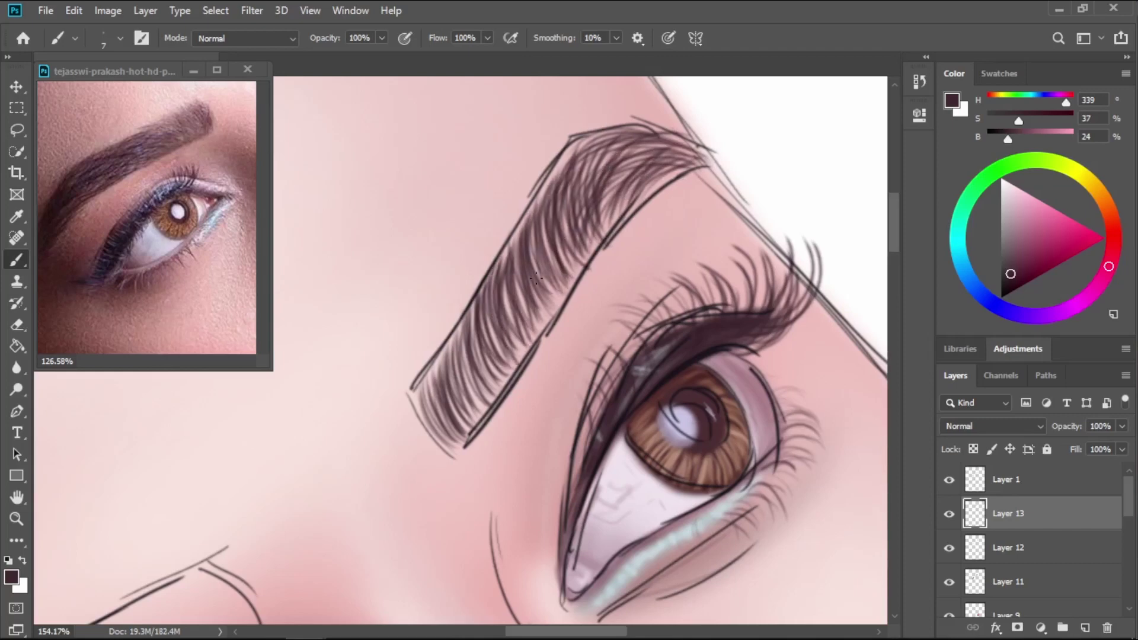
Thicken the hairs from the first eyebrow's middle down to its inner end.
drag(534, 239, 505, 324)
mouse_move(534, 281)
mouse_down()
mouse_move(513, 330)
mouse_move(479, 365)
mouse_up()
drag(491, 325, 463, 403)
drag(457, 339, 480, 410)
mouse_move(446, 347)
mouse_down()
mouse_move(468, 422)
mouse_move(459, 430)
mouse_up()
drag(427, 381, 457, 444)
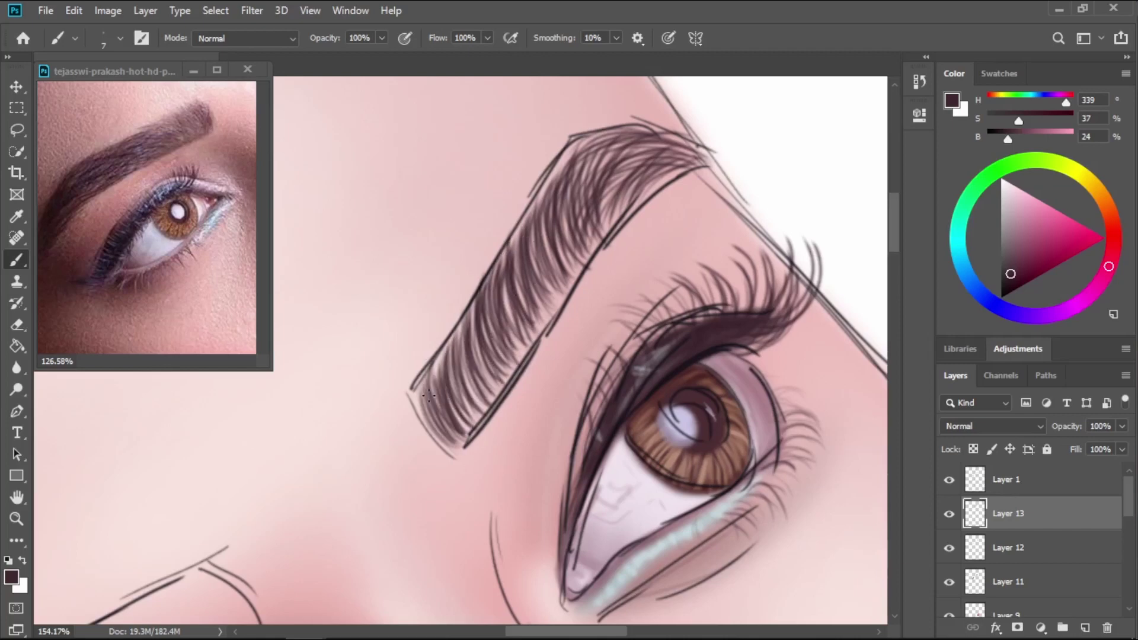
Bring the inner ends of both eyebrows into view in the reference photo and add denser hairs at the first eyebrow's inner end.
click(151, 273)
drag(150, 273, 45, 326)
click(441, 377)
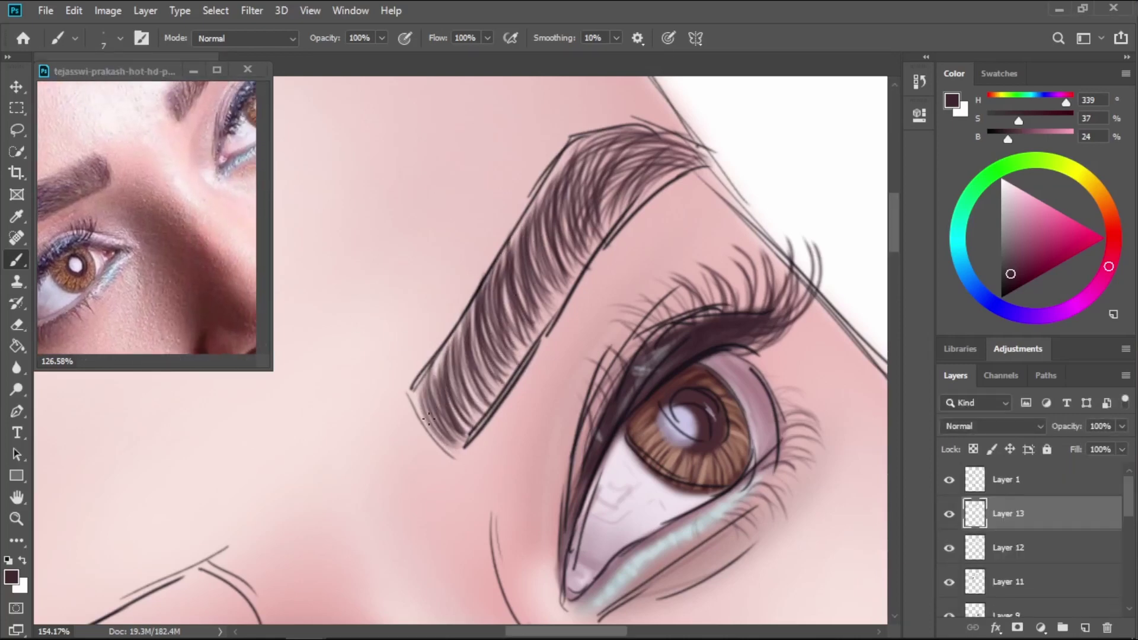
drag(411, 394, 445, 451)
drag(450, 386, 469, 430)
drag(455, 341, 481, 415)
mouse_move(486, 320)
mouse_down()
mouse_move(459, 405)
mouse_move(432, 443)
mouse_up()
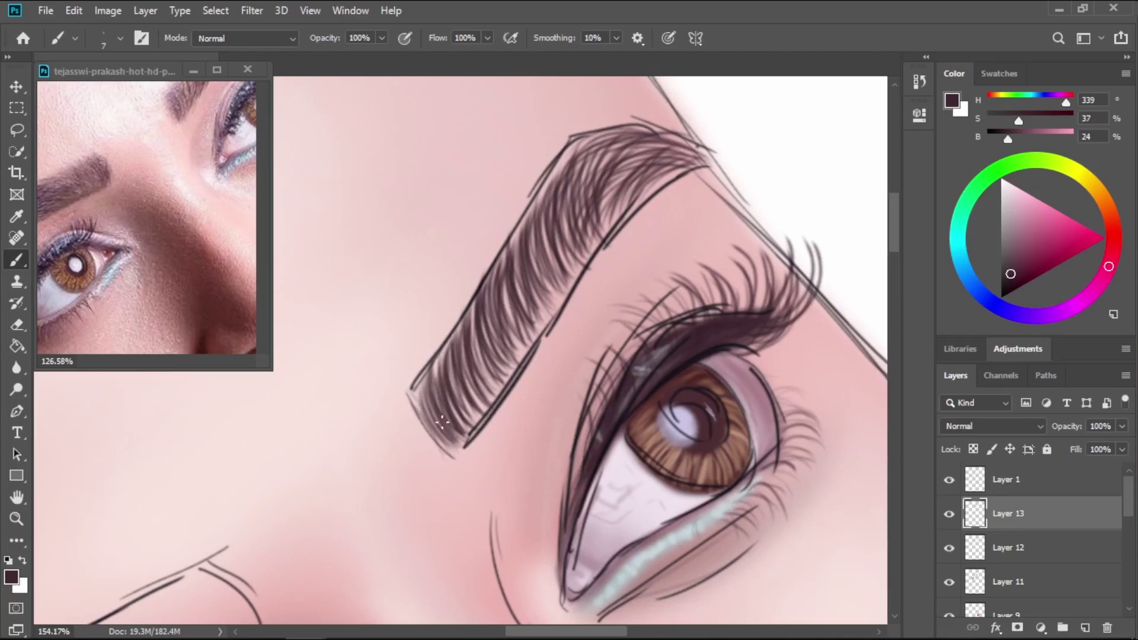
drag(464, 389, 428, 459)
Add short dark hairs along the first eyebrow's lower edge from its middle up to the arch.
drag(529, 305, 501, 359)
drag(550, 261, 521, 328)
mouse_move(555, 236)
mouse_down()
mouse_move(528, 320)
mouse_move(532, 309)
mouse_up()
drag(576, 219, 542, 300)
drag(582, 193, 563, 274)
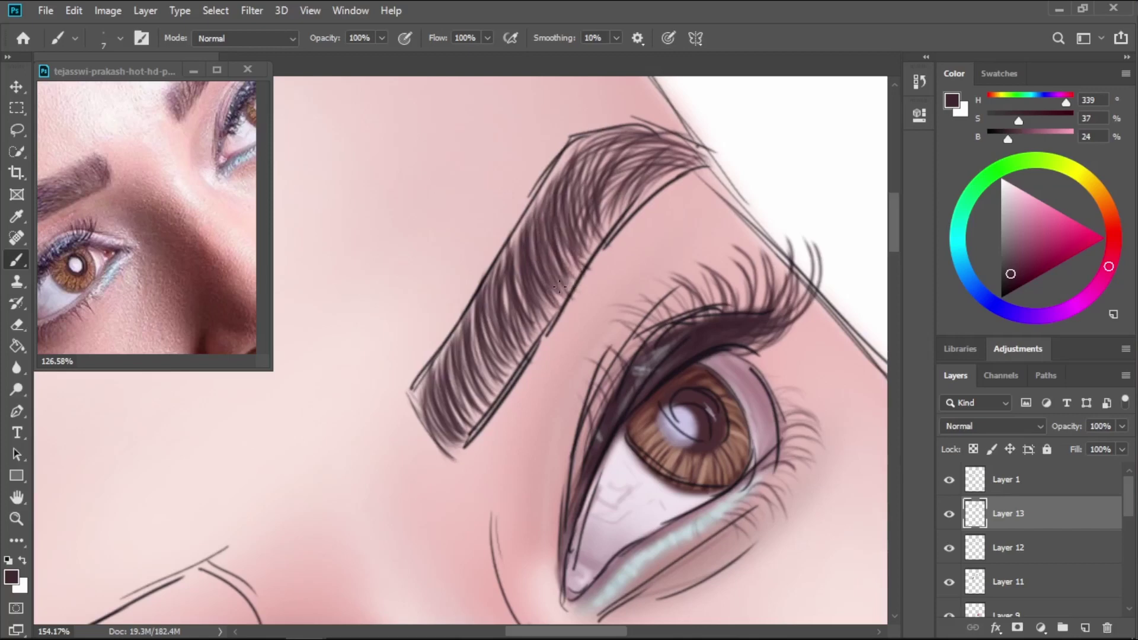
Start the second eye's eyebrow with curved dark plum hair strokes inside its rounded inner end.
mouse_move(128, 578)
mouse_down()
mouse_move(569, 345)
mouse_move(605, 258)
mouse_up()
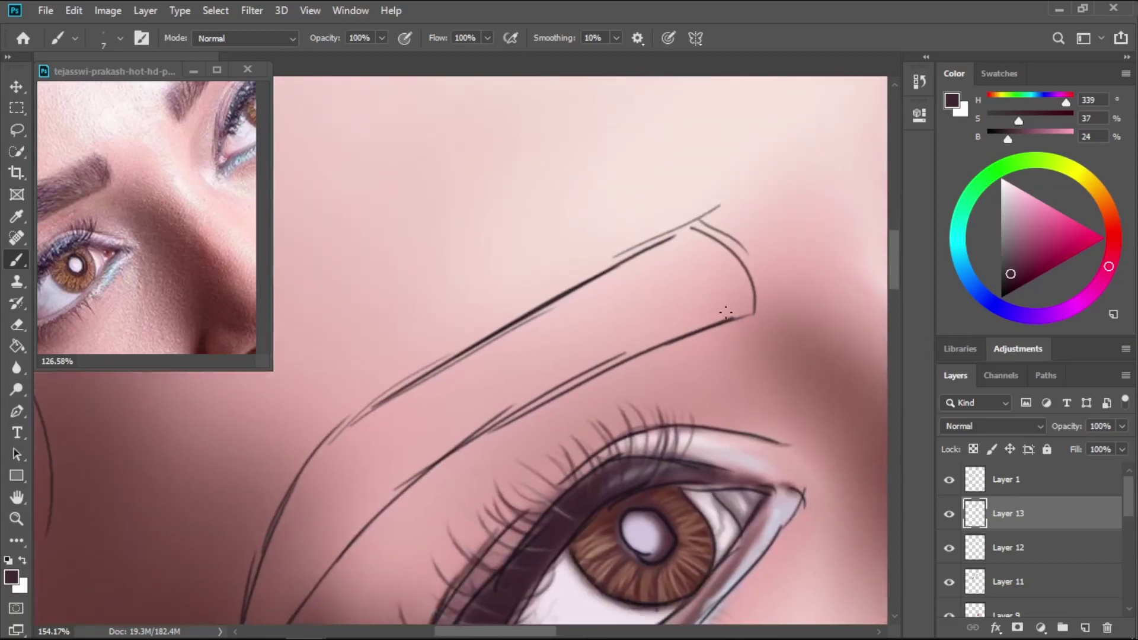
drag(703, 259, 730, 300)
drag(725, 256, 747, 305)
drag(720, 244, 738, 309)
drag(679, 237, 730, 312)
mouse_move(677, 244)
mouse_down()
mouse_move(719, 296)
mouse_move(720, 319)
mouse_up()
drag(664, 243, 727, 311)
mouse_move(636, 259)
mouse_down()
mouse_move(710, 311)
mouse_move(694, 317)
mouse_up()
mouse_move(658, 243)
mouse_down()
mouse_move(711, 311)
mouse_move(726, 308)
mouse_up()
drag(702, 230, 740, 299)
Extend the second eyebrow's hairs outward from the inner end, angling them flatter from the upper edge.
drag(629, 261, 696, 320)
mouse_move(616, 270)
mouse_down()
mouse_move(688, 329)
mouse_move(693, 308)
mouse_up()
drag(599, 281, 684, 333)
mouse_move(605, 278)
mouse_down()
mouse_move(687, 329)
mouse_move(682, 320)
mouse_up()
drag(580, 289, 664, 325)
drag(619, 275, 691, 329)
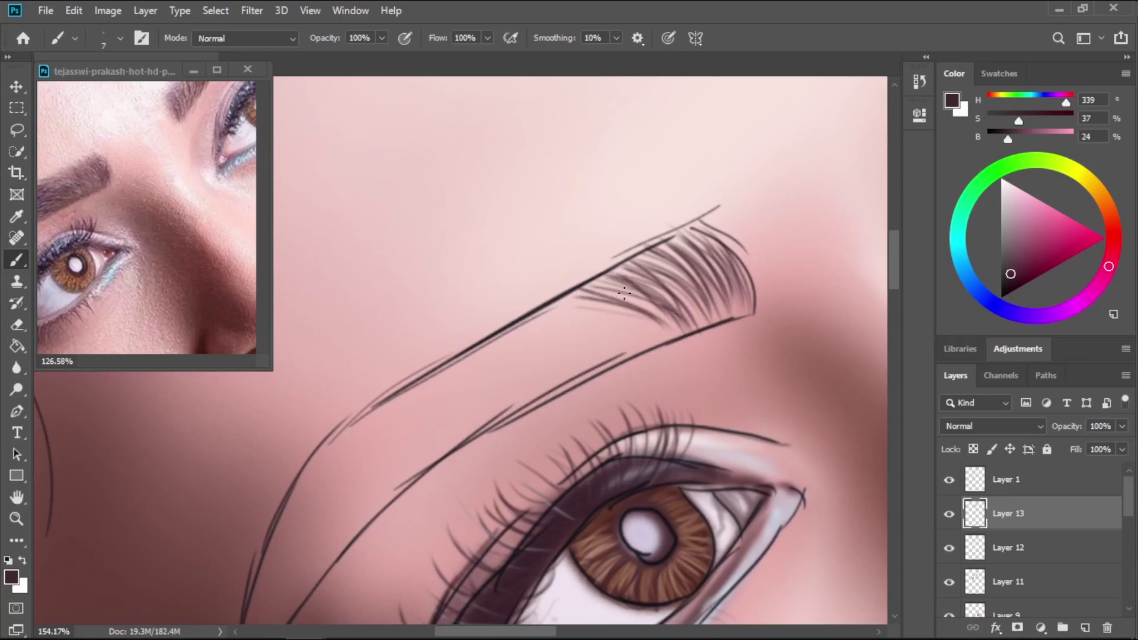
drag(590, 292, 675, 323)
mouse_move(584, 297)
mouse_down()
mouse_move(649, 316)
mouse_move(658, 307)
mouse_up()
mouse_move(604, 274)
mouse_down()
mouse_move(680, 299)
mouse_move(696, 320)
mouse_move(705, 302)
mouse_up()
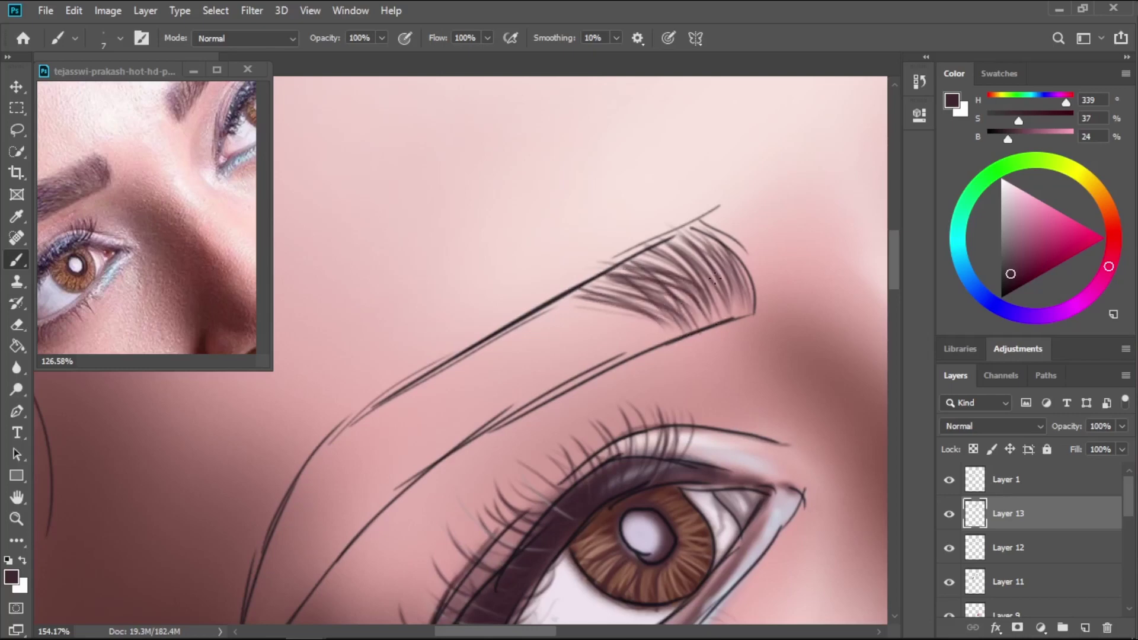
Thicken the second eyebrow's inner end and paint nearly horizontal hairs through its middle section.
drag(684, 228, 735, 305)
drag(705, 251, 750, 308)
drag(669, 243, 729, 311)
mouse_move(572, 305)
mouse_down()
mouse_move(673, 329)
mouse_move(646, 344)
mouse_move(667, 338)
mouse_up()
drag(516, 332, 649, 354)
drag(566, 309, 675, 338)
drag(511, 361, 593, 373)
mouse_move(496, 335)
mouse_down()
mouse_move(610, 370)
mouse_move(599, 362)
mouse_up()
mouse_move(474, 356)
mouse_down()
mouse_move(578, 379)
mouse_move(552, 394)
mouse_move(566, 394)
mouse_up()
mouse_move(505, 342)
mouse_down()
mouse_move(592, 369)
mouse_move(615, 355)
mouse_move(572, 387)
mouse_up()
drag(441, 379, 543, 407)
mouse_move(415, 408)
mouse_down()
mouse_move(527, 384)
mouse_move(510, 394)
mouse_up()
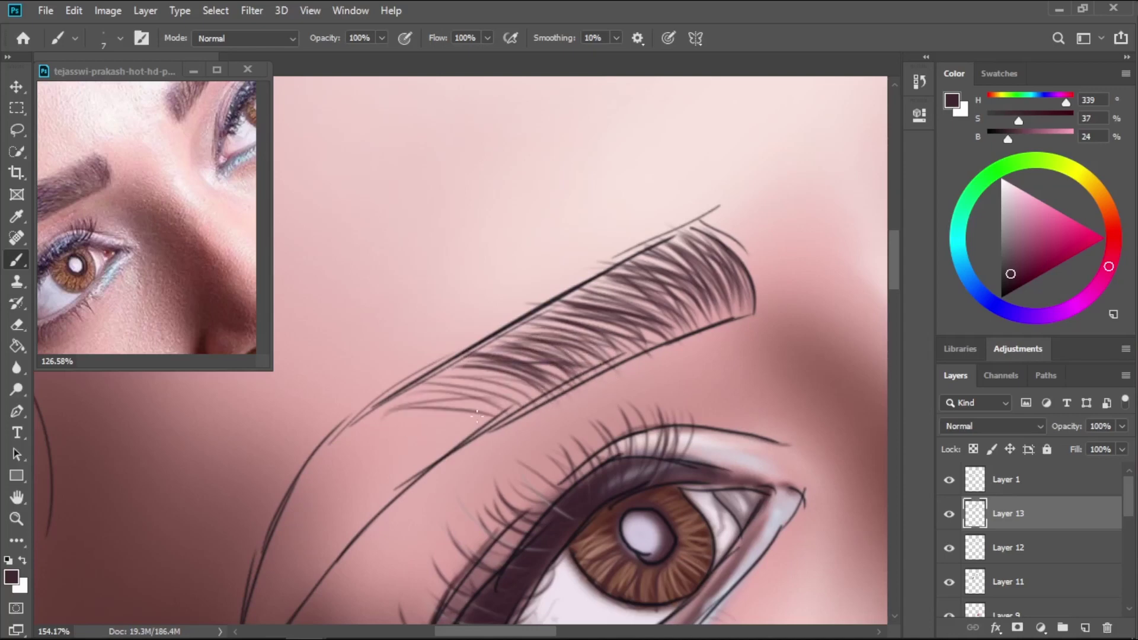
Add overlapping hairs toward the second eyebrow's arch and fill its middle section more densely.
mouse_move(370, 420)
mouse_down()
mouse_move(519, 382)
mouse_move(495, 391)
mouse_up()
drag(426, 400, 532, 368)
drag(370, 409, 502, 385)
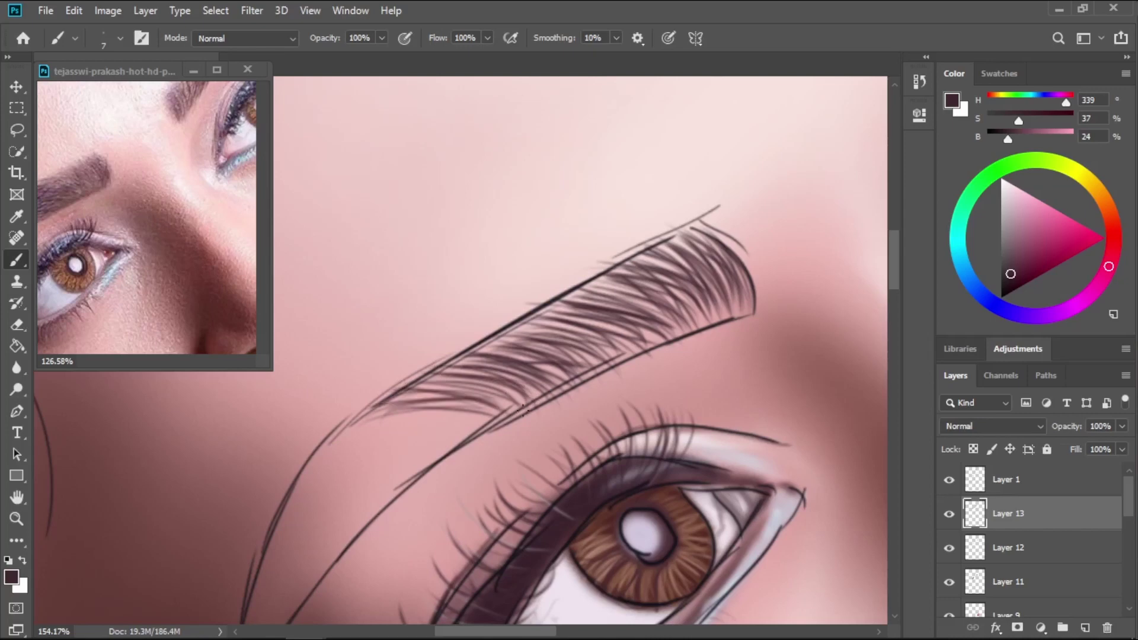
drag(415, 404, 542, 379)
drag(418, 382, 547, 370)
drag(475, 366, 652, 317)
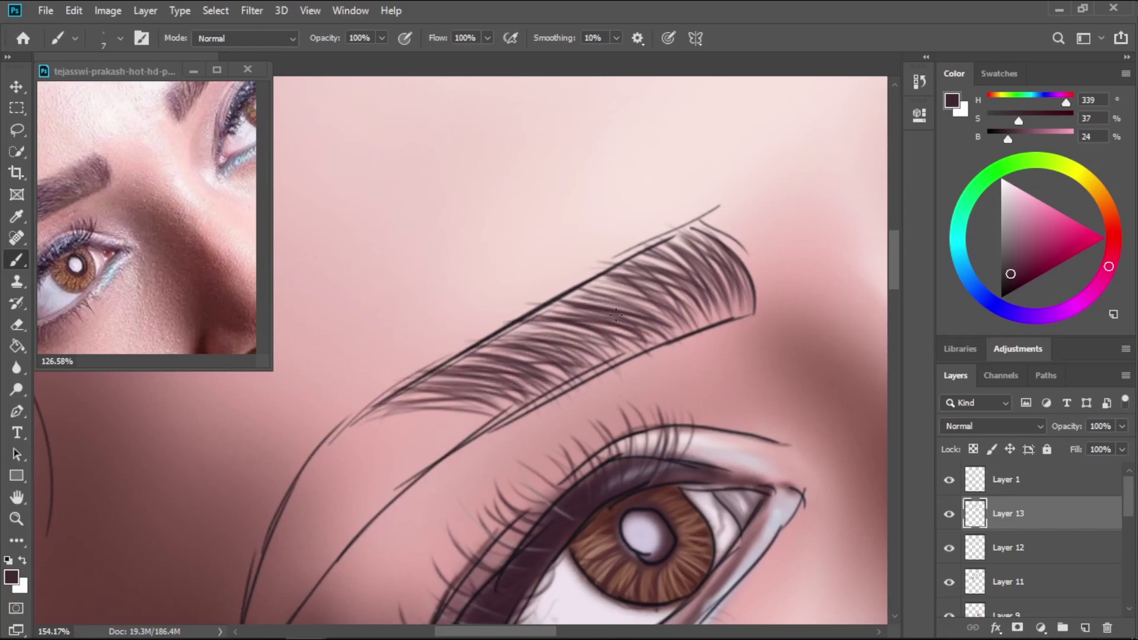
Add finer hairs across the second eyebrow's body and along its upper and lower edges near the arch.
drag(560, 329, 696, 288)
drag(516, 373, 628, 341)
drag(412, 368, 512, 359)
mouse_move(379, 431)
mouse_down()
mouse_move(501, 424)
mouse_move(474, 412)
mouse_up()
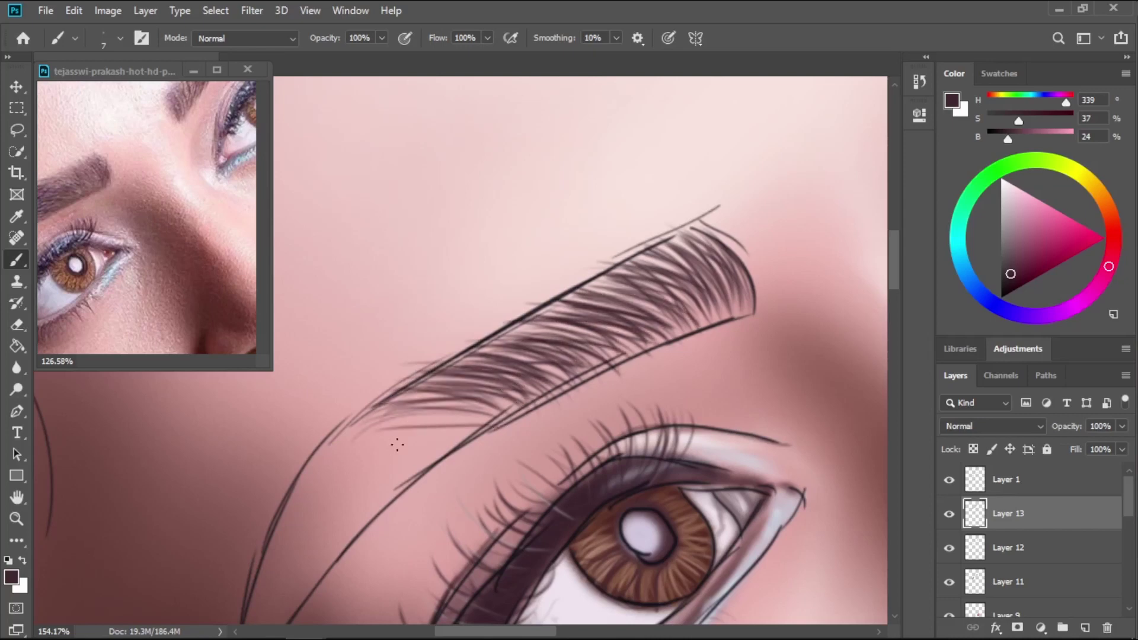
Paint long sweeping hairs from the second eyebrow's arch down along its outer tail.
drag(508, 324, 653, 241)
drag(505, 337, 630, 332)
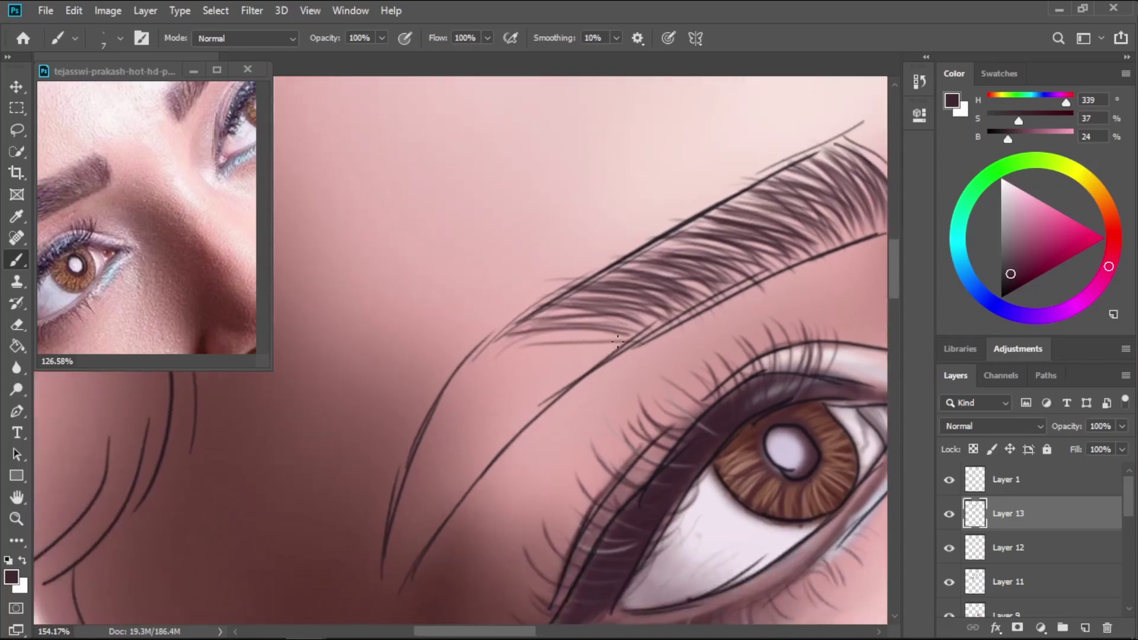
drag(499, 362, 622, 336)
mouse_move(467, 392)
mouse_down()
mouse_move(597, 336)
mouse_move(613, 343)
mouse_up()
drag(468, 426, 586, 357)
mouse_move(438, 474)
mouse_down()
mouse_move(578, 363)
mouse_move(557, 375)
mouse_up()
drag(448, 448, 584, 359)
drag(450, 474, 584, 358)
drag(424, 518, 571, 371)
mouse_move(412, 551)
mouse_down()
mouse_move(511, 436)
mouse_move(484, 471)
mouse_up()
mouse_move(465, 406)
mouse_down()
mouse_move(620, 338)
mouse_move(604, 336)
mouse_up()
drag(460, 462, 598, 360)
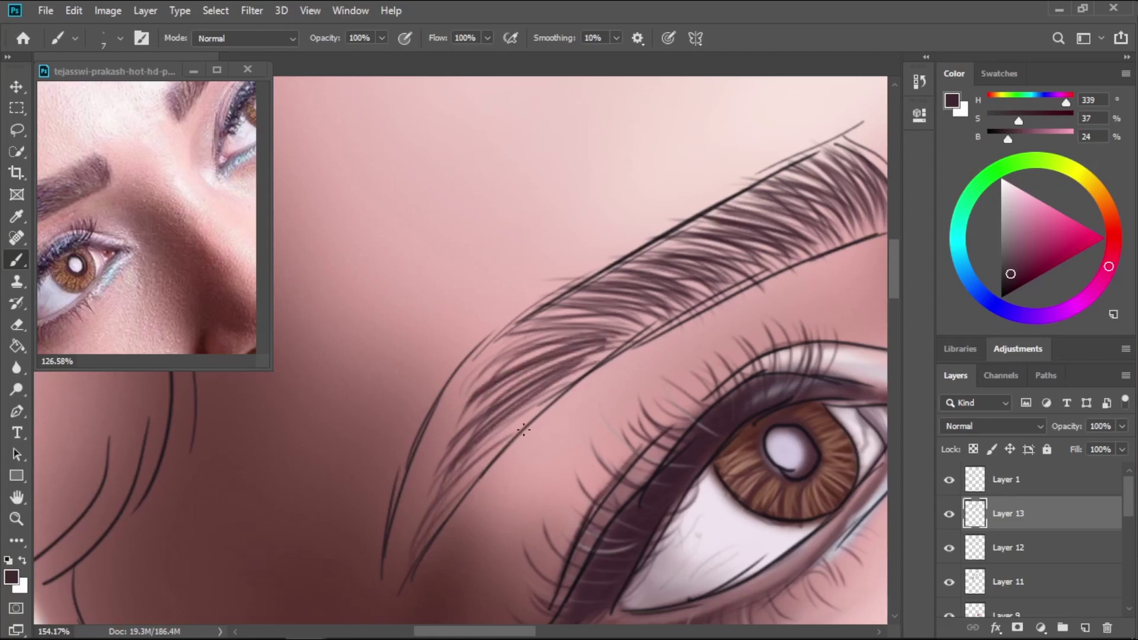
Thicken the second eyebrow's tail with more hairs along its lower edge and across the arch.
drag(435, 507, 560, 390)
drag(403, 548, 504, 443)
mouse_move(483, 382)
mouse_down()
mouse_move(625, 320)
mouse_move(637, 329)
mouse_up()
drag(474, 451, 622, 344)
drag(533, 358, 648, 325)
drag(450, 430, 528, 338)
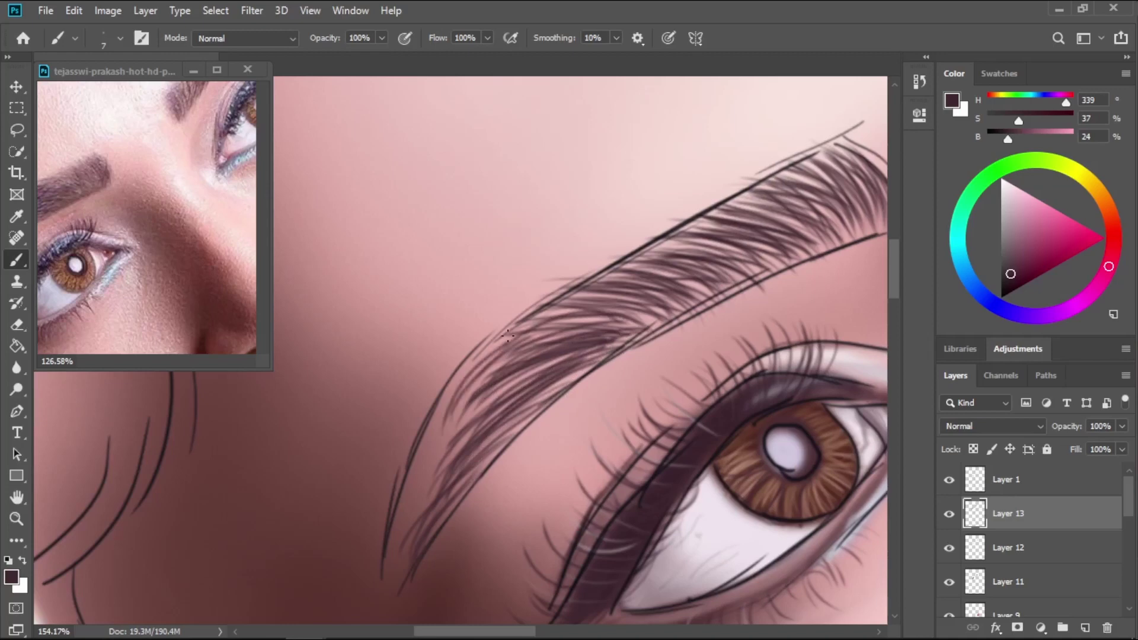
Fill the outer edge and tip of the second eyebrow's tail with long dark hairs.
mouse_move(433, 488)
mouse_down()
mouse_move(492, 350)
mouse_move(459, 411)
mouse_up()
mouse_move(405, 546)
mouse_down()
mouse_move(436, 451)
mouse_move(509, 357)
mouse_up()
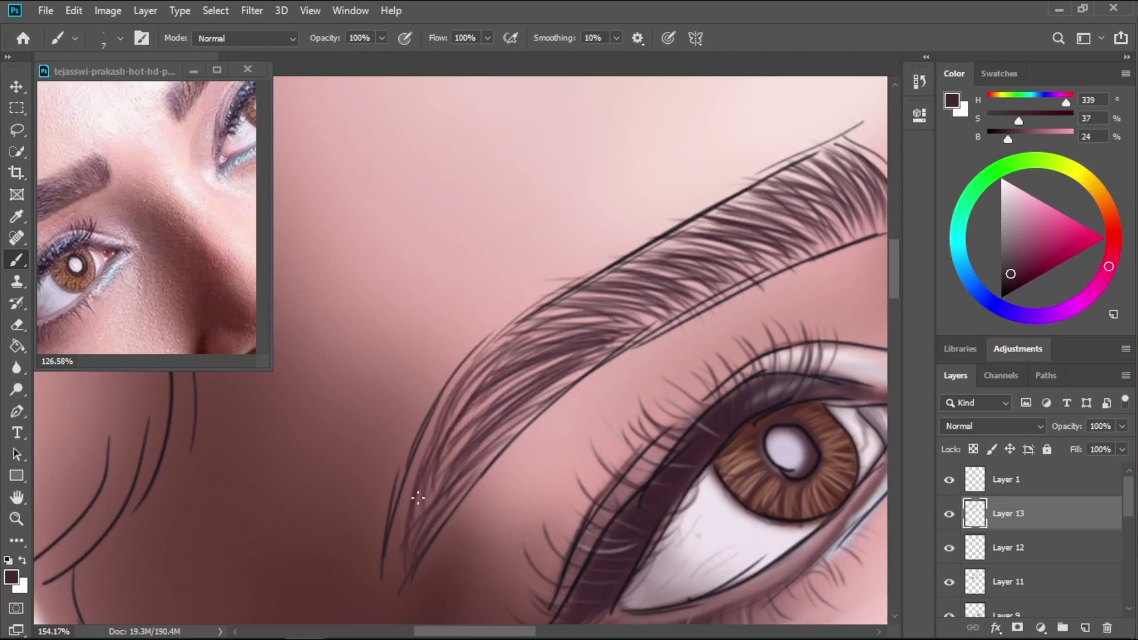
drag(419, 519, 517, 378)
drag(433, 448, 508, 357)
drag(468, 426, 584, 363)
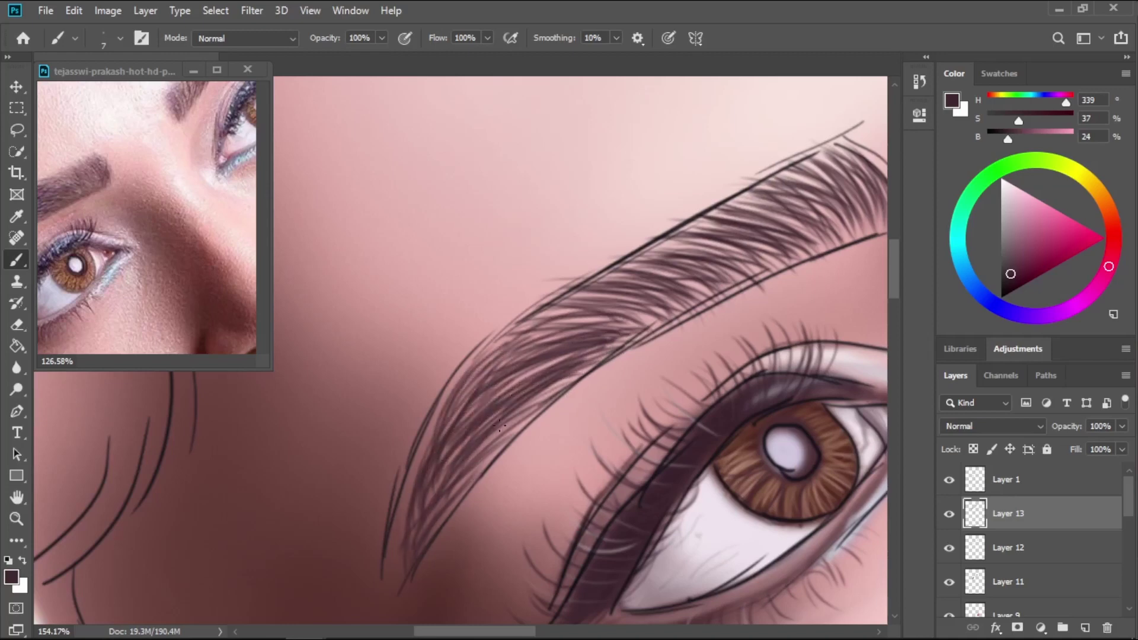
Blend the second eyebrow's tail into its body with long strokes over the arch and middle.
mouse_move(436, 492)
mouse_down()
mouse_move(545, 396)
mouse_move(597, 319)
mouse_up()
drag(468, 373, 634, 337)
drag(518, 321, 661, 298)
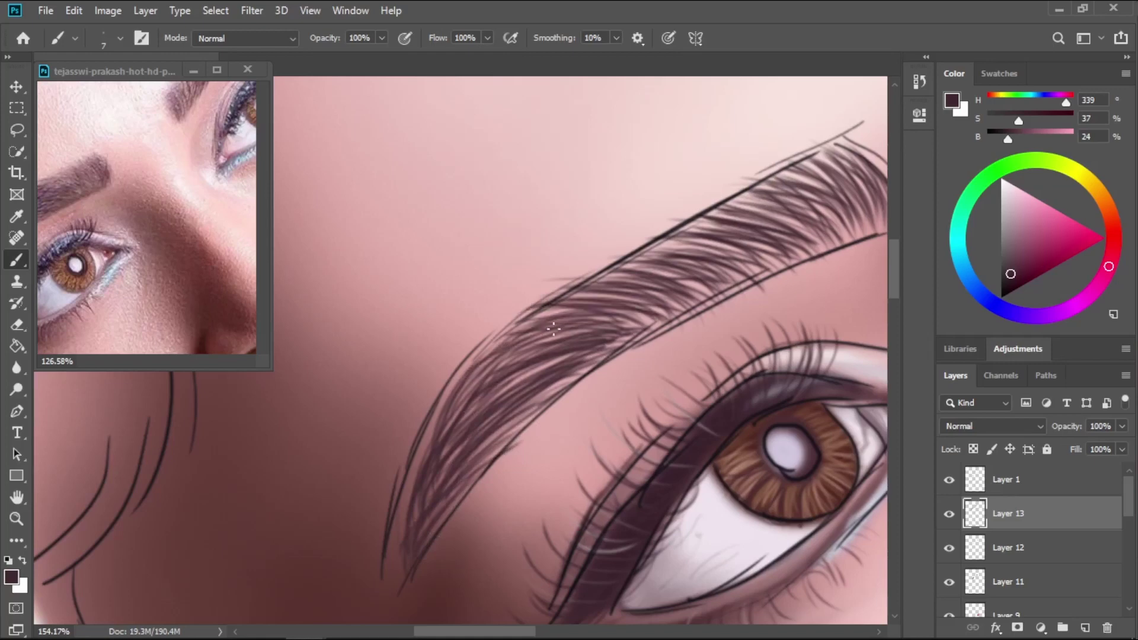
drag(563, 329, 702, 266)
drag(599, 282, 753, 242)
Add short dark hairs along the upper half of the second eyebrow, from the middle to the inner end.
mouse_move(861, 223)
mouse_down()
mouse_move(689, 246)
mouse_move(608, 220)
mouse_up()
drag(644, 244, 576, 223)
drag(583, 284, 495, 251)
drag(532, 278, 466, 267)
drag(530, 311, 456, 290)
drag(701, 236, 606, 192)
drag(705, 237, 630, 173)
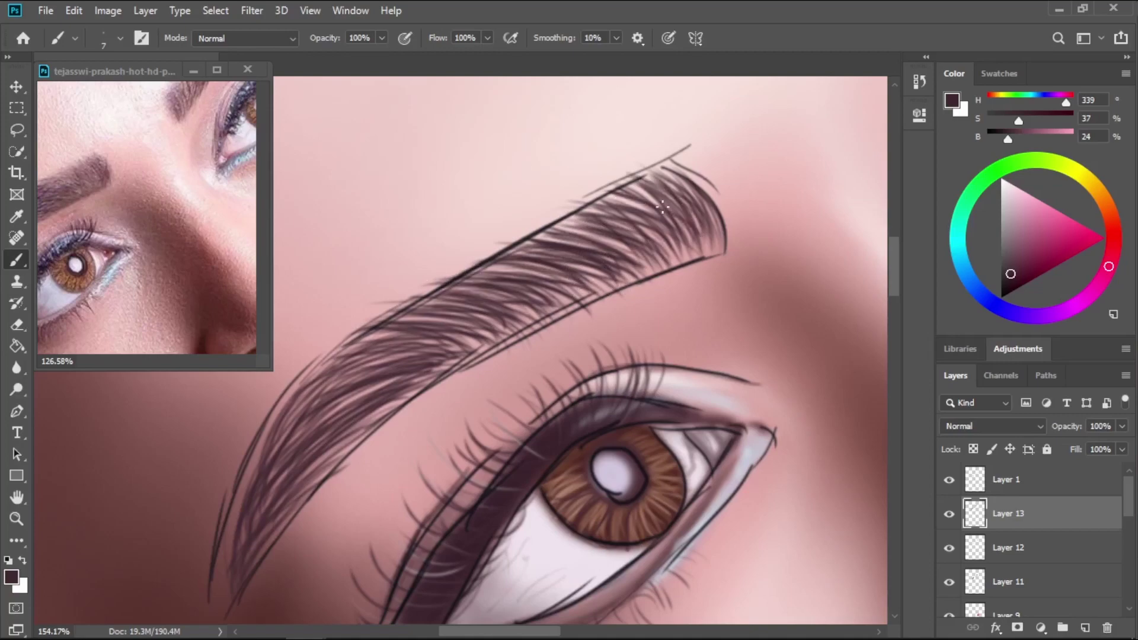
drag(697, 193, 650, 165)
Darken the first eyebrow's upper body and arch with additional upward hair strokes.
mouse_move(836, 221)
mouse_down()
mouse_move(485, 297)
mouse_move(271, 565)
mouse_up()
drag(422, 287, 403, 220)
drag(436, 267, 415, 181)
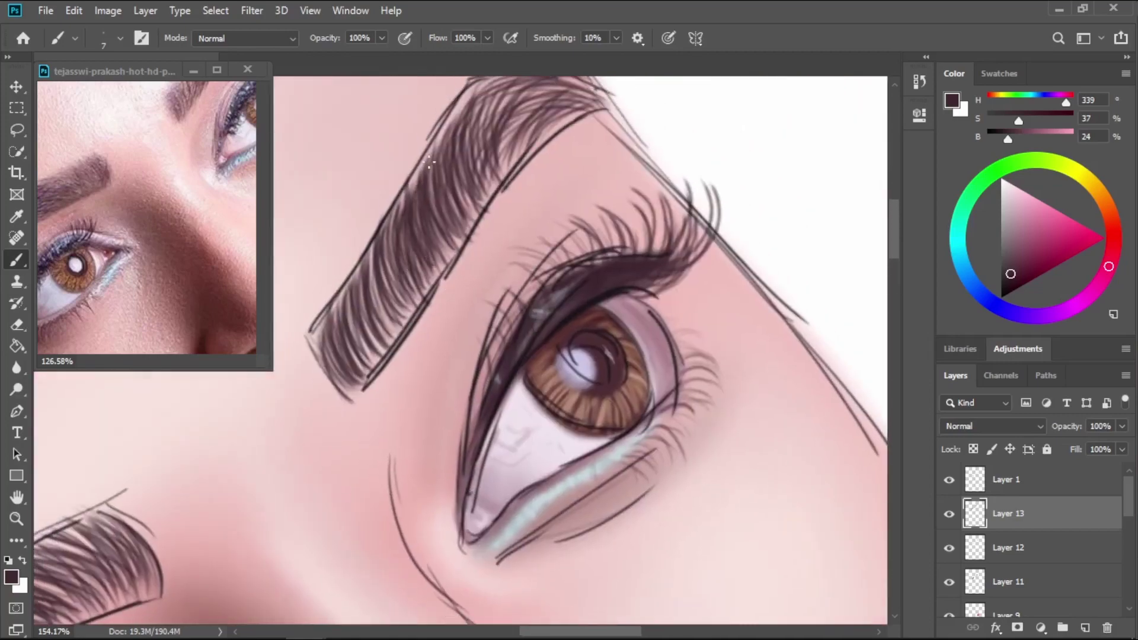
drag(455, 235, 444, 152)
drag(479, 209, 513, 100)
mouse_move(499, 176)
mouse_down()
mouse_move(529, 92)
mouse_move(543, 87)
mouse_up()
mouse_move(514, 162)
mouse_down()
mouse_move(554, 86)
mouse_move(587, 98)
mouse_move(557, 83)
mouse_up()
drag(480, 105, 534, 78)
drag(474, 178, 521, 80)
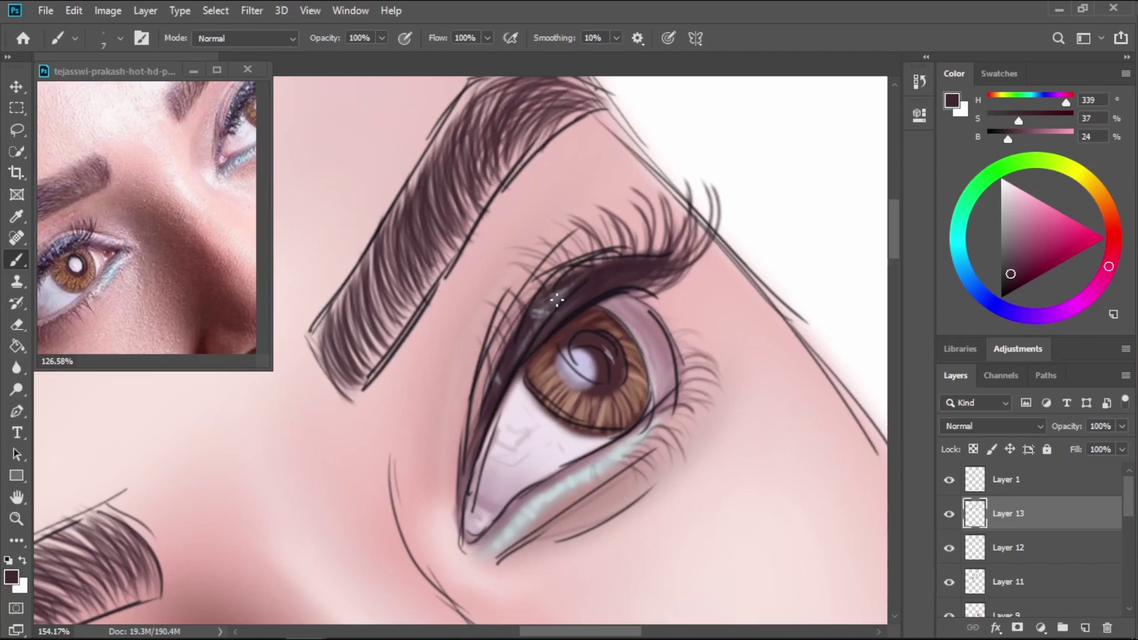
Add final hairs at the second eyebrow's inner end and lower edge, and hide the Layer 1 sketch.
mouse_move(124, 466)
mouse_down()
mouse_move(691, 292)
mouse_move(721, 252)
mouse_up()
drag(676, 379, 602, 355)
mouse_move(682, 394)
mouse_down()
mouse_move(600, 358)
mouse_move(628, 344)
mouse_up()
mouse_move(713, 384)
mouse_down()
mouse_move(629, 343)
mouse_move(635, 328)
mouse_up()
drag(735, 365, 663, 325)
mouse_move(752, 367)
mouse_down()
mouse_move(676, 309)
mouse_move(684, 305)
mouse_up()
mouse_move(698, 396)
mouse_down()
mouse_move(580, 367)
mouse_move(574, 379)
mouse_up()
drag(656, 415, 634, 405)
scroll(634, 404, down, 5)
click(949, 479)
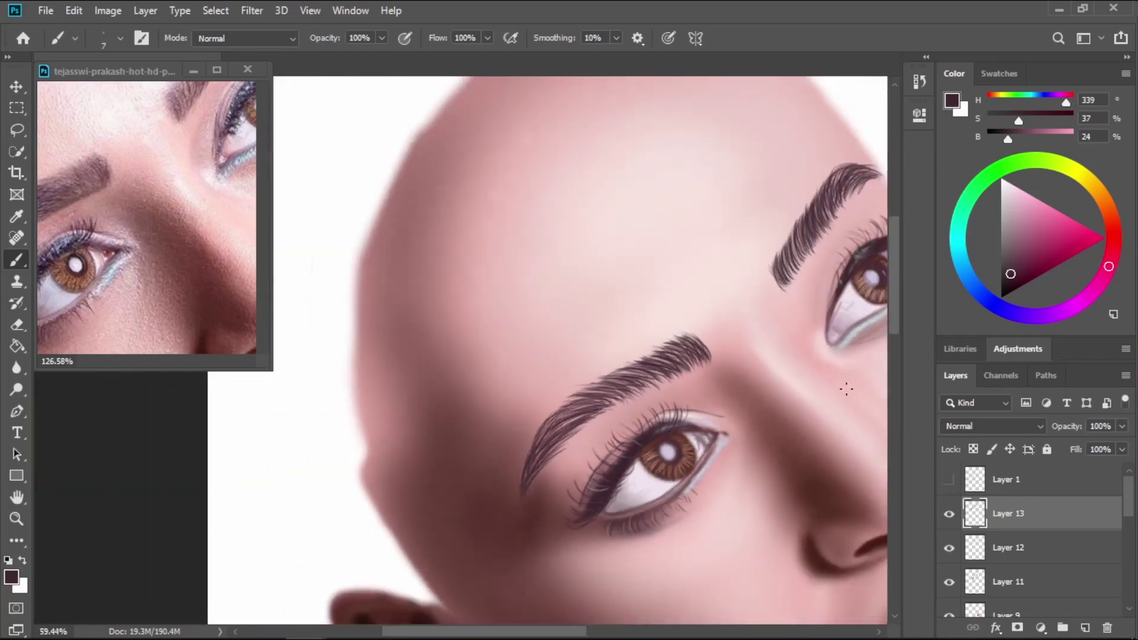
Add a new layer directly beneath the eyebrow hair layer and choose a soft round brush.
click(1075, 557)
click(1084, 628)
scroll(589, 290, down, 1)
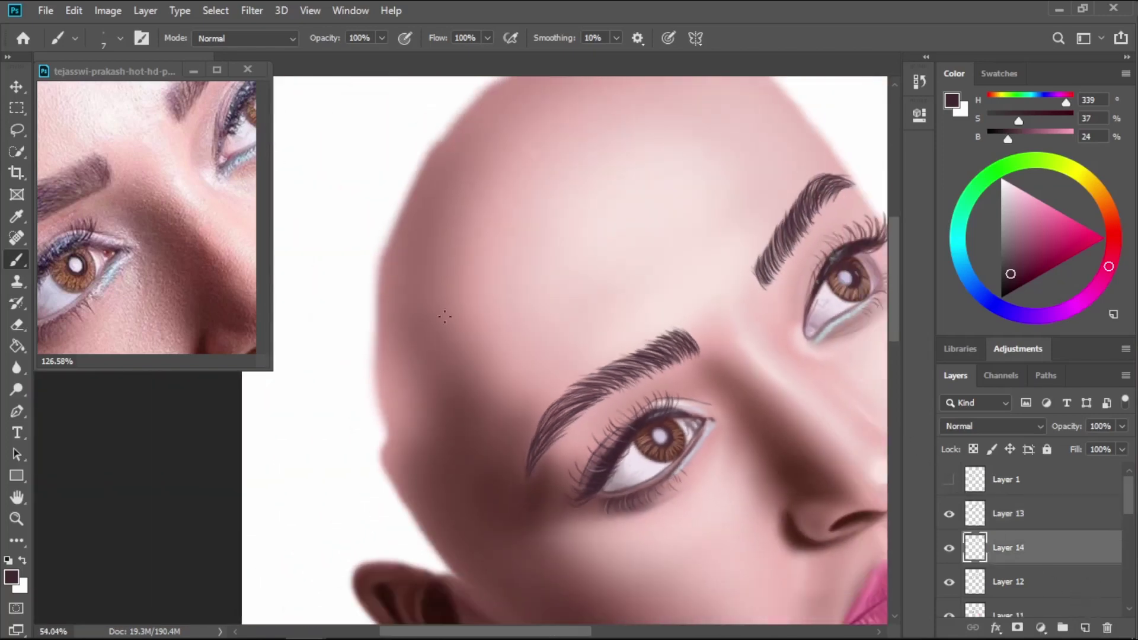
click(120, 38)
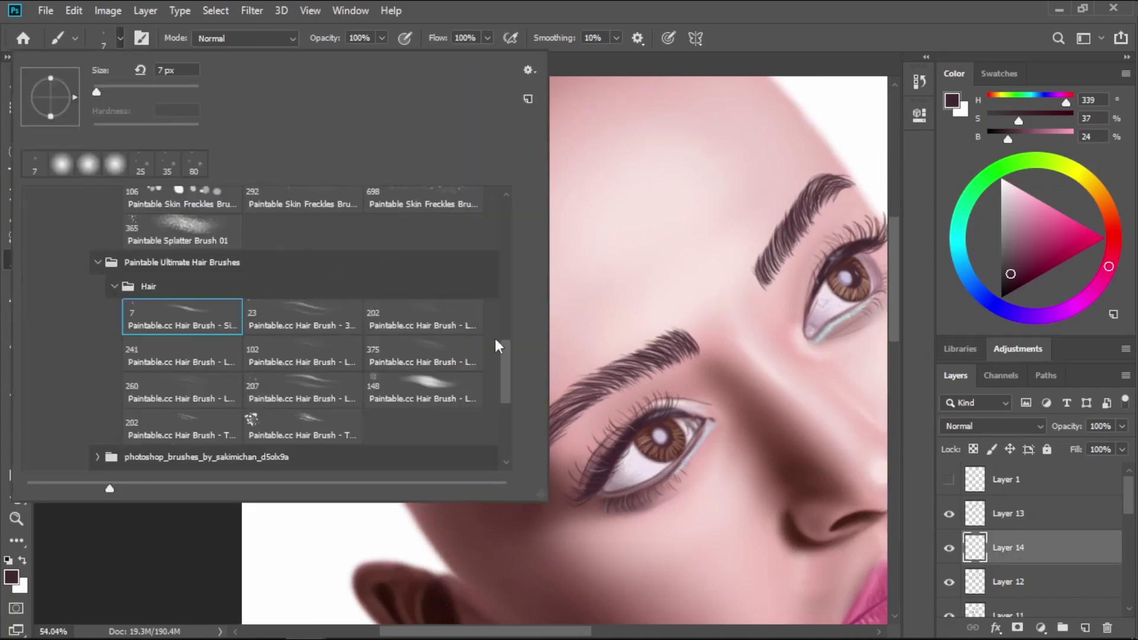
drag(505, 358, 506, 206)
click(104, 311)
click(843, 124)
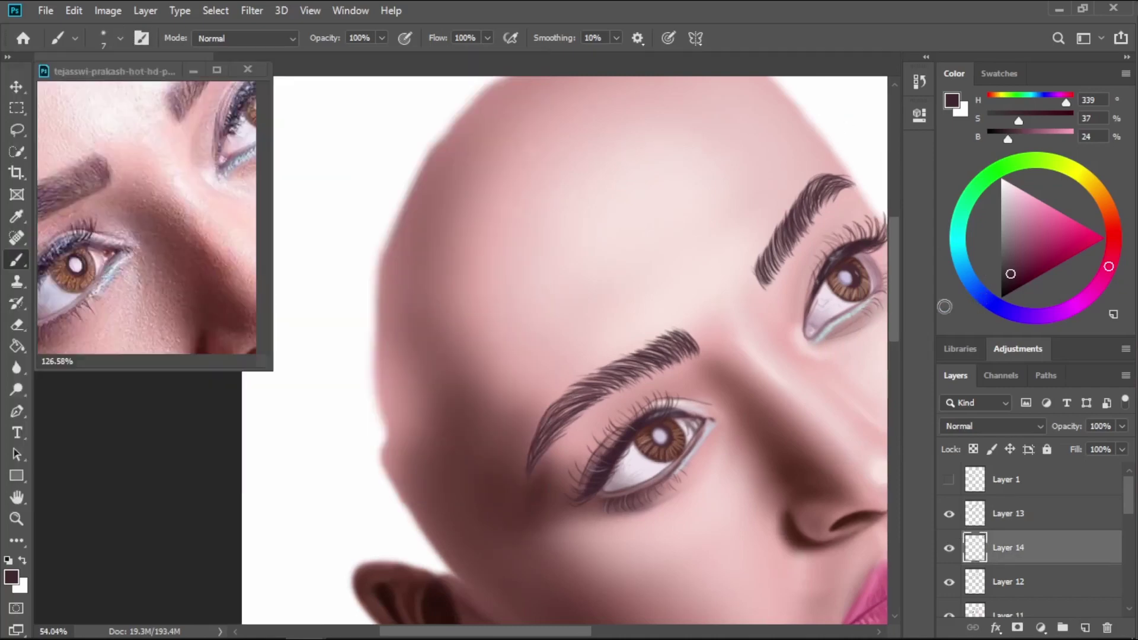
Sample the brown skin shadow beside the nose and paint a soft base tone beneath the eyebrow hairs at brush size 50.
scroll(838, 329, down, 2)
key(i)
click(780, 419)
key(b)
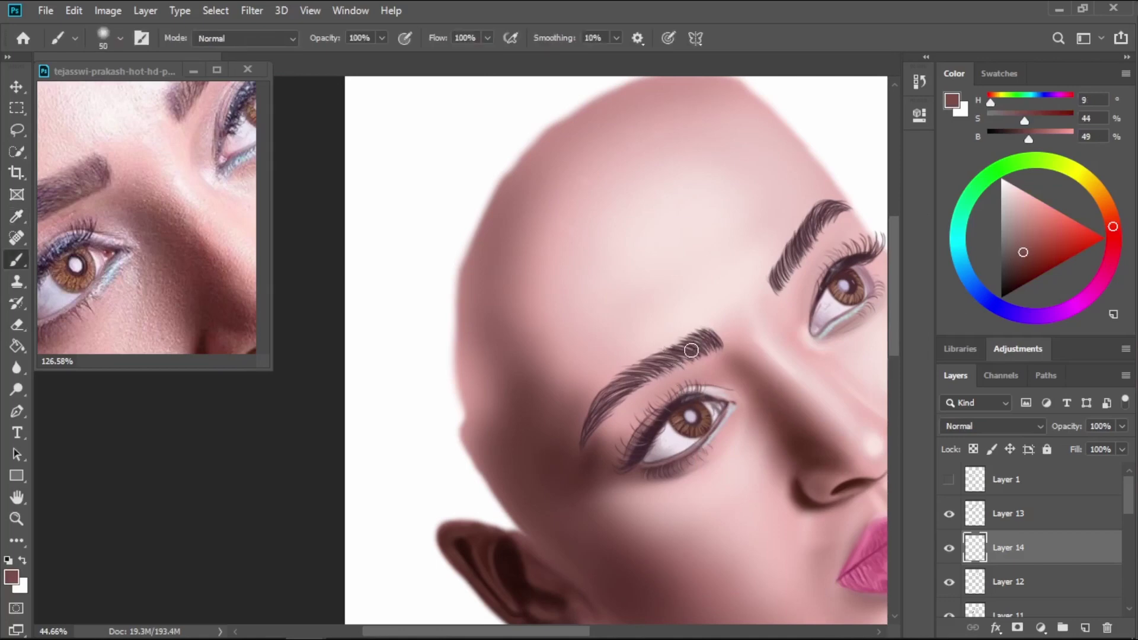
key(bracketright)
key(bracketright)
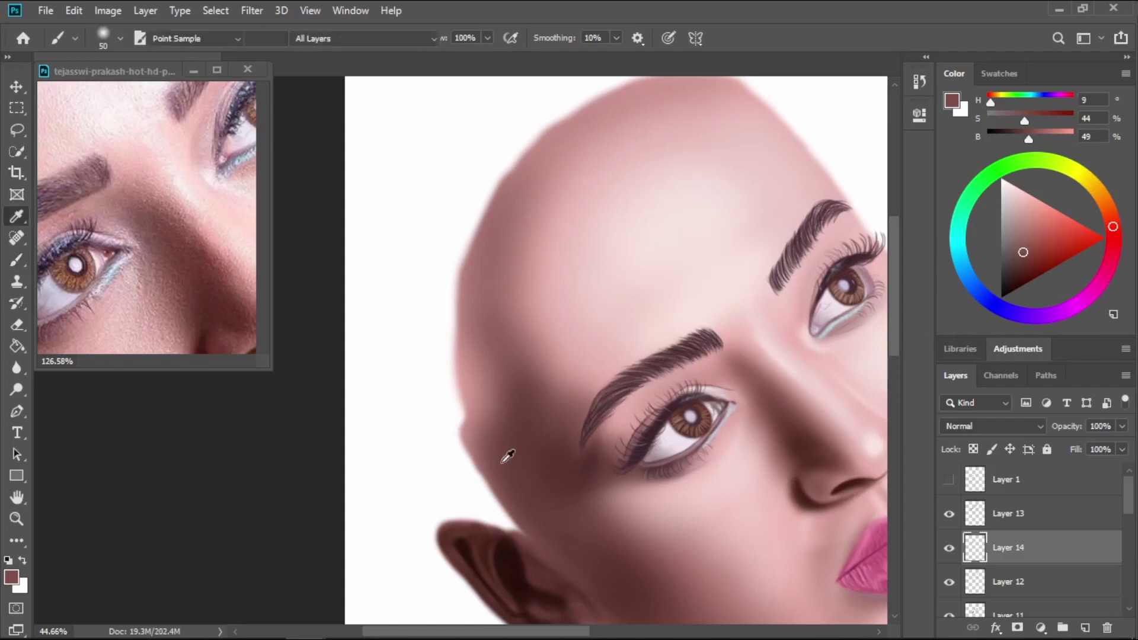
Sample the darker skin at the outer eyebrow tail and softly shade behind it, enlarging the brush to 90.
alt+click(592, 456)
key(bracketright)
key(bracketright)
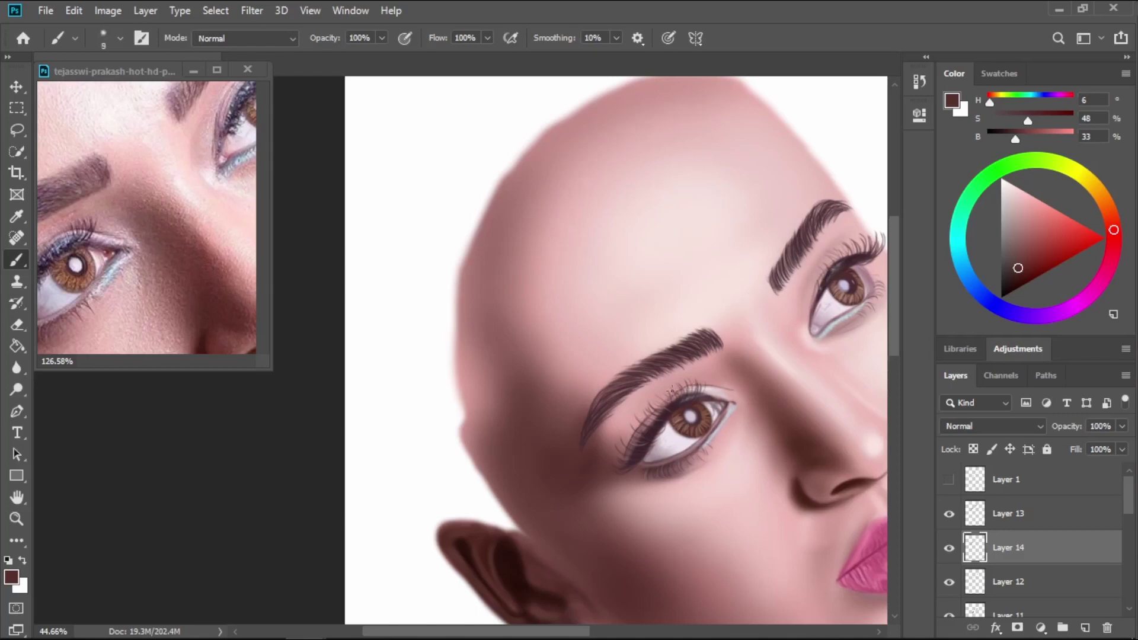
key(bracketright)
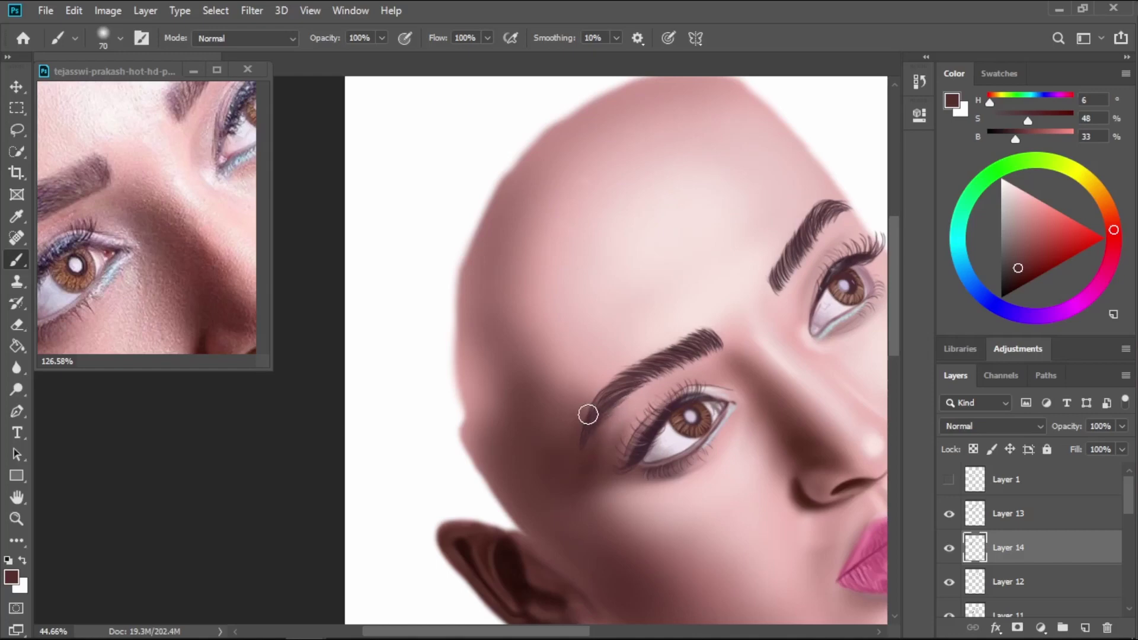
key(bracketright)
key(bracketright)
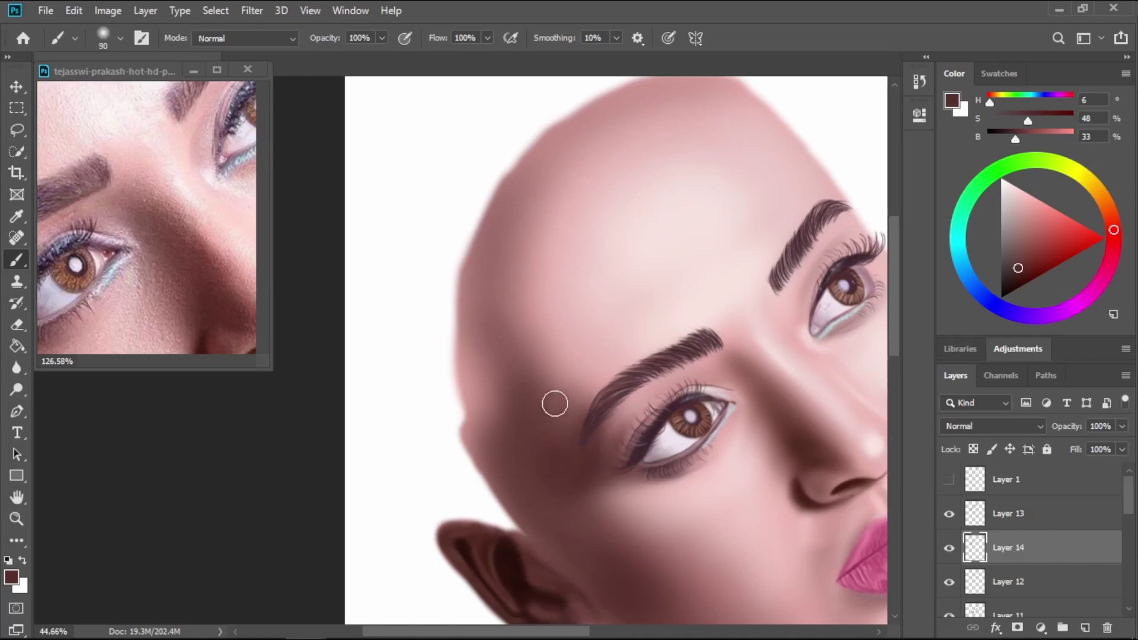
Add a new layer directly below Layer 10 for painting the strapless top.
scroll(554, 402, down, 5)
scroll(551, 358, right, 2)
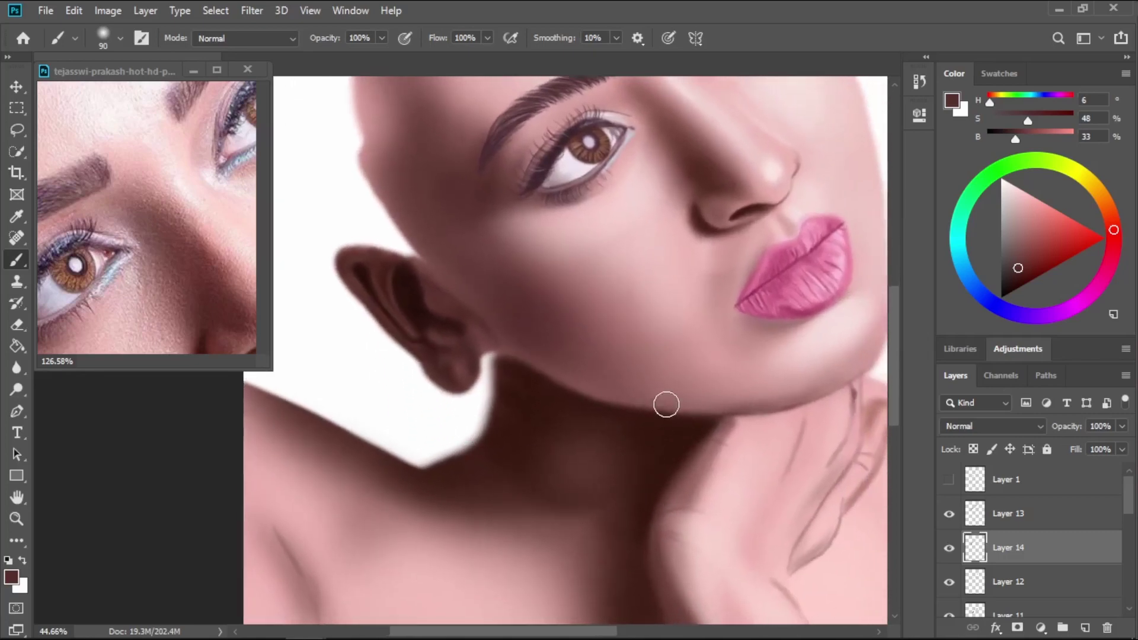
scroll(1065, 568, down, 5)
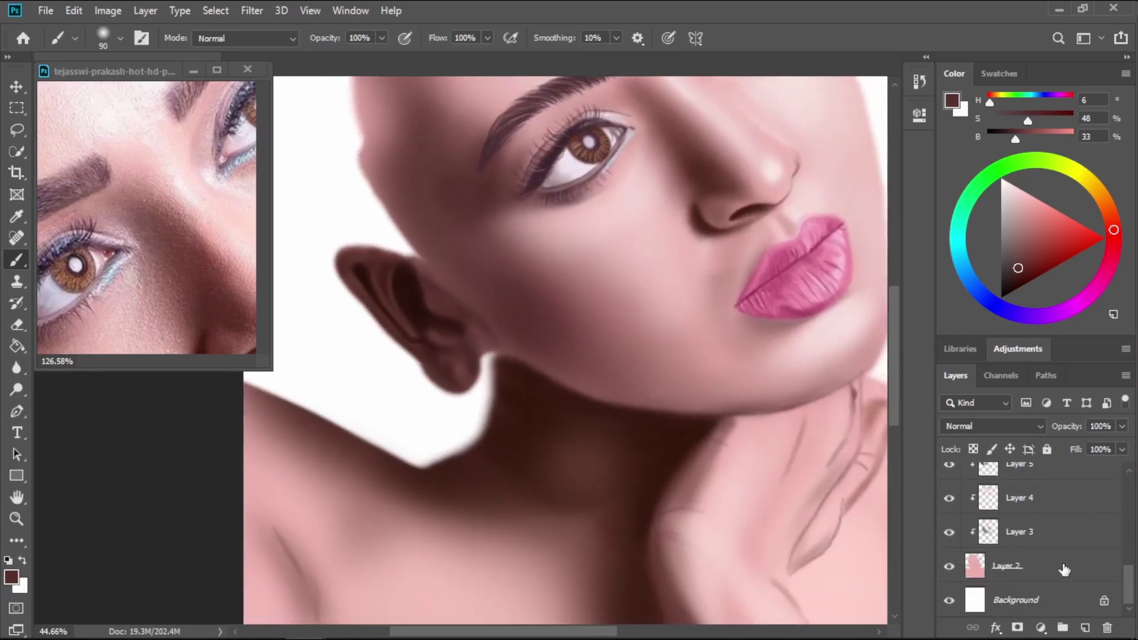
scroll(1097, 549, up, 3)
click(1097, 549)
click(1085, 626)
Sample the lavender-blue of the sequined top in the reference photo and show the Layer 1 sketch in the painting.
drag(846, 609, 679, 240)
drag(176, 314, 170, 219)
scroll(170, 225, down, 6)
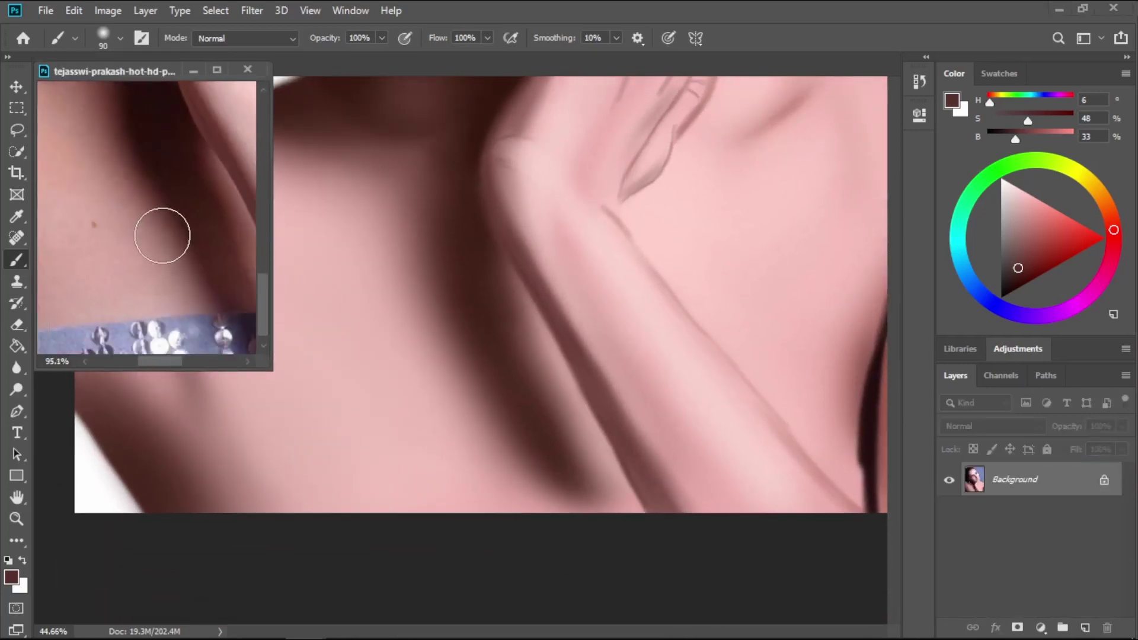
click(163, 308)
key(b)
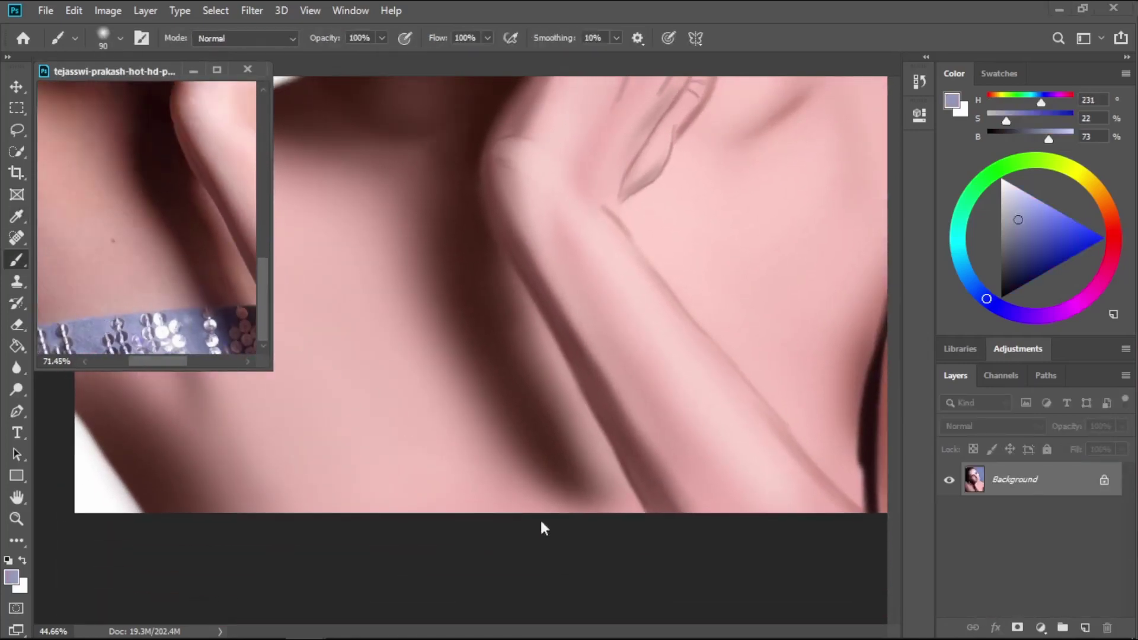
click(539, 526)
scroll(1132, 503, down, 1)
scroll(1132, 503, up, 2)
click(949, 480)
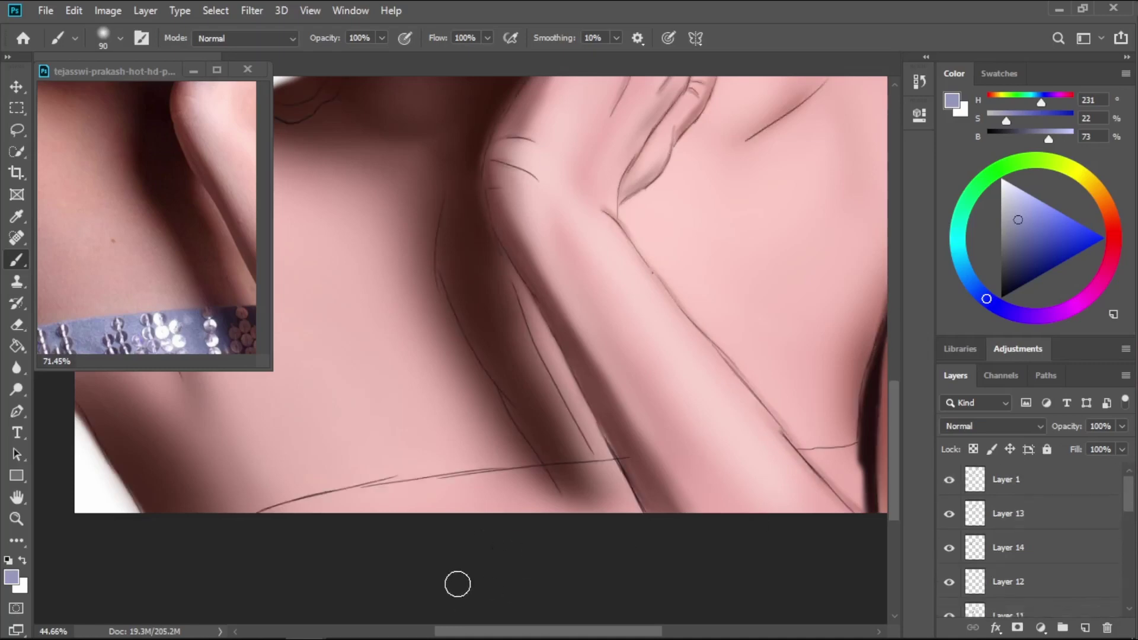
Fill the top with lavender-blue on both sides of the forearm along the sketched neckline, and hide the Layer 1 sketch.
key(bracketleft)
key(bracketleft)
key(bracketleft)
mouse_move(287, 521)
mouse_down()
mouse_move(364, 507)
mouse_move(349, 500)
mouse_move(381, 497)
mouse_move(295, 508)
mouse_move(465, 506)
mouse_move(376, 500)
mouse_move(571, 482)
mouse_move(329, 497)
mouse_move(372, 497)
mouse_move(281, 515)
mouse_move(419, 498)
mouse_up()
mouse_move(596, 474)
mouse_down()
mouse_move(567, 475)
mouse_move(617, 474)
mouse_move(625, 518)
mouse_move(614, 498)
mouse_move(635, 517)
mouse_move(583, 494)
mouse_move(608, 492)
mouse_move(599, 474)
mouse_move(534, 534)
mouse_up()
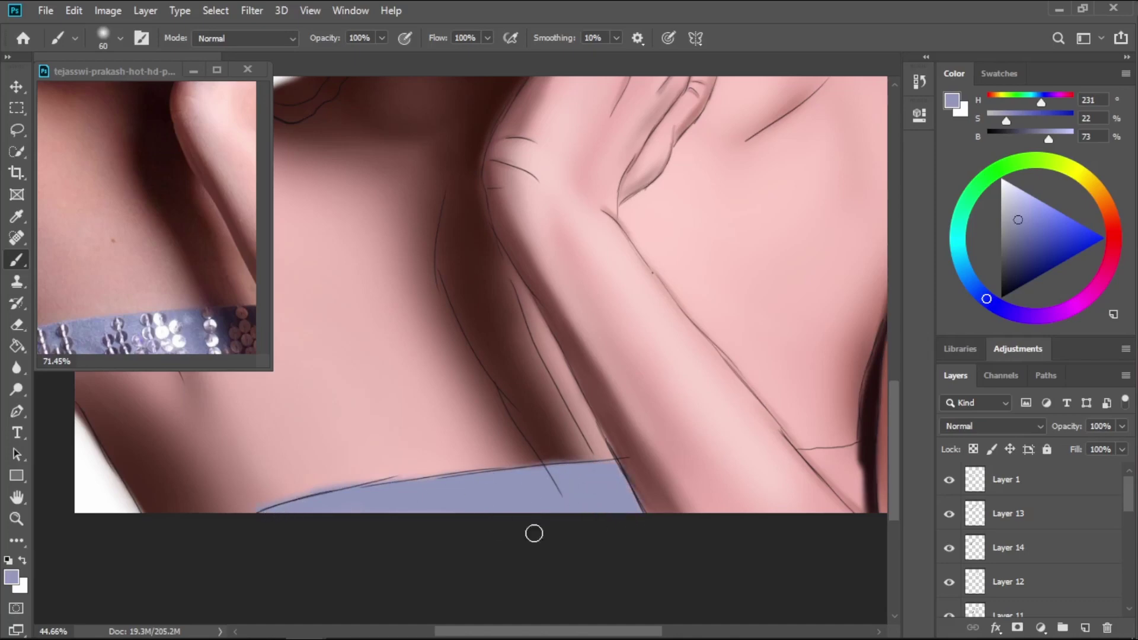
key(bracketleft)
mouse_move(824, 459)
mouse_down()
mouse_move(859, 457)
mouse_move(812, 454)
mouse_move(845, 492)
mouse_move(854, 458)
mouse_move(864, 482)
mouse_move(809, 455)
mouse_up()
click(948, 479)
Trim the top's outer edge beyond the forearm and repaint the dark brown gap beside it with a sampled colour.
key(e)
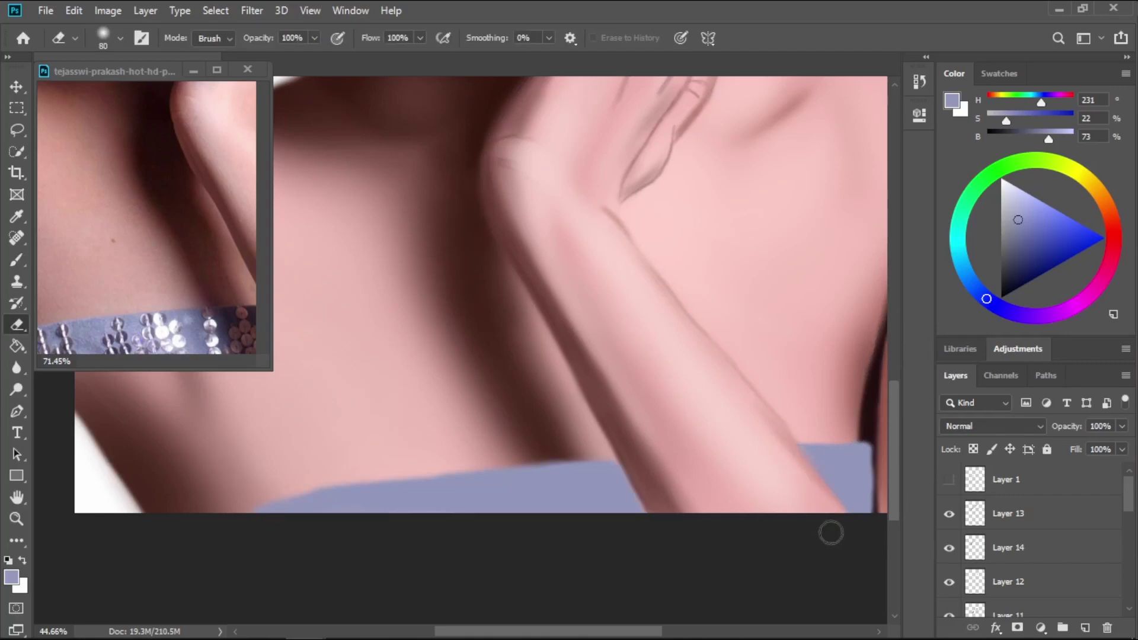
mouse_move(875, 437)
mouse_down()
mouse_move(880, 487)
mouse_move(849, 436)
mouse_move(846, 457)
mouse_move(857, 459)
mouse_move(867, 513)
mouse_move(853, 444)
mouse_move(867, 519)
mouse_move(859, 471)
mouse_up()
key(b)
alt+click(865, 428)
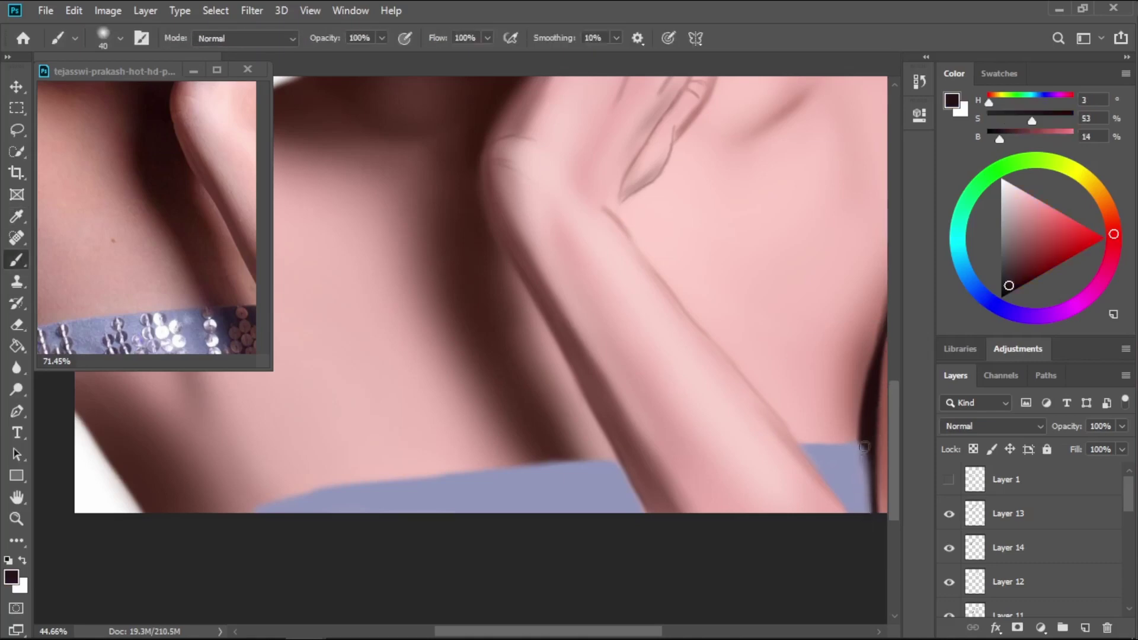
drag(866, 429, 866, 512)
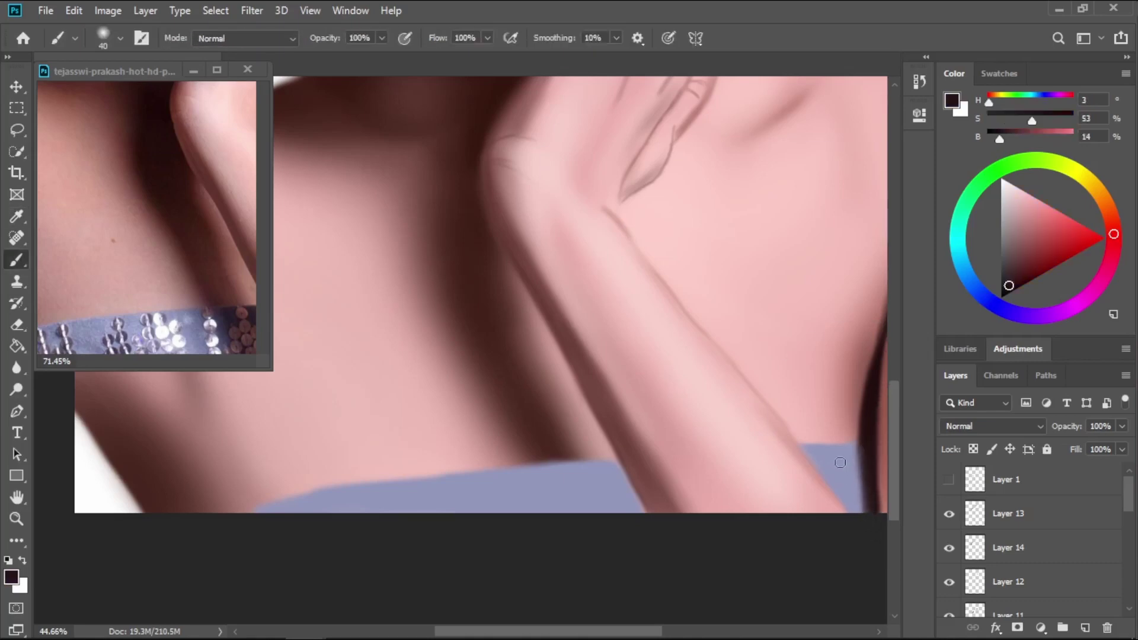
Sample the dark purple from the reference top and paint the forearm's cast shadow across the fabric.
alt+click(249, 311)
key(bracketright)
key(bracketright)
mouse_move(589, 471)
mouse_down()
mouse_move(621, 513)
mouse_move(611, 482)
mouse_move(568, 474)
mouse_move(592, 521)
mouse_move(554, 481)
mouse_move(564, 473)
mouse_move(562, 494)
mouse_move(556, 471)
mouse_move(575, 472)
mouse_move(565, 469)
mouse_move(570, 509)
mouse_move(551, 503)
mouse_move(544, 470)
mouse_move(619, 543)
mouse_move(583, 477)
mouse_move(635, 551)
mouse_move(584, 525)
mouse_up()
key(bracketright)
key(bracketright)
key(bracketright)
key(bracketright)
key(bracketright)
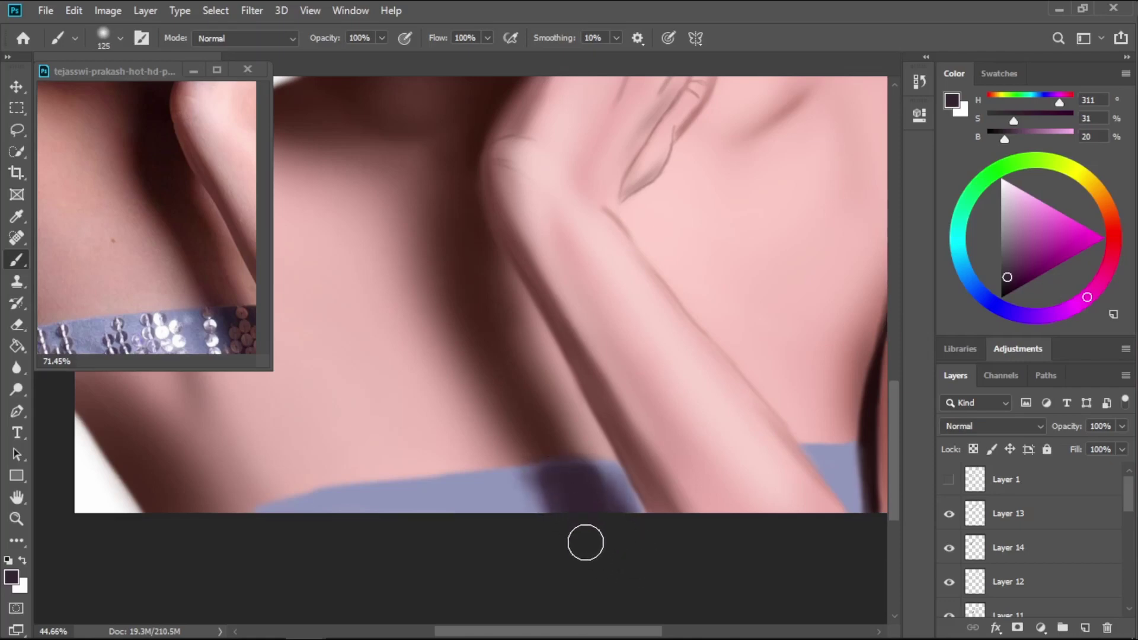
Refine the cast shadow with a smaller brush and clean up its upper edge along the neckline.
key(bracketleft)
key(bracketleft)
key(bracketleft)
key(bracketleft)
key(bracketleft)
key(bracketleft)
key(bracketleft)
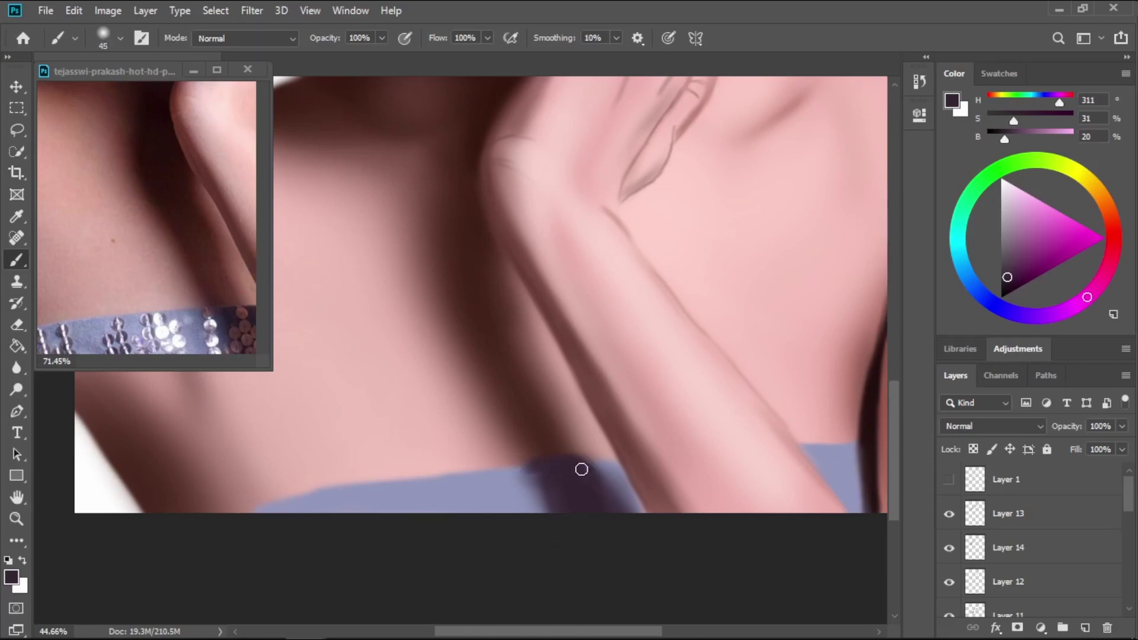
key(ctrl+shift+alt+n)
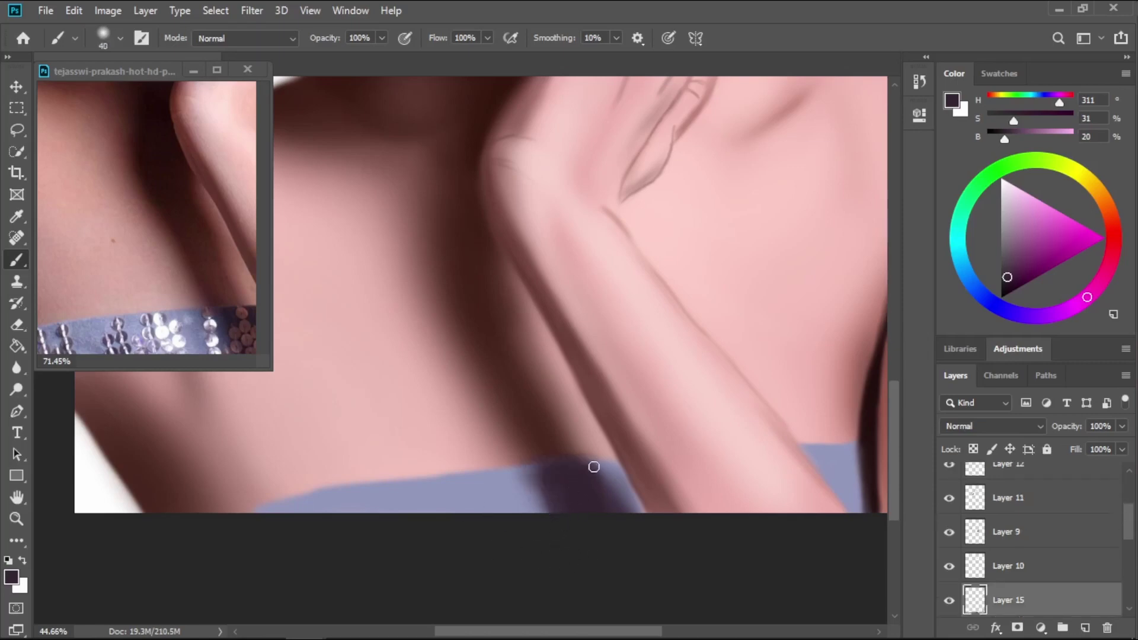
key(e)
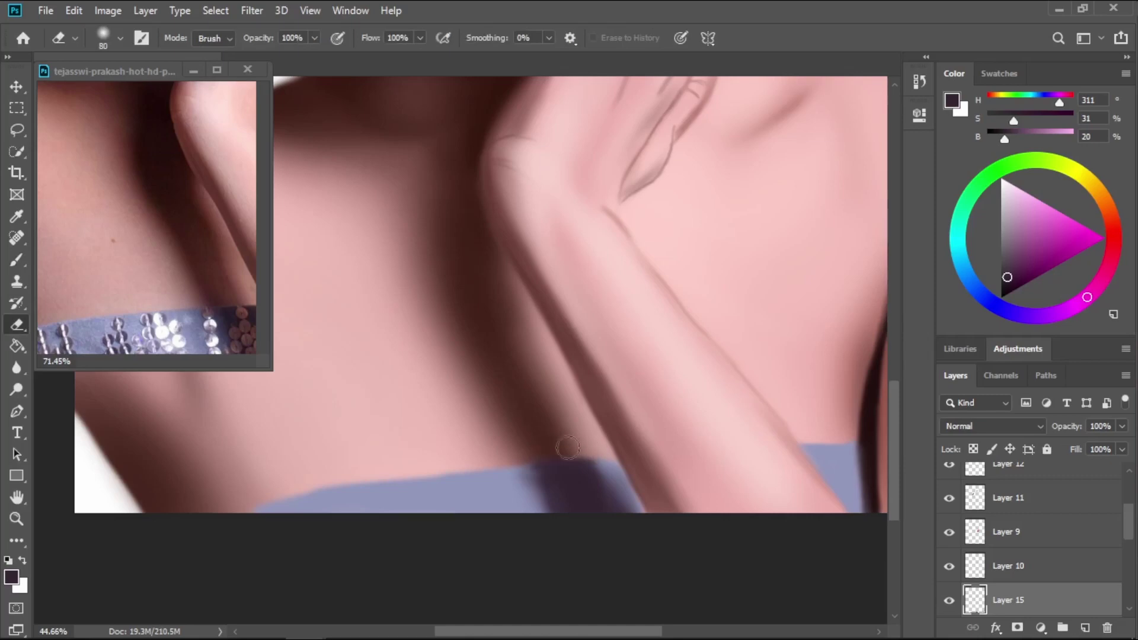
key(b)
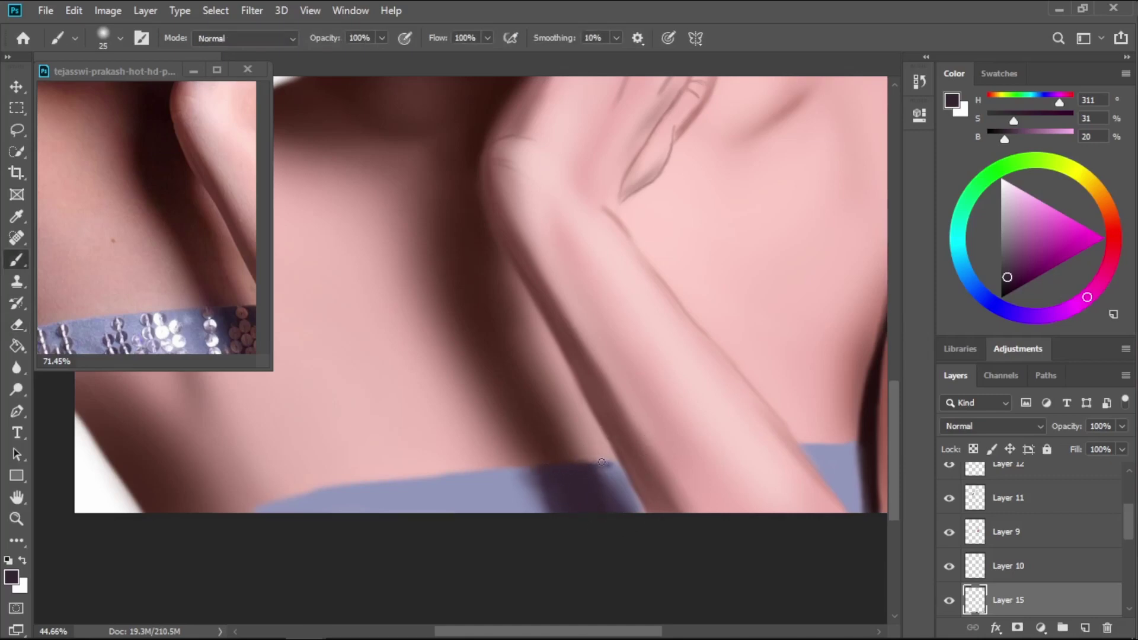
Shade the lower edge of the wide fabric section softly with the dark purple, using a larger brush.
key(bracketright)
key(bracketright)
key(bracketright)
key(bracketright)
key(bracketright)
key(bracketright)
key(bracketleft)
mouse_move(296, 513)
mouse_down()
mouse_move(262, 516)
mouse_move(326, 495)
mouse_move(297, 506)
mouse_move(394, 510)
mouse_move(382, 500)
mouse_move(388, 516)
mouse_move(455, 508)
mouse_up()
key(bracketleft)
key(bracketleft)
key(bracketleft)
key(bracketright)
key(bracketright)
key(bracketright)
key(bracketright)
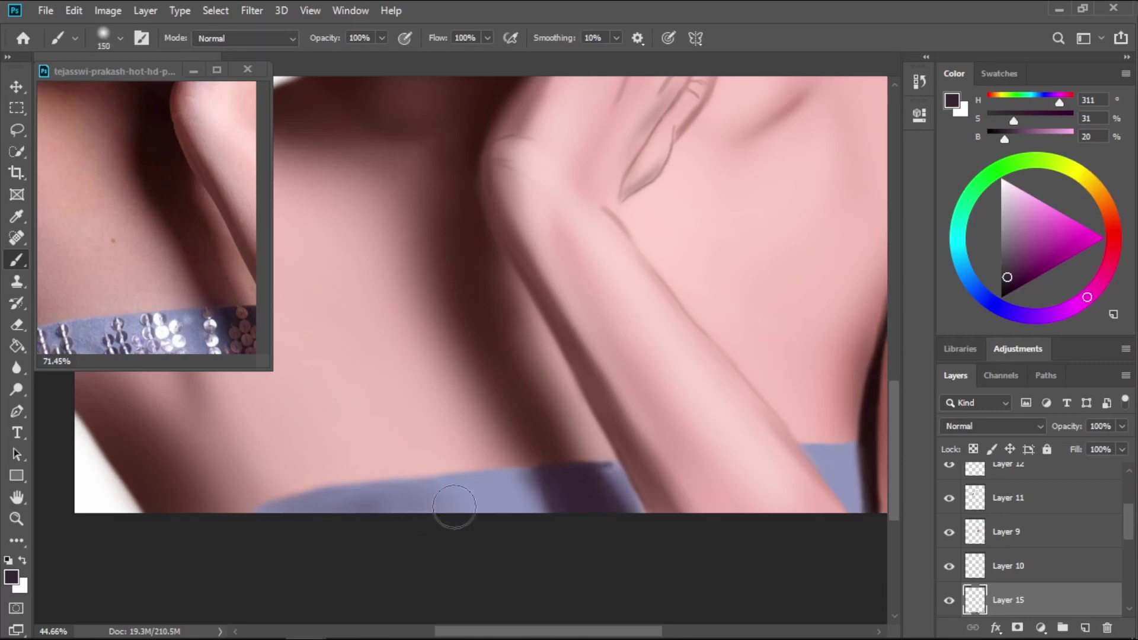
Sample the near-white sequin colour from the reference and dab two columns of sequins on the shadowed fabric beside the forearm.
key(bracketleft)
key(bracketleft)
key(bracketleft)
key(bracketleft)
key(bracketleft)
key(bracketleft)
key(bracketleft)
key(i)
click(214, 323)
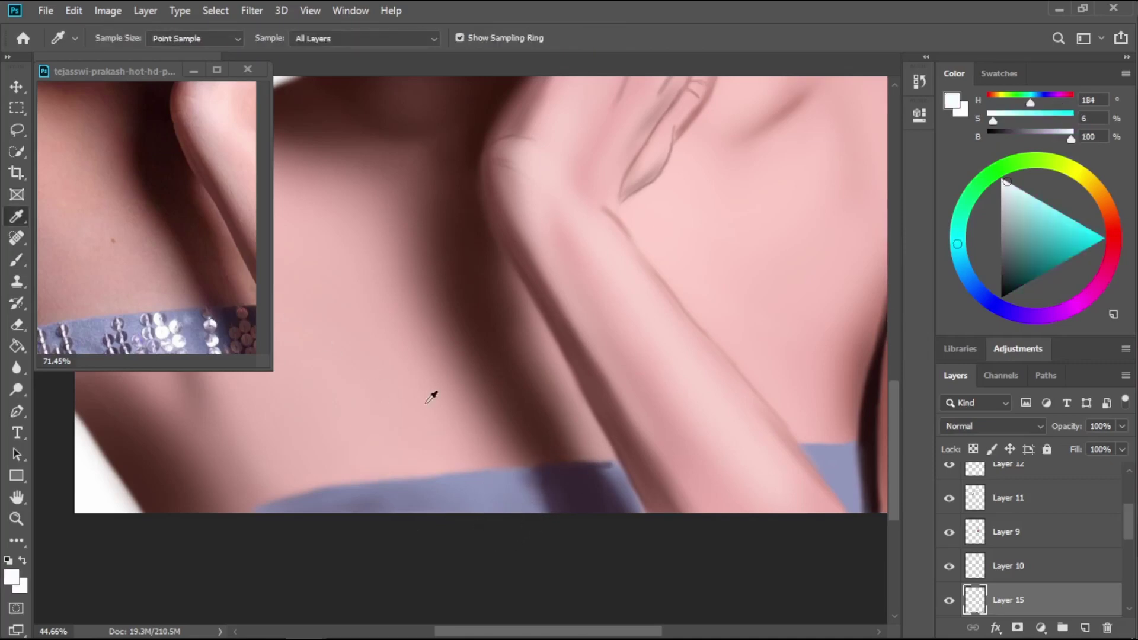
key(b)
click(579, 474)
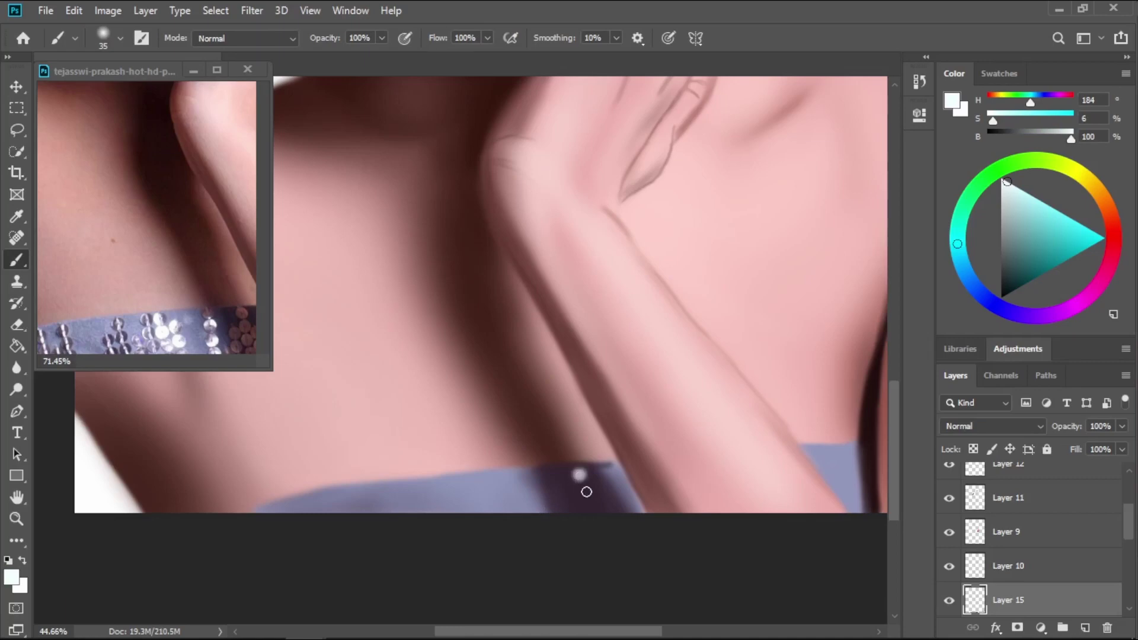
click(583, 493)
click(584, 507)
click(604, 477)
click(606, 505)
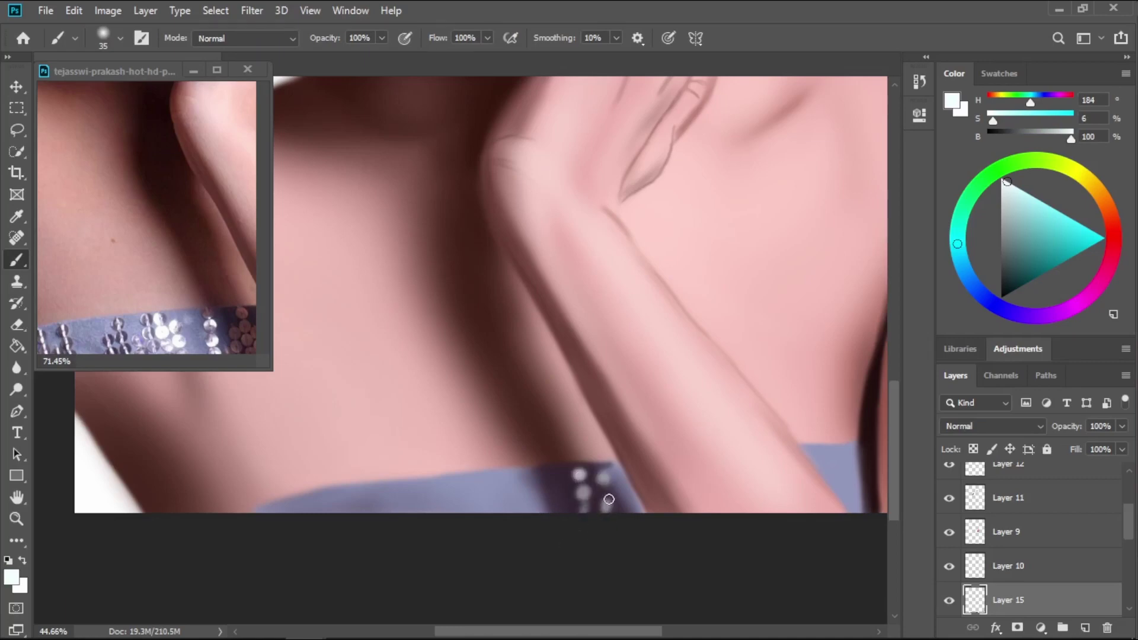
Dab two more columns of near-white sequins, one at the cast shadow's outer edge and one on the lit fabric.
click(544, 484)
click(551, 506)
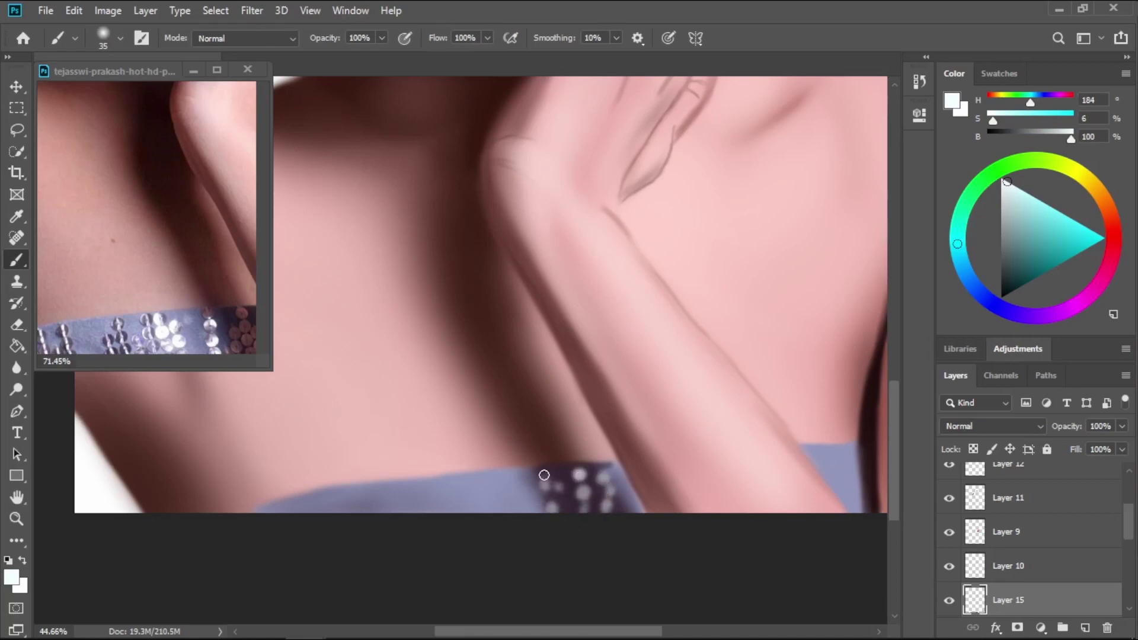
click(498, 480)
click(500, 499)
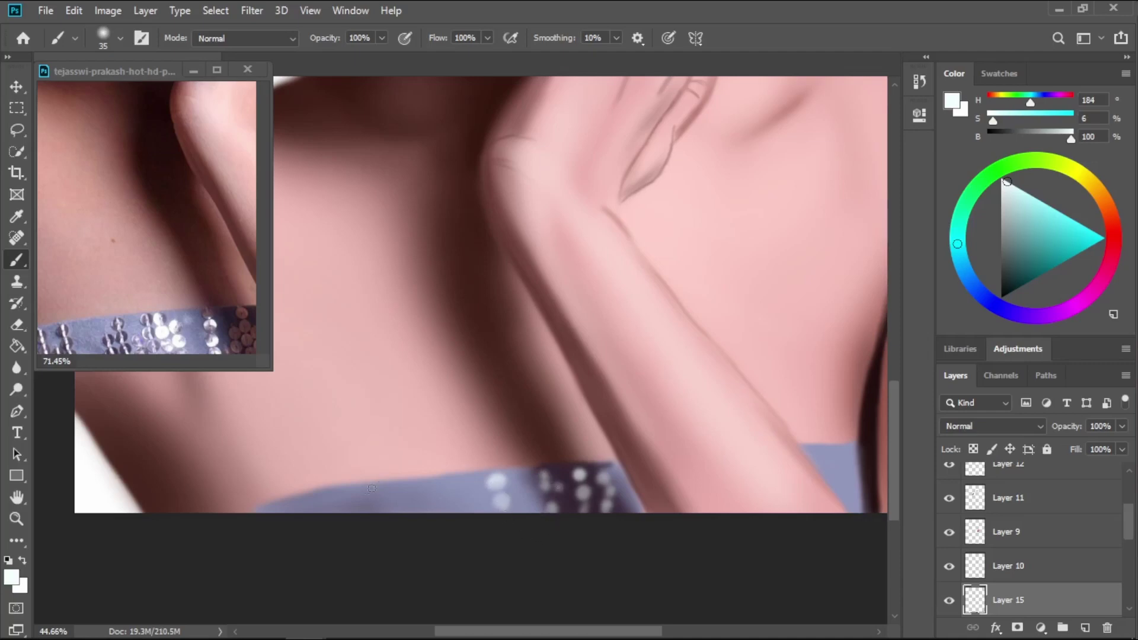
Sample the dark slate-blue from the reference and dab darker sequins over the lit fabric and the section beyond the forearm.
alt+click(152, 351)
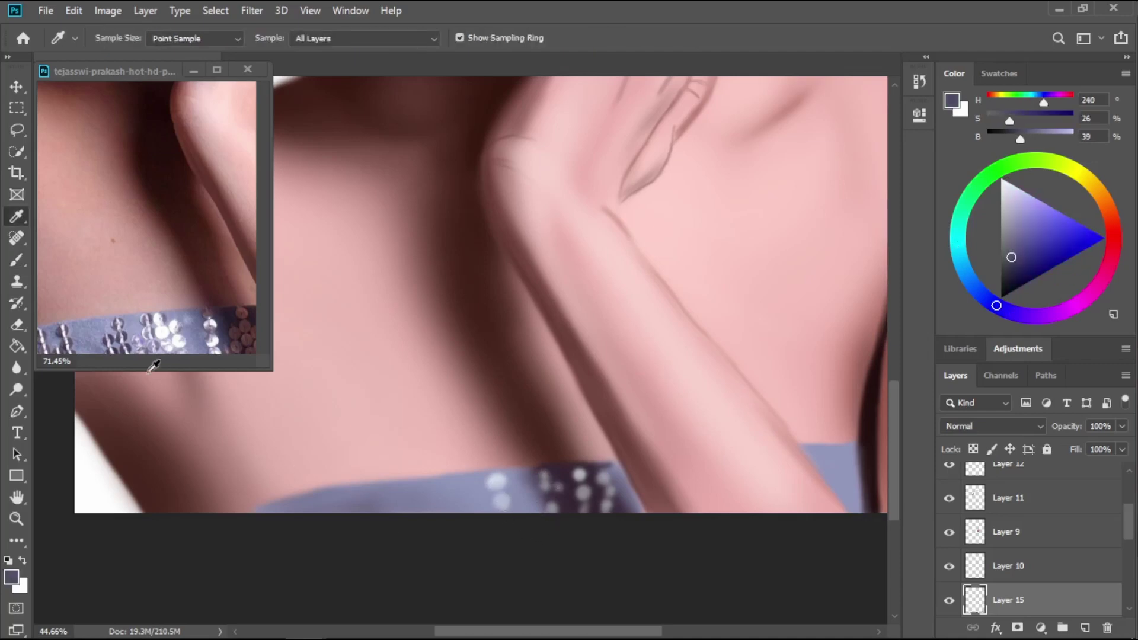
click(404, 494)
click(402, 496)
click(432, 488)
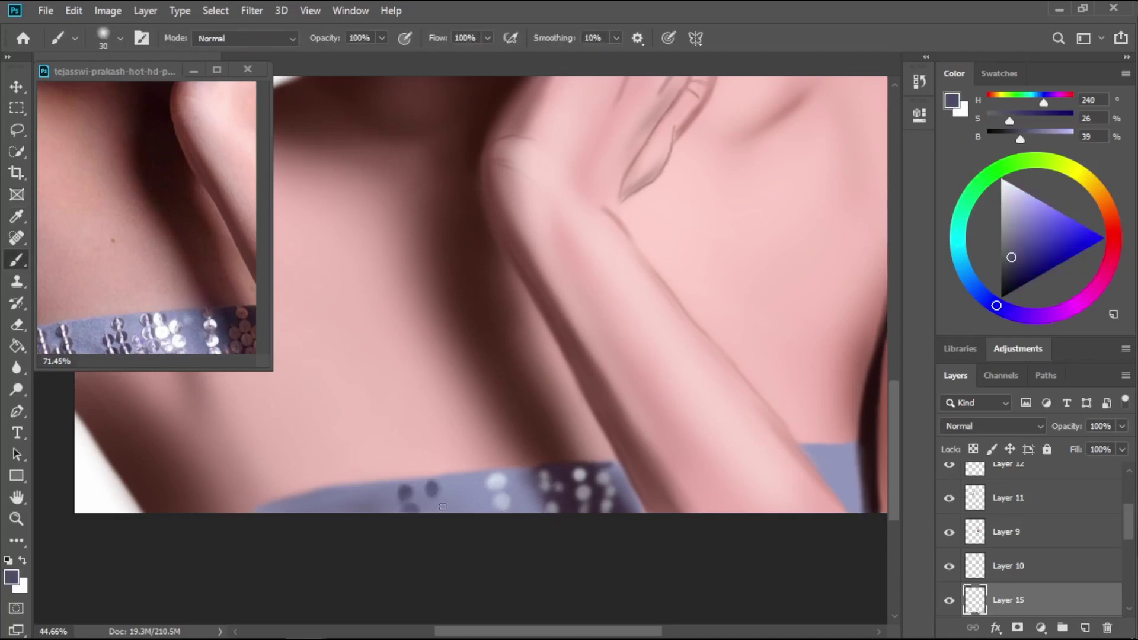
click(455, 485)
click(354, 498)
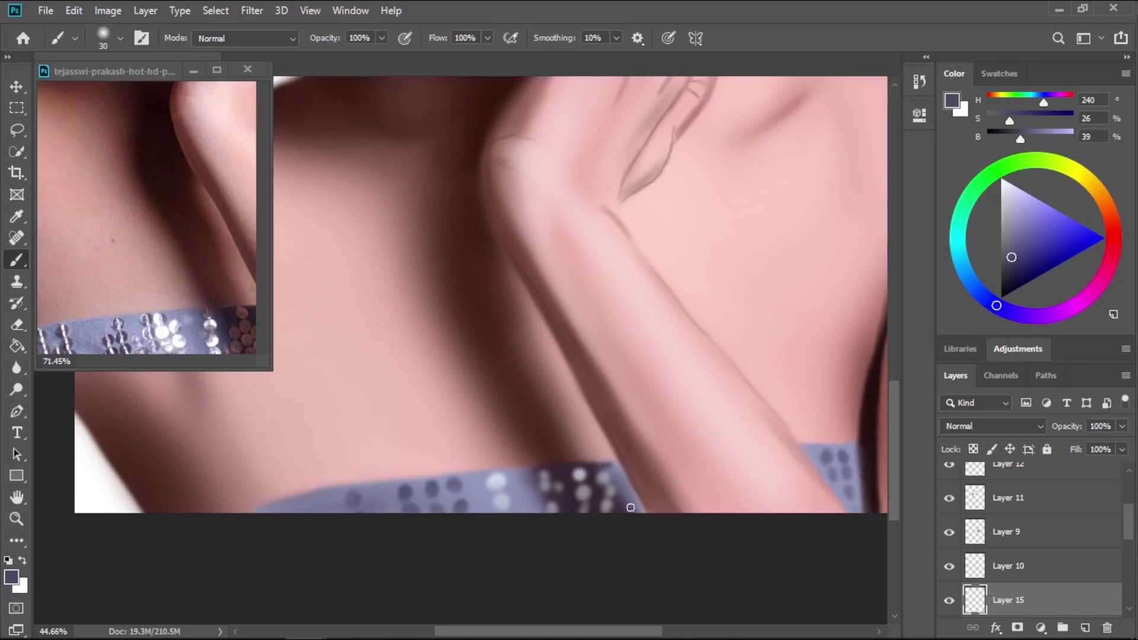
Add fine slate-blue details to the near-white sequins at brush size 15.
key(bracketleft)
key(bracketleft)
key(bracketleft)
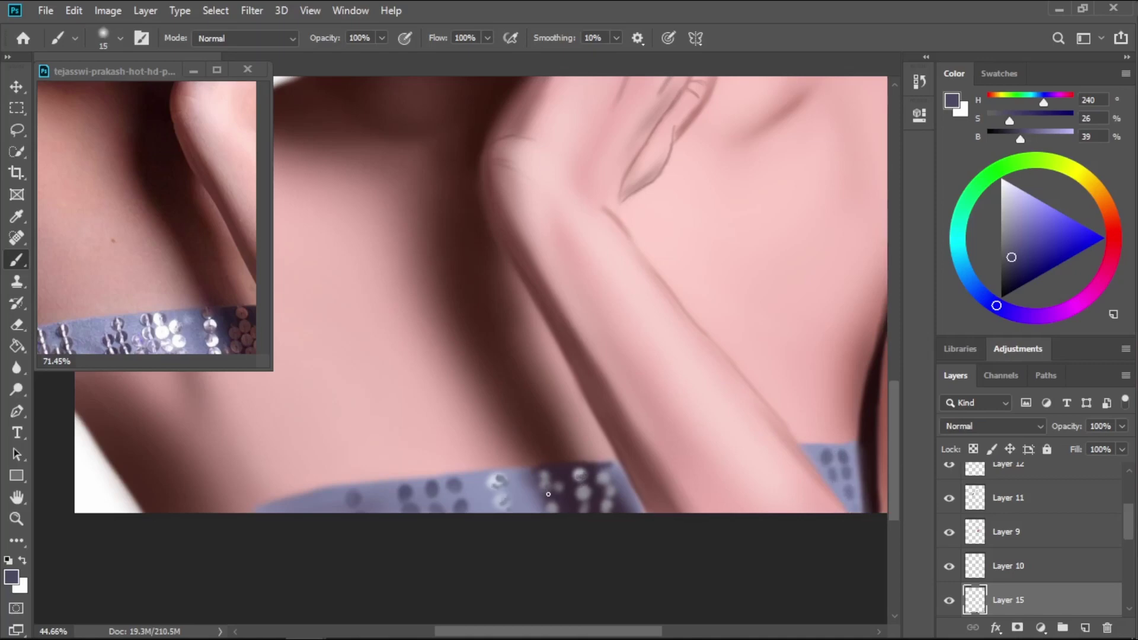
Paint fine highlights over the sequins on both sides of the forearm with near-white, pure white and light grey.
alt+click(167, 335)
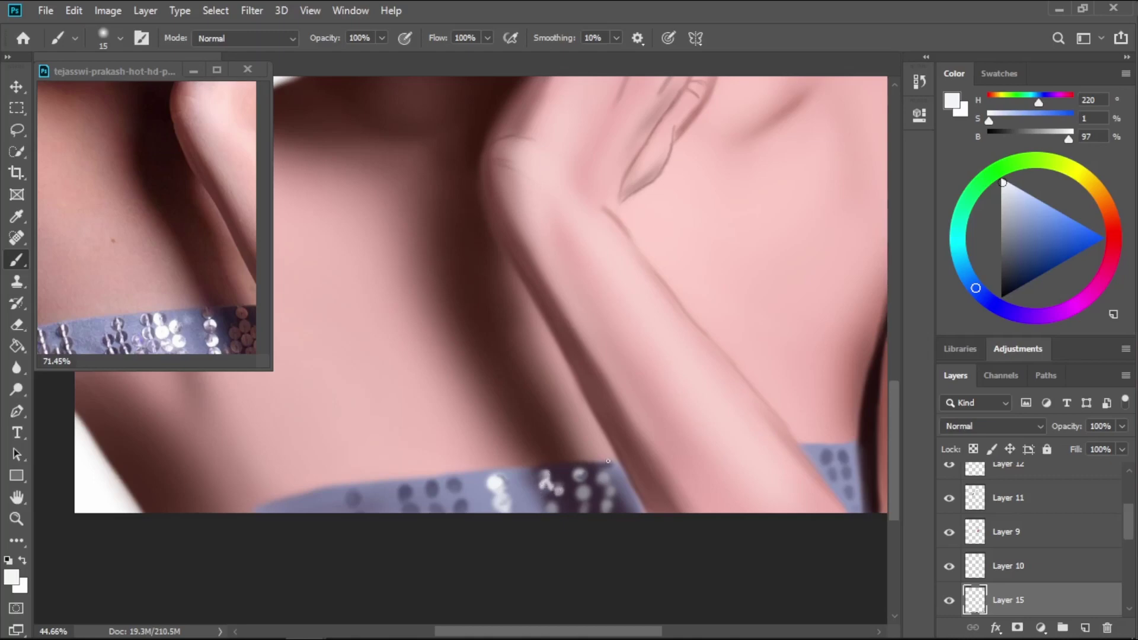
click(1000, 177)
key(bracketleft)
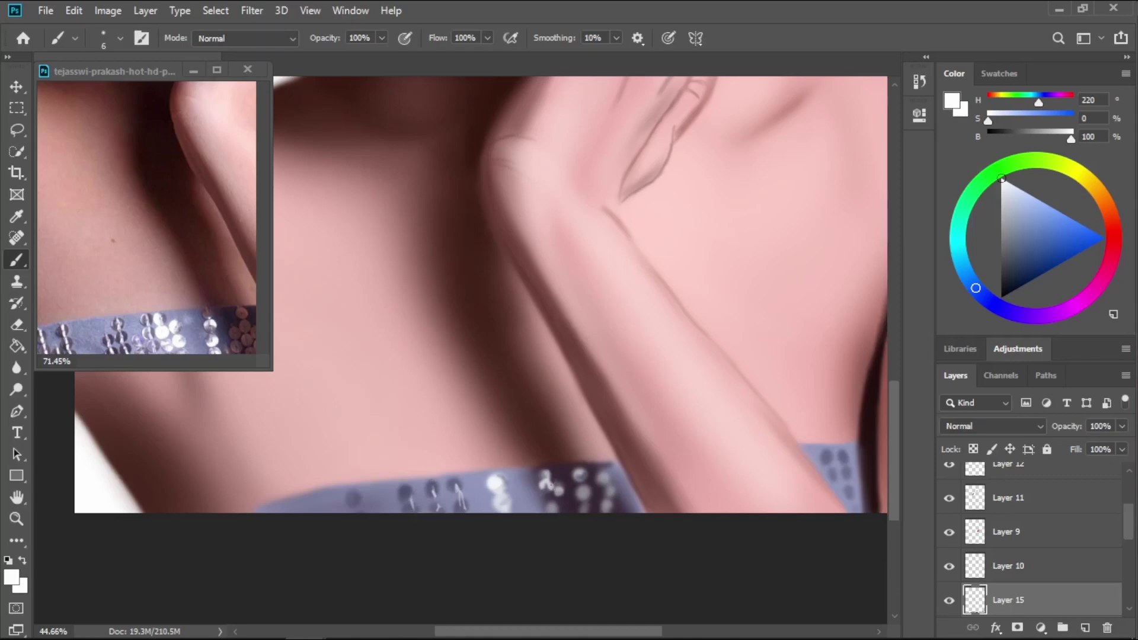
click(997, 199)
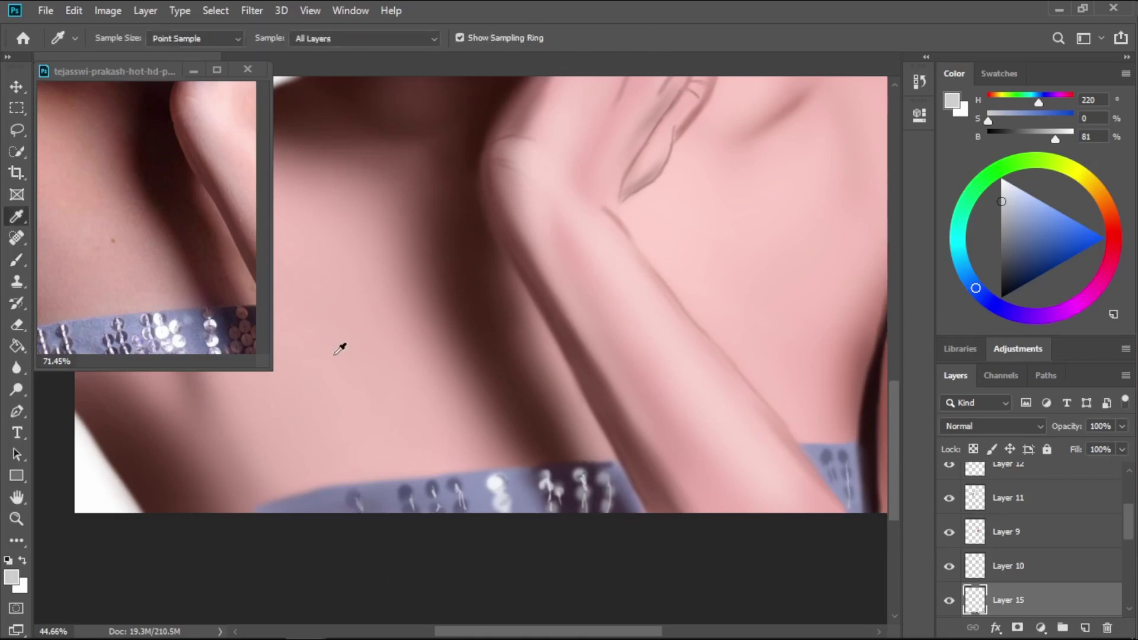
Sample dark plum from the reference and shade the upper edge of the blue top beside the shadowed underarm.
alt+click(240, 314)
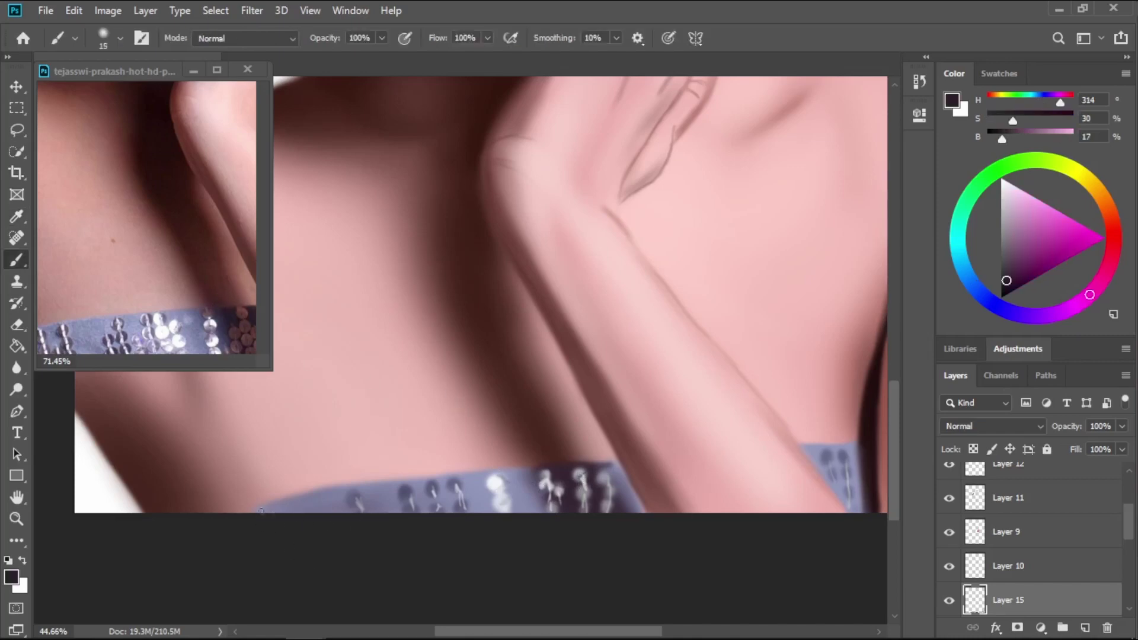
key(bracketleft)
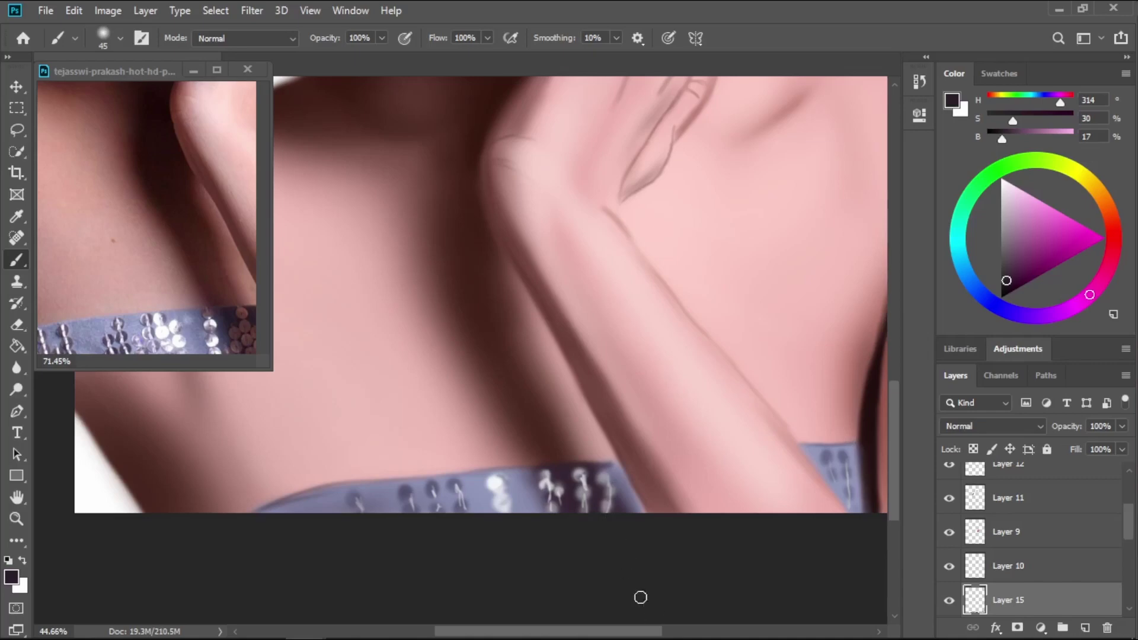
alt+click(610, 493)
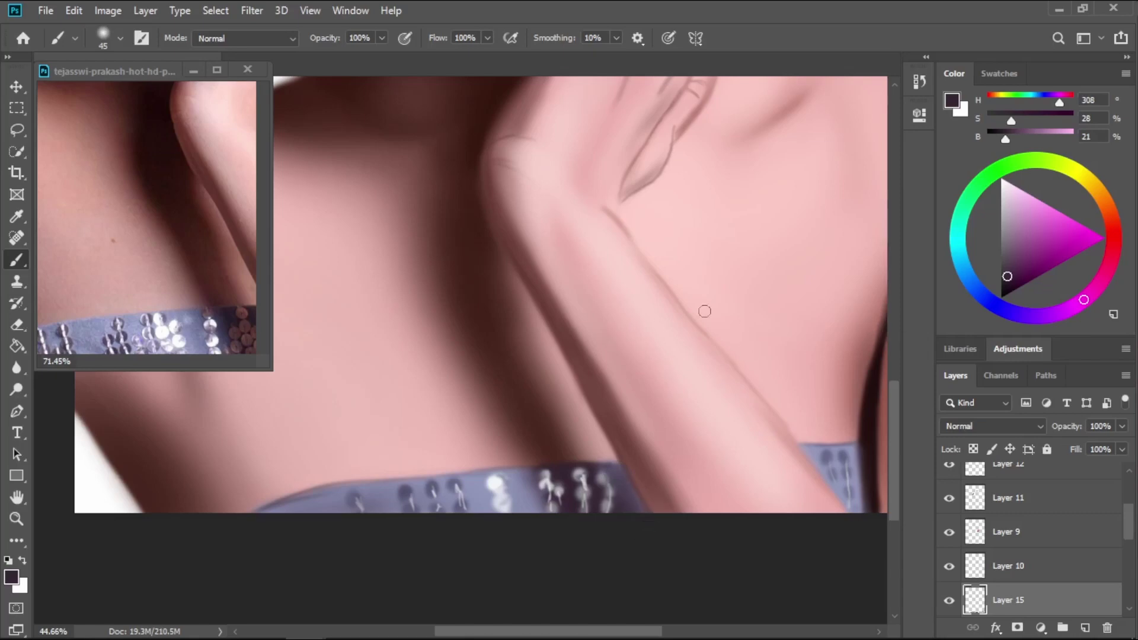
Add a new layer directly above Background and sample the near-black of the reference hair.
drag(704, 311, 757, 421)
drag(1129, 529, 1129, 588)
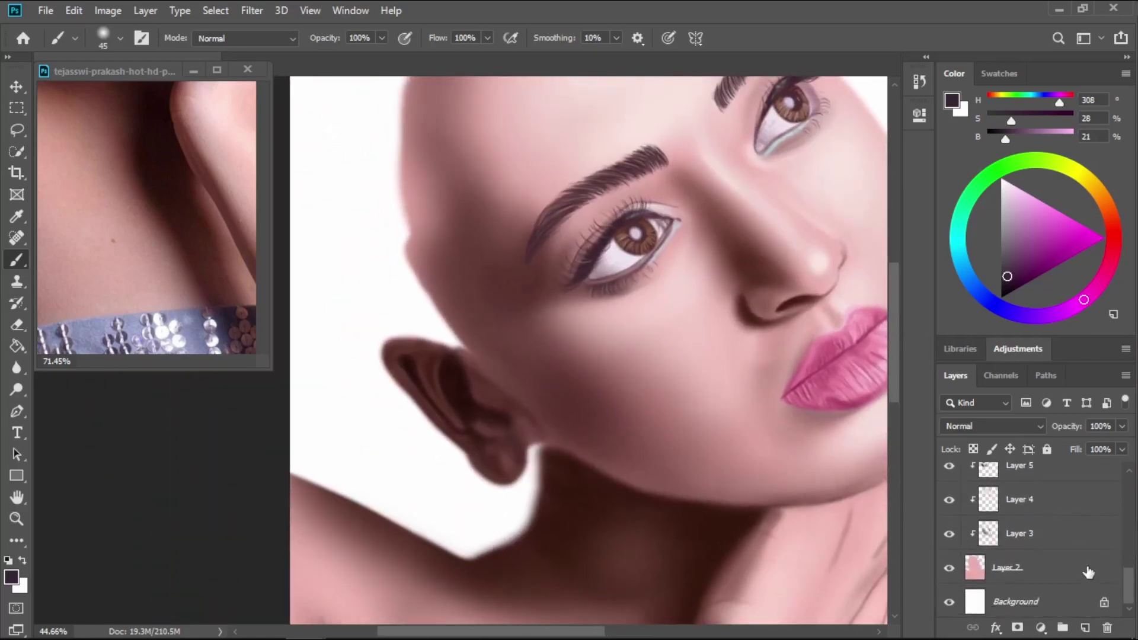
click(1073, 596)
click(1084, 627)
key(i)
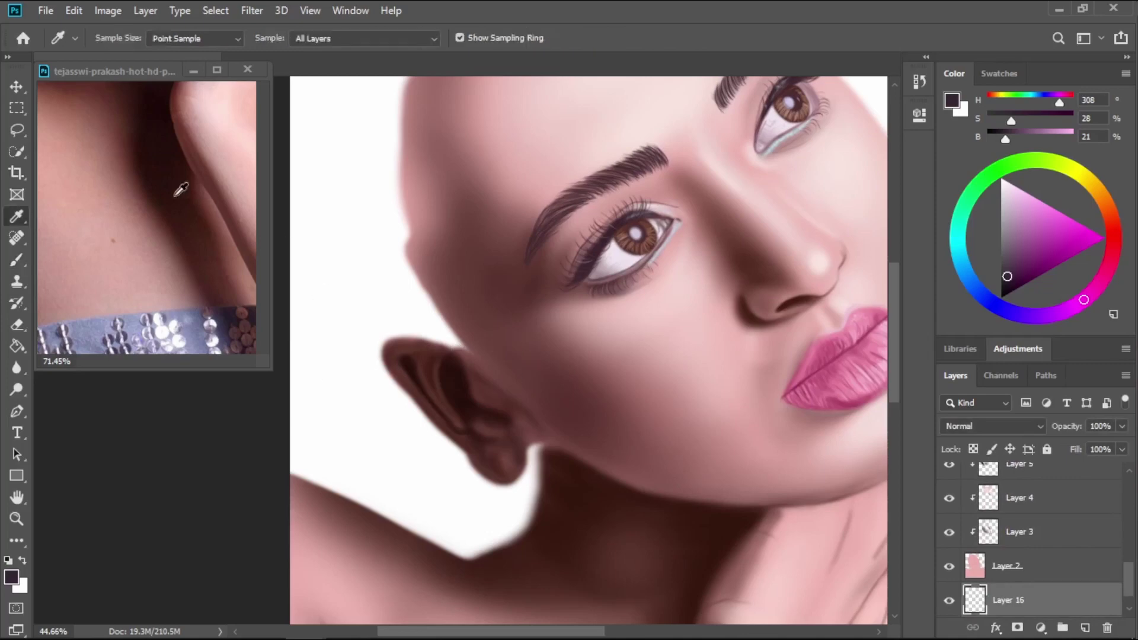
drag(178, 195, 256, 320)
click(92, 282)
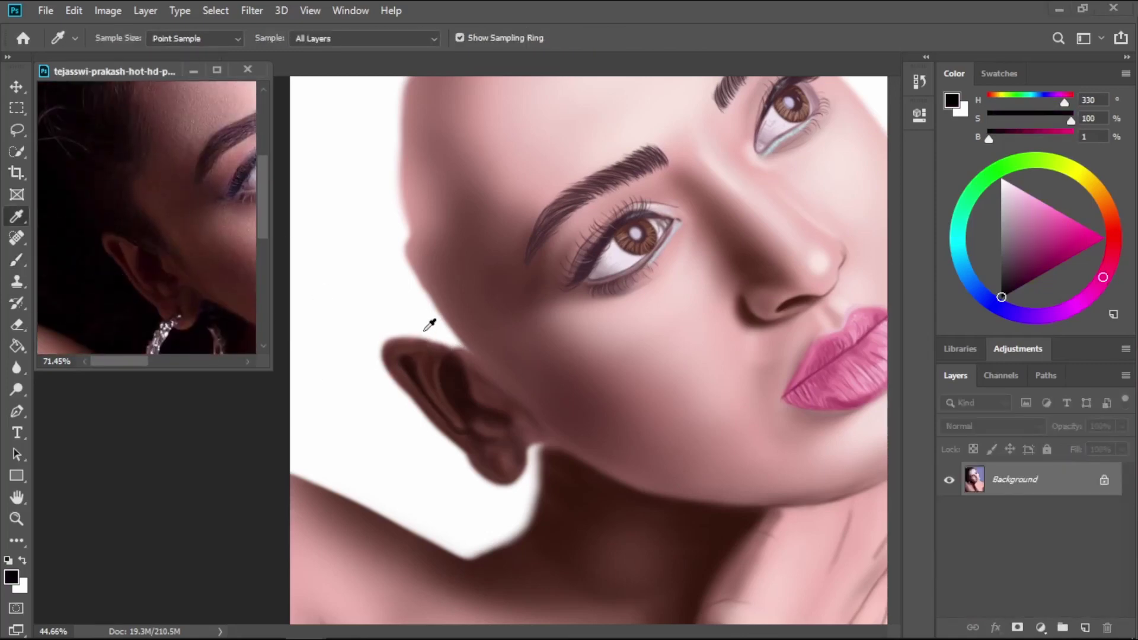
Fill the hair area behind the ear and neck with near-black, using a soft brush enlarged to 150 and 250.
key(b)
click(526, 447)
key(])
key(])
key(])
key(])
key(])
key(])
key(])
key(])
key(])
key(])
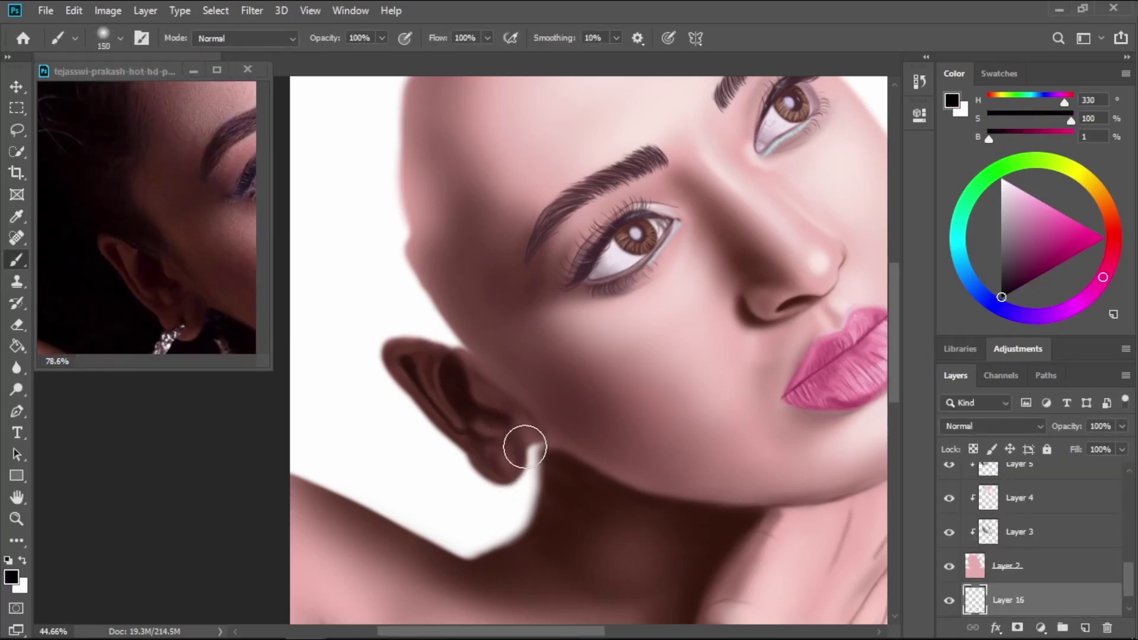
mouse_move(529, 449)
mouse_down()
mouse_move(421, 517)
mouse_move(279, 454)
mouse_move(488, 451)
mouse_move(404, 409)
mouse_move(348, 295)
mouse_move(286, 297)
mouse_move(311, 325)
mouse_move(401, 286)
mouse_move(358, 434)
mouse_move(300, 218)
mouse_move(402, 267)
mouse_move(312, 215)
mouse_move(376, 318)
mouse_up()
Show the Layer 1 sketch and choose the 148 px Paintable.cc hair brush.
scroll(1043, 533, up, 10)
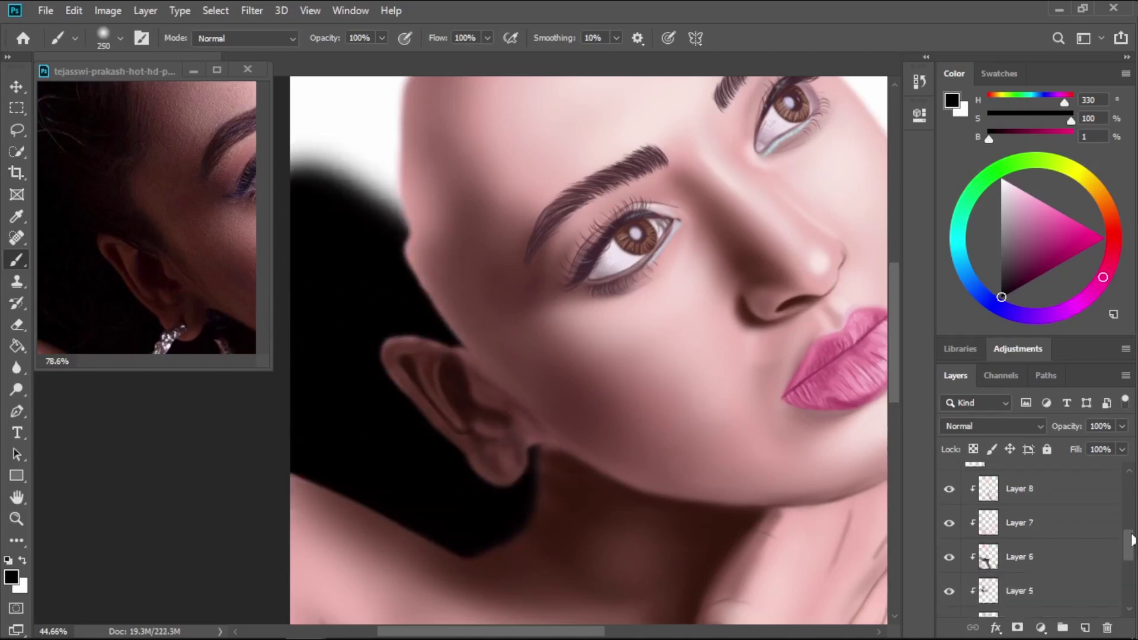
click(948, 479)
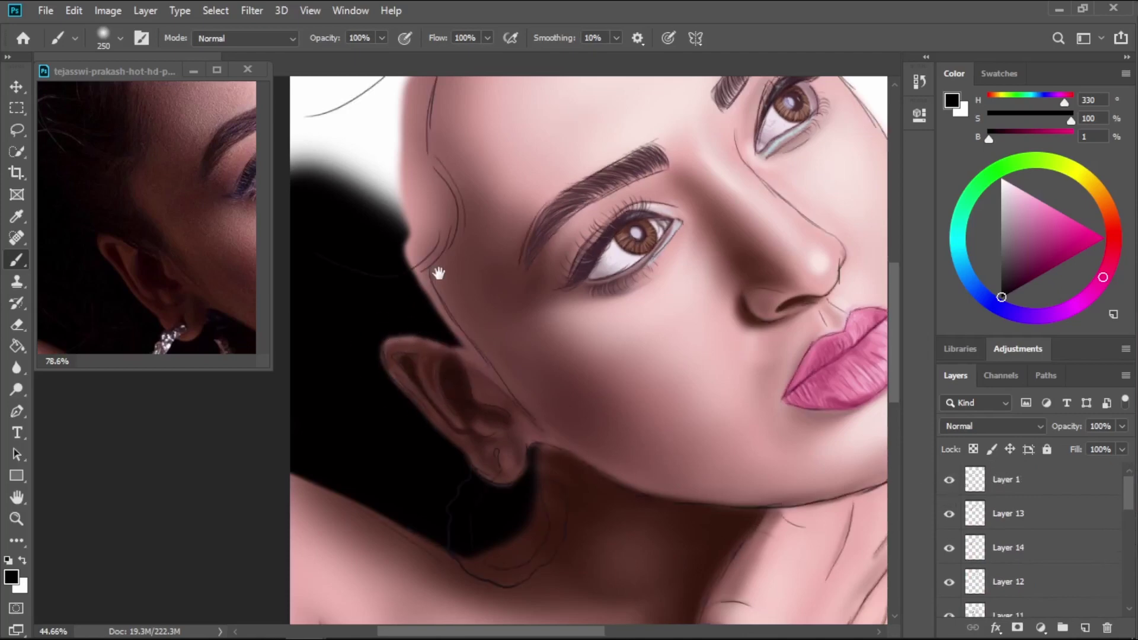
drag(436, 275, 509, 373)
click(250, 259)
drag(188, 151, 178, 312)
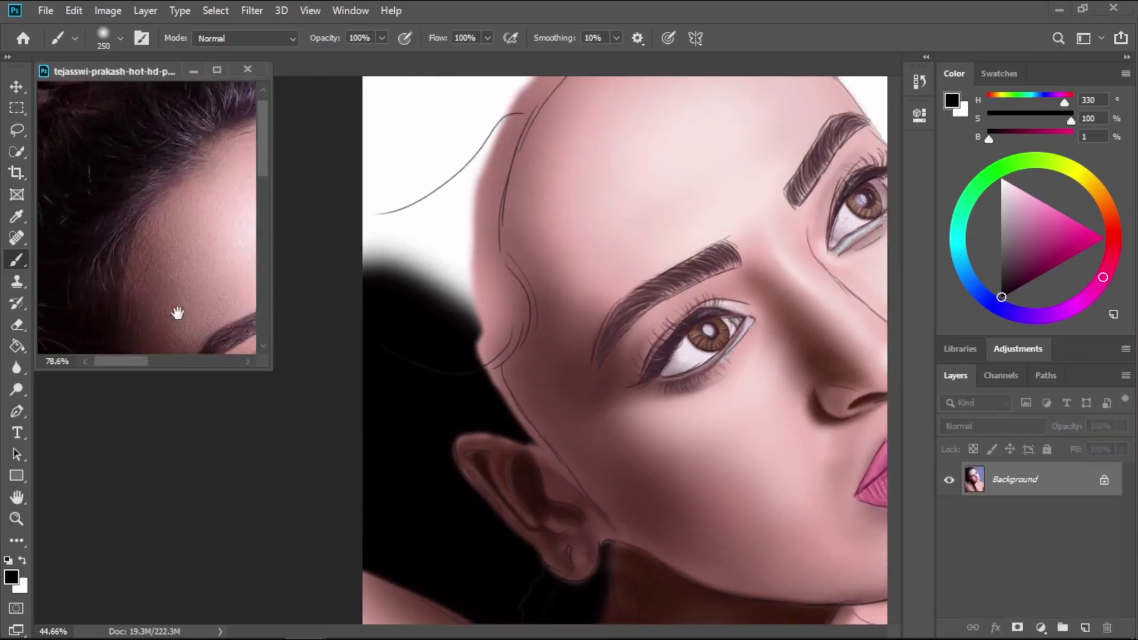
click(112, 35)
drag(507, 243, 503, 372)
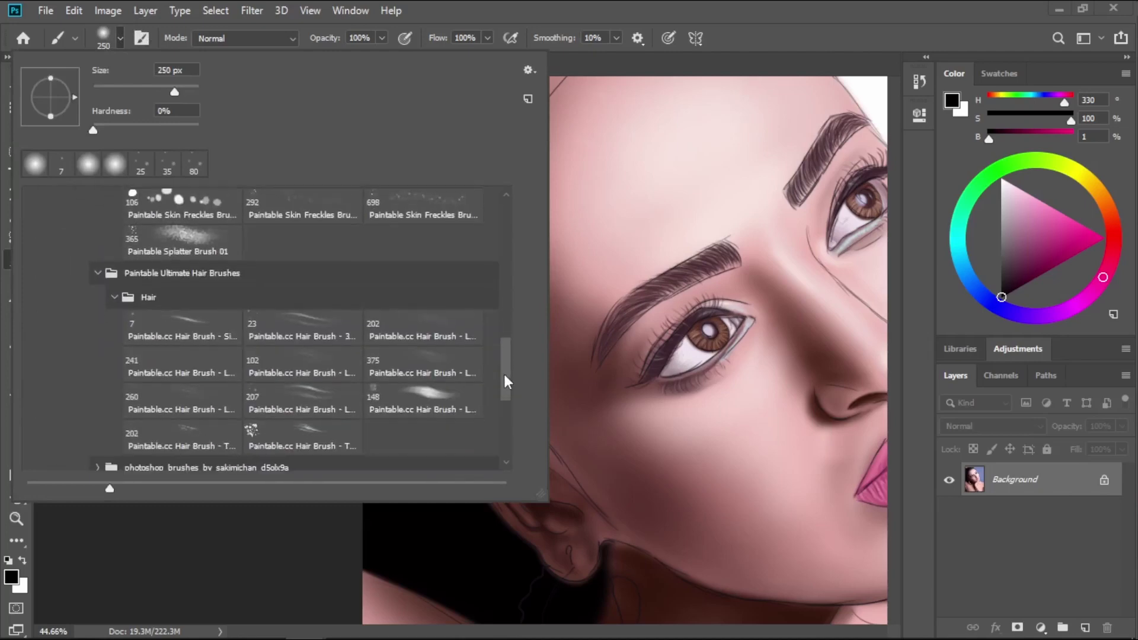
click(425, 382)
click(425, 415)
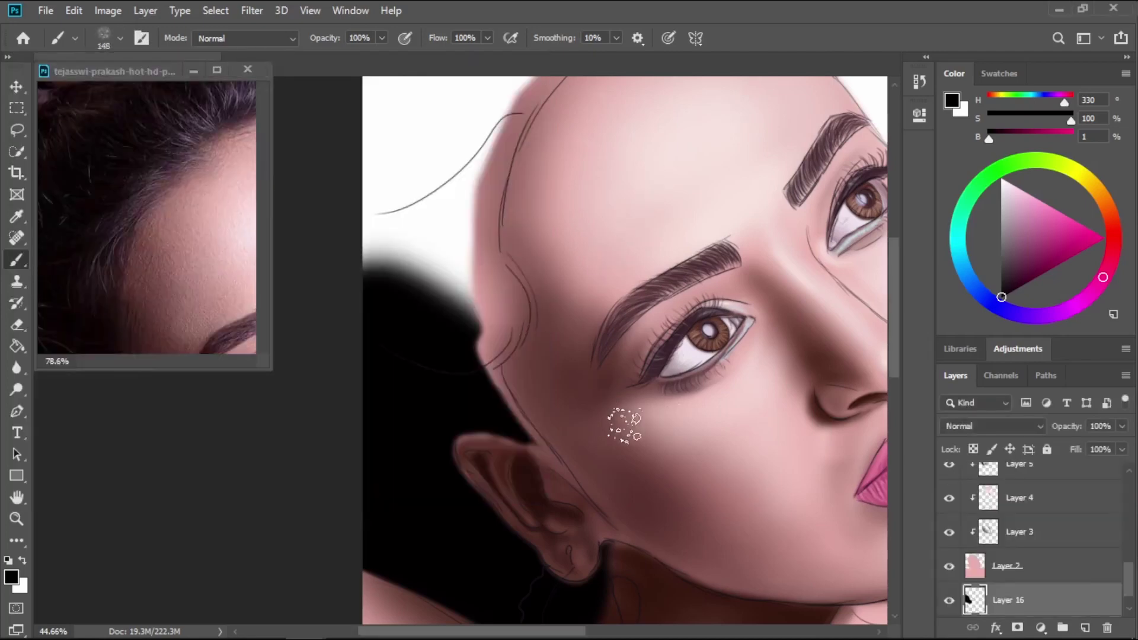
Add a new layer above Layer 13 and paint the near-black hair from the temple over the crown.
scroll(1051, 518, up, 10)
click(1051, 518)
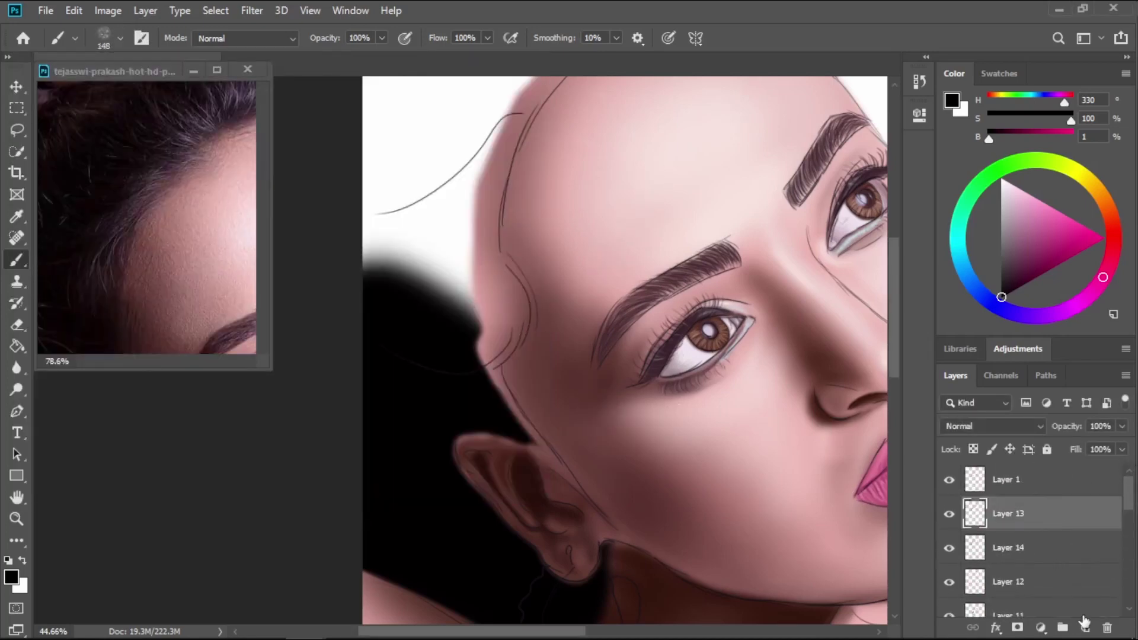
click(1084, 627)
mouse_move(457, 261)
mouse_down()
mouse_move(490, 324)
mouse_move(451, 317)
mouse_move(472, 297)
mouse_move(421, 304)
mouse_move(486, 267)
mouse_move(498, 293)
mouse_move(452, 350)
mouse_up()
click(186, 208)
scroll(185, 208, down, 4)
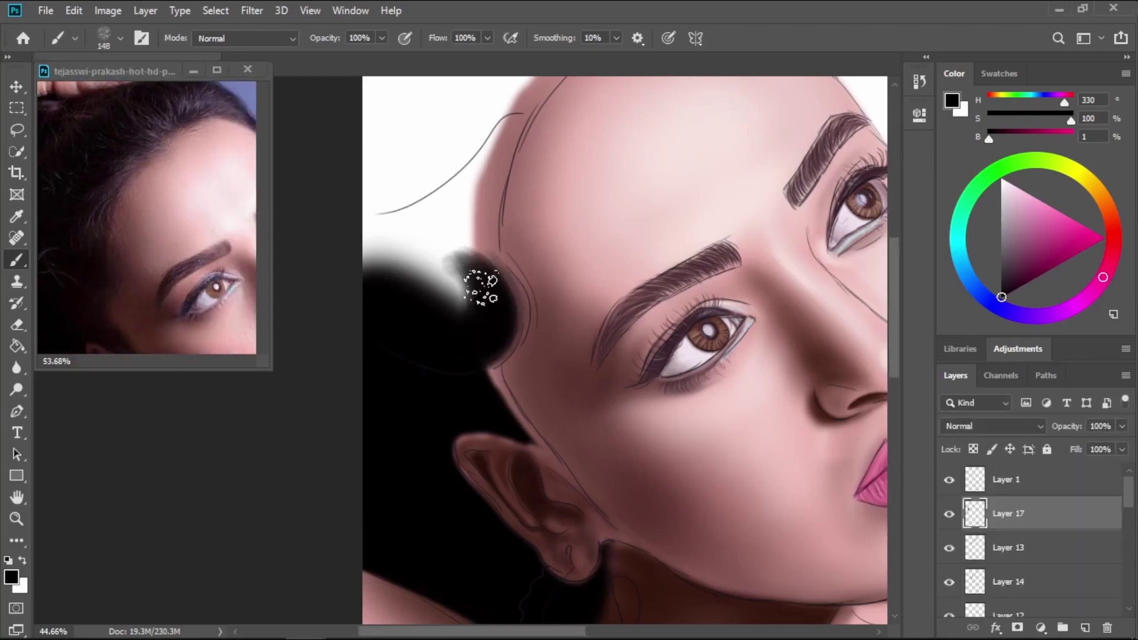
mouse_move(408, 292)
mouse_down()
mouse_move(378, 217)
mouse_move(445, 242)
mouse_up()
mouse_move(496, 138)
mouse_down()
mouse_move(442, 218)
mouse_move(516, 115)
mouse_move(465, 186)
mouse_move(482, 246)
mouse_move(489, 189)
mouse_move(442, 261)
mouse_move(447, 234)
mouse_move(364, 126)
mouse_move(430, 188)
mouse_move(401, 325)
mouse_up()
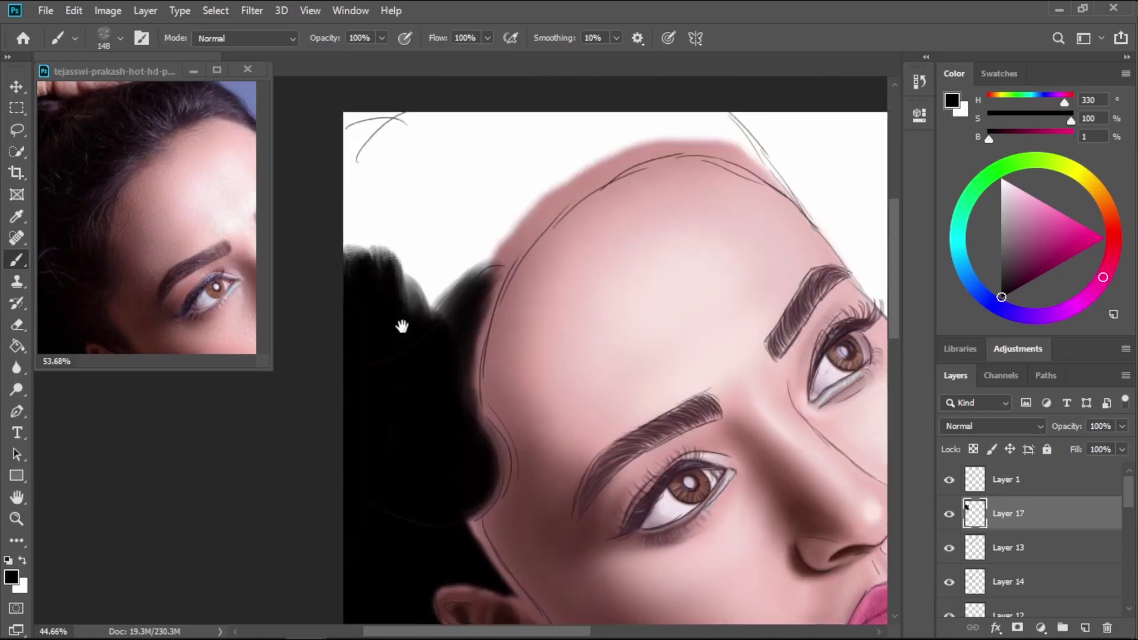
mouse_move(396, 146)
mouse_down()
mouse_move(368, 228)
mouse_move(348, 190)
mouse_move(411, 284)
mouse_move(500, 216)
mouse_move(505, 205)
mouse_move(458, 267)
mouse_move(448, 262)
mouse_move(526, 123)
mouse_move(485, 180)
mouse_move(612, 107)
mouse_up()
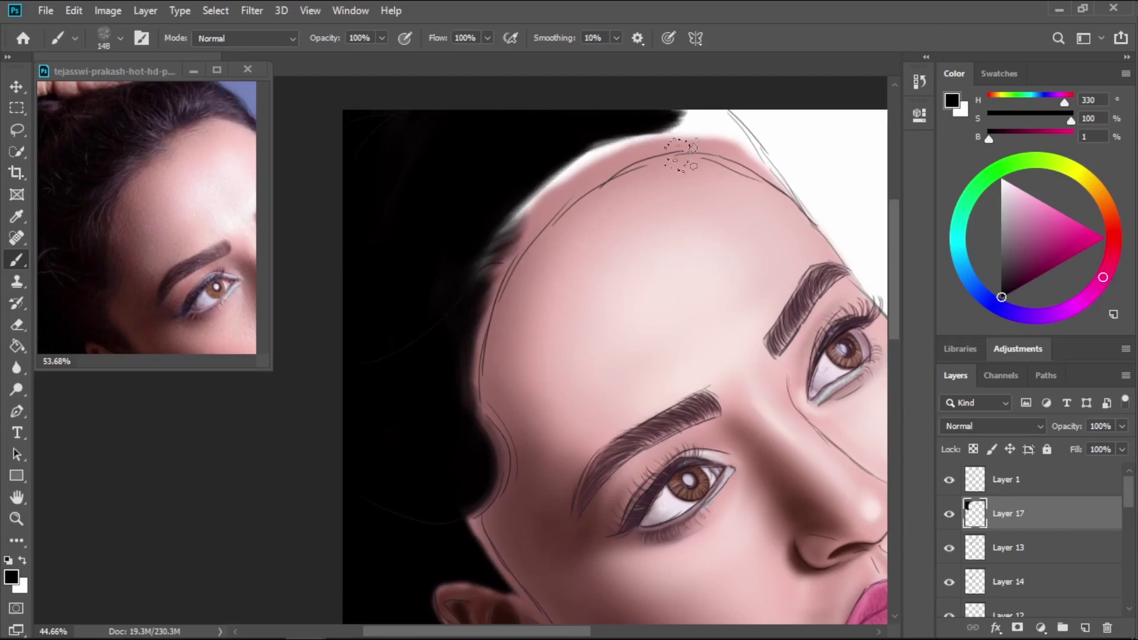
Extend the near-black hair along the forehead hairline and down the temple to the ear with smaller brush sizes.
key(bracketleft)
key(bracketleft)
key(bracketleft)
mouse_move(690, 135)
mouse_down()
mouse_move(671, 121)
mouse_move(744, 135)
mouse_move(748, 153)
mouse_move(696, 138)
mouse_move(760, 153)
mouse_move(760, 172)
mouse_move(726, 144)
mouse_move(792, 184)
mouse_move(721, 144)
mouse_move(767, 161)
mouse_move(806, 208)
mouse_move(767, 193)
mouse_up()
key(bracketleft)
key(bracketleft)
key(bracketleft)
key(bracketleft)
key(bracketleft)
key(bracketright)
key(bracketright)
key(bracketright)
mouse_move(681, 142)
mouse_down()
mouse_move(750, 164)
mouse_move(660, 143)
mouse_move(632, 153)
mouse_move(637, 106)
mouse_move(617, 141)
mouse_move(641, 145)
mouse_move(619, 107)
mouse_move(660, 118)
mouse_move(639, 150)
mouse_move(651, 124)
mouse_move(668, 128)
mouse_move(623, 150)
mouse_move(576, 131)
mouse_move(621, 156)
mouse_move(632, 132)
mouse_move(593, 107)
mouse_move(598, 164)
mouse_move(611, 155)
mouse_move(534, 135)
mouse_move(532, 176)
mouse_move(554, 195)
mouse_move(572, 180)
mouse_move(500, 217)
mouse_move(582, 158)
mouse_move(563, 161)
mouse_move(591, 155)
mouse_move(562, 189)
mouse_move(462, 233)
mouse_move(554, 214)
mouse_move(543, 201)
mouse_move(461, 280)
mouse_move(474, 288)
mouse_move(524, 233)
mouse_move(461, 345)
mouse_move(474, 408)
mouse_move(474, 328)
mouse_move(459, 421)
mouse_move(425, 387)
mouse_move(471, 352)
mouse_move(458, 399)
mouse_move(469, 351)
mouse_move(493, 419)
mouse_move(494, 397)
mouse_move(529, 428)
mouse_up()
key(bracketright)
key(bracketright)
key(bracketright)
Paint the narrow near-black sideburn between the ear and cheek at about brush size 35, then enlarge the brush to 80.
key(bracketleft)
key(bracketleft)
key(bracketleft)
key(bracketleft)
key(bracketleft)
key(bracketleft)
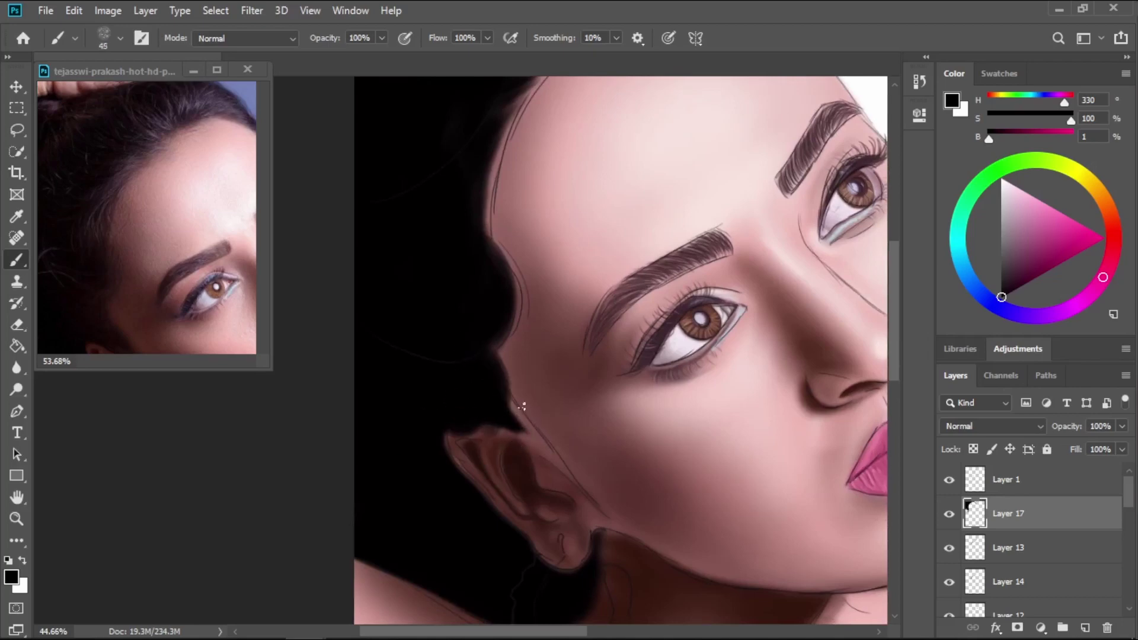
mouse_move(491, 392)
mouse_down()
mouse_move(576, 480)
mouse_move(557, 452)
mouse_move(533, 446)
mouse_move(555, 465)
mouse_up()
key(bracketright)
key(bracketright)
key(bracketleft)
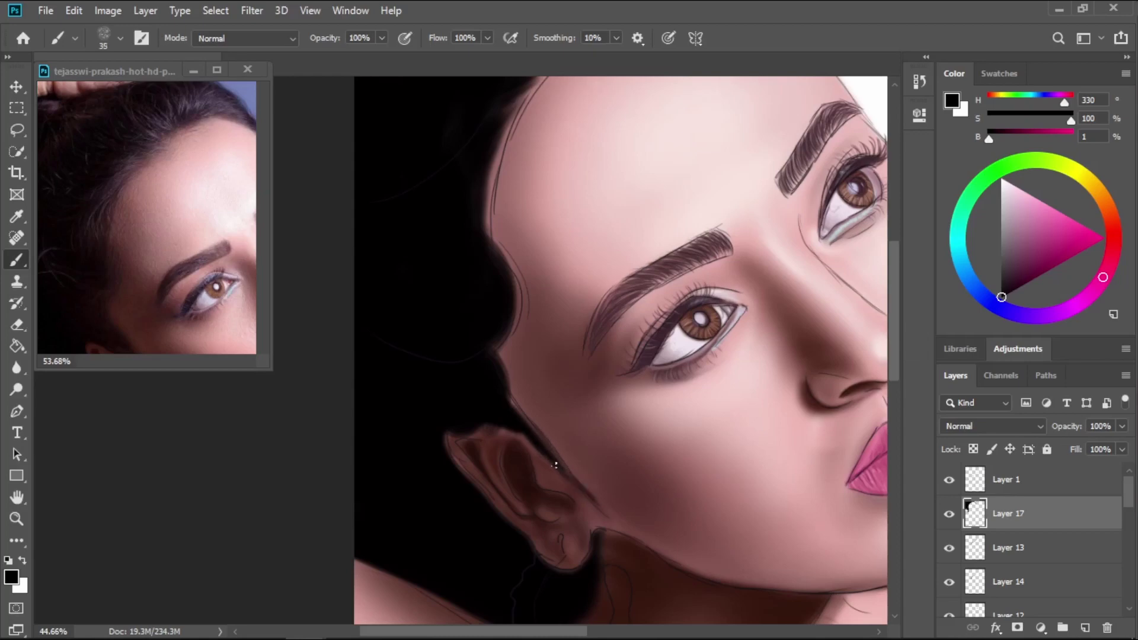
key(bracketright)
key(bracketright)
key(bracketright)
key(bracketright)
key(bracketright)
key(bracketright)
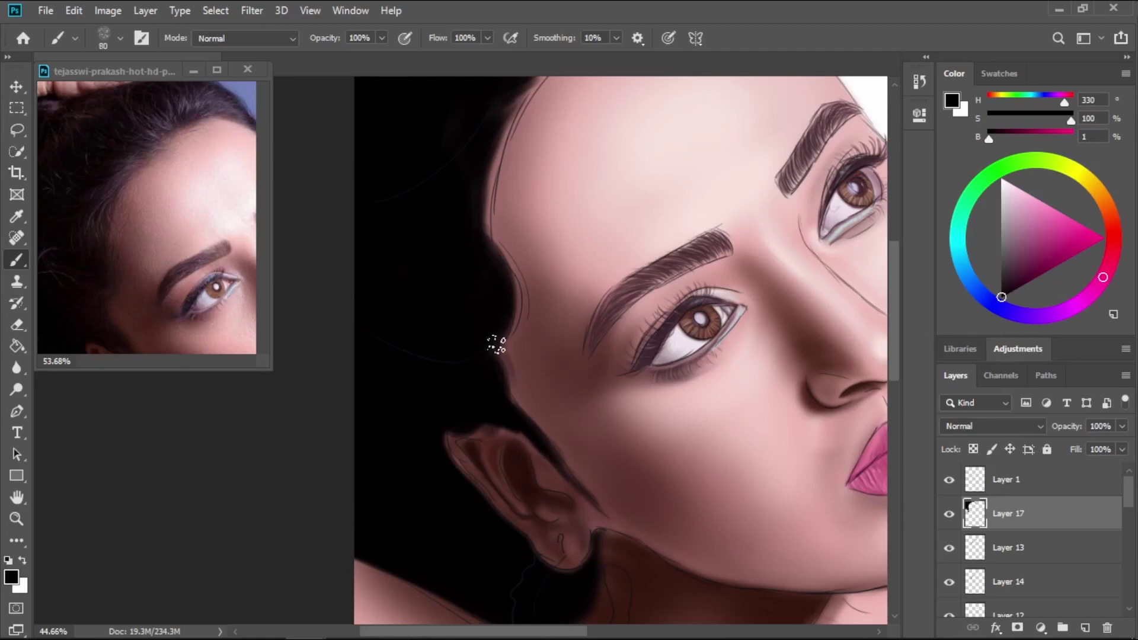
Add a new layer above Layer 17 and compare the painted hair with the sketch hidden and shown.
click(1085, 628)
click(949, 479)
scroll(698, 345, down, 3)
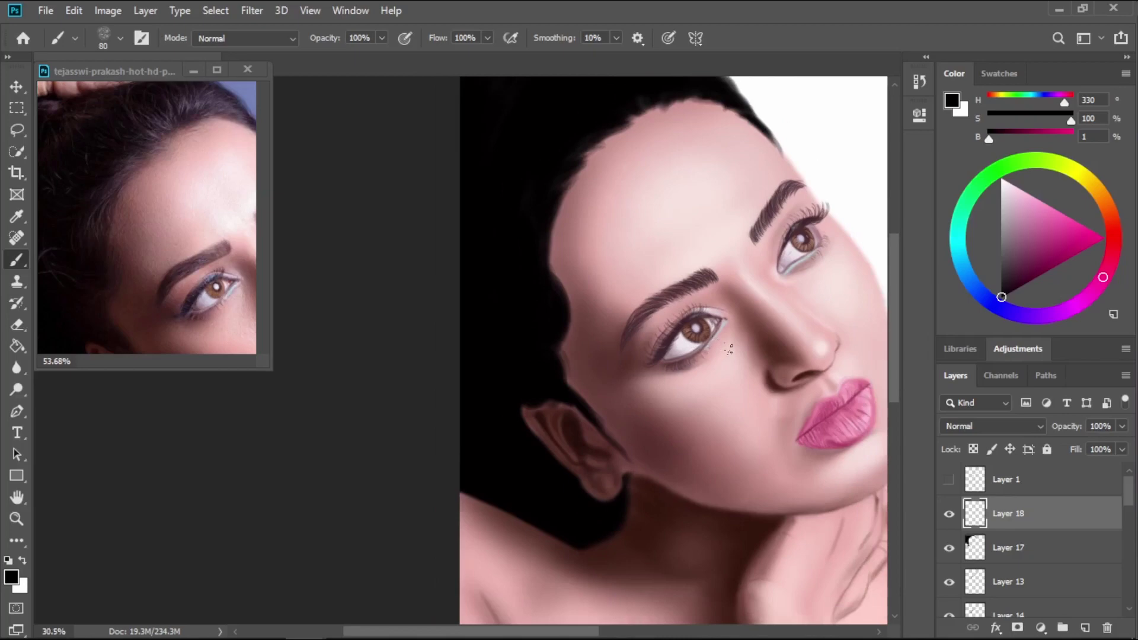
click(947, 479)
click(948, 478)
click(949, 479)
scroll(794, 415, up, 2)
drag(665, 338, 635, 474)
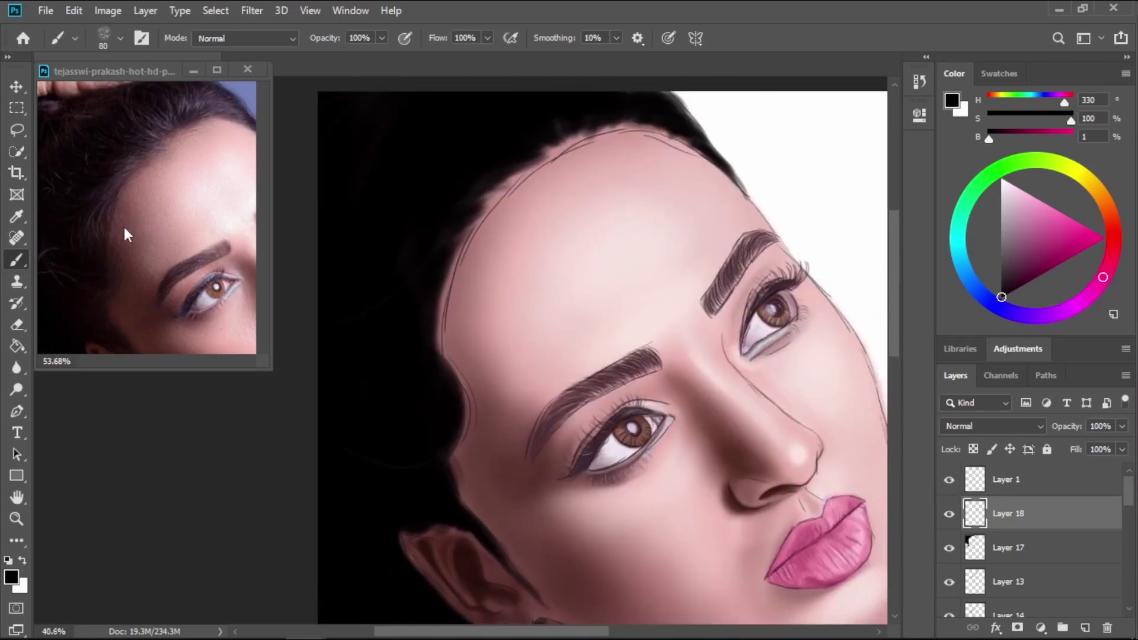
Select the eyebrow layer, Layer 13, and choose the 7 px Paintable.cc hair brush.
click(983, 581)
click(948, 582)
click(948, 582)
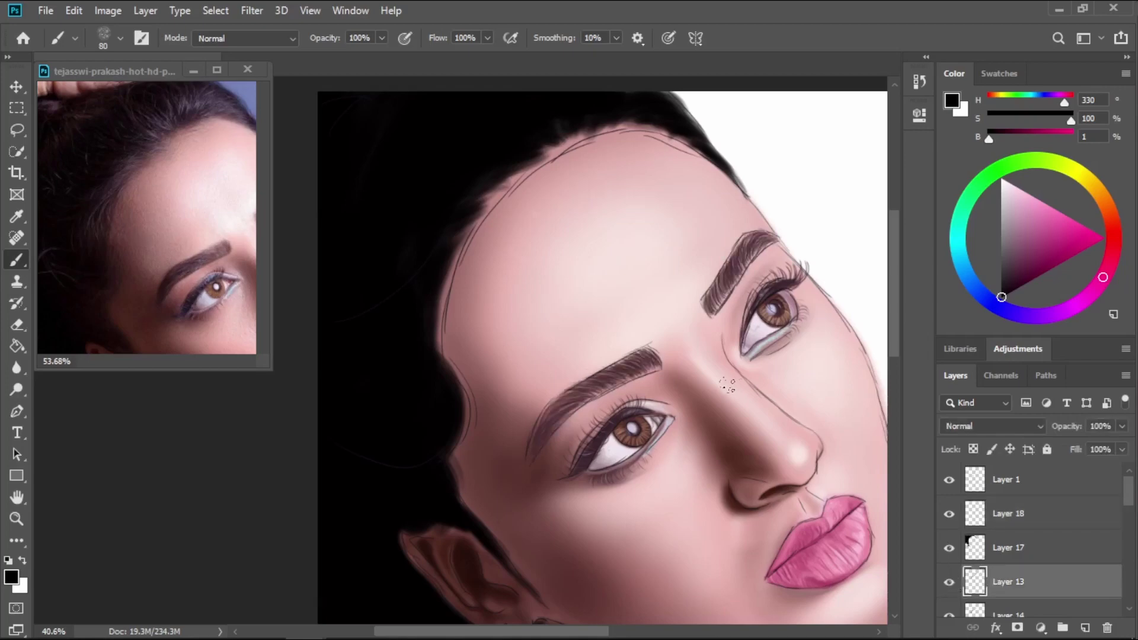
right_click(379, 239)
click(718, 550)
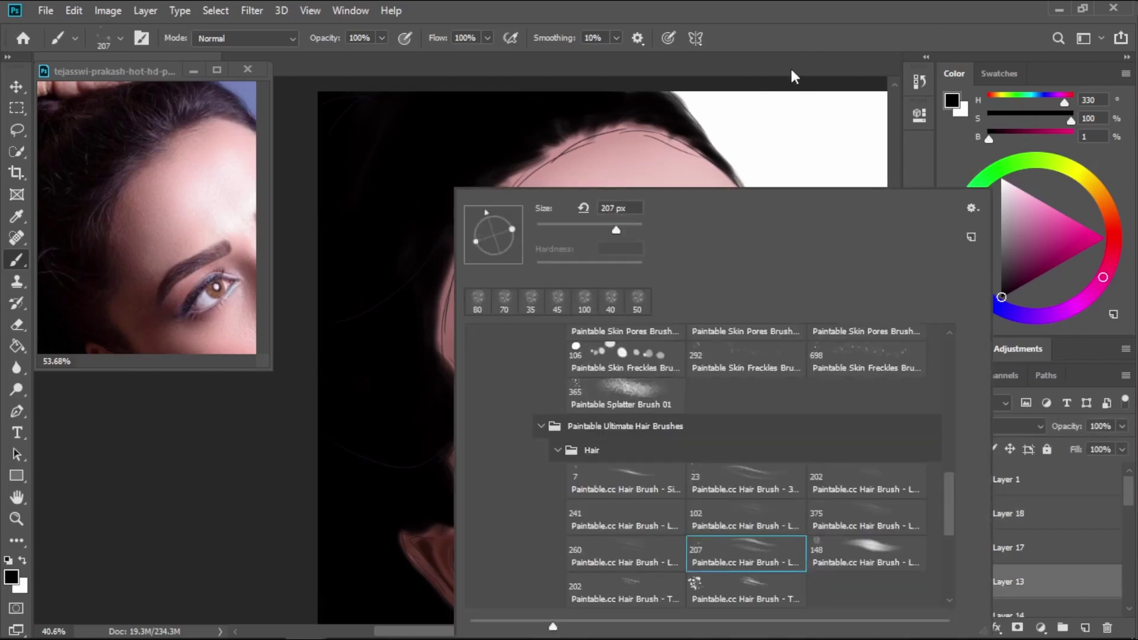
click(658, 483)
click(804, 39)
scroll(538, 409, up, 10)
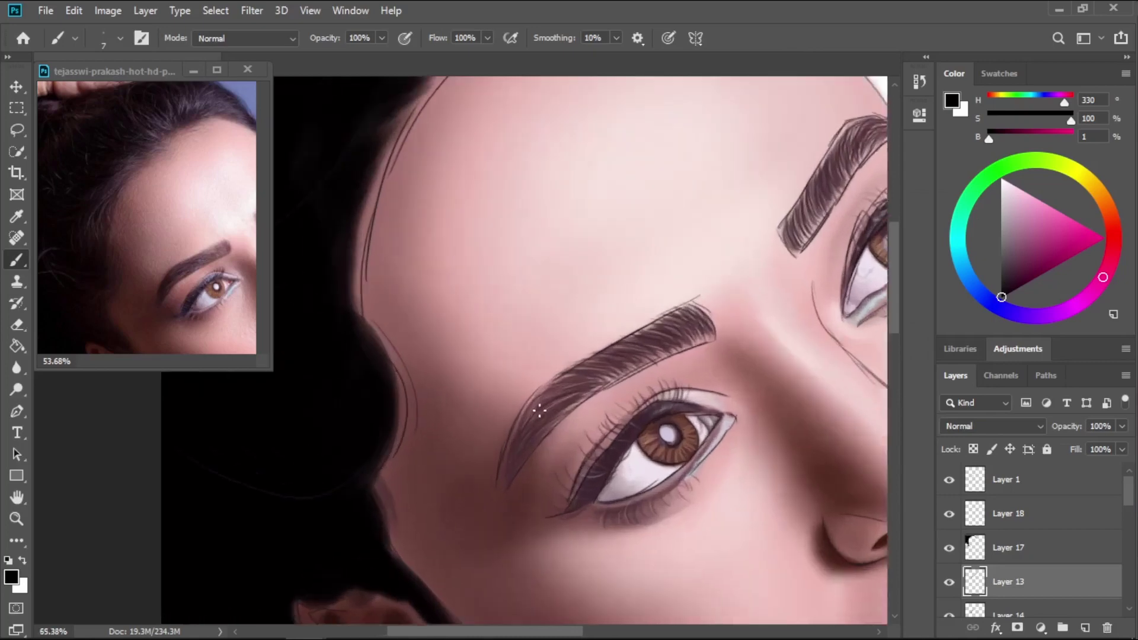
Add fine near-black hair strokes along the eyebrow nearer the ear, from its body to the tail.
mouse_move(586, 393)
mouse_down()
mouse_move(519, 445)
mouse_move(601, 370)
mouse_move(659, 356)
mouse_up()
drag(565, 410, 515, 465)
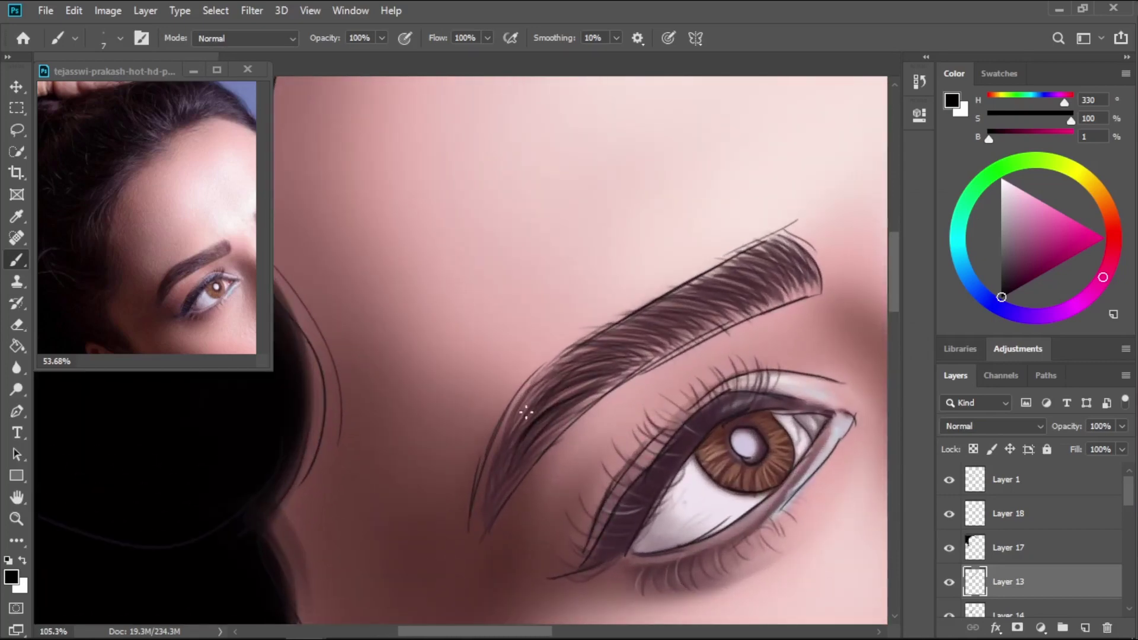
drag(658, 343, 622, 347)
drag(692, 346, 602, 343)
mouse_move(723, 316)
mouse_down()
mouse_move(595, 341)
mouse_move(663, 308)
mouse_up()
drag(672, 348, 590, 359)
drag(543, 410, 517, 450)
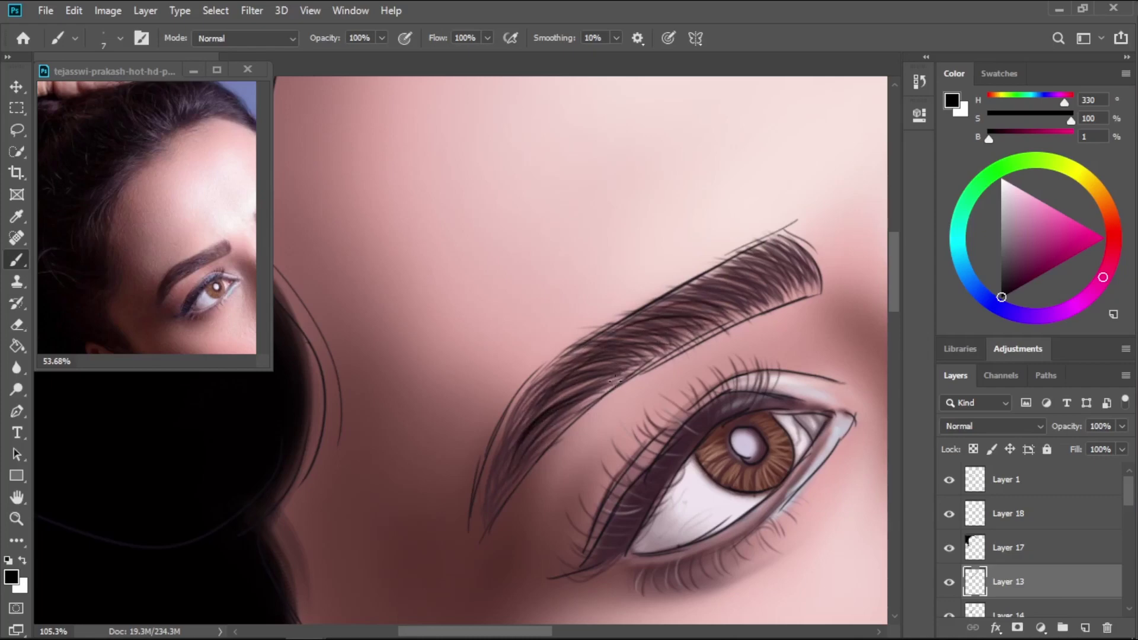
Add matching fine near-black hair strokes through the eyebrow on the far side of the face.
drag(741, 267, 453, 441)
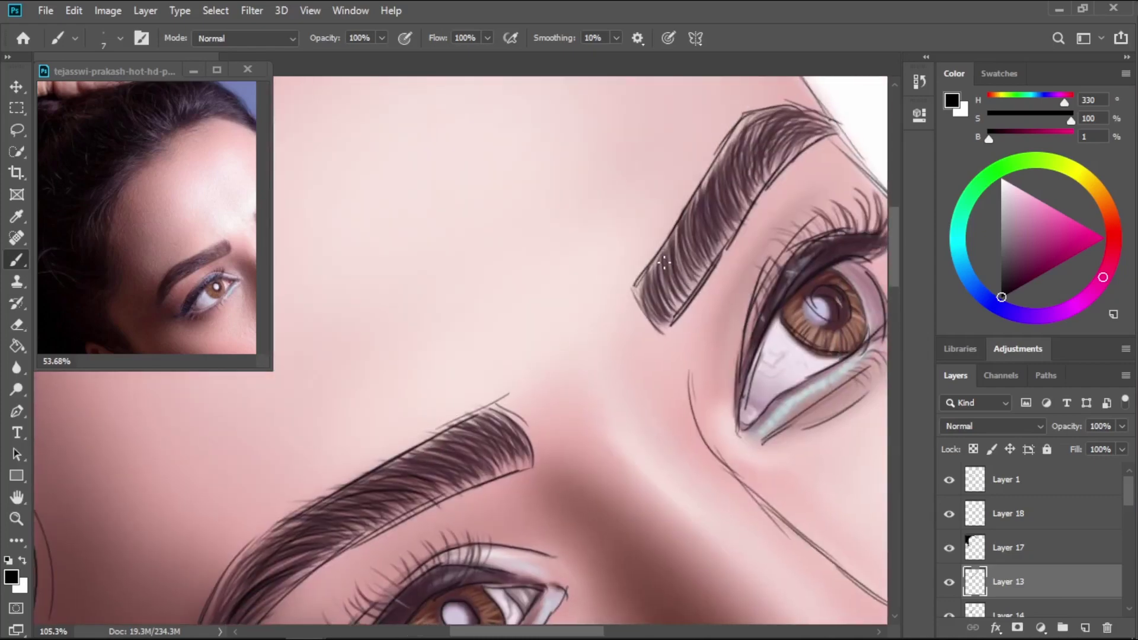
mouse_move(687, 279)
mouse_down()
mouse_move(664, 262)
mouse_move(715, 213)
mouse_up()
mouse_move(705, 254)
mouse_down()
mouse_move(737, 165)
mouse_move(744, 189)
mouse_move(765, 136)
mouse_up()
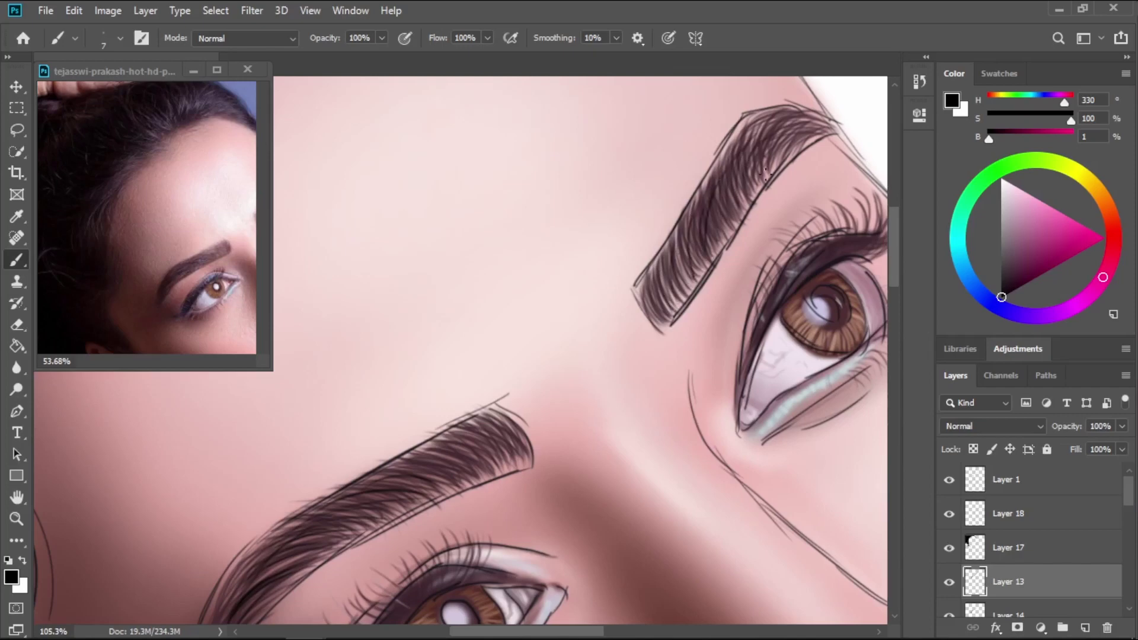
drag(752, 178, 791, 135)
drag(714, 201, 735, 158)
drag(716, 243, 727, 173)
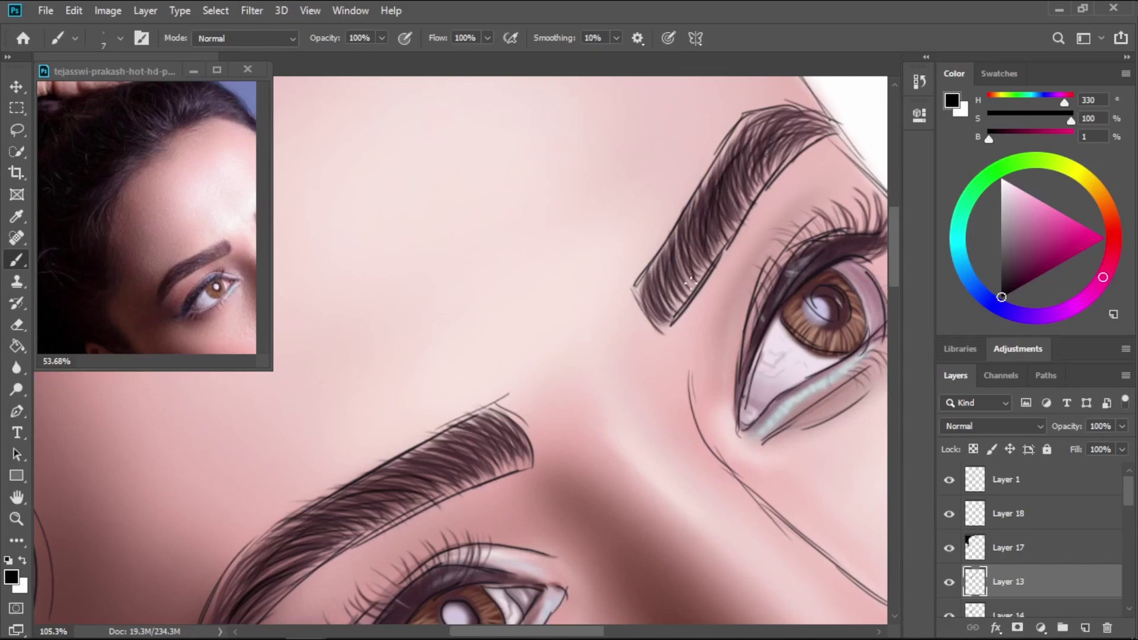
Select the hair layer, Layer 17, and choose a Paintable.cc hair brush reduced to size 30.
scroll(711, 256, down, 3)
click(1002, 547)
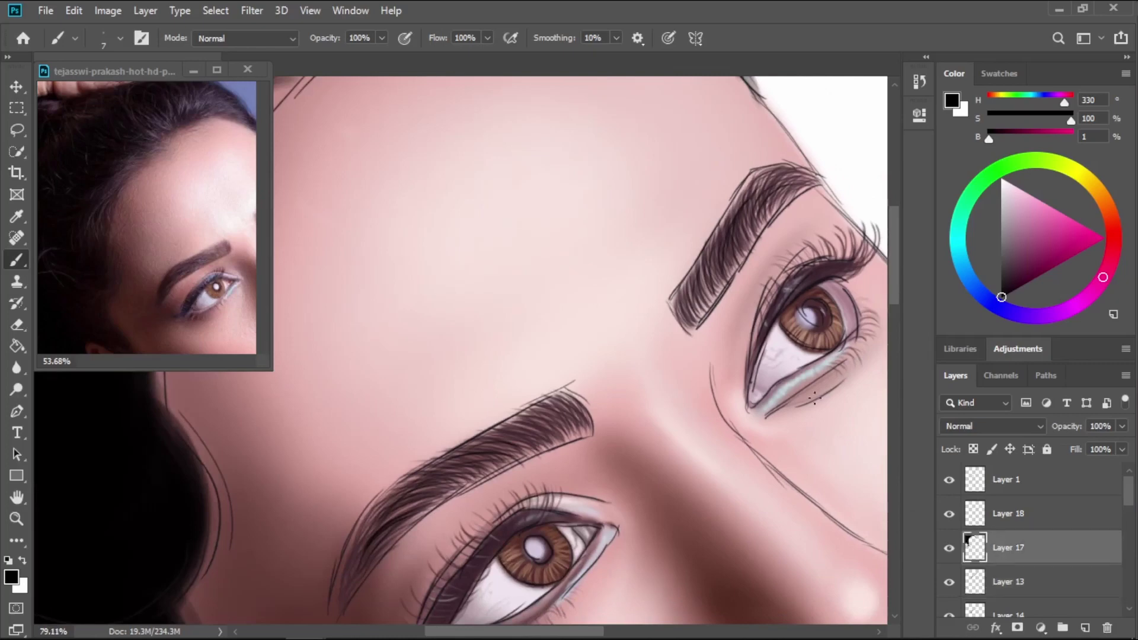
right_click(525, 312)
click(794, 554)
key(Return)
key([)
key([)
key([)
key([)
key([)
key([)
Sample the dark plum brown of the lit hair near the reference's hairline as the brush color.
scroll(652, 299, down, 3)
drag(534, 303, 838, 405)
key(i)
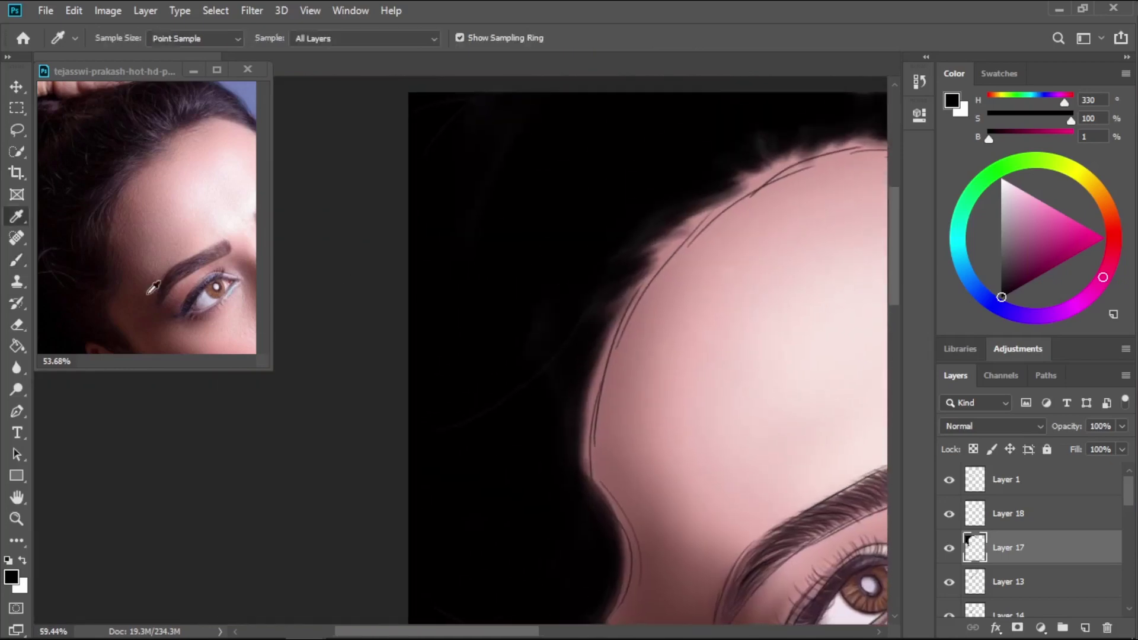
click(115, 207)
click(101, 210)
click(125, 167)
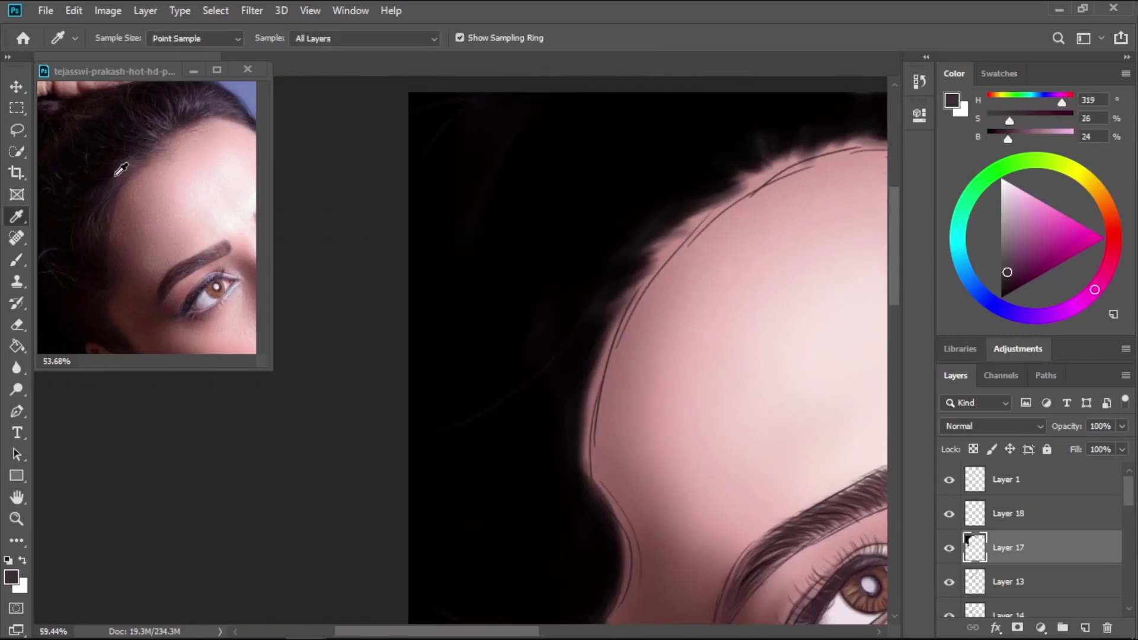
key(b)
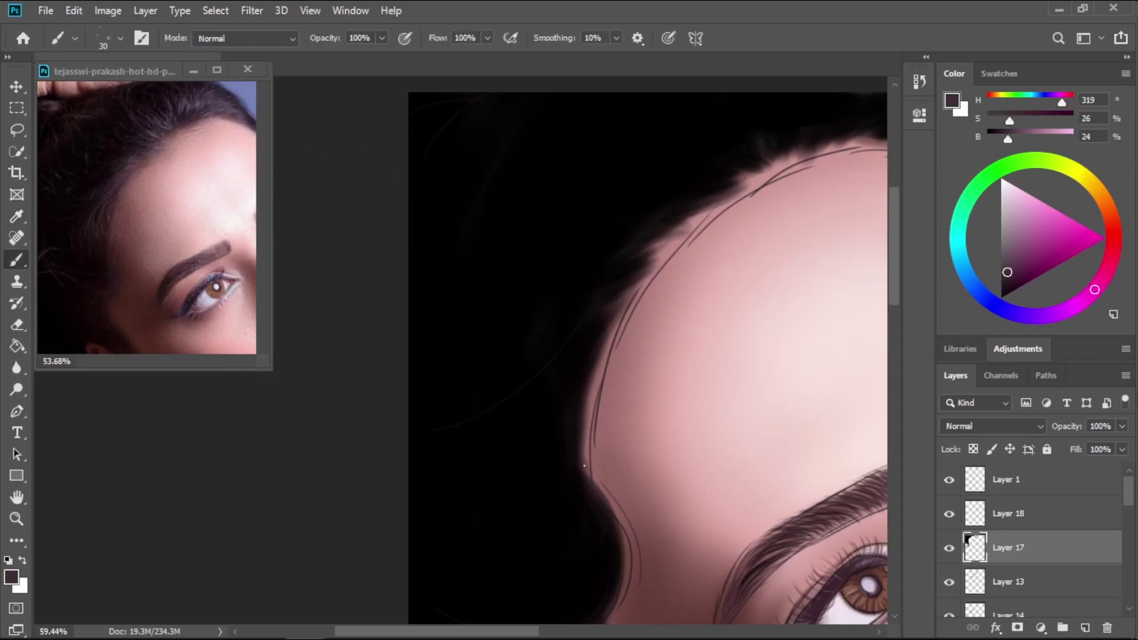
On Layer 18, paint fine plum-brown strands through the curl at the temple and the hair beside the forehead.
drag(585, 466, 603, 356)
click(1001, 514)
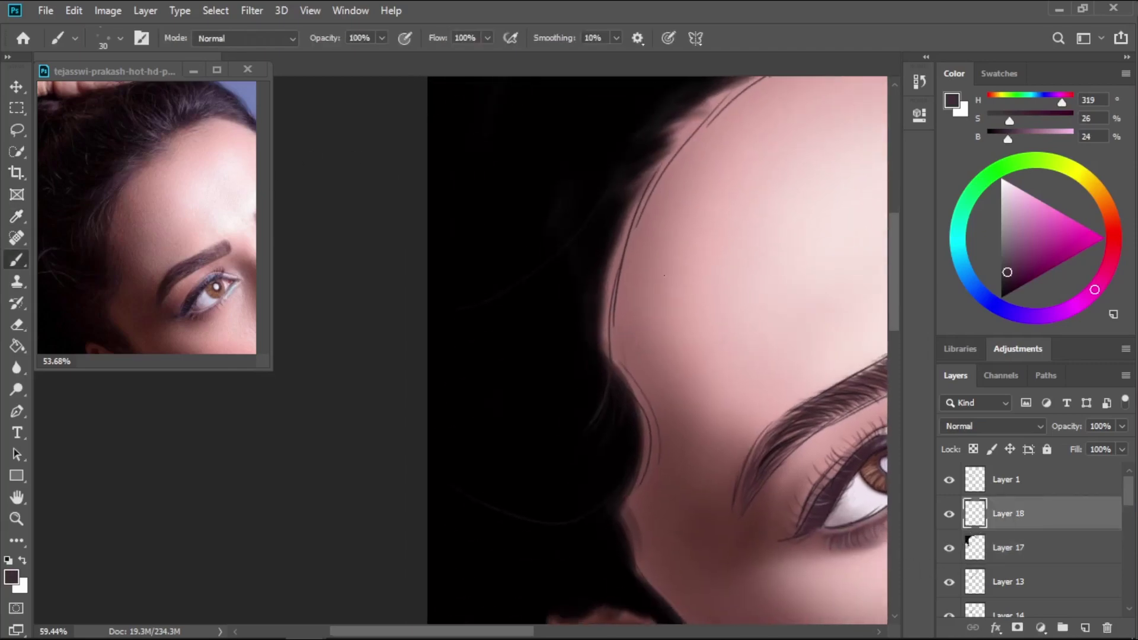
drag(626, 404, 603, 462)
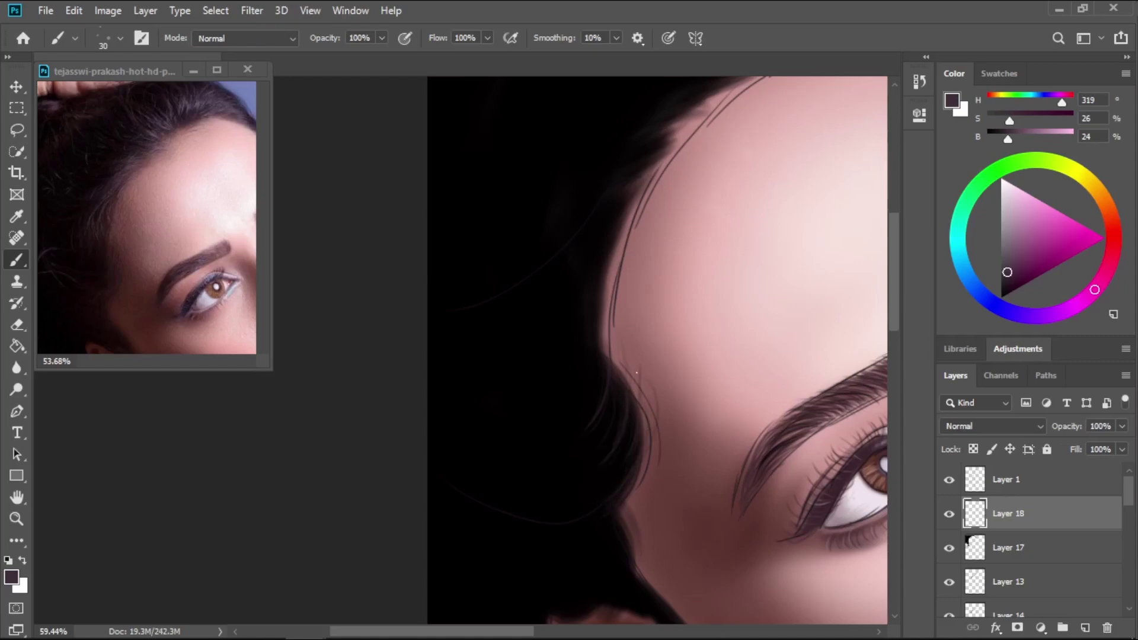
drag(639, 361, 646, 398)
drag(583, 291, 560, 346)
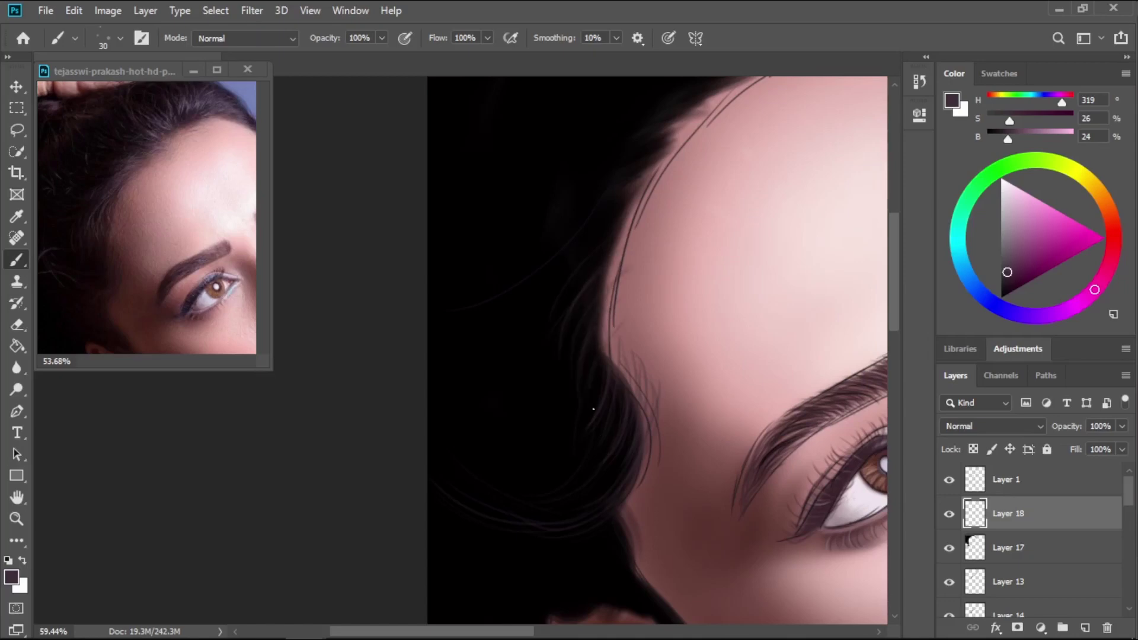
drag(580, 408, 614, 324)
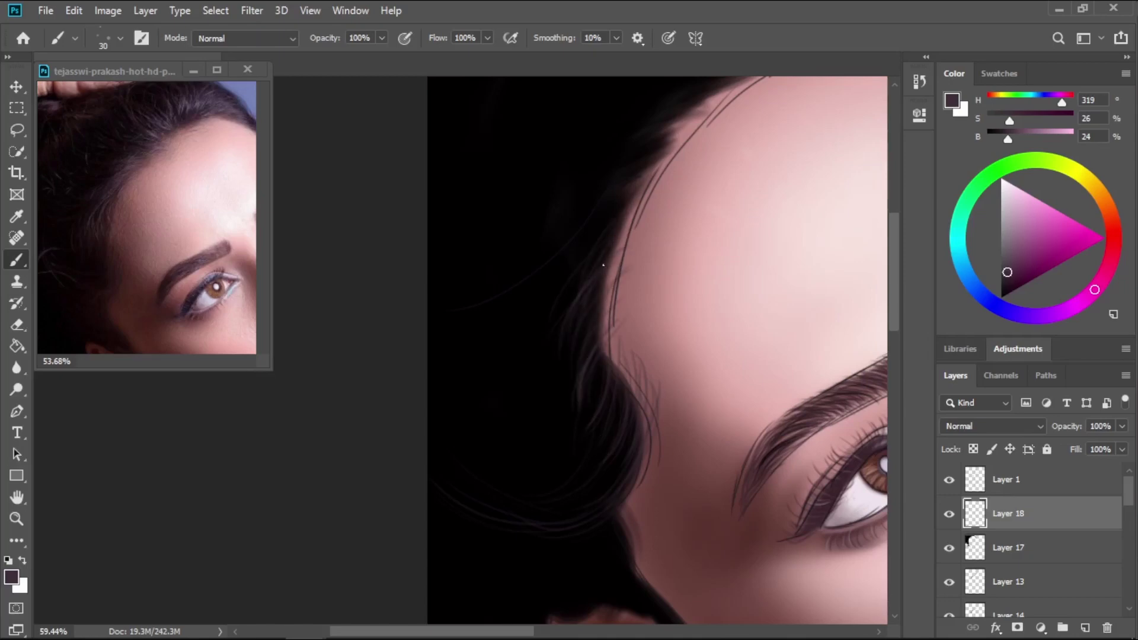
drag(586, 479, 506, 463)
Sample the near-black of the painted hair and add fine dark strands along the temple hairline, down toward the ear.
alt+scroll(552, 302, down, 3)
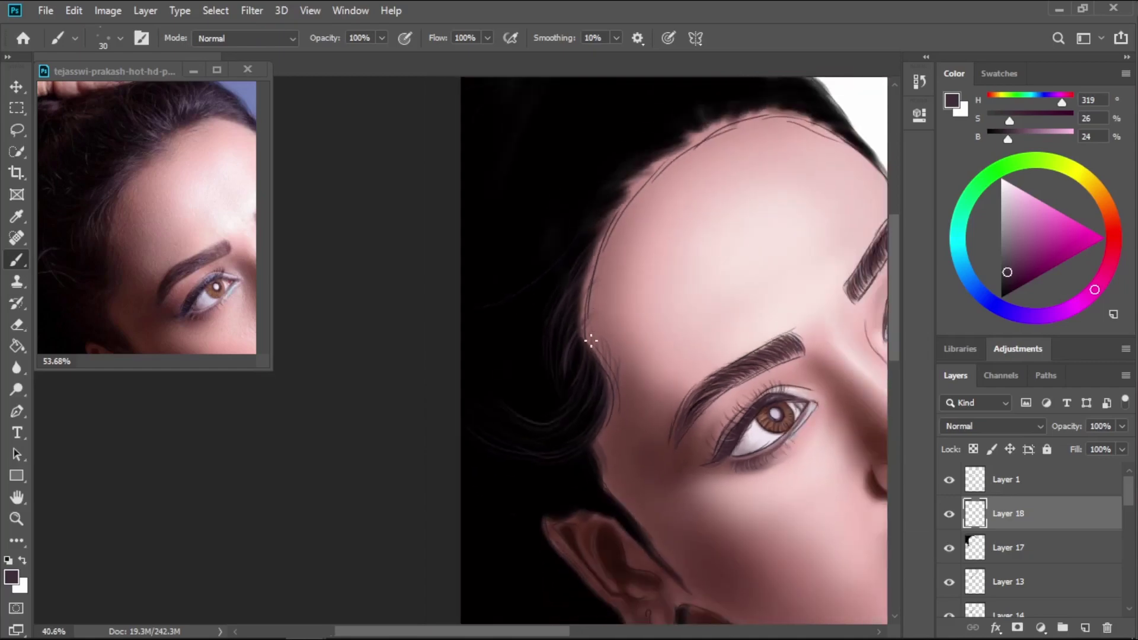
alt+scroll(591, 341, up, 2)
alt+click(579, 226)
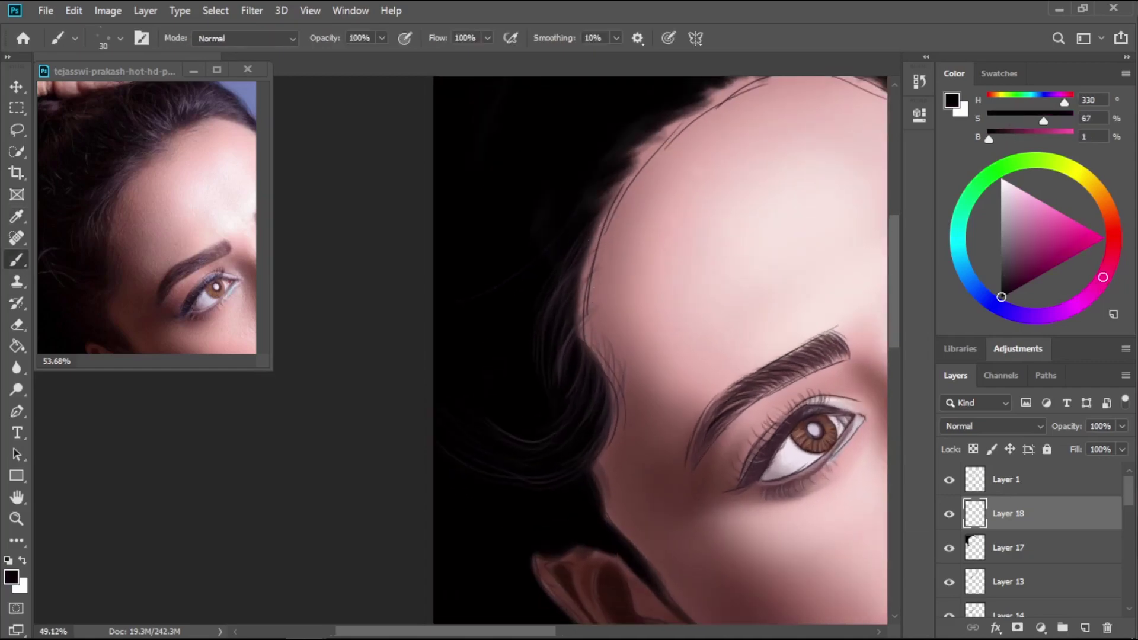
mouse_move(583, 330)
mouse_down()
mouse_move(583, 260)
mouse_move(587, 345)
mouse_up()
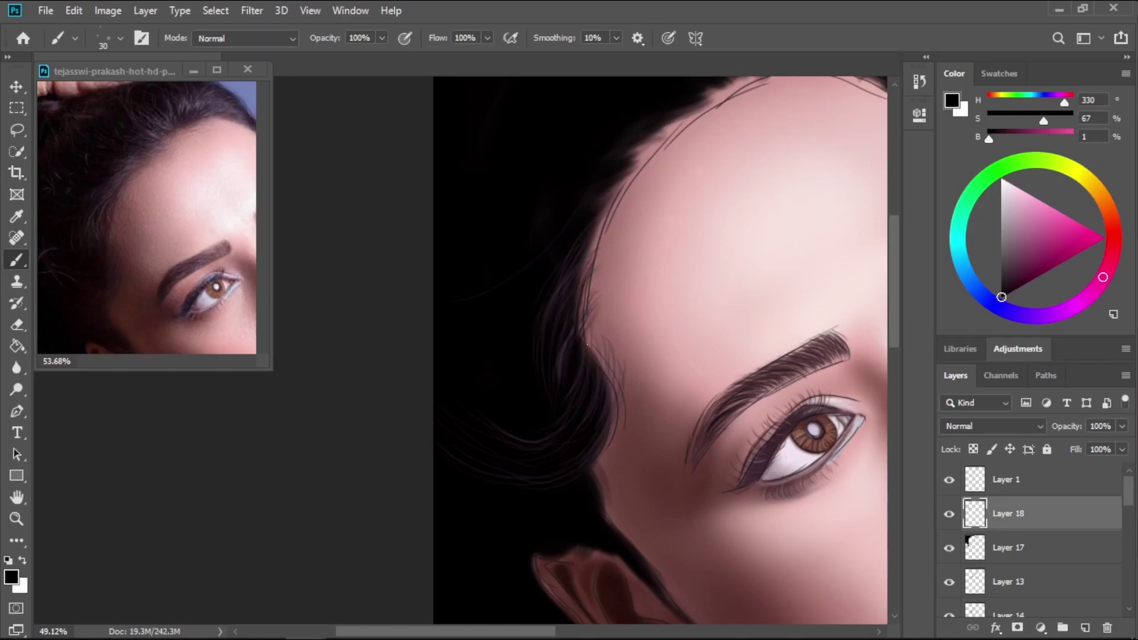
mouse_move(601, 230)
mouse_down()
mouse_move(586, 264)
mouse_move(605, 229)
mouse_up()
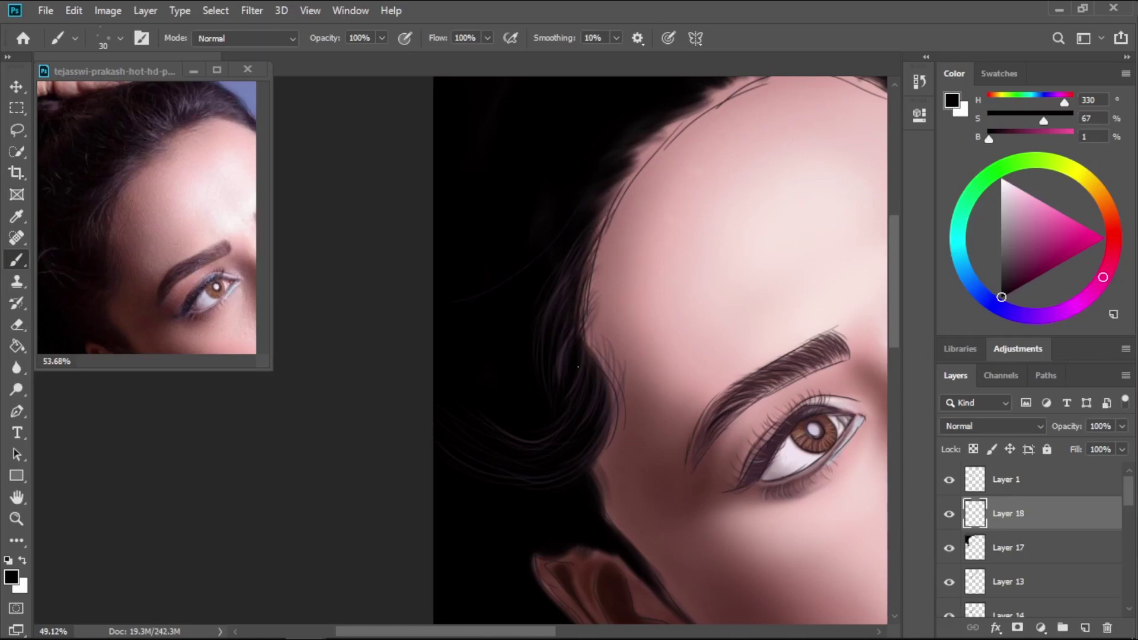
drag(598, 352, 608, 403)
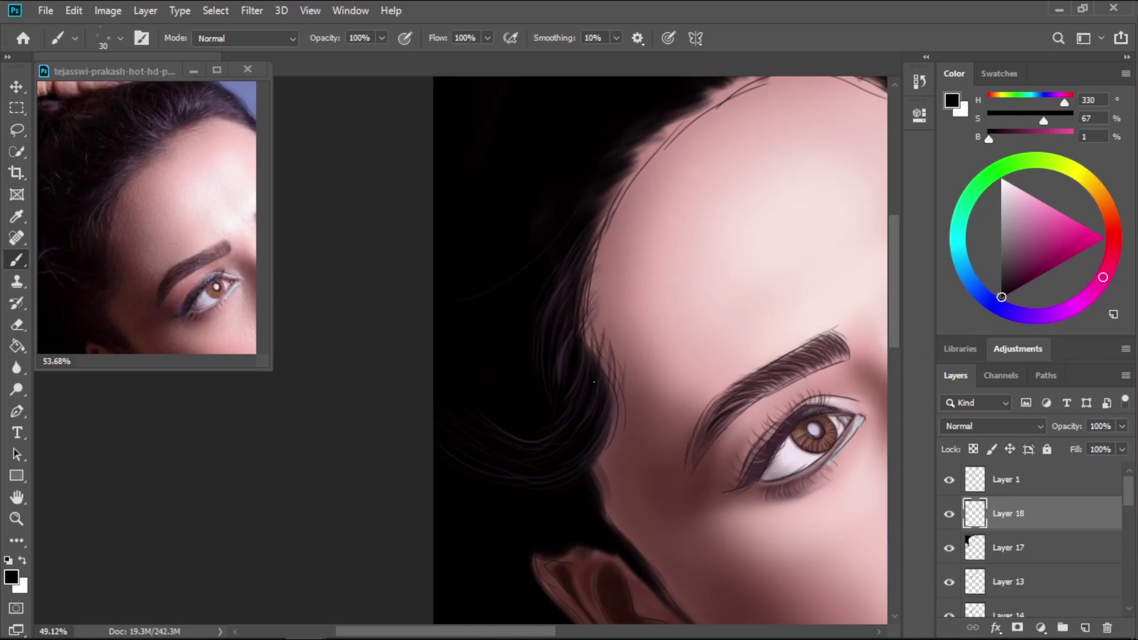
drag(595, 325, 588, 362)
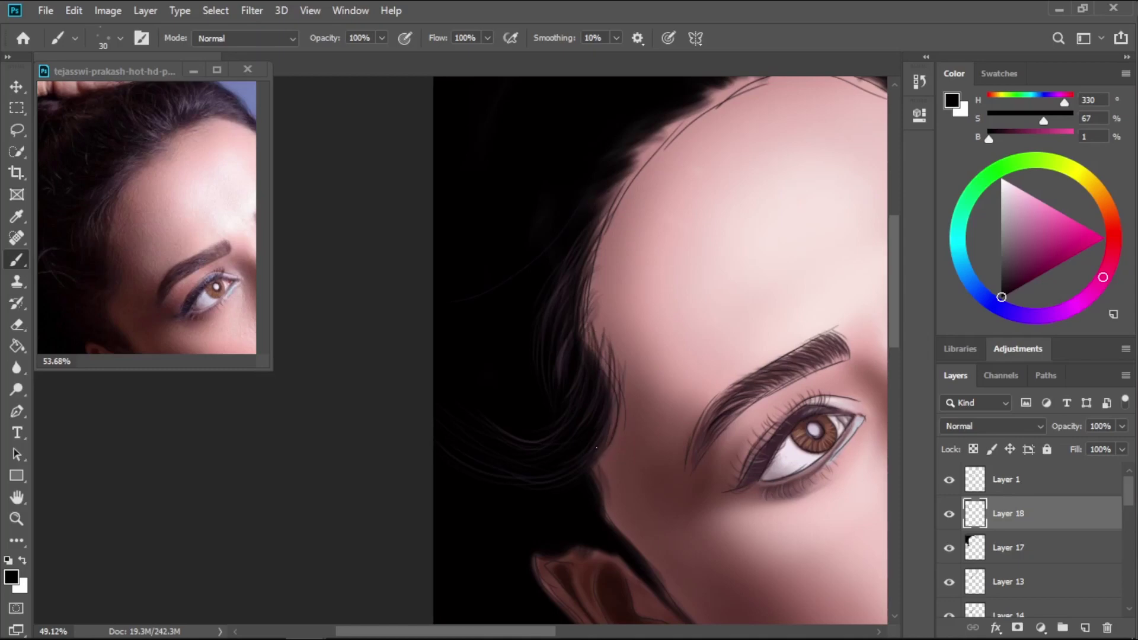
drag(603, 465, 607, 516)
Add near-black strands along the upper forehead hairline and the far outer edge of the head, reducing the brush to size 20.
drag(575, 312, 502, 429)
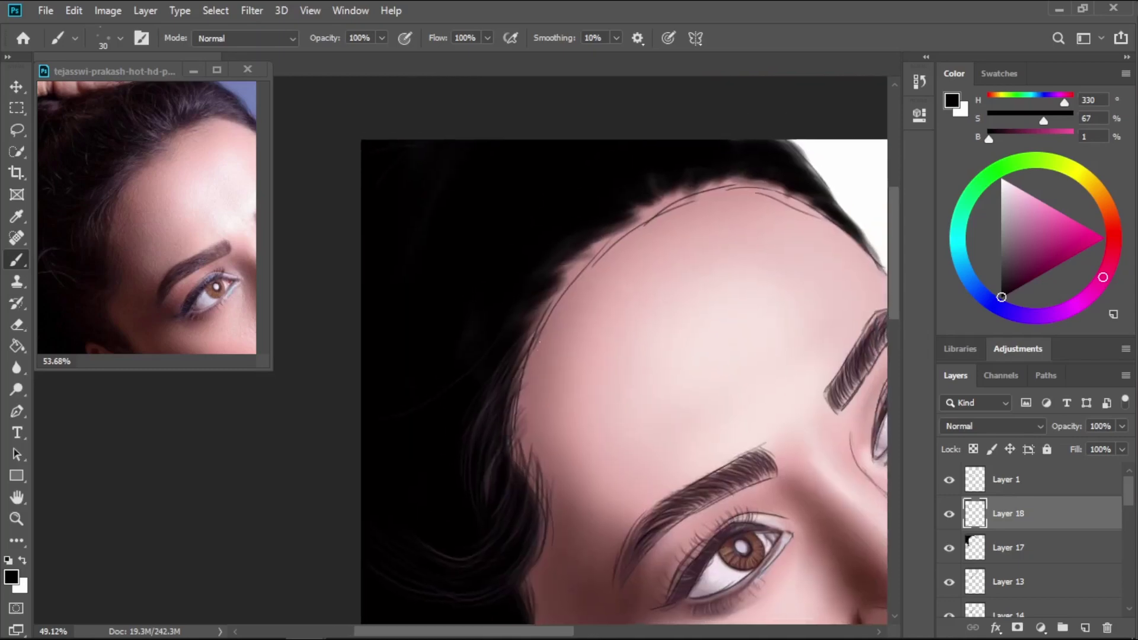
mouse_move(585, 244)
mouse_down()
mouse_move(577, 255)
mouse_move(617, 228)
mouse_up()
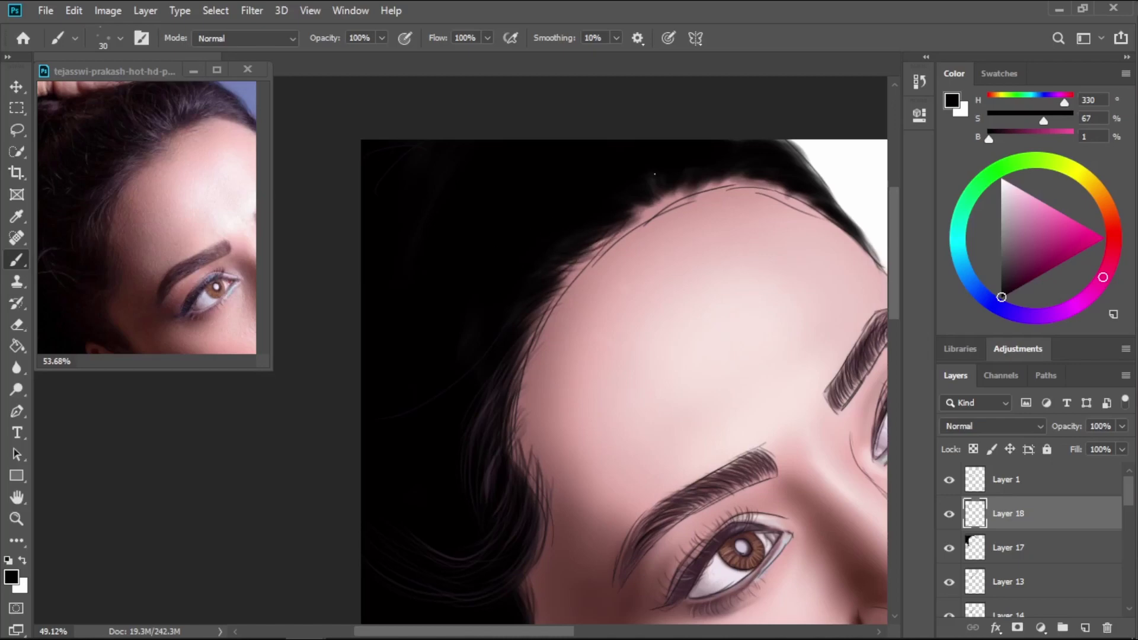
drag(652, 205, 639, 212)
key(bracketleft)
key(bracketleft)
mouse_move(669, 206)
mouse_down()
mouse_move(649, 213)
mouse_move(664, 204)
mouse_up()
mouse_move(697, 192)
mouse_down()
mouse_move(779, 171)
mouse_move(820, 196)
mouse_move(813, 213)
mouse_up()
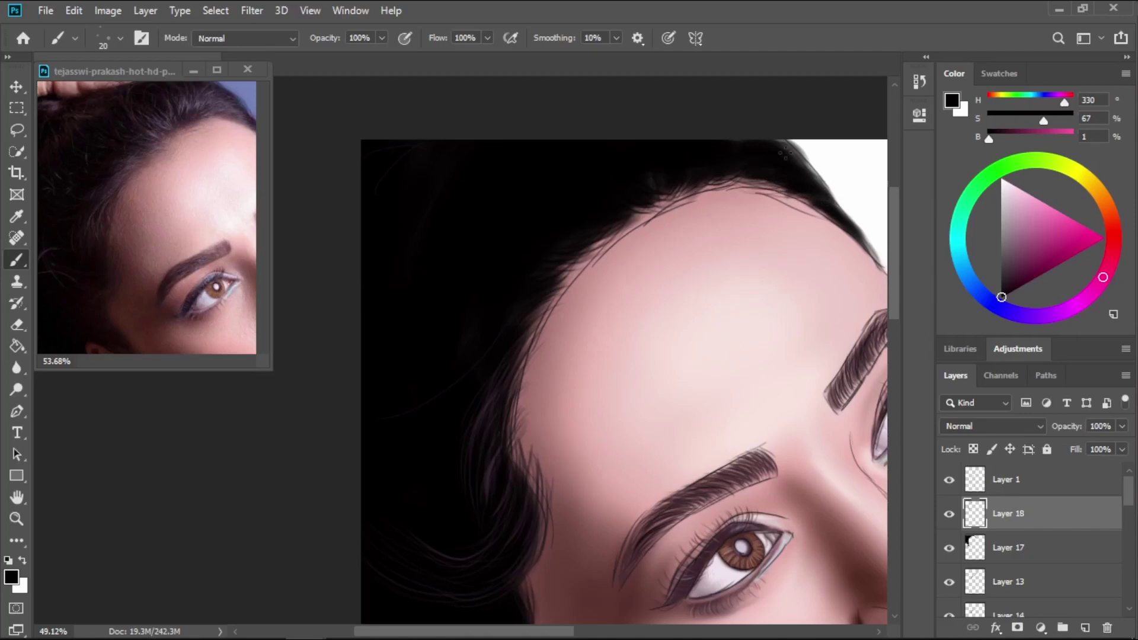
mouse_move(784, 153)
mouse_down()
mouse_move(853, 225)
mouse_move(837, 211)
mouse_up()
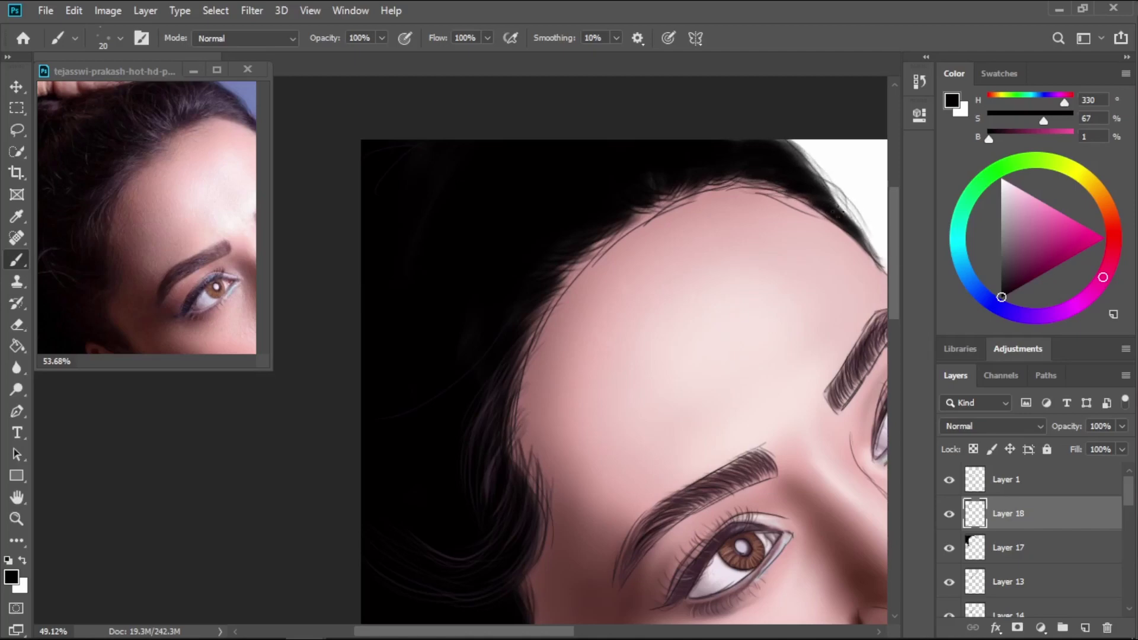
drag(791, 143, 825, 187)
Paint loose, thin near-black baby hairs falling from the hairline onto the side and top of the forehead.
drag(631, 291, 651, 136)
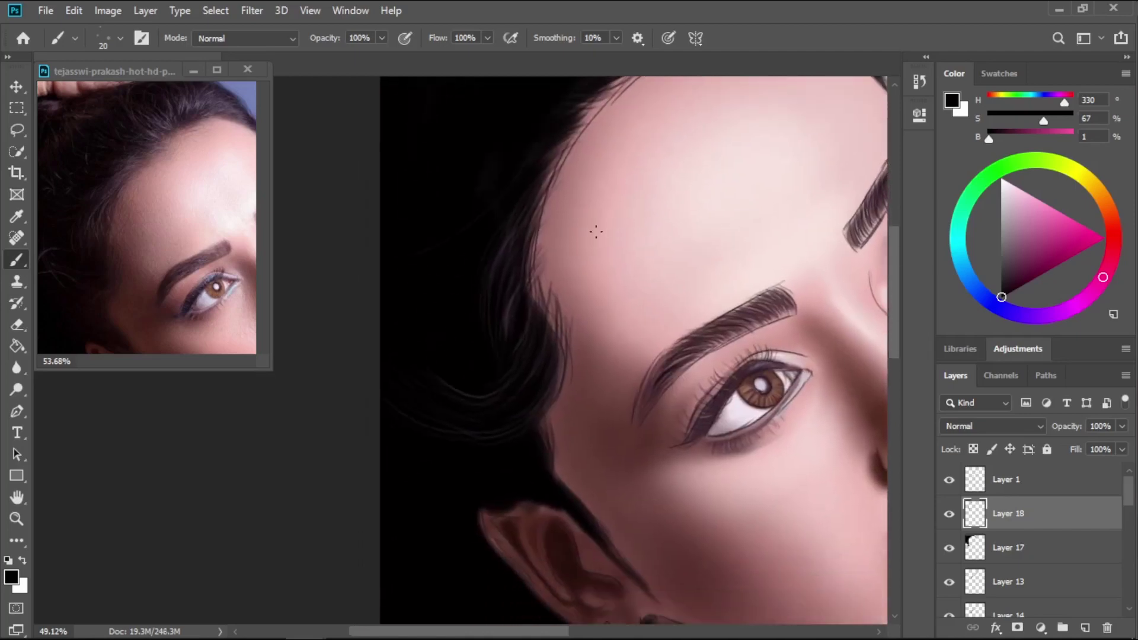
drag(486, 279, 495, 310)
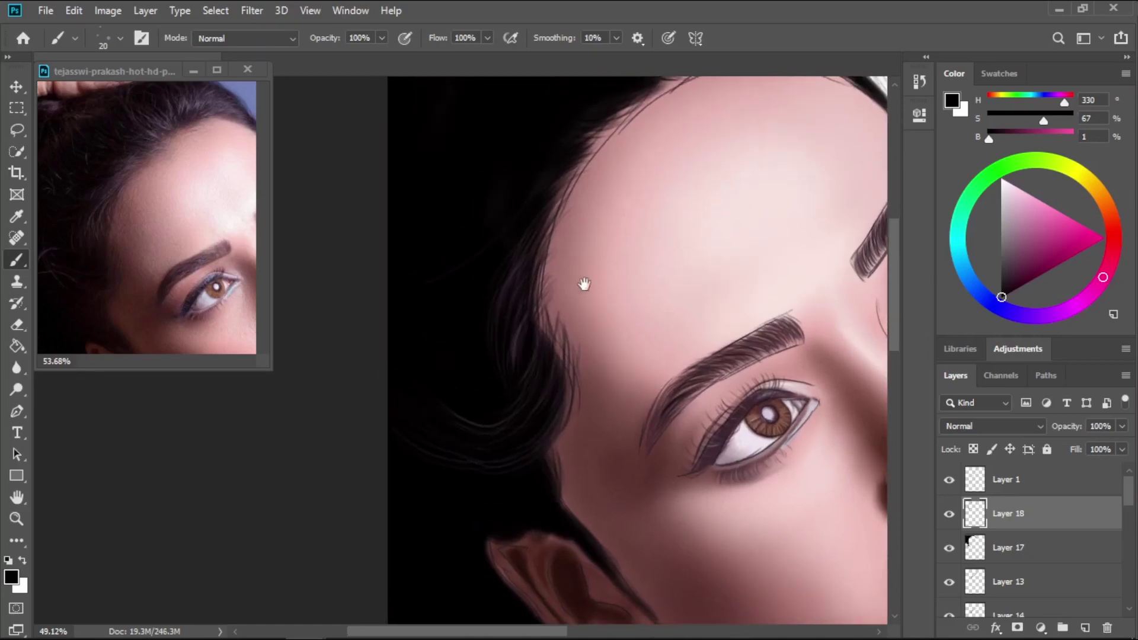
scroll(584, 284, down, 1)
drag(532, 246, 524, 330)
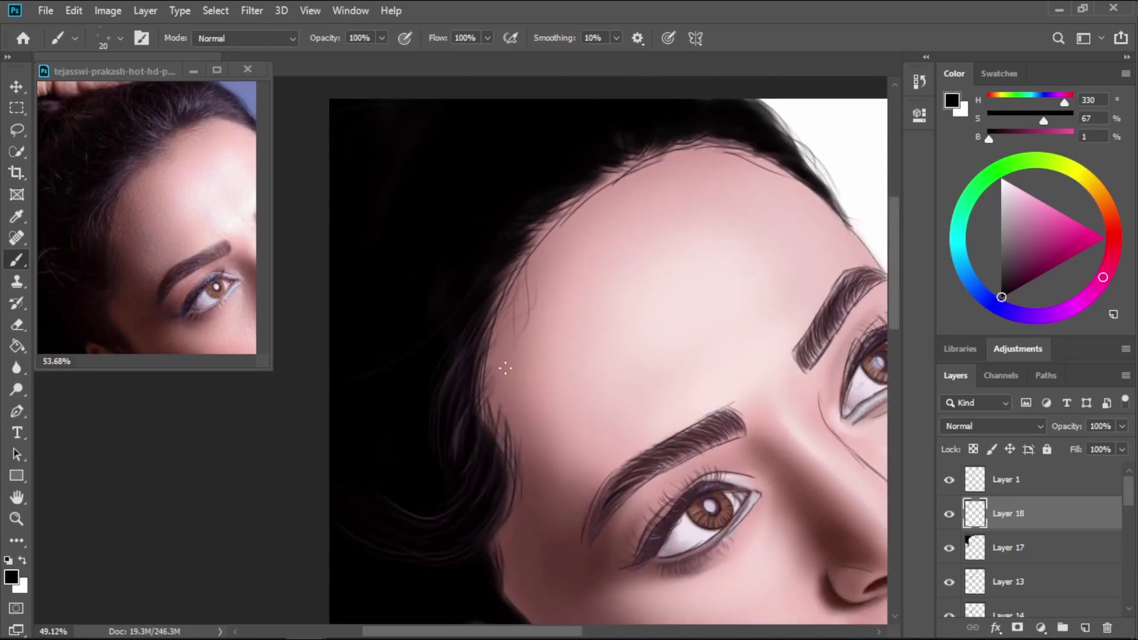
drag(608, 196, 530, 237)
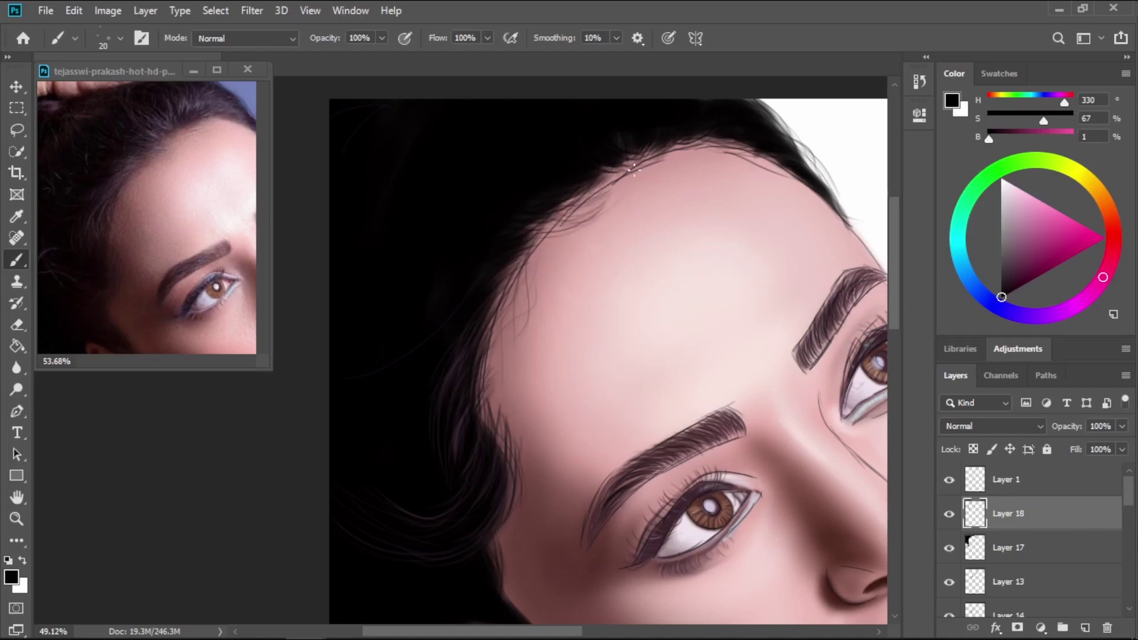
drag(633, 169, 699, 167)
mouse_move(632, 176)
mouse_down()
mouse_move(717, 160)
mouse_move(673, 180)
mouse_up()
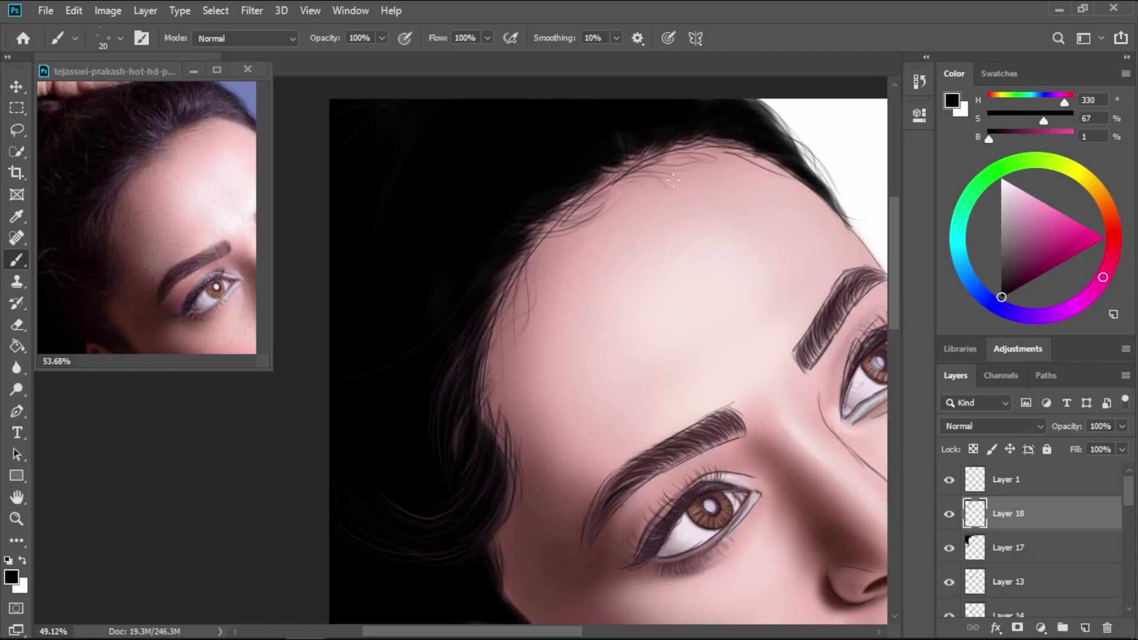
Sample the reference hair's plum brown (H 340, S 33, B 32) and paint size 25 strands above the top forehead hairline.
drag(591, 240, 612, 176)
scroll(564, 209, down, 1)
alt+click(483, 325)
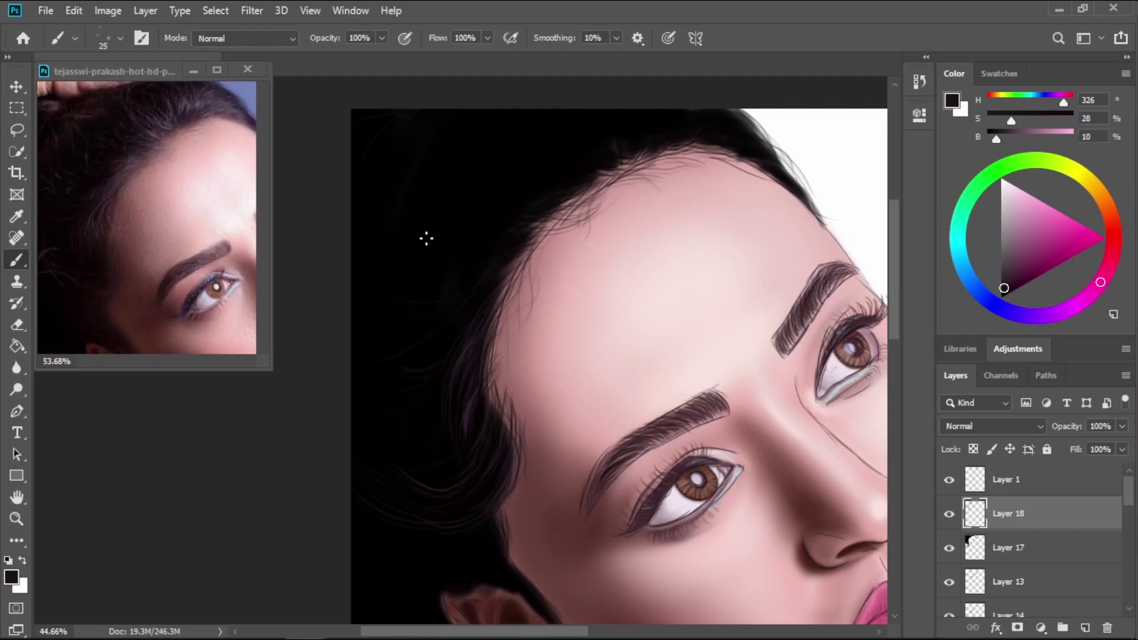
alt+click(123, 169)
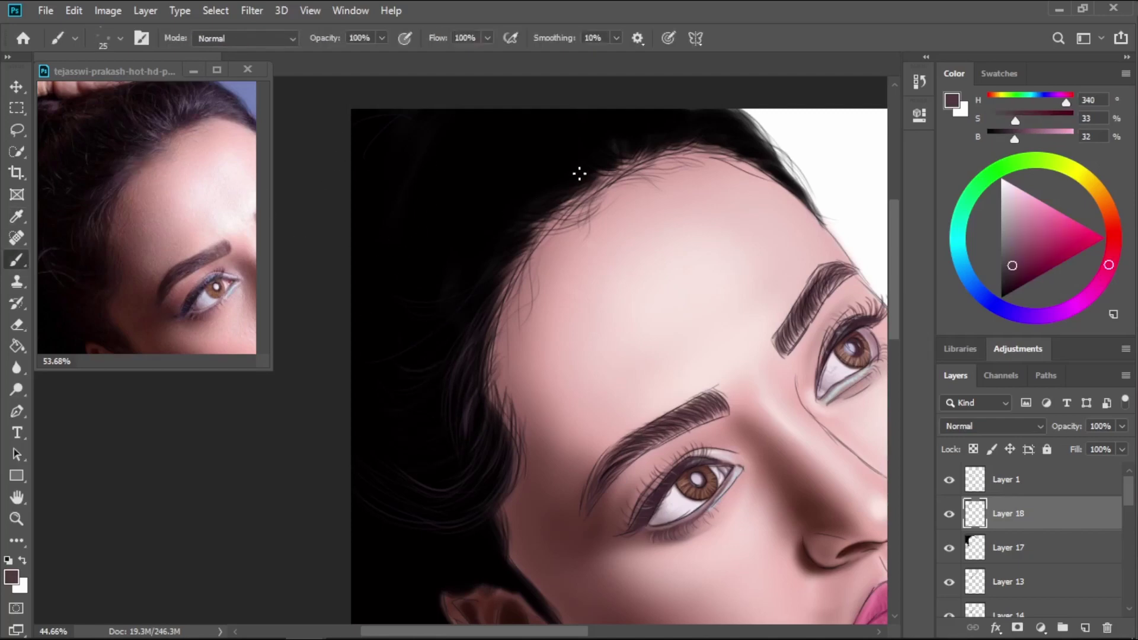
drag(578, 179, 531, 177)
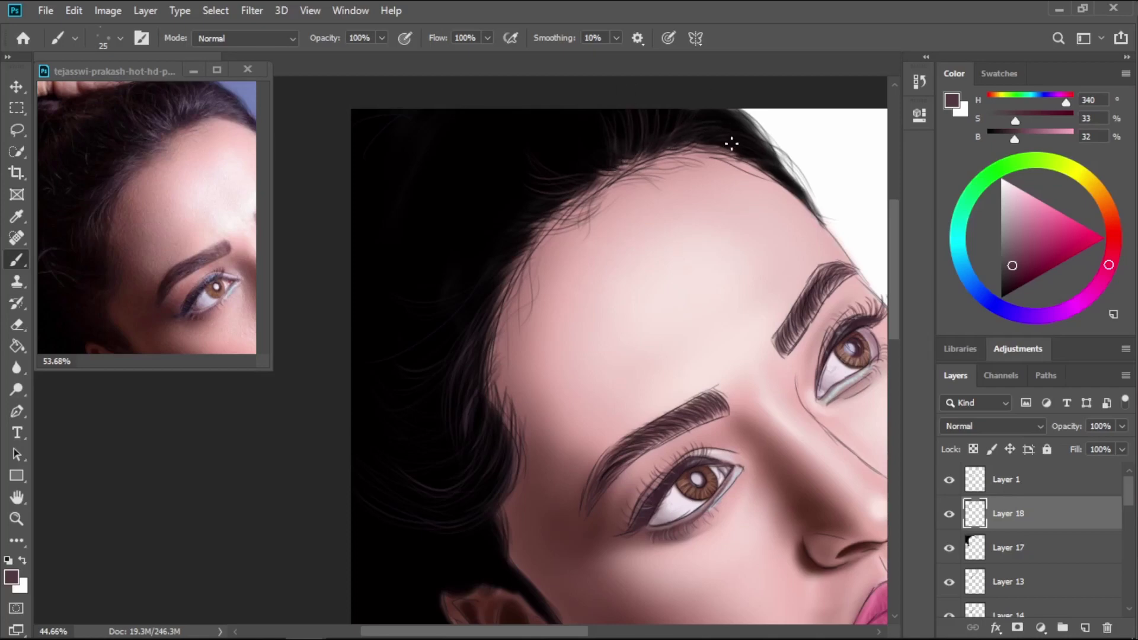
drag(710, 137, 760, 150)
mouse_move(689, 141)
mouse_down()
mouse_move(735, 132)
mouse_move(728, 118)
mouse_up()
Reduce the brush to size 20 and paint plum-brown strands sweeping back from the upper hairline over the crown.
key(e)
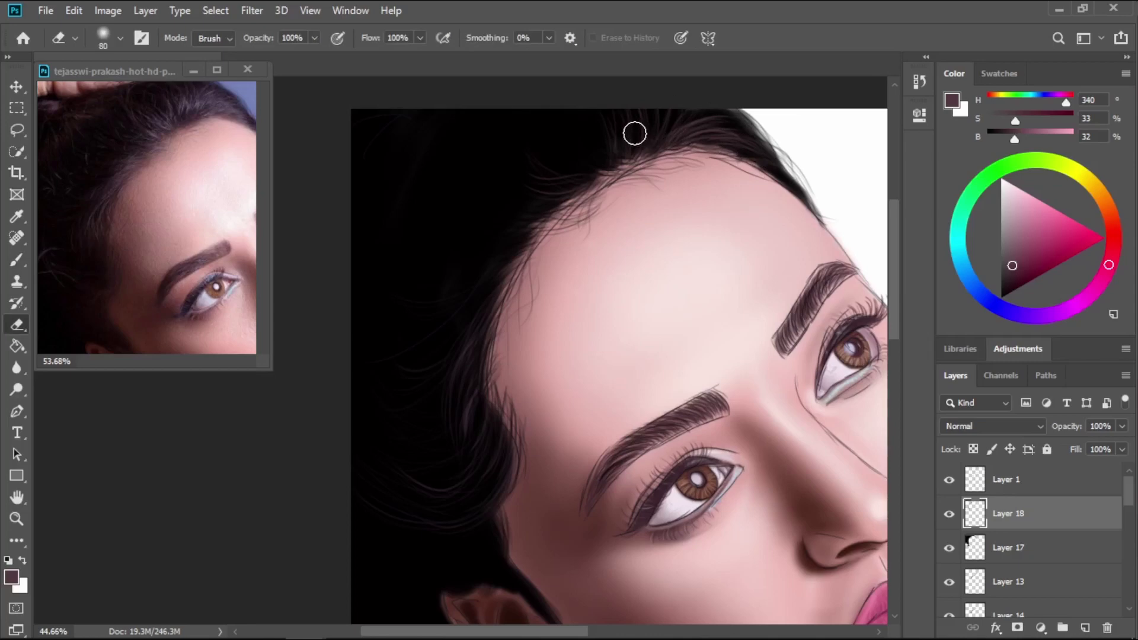
key(b)
key(bracketleft)
key(bracketleft)
drag(643, 153, 636, 106)
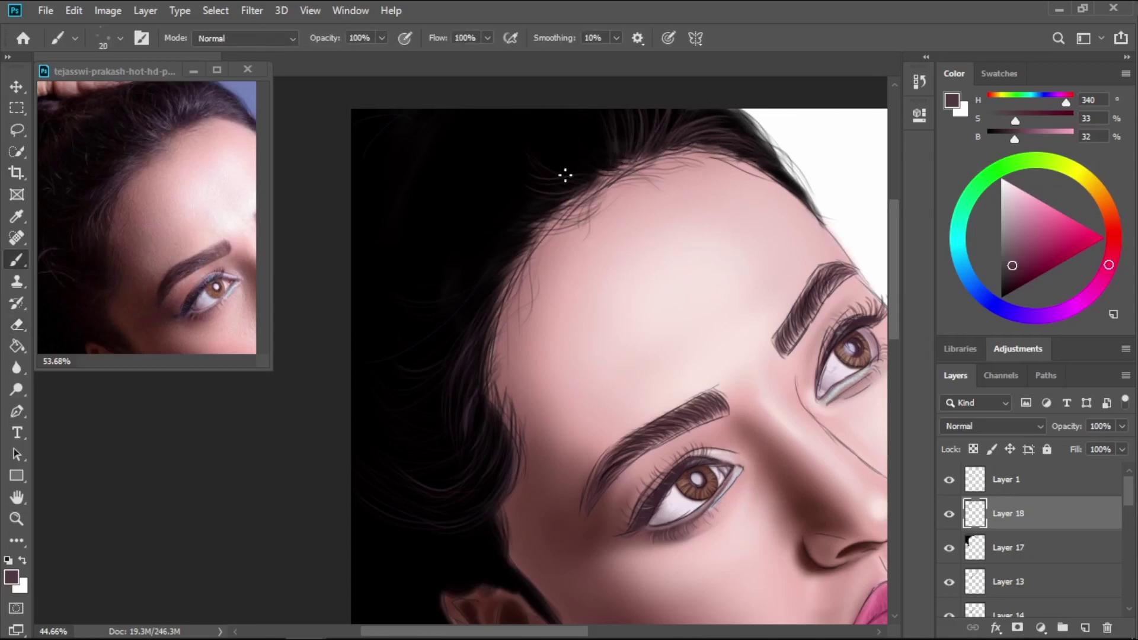
mouse_move(593, 172)
mouse_down()
mouse_move(579, 117)
mouse_move(596, 116)
mouse_up()
drag(552, 166, 499, 139)
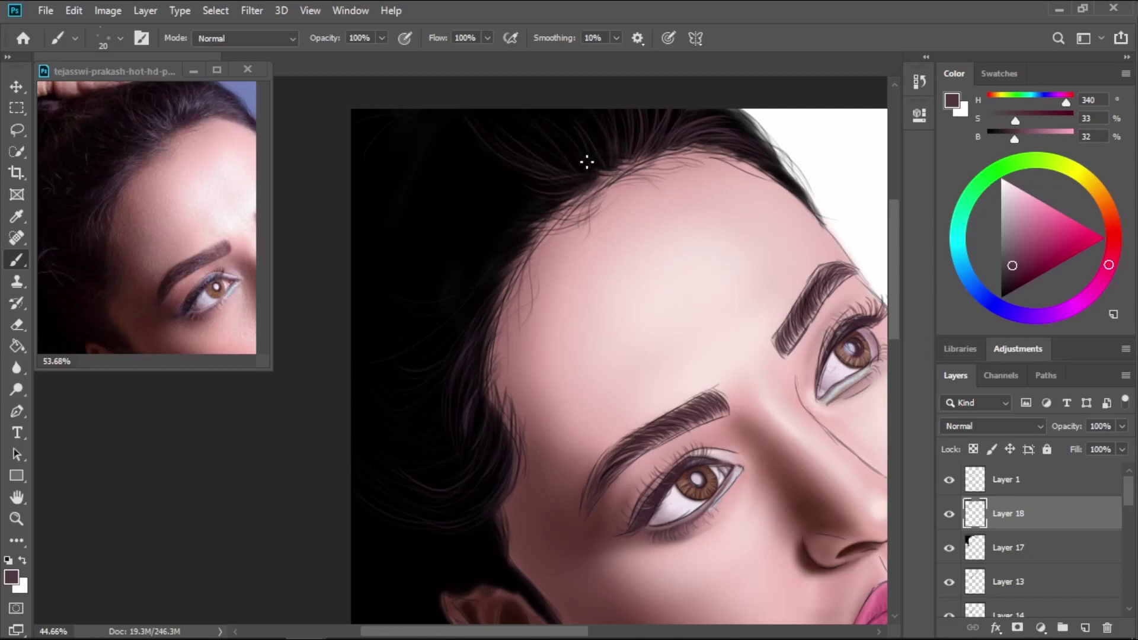
drag(513, 118, 549, 159)
drag(460, 159, 556, 189)
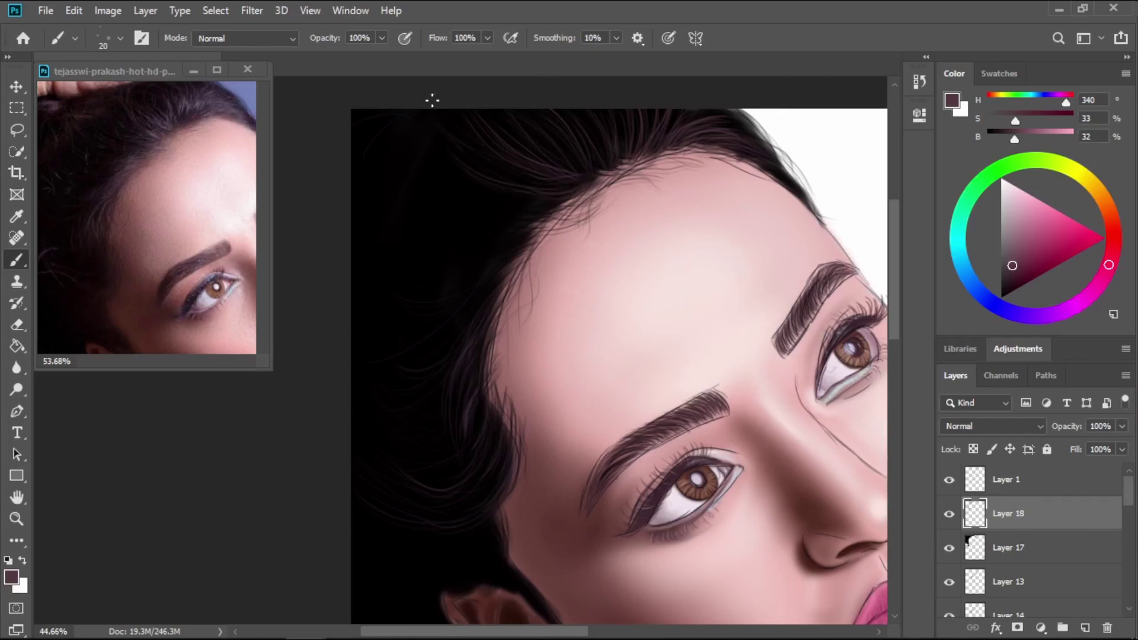
Extend the plum-brown strands across the back of the crown and in toward the side hairline.
mouse_move(381, 121)
mouse_down()
mouse_move(437, 170)
mouse_move(467, 179)
mouse_move(471, 168)
mouse_up()
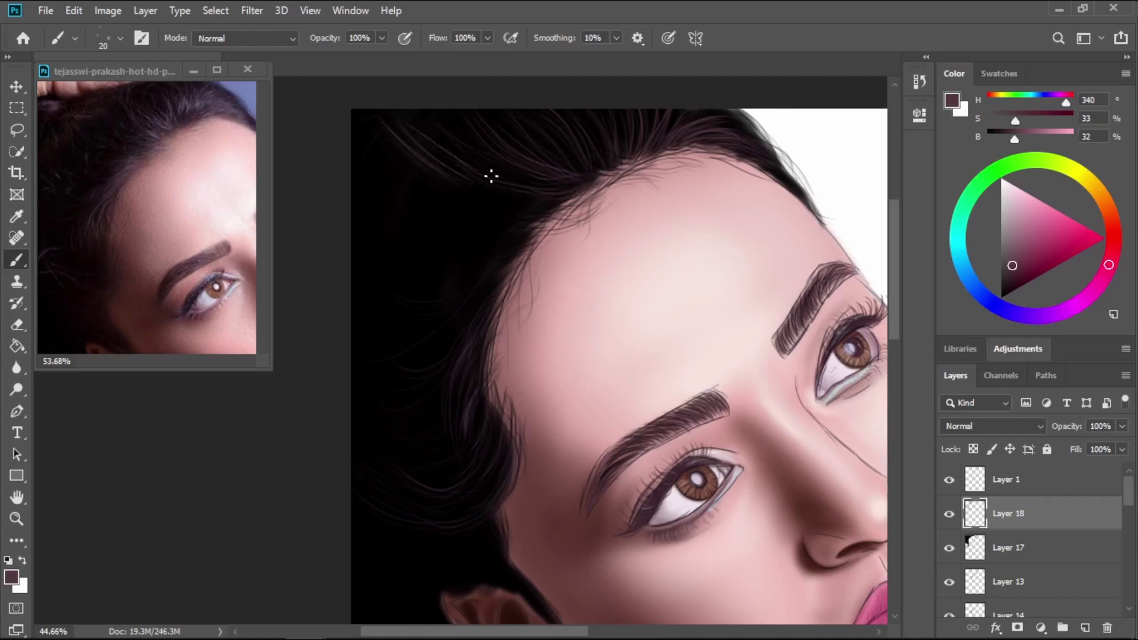
drag(361, 146, 443, 193)
drag(465, 274, 514, 250)
drag(413, 246, 492, 249)
drag(437, 205, 515, 223)
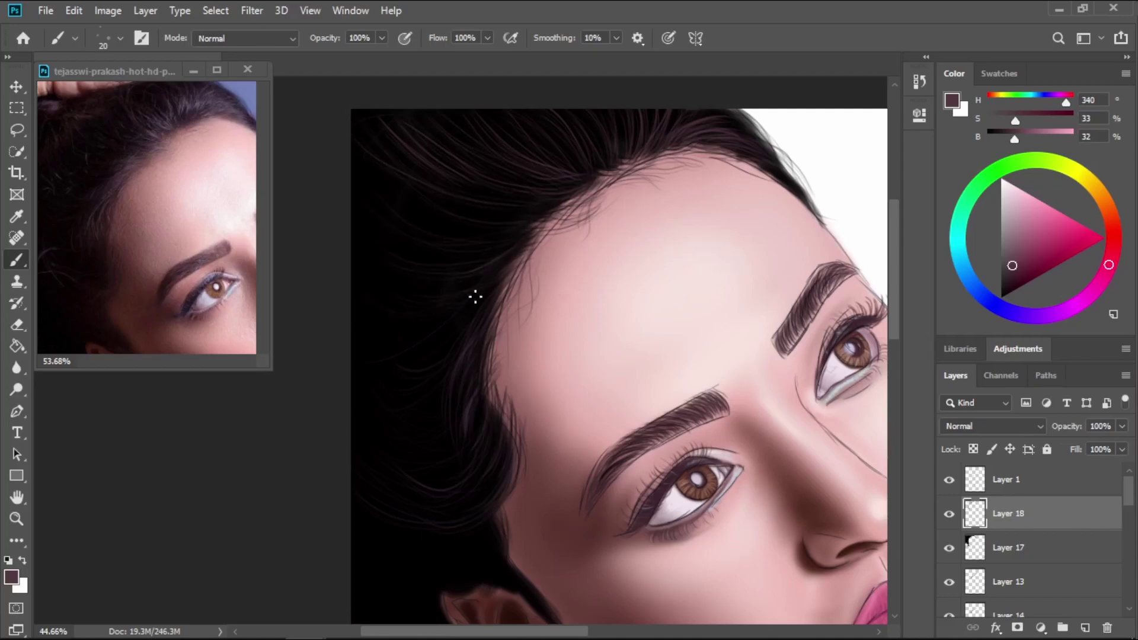
Paint curved plum-brown strands sweeping back across the side of the head, from the temple down to above the ear.
drag(466, 262, 371, 283)
drag(449, 375, 385, 397)
drag(495, 522, 428, 534)
drag(464, 454, 383, 466)
drag(450, 439, 392, 451)
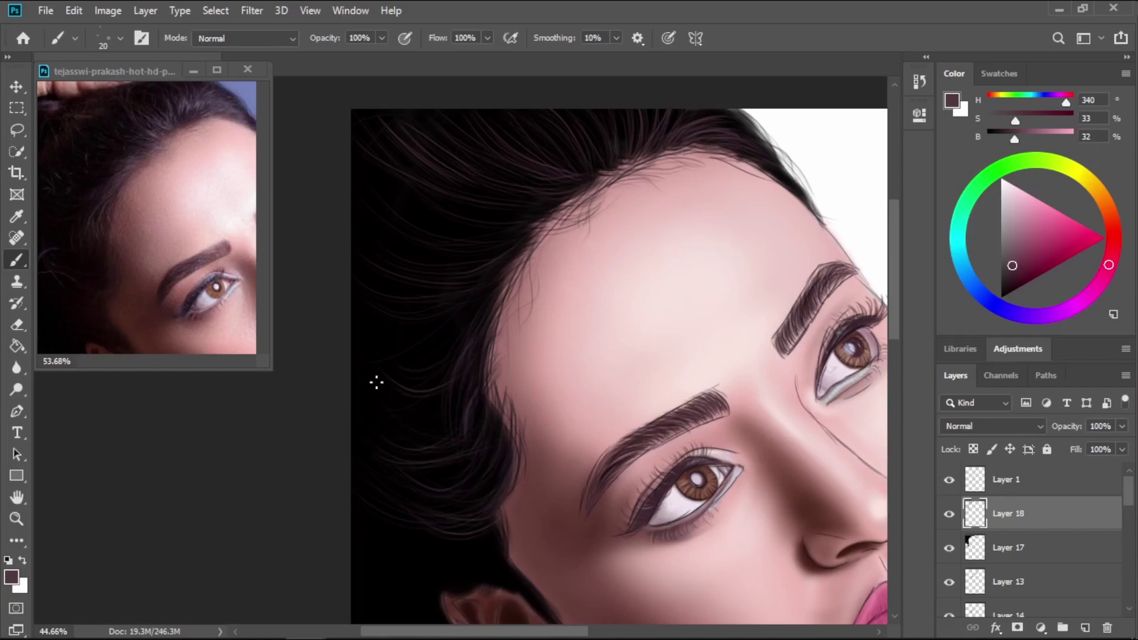
drag(444, 408, 417, 413)
drag(455, 333, 395, 363)
drag(465, 312, 414, 336)
Thicken the swept-back hair with more plum-brown strands from the side forehead hairline and down through the temple.
drag(508, 234, 405, 250)
drag(491, 231, 369, 260)
drag(514, 205, 410, 223)
mouse_move(505, 212)
mouse_down()
mouse_move(399, 234)
mouse_move(375, 172)
mouse_up()
drag(524, 213, 420, 189)
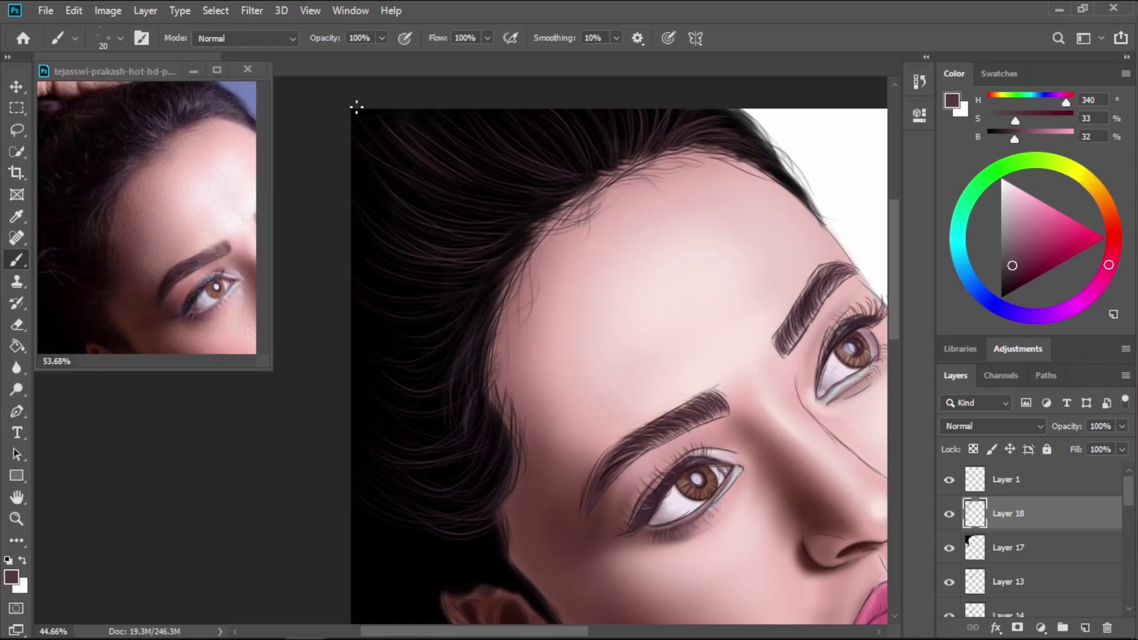
drag(553, 202, 507, 208)
drag(501, 198, 422, 171)
mouse_move(481, 275)
mouse_down()
mouse_move(377, 285)
mouse_move(445, 306)
mouse_up()
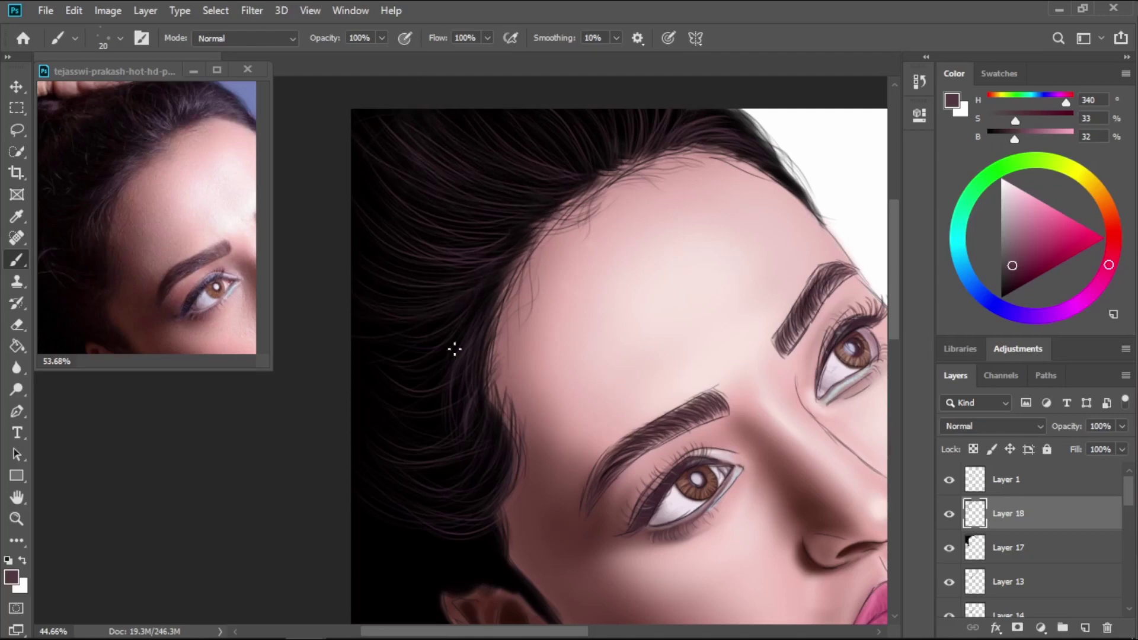
drag(454, 349, 457, 415)
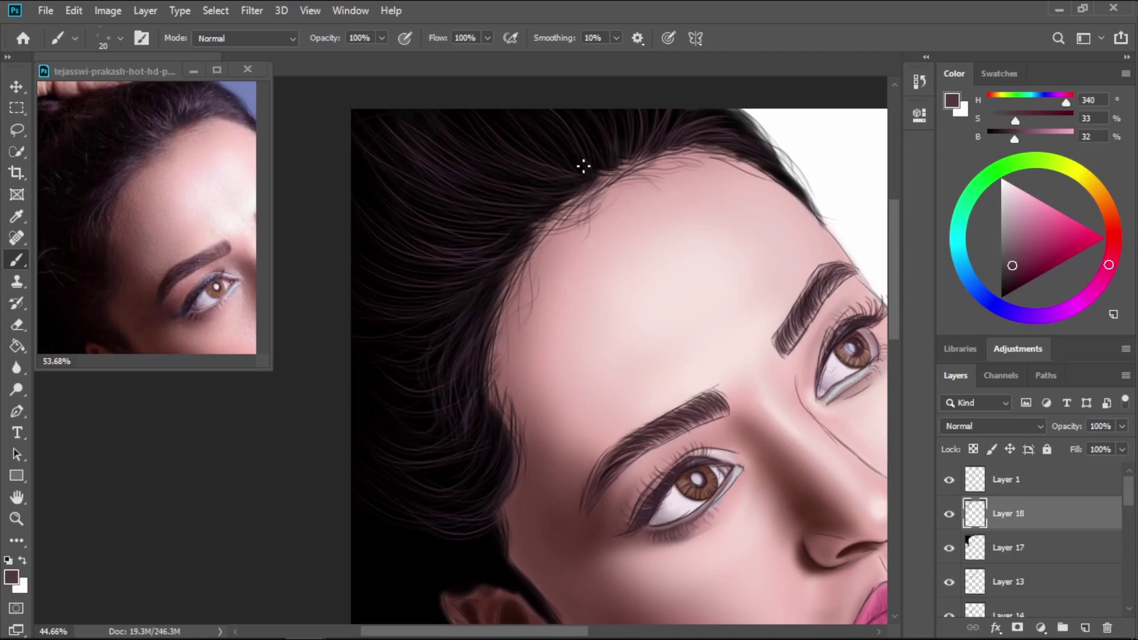
Enlarge the brush to size 35 and paint long plum-brown strands through the dark hair behind and below the ear.
scroll(464, 439, down, 5)
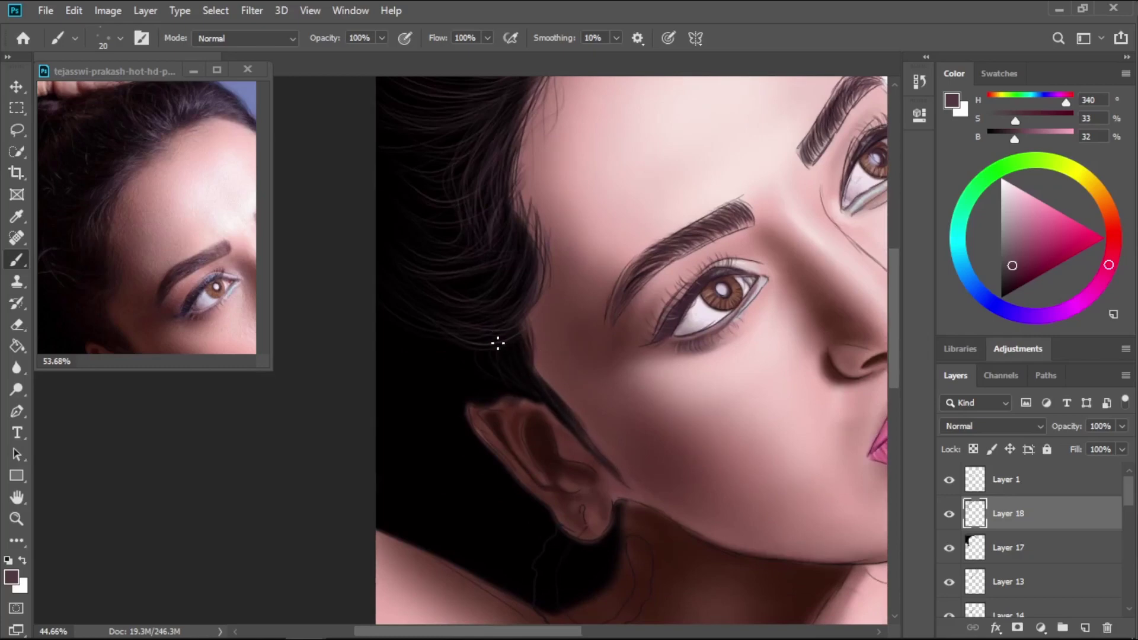
key(bracketright)
key(bracketright)
key(bracketright)
drag(381, 388, 443, 510)
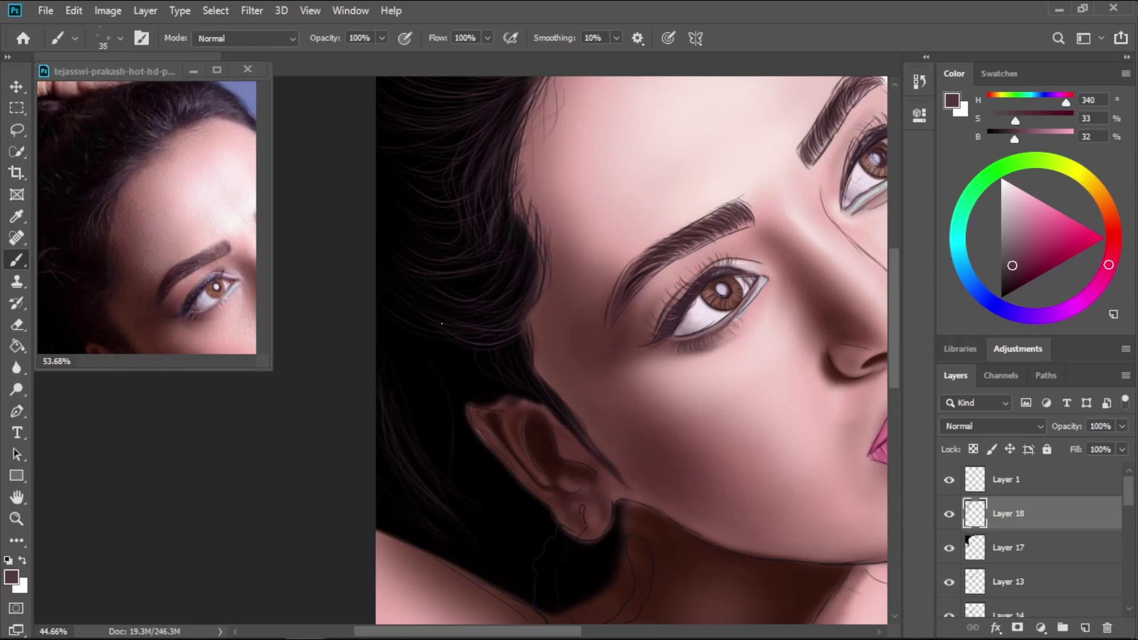
drag(470, 347, 559, 495)
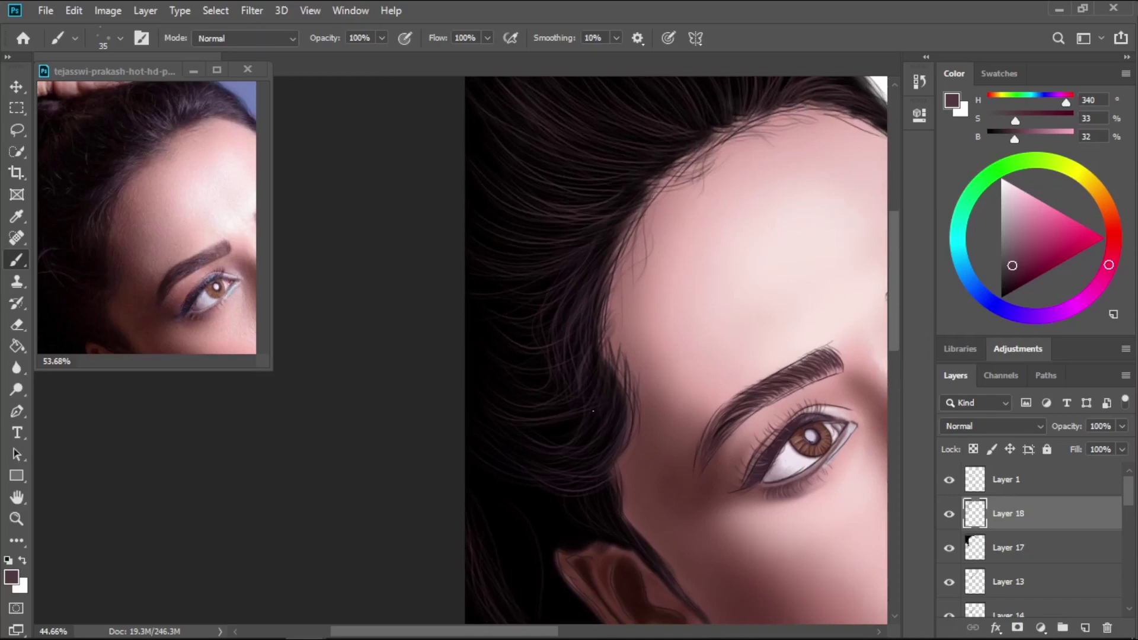
On a new layer above Layer 18, paint size 15 mauve-grey highlight strands (H 283, S 12, B 62) back from the upper forehead hairline.
drag(593, 271, 524, 334)
drag(552, 265, 577, 258)
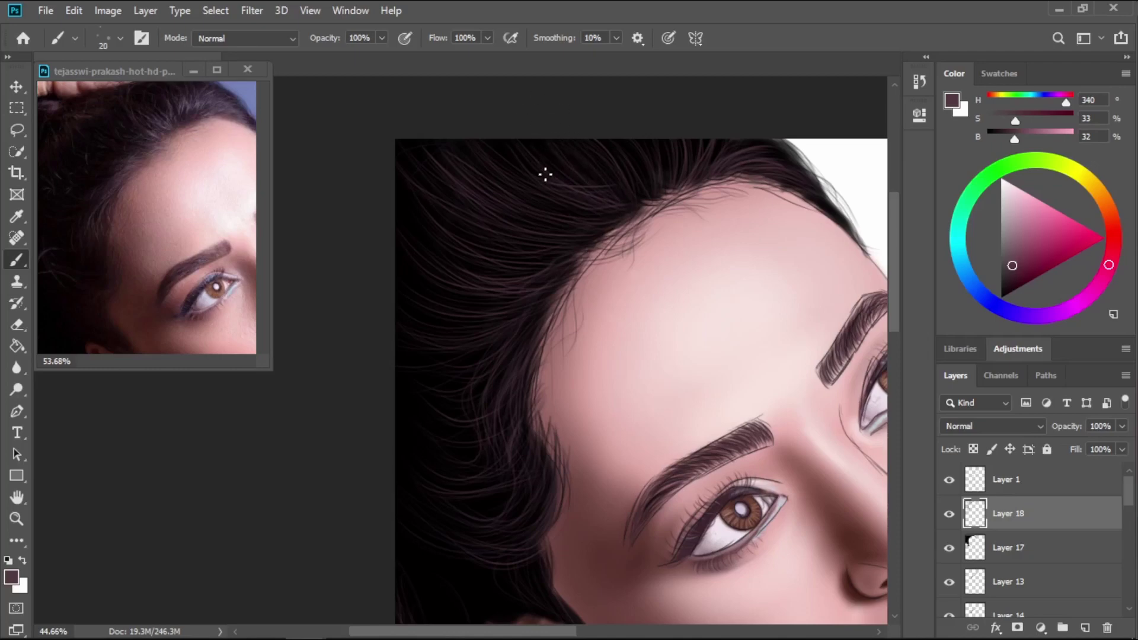
alt+click(206, 96)
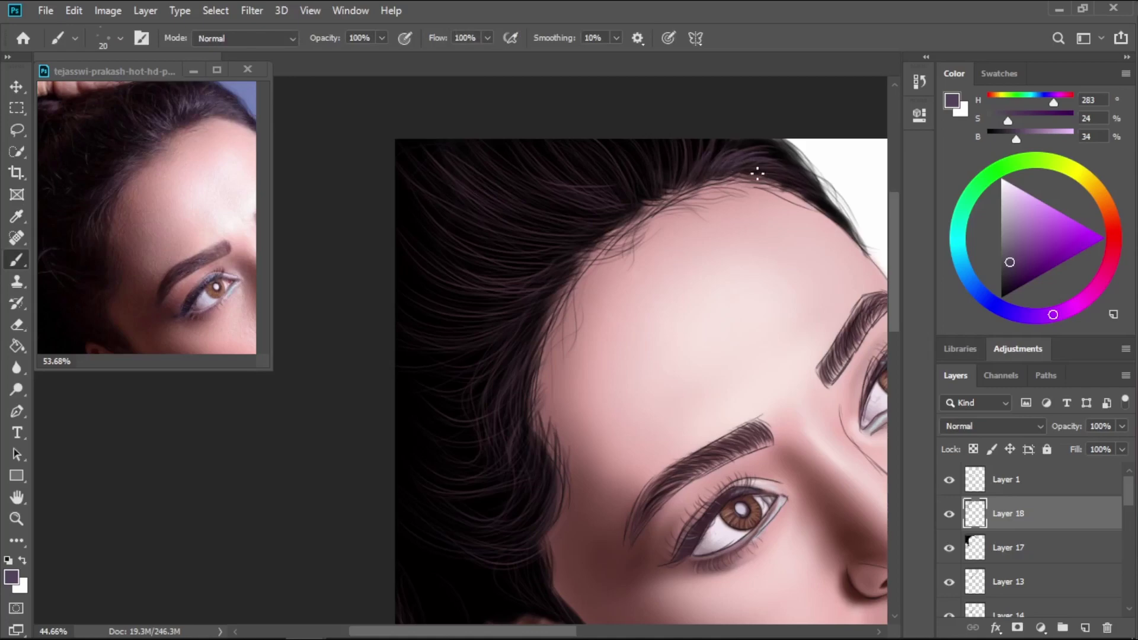
click(1008, 228)
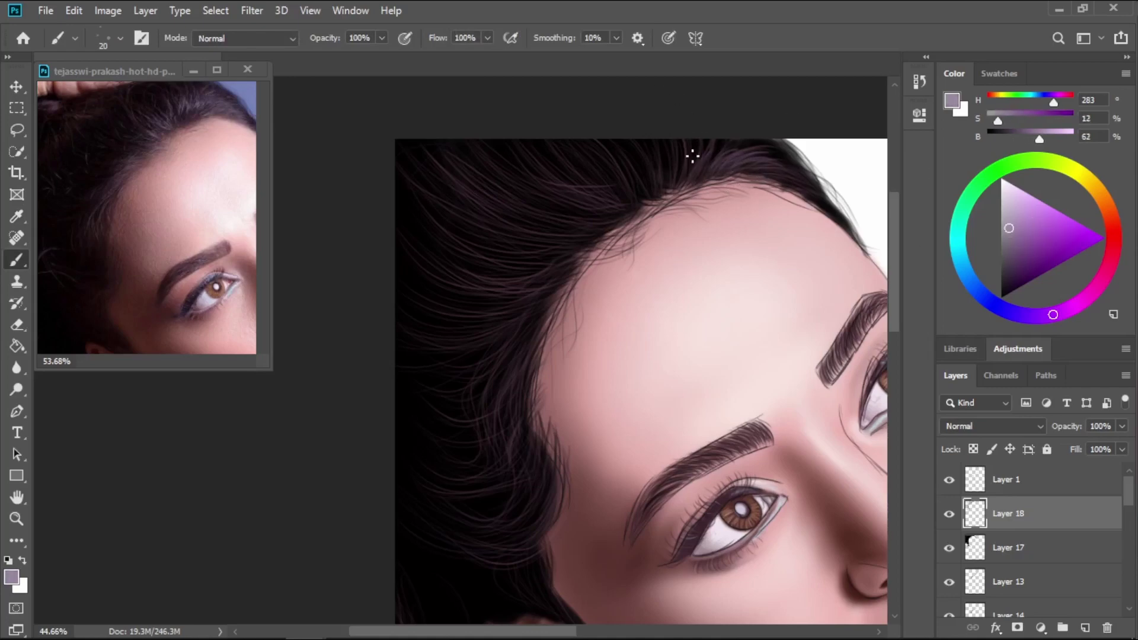
key(bracketleft)
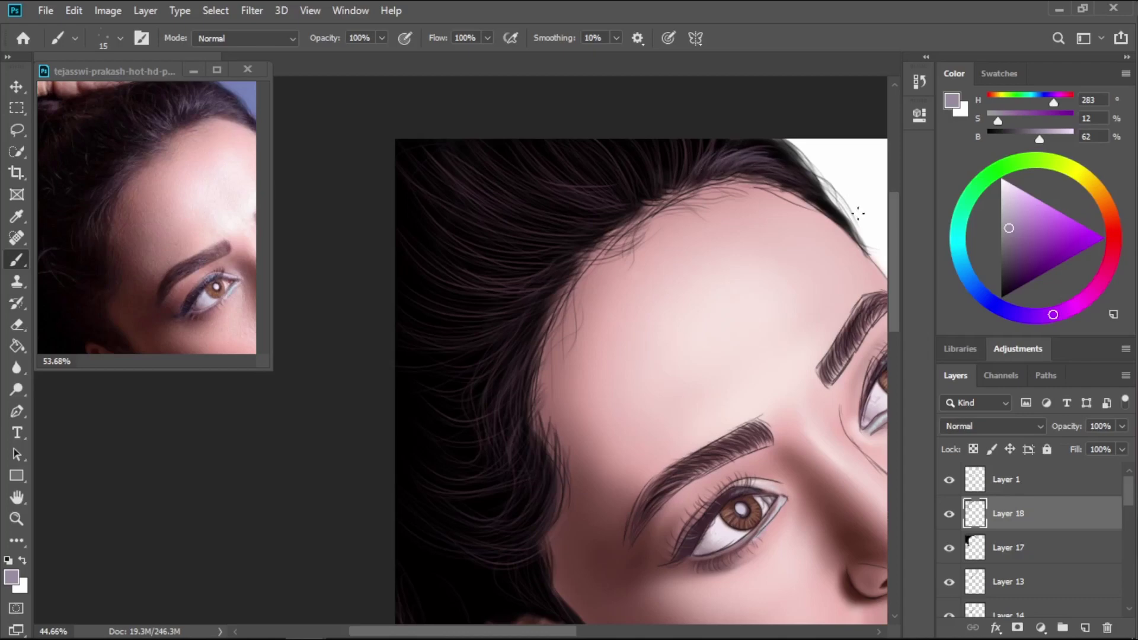
click(1084, 628)
mouse_move(767, 176)
mouse_down()
mouse_move(723, 197)
mouse_move(693, 140)
mouse_up()
mouse_move(660, 185)
mouse_down()
mouse_move(663, 144)
mouse_move(601, 144)
mouse_move(620, 141)
mouse_up()
mouse_move(592, 216)
mouse_down()
mouse_move(565, 201)
mouse_move(610, 199)
mouse_move(612, 212)
mouse_move(546, 167)
mouse_up()
Extend the mauve-grey highlight strands from the side forehead hairline, sweeping back across the middle of the crown.
mouse_move(606, 225)
mouse_down()
mouse_move(521, 210)
mouse_move(539, 227)
mouse_move(517, 229)
mouse_up()
drag(616, 208, 575, 162)
mouse_move(583, 267)
mouse_down()
mouse_move(567, 259)
mouse_move(565, 239)
mouse_move(490, 300)
mouse_up()
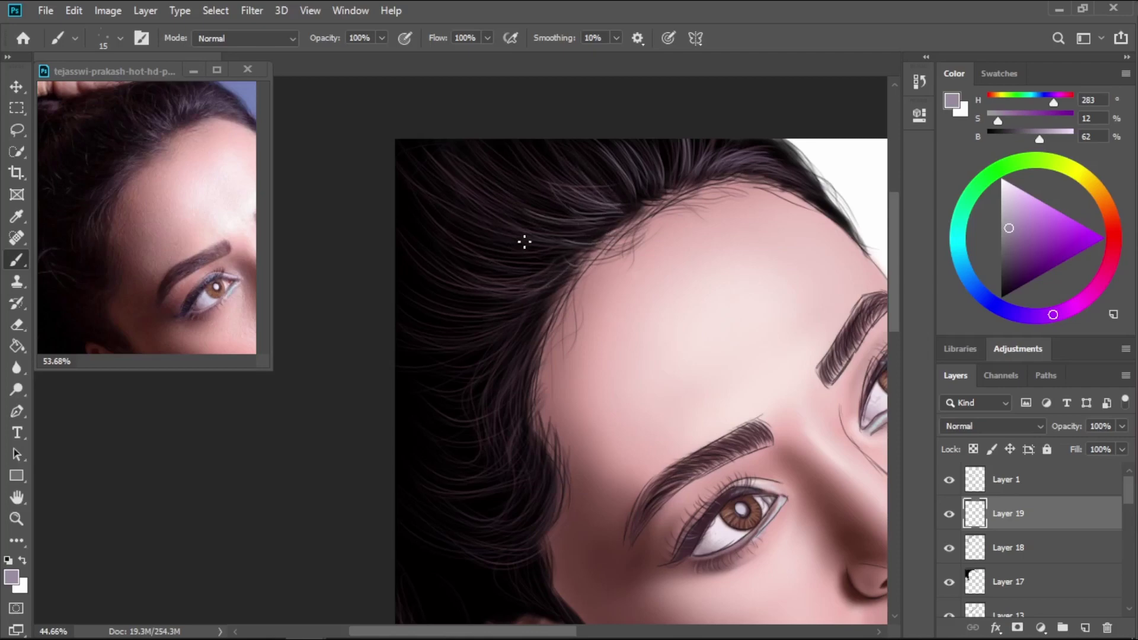
drag(615, 214, 562, 234)
mouse_move(602, 239)
mouse_down()
mouse_move(569, 248)
mouse_move(546, 279)
mouse_move(487, 288)
mouse_up()
drag(547, 260, 465, 243)
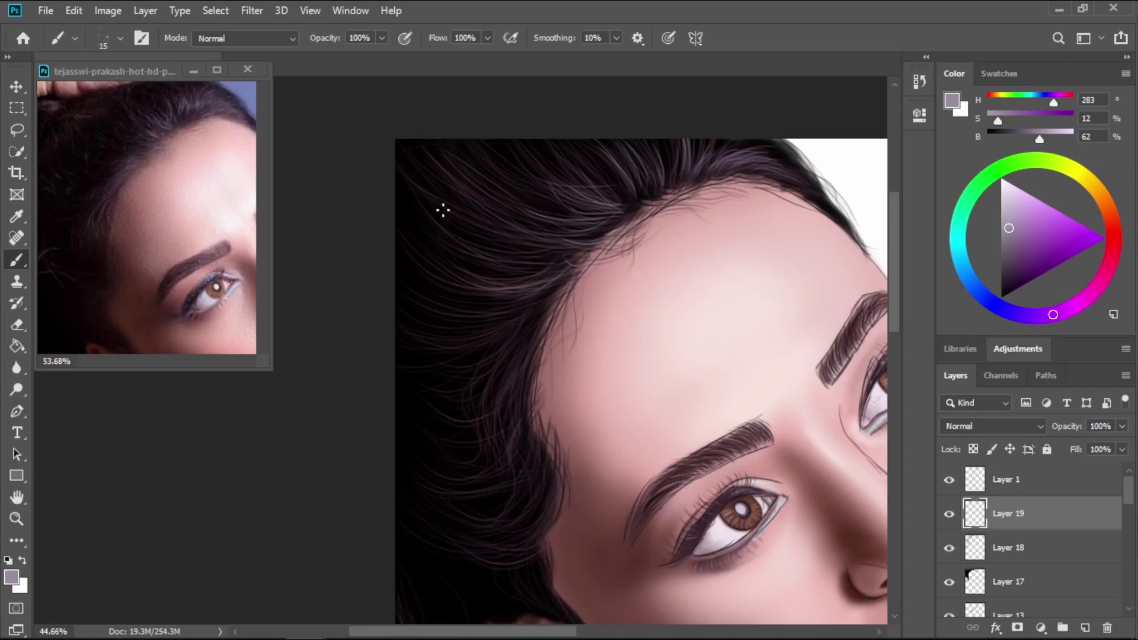
Paint curved mauve-grey strands through the hair at the temple and down to just above the ear.
mouse_move(542, 314)
mouse_down()
mouse_move(501, 385)
mouse_move(510, 408)
mouse_move(483, 398)
mouse_up()
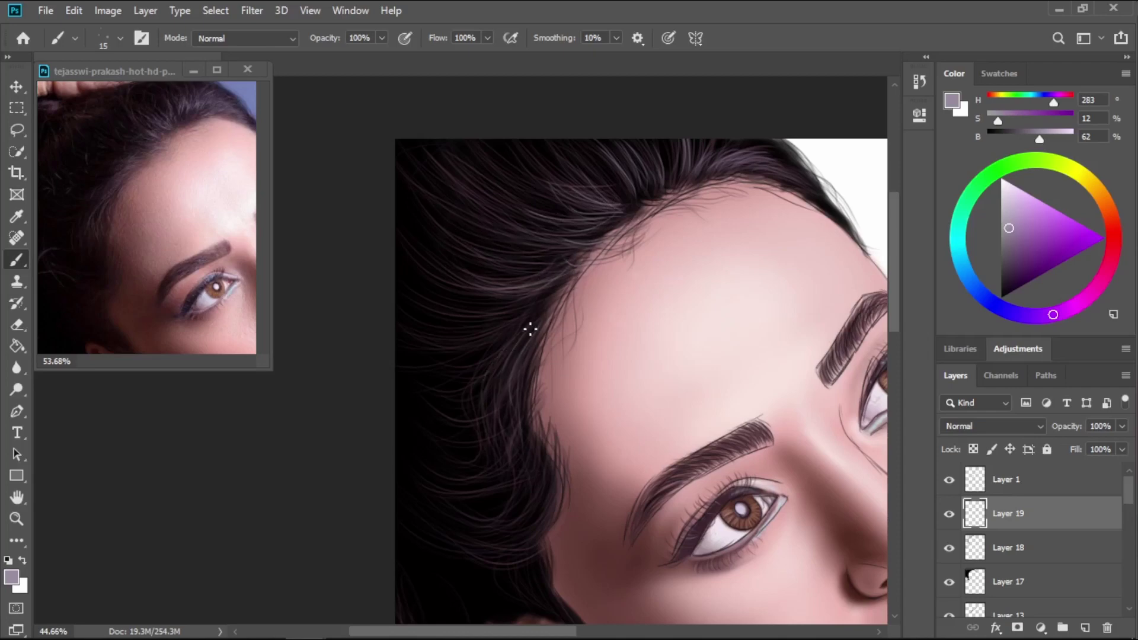
mouse_move(519, 338)
mouse_down()
mouse_move(483, 468)
mouse_move(447, 359)
mouse_up()
drag(556, 438, 536, 501)
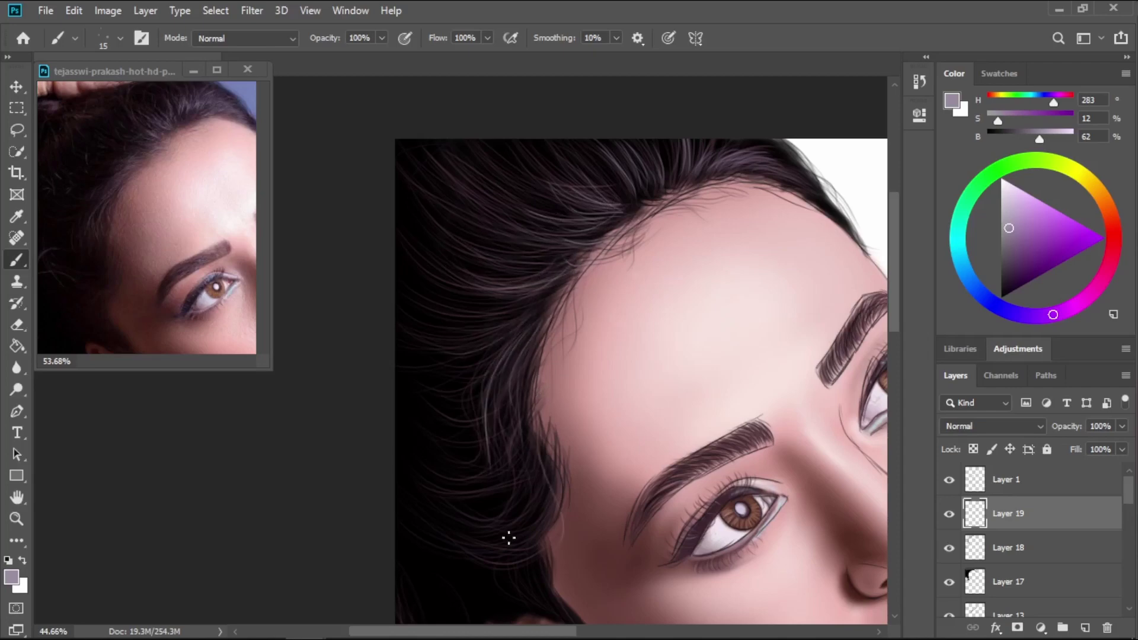
drag(551, 543, 537, 563)
Paint long mauve-grey strands across the back of the crown and thicken the highlights near the front hairline.
mouse_move(471, 266)
mouse_down()
mouse_move(426, 223)
mouse_move(415, 167)
mouse_up()
drag(512, 234, 430, 163)
drag(474, 283, 395, 227)
drag(474, 338, 395, 289)
drag(488, 309, 395, 265)
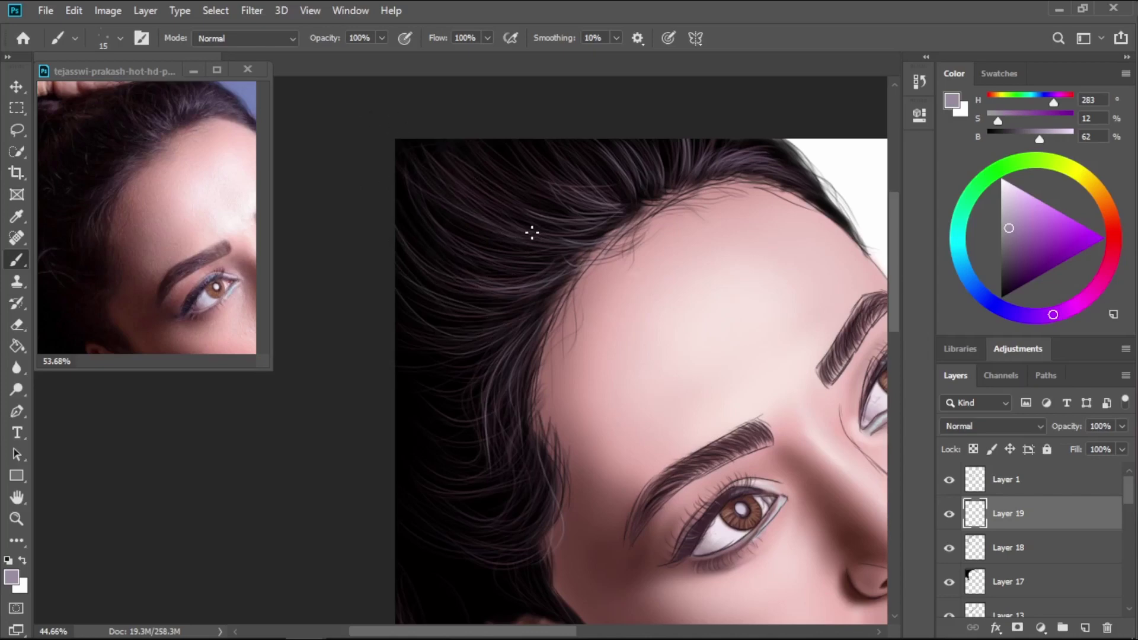
mouse_move(535, 225)
mouse_down()
mouse_move(621, 211)
mouse_move(533, 154)
mouse_move(607, 203)
mouse_move(527, 256)
mouse_move(552, 274)
mouse_up()
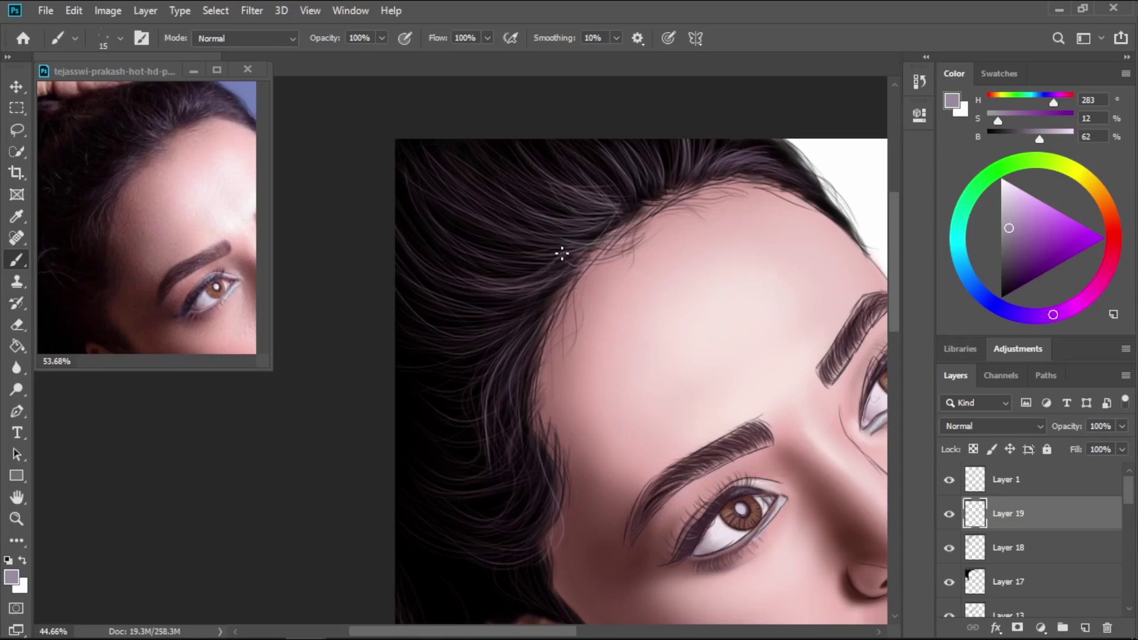
mouse_move(648, 185)
mouse_down()
mouse_move(613, 176)
mouse_move(652, 203)
mouse_up()
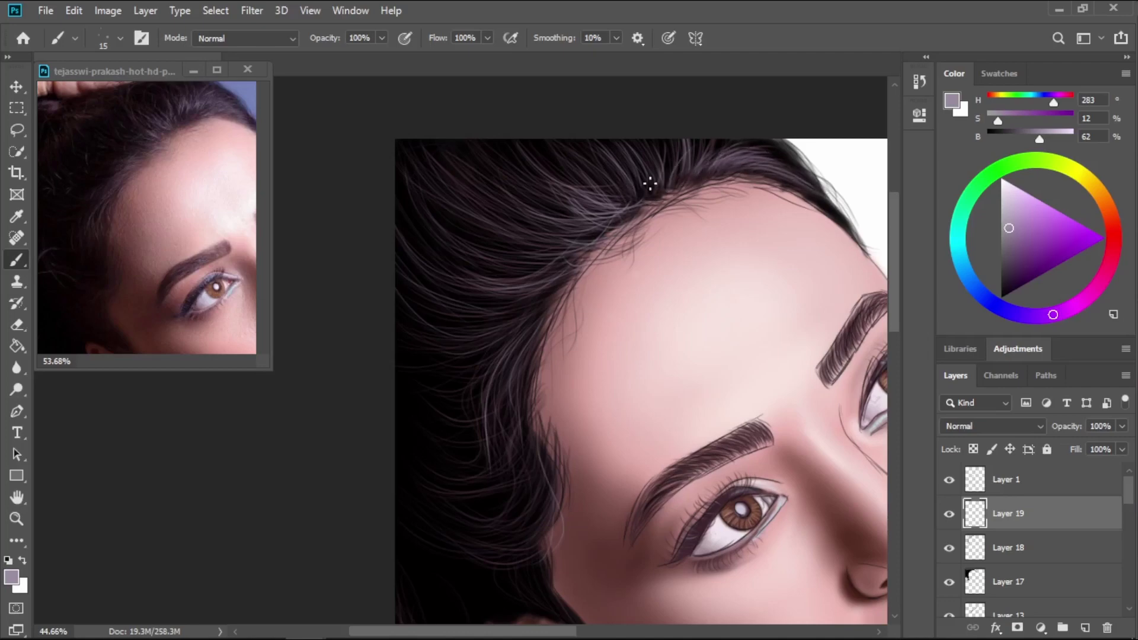
Sample the dark brown hair tone (H 356, S 38, B 16) from the reference photo for the brush and hide Layer 1.
key(i)
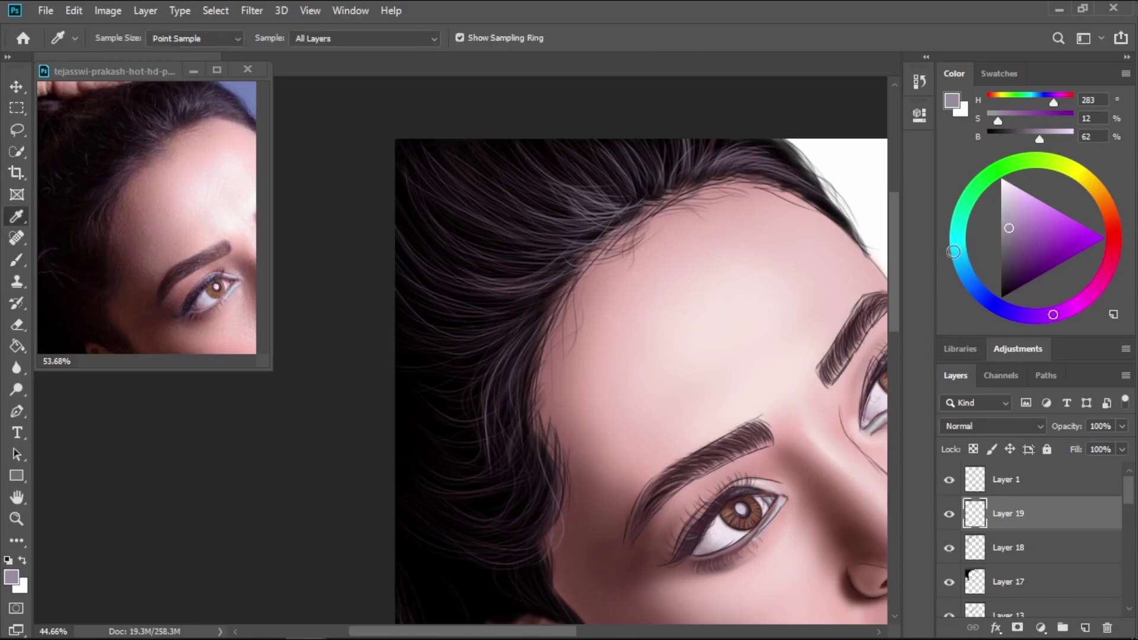
click(107, 210)
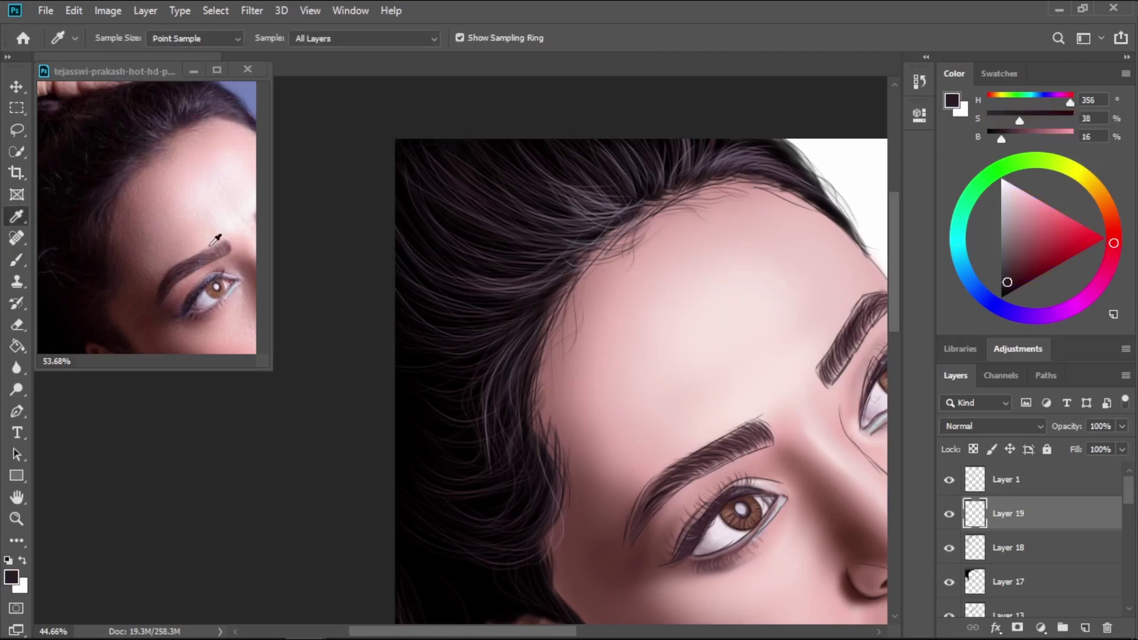
key(b)
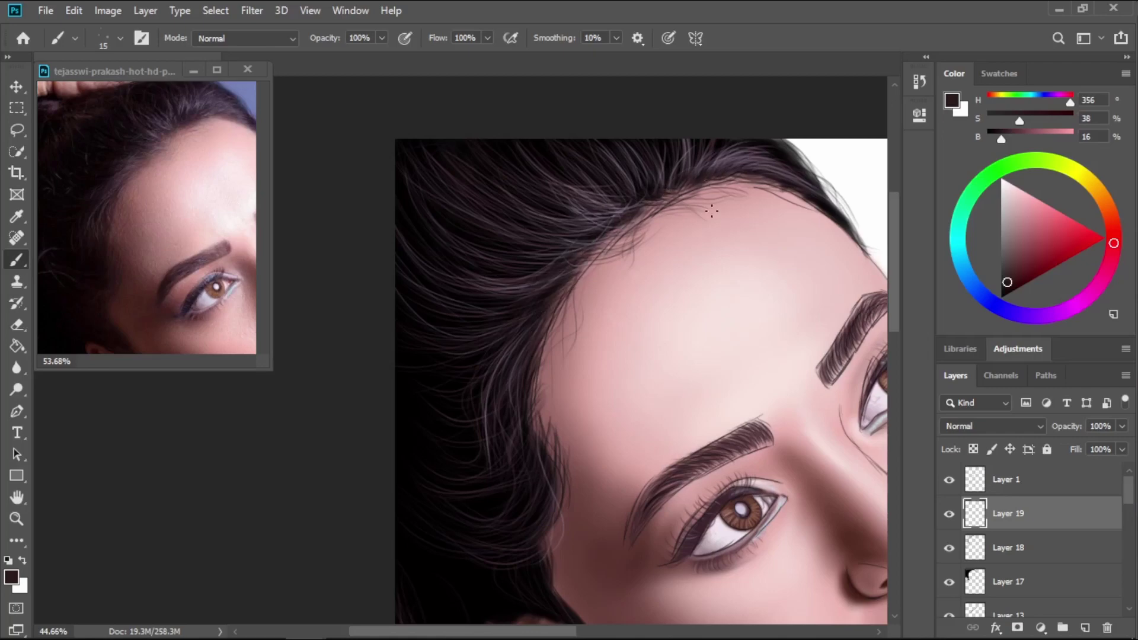
click(948, 479)
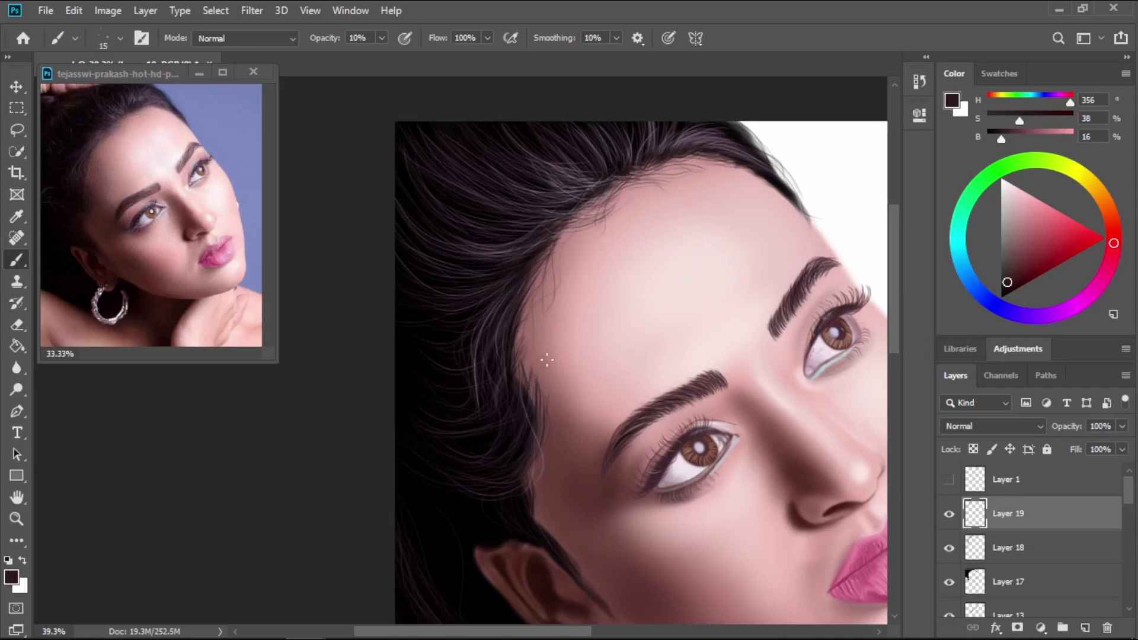
Set the brush opacity to 100% and paint dark brown strands over the hairline at the temple.
scroll(546, 373, up, 3)
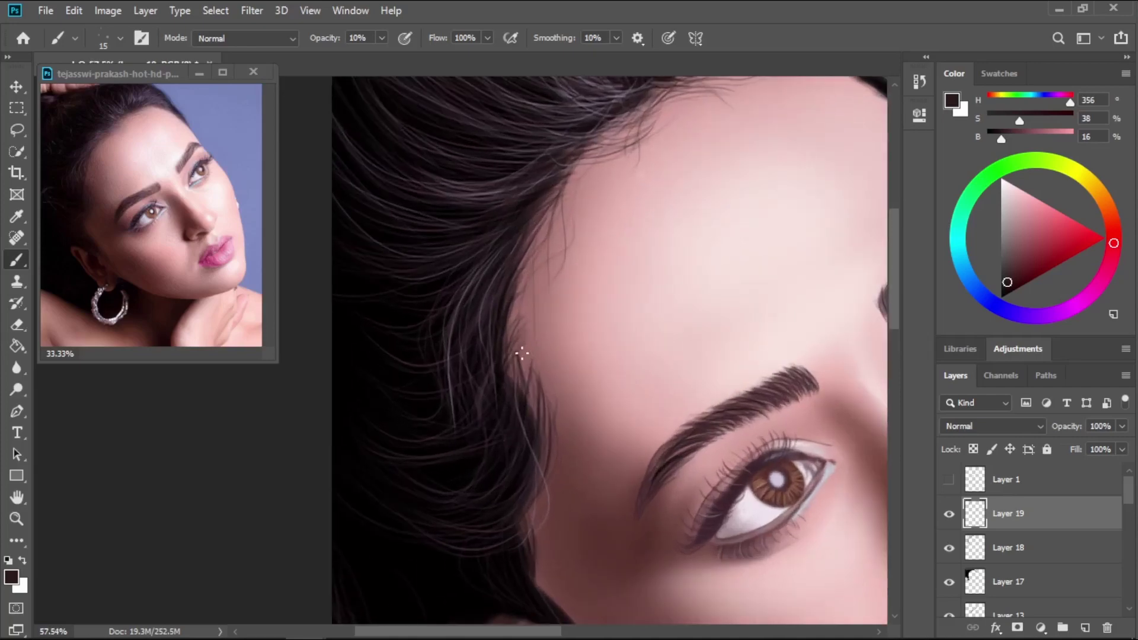
click(383, 39)
drag(406, 59, 483, 85)
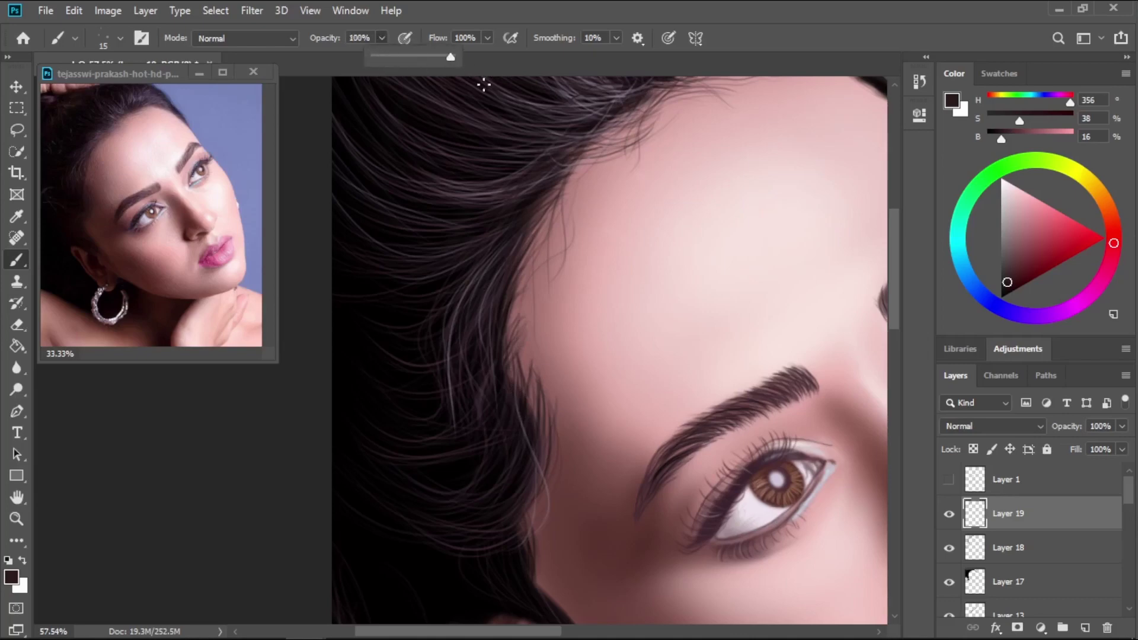
click(515, 361)
drag(519, 342, 496, 466)
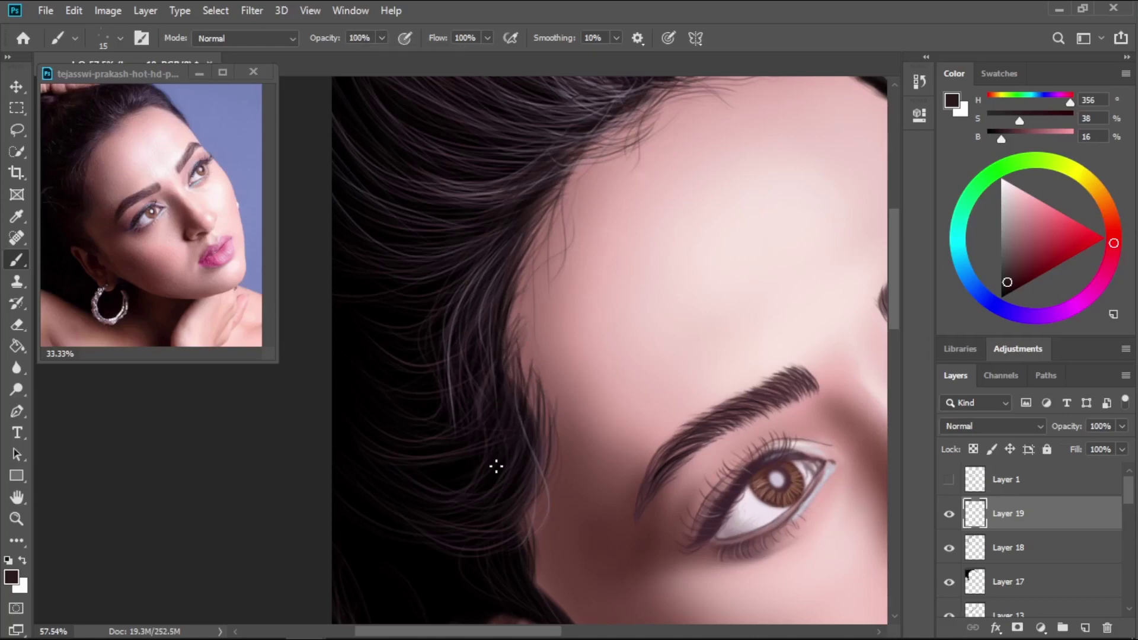
drag(516, 359, 520, 474)
drag(539, 408, 519, 458)
Paint fine dark brown hairs along the side of the forehead to soften the hairline above the temple.
mouse_move(526, 274)
mouse_down()
mouse_move(525, 328)
mouse_move(509, 341)
mouse_up()
drag(530, 276, 509, 344)
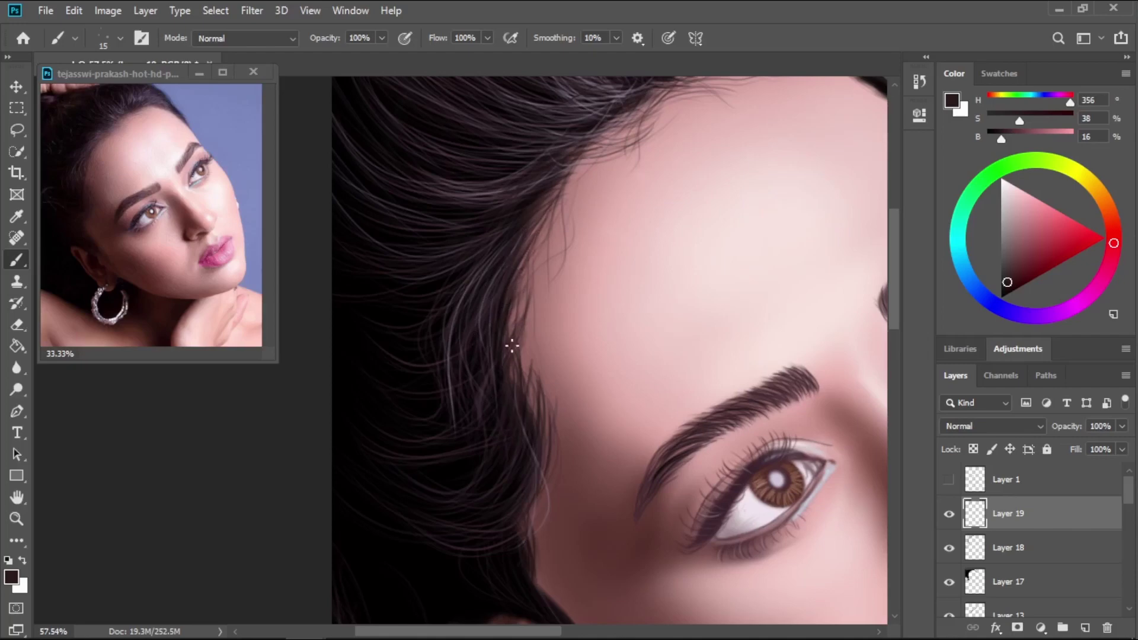
drag(519, 280, 506, 368)
mouse_move(550, 254)
mouse_down()
mouse_move(521, 350)
mouse_move(521, 290)
mouse_move(515, 374)
mouse_up()
scroll(539, 279, down, 1)
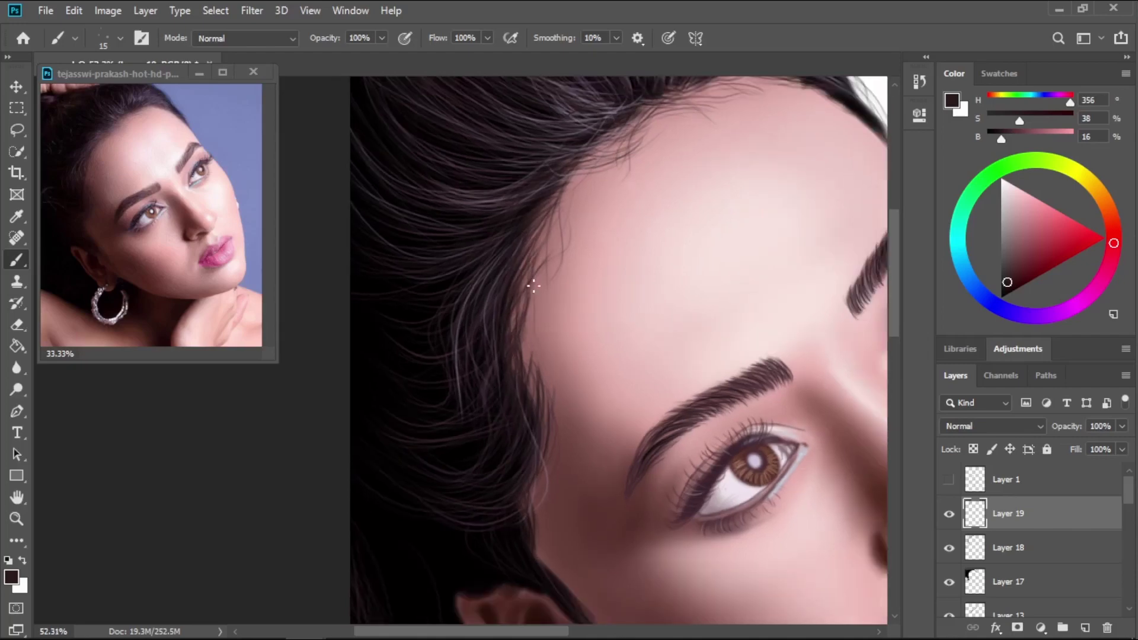
drag(548, 227, 520, 384)
drag(513, 315, 507, 340)
Add short, fine dark brown hairs along the upper forehead hairline, from the side corner across to the far side.
drag(566, 179, 584, 169)
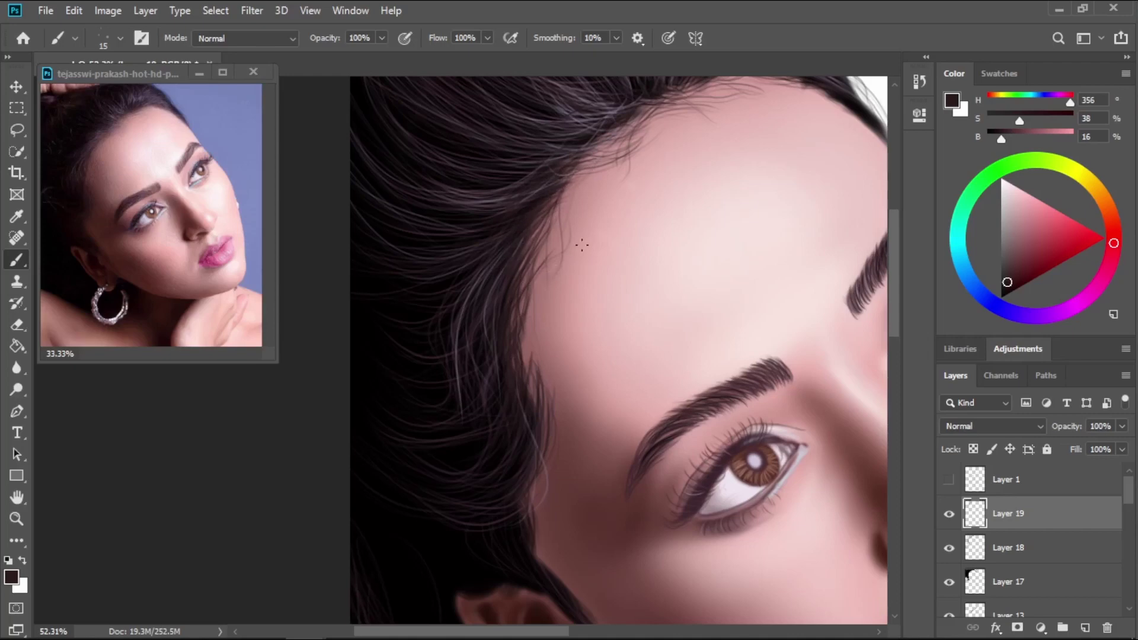
drag(582, 187, 570, 198)
drag(577, 174, 591, 160)
drag(630, 128, 567, 175)
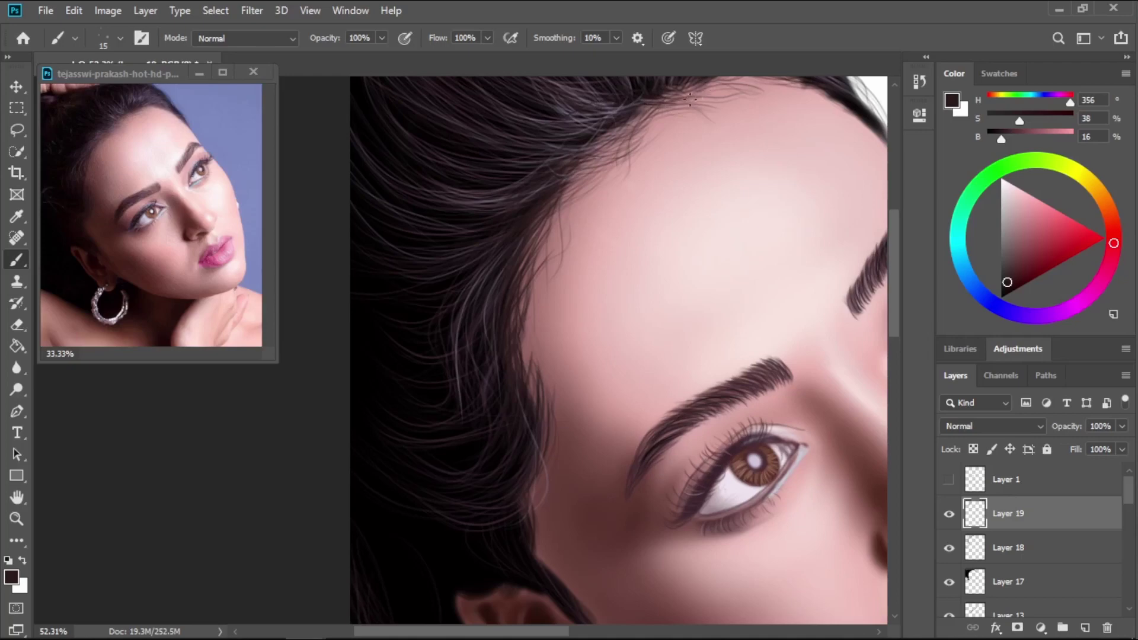
mouse_move(739, 81)
mouse_down()
mouse_move(819, 93)
mouse_move(863, 123)
mouse_up()
mouse_move(808, 88)
mouse_down()
mouse_move(857, 118)
mouse_move(823, 95)
mouse_up()
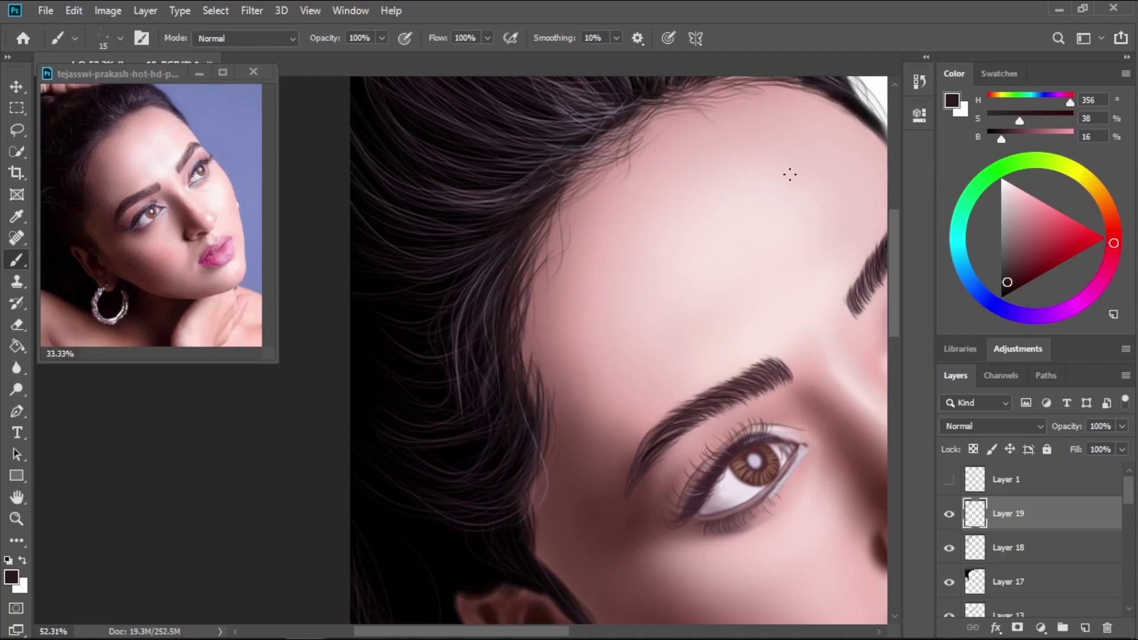
Paint dark brown strands along the outer edge of the hair on the far side, against the white background.
mouse_move(774, 177)
mouse_down()
mouse_move(572, 269)
mouse_move(588, 258)
mouse_up()
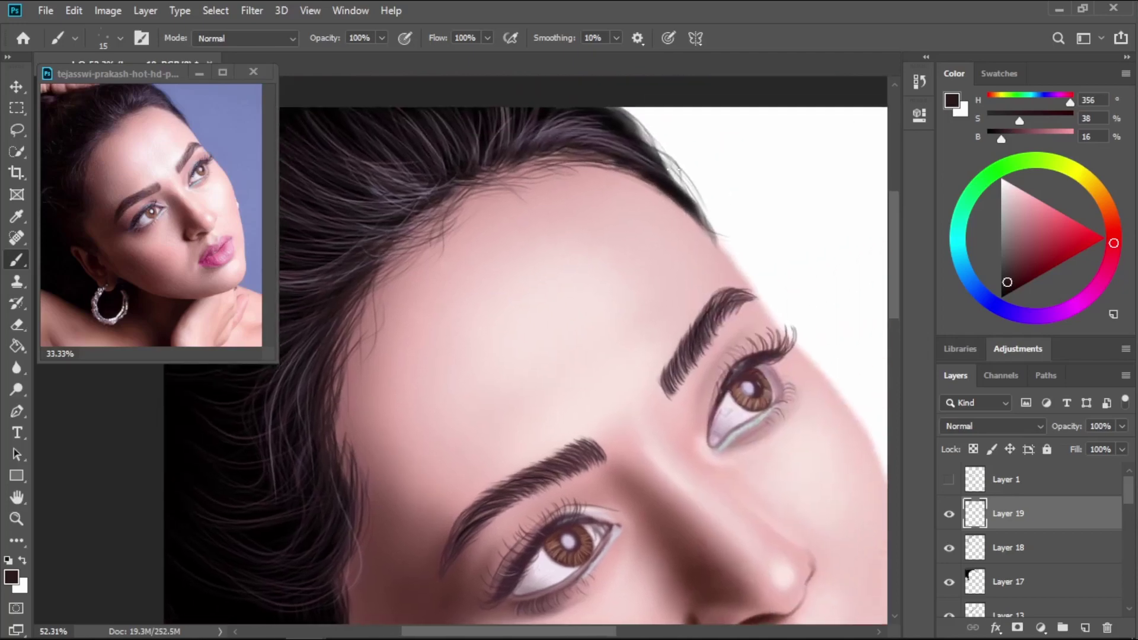
drag(673, 169, 697, 196)
drag(651, 157, 699, 202)
drag(641, 136, 690, 187)
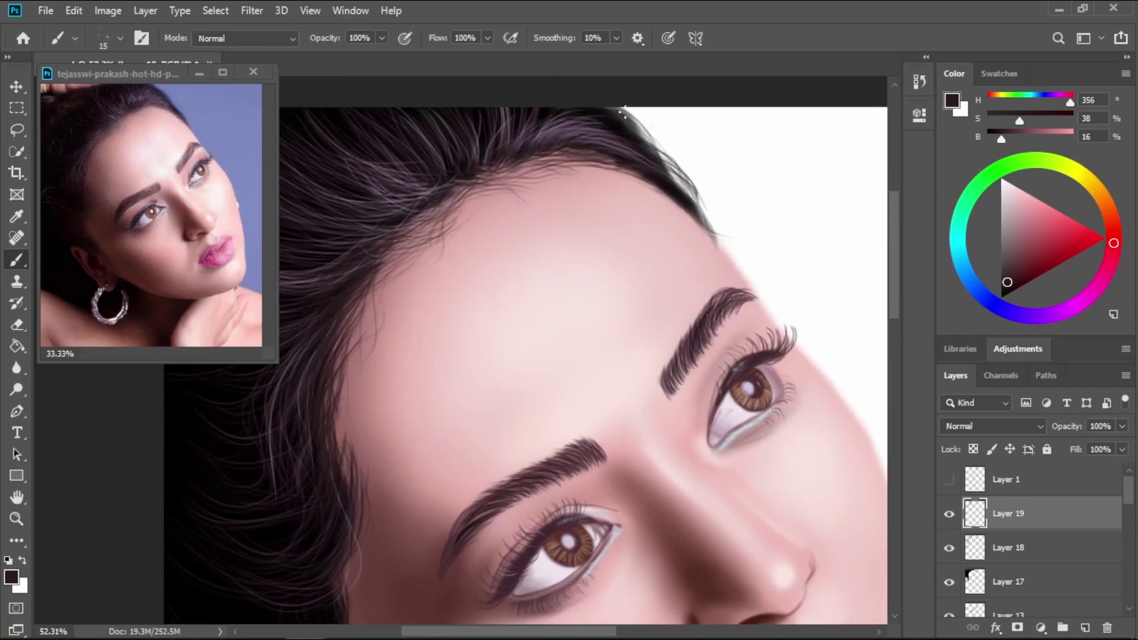
mouse_move(625, 112)
mouse_down()
mouse_move(678, 157)
mouse_move(646, 130)
mouse_up()
Paint long, wispy dark brown hairs from the side forehead hairline down over the temple.
drag(563, 370, 730, 325)
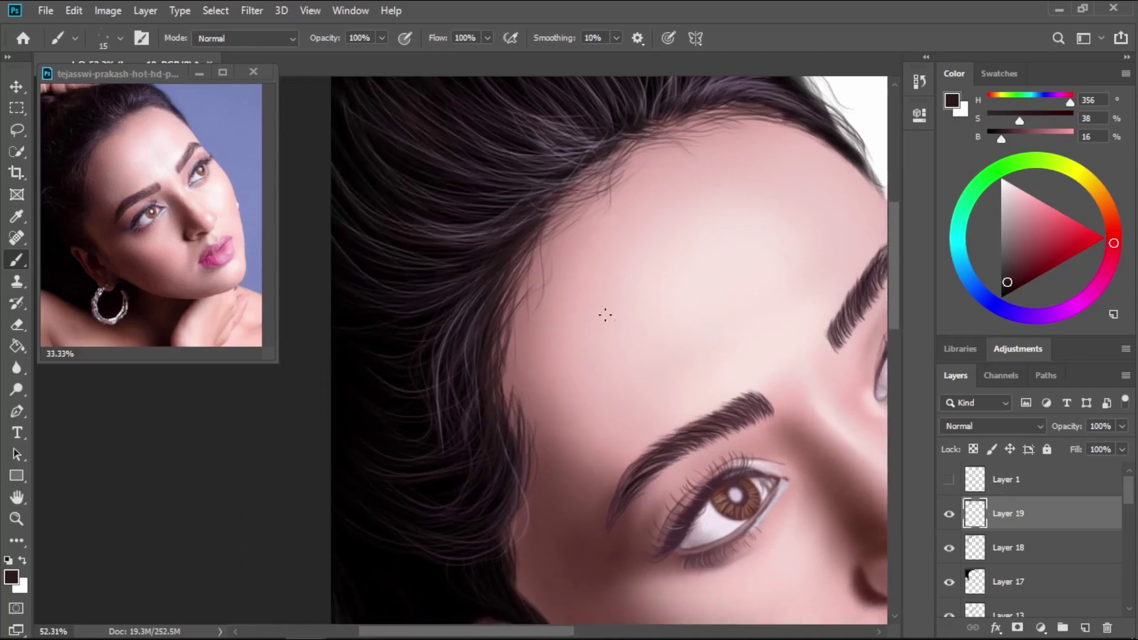
drag(533, 295, 508, 439)
drag(501, 367, 515, 538)
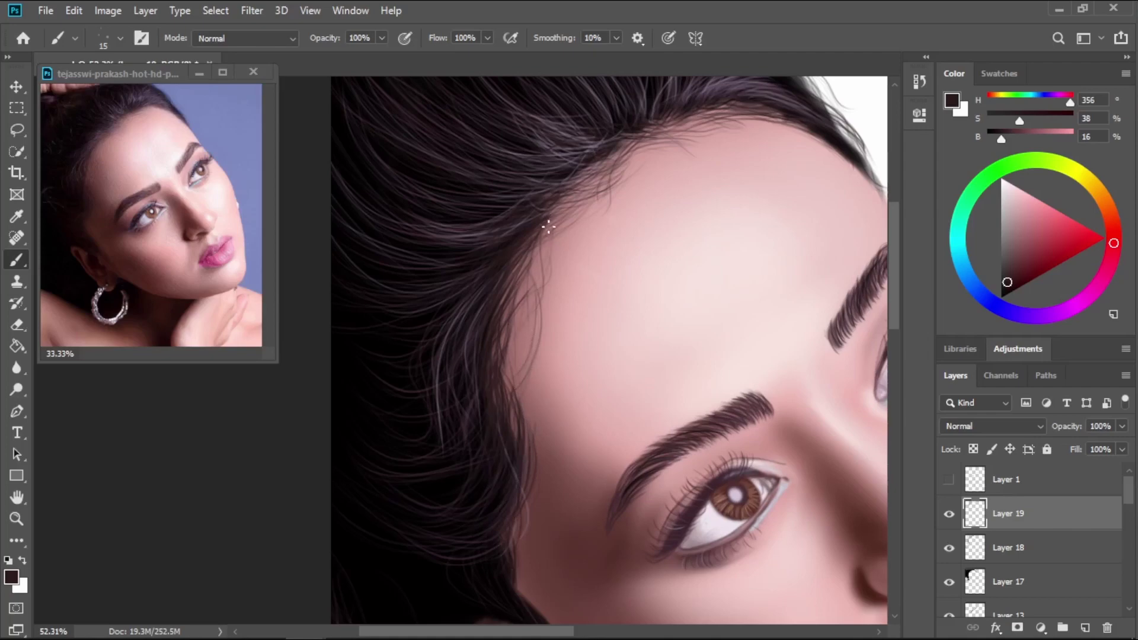
drag(532, 277, 504, 374)
Sample near-black (H 330, S 100, B 1) from the hair above the ear as the brush colour for the ear area.
drag(533, 474, 625, 261)
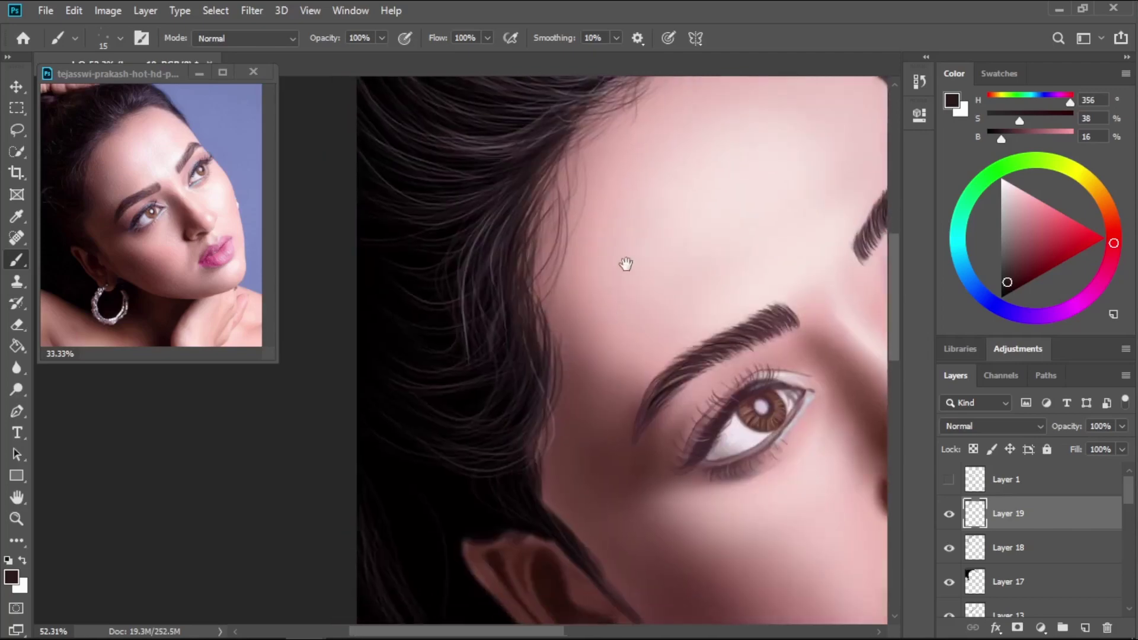
drag(576, 412, 578, 352)
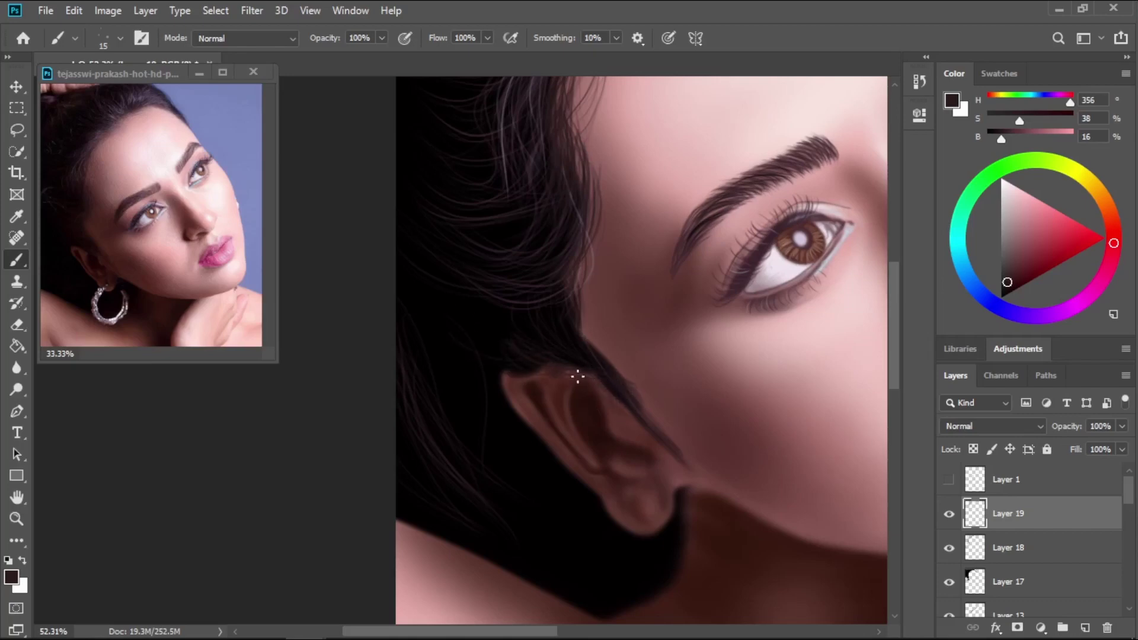
key(i)
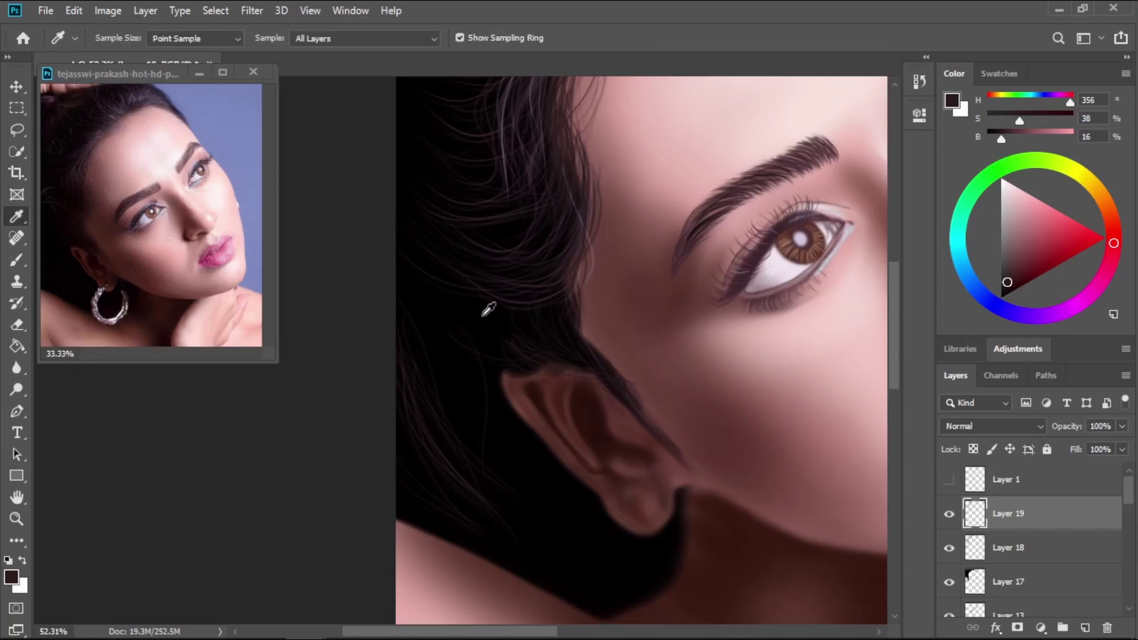
click(508, 345)
key(b)
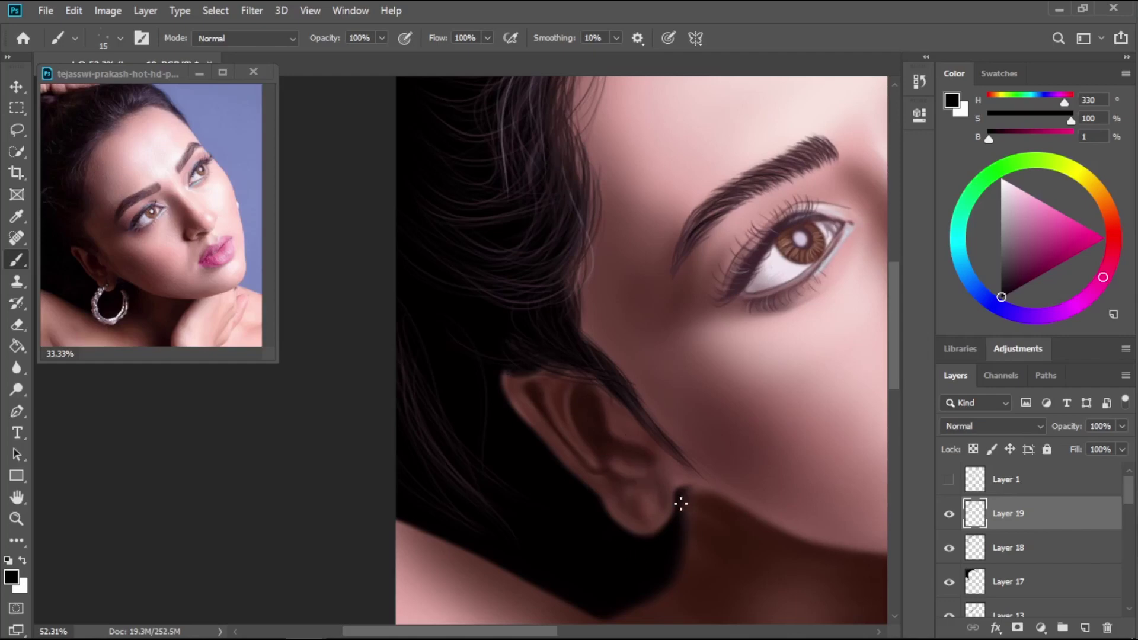
Add a new clipped layer between Layer 8 and Layer 7 for shading the neck.
drag(689, 491, 546, 282)
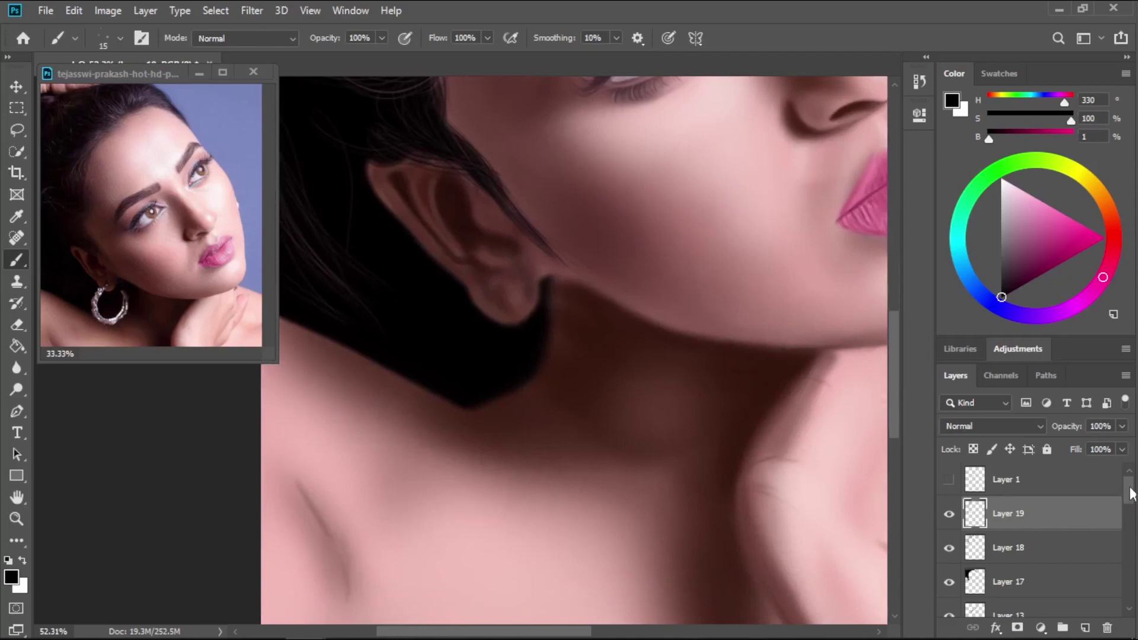
drag(1131, 493, 1132, 563)
click(1067, 517)
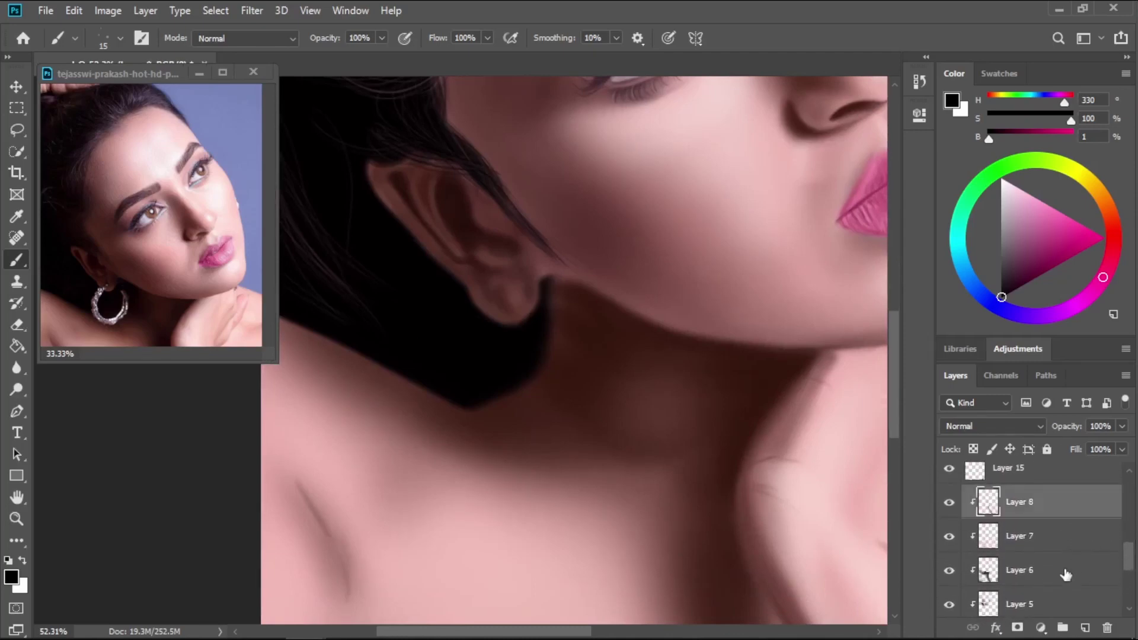
click(1084, 632)
drag(1072, 508, 1076, 533)
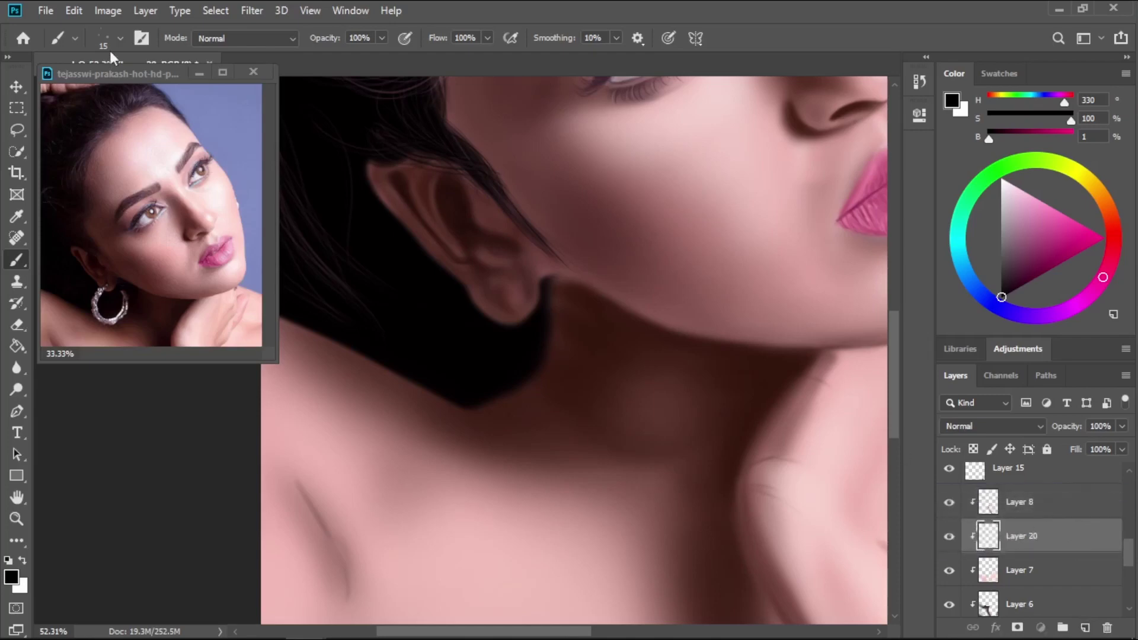
Choose the second Soft Round Pressure Opacity preset in General Brushes at 60 px and sample near-black (H 330, S 67, B 1) from the hair below the ear.
click(119, 36)
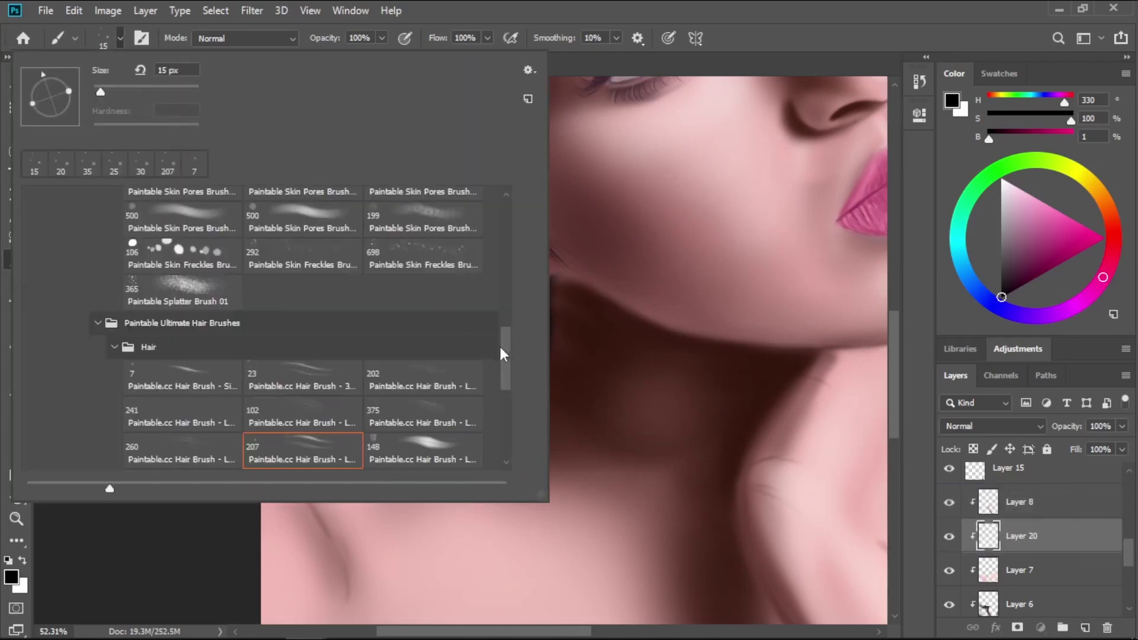
drag(500, 354, 483, 202)
click(113, 297)
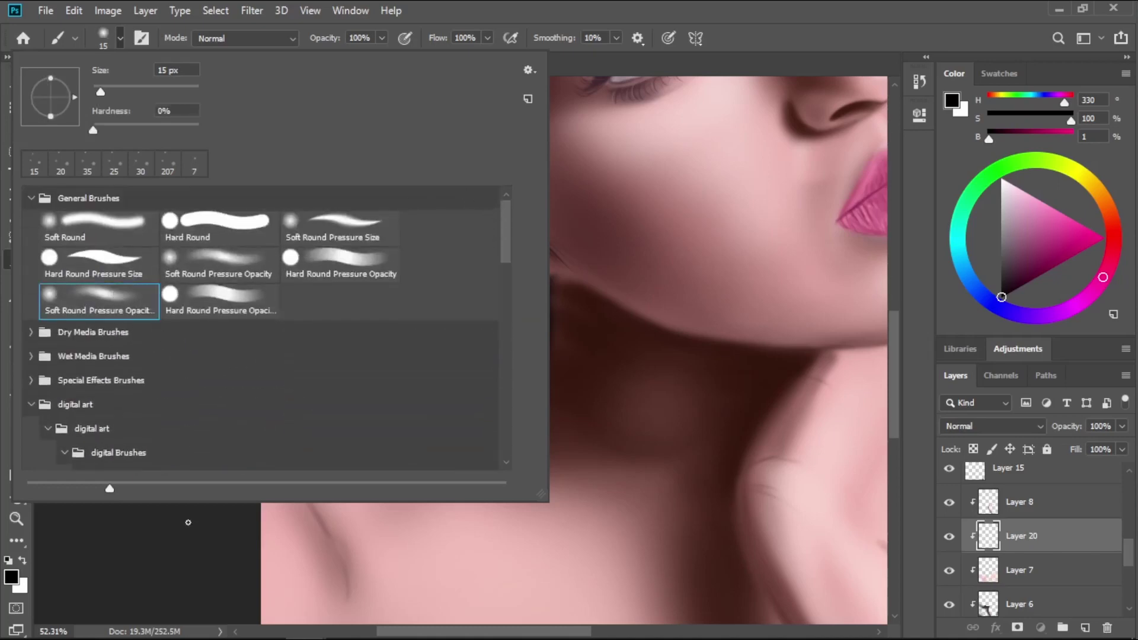
click(181, 542)
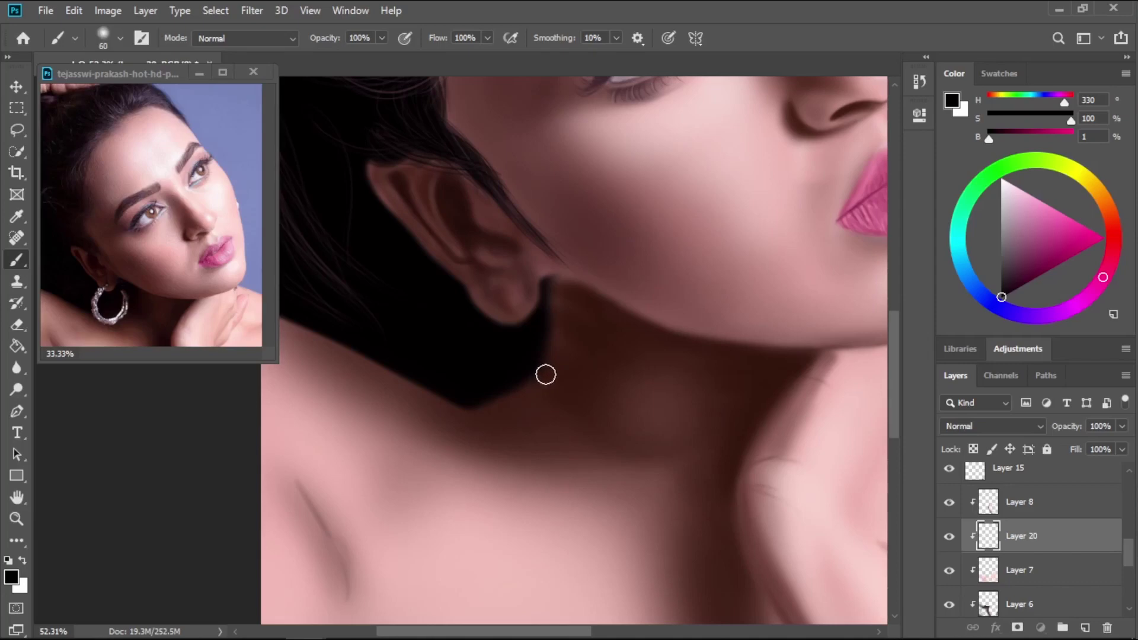
key(i)
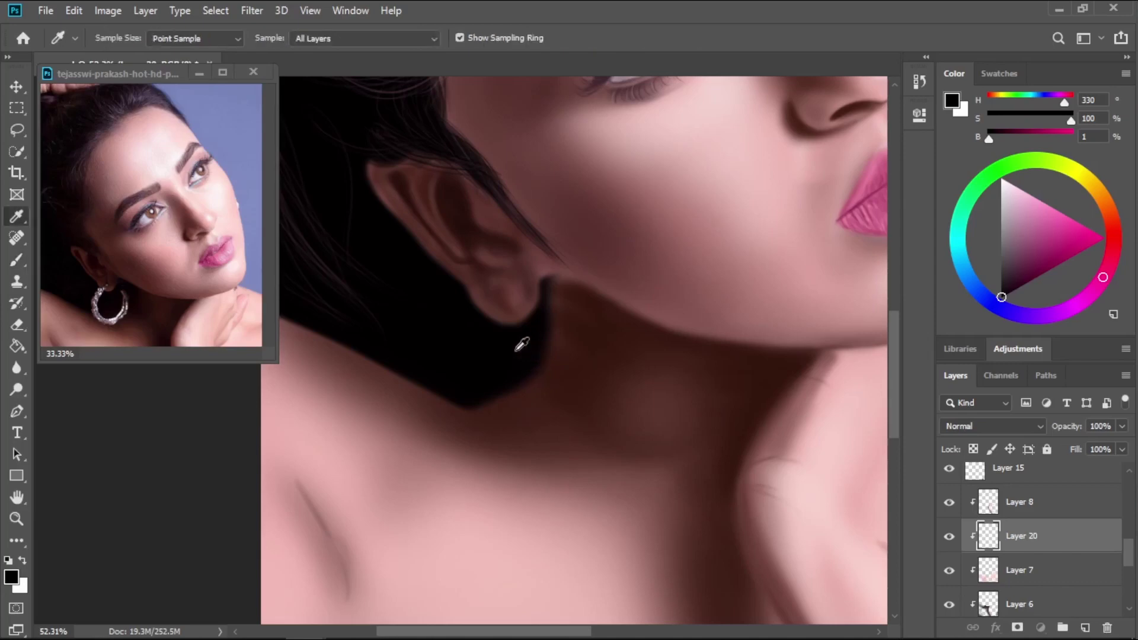
click(536, 355)
key(b)
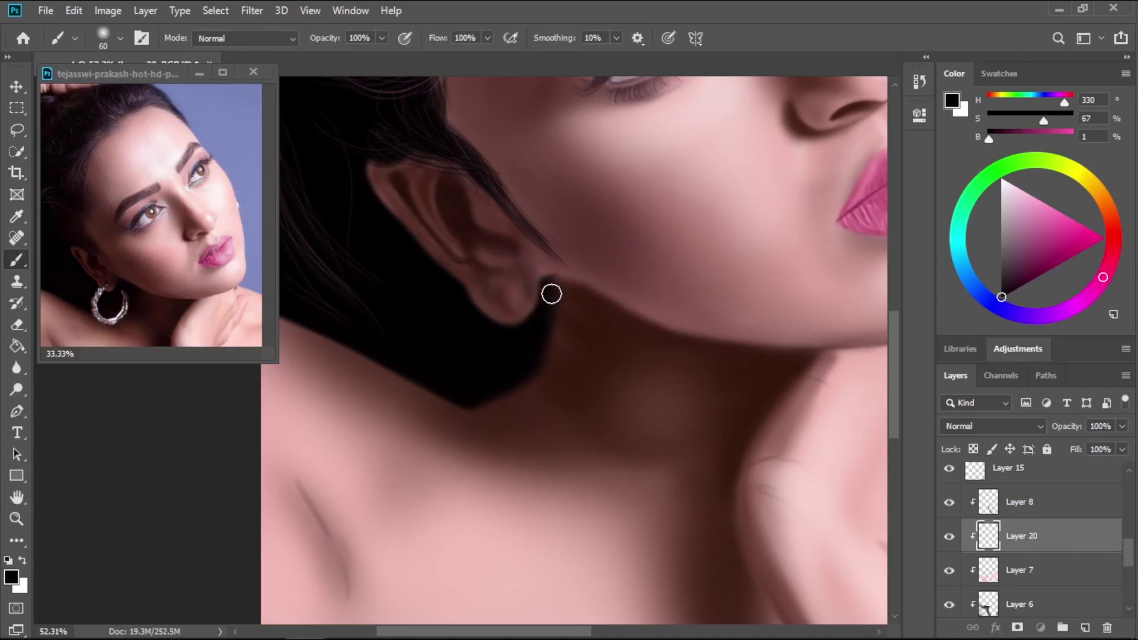
Blend the black hair beside the earlobe into the neck with soft shading, enlarging the brush to 150 px.
mouse_move(566, 294)
mouse_down()
mouse_move(546, 282)
mouse_move(596, 310)
mouse_move(556, 282)
mouse_move(564, 292)
mouse_move(515, 386)
mouse_move(565, 318)
mouse_up()
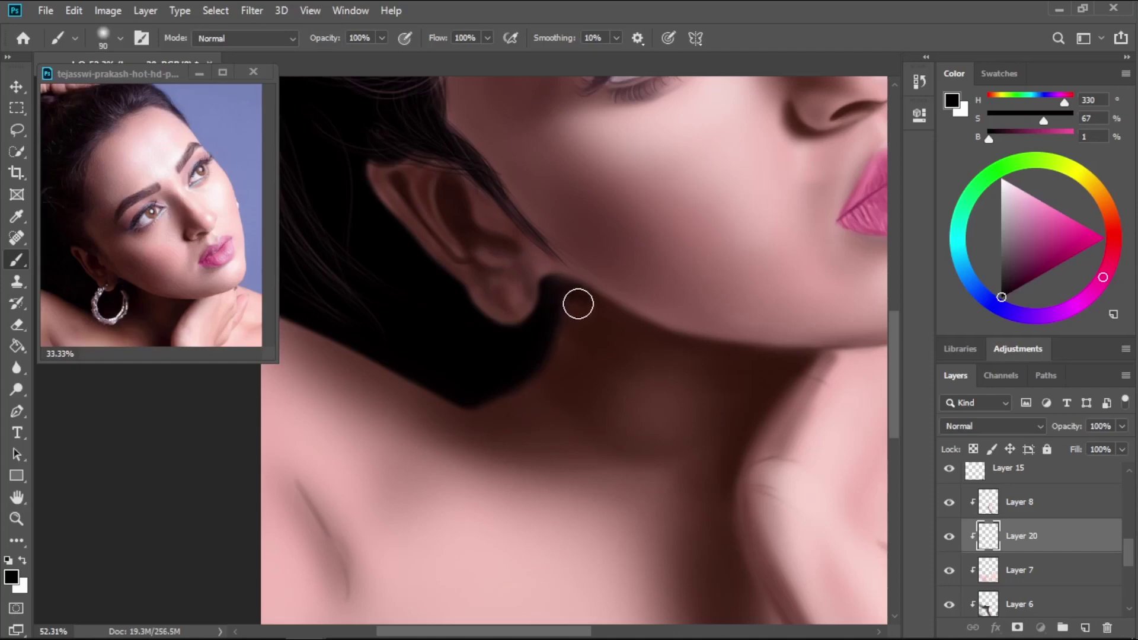
key(bracketright)
key(bracketright)
key(bracketright)
key(bracketright)
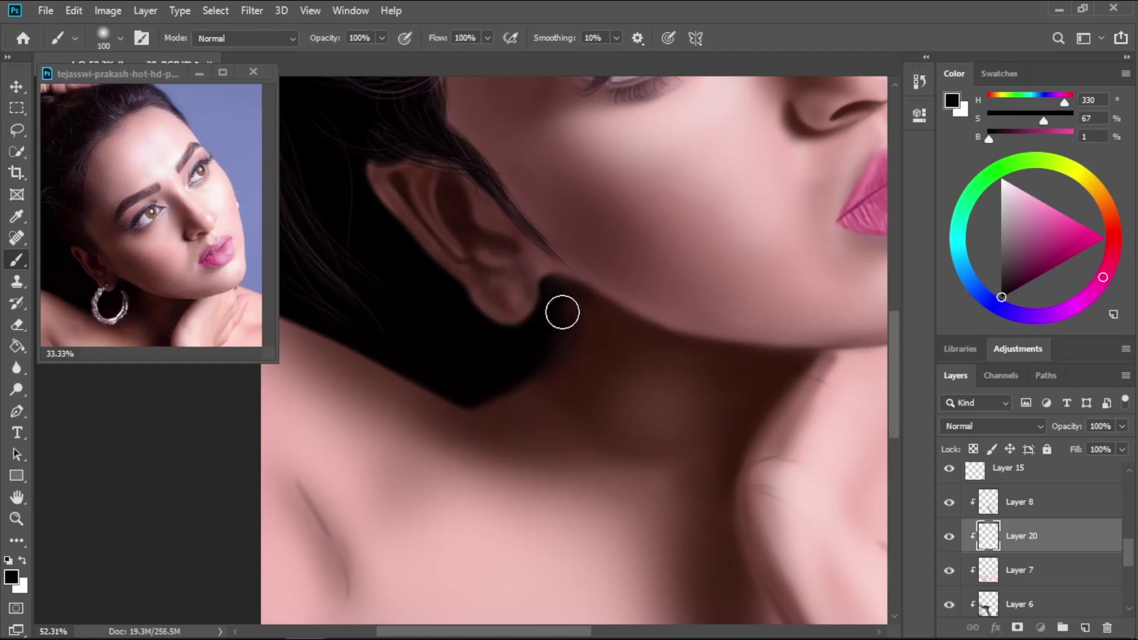
key(bracketright)
key(bracketright)
mouse_move(579, 332)
mouse_down()
mouse_move(602, 359)
mouse_move(580, 314)
mouse_move(573, 350)
mouse_move(538, 375)
mouse_move(535, 361)
mouse_move(486, 406)
mouse_move(515, 428)
mouse_move(578, 404)
mouse_up()
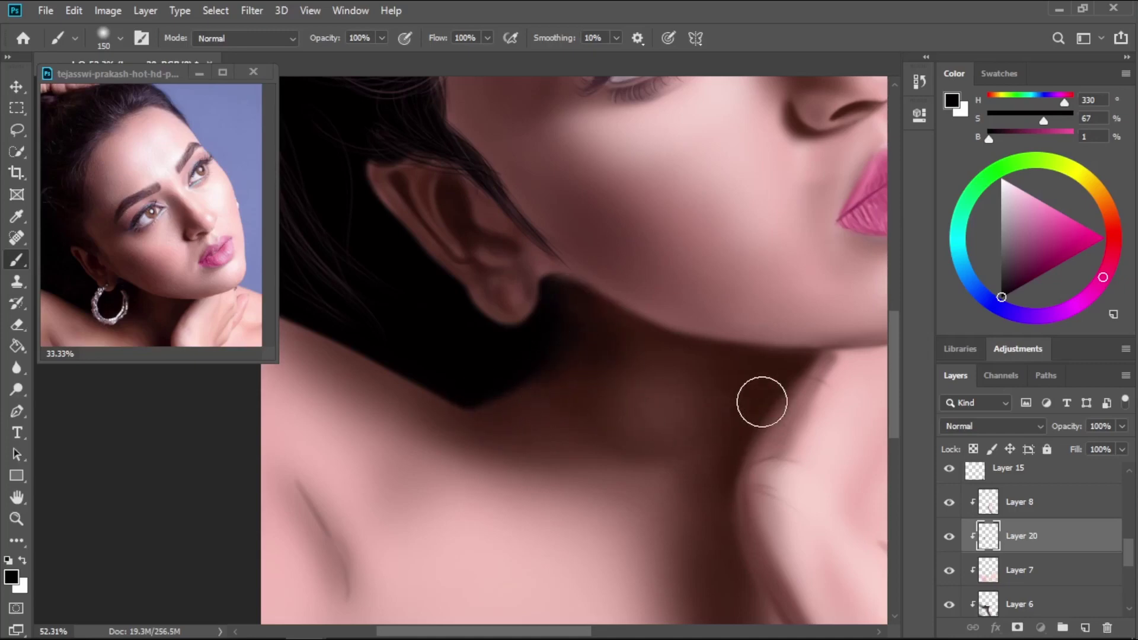
Darken the neck shadow under the jaw and along the edge of the raised hand with a smaller soft brush.
key(bracketleft)
key(bracketleft)
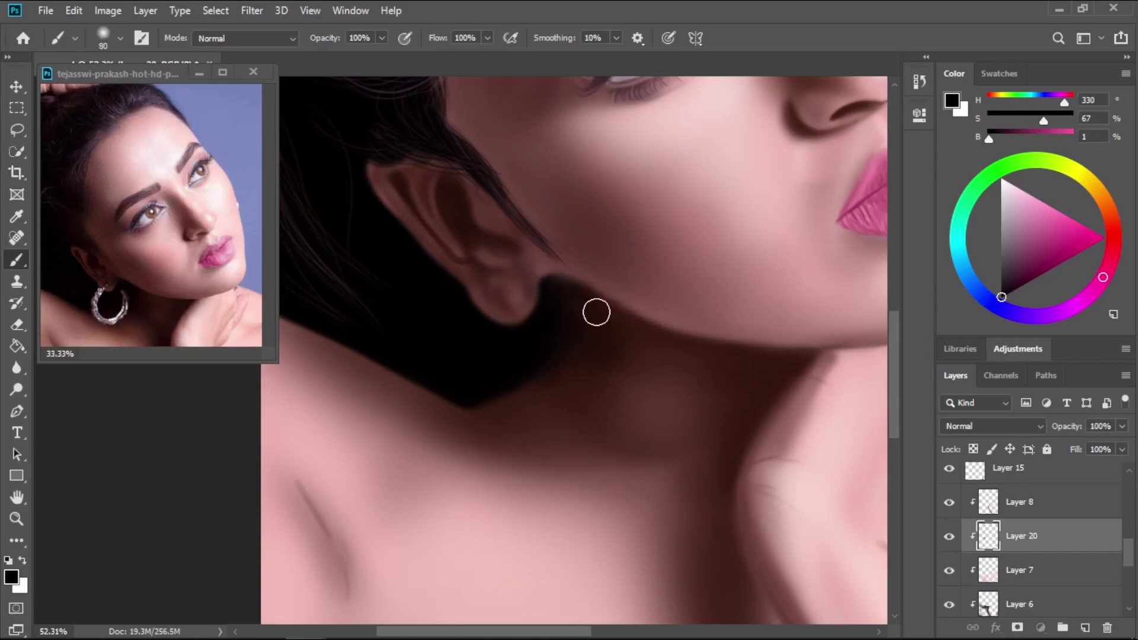
key(bracketleft)
key(bracketleft)
key(bracketleft)
mouse_move(749, 371)
mouse_down()
mouse_move(742, 355)
mouse_move(768, 366)
mouse_move(734, 419)
mouse_move(781, 377)
mouse_move(763, 403)
mouse_up()
Paint a soft dark band across the middle of the neck towards the hand, using a 100 to 125 px brush.
key(bracketright)
key(bracketright)
key(bracketright)
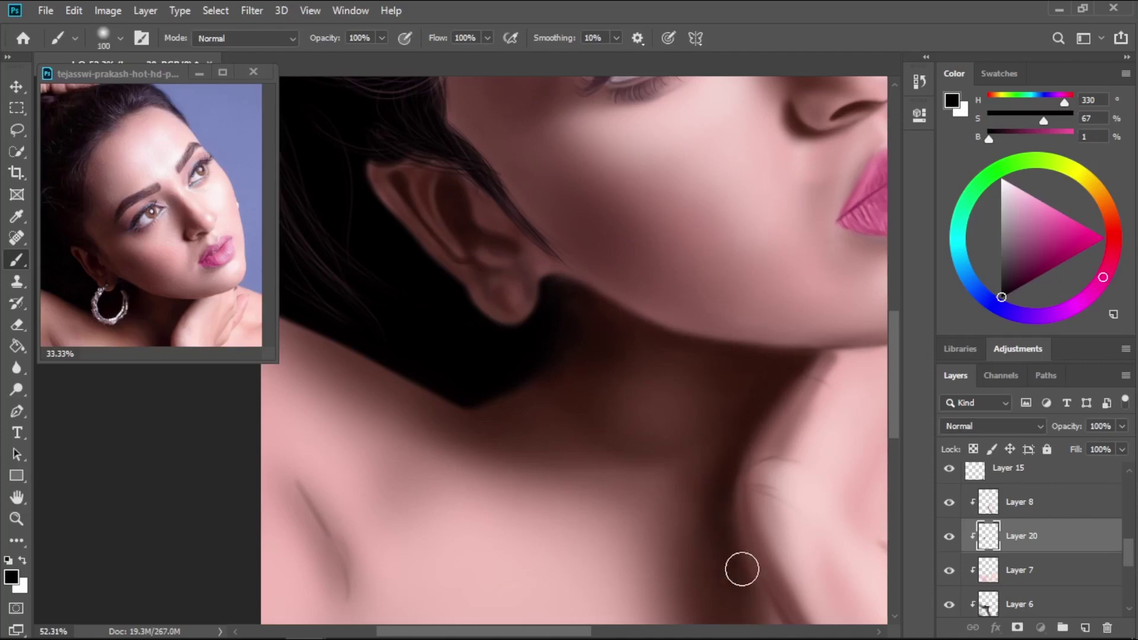
mouse_move(715, 433)
mouse_down()
mouse_move(671, 435)
mouse_move(707, 460)
mouse_move(638, 441)
mouse_up()
key(bracketright)
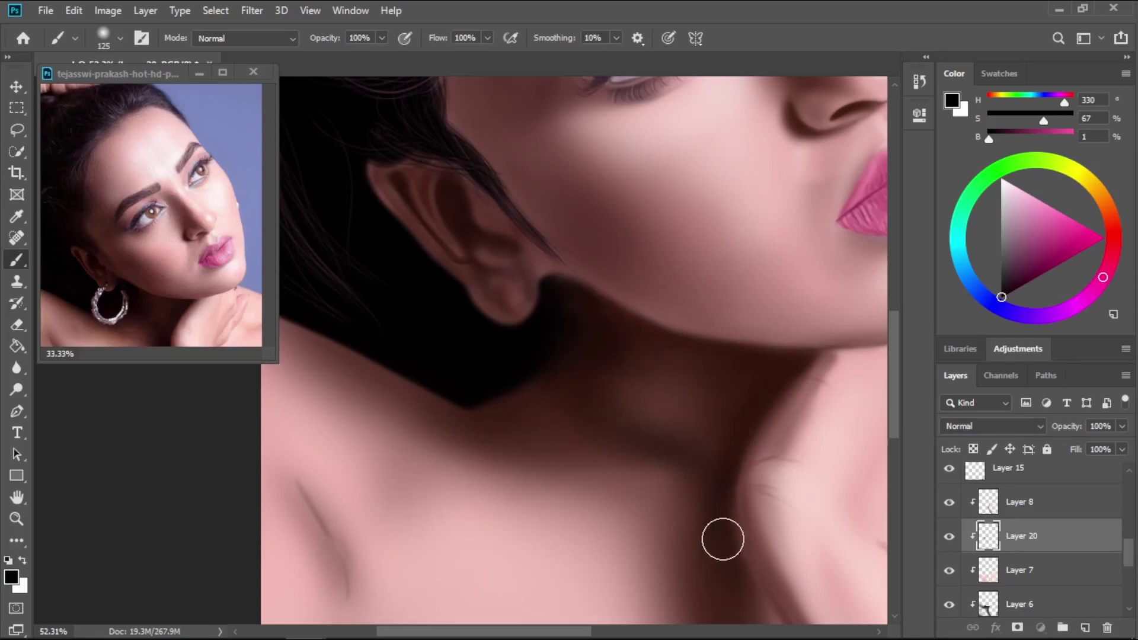
Deepen the shadow running down the neck and chest beside the forearm with a 175 px soft brush.
drag(738, 465, 716, 237)
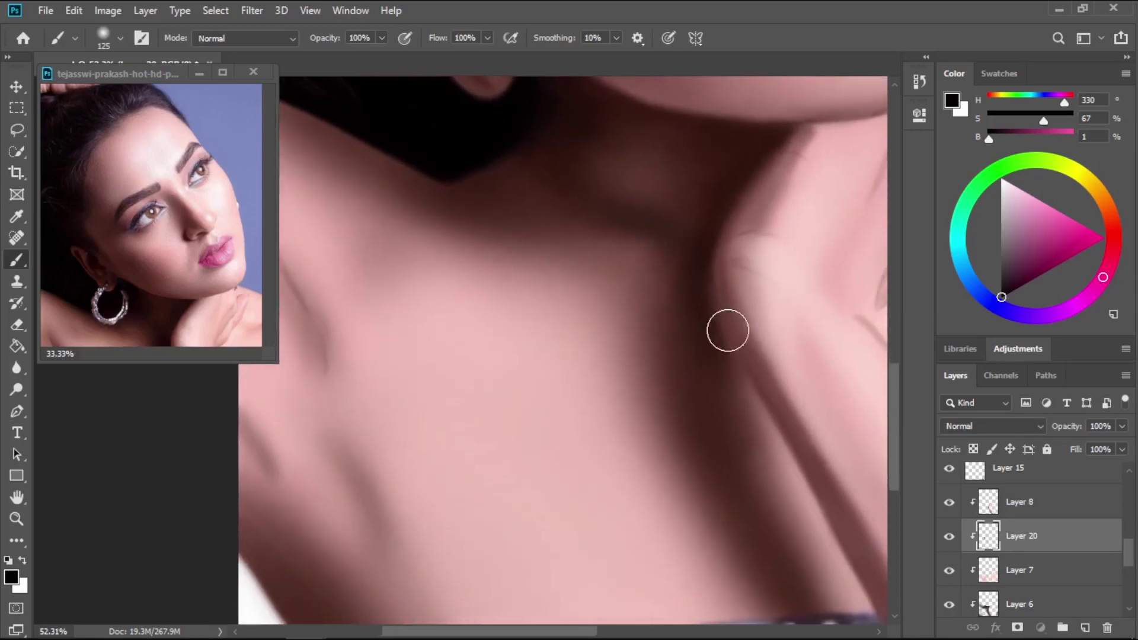
key(bracketright)
key(bracketright)
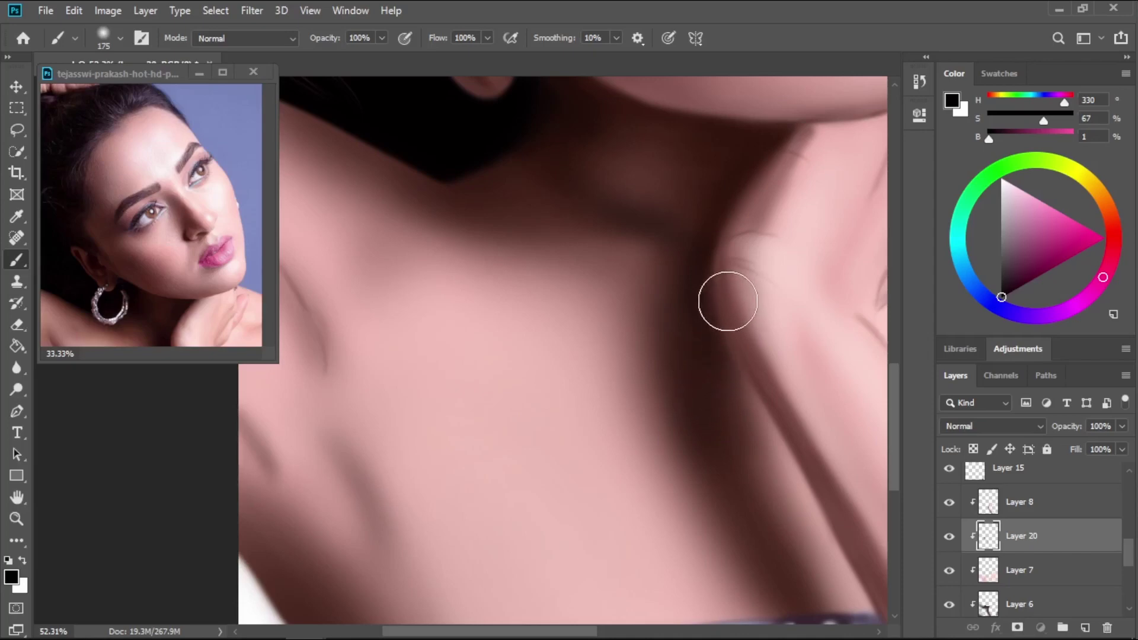
Darken the shadow close against the edge of the hand and wrist with a 90 px brush.
key(bracketleft)
key(bracketleft)
key(bracketleft)
key(bracketleft)
key(bracketleft)
key(bracketleft)
key(bracketright)
key(bracketright)
key(bracketright)
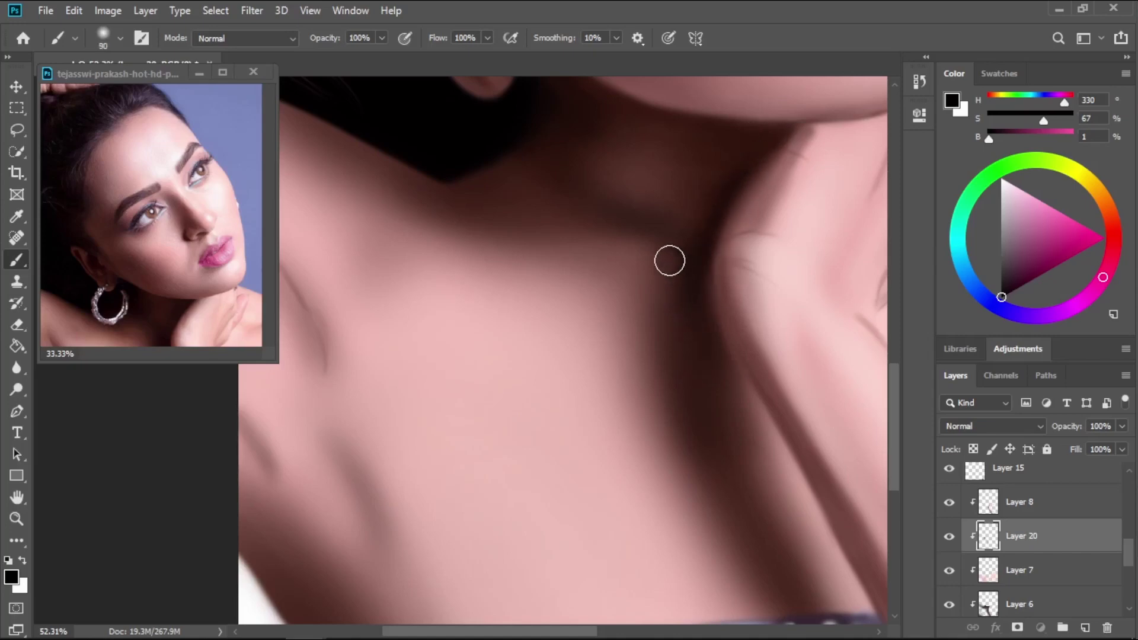
Soften the lower edge of the black hair into the neck and shoulder with a brush of up to 175 px.
key(bracketright)
key(bracketright)
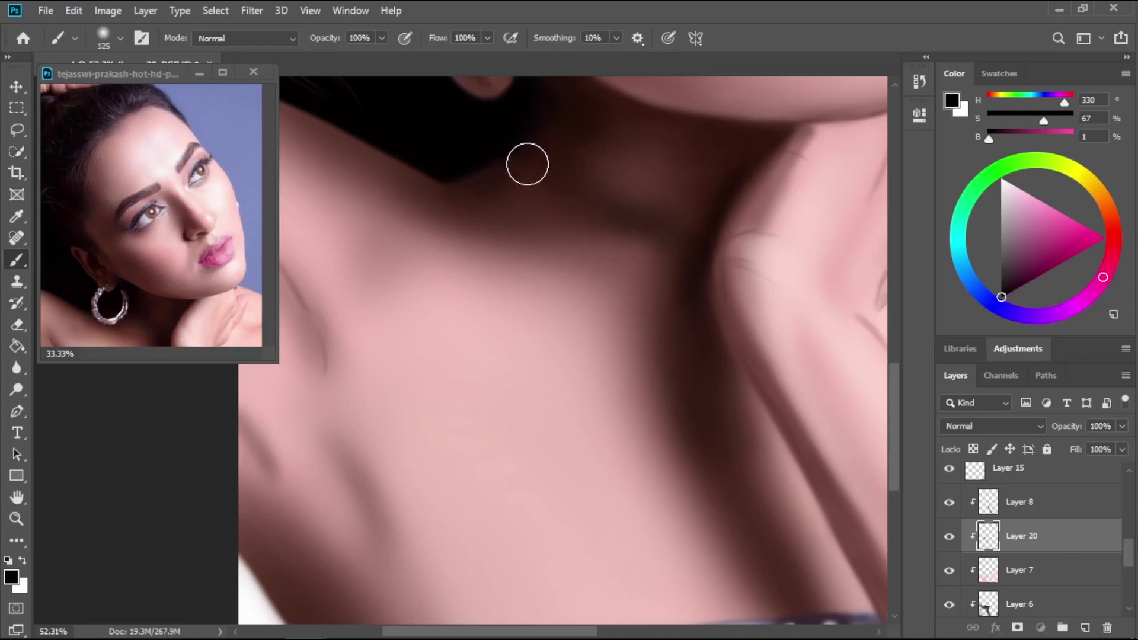
key(bracketright)
mouse_move(447, 185)
mouse_down()
mouse_move(396, 144)
mouse_move(429, 170)
mouse_move(373, 123)
mouse_move(429, 159)
mouse_move(403, 152)
mouse_move(379, 121)
mouse_up()
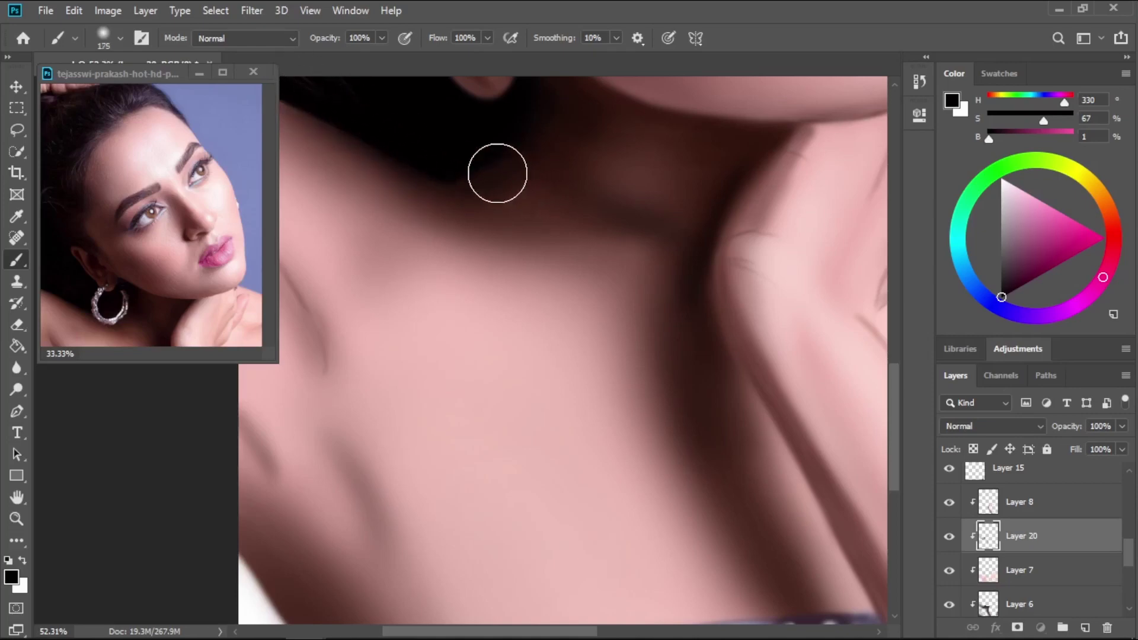
key(bracketright)
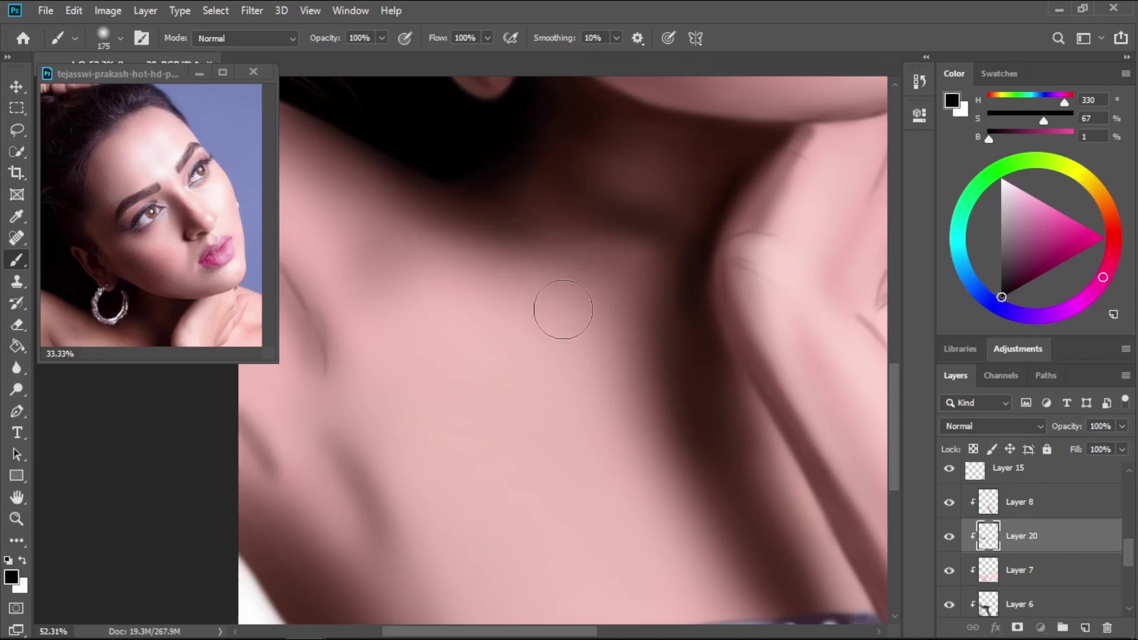
drag(516, 297, 675, 432)
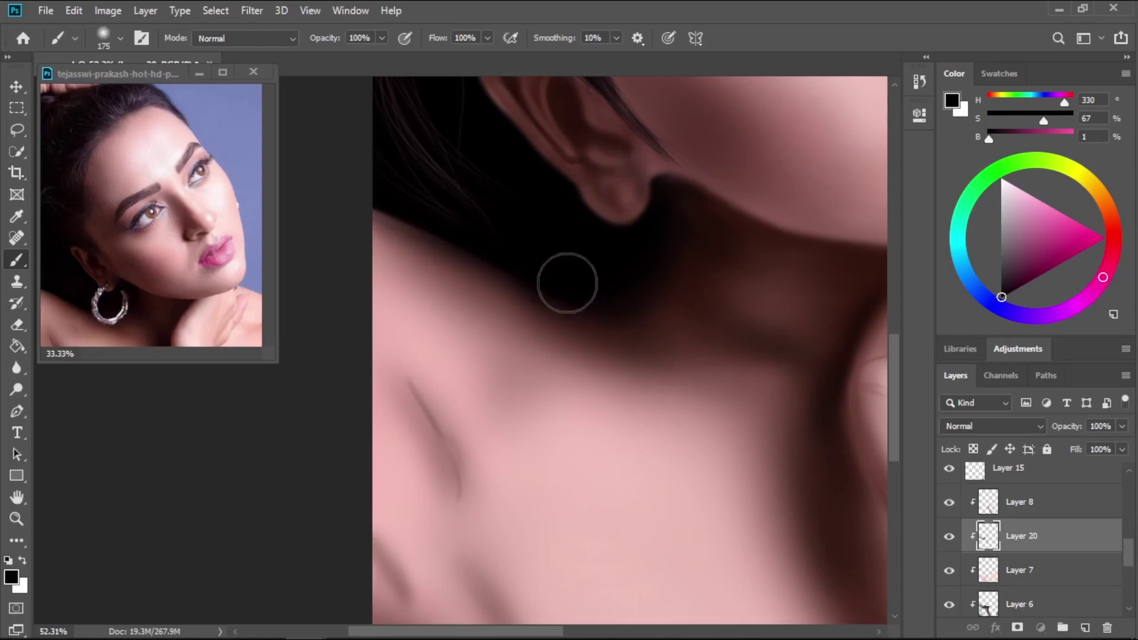
drag(705, 378, 589, 358)
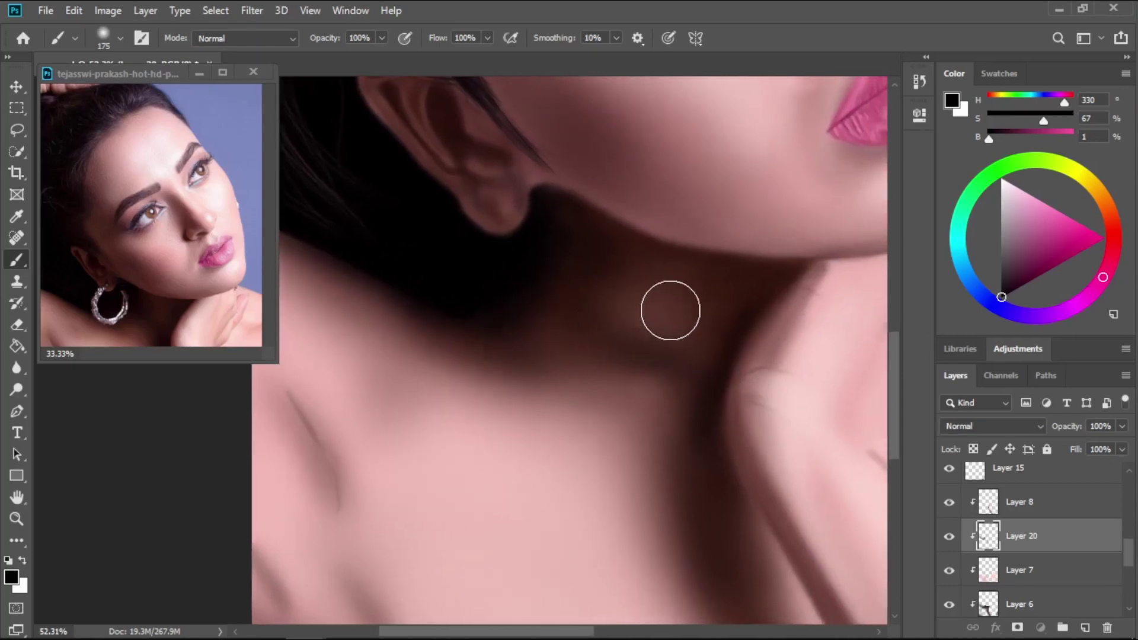
Reduce the brush to 35 px, show the Layer 1 line sketch and add a new layer above Layer 18 for the earring.
key(bracketleft)
key(bracketleft)
key(bracketleft)
key(bracketleft)
key(bracketleft)
key(bracketleft)
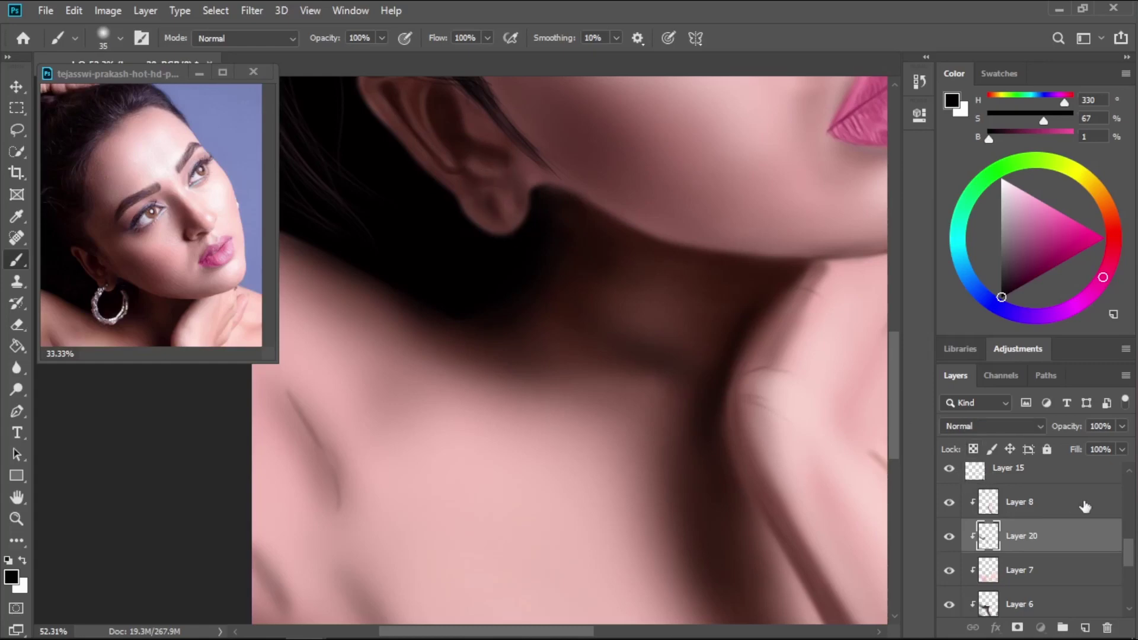
drag(1132, 559, 1131, 479)
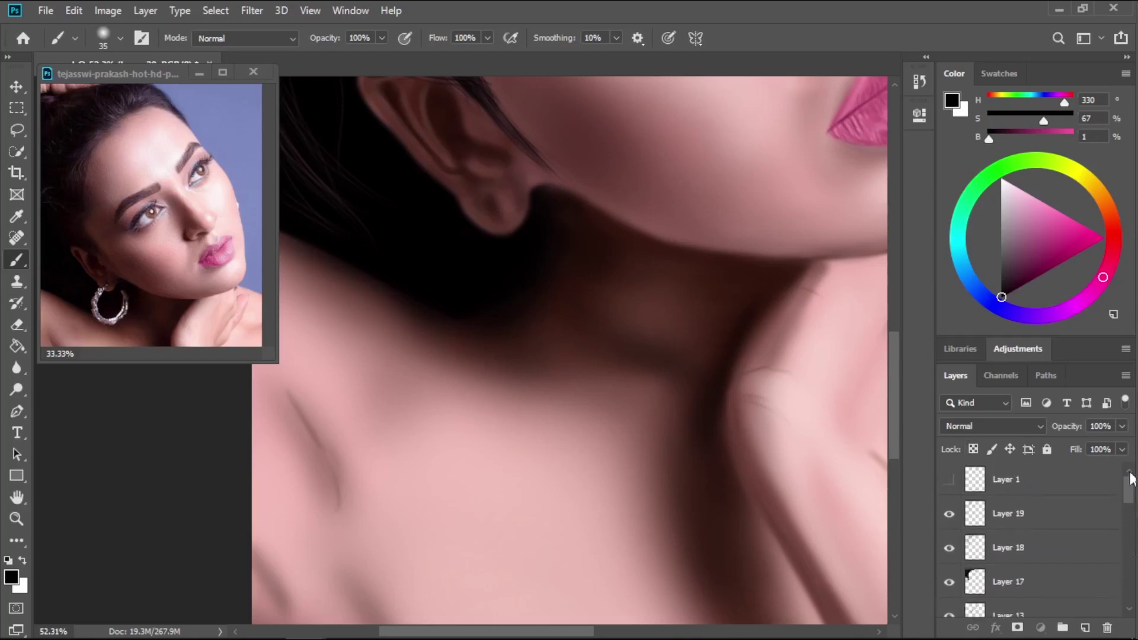
click(952, 481)
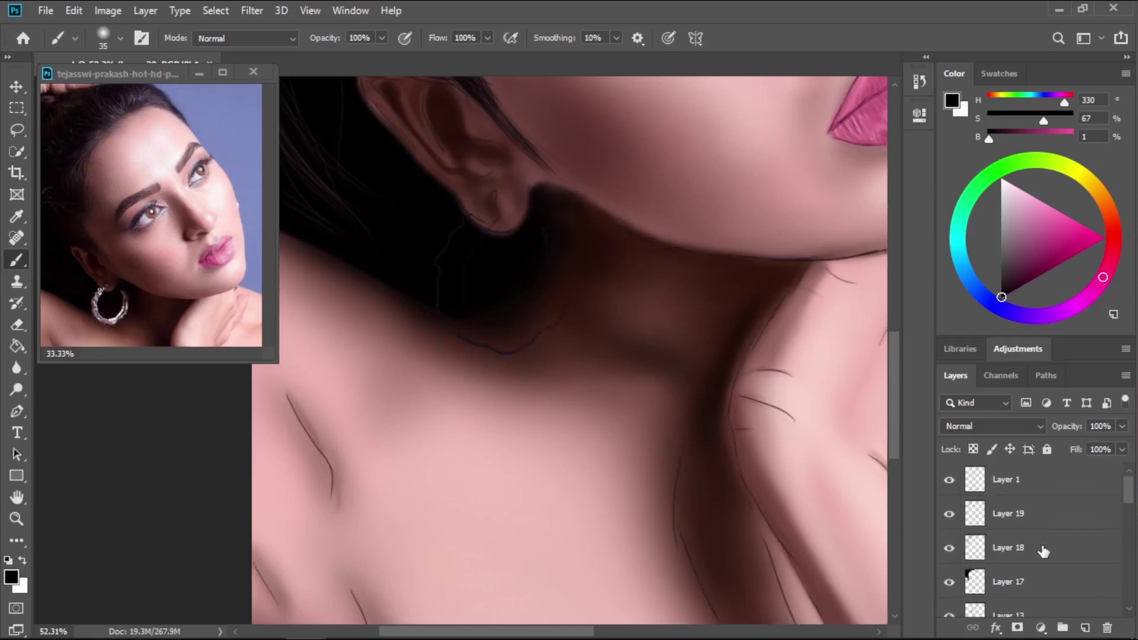
click(1045, 552)
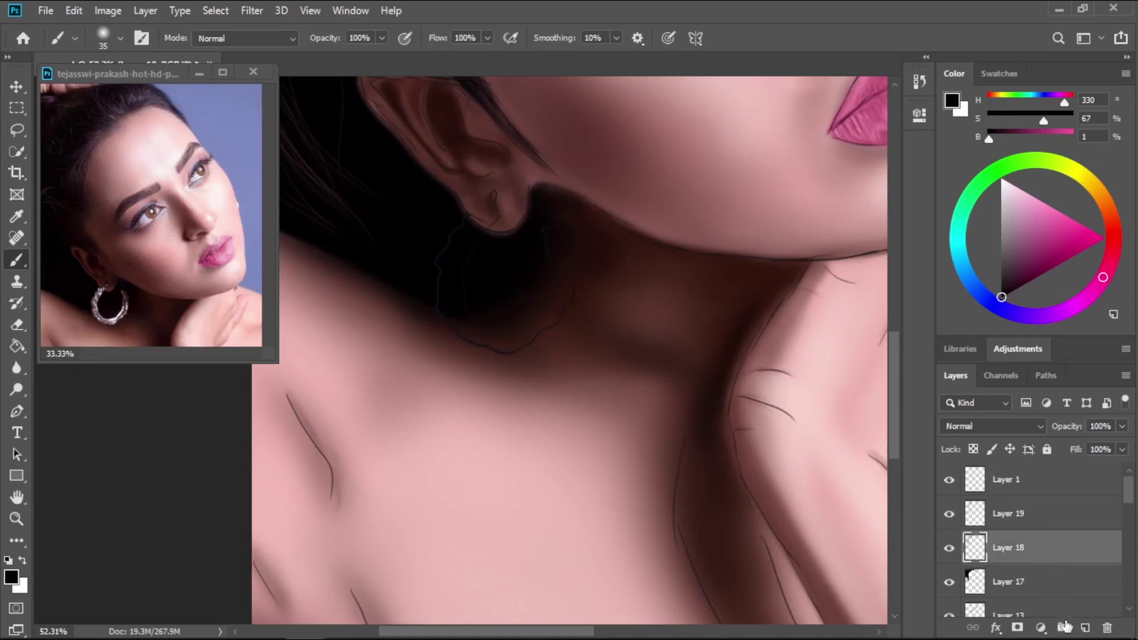
click(1085, 628)
Sample muted purple-grey (H 311, S 23, B 36) from the hoop earring in the reference photo as the brush colour for the sketched earring.
scroll(544, 318, up, 3)
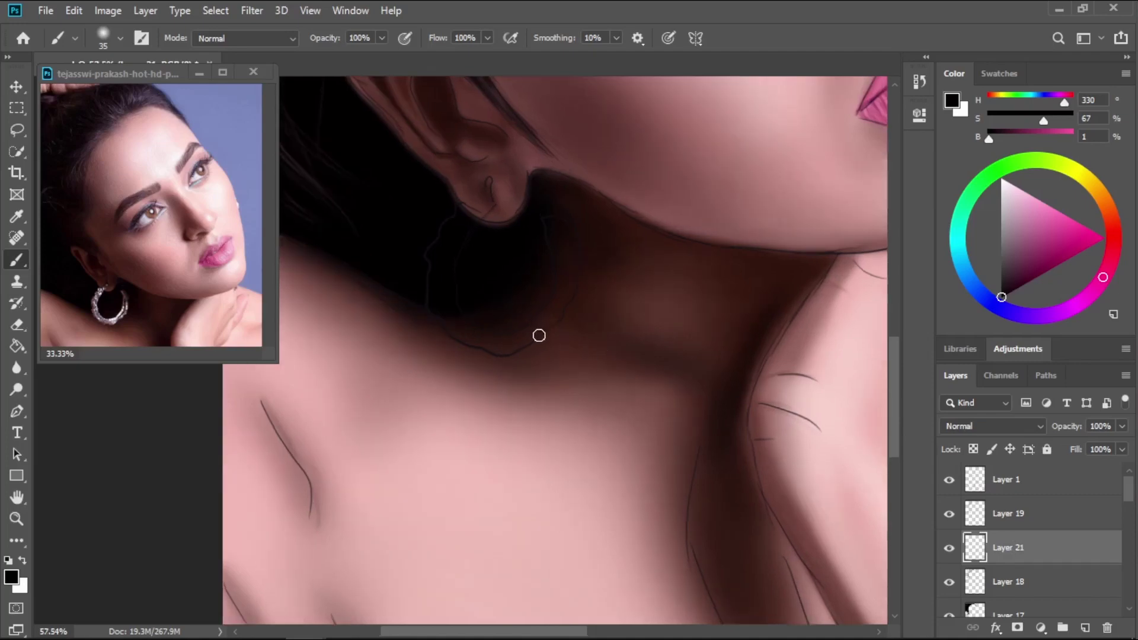
click(161, 270)
scroll(160, 269, up, 3)
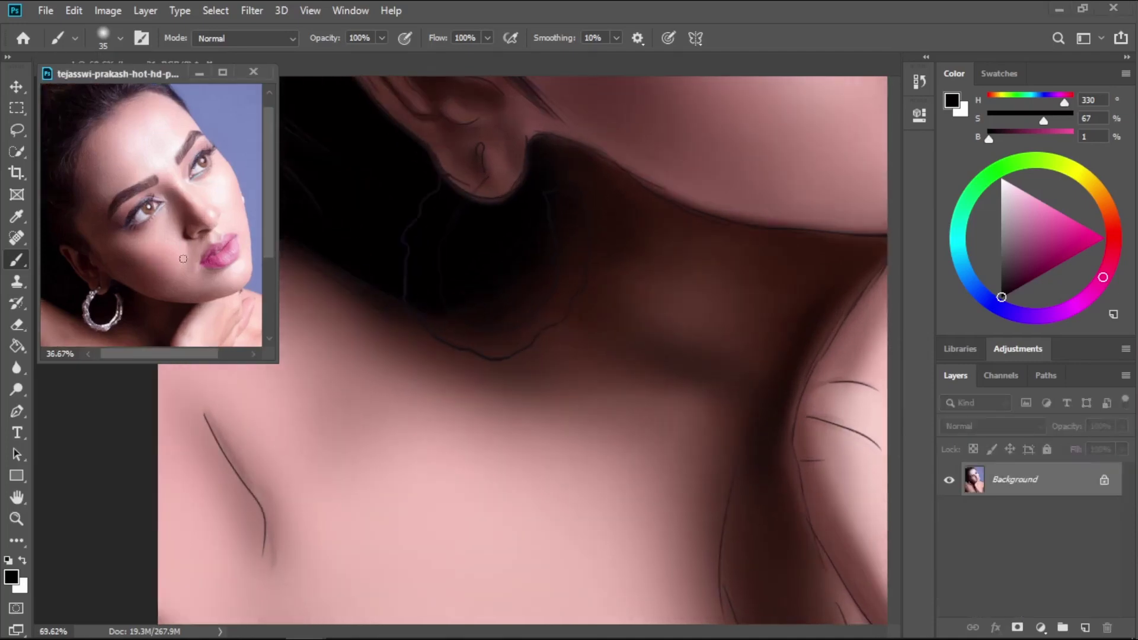
scroll(192, 256, up, 2)
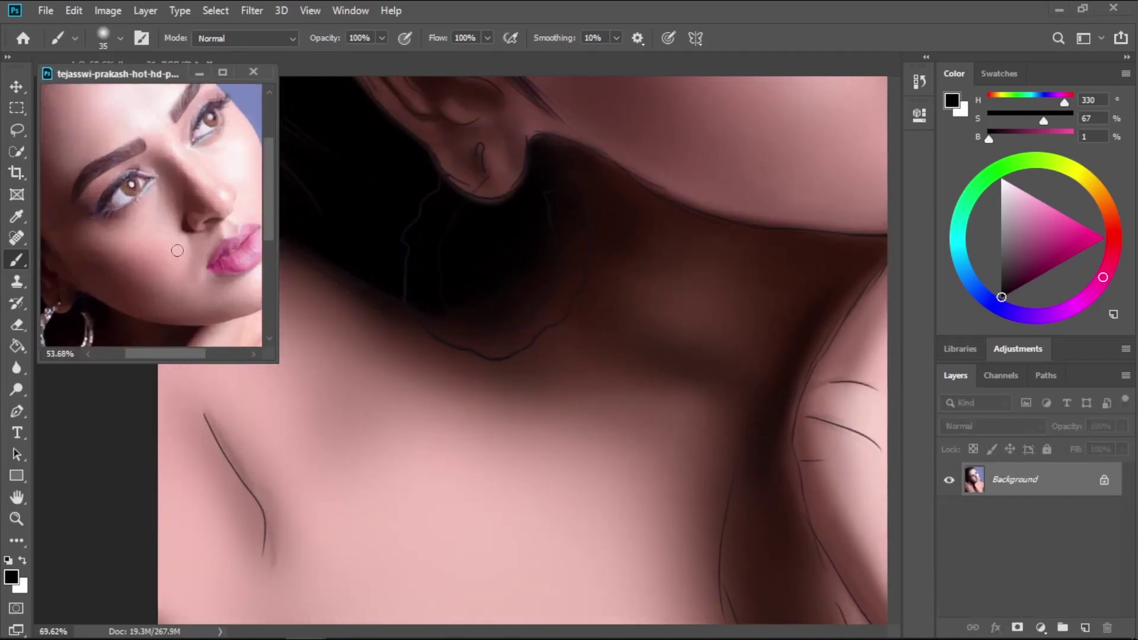
scroll(146, 282, up, 2)
drag(160, 279, 207, 252)
scroll(183, 199, up, 2)
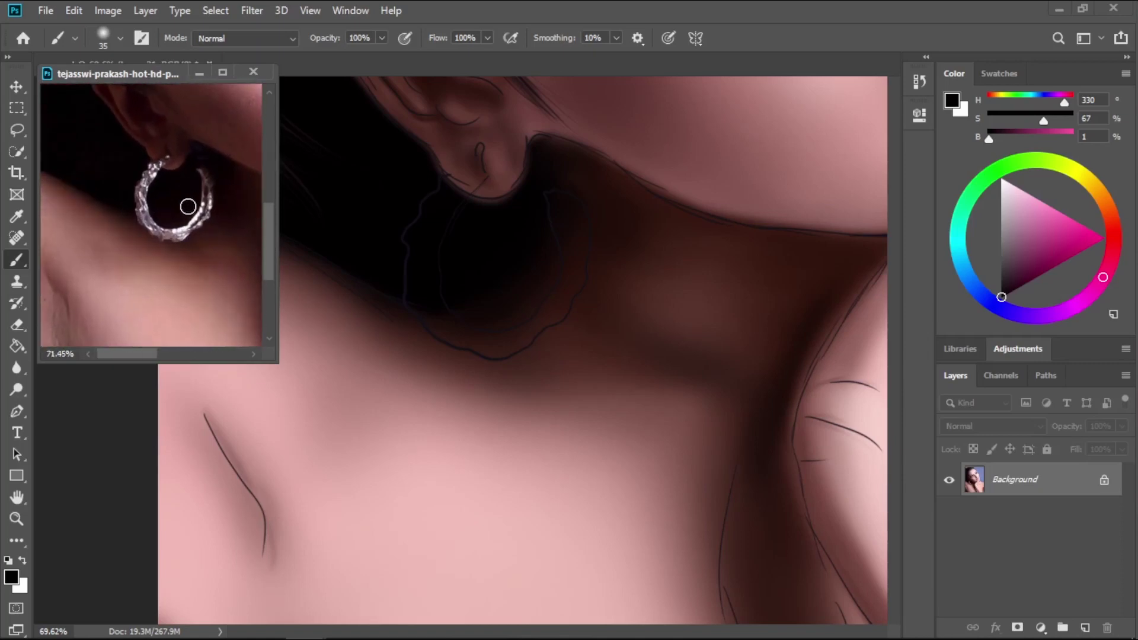
scroll(153, 234, up, 2)
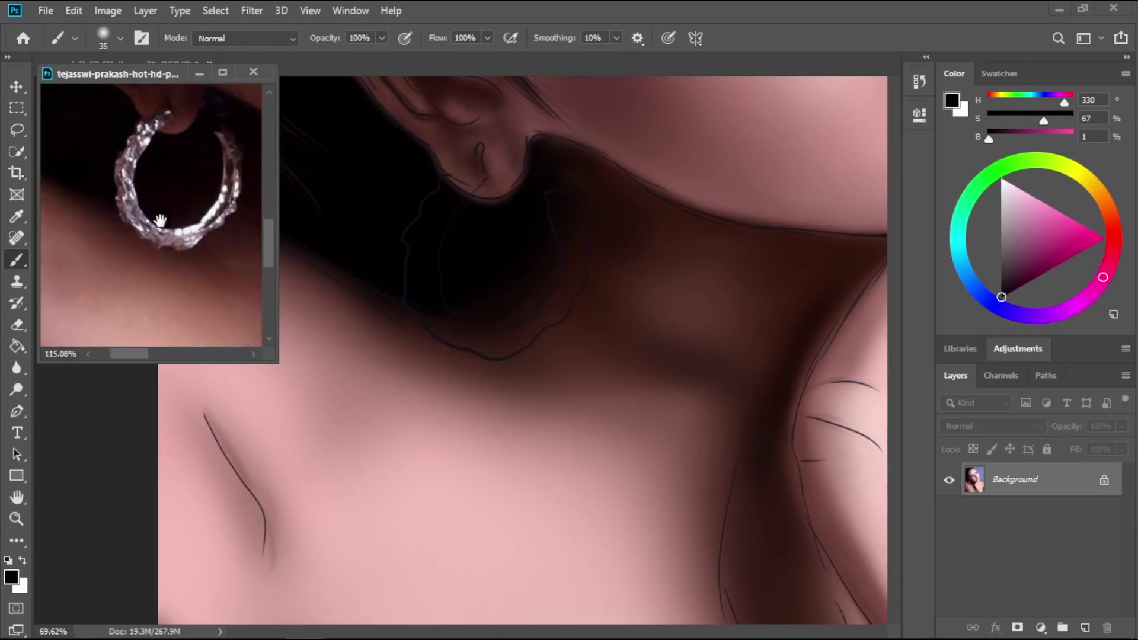
drag(160, 221, 157, 274)
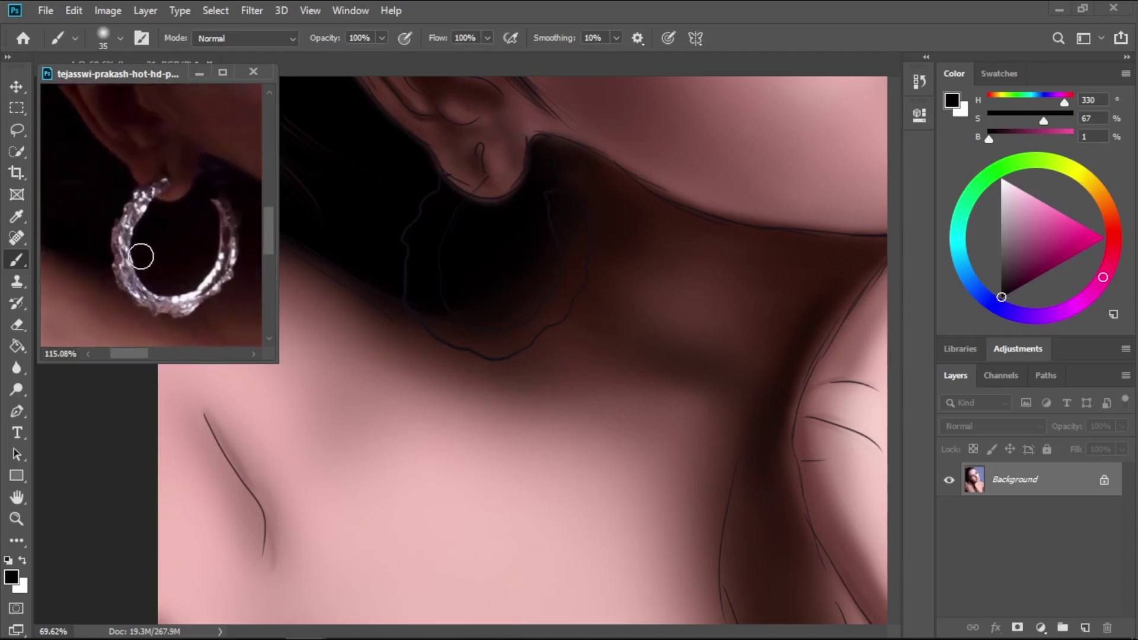
key(i)
click(155, 304)
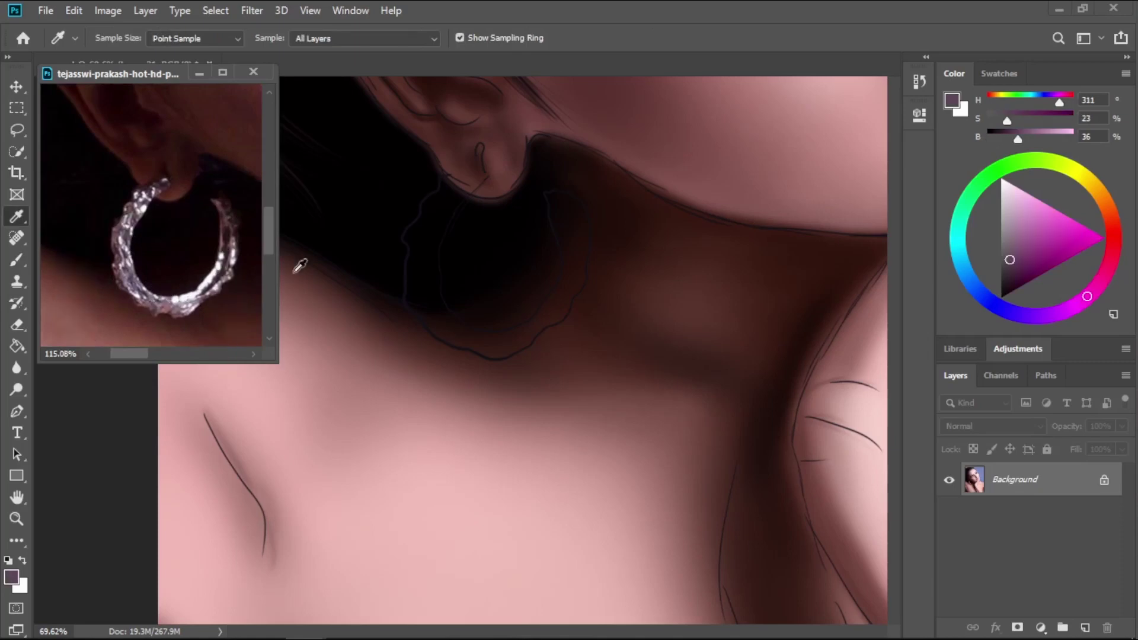
key(b)
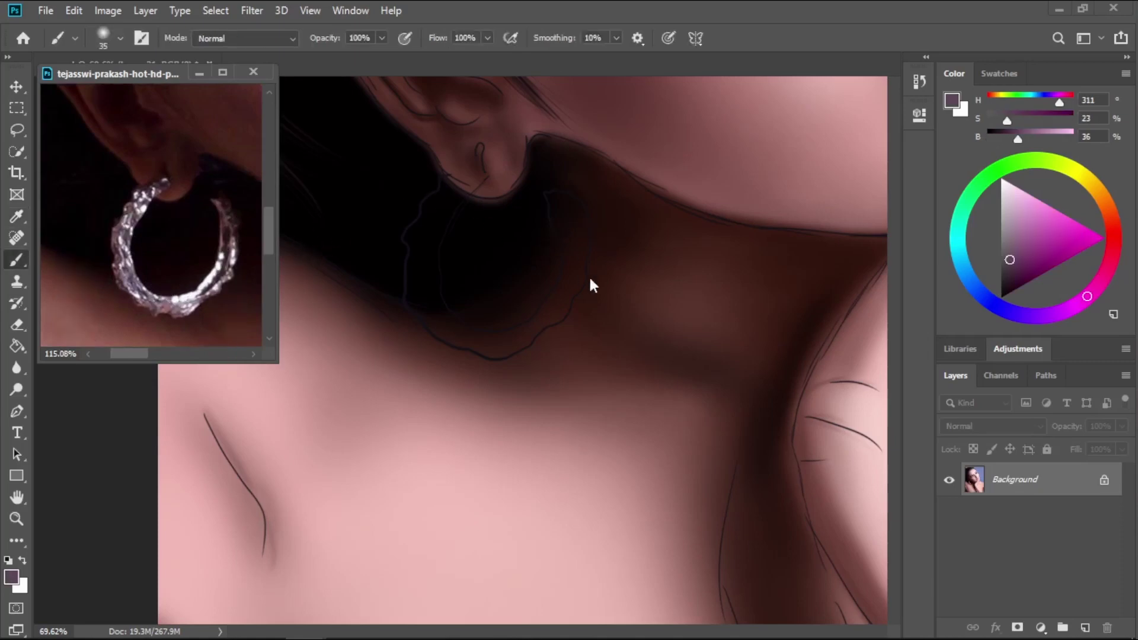
click(489, 233)
key(ctrl+plus)
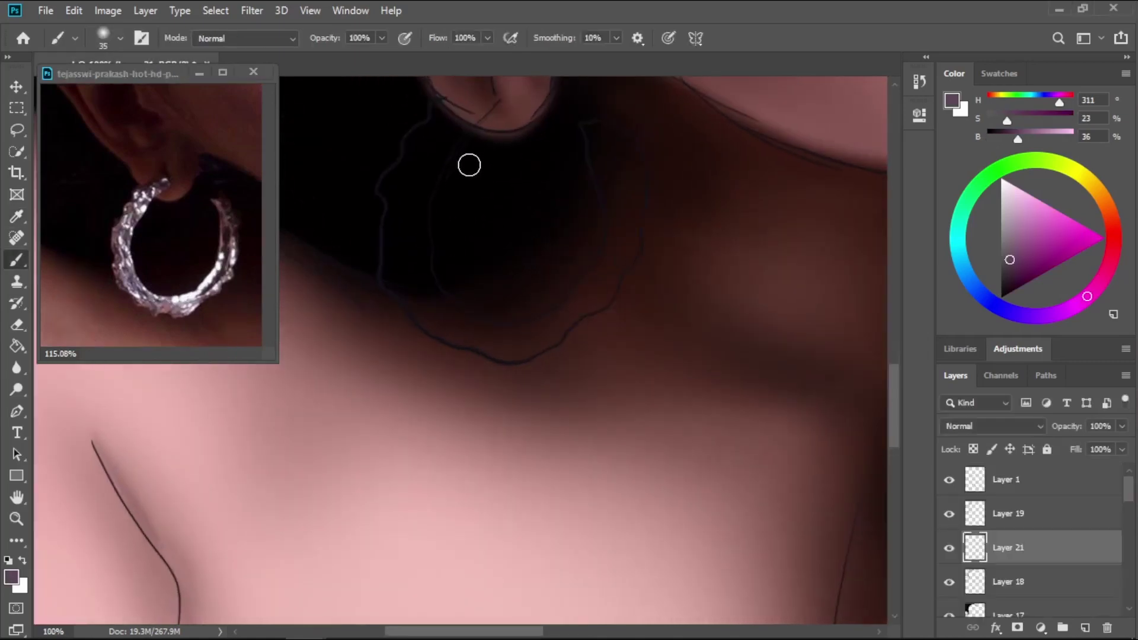
Fill the sketched hoop earring on Layer 21 with the purple-grey base colour using a 25 px brush.
key(ctrl+minus)
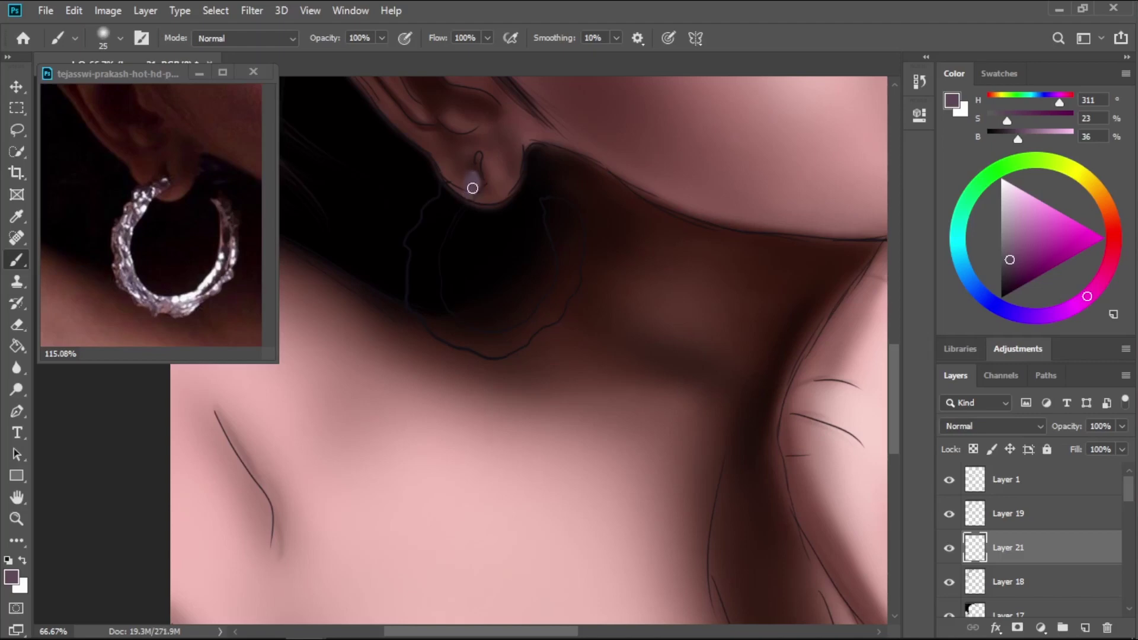
mouse_move(473, 188)
mouse_down()
mouse_move(438, 210)
mouse_move(445, 187)
mouse_move(430, 233)
mouse_move(459, 194)
mouse_move(431, 255)
mouse_move(446, 203)
mouse_move(417, 242)
mouse_move(427, 225)
mouse_move(415, 275)
mouse_move(431, 305)
mouse_move(423, 260)
mouse_move(432, 310)
mouse_move(429, 253)
mouse_move(438, 307)
mouse_move(425, 312)
mouse_move(456, 342)
mouse_move(434, 319)
mouse_move(460, 331)
mouse_move(436, 309)
mouse_move(465, 343)
mouse_move(507, 347)
mouse_move(462, 335)
mouse_move(523, 338)
mouse_move(514, 344)
mouse_move(534, 325)
mouse_move(487, 351)
mouse_move(534, 323)
mouse_move(559, 288)
mouse_move(546, 316)
mouse_move(555, 312)
mouse_move(569, 279)
mouse_move(563, 292)
mouse_move(563, 206)
mouse_move(572, 245)
mouse_up()
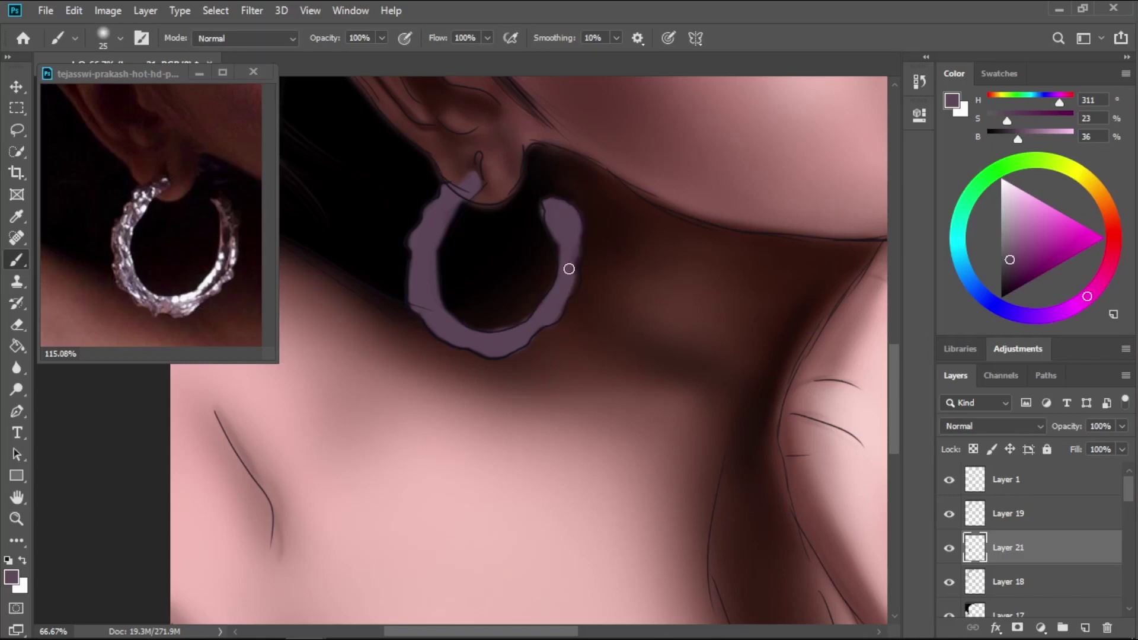
mouse_move(572, 276)
mouse_down()
mouse_move(559, 311)
mouse_move(569, 277)
mouse_up()
drag(513, 333, 544, 315)
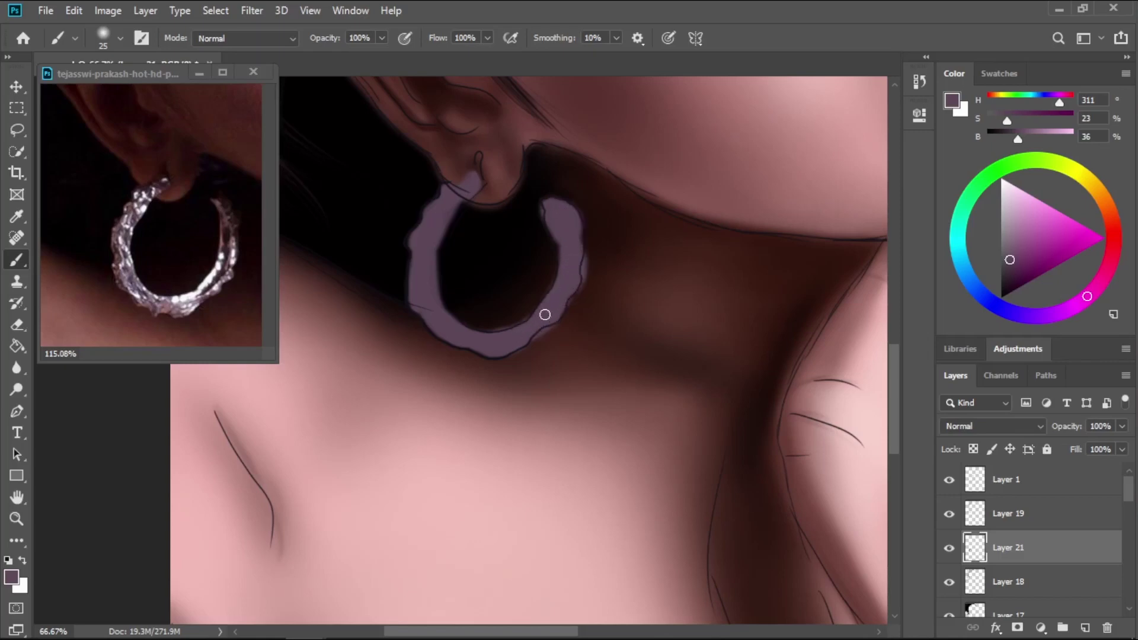
Hide the Layer 1 line sketch and add a new layer clipped to the earring base on Layer 21.
click(949, 481)
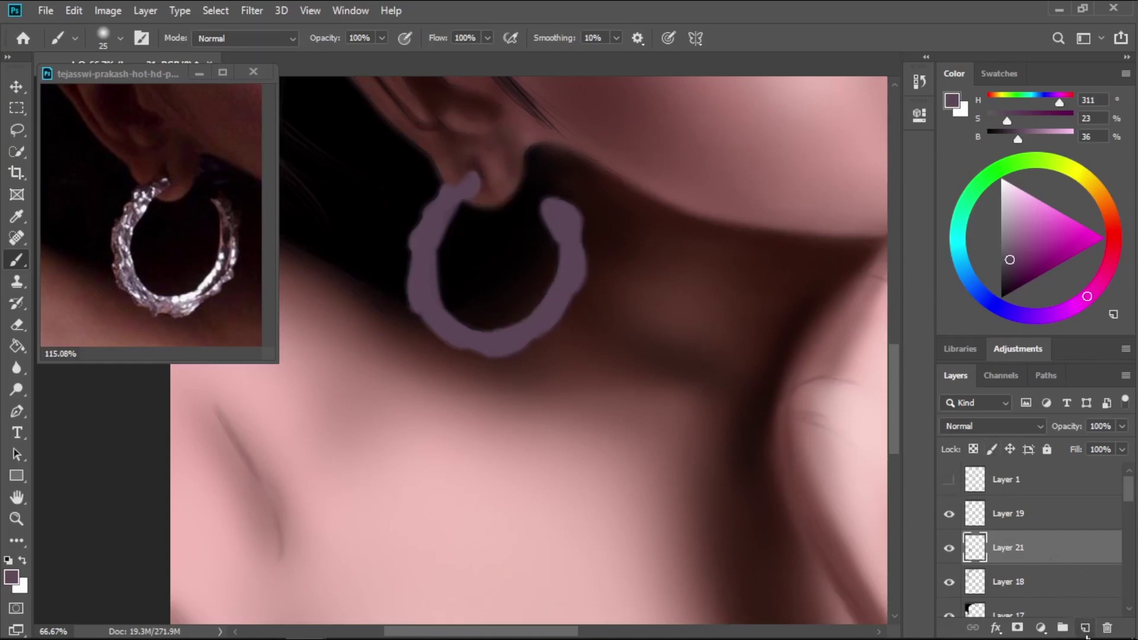
click(1085, 628)
right_click(1015, 556)
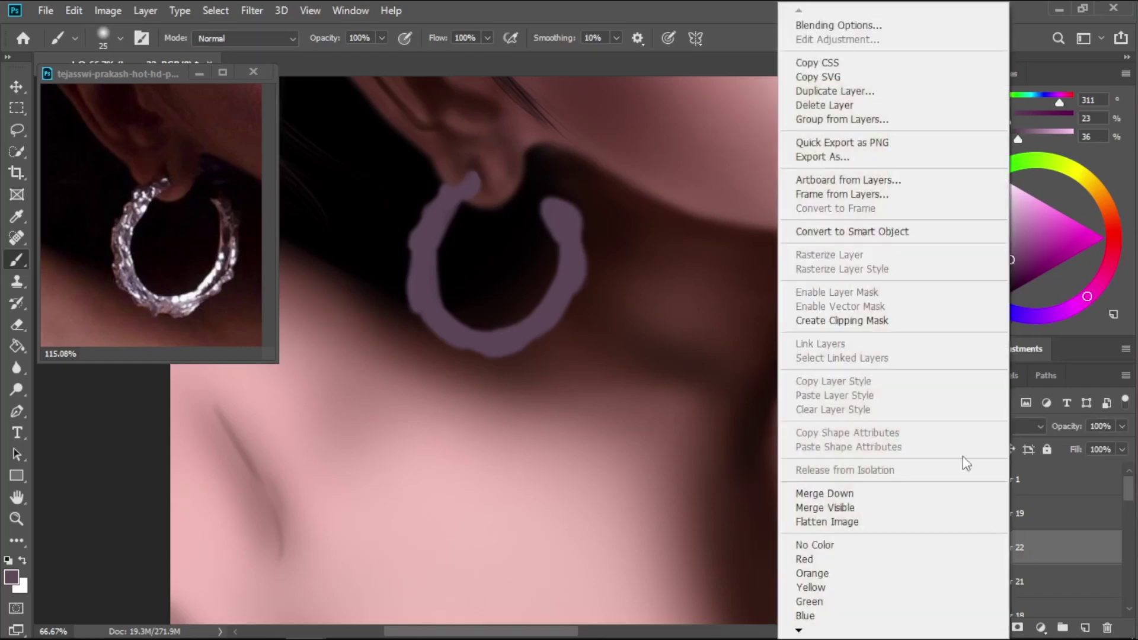
click(883, 321)
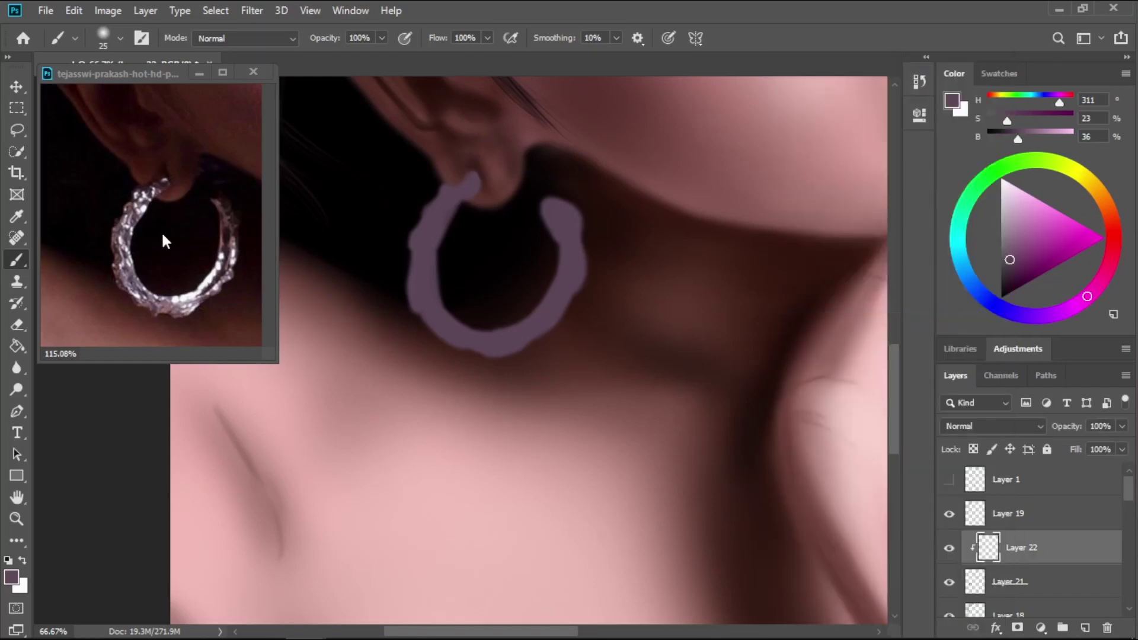
Sample near-black brown (H 4, S 50, B 12) from the reference photo and paint dark creases along the hoop's right side, reducing the brush to 10 px.
key(i)
click(233, 233)
key(b)
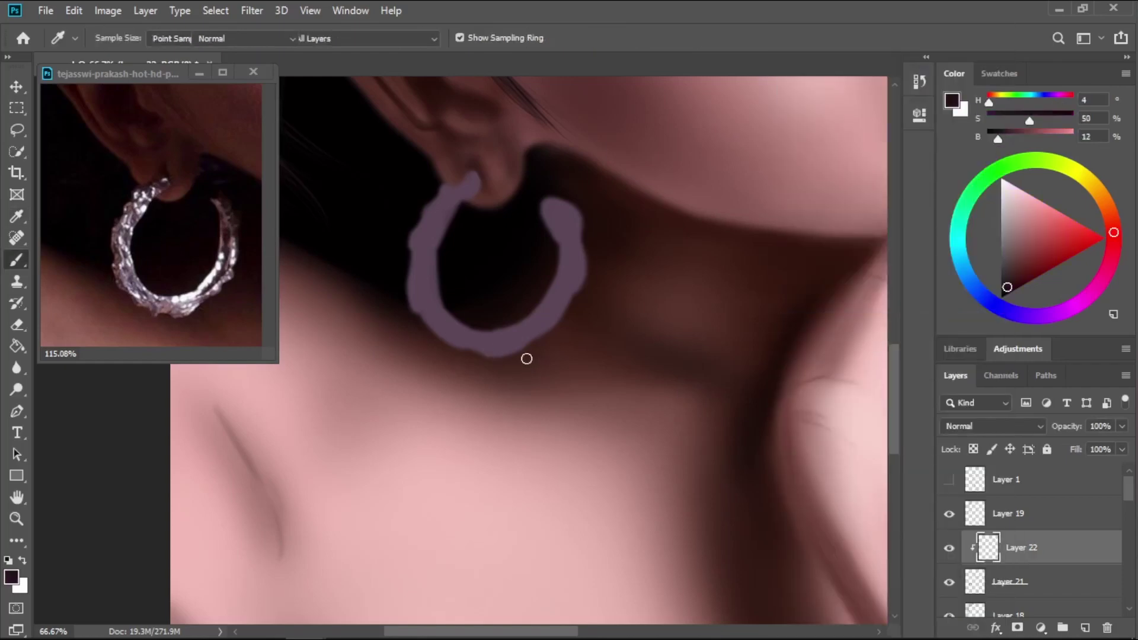
scroll(548, 233, down, 1)
drag(548, 199, 571, 219)
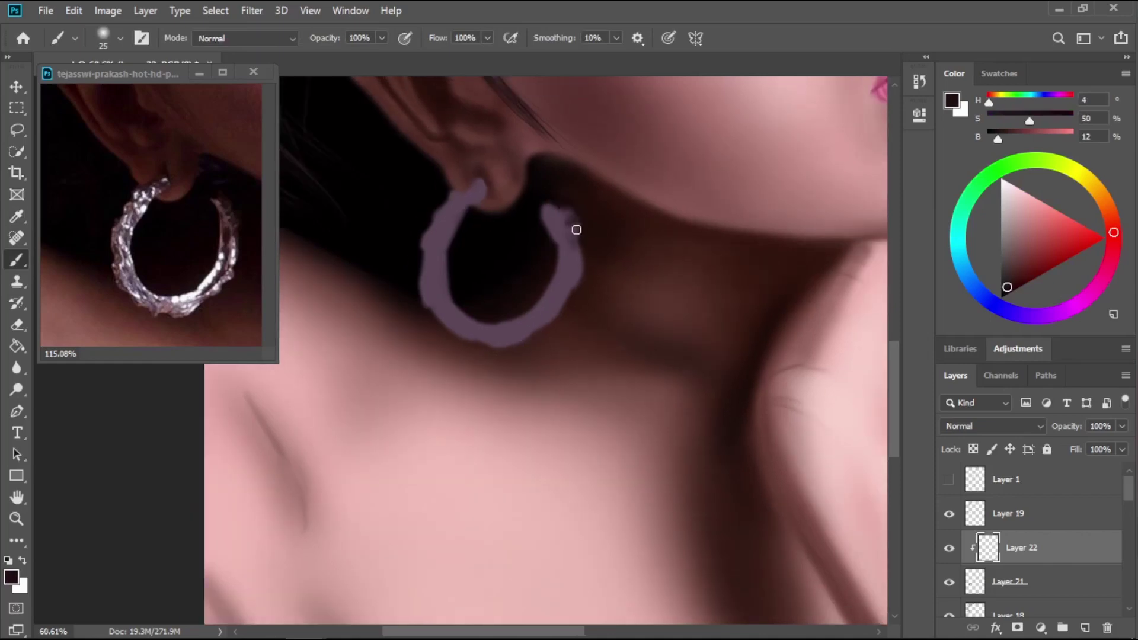
key(bracketleft)
key(bracketleft)
key(bracketleft)
drag(569, 253, 555, 284)
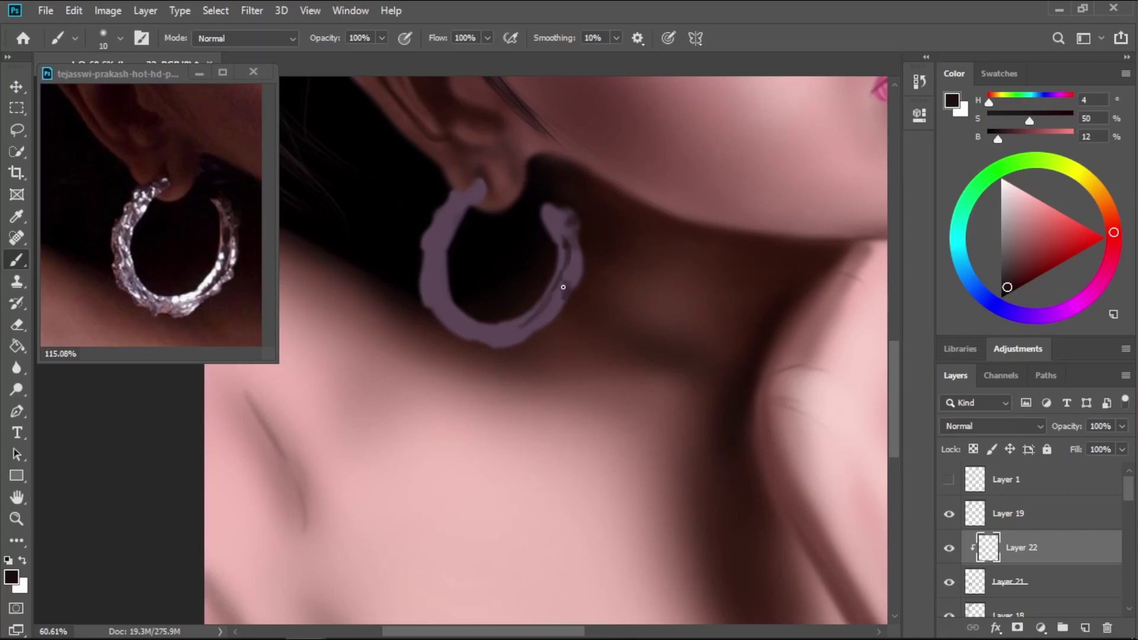
Shade the hoop's left side, bottom and outer right edge with dark textured strokes using a 15 px brush.
key(bracketright)
mouse_move(471, 176)
mouse_down()
mouse_move(483, 195)
mouse_move(465, 191)
mouse_move(432, 217)
mouse_move(434, 237)
mouse_up()
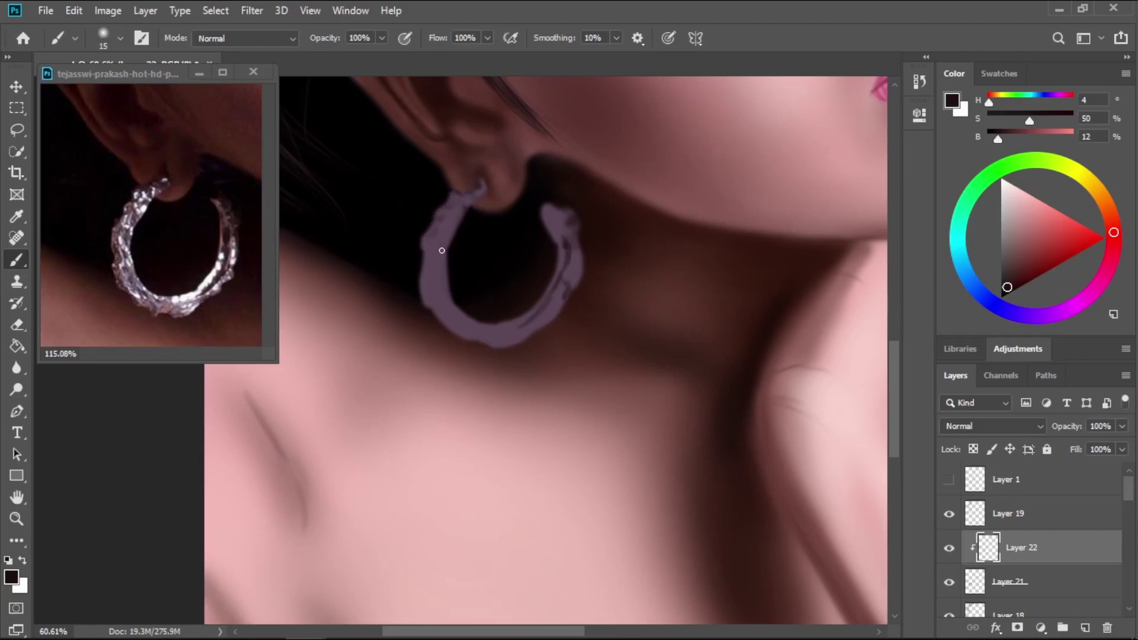
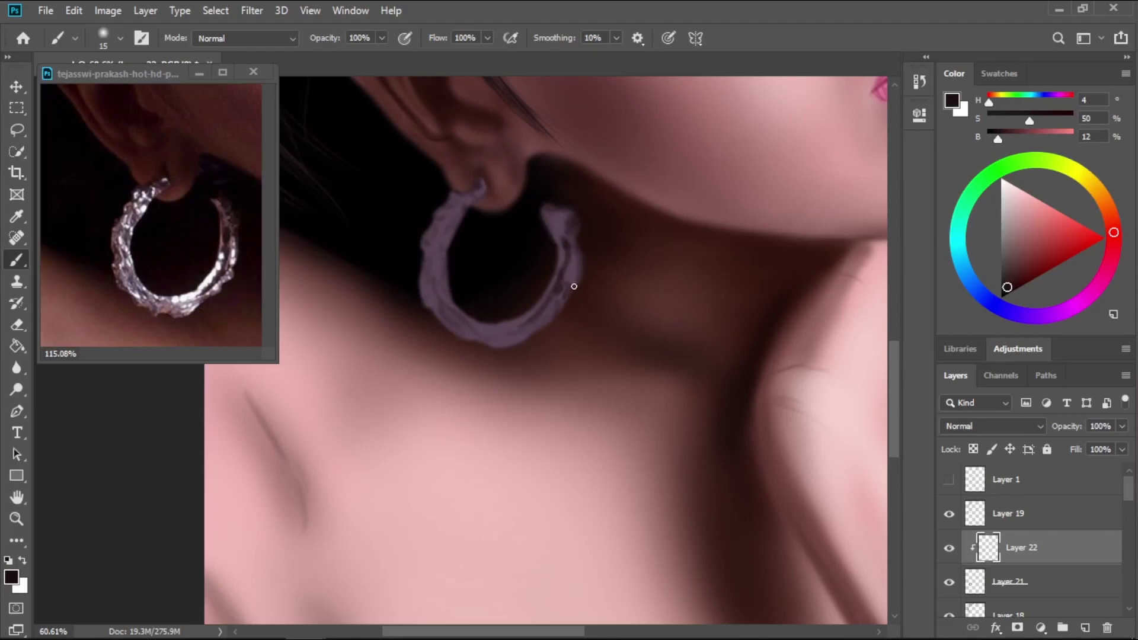
mouse_move(581, 261)
mouse_down()
mouse_move(575, 294)
mouse_move(580, 286)
mouse_move(539, 327)
mouse_up()
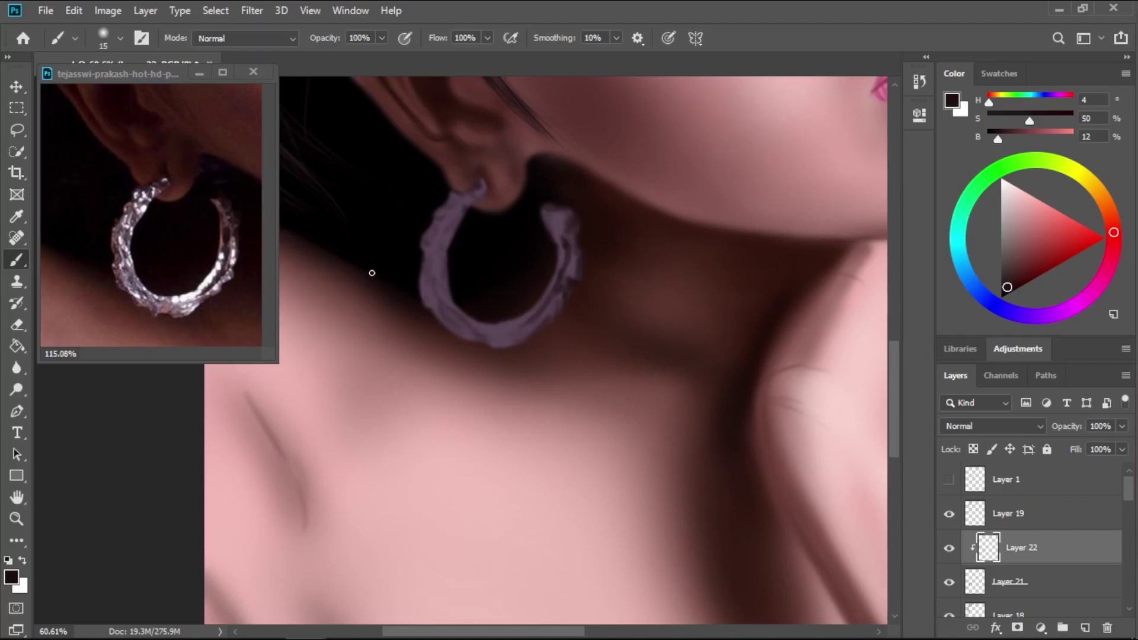
key(i)
click(151, 295)
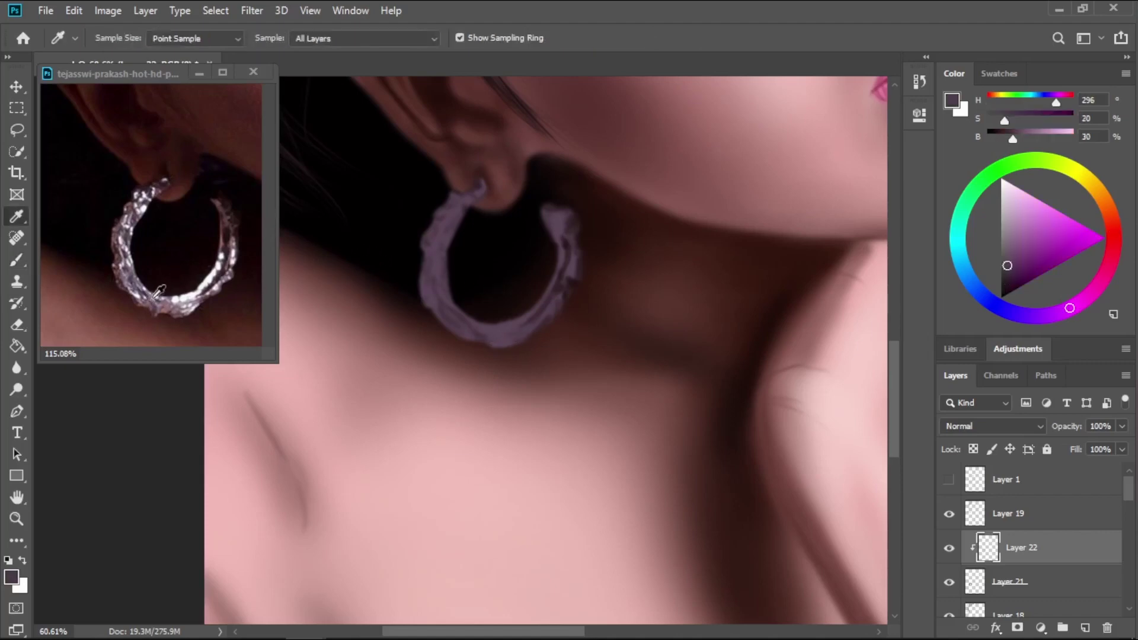
key(b)
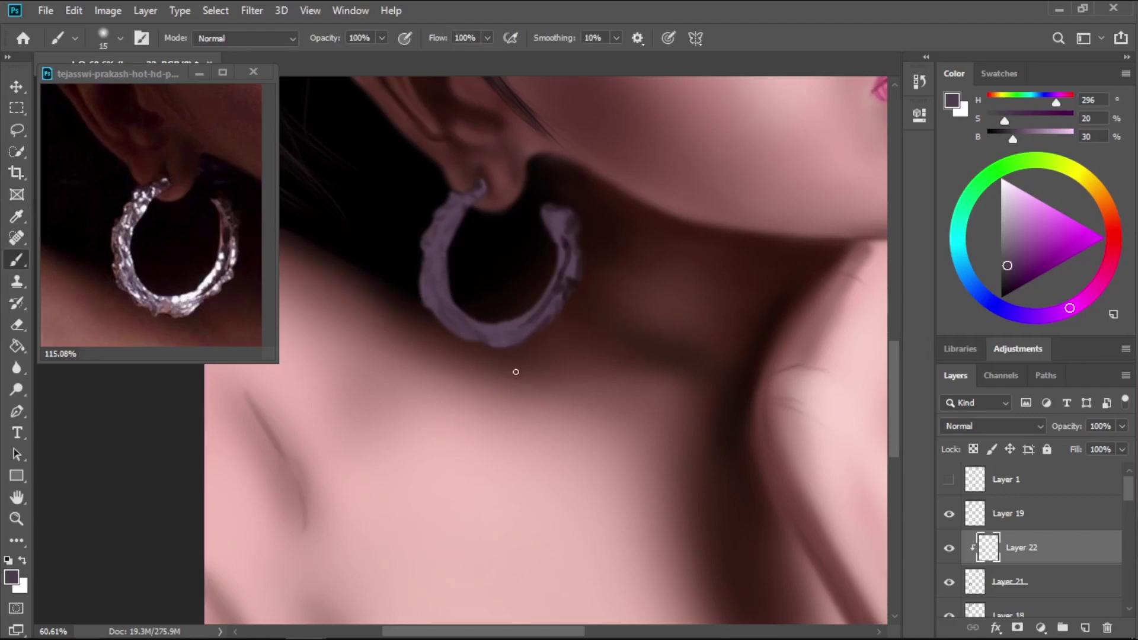
Sample pale grey (H 230, S 3, B 89) from the reference earring and paint shiny highlights along the hoop's right side and bottom.
key(i)
click(200, 288)
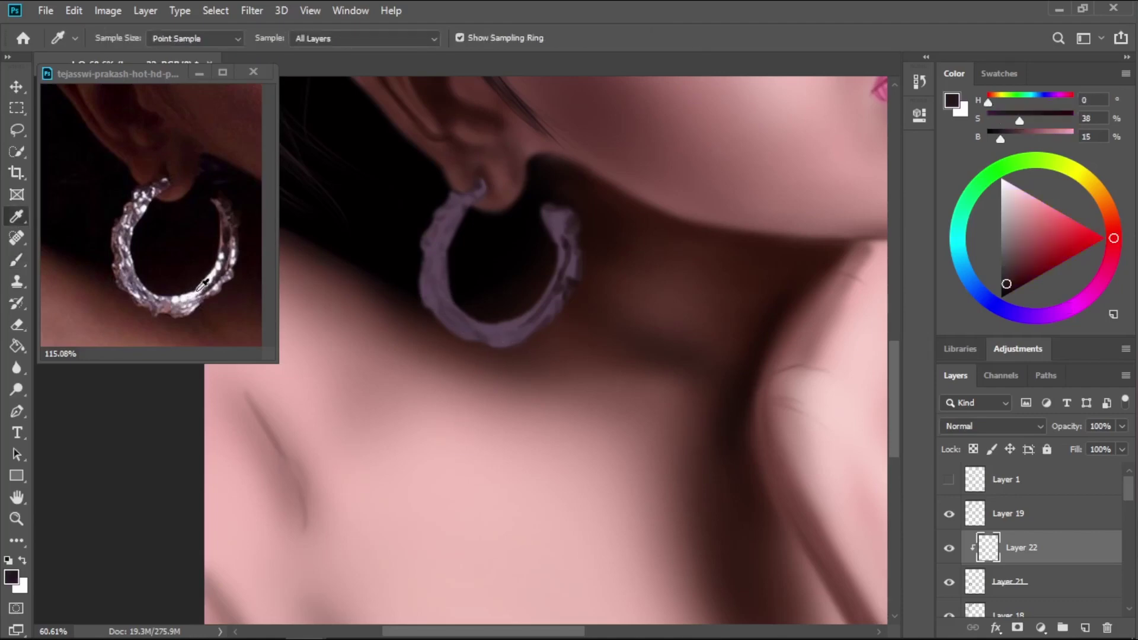
click(201, 288)
key(b)
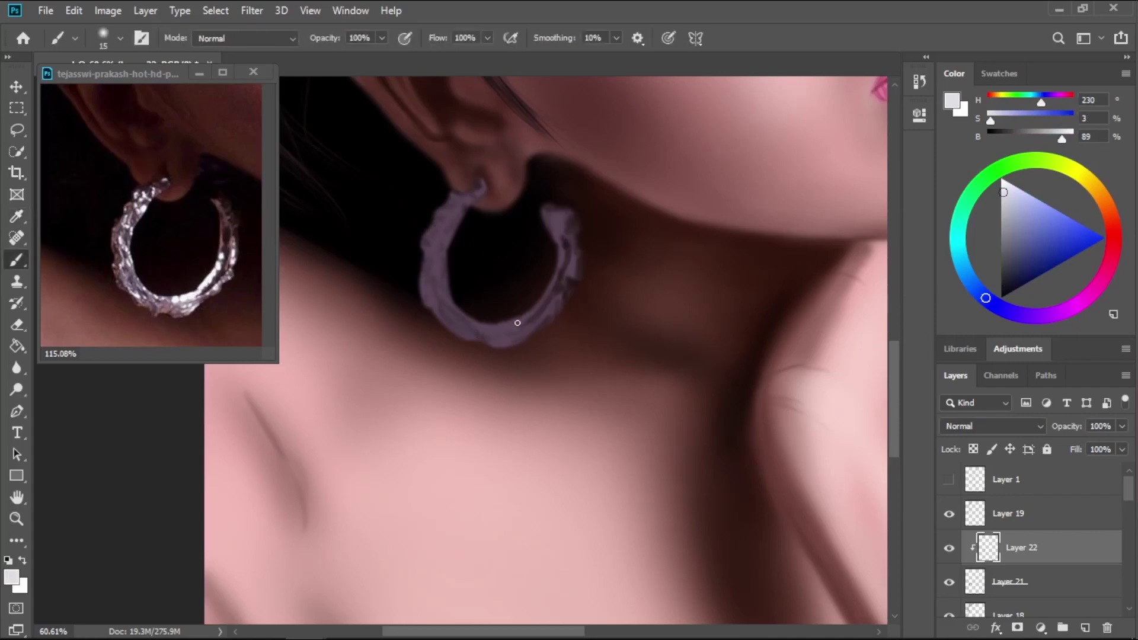
mouse_move(518, 323)
mouse_down()
mouse_move(559, 263)
mouse_move(572, 272)
mouse_move(572, 254)
mouse_up()
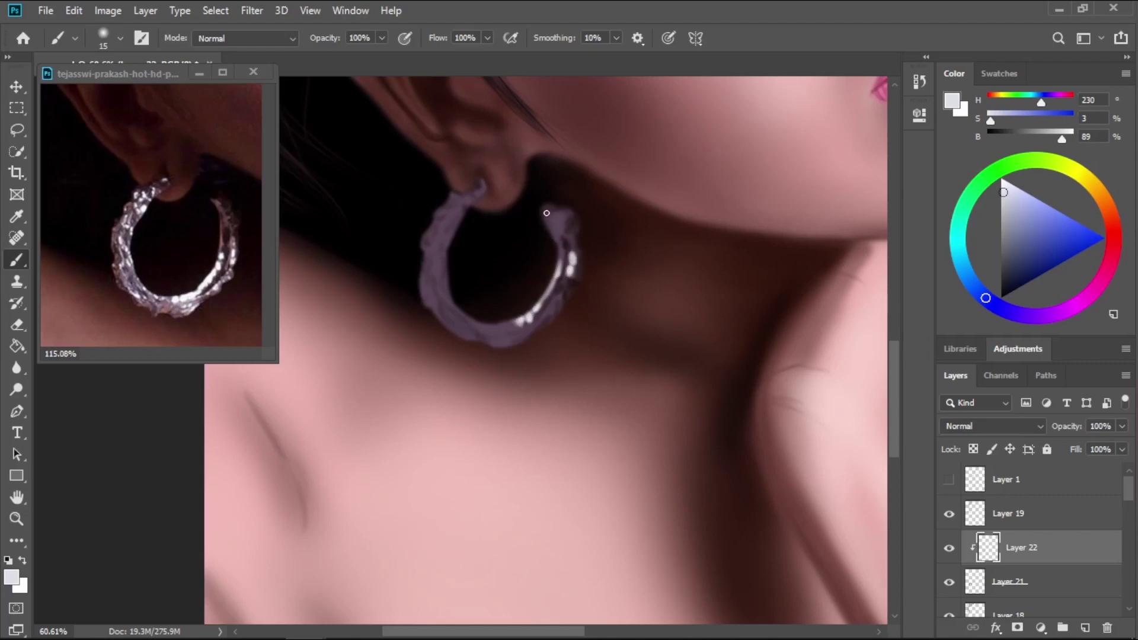
drag(546, 213, 571, 237)
mouse_move(548, 303)
mouse_down()
mouse_move(532, 333)
mouse_move(518, 335)
mouse_move(542, 308)
mouse_move(513, 338)
mouse_move(492, 337)
mouse_move(505, 350)
mouse_move(472, 317)
mouse_move(502, 328)
mouse_up()
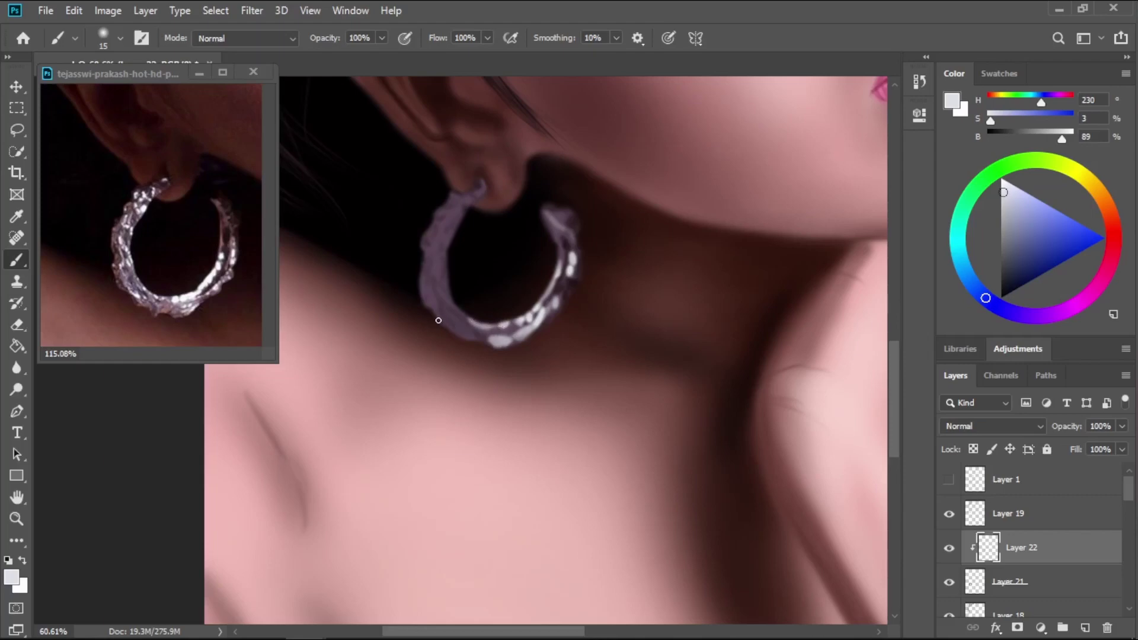
Dab small pale highlights on the hoop's upper left, just below the earlobe, with a brush of about 9 px.
scroll(416, 320, up, 1)
scroll(425, 246, up, 1)
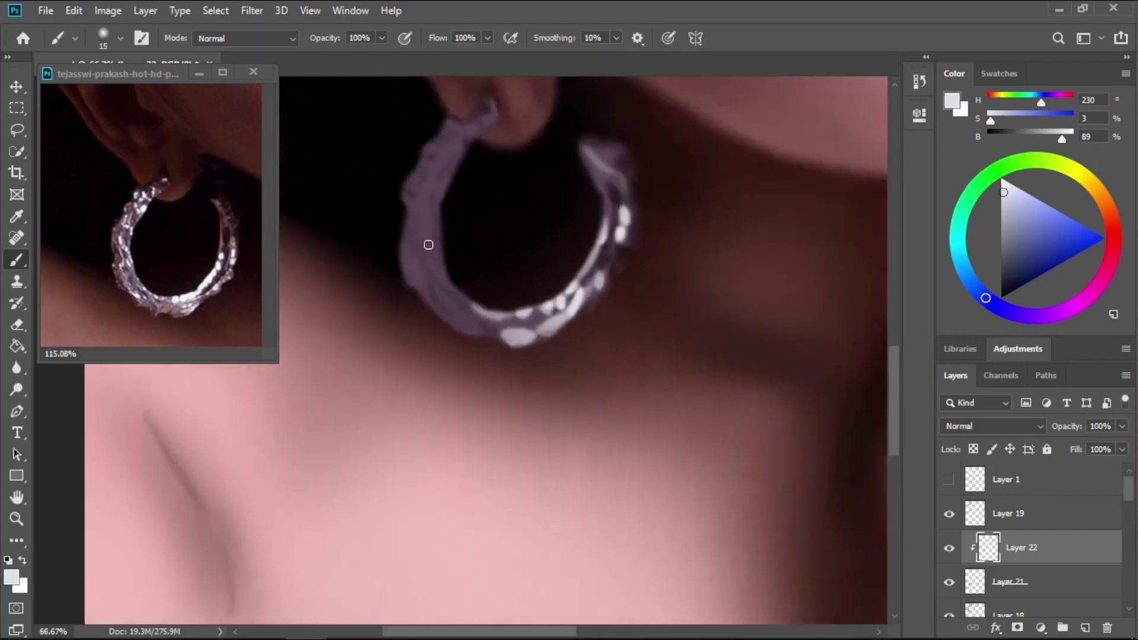
scroll(431, 247, down, 1)
key(bracketleft)
key(bracketleft)
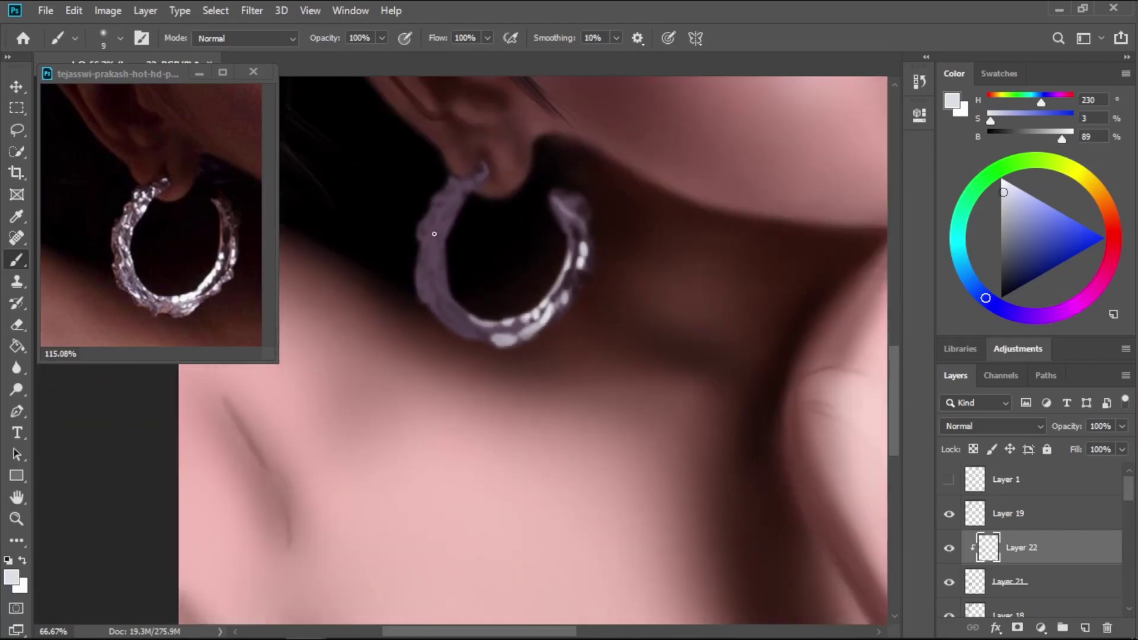
click(439, 199)
click(453, 202)
drag(468, 186, 454, 178)
drag(439, 216, 450, 208)
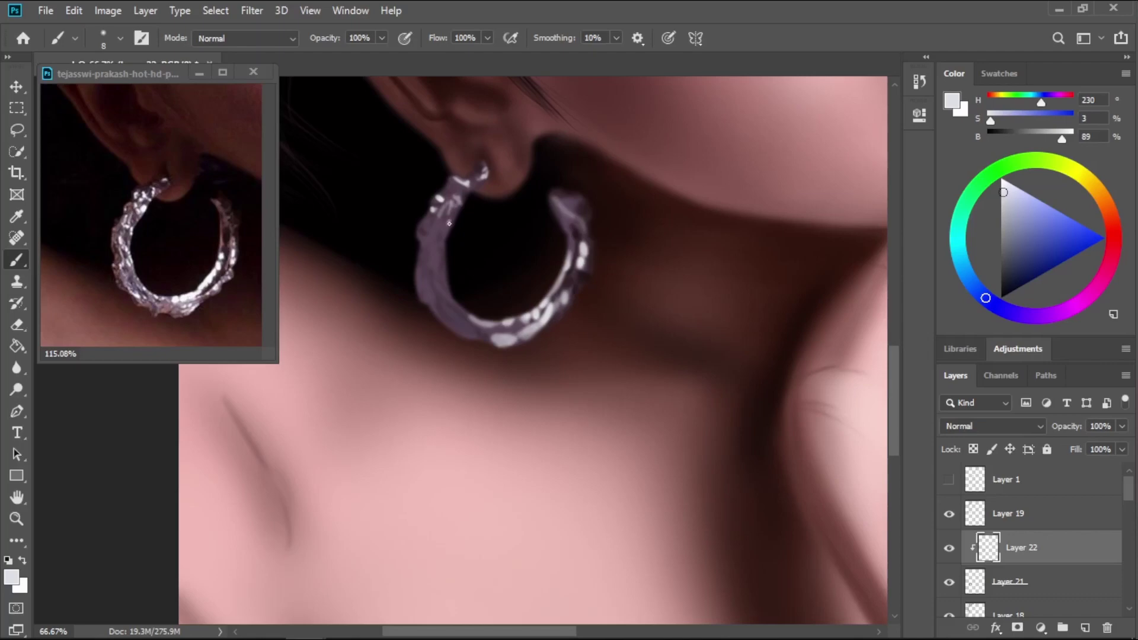
Paint fine pale highlights down the hoop's left side to its lower left with a brush of about 9 px.
key(bracketright)
key(bracketright)
key(bracketleft)
key(bracketleft)
drag(428, 247, 425, 281)
mouse_move(435, 284)
mouse_down()
mouse_move(482, 323)
mouse_move(451, 300)
mouse_move(462, 312)
mouse_move(440, 326)
mouse_move(466, 341)
mouse_move(462, 319)
mouse_move(474, 326)
mouse_move(441, 302)
mouse_up()
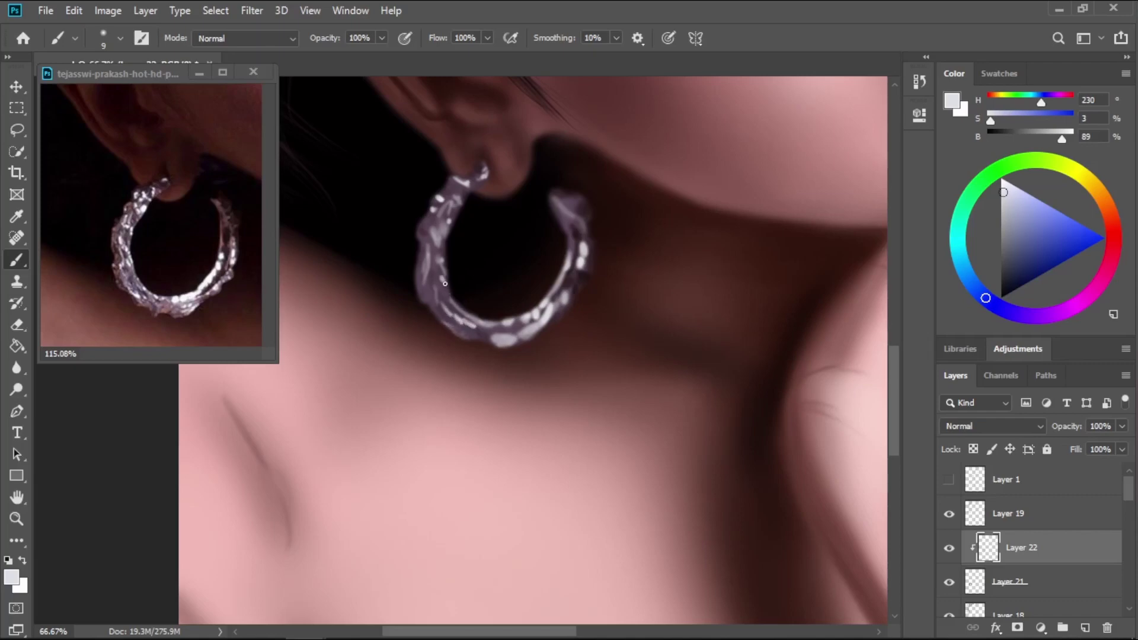
Darken the brush colour to neutral grey (B 34) and tone down details on the hoop's left side with a fine brush.
key(bracketright)
key(bracketright)
key(bracketleft)
key(bracketleft)
drag(1008, 226, 1001, 257)
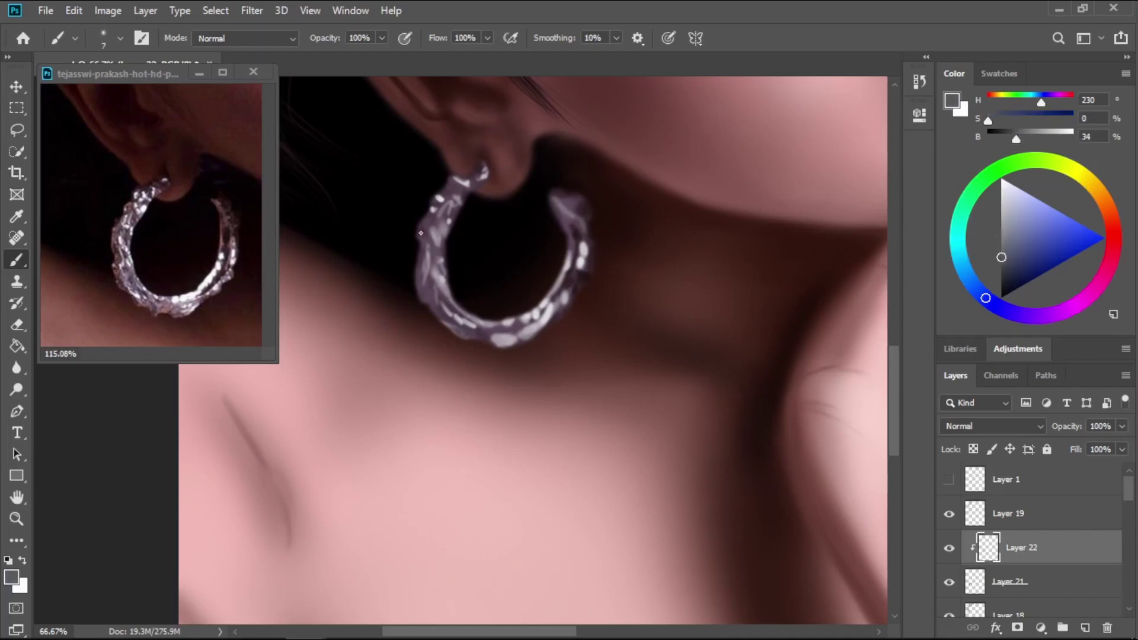
drag(438, 265, 441, 278)
Sample dark reddish brown (H 355, S 32, B 27) from the reference earring and break up the highlights along the hoop's bottom and lower right.
key(i)
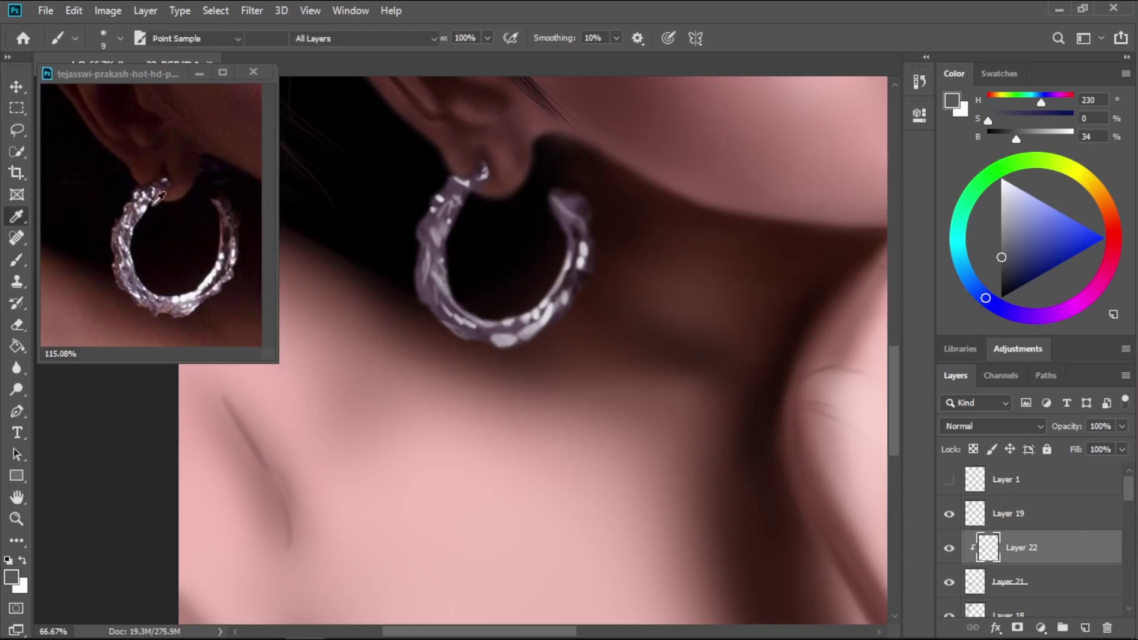
click(125, 242)
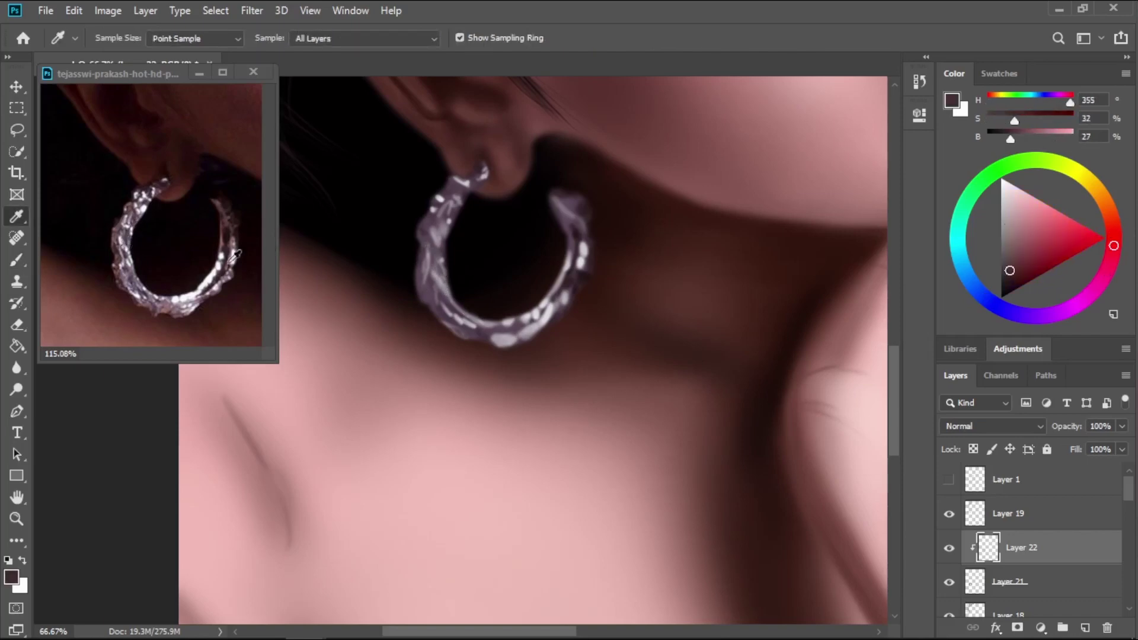
key(b)
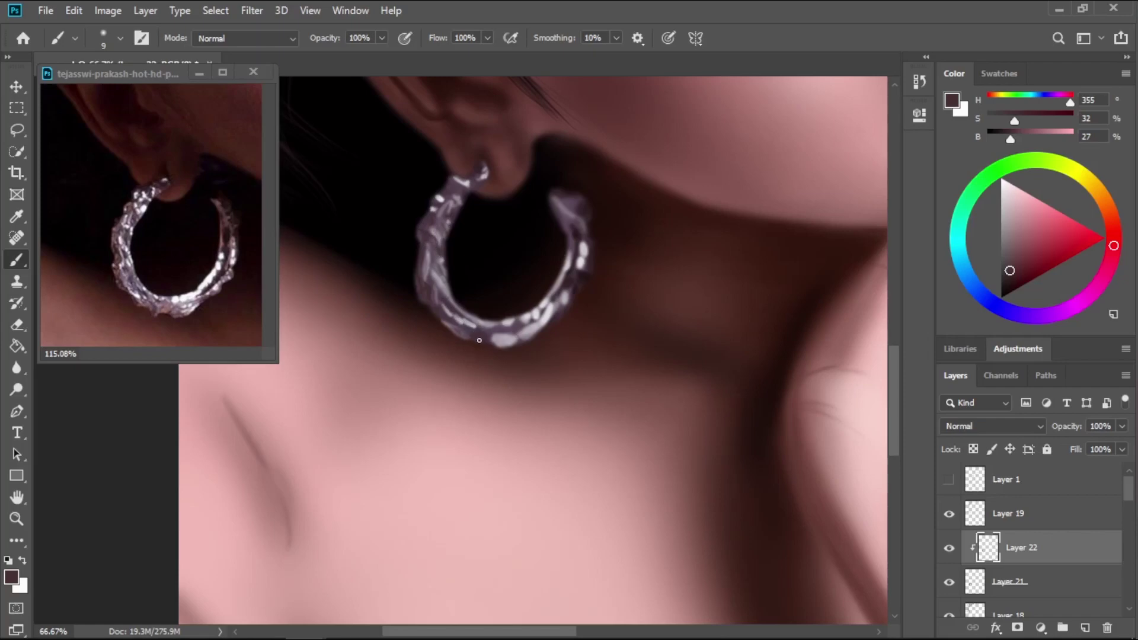
mouse_move(515, 328)
mouse_down()
mouse_move(491, 336)
mouse_move(524, 341)
mouse_move(552, 323)
mouse_move(536, 312)
mouse_move(576, 285)
mouse_up()
key(bracketright)
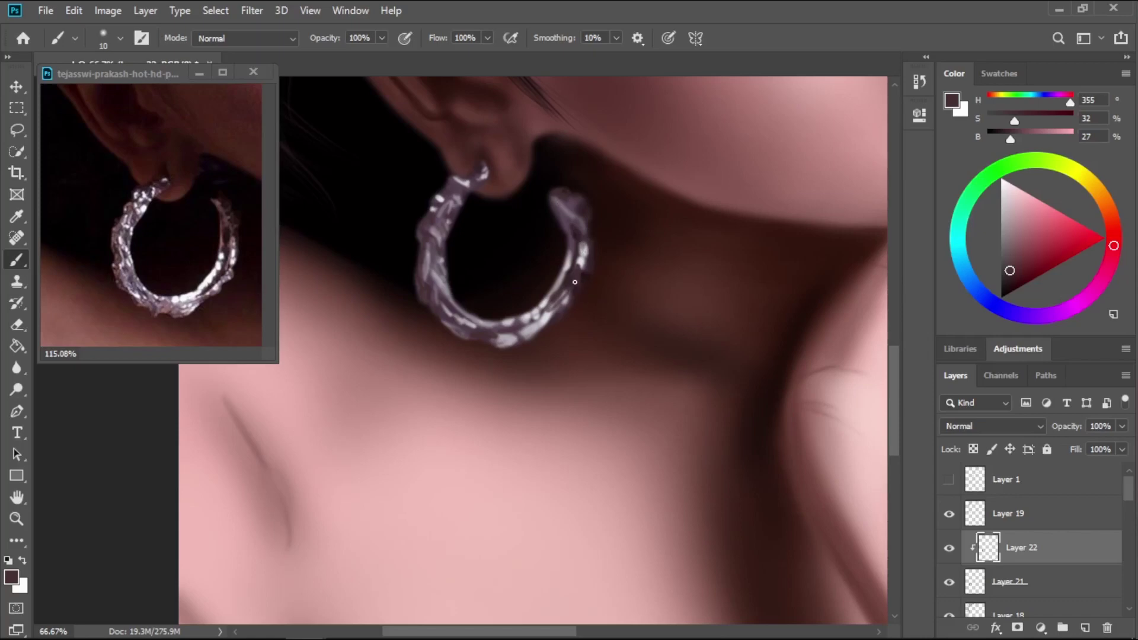
Sample near-black (H 6, S 59, B 7) from the neck shadow and darken creases at the hoop's free end and lower right with a 10 px brush.
key(i)
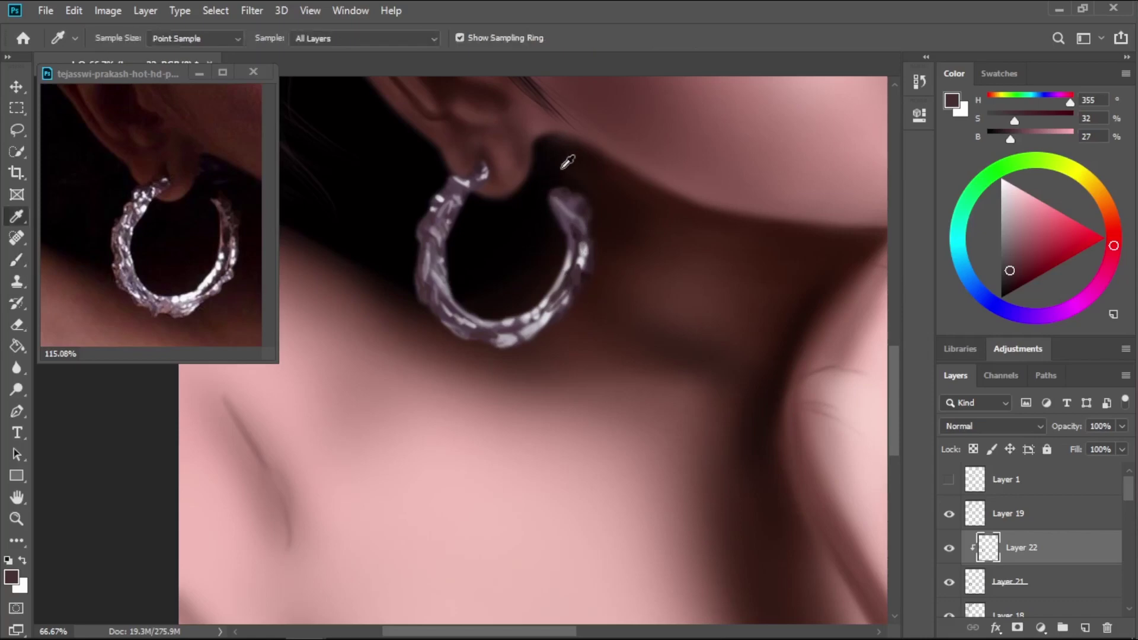
click(572, 178)
key(b)
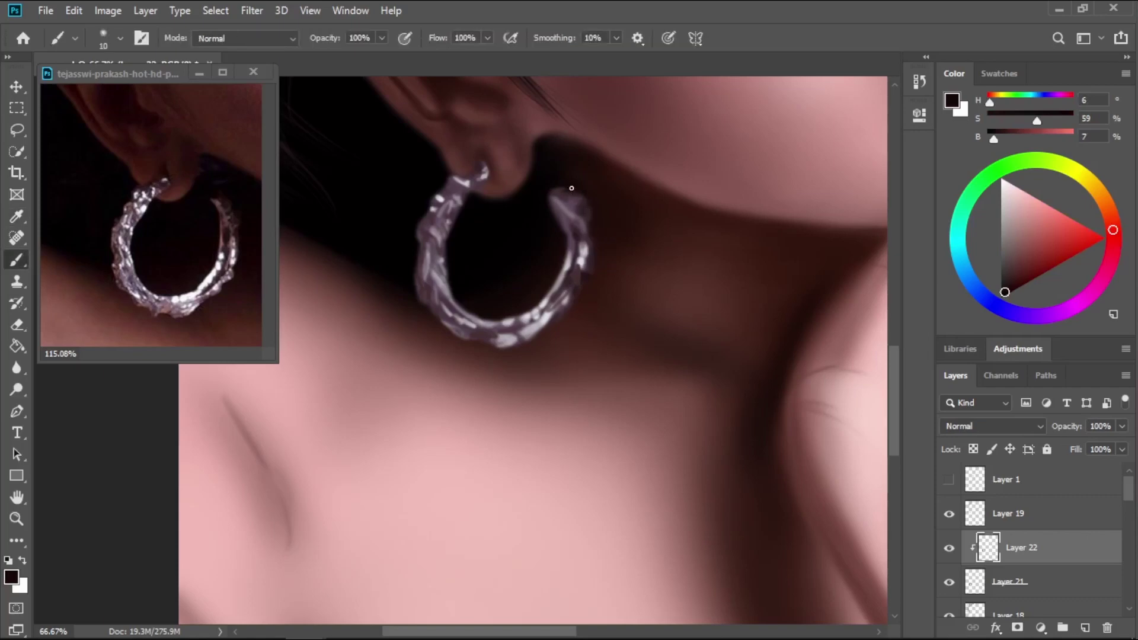
mouse_move(571, 188)
mouse_down()
mouse_move(561, 193)
mouse_move(573, 203)
mouse_up()
mouse_move(579, 280)
mouse_down()
mouse_move(578, 238)
mouse_move(568, 295)
mouse_move(584, 282)
mouse_move(546, 310)
mouse_up()
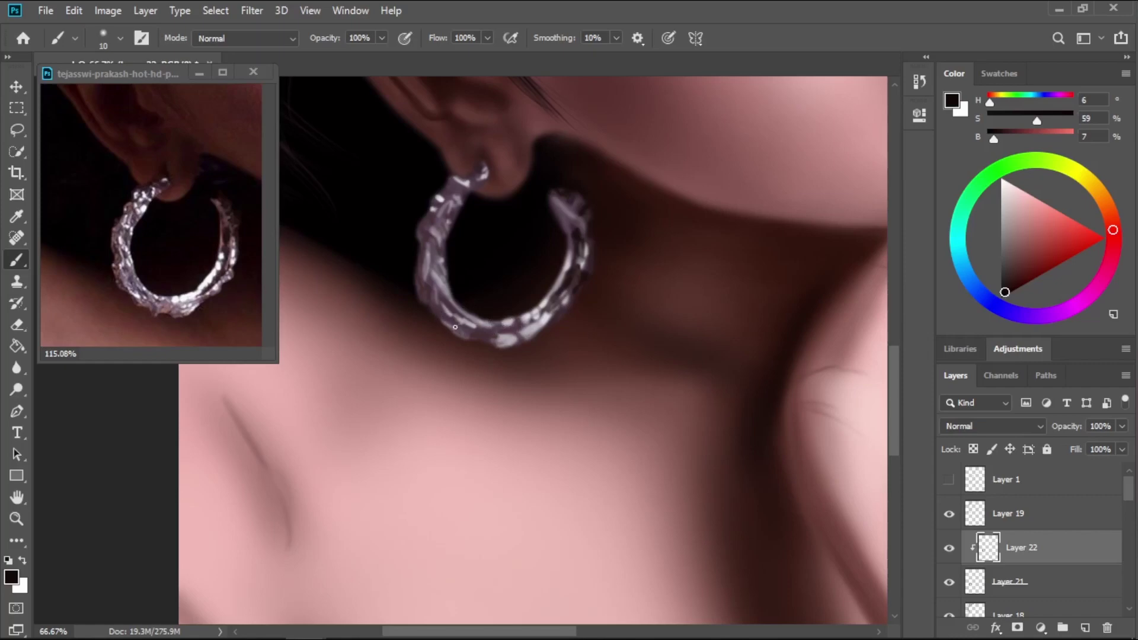
Deepen the dark creases from the hoop's lower left up its left side to the earlobe with a brush of 8 to 10 px.
drag(454, 326, 484, 334)
drag(448, 301, 446, 279)
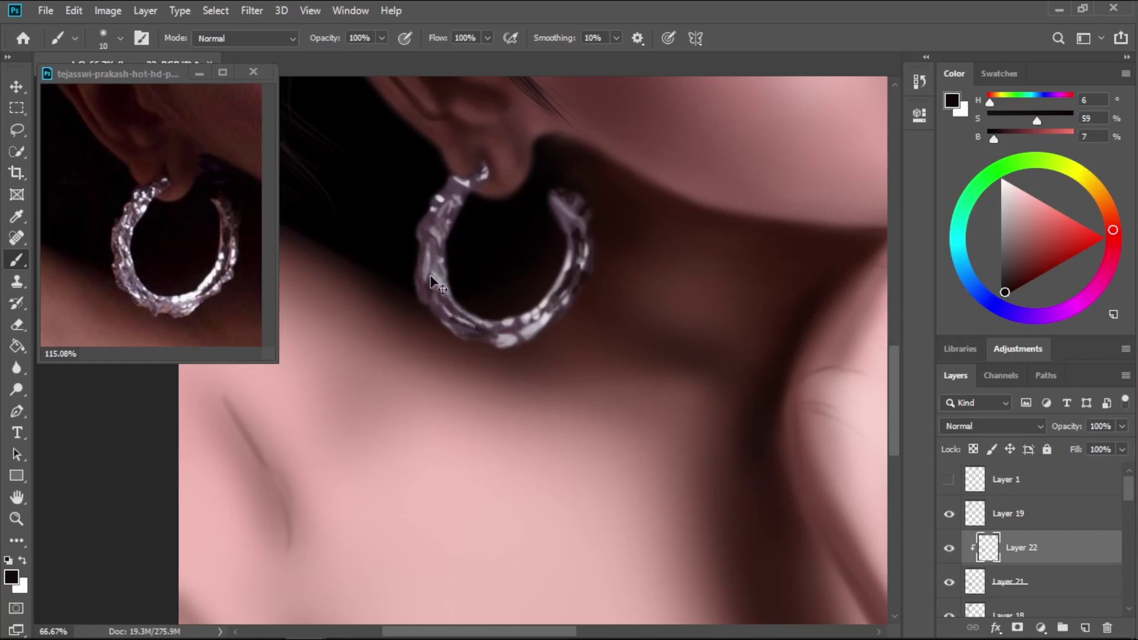
key(ctrl+plus)
key(ctrl+plus)
key(ctrl+minus)
scroll(422, 274, down, 1)
drag(423, 277, 437, 254)
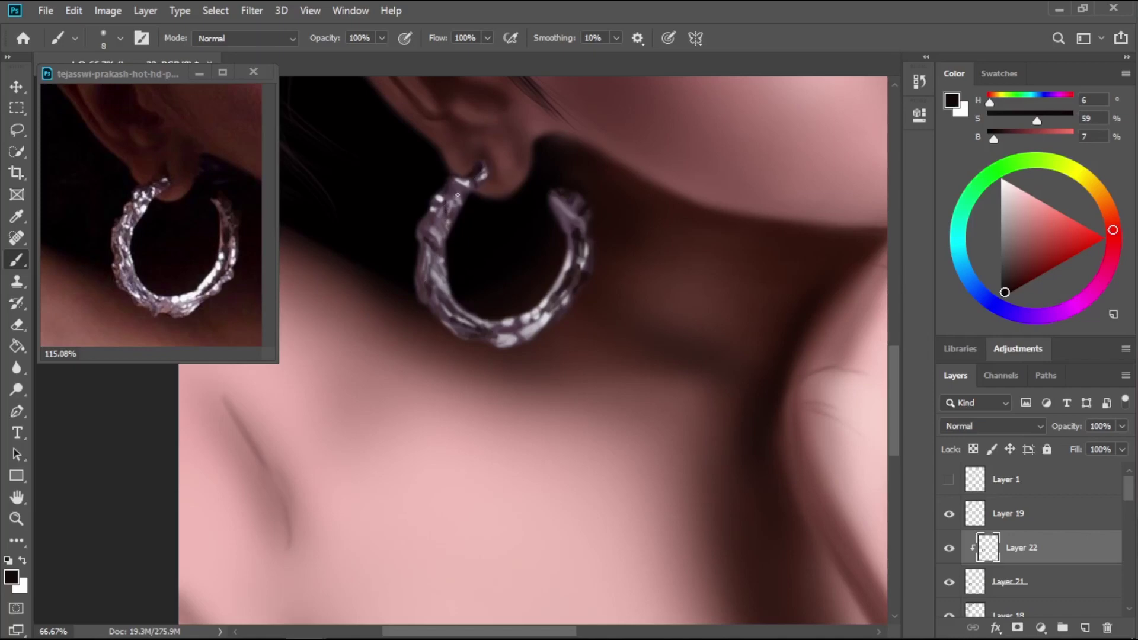
drag(454, 198, 452, 222)
Sample near-white (H 327, S 4, B 97) from the reference earring and paint the brightest glints around the hoop with a 6 to 9 px brush.
key(i)
click(215, 270)
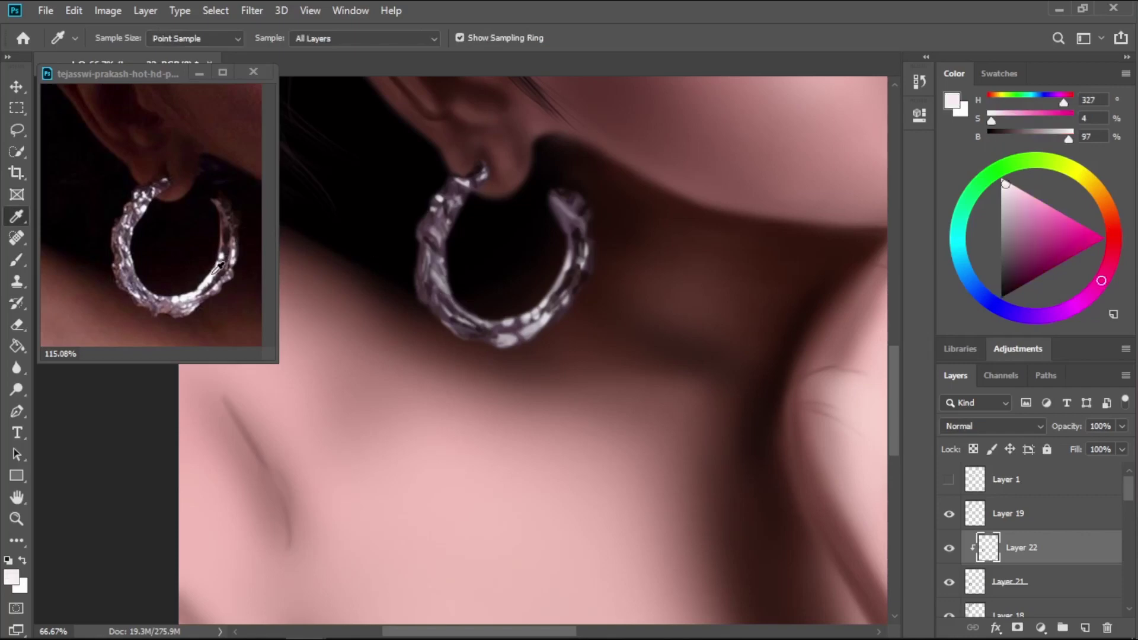
key(b)
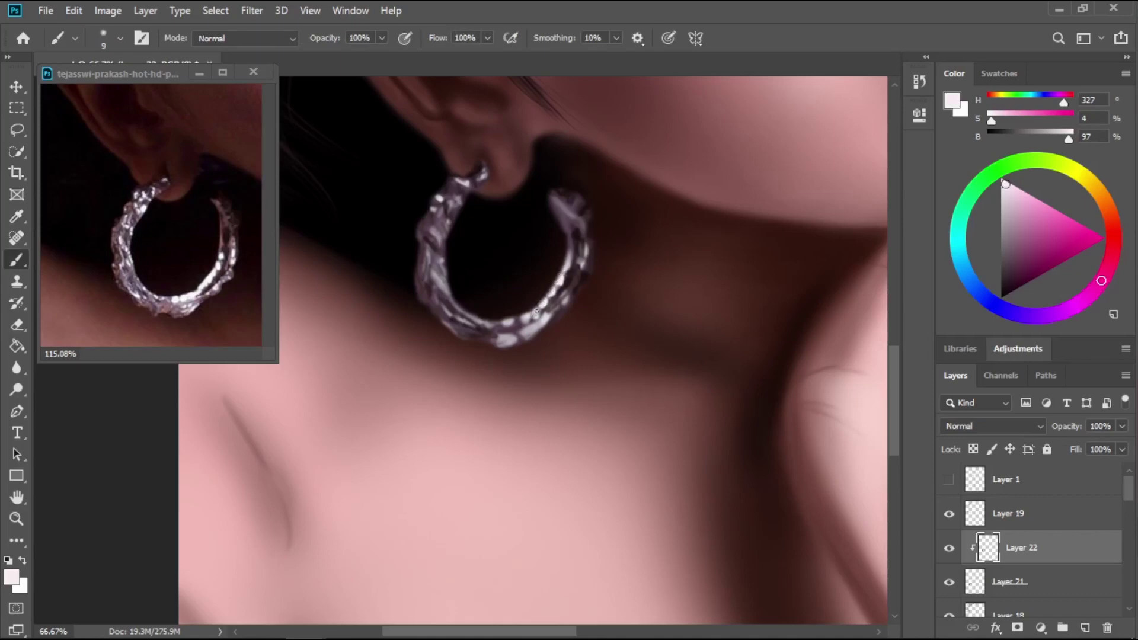
drag(537, 311, 513, 326)
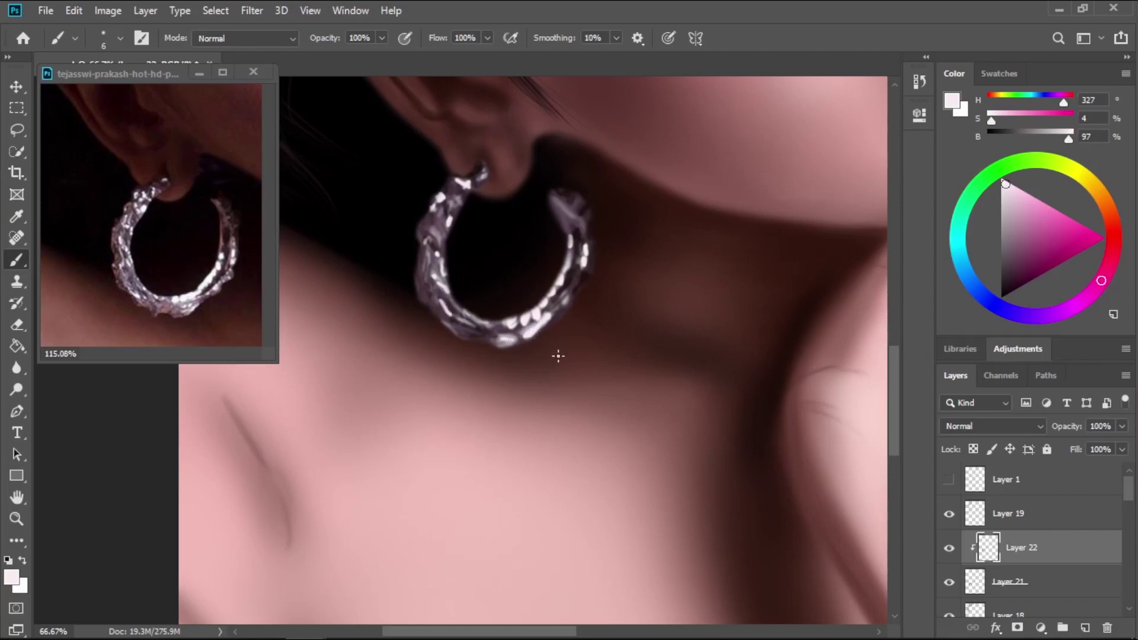
On Layer 8, sample dark reddish brown (H 12, S 71, B 19) from the neck shadow and deepen the body shadows at the painting's lower left.
scroll(547, 336, down, 1)
scroll(570, 318, down, 5)
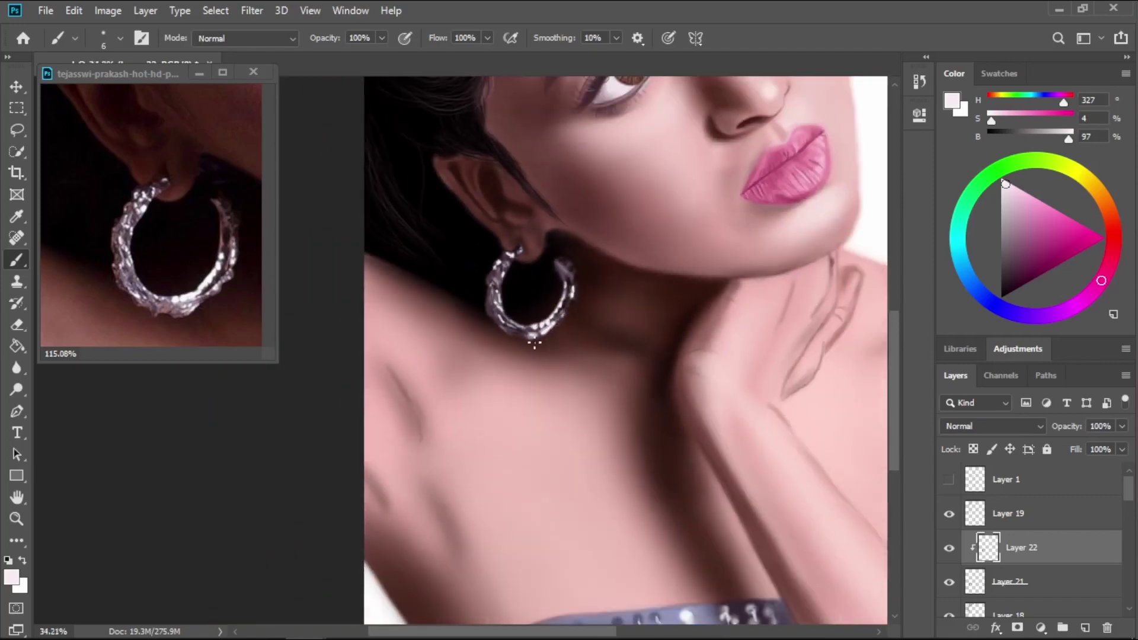
scroll(540, 350, down, 1)
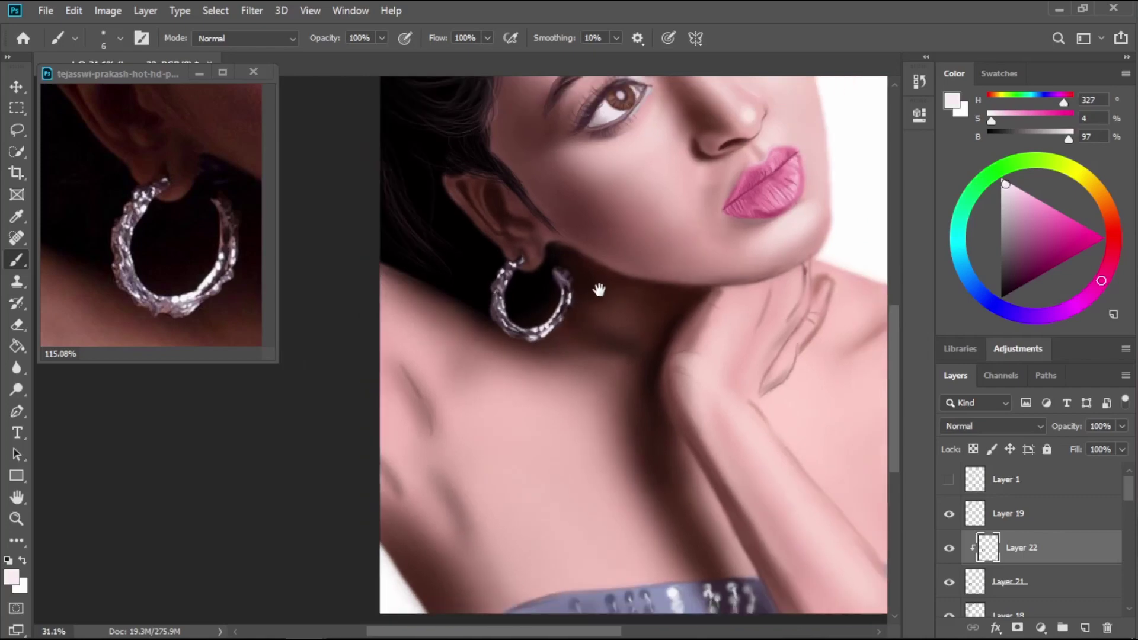
scroll(599, 290, down, 3)
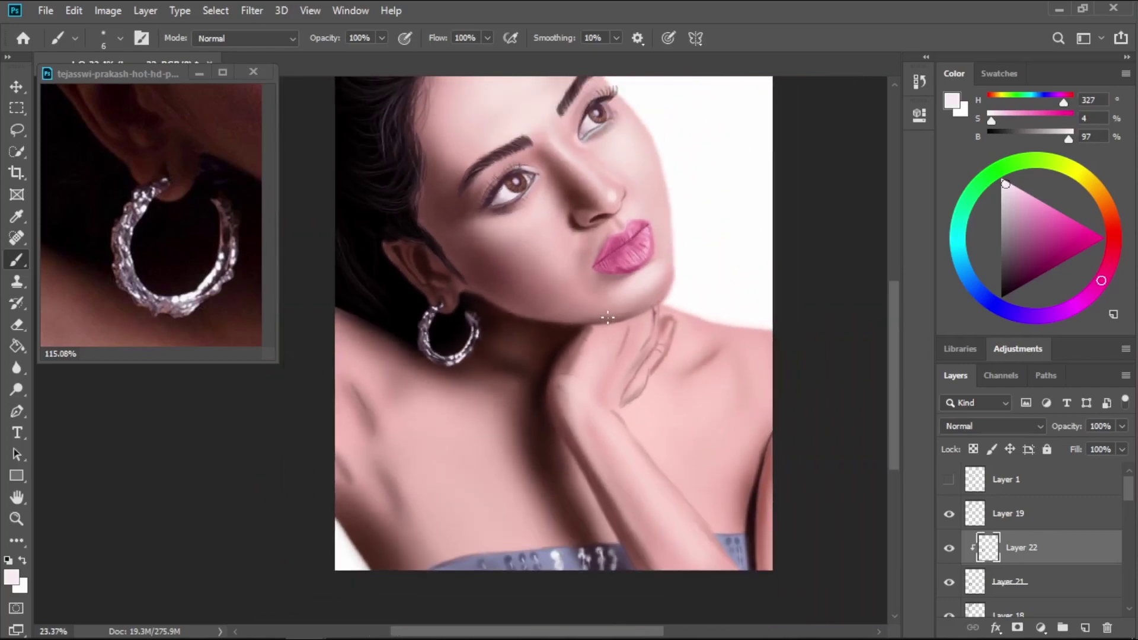
scroll(607, 317, down, 1)
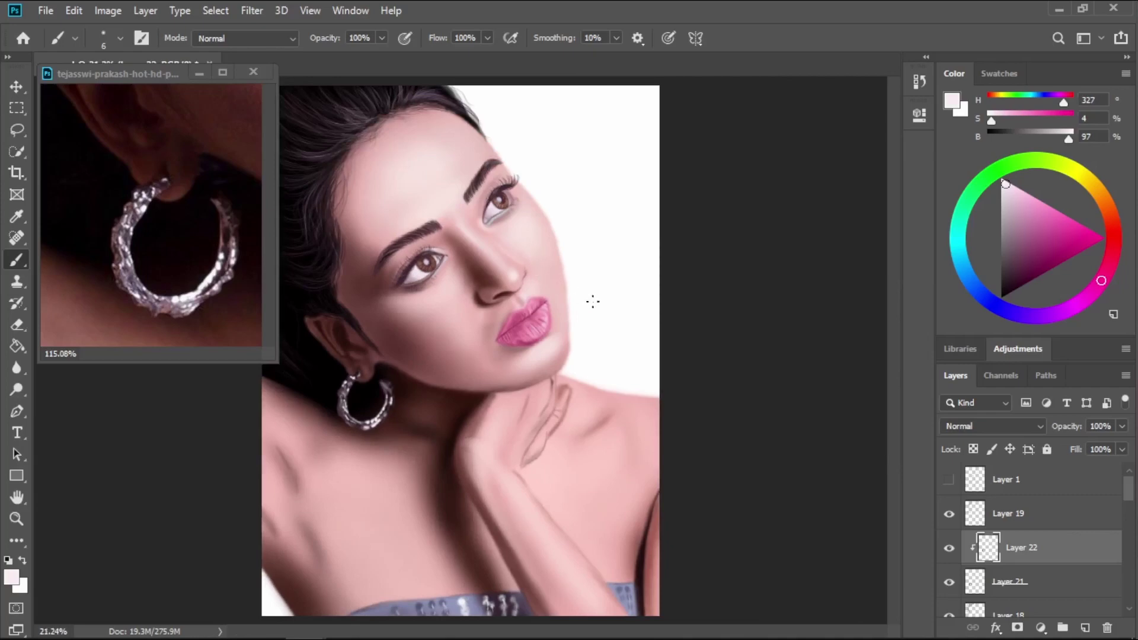
drag(1130, 494, 1132, 562)
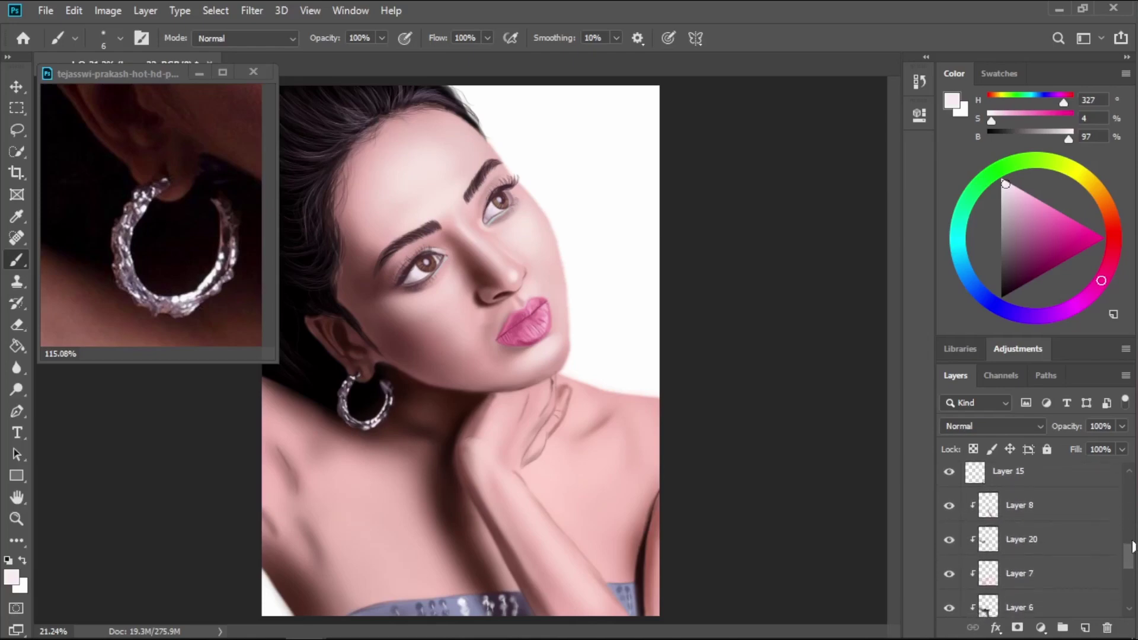
click(1066, 506)
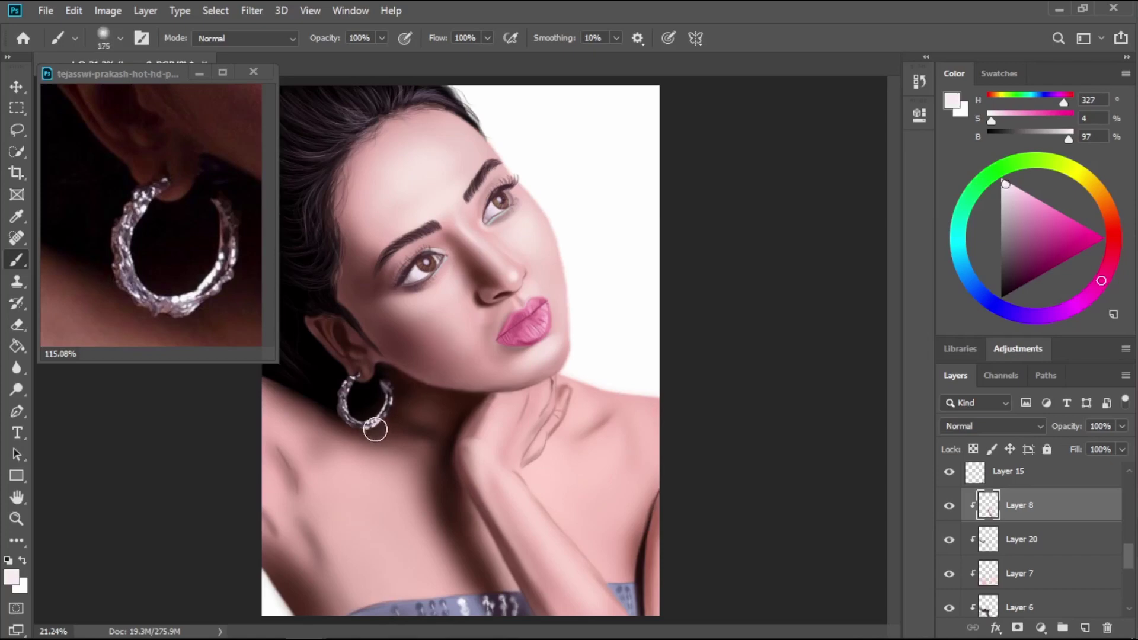
key(i)
click(414, 393)
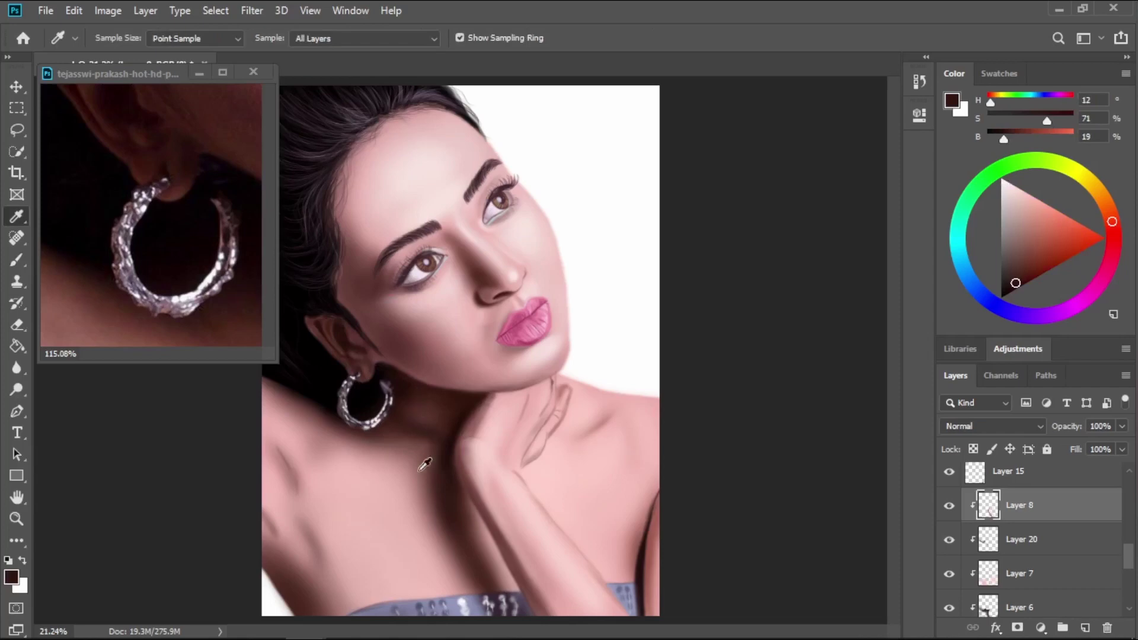
key(b)
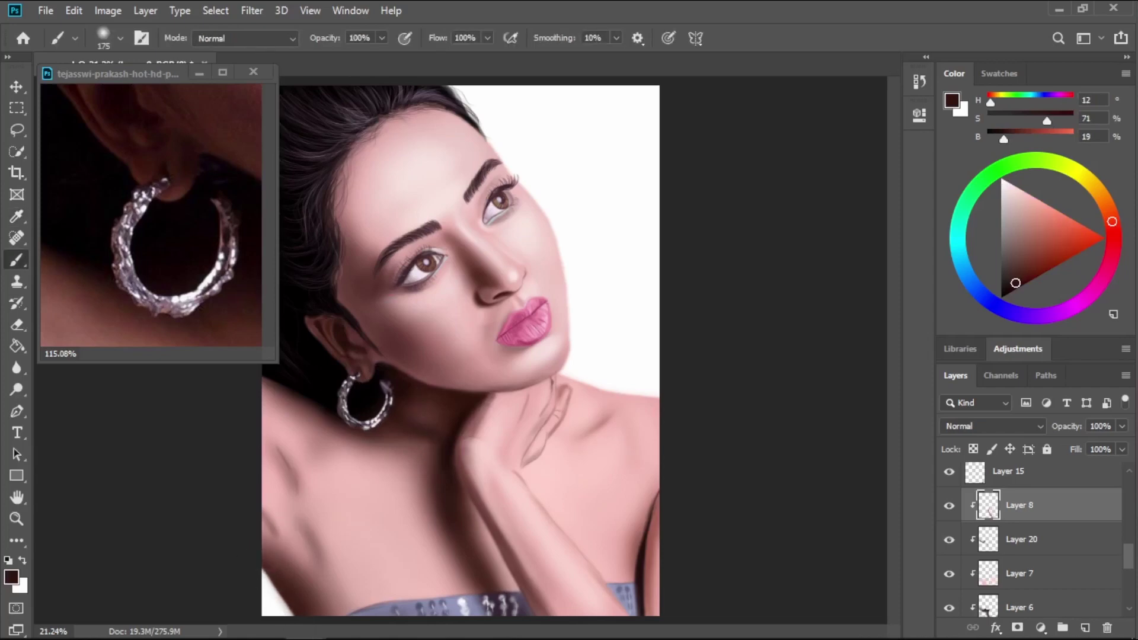
drag(293, 573, 323, 572)
Darken the shading inside and around the ear on Layer 8 with a 60 px brush.
scroll(334, 333, up, 6)
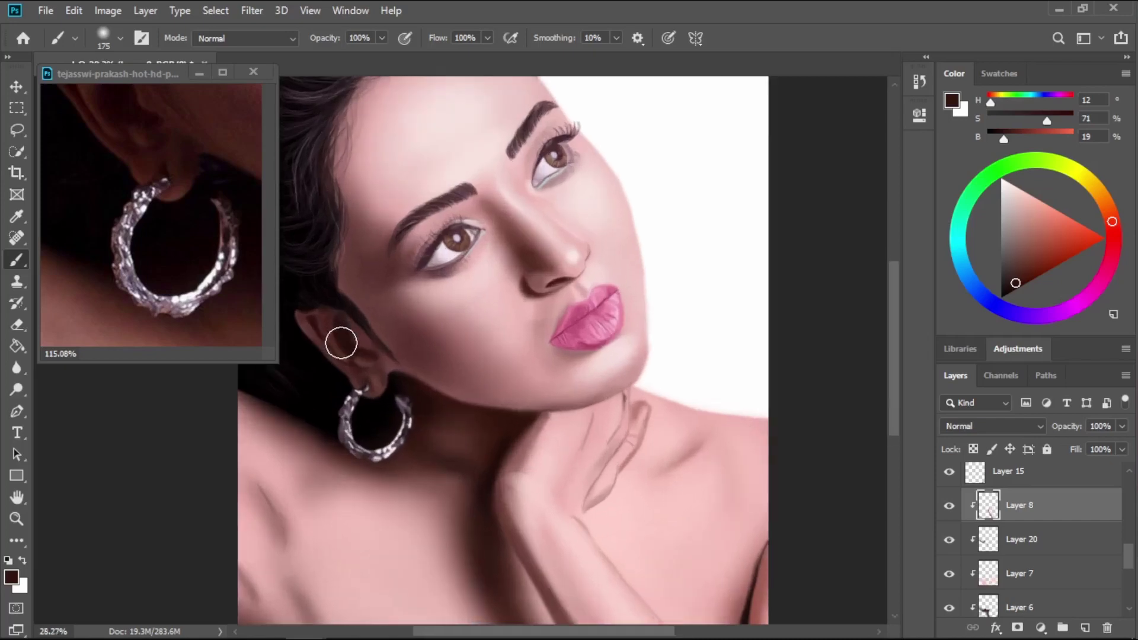
key(bracketleft)
key(bracketleft)
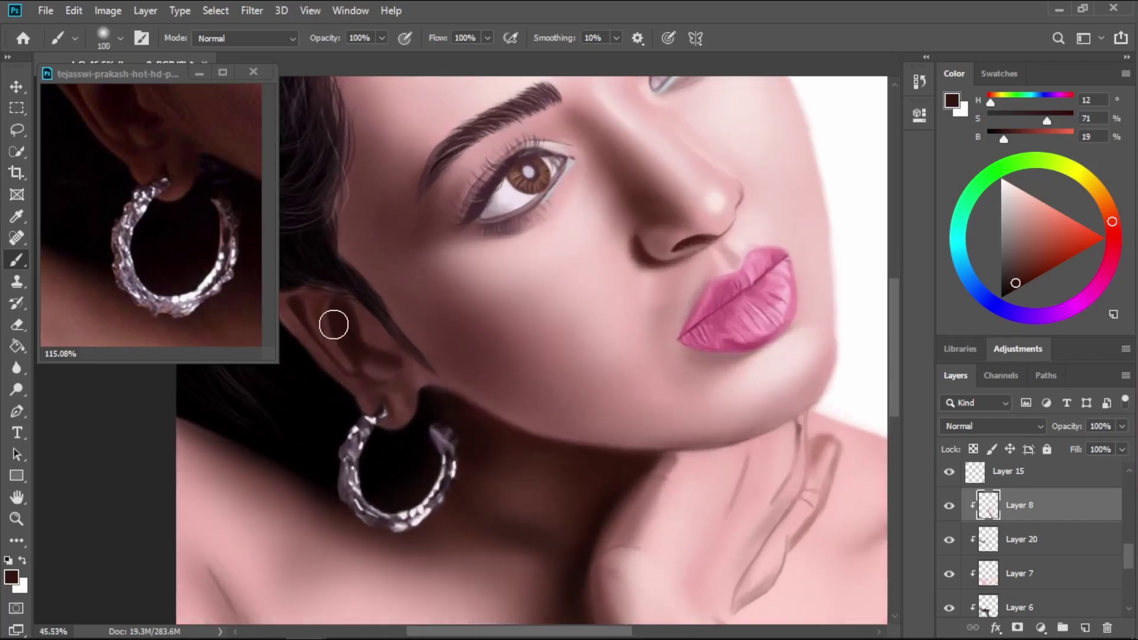
key(bracketleft)
key(bracketleft)
key(bracketleft)
key(bracketleft)
key(bracketleft)
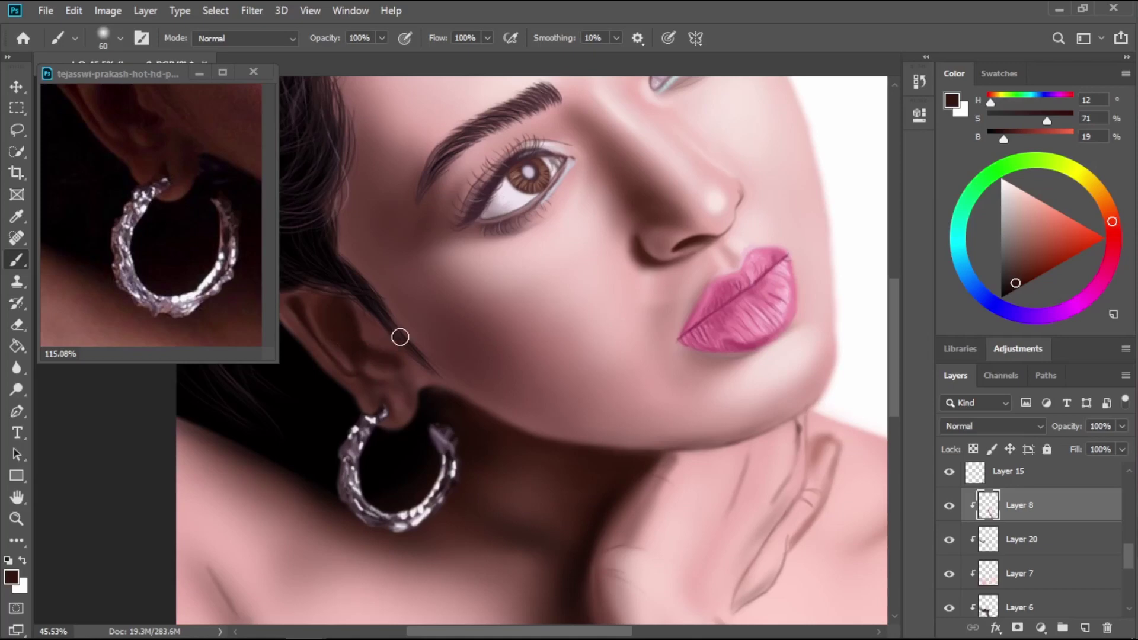
scroll(399, 333, down, 4)
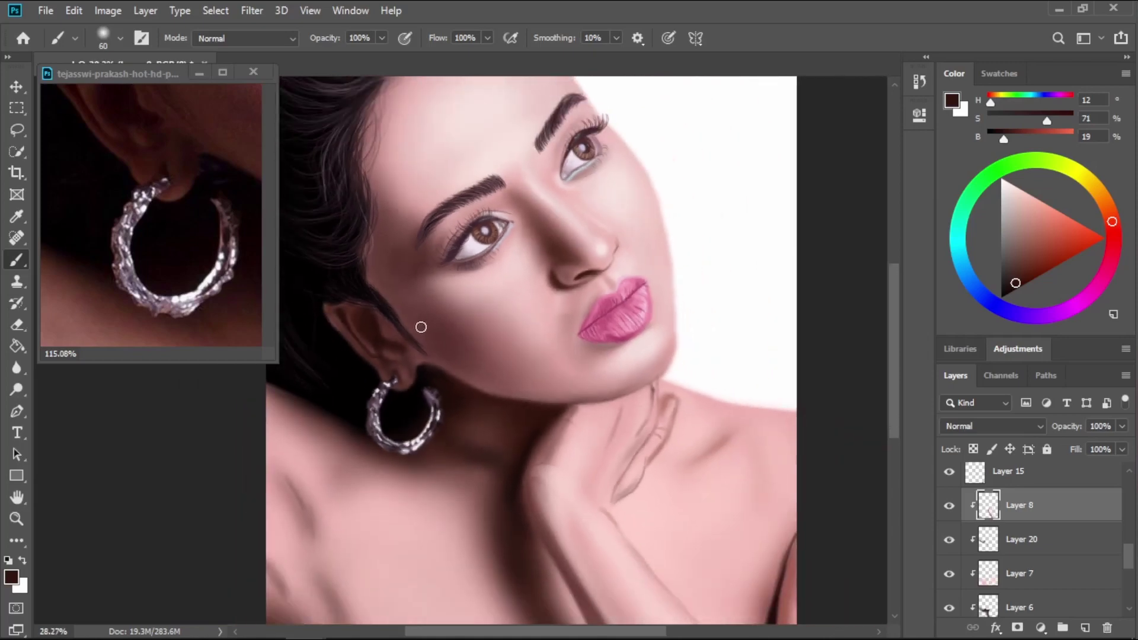
scroll(332, 290, up, 2)
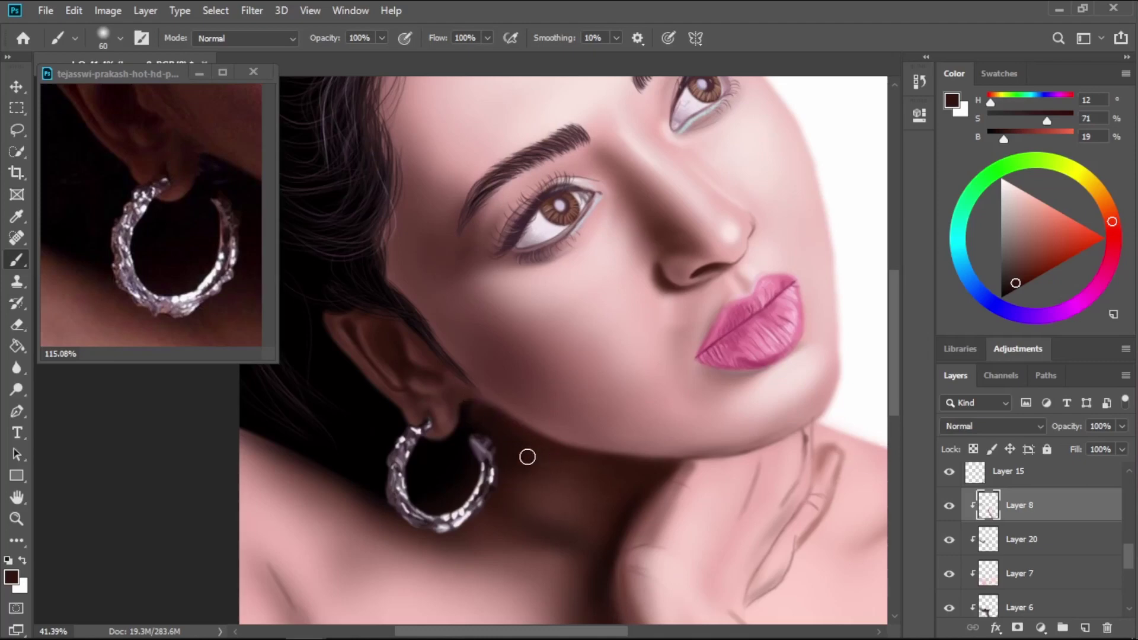
Deepen the soft shadow on the cheek and jaw in front of the ear with a 150 px brush.
scroll(528, 428, down, 1)
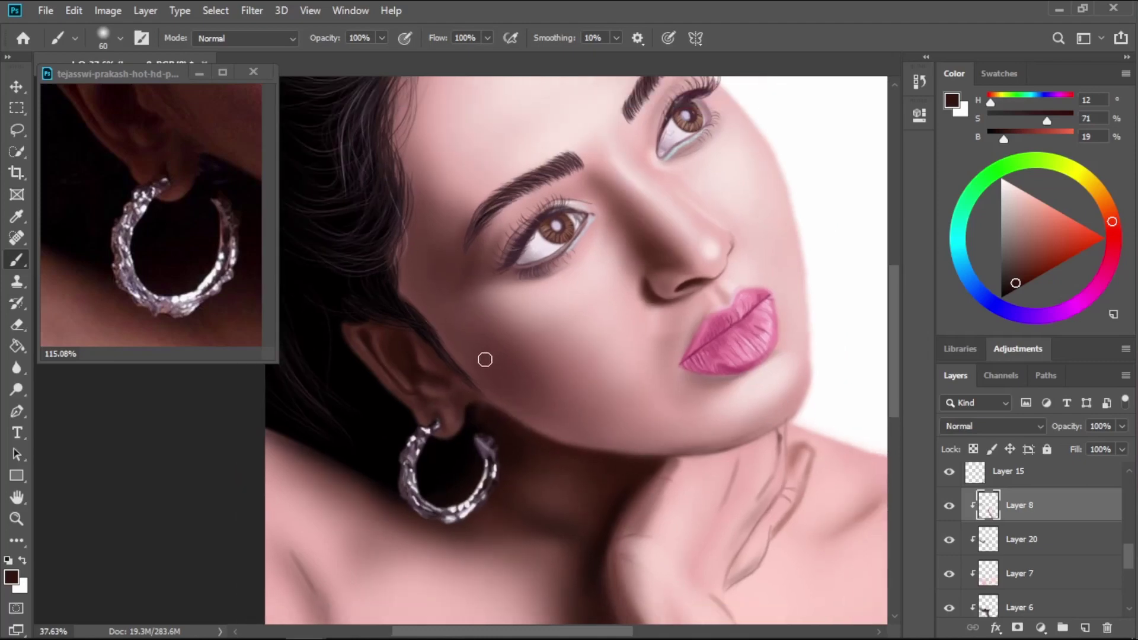
key(bracketright)
key(bracketright)
key(bracketright)
key(bracketright)
key(bracketright)
key(bracketright)
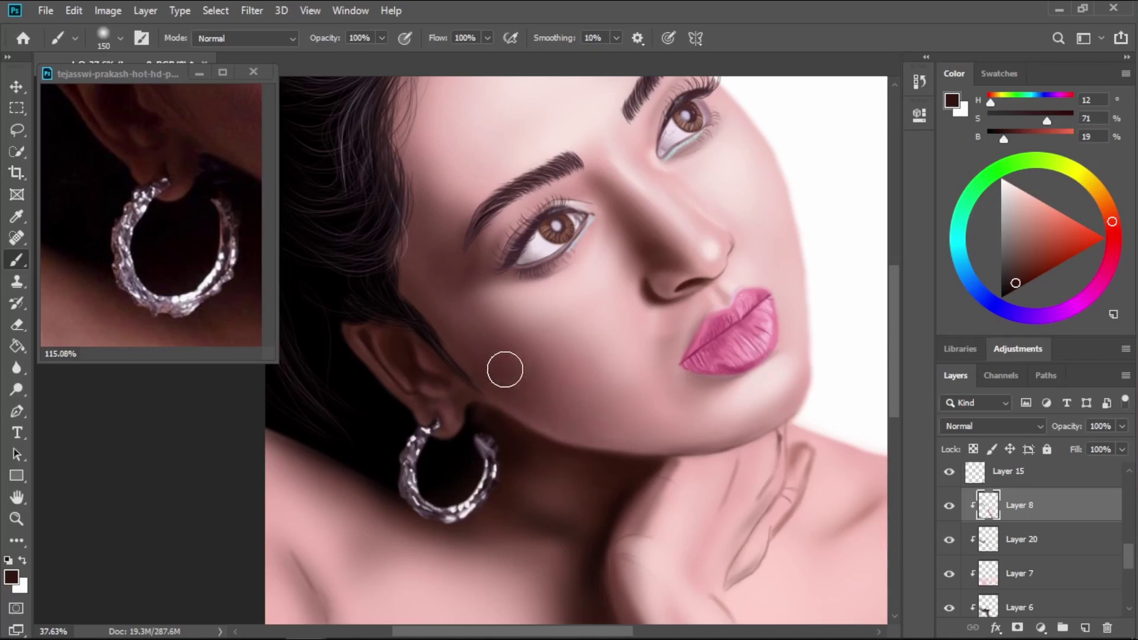
Add a new empty layer directly above the Background layer.
scroll(583, 326, down, 2)
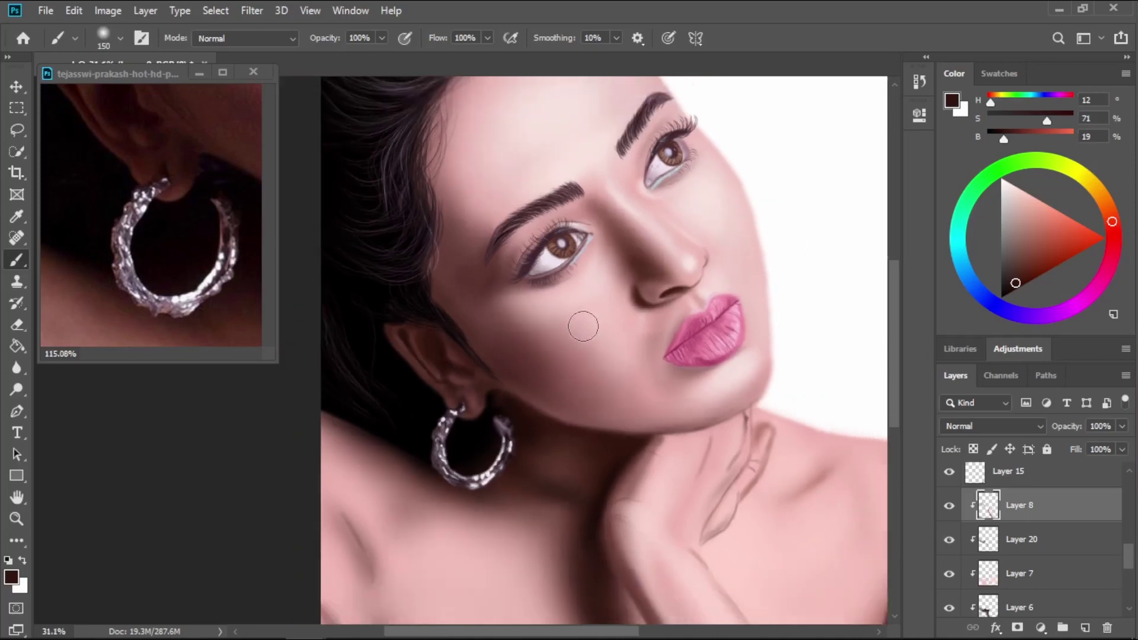
scroll(565, 301, down, 1)
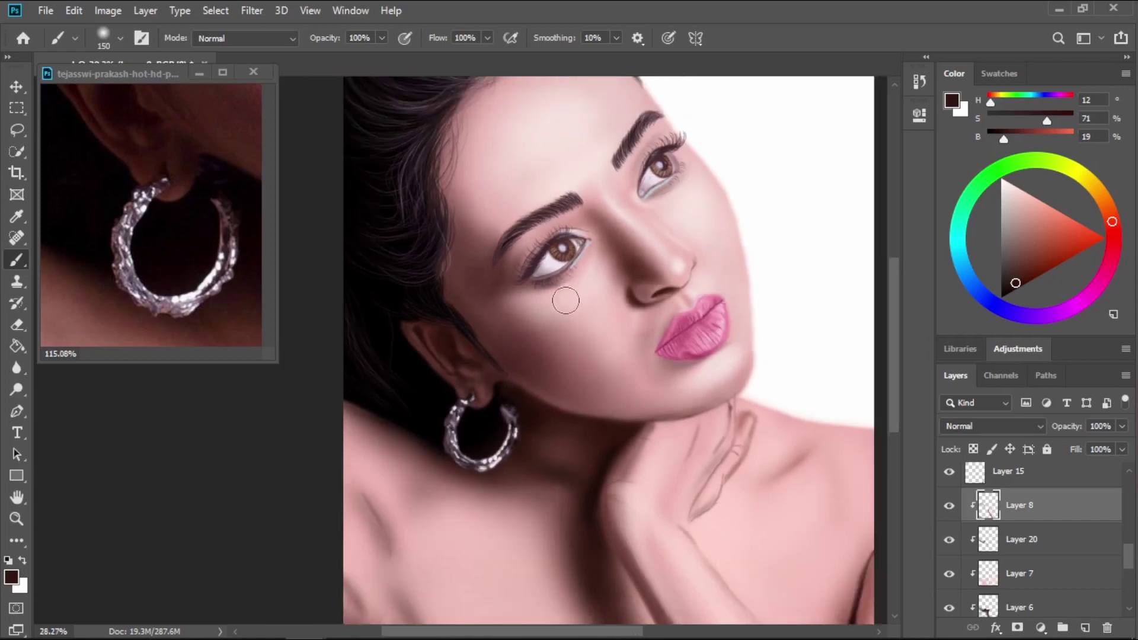
scroll(569, 297, down, 1)
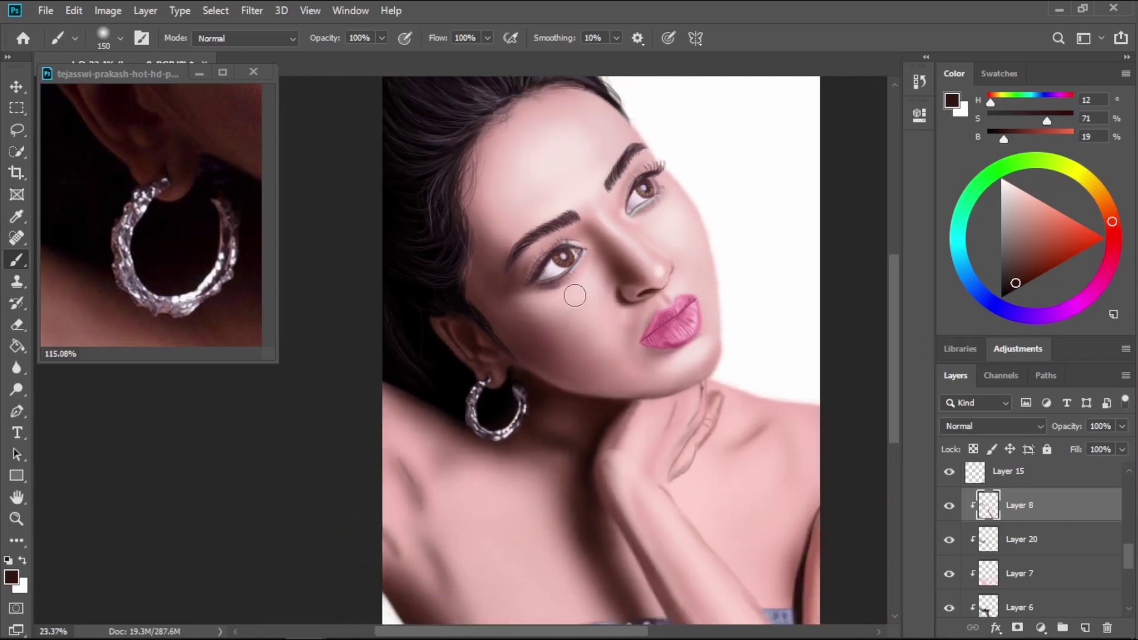
scroll(575, 295, down, 1)
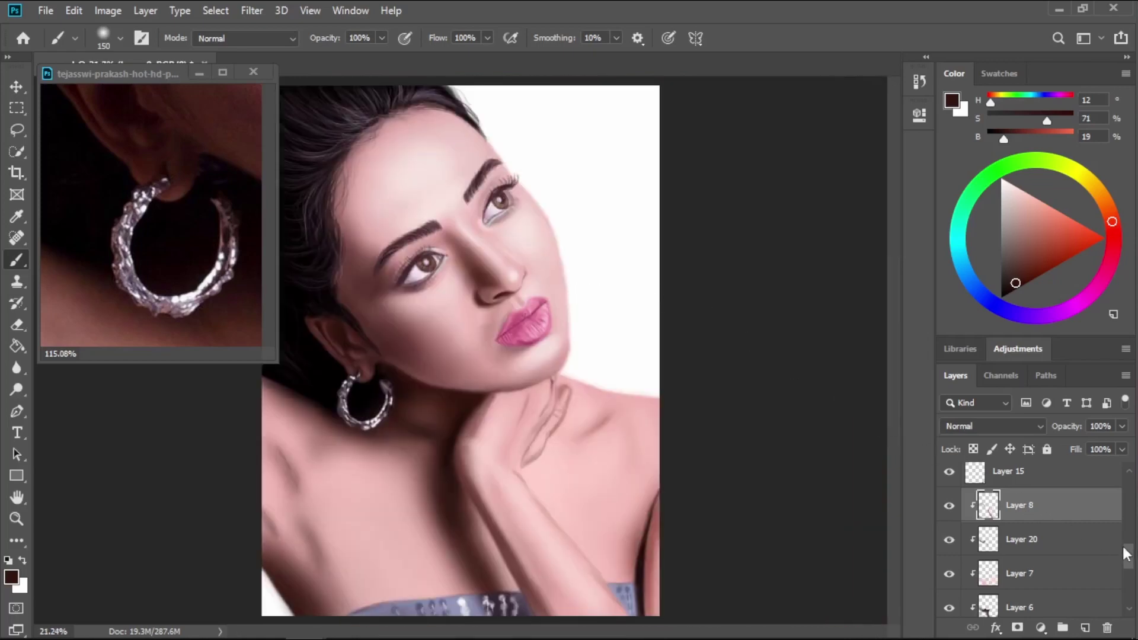
drag(1131, 561, 1113, 597)
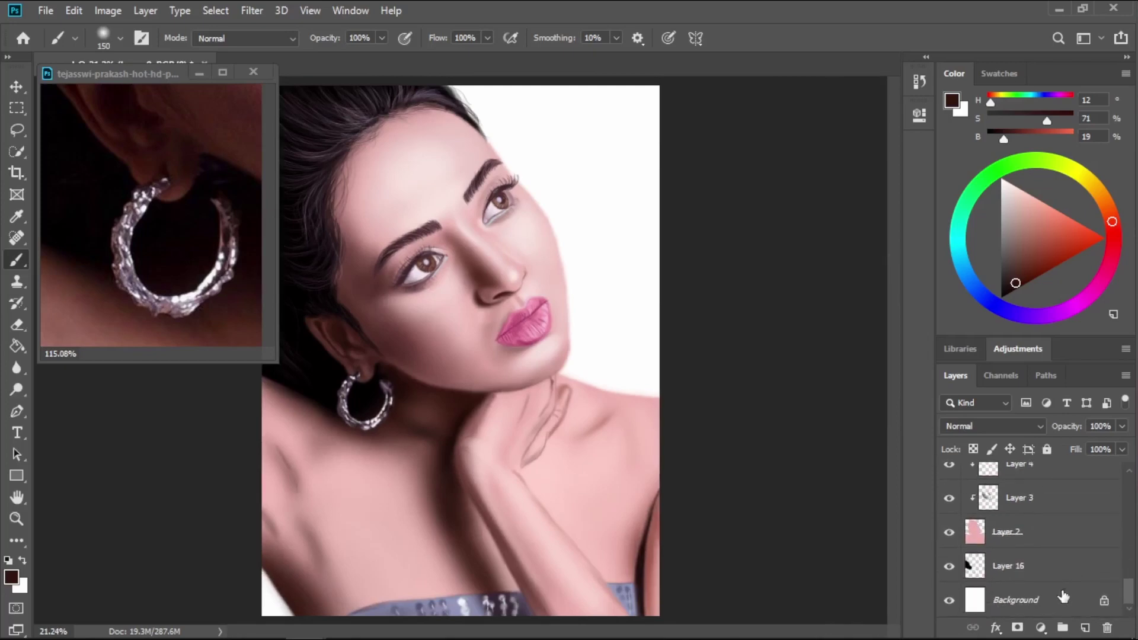
click(1062, 597)
click(1085, 627)
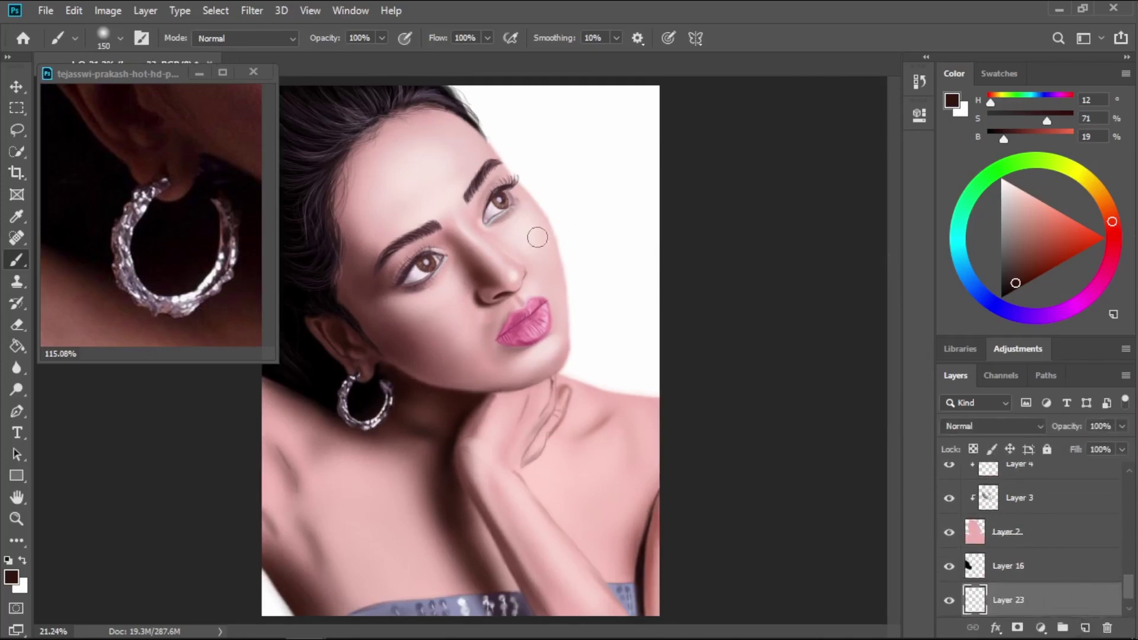
Sample the backdrop blue (H 228, S 34, B 76) from the reference photo and fill the new layer with it using the Paint Bucket.
scroll(181, 222, down, 2)
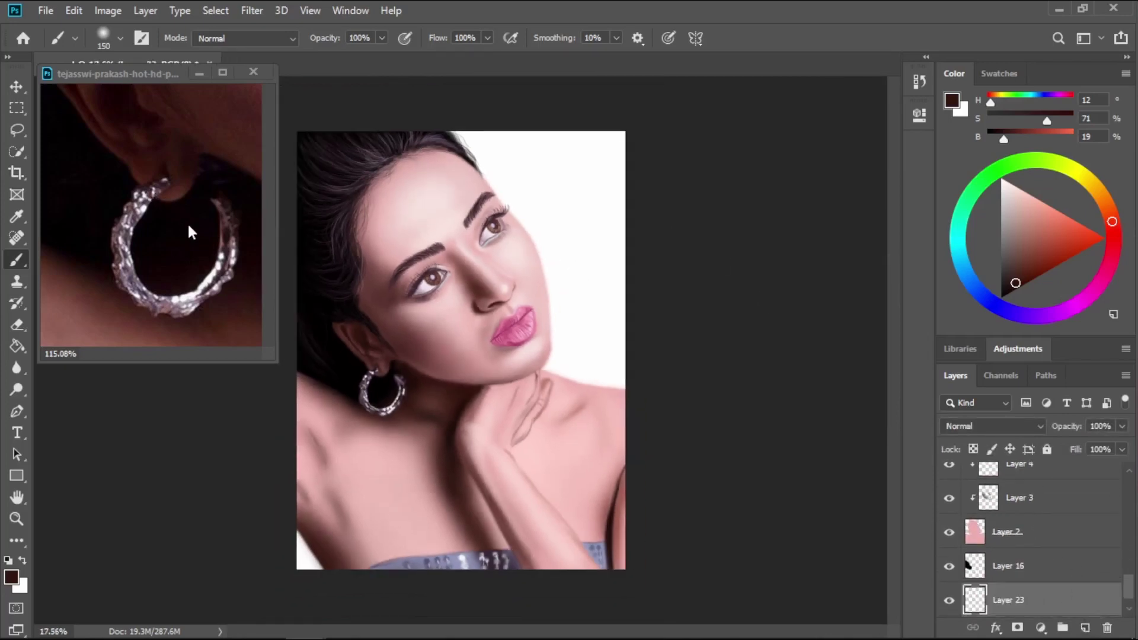
scroll(188, 233, up, 2)
click(186, 236)
scroll(187, 240, down, 7)
scroll(196, 242, down, 4)
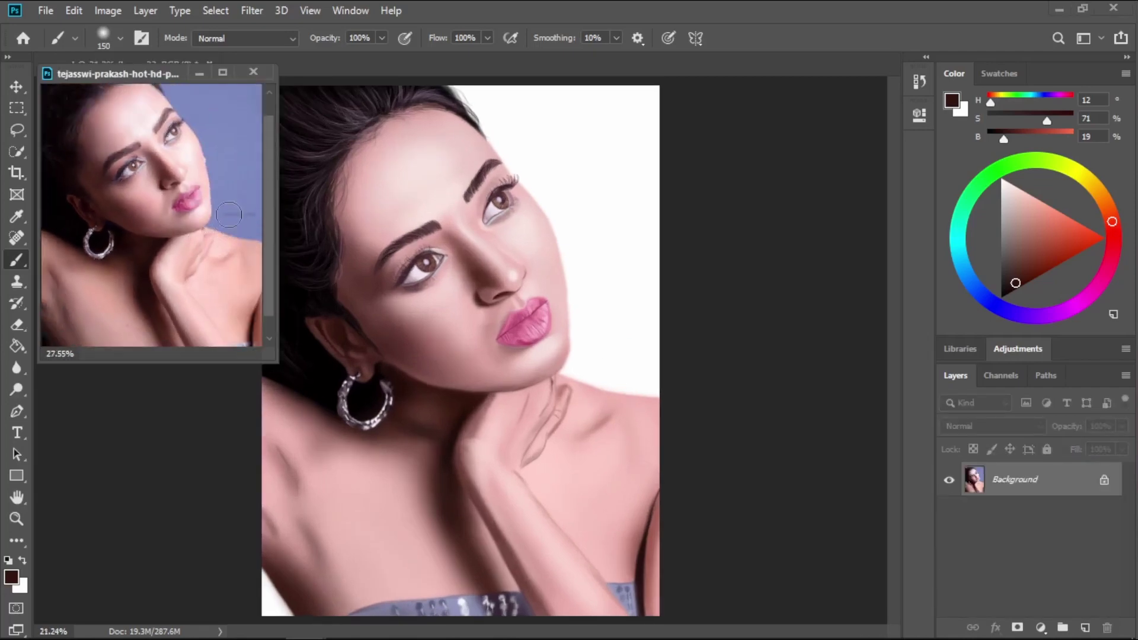
key(i)
click(243, 156)
key(b)
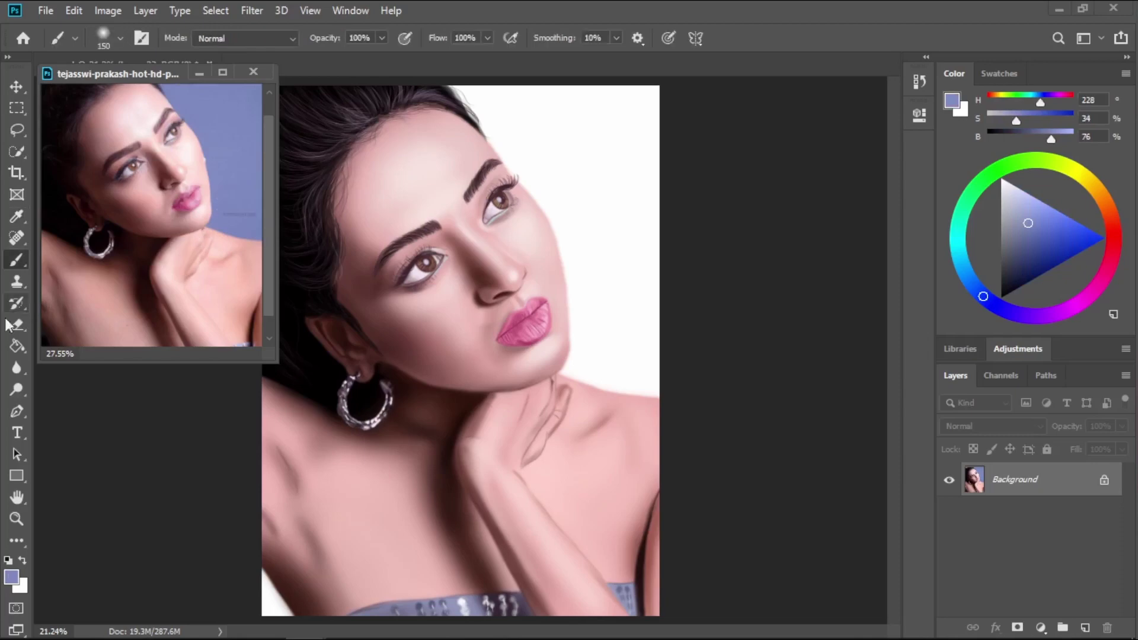
click(17, 346)
click(618, 300)
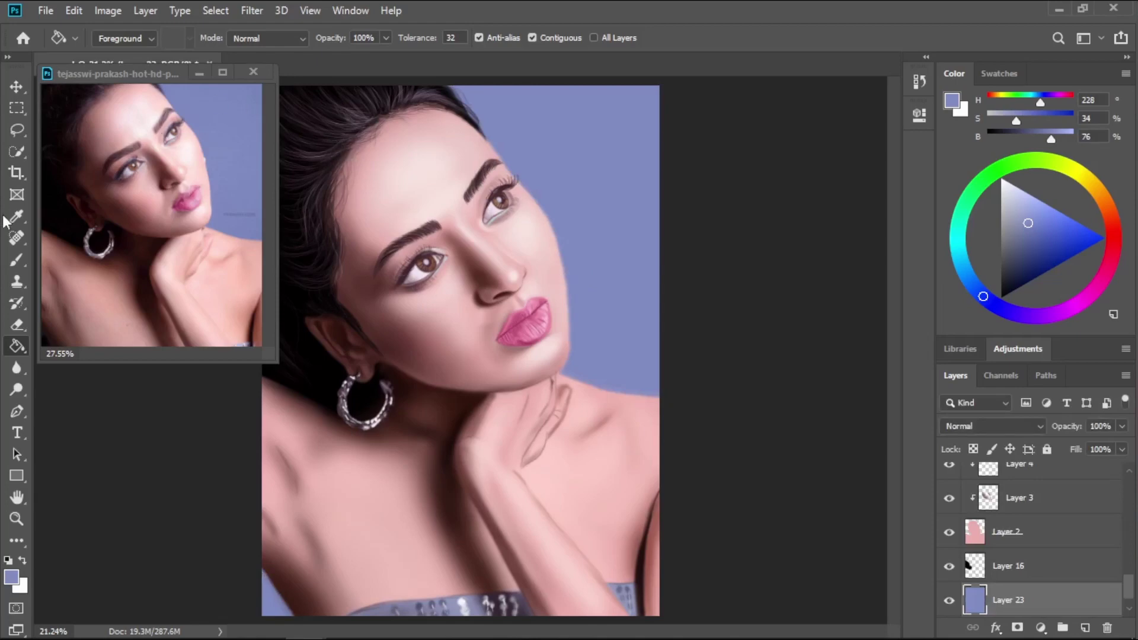
Choose a dark blue (H 228, S 40, B 31) and shade the backdrop in the canvas's lower-left corner with an 800 px brush.
click(17, 260)
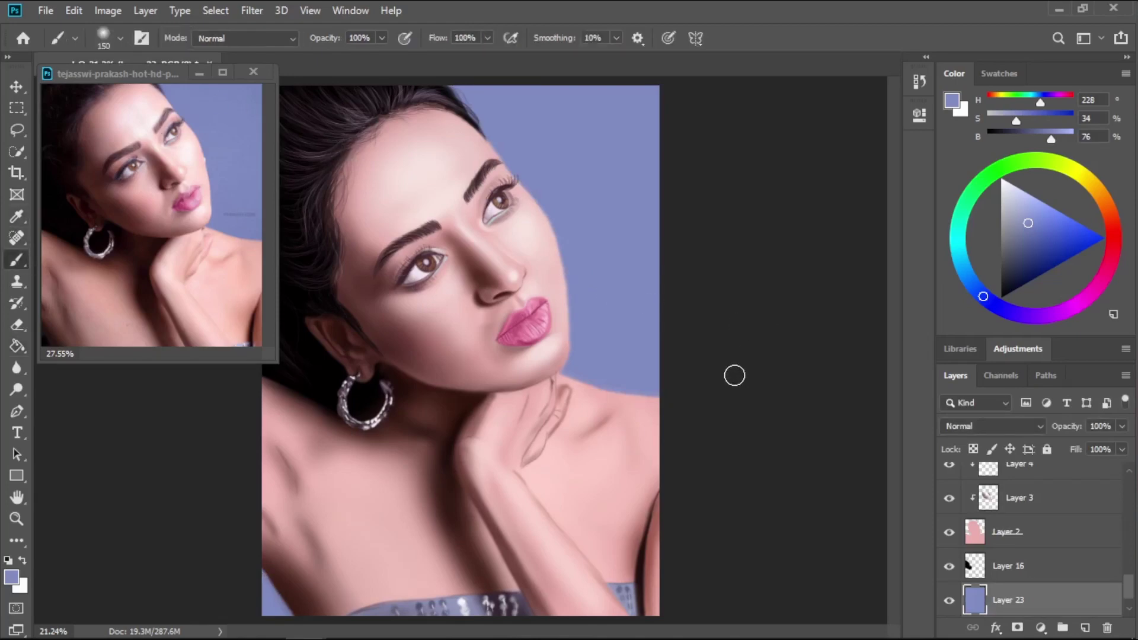
key(bracketright)
key(bracketright)
key(bracketright)
key(bracketright)
key(bracketright)
key(bracketright)
key(bracketright)
key(bracketright)
key(bracketright)
key(bracketright)
key(bracketright)
key(bracketright)
key(bracketright)
key(bracketright)
key(bracketright)
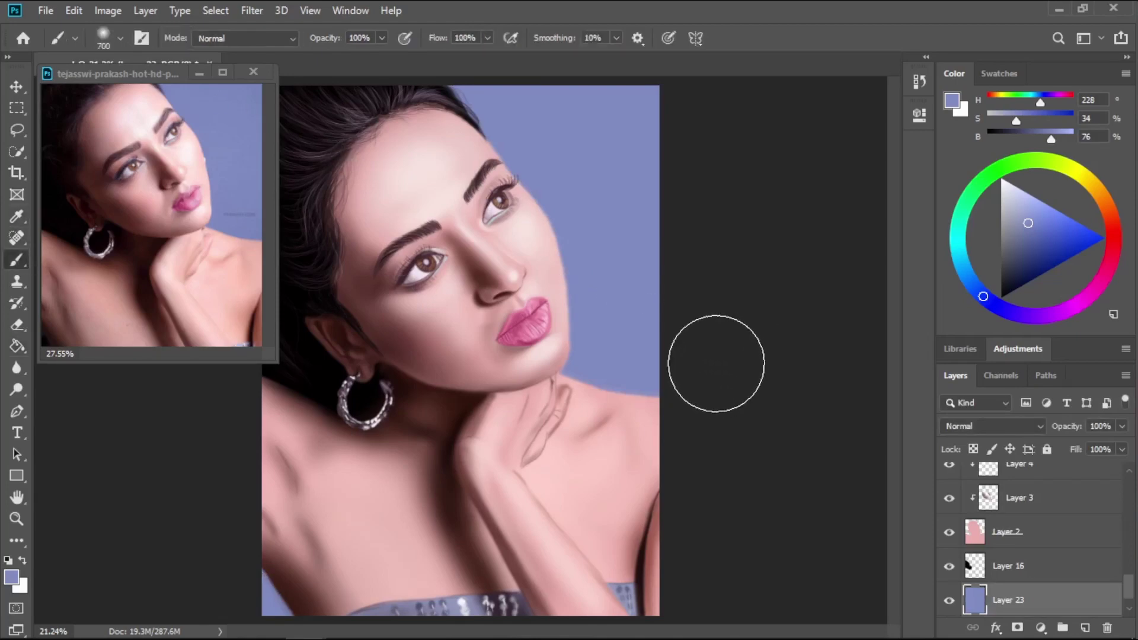
key(bracketright)
click(1025, 251)
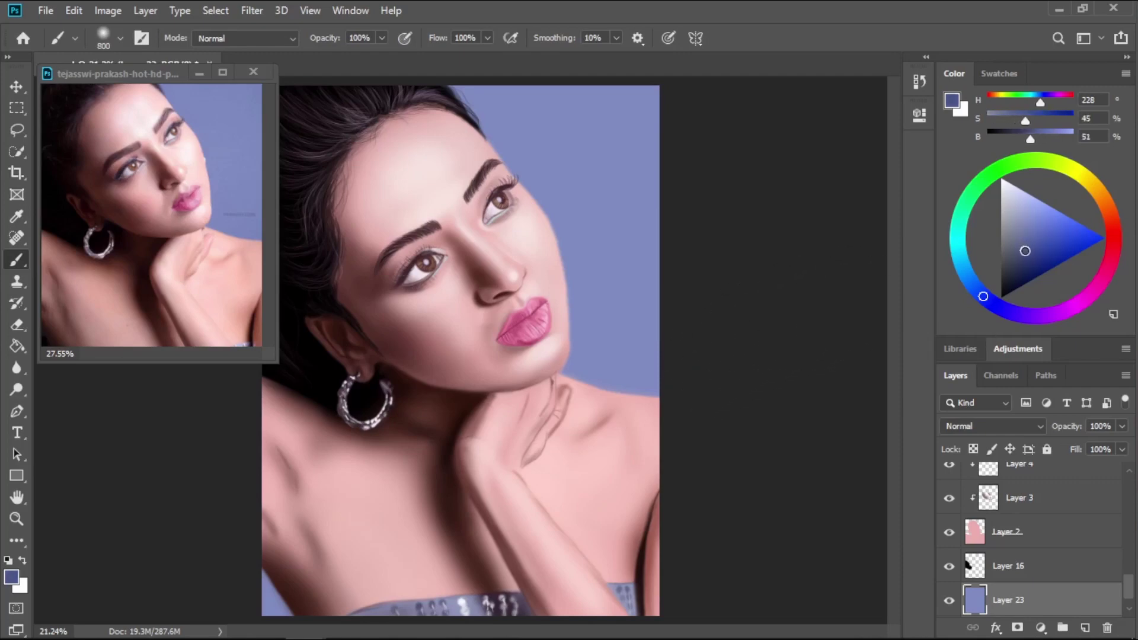
drag(1025, 251, 1019, 254)
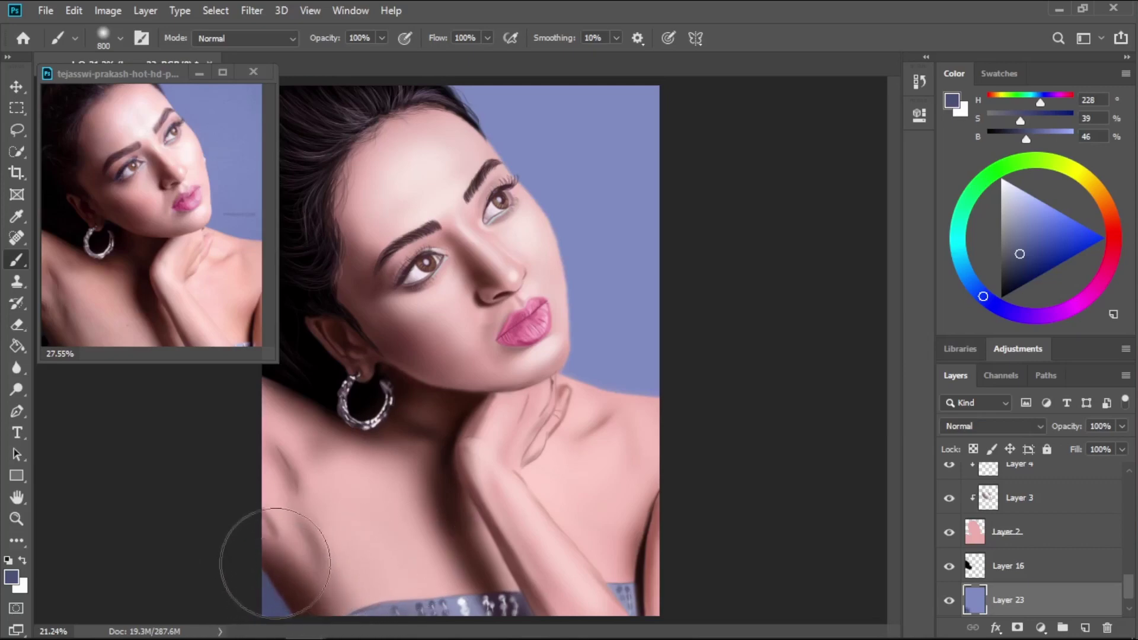
drag(1019, 253, 1013, 268)
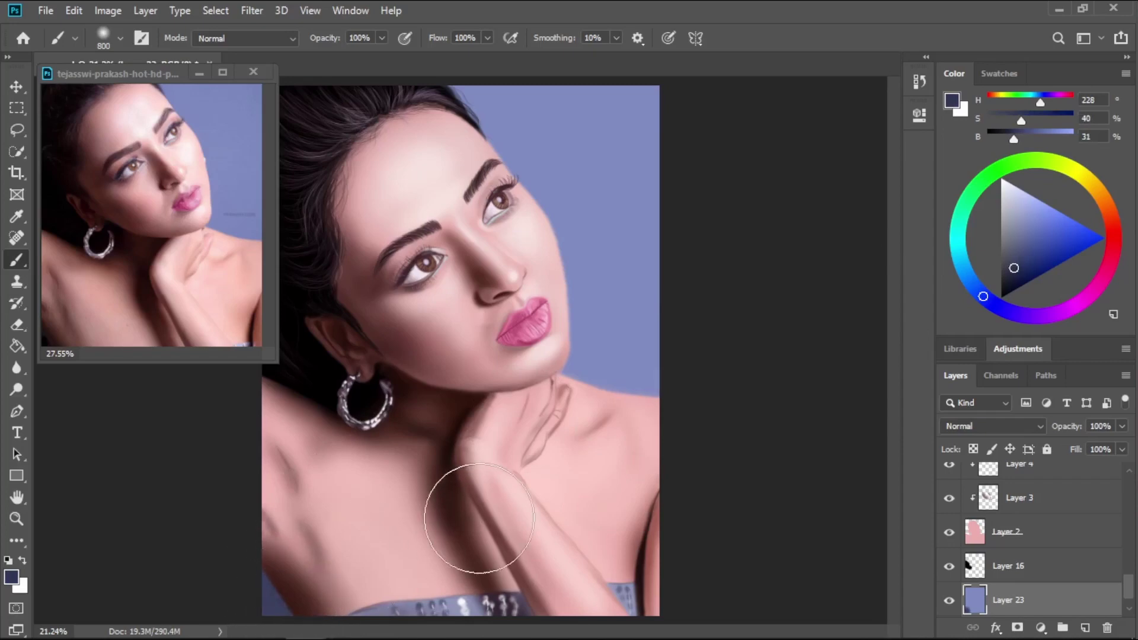
Softly darken the blue backdrop beside the chin and above the shoulder with a brush of 800 to 1100 px.
drag(620, 377, 570, 402)
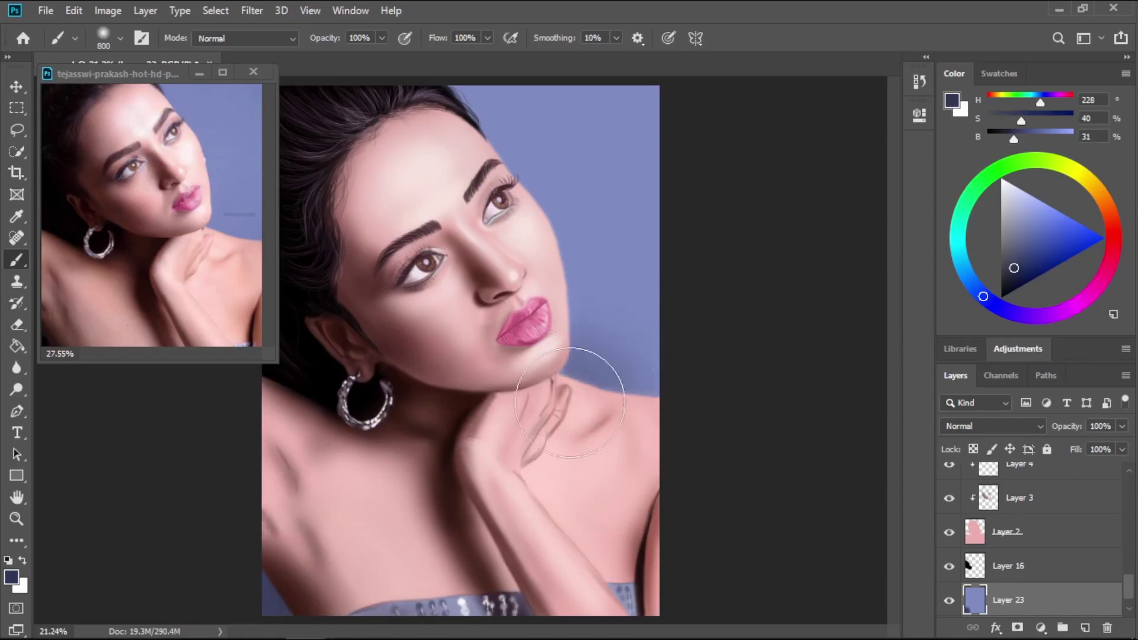
key(bracketright)
key(bracketright)
key(bracketright)
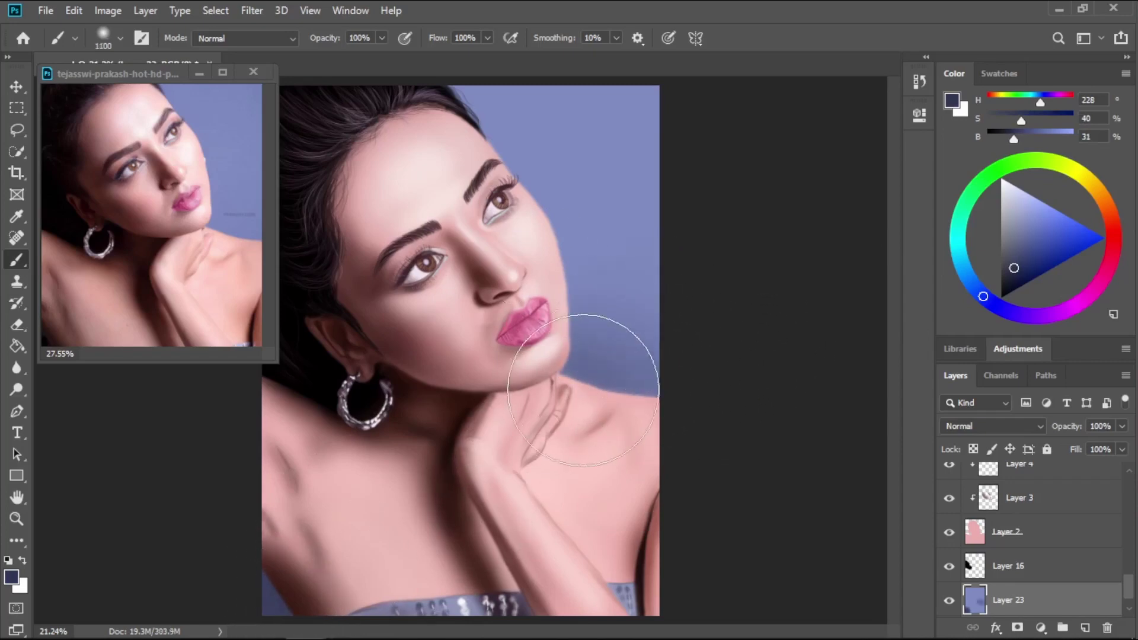
drag(634, 391, 650, 381)
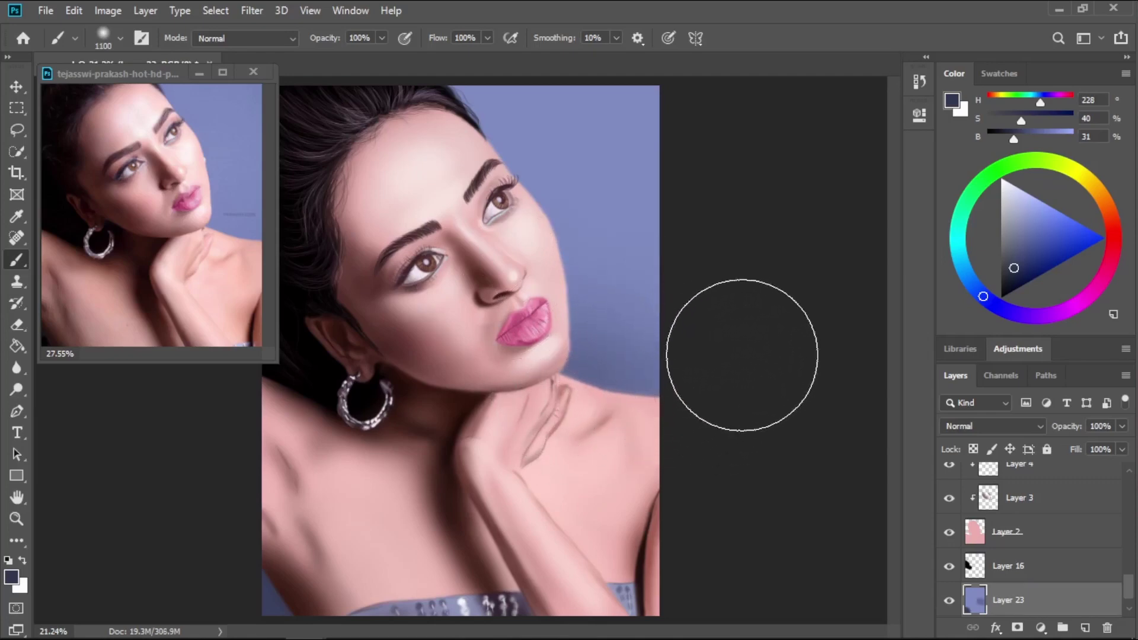
scroll(741, 355, down, 1)
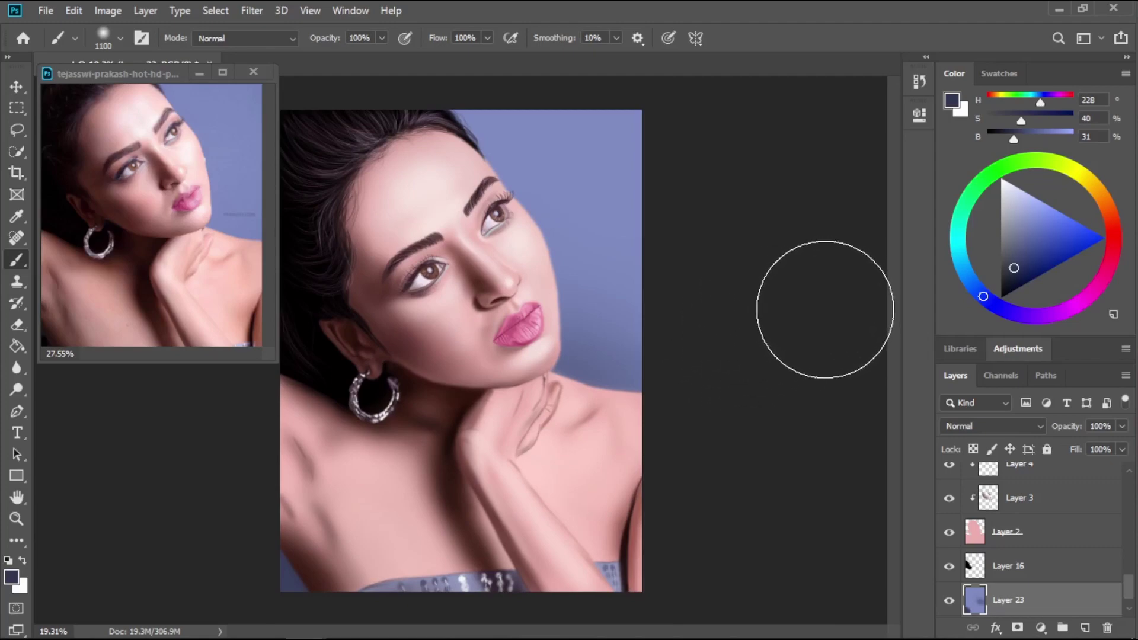
scroll(825, 310, up, 1)
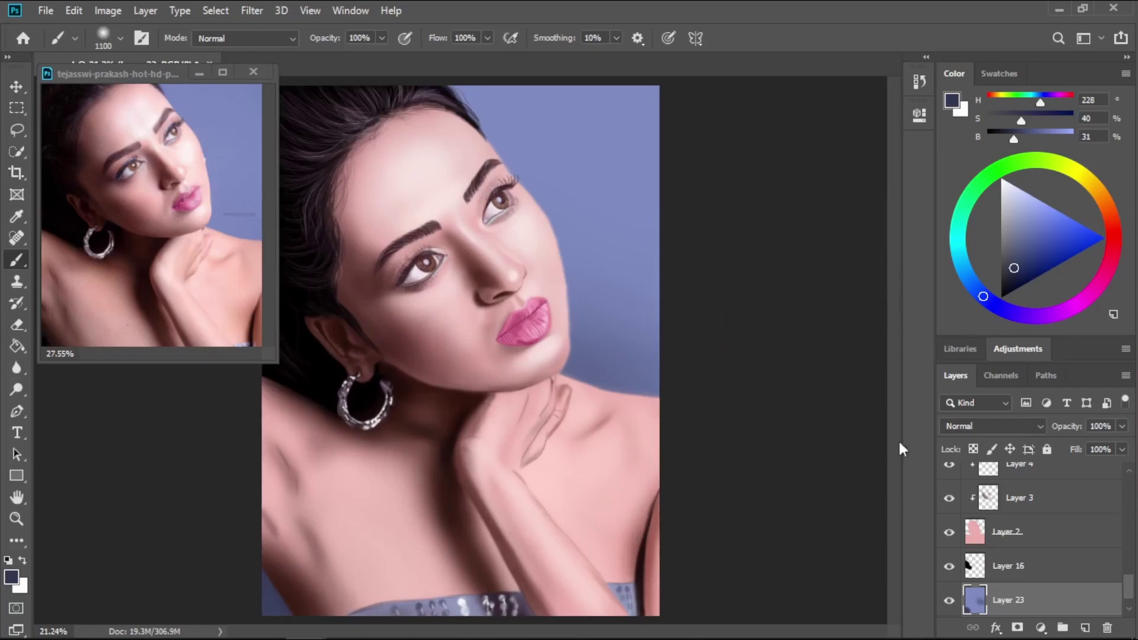